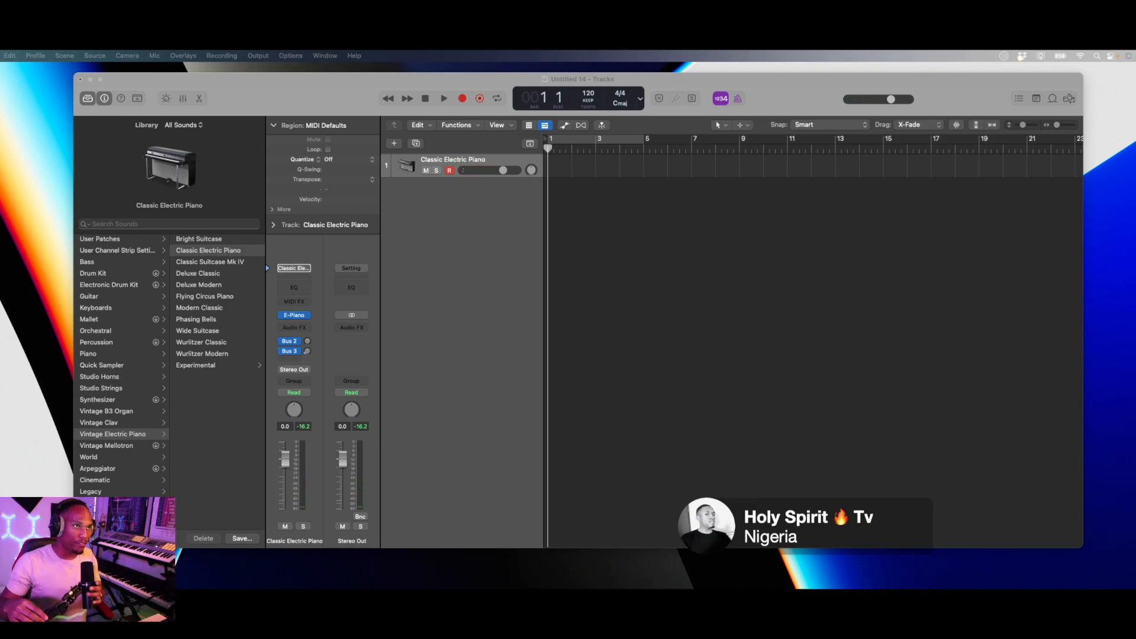
# Set the project tempo to 112 BPM.
pyautogui.click(504, 79)
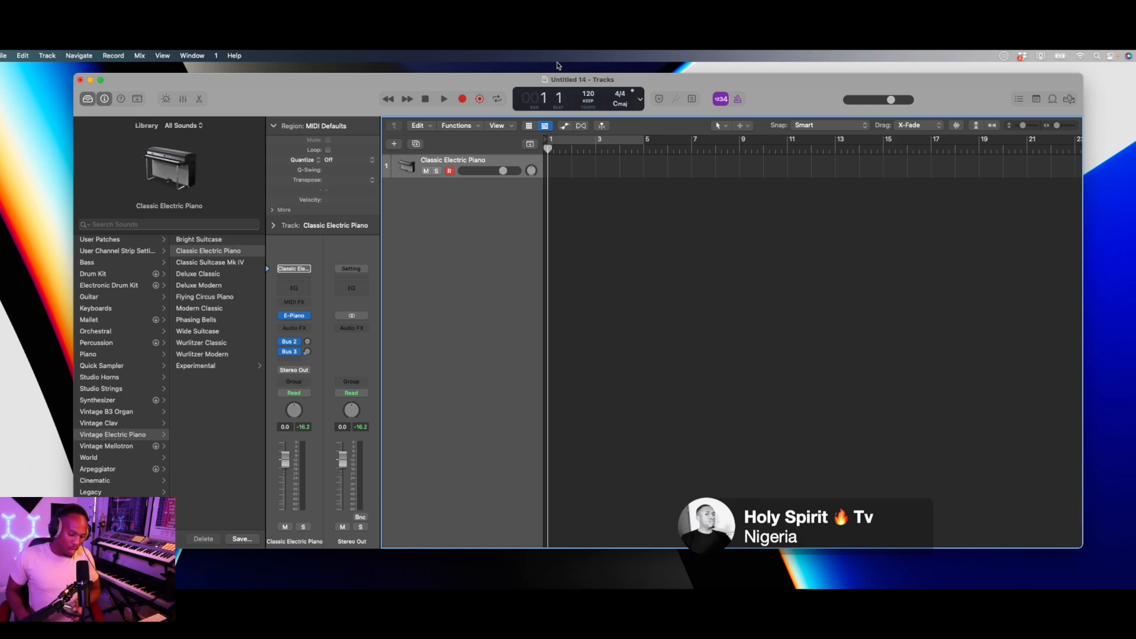
pyautogui.doubleClick(588, 95)
pyautogui.write('112')
pyautogui.click(639, 222)
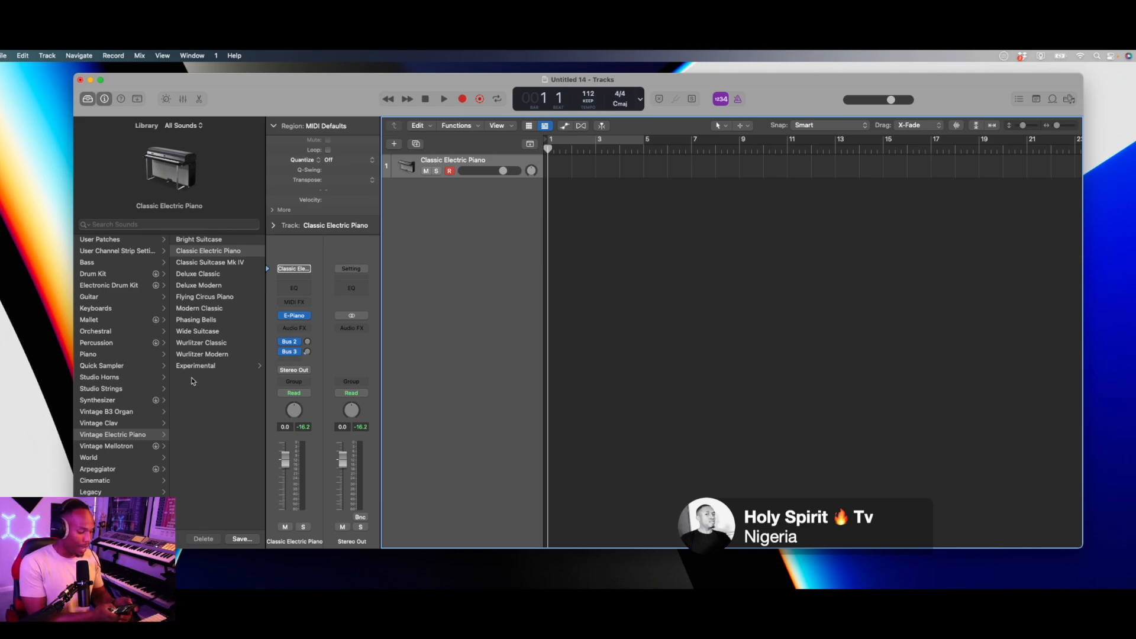
# Load the Premium Church Vol.2 patch from the Pro Drum Loops user patches onto the first track.
pyautogui.click(102, 252)
pyautogui.click(93, 241)
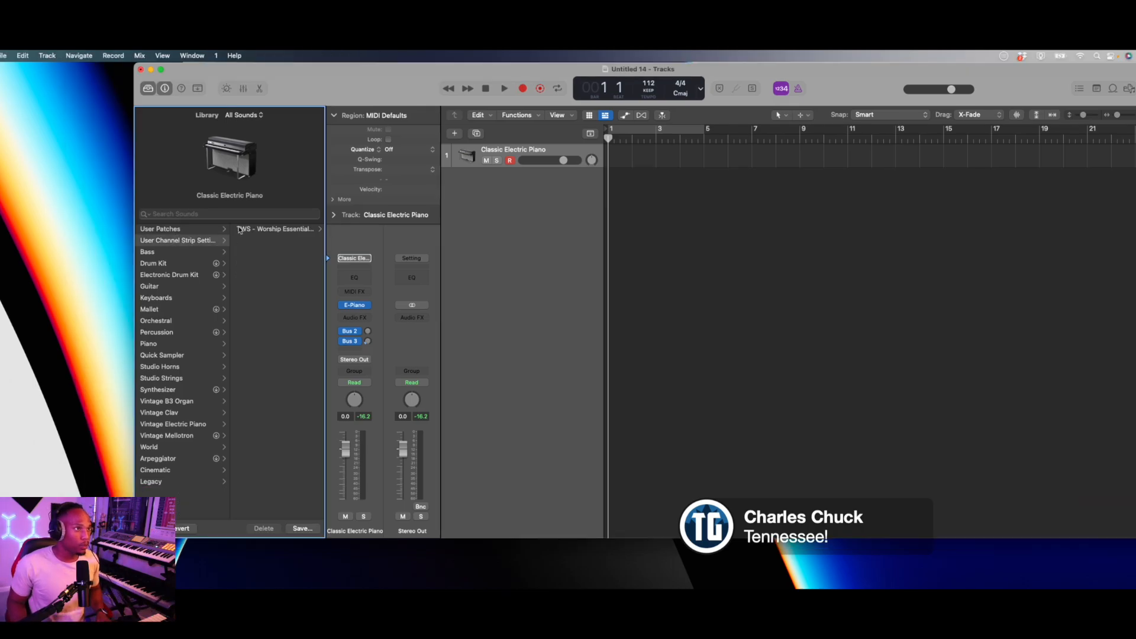
pyautogui.click(193, 230)
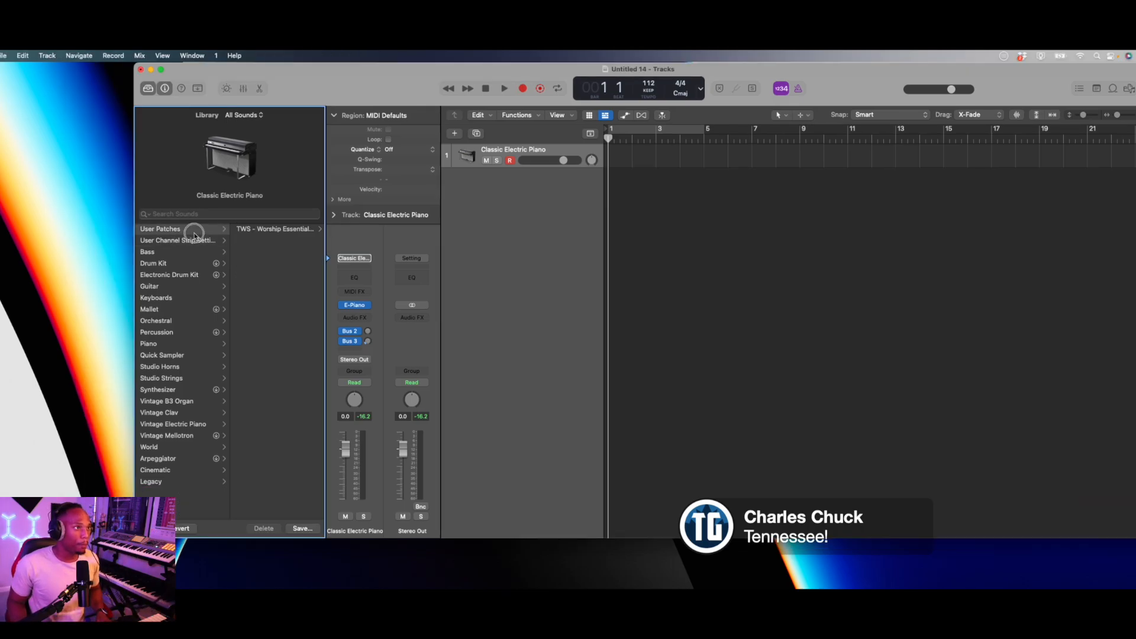
pyautogui.click(260, 321)
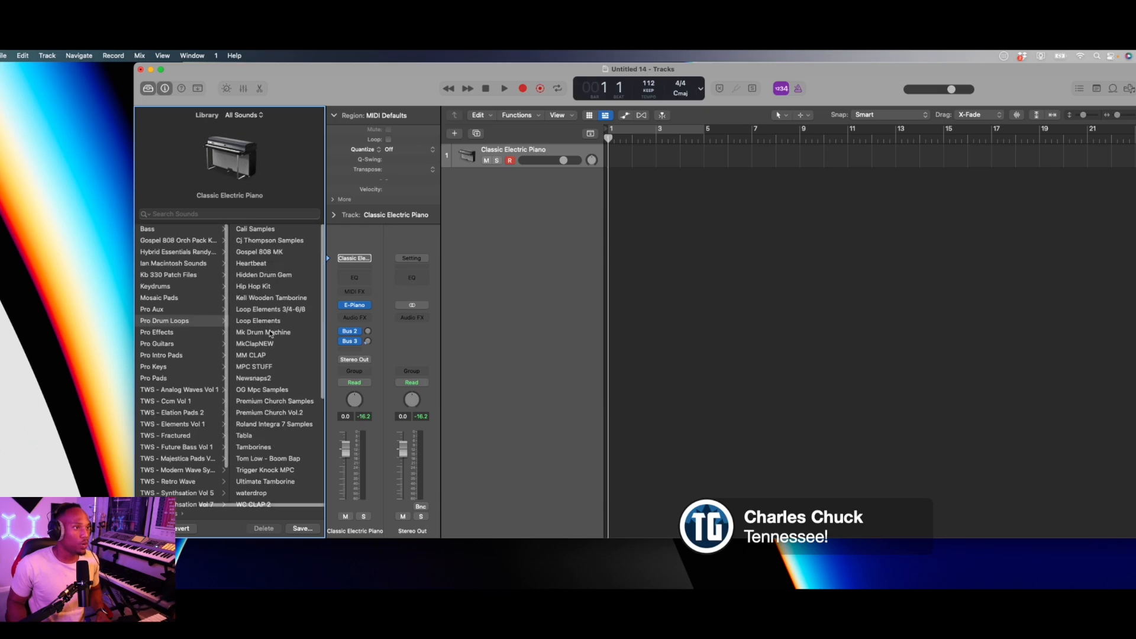
pyautogui.scroll(-2, 261, 378)
pyautogui.click(261, 385)
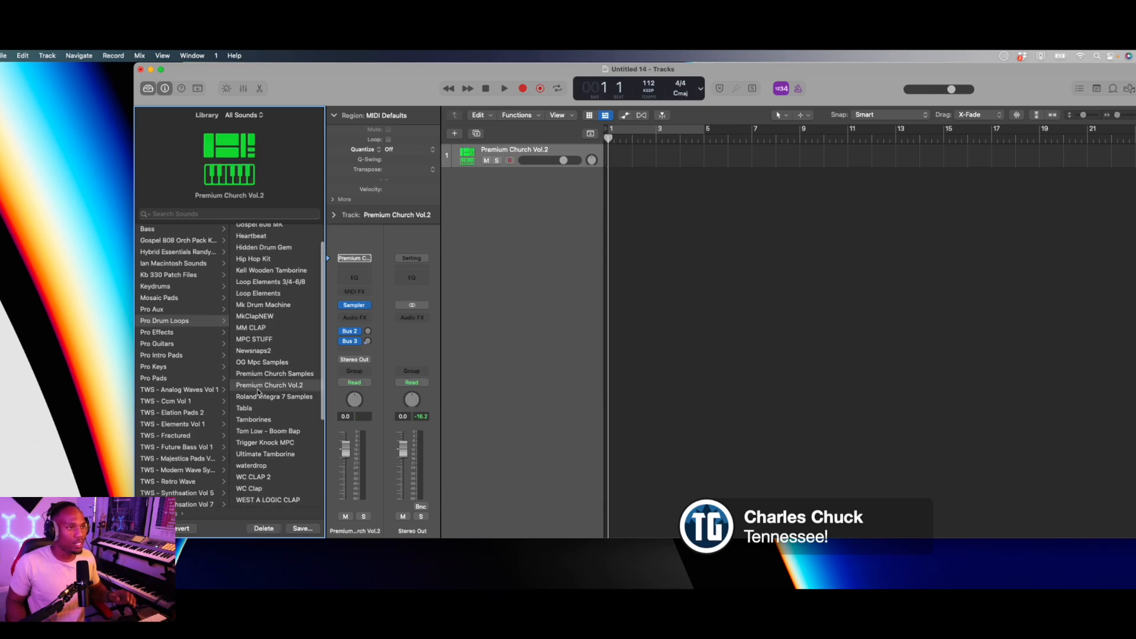
# With bars 1 to 4 cycled, record a one-bar shaker pattern and quantize its notes to 1/16.
pyautogui.click(655, 128)
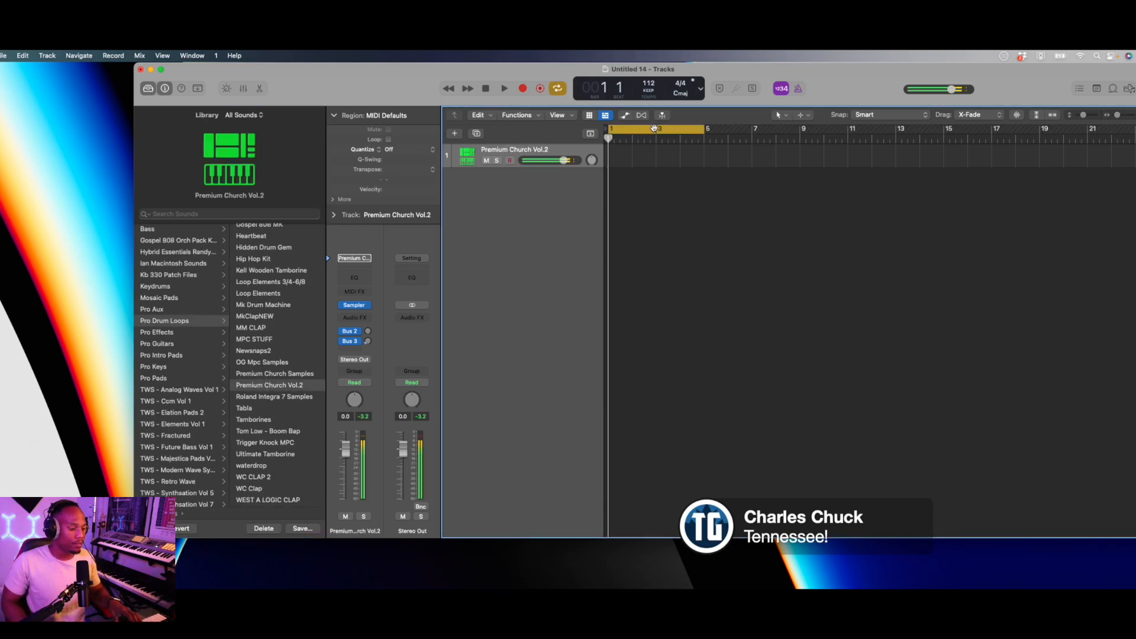
pyautogui.press('r')
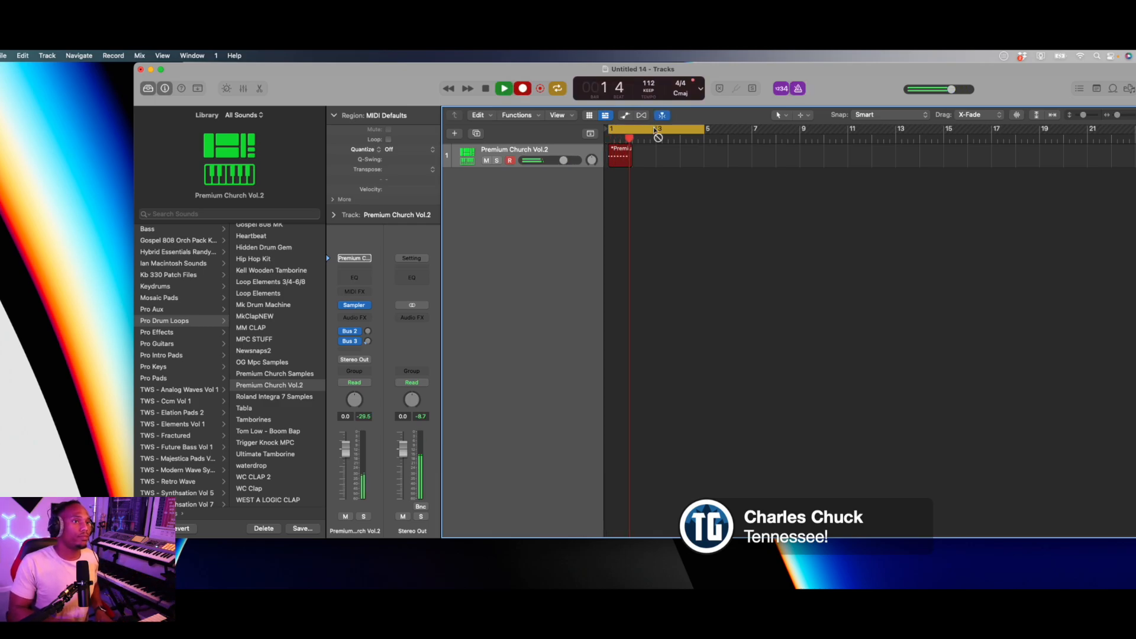
pyautogui.press('space')
pyautogui.doubleClick(620, 157)
pyautogui.press('super+a')
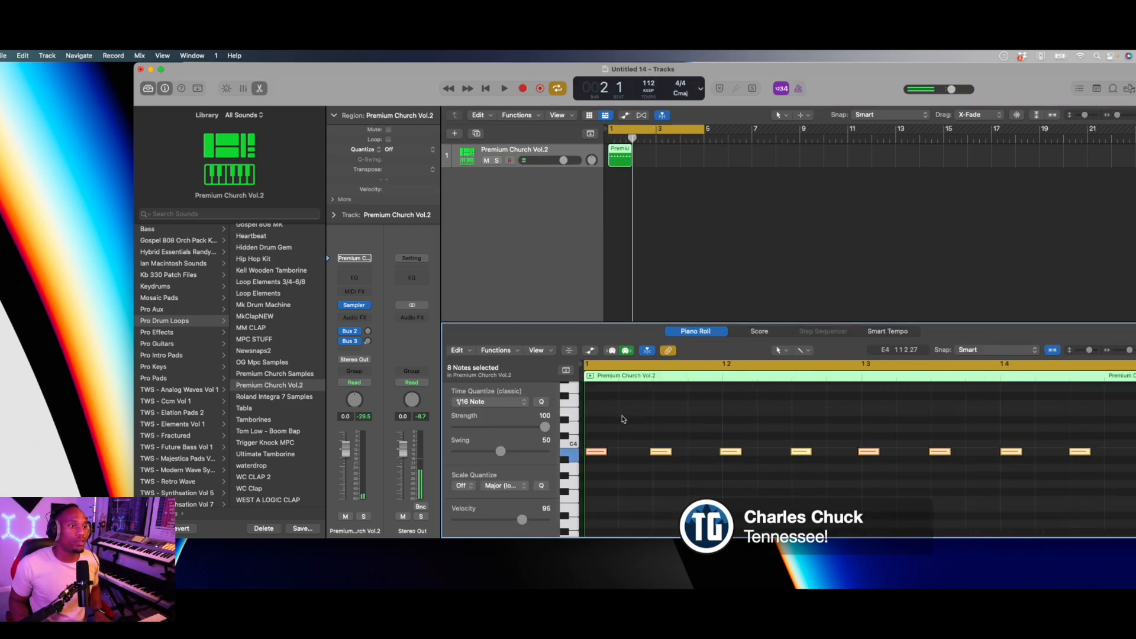
# Loop the one-bar shaker region through the end of bar 4 and join the loops into one region.
pyautogui.moveTo(632, 153); pyautogui.dragTo(704, 158)
pyautogui.press('k')
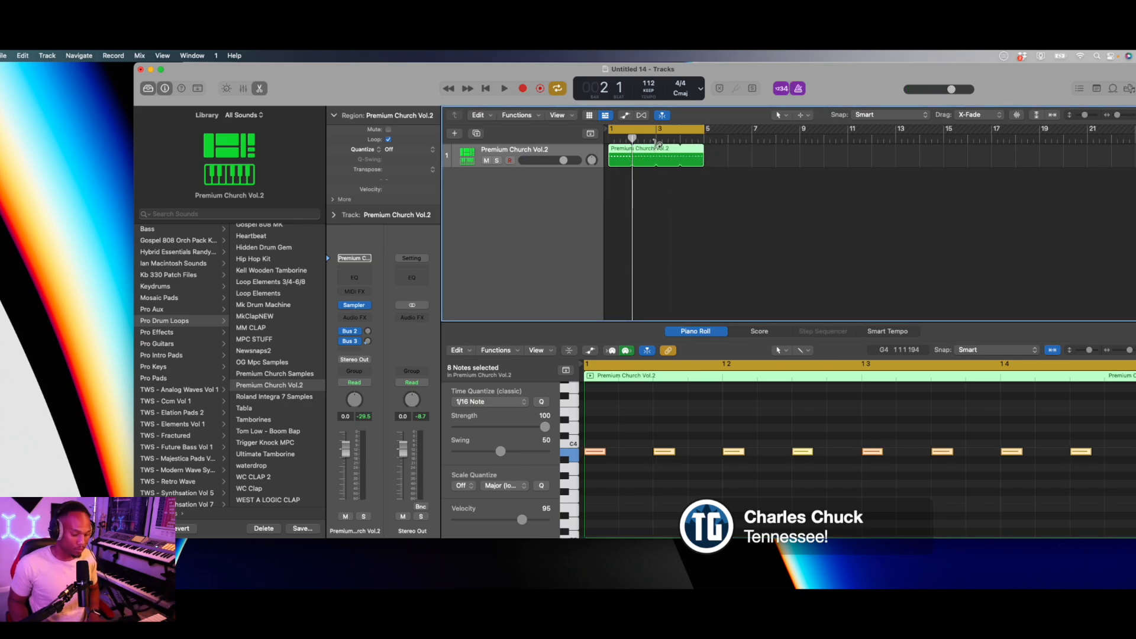
pyautogui.press('super+j')
# Rename the first track as shakers.
pyautogui.doubleClick(531, 150)
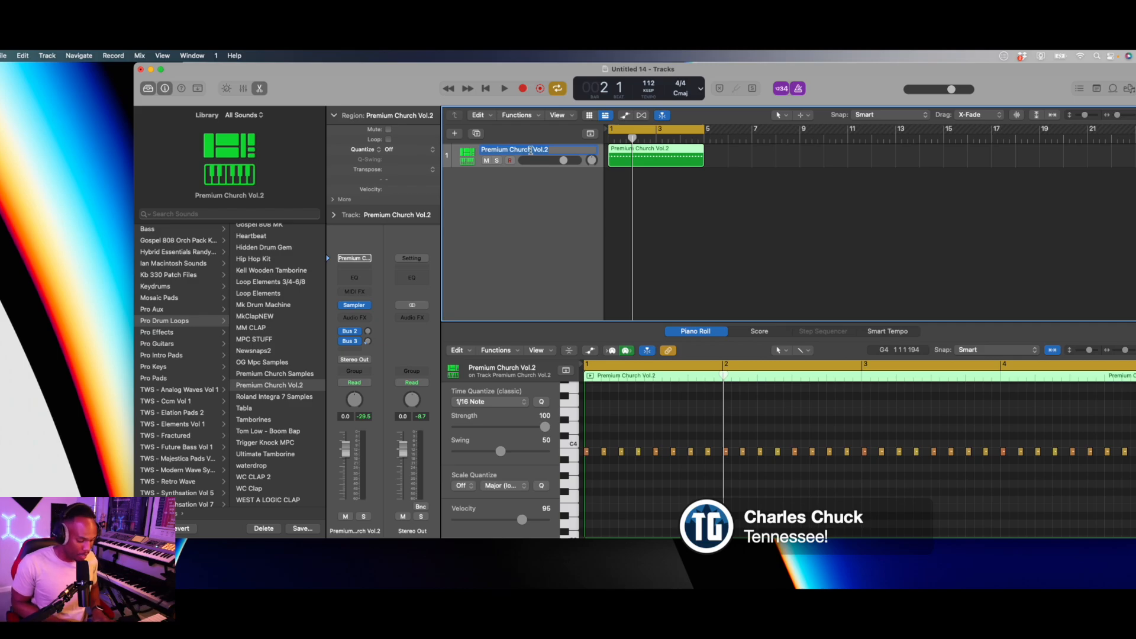
pyautogui.write('shakers')
pyautogui.press('Return')
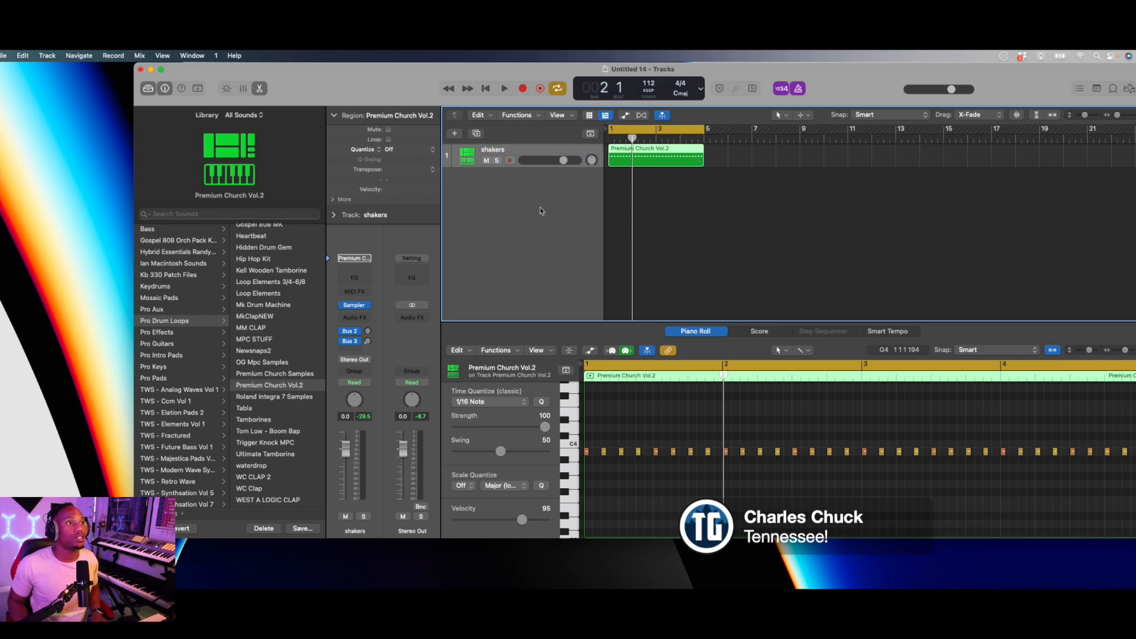
# Duplicate the shakers track with its patch and record a two-bar shaker pattern on the copy.
pyautogui.click(476, 133)
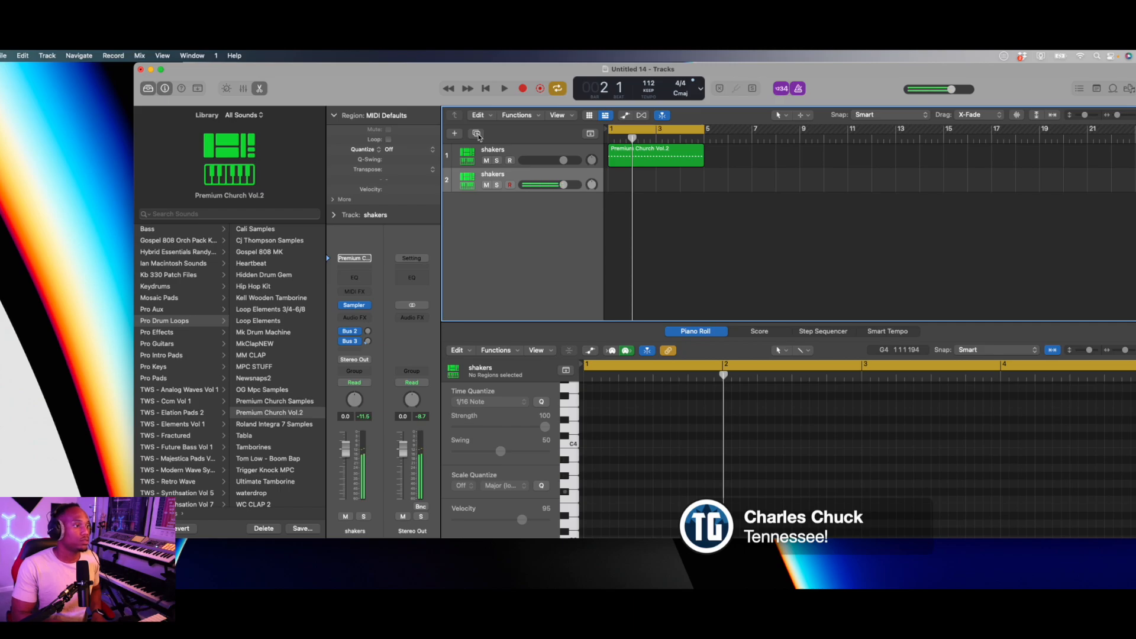
pyautogui.press('r')
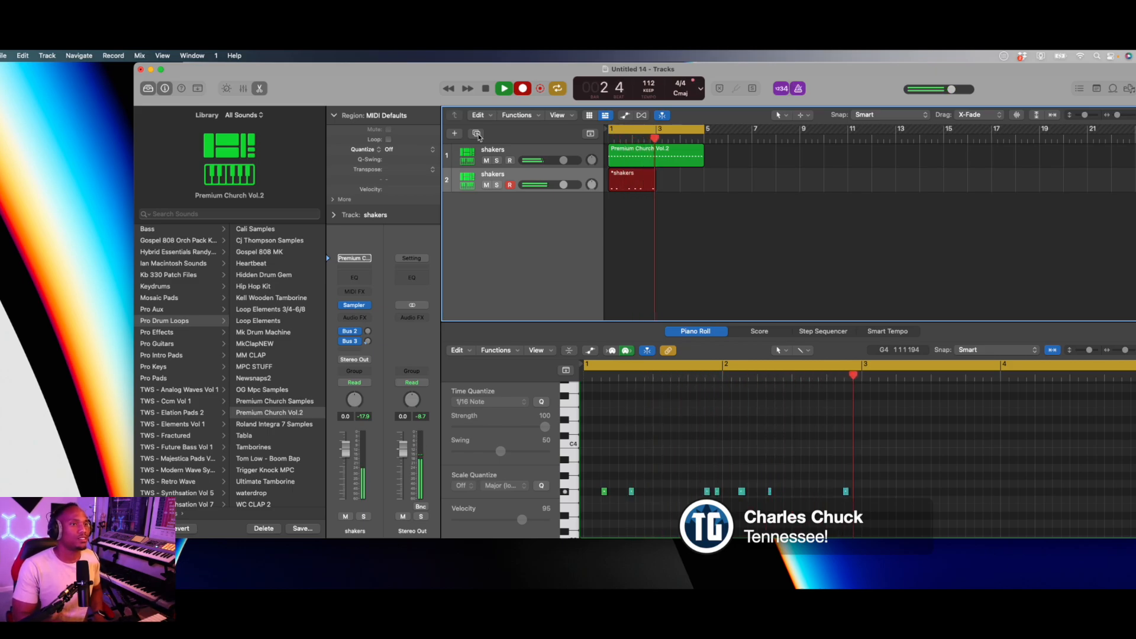
pyautogui.press('space')
# Quantize all notes of the second shaker pattern to 1/16 and loop its region through the end of bar 4.
pyautogui.click(666, 416)
pyautogui.press('super+a')
pyautogui.press('q')
pyautogui.click(631, 179)
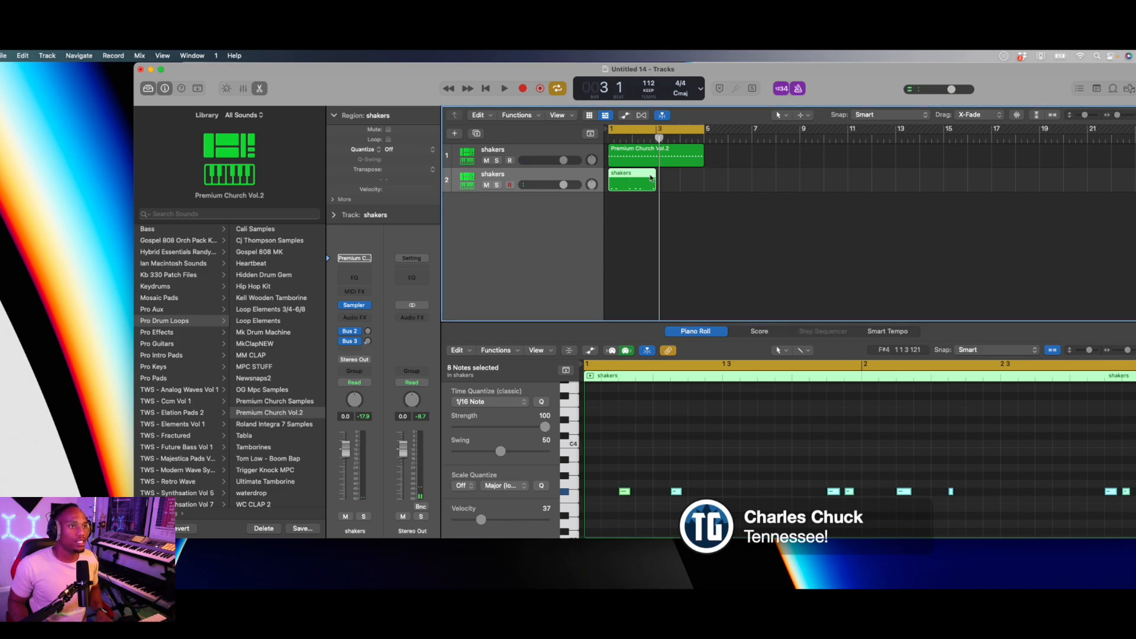
pyautogui.moveTo(654, 172); pyautogui.dragTo(703, 174)
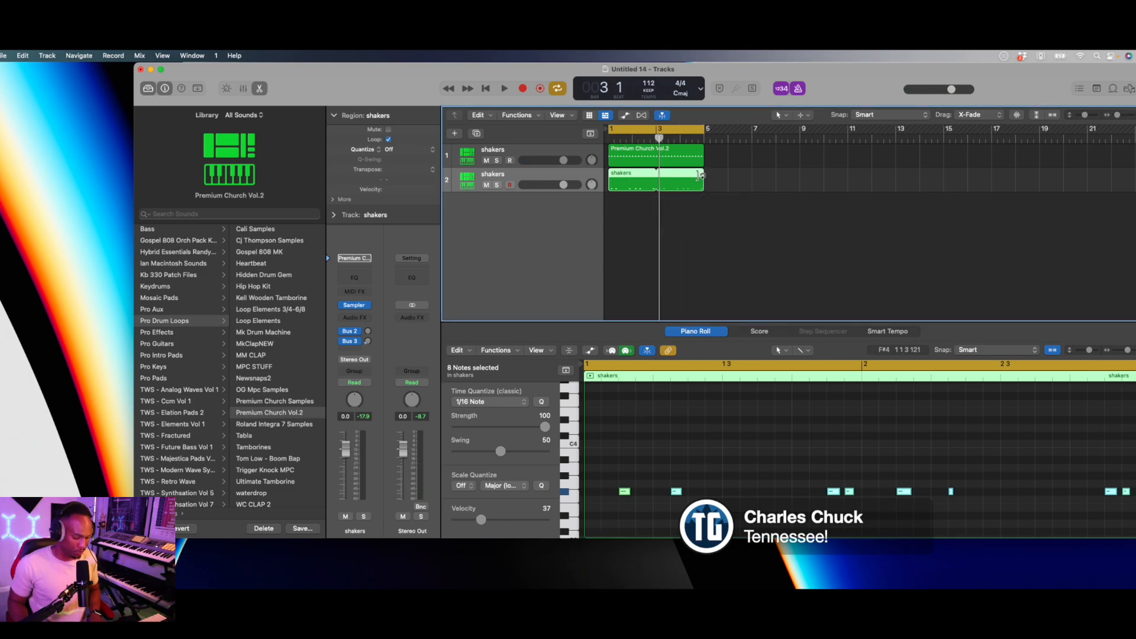
# Rename the second track as shaker 2.
pyautogui.doubleClick(505, 175)
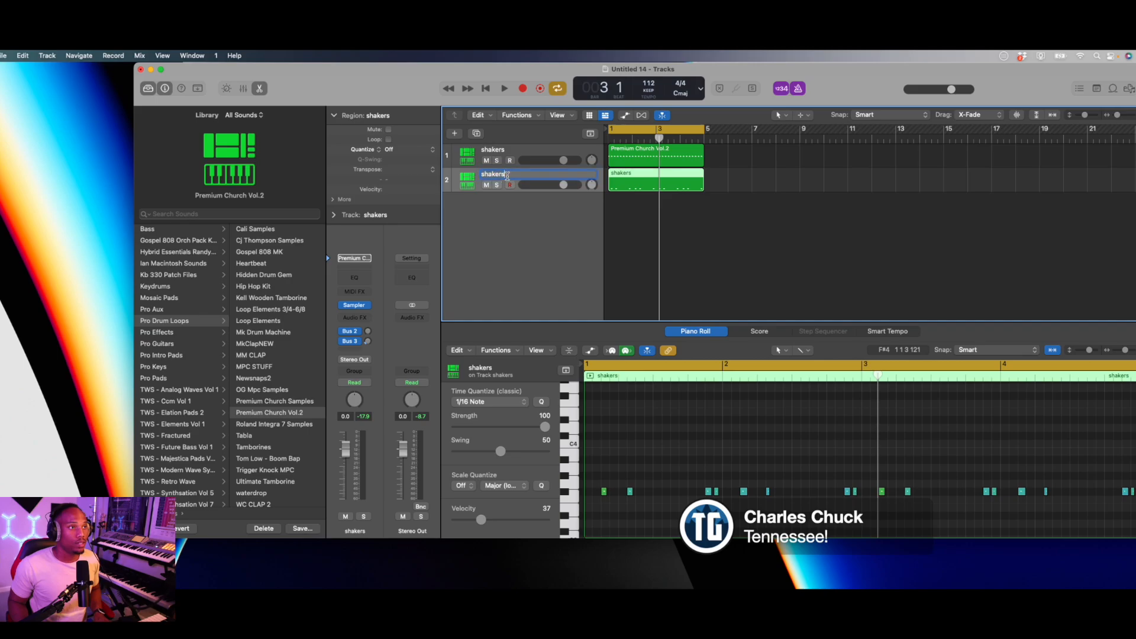
pyautogui.write('shaker 2')
pyautogui.click(668, 448)
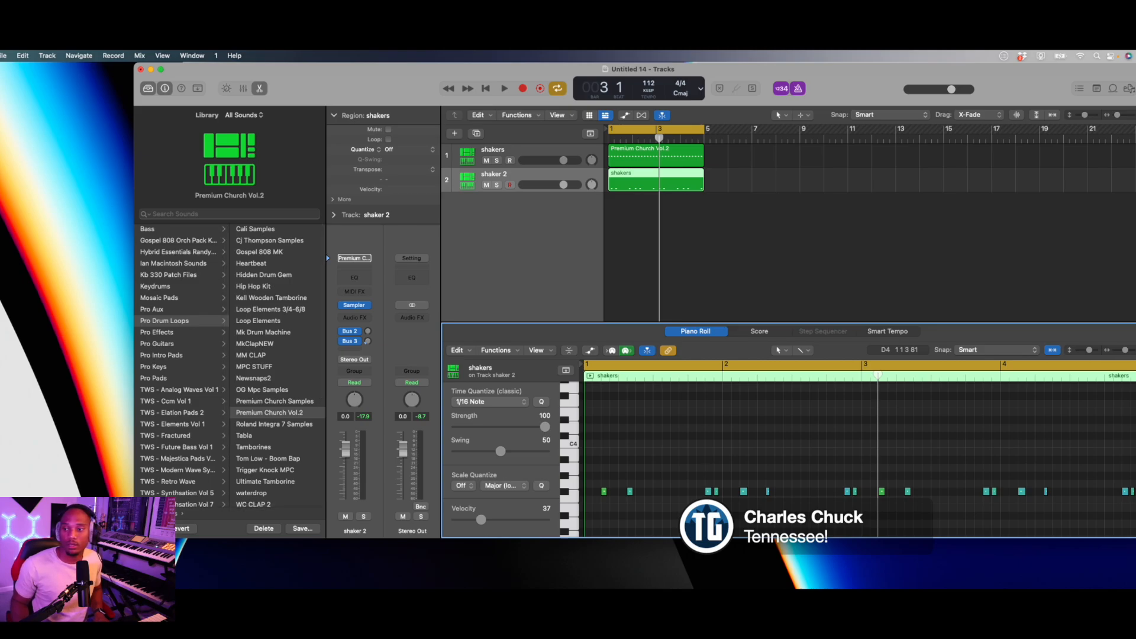
# Quantize all shaker 2 notes to 1/16 Triplet (1/24) during playback and slightly lower the track's volume.
pyautogui.click(749, 493)
pyautogui.press('super+a')
pyautogui.press('space')
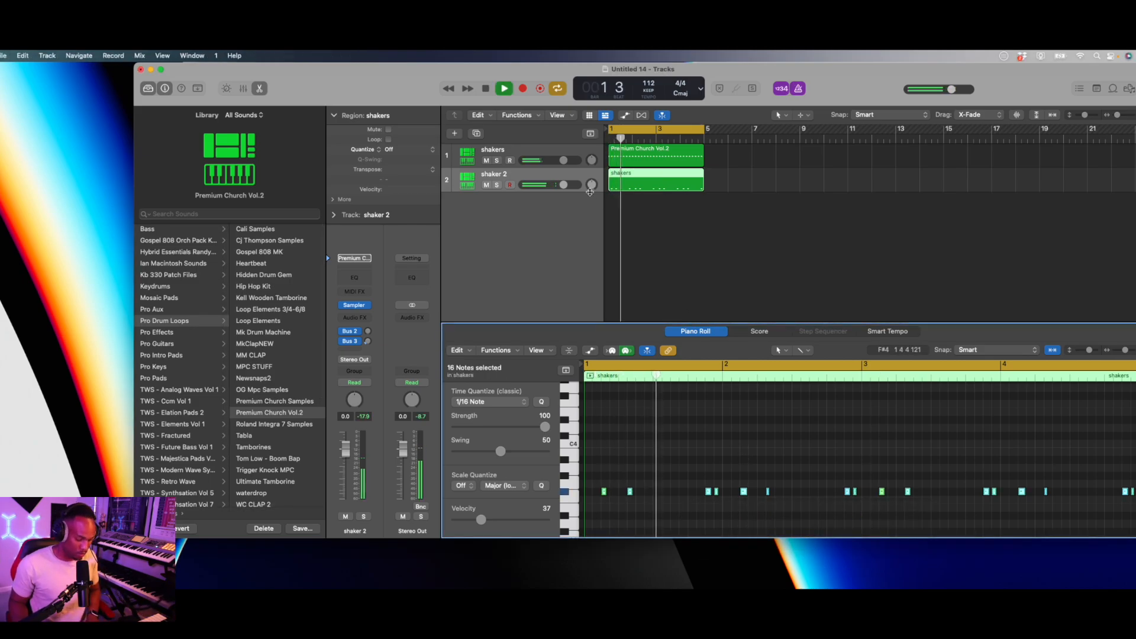
pyautogui.click(477, 402)
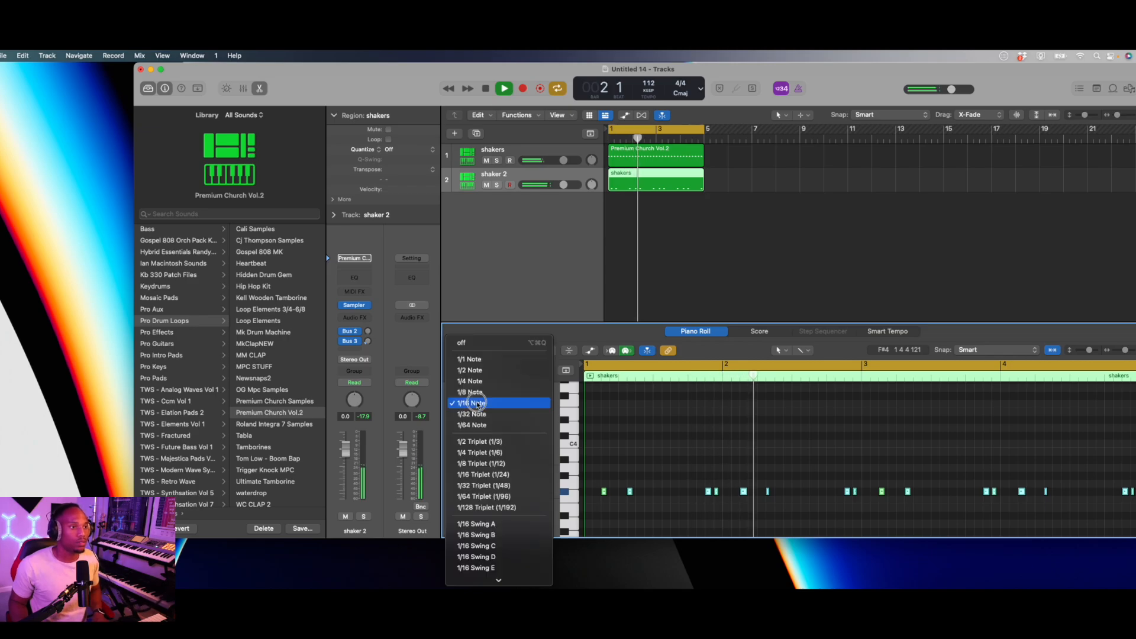
pyautogui.click(479, 474)
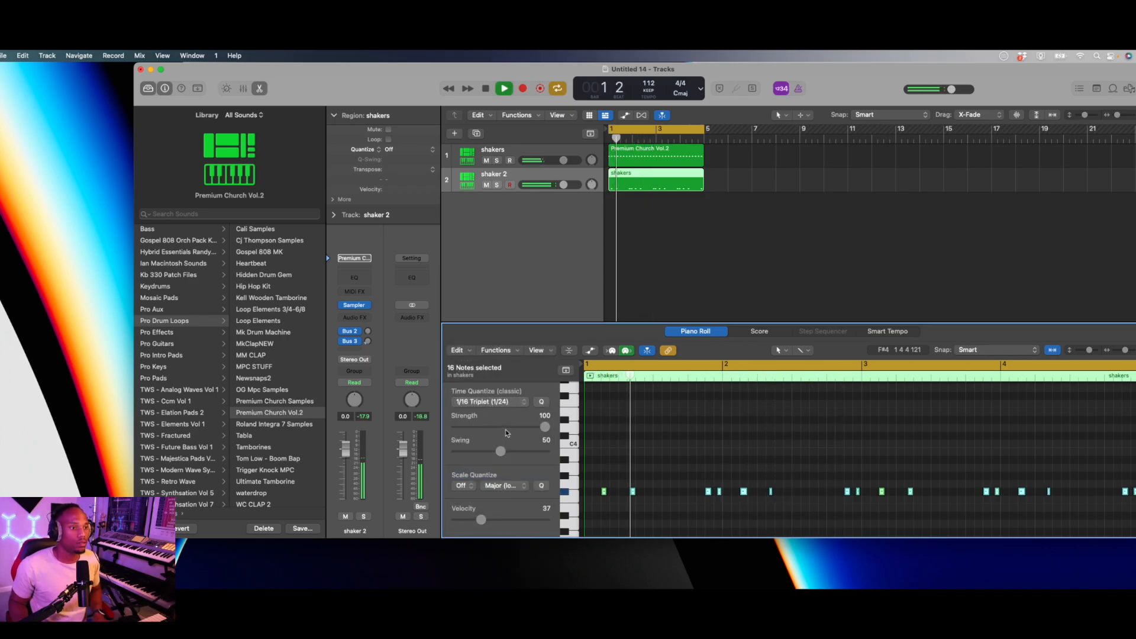
pyautogui.moveTo(557, 185); pyautogui.dragTo(543, 185)
pyautogui.press('space')
# Create a software instrument track and load Stylus RMX on it with the 93-Stardom Shaker element from the Shakers suite.
pyautogui.click(455, 133)
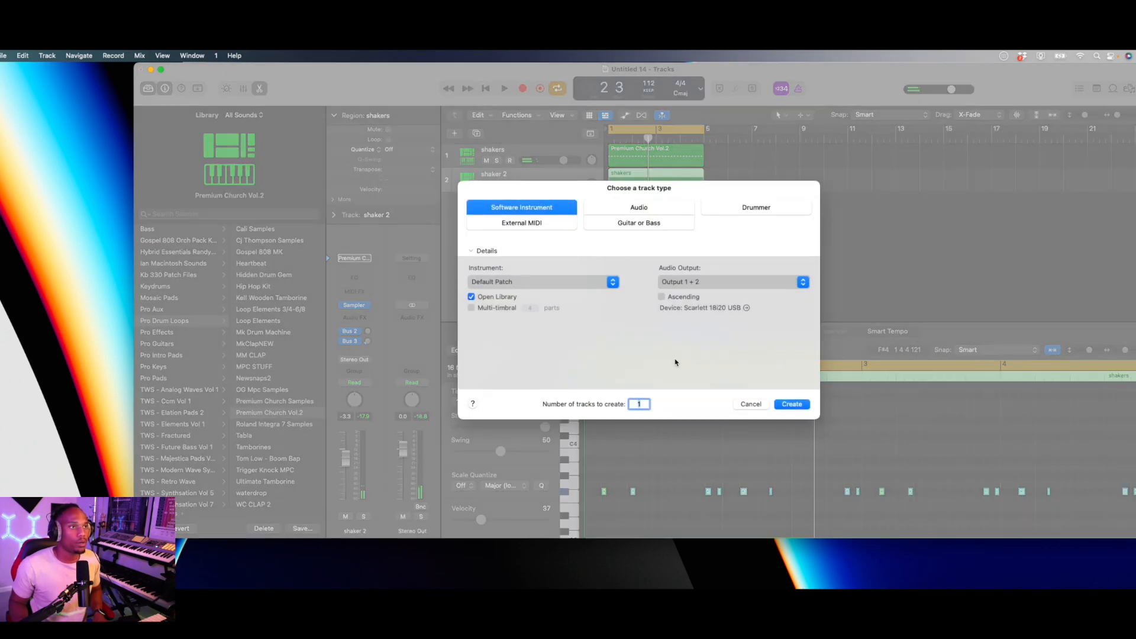
pyautogui.click(791, 404)
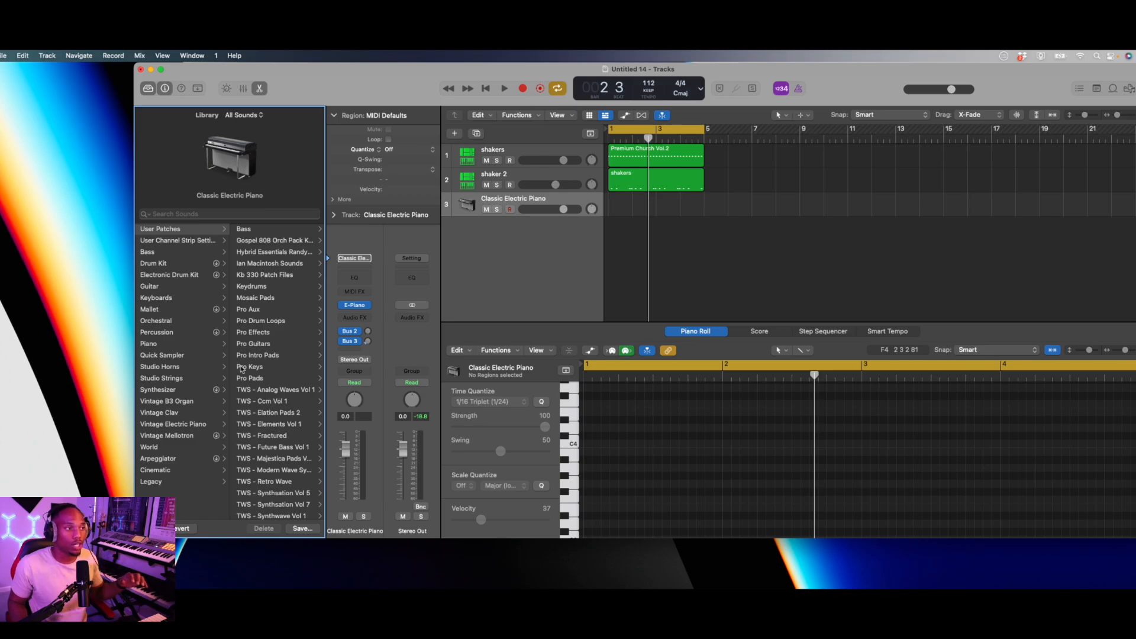
pyautogui.click(354, 305)
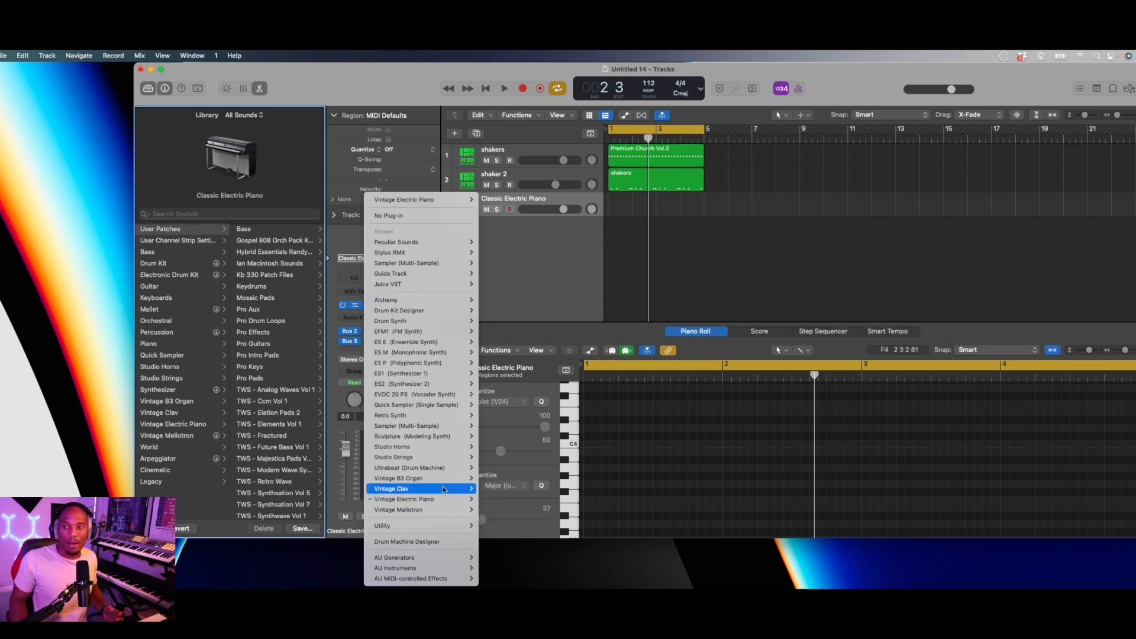
pyautogui.click(544, 257)
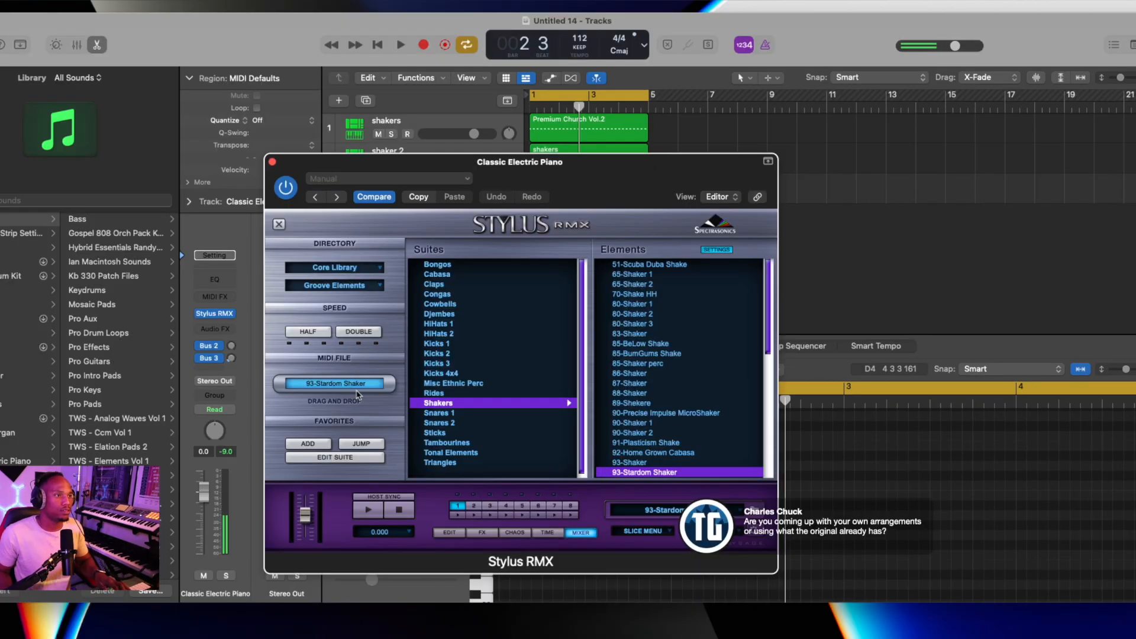
pyautogui.click(272, 161)
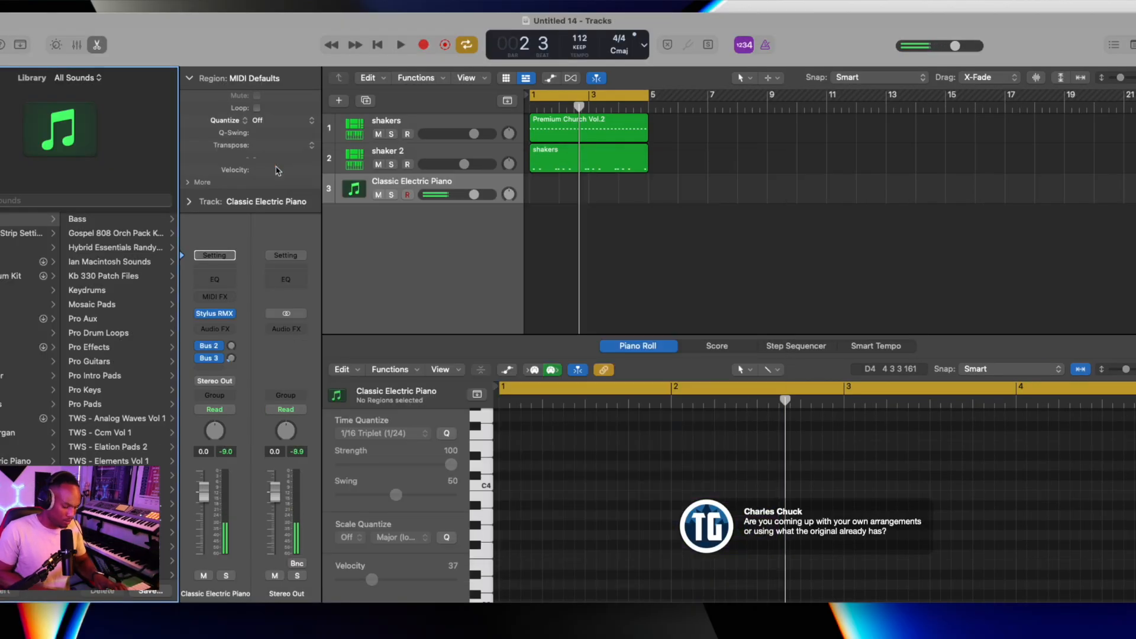
# Record a two-bar shaker pattern on the Stylus RMX track and quantize all its notes to 1/16 Triplet (1/24).
pyautogui.press('r')
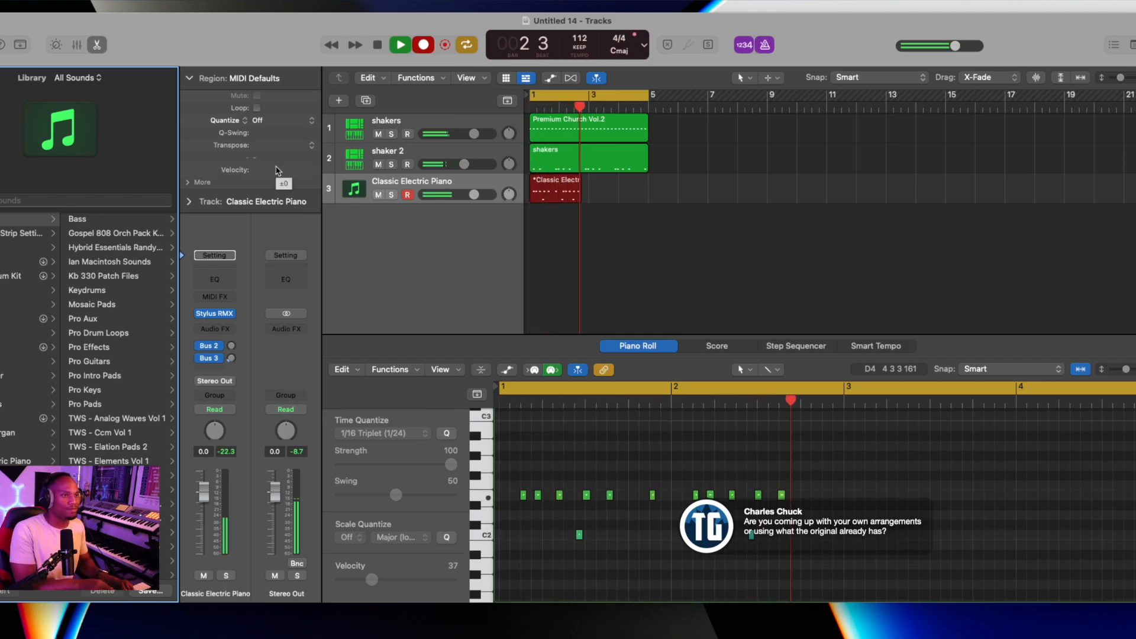
pyautogui.press('space')
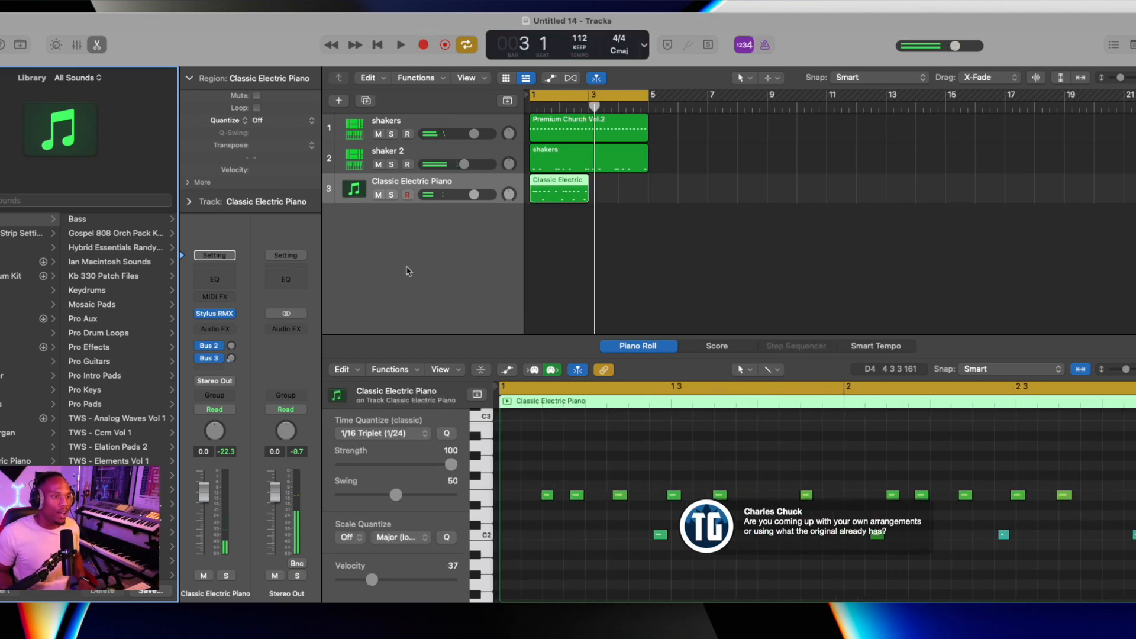
pyautogui.click(608, 434)
pyautogui.press('super+a')
pyautogui.press('q')
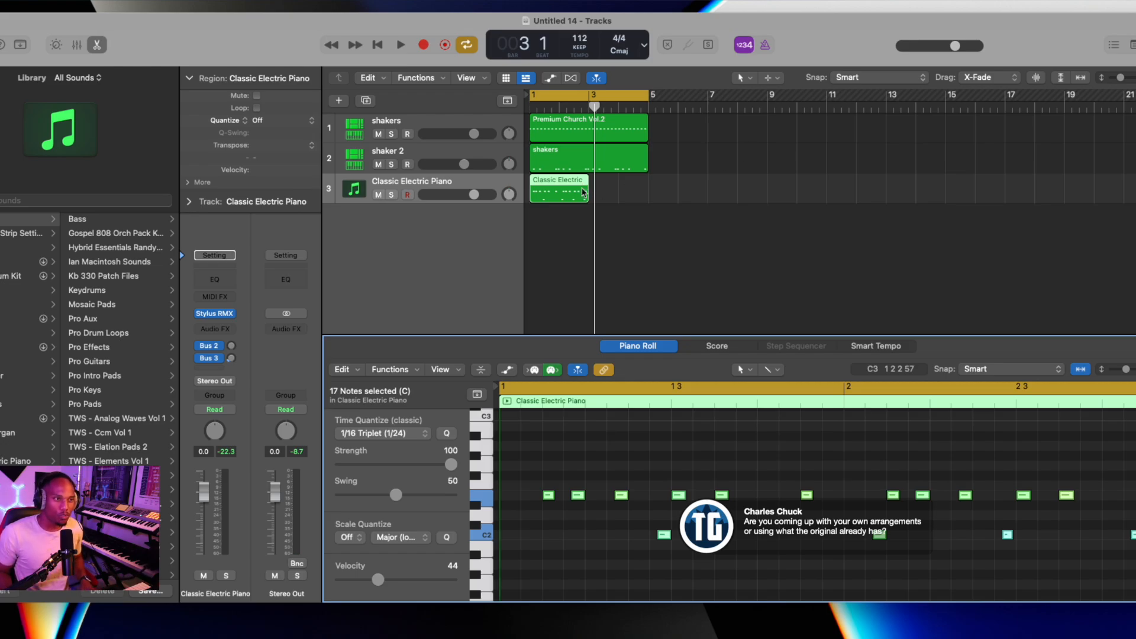
# Copy the two-bar Stylus RMX region to bars 3 and 4 and join both regions into one.
pyautogui.moveTo(573, 191); pyautogui.dragTo(456, 212)
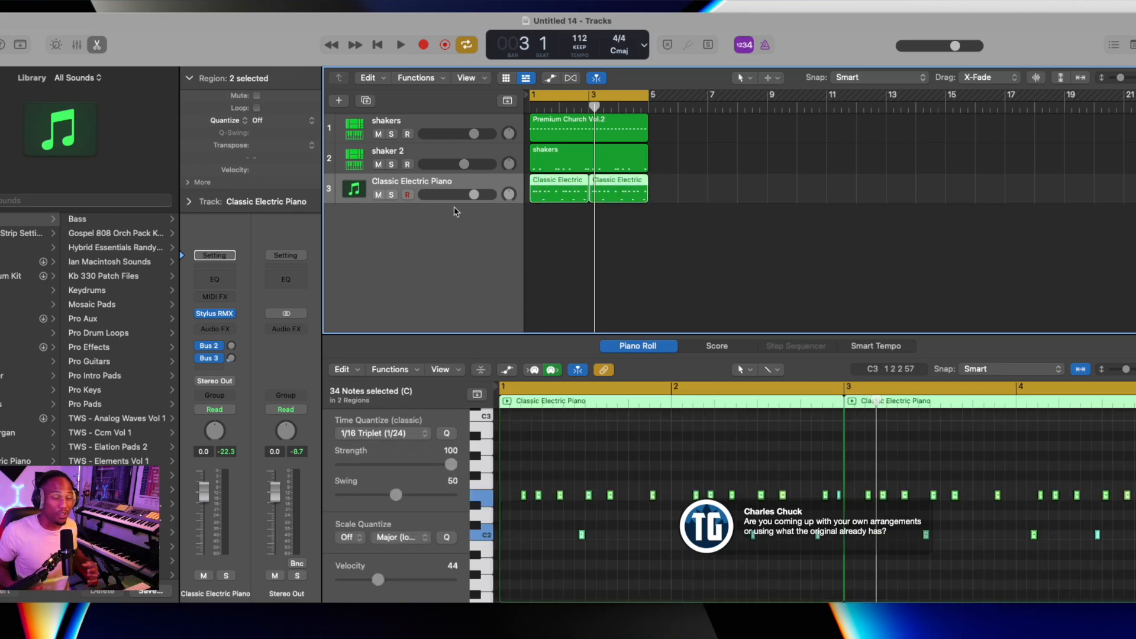
pyautogui.press('super+j')
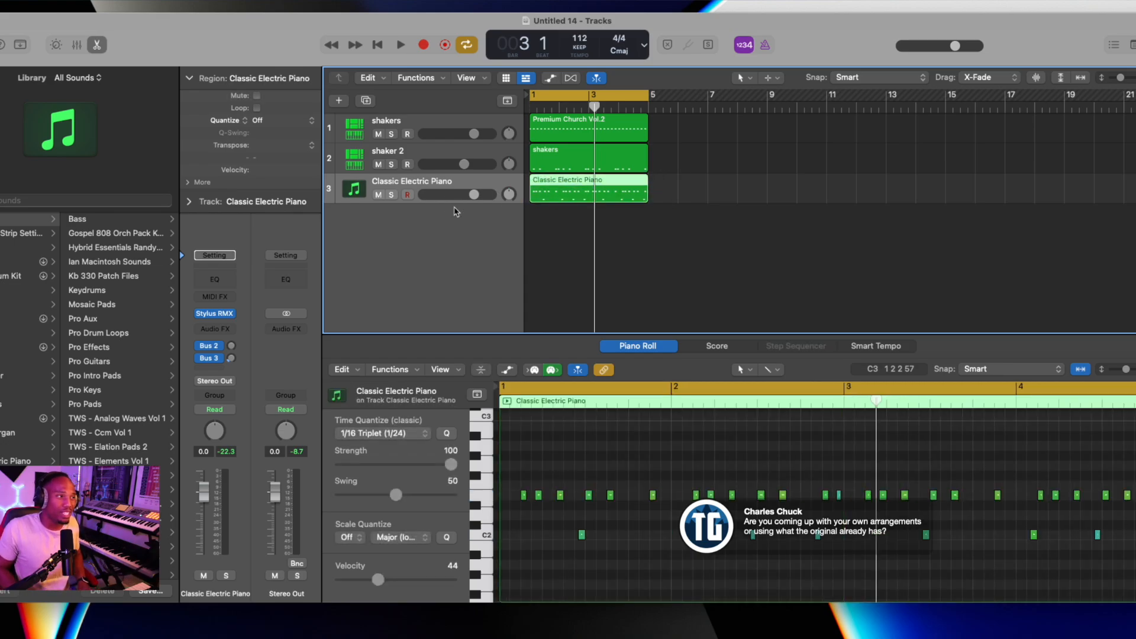
# Lower the Stylus RMX track's volume to -6.8 dB while playing back the shaker parts.
pyautogui.moveTo(467, 202); pyautogui.dragTo(455, 199)
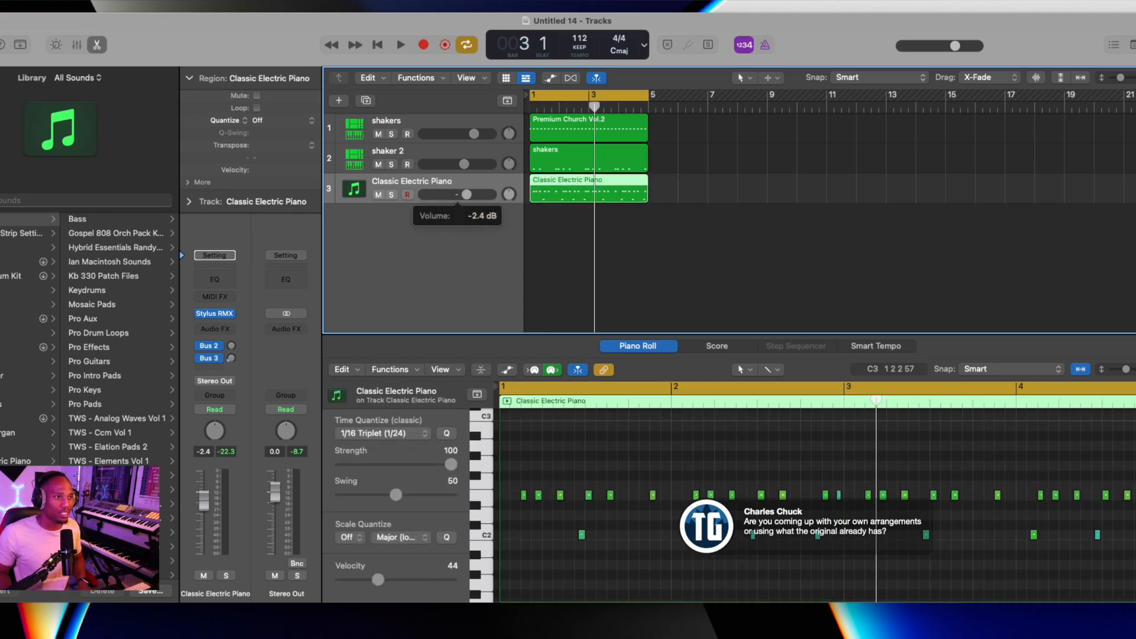
pyautogui.press('space')
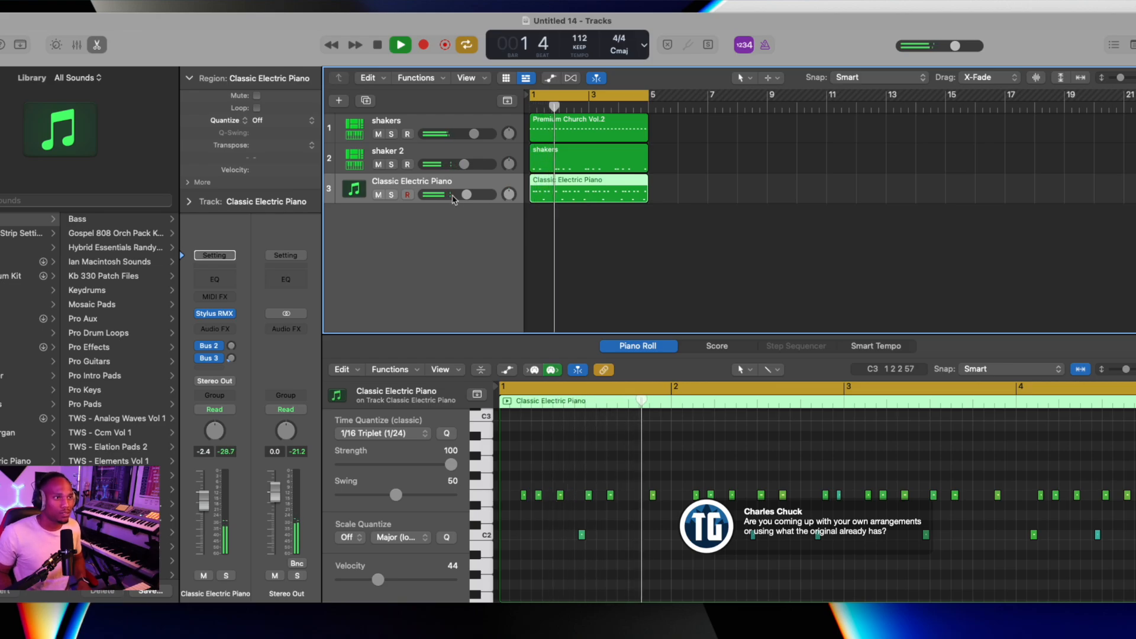
pyautogui.doubleClick(440, 183)
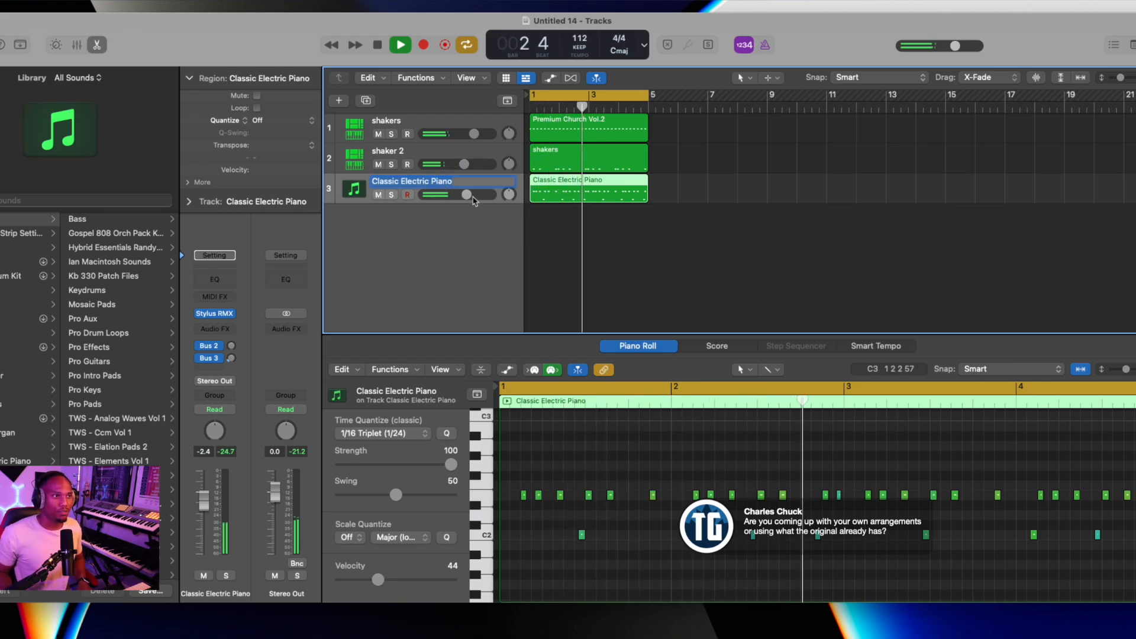
pyautogui.moveTo(466, 195); pyautogui.dragTo(454, 194)
# Rename the Stylus RMX track as "shaker 3" and stop playback.
pyautogui.doubleClick(424, 182)
pyautogui.write('shajker')
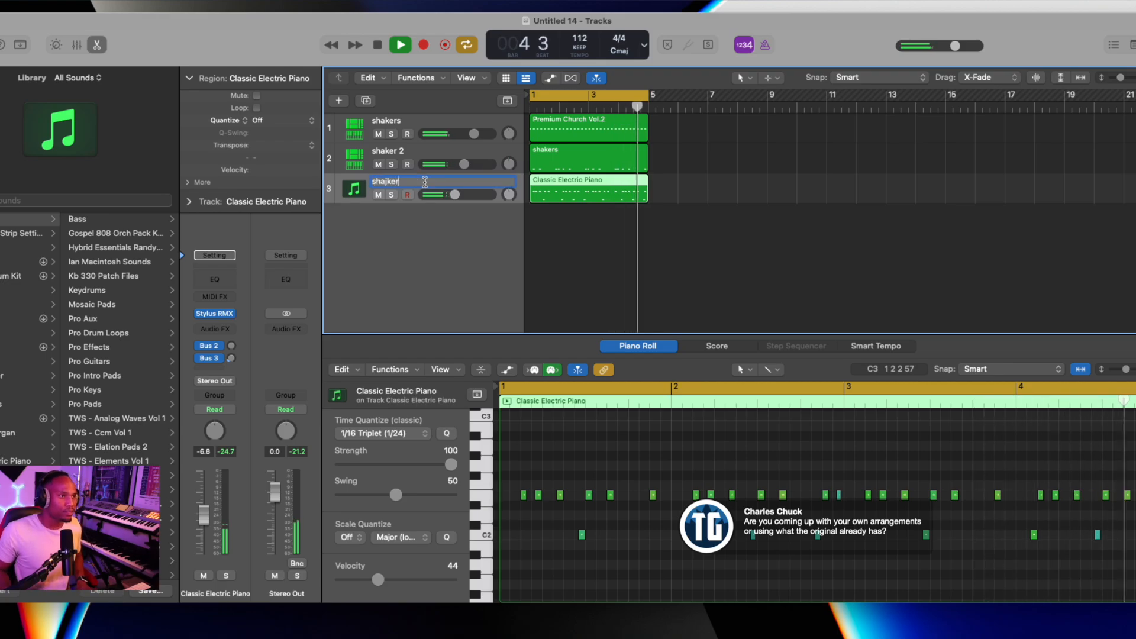
pyautogui.press('BackSpace')
pyautogui.press('BackSpace')
pyautogui.press('BackSpace')
pyautogui.write('ker')
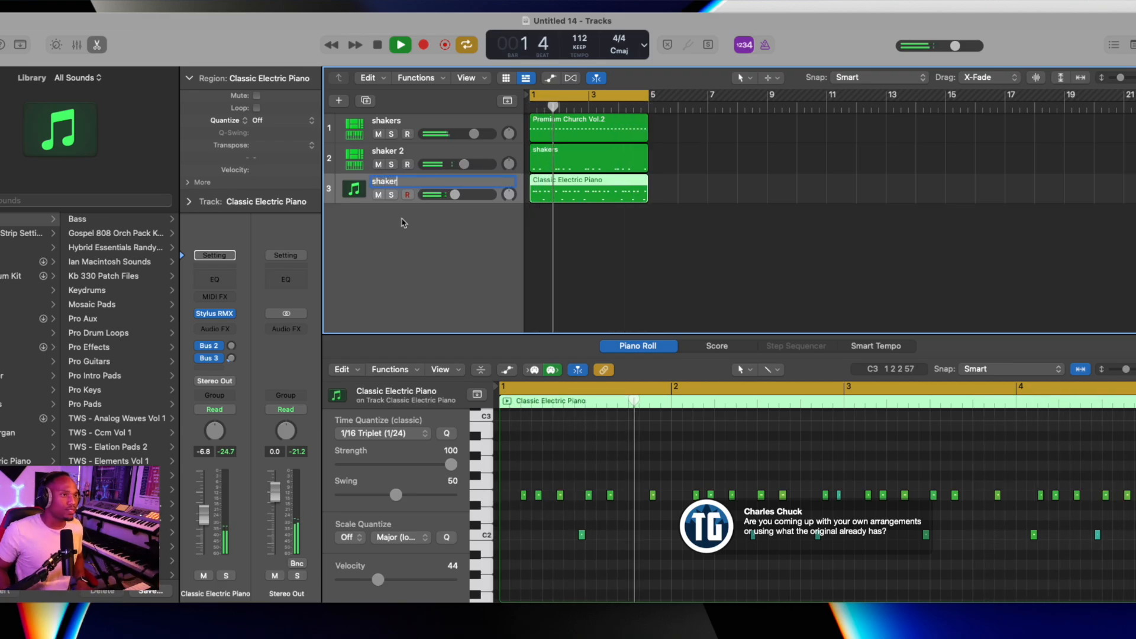
pyautogui.press('Return')
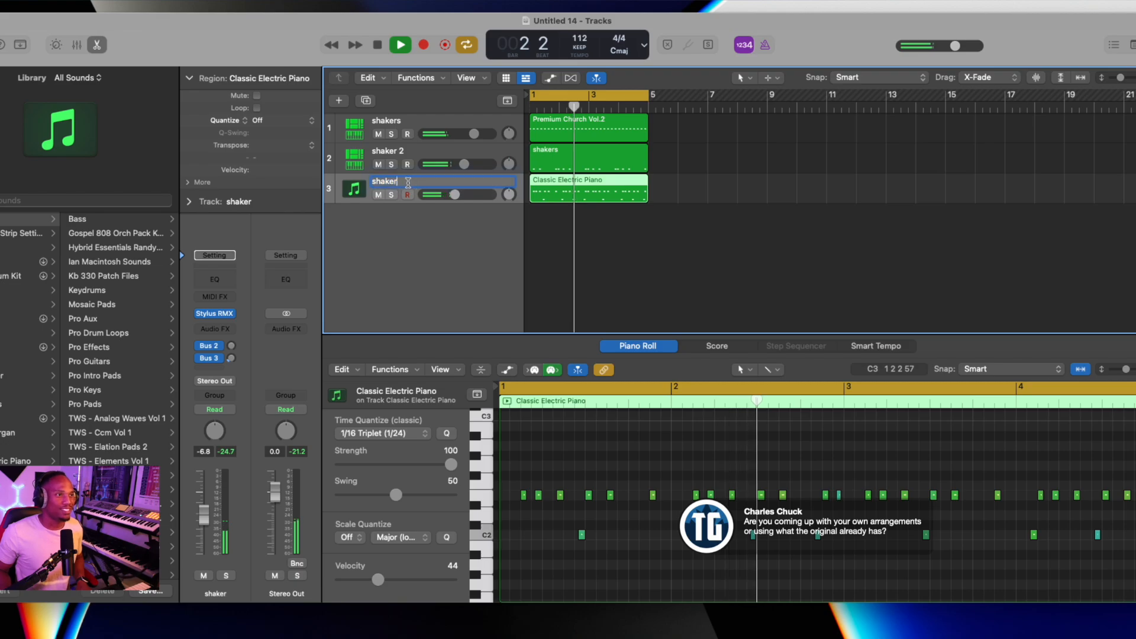
pyautogui.press('space')
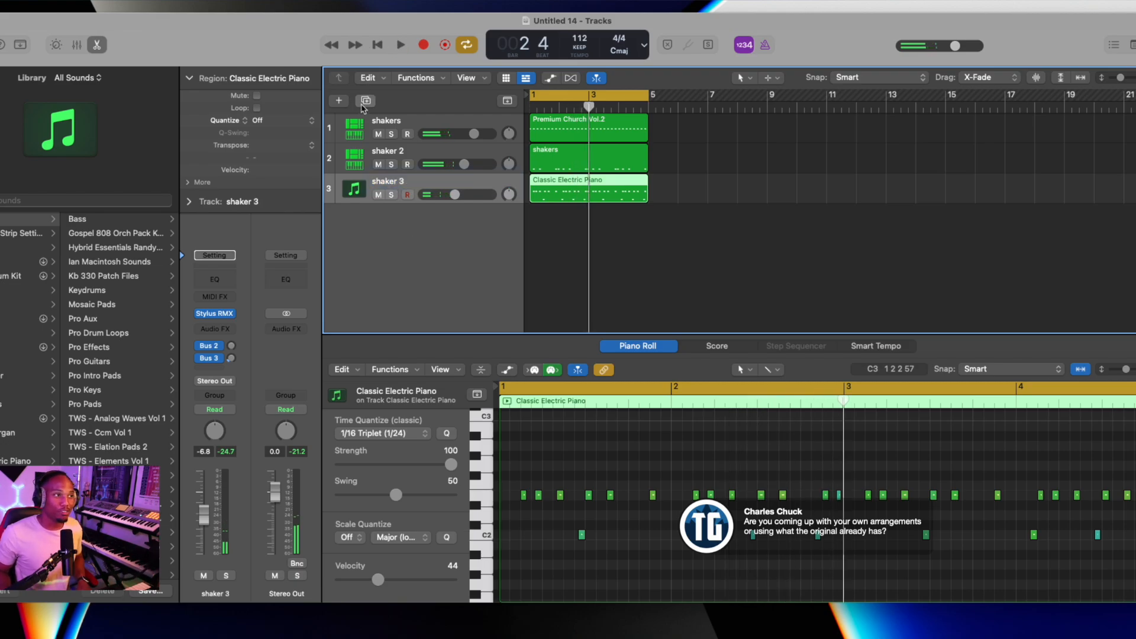
# Duplicate the shaker 3 track's setup on a new track and load the Cali Samples patch from Pro Drum Loops.
pyautogui.click(366, 100)
pyautogui.click(1, 223)
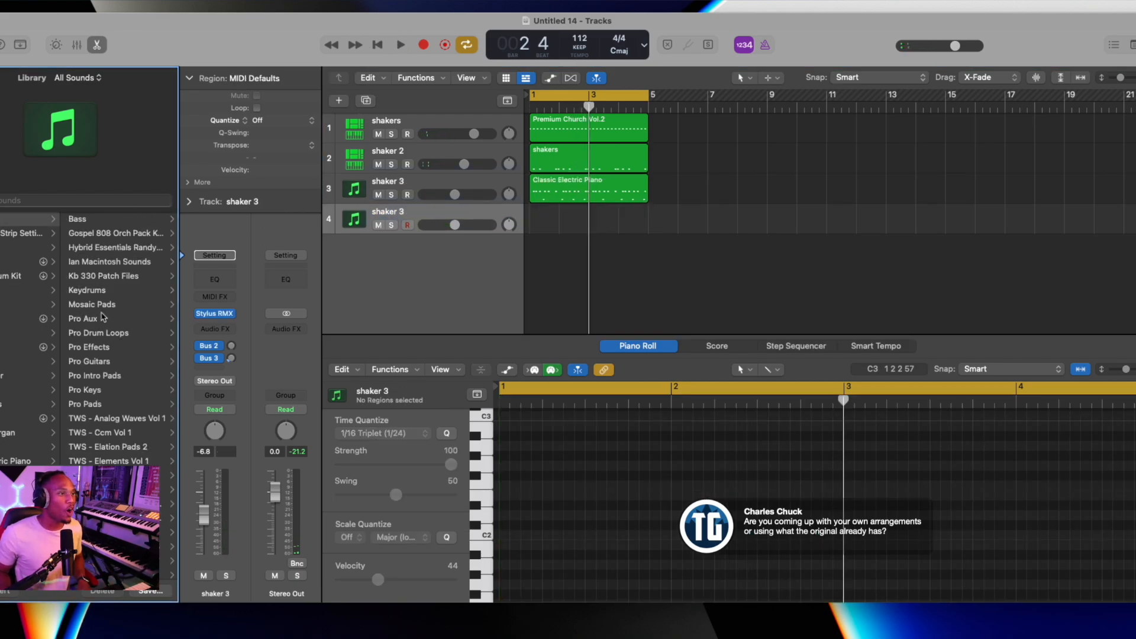
pyautogui.click(99, 334)
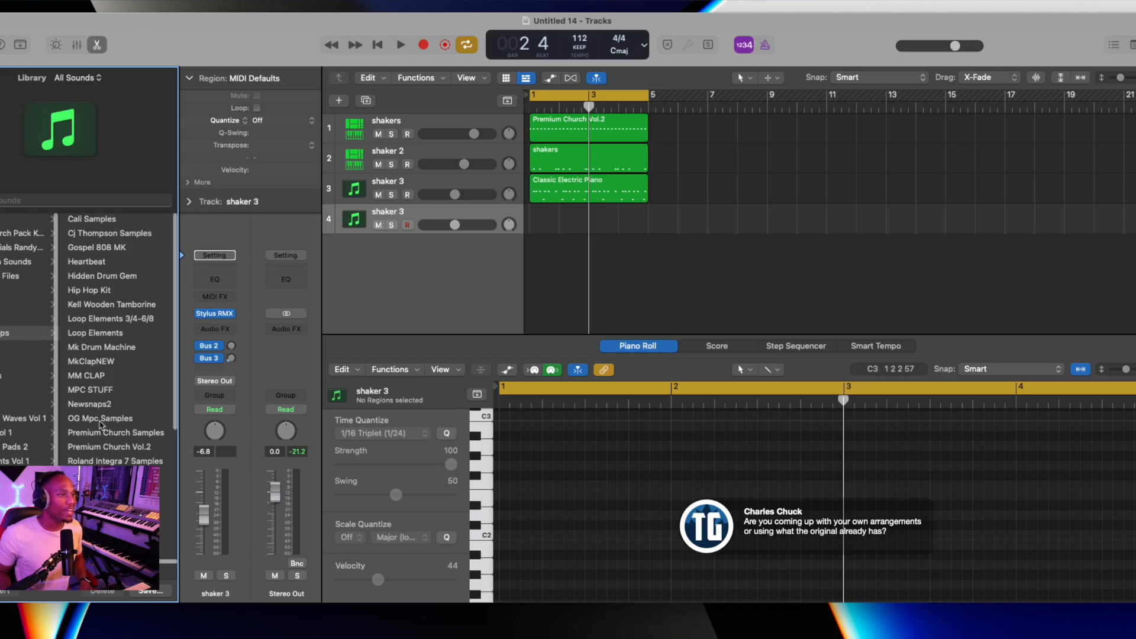
pyautogui.scroll(-1, 100, 355)
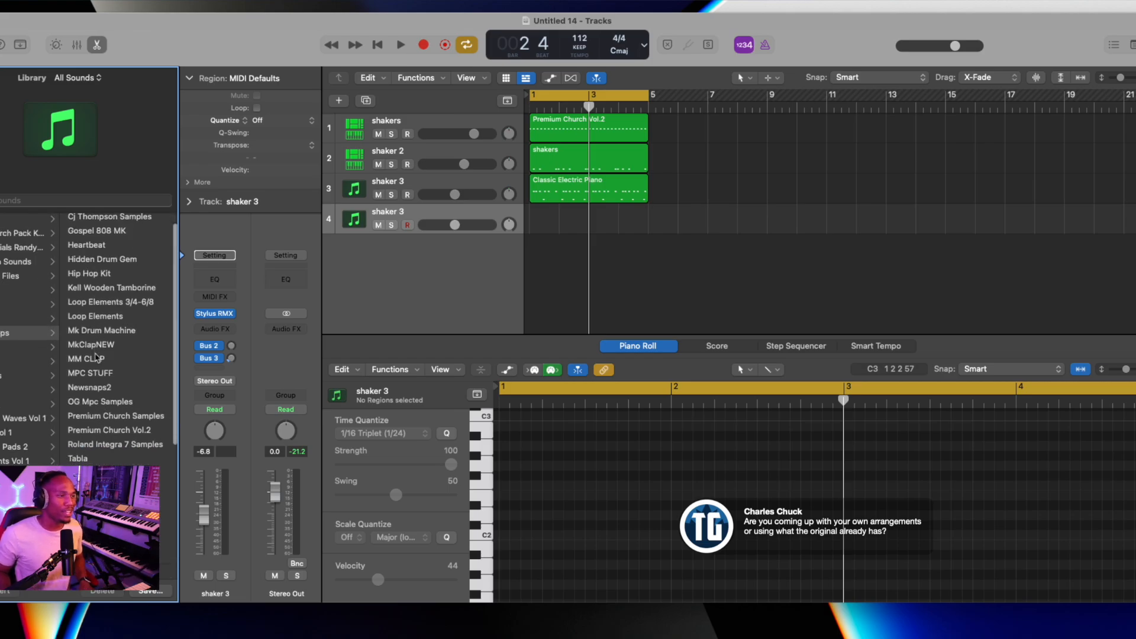
pyautogui.scroll(1, 105, 383)
pyautogui.click(87, 218)
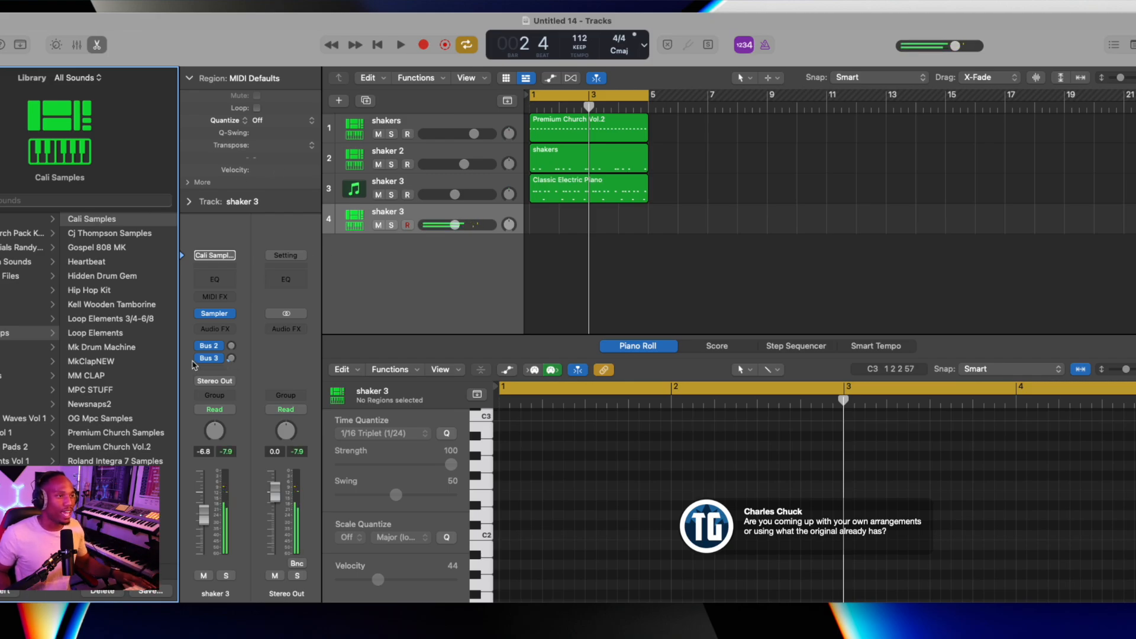
# Raise the Cali Samples track's volume to about -3.9 dB and record a four-bar clap pattern on it.
pyautogui.moveTo(454, 225); pyautogui.dragTo(472, 228)
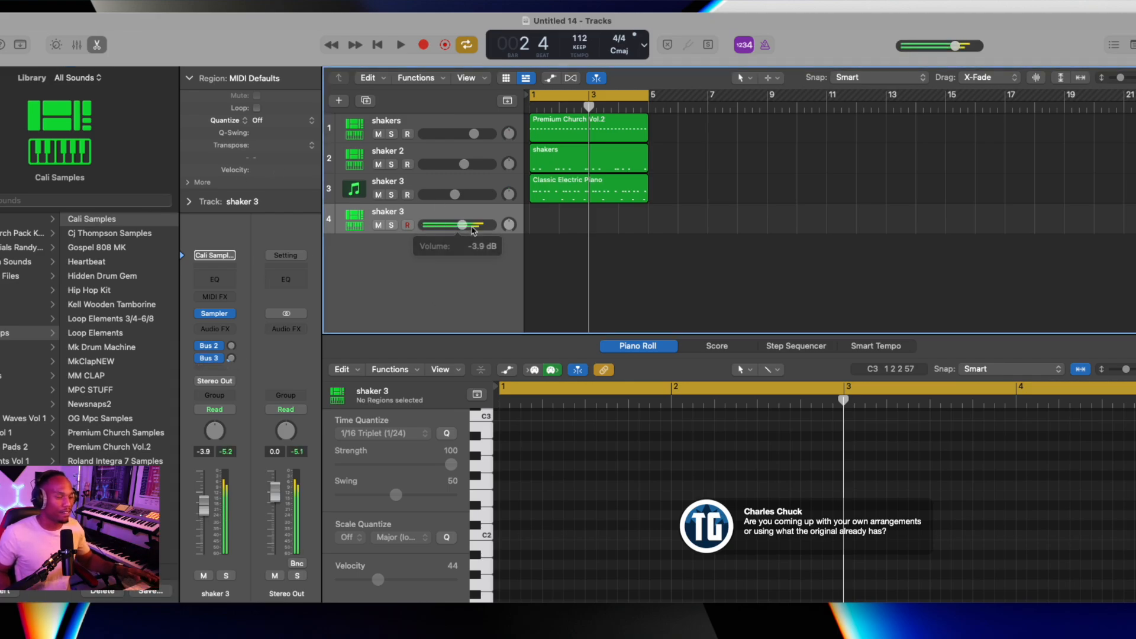
pyautogui.press('r')
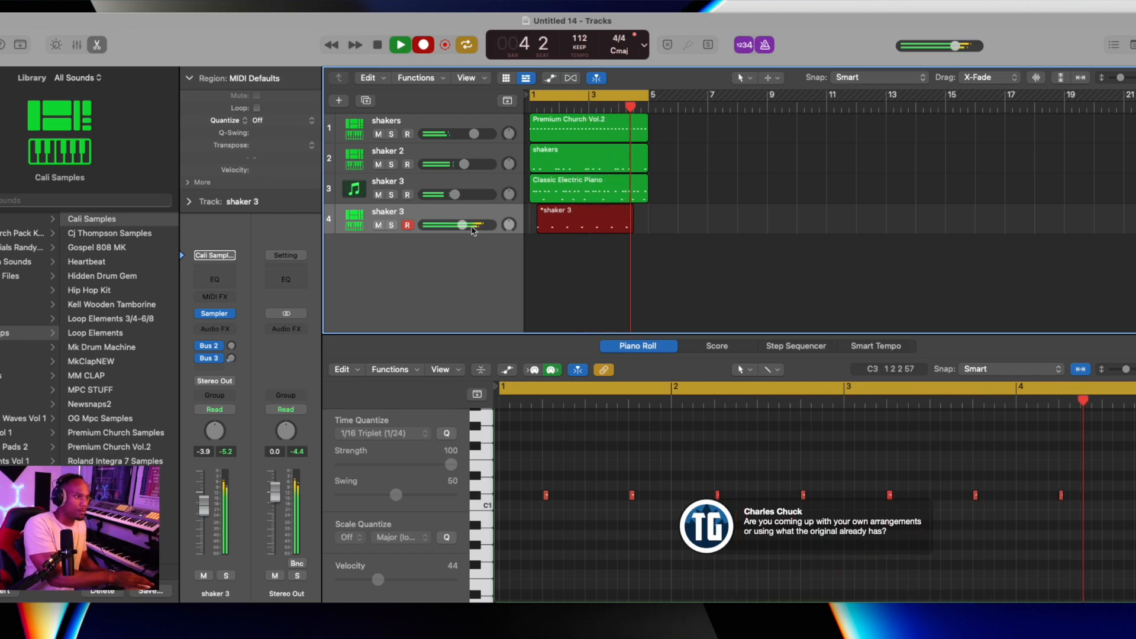
pyautogui.press('space')
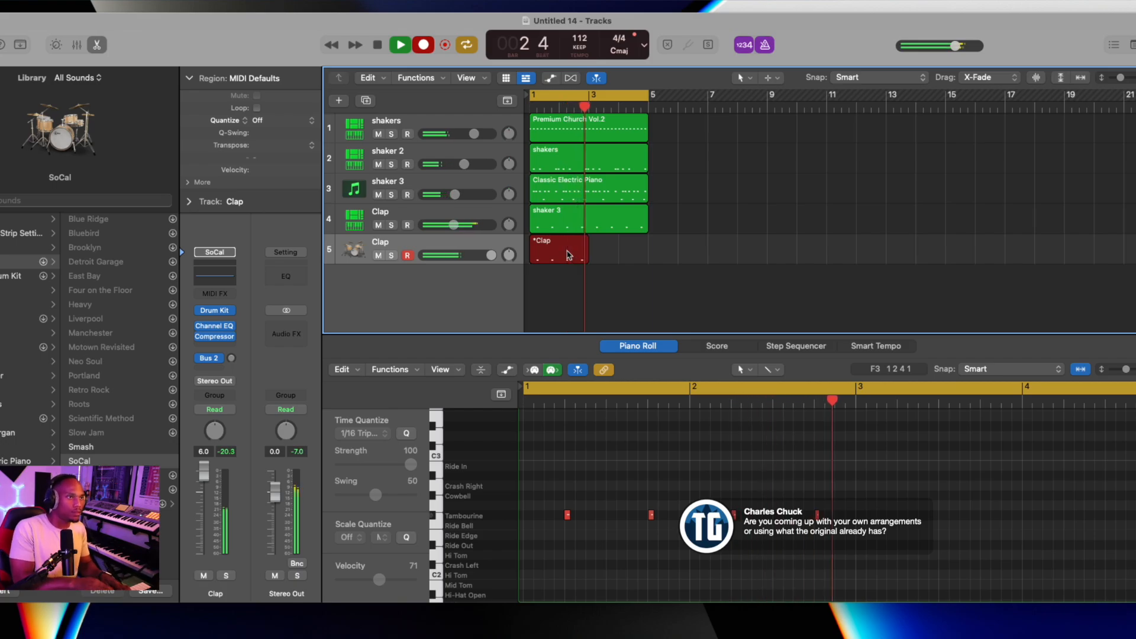
# Finish recording a two-bar tambourine pattern on the SoCal drum kit track and select all its notes.
pyautogui.press('space')
pyautogui.click(612, 463)
pyautogui.press('super+a')
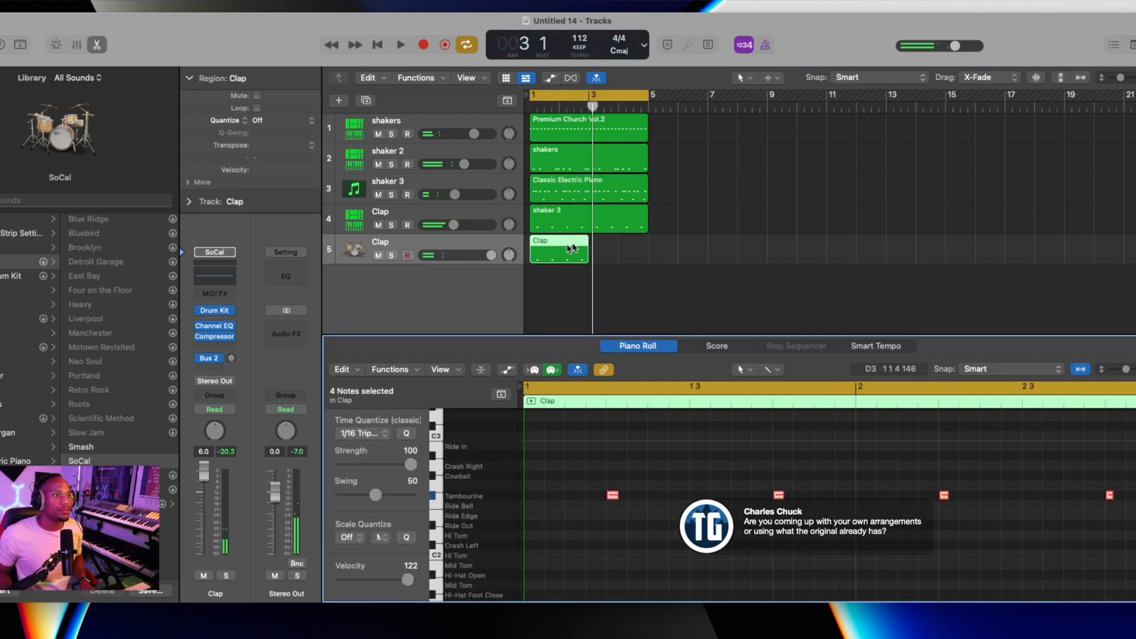
# Extend the tambourine region to bar 5 as one joined region and rename its track "tamborine".
pyautogui.moveTo(588, 240); pyautogui.dragTo(645, 239)
pyautogui.hotkey('ctrl', 'l')
pyautogui.press('super+j')
pyautogui.doubleClick(381, 241)
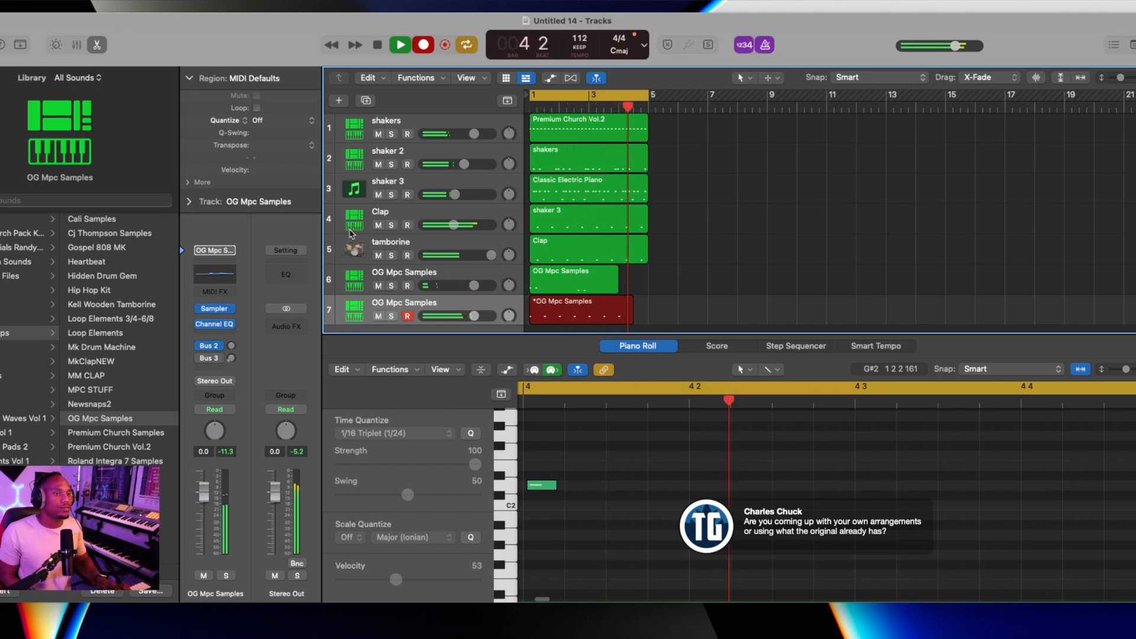
# Finish the four-bar recording on the second OG Mpc Samples track and rename that track "cowbell".
pyautogui.press('space')
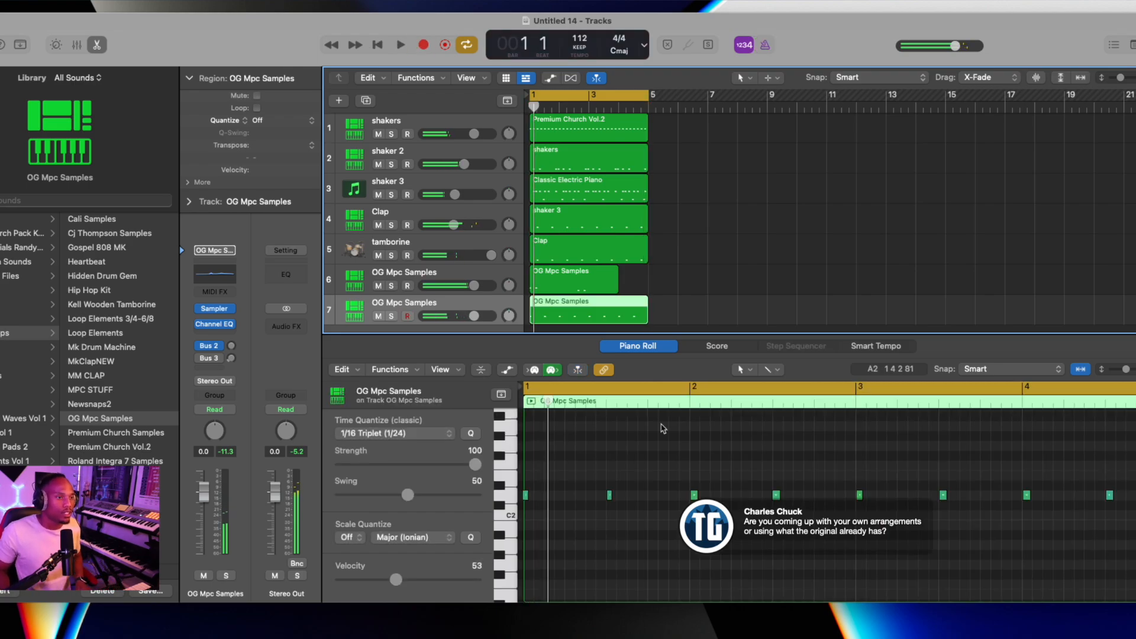
pyautogui.doubleClick(395, 304)
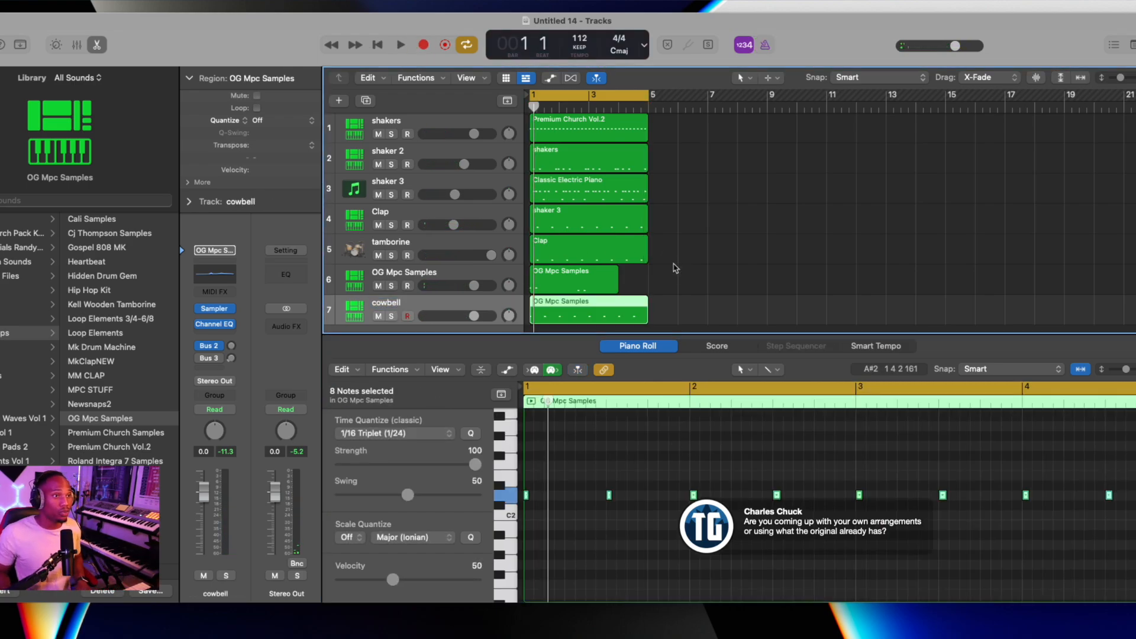
# Rename the remaining OG Mpc Samples track "bongos" and lower the cowbell track's volume to about -4.3 dB.
pyautogui.click(676, 268)
pyautogui.click(578, 291)
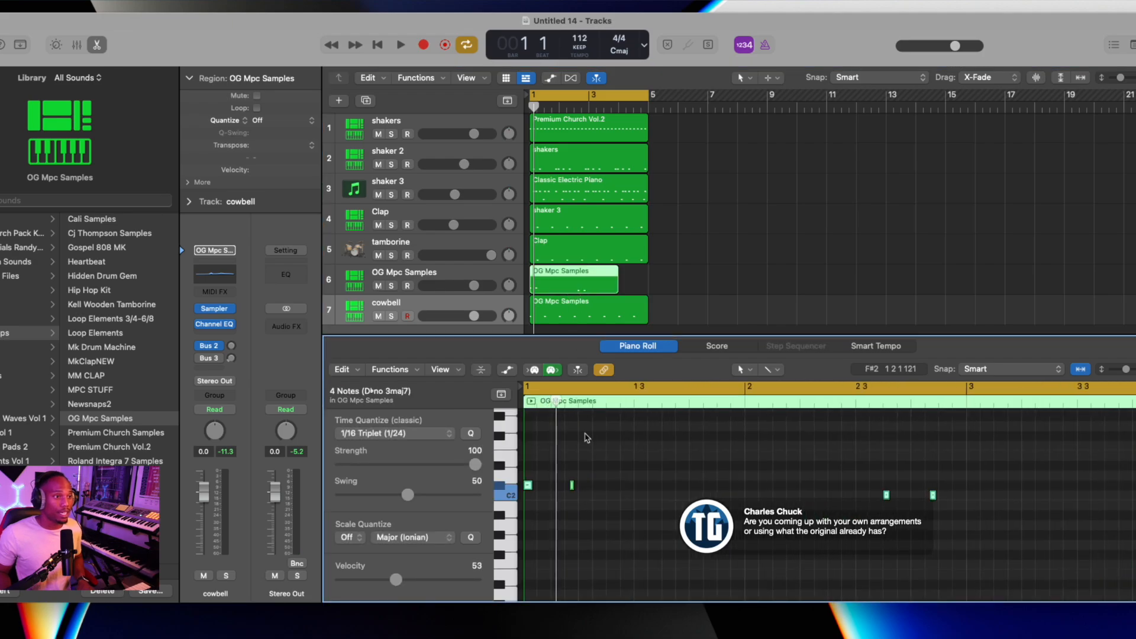
pyautogui.click(412, 274)
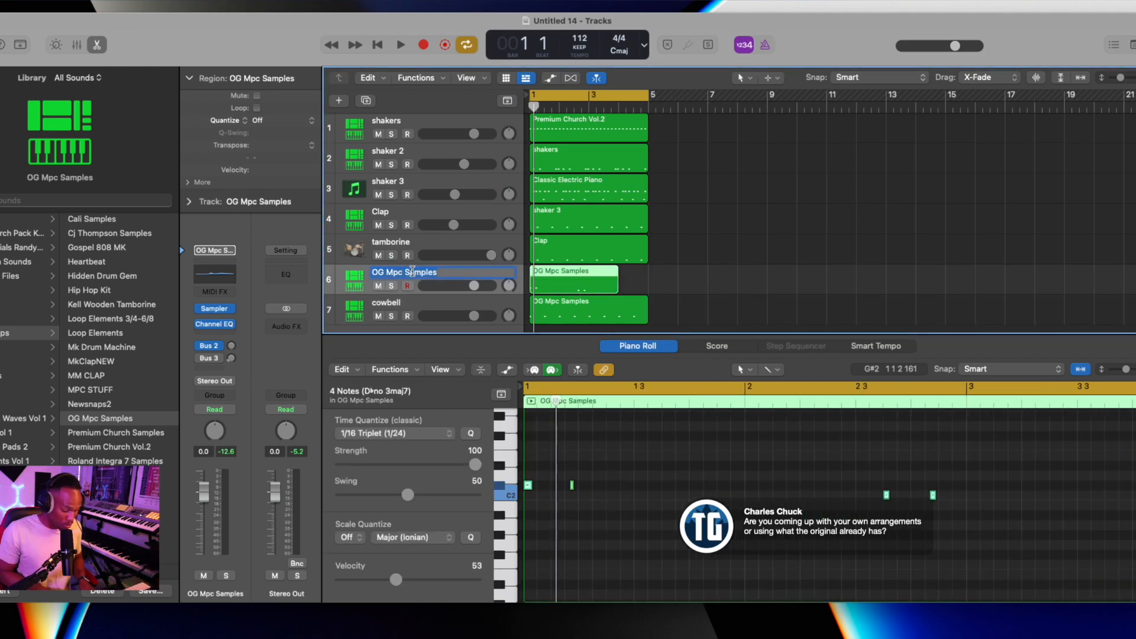
pyautogui.write('bongos')
pyautogui.click(388, 309)
pyautogui.moveTo(474, 316); pyautogui.dragTo(447, 316)
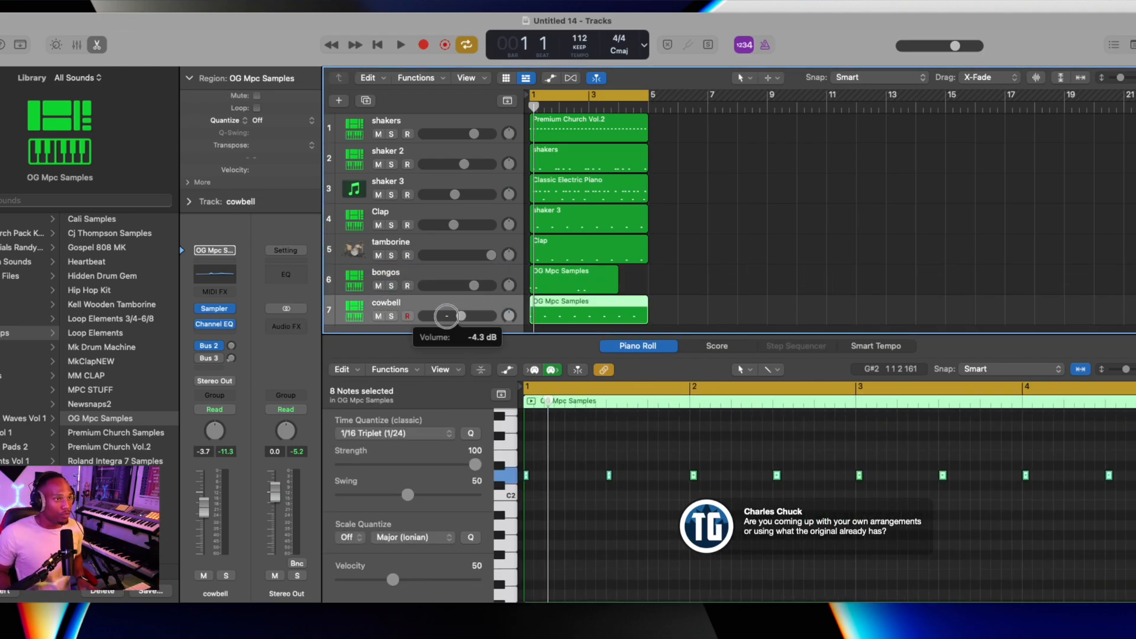
# Group all seven percussion tracks into a summing track stack and name the stack "LOOP".
pyautogui.keyDown('shift'); pyautogui.click(399, 123); pyautogui.keyUp('shift')
pyautogui.rightClick(400, 123)
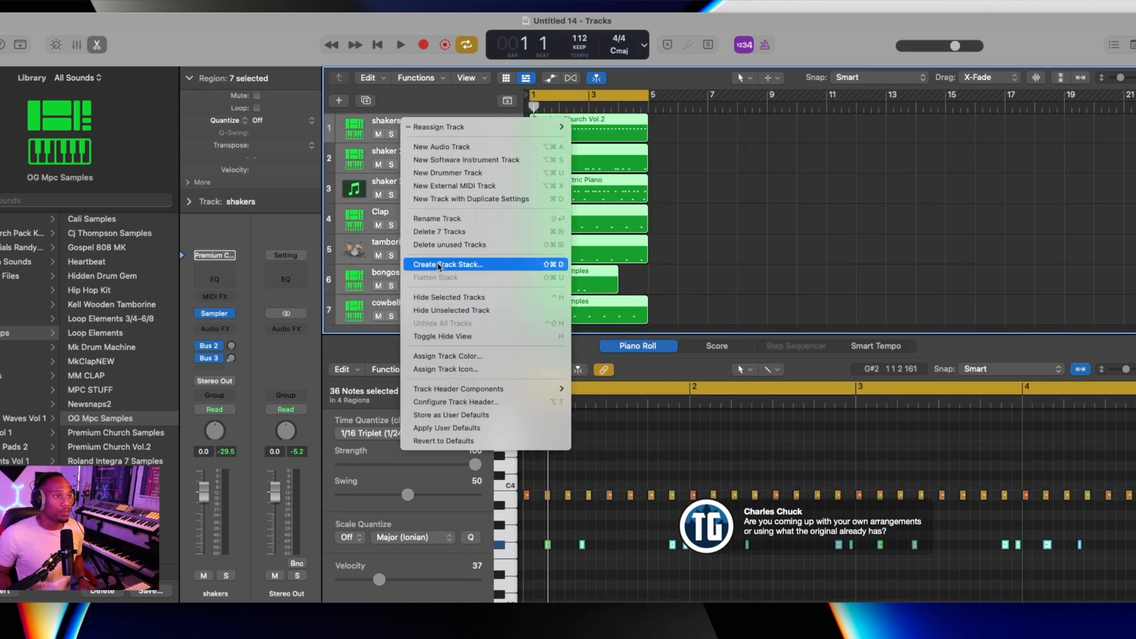
pyautogui.click(468, 266)
pyautogui.click(664, 365)
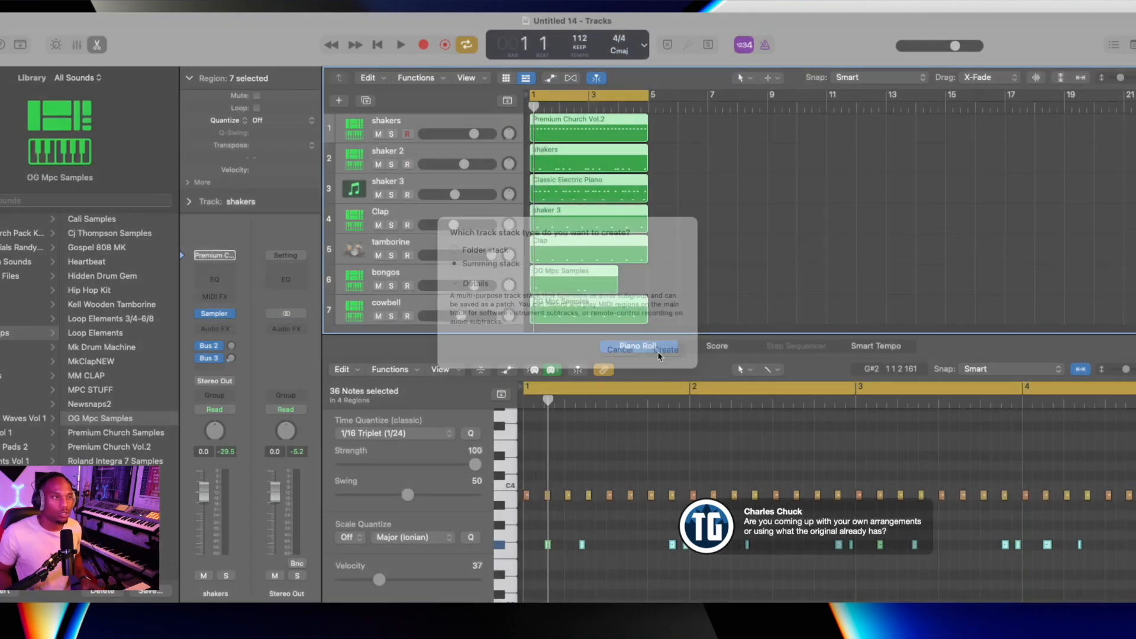
pyautogui.doubleClick(401, 118)
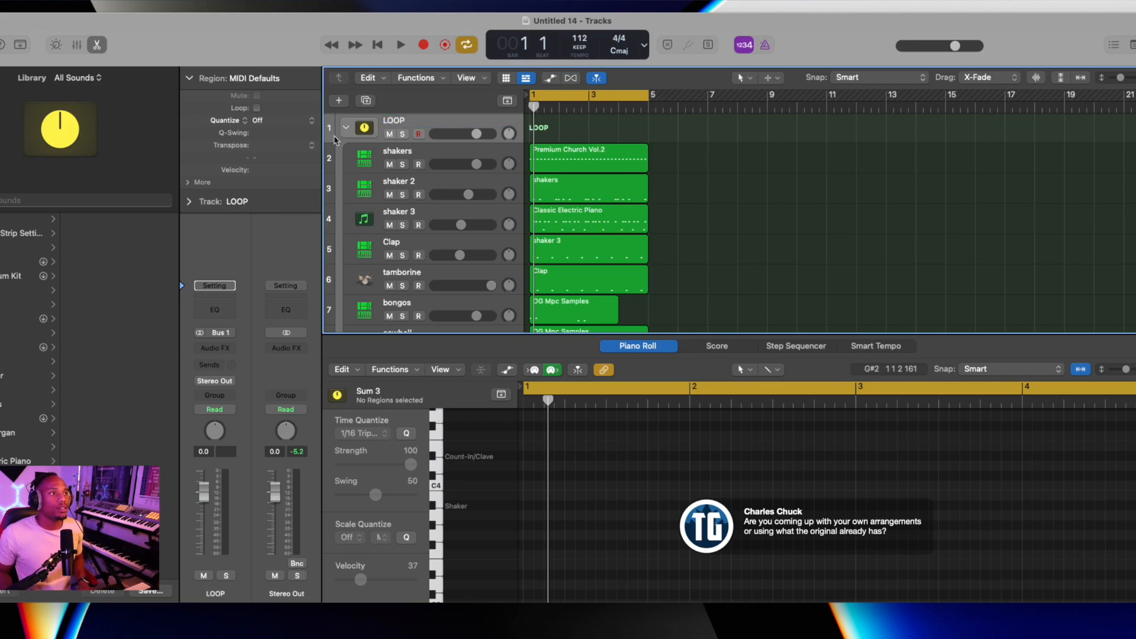
# Collapse the LOOP stack, play the groove, and give the stack the first color icon from the Percussion category.
pyautogui.click(345, 128)
pyautogui.press('space')
pyautogui.click(364, 127)
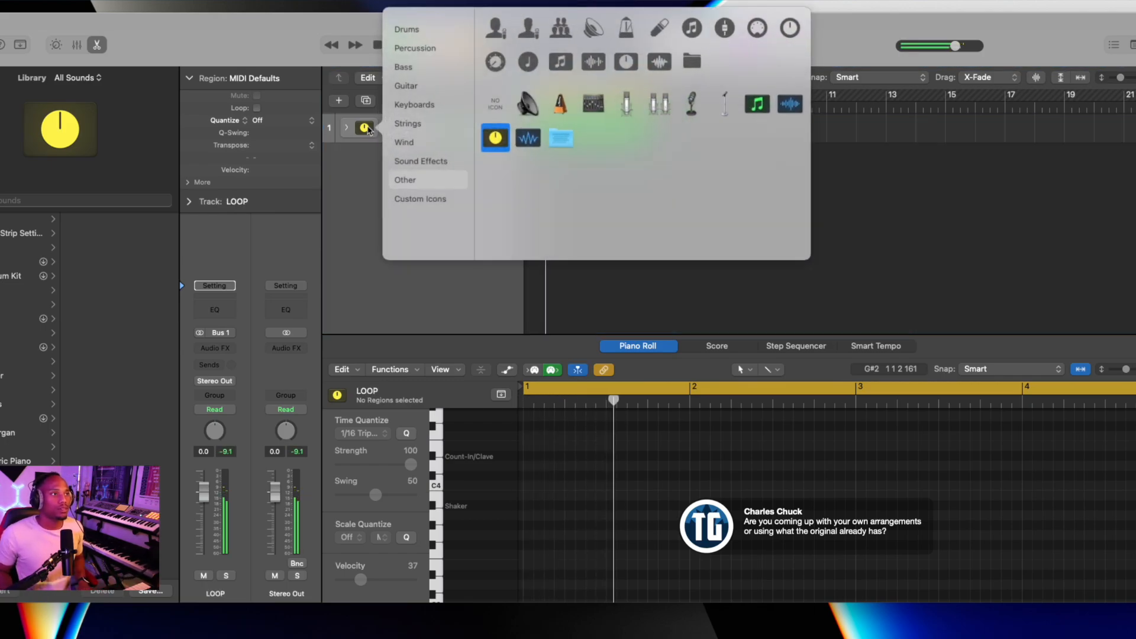
pyautogui.click(433, 49)
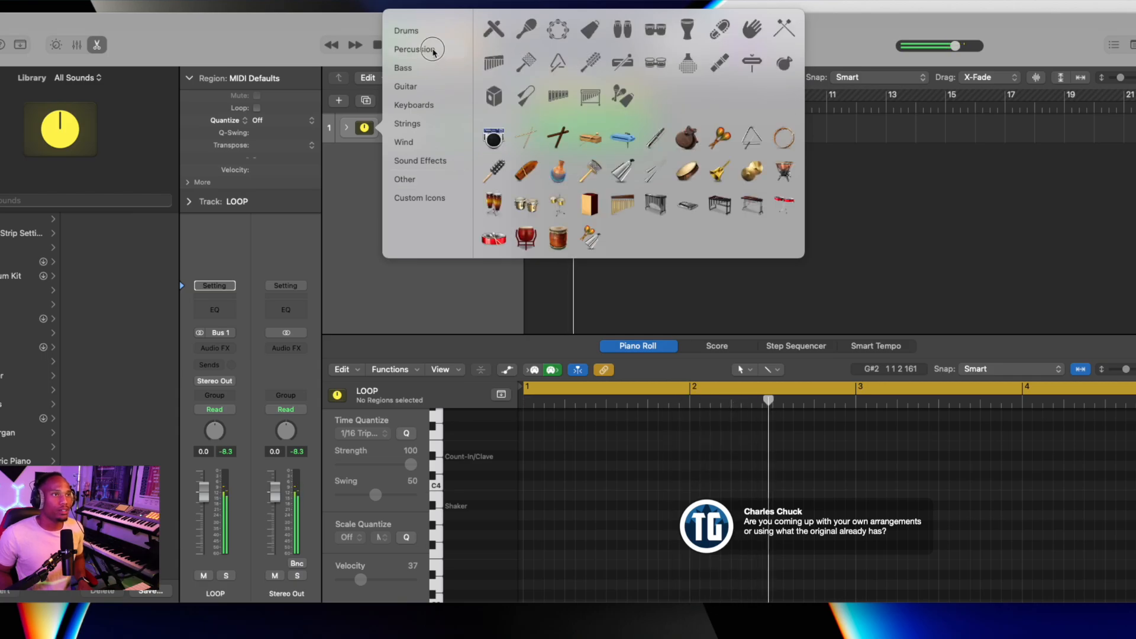
pyautogui.click(492, 137)
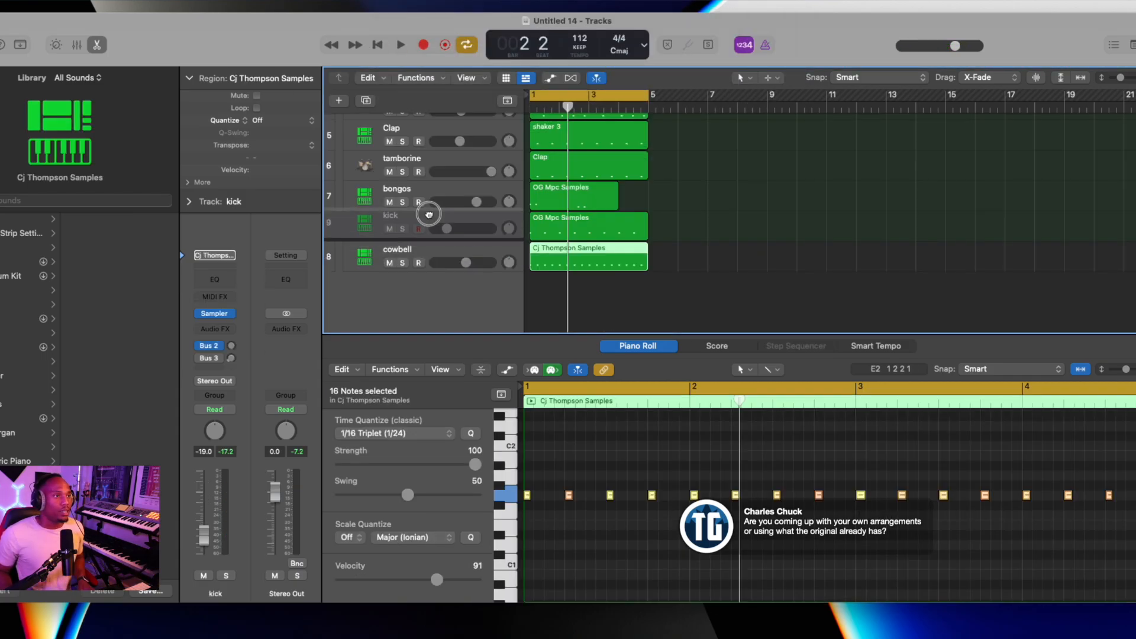
# Move the kick track into the LOOP stack above the cowbell track and collapse the stack.
pyautogui.moveTo(429, 214); pyautogui.dragTo(429, 216)
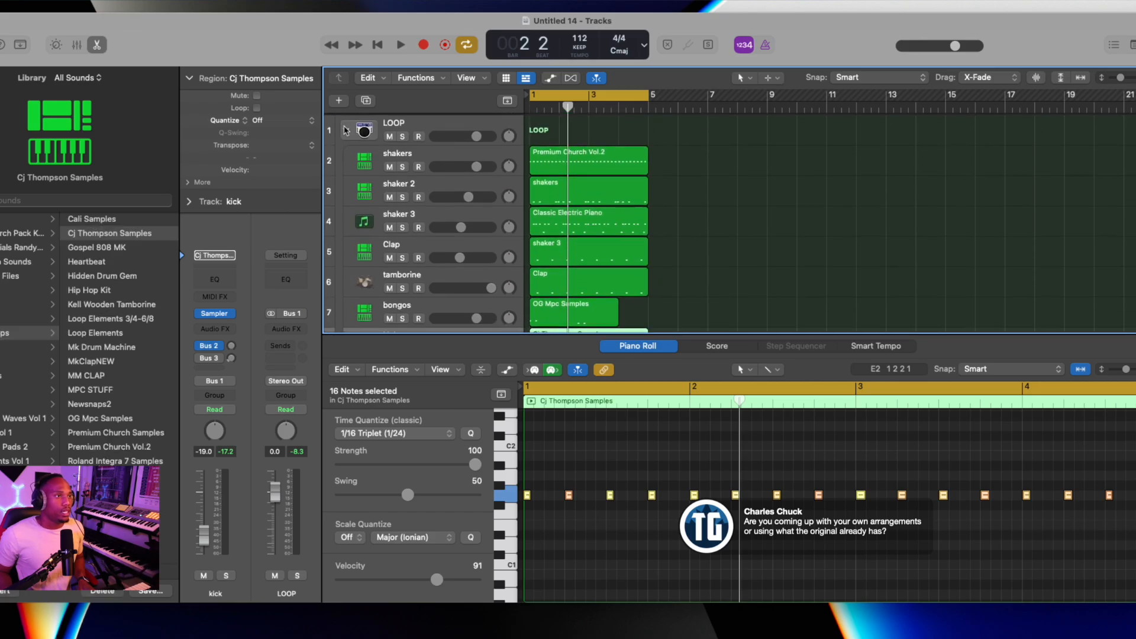
pyautogui.click(346, 127)
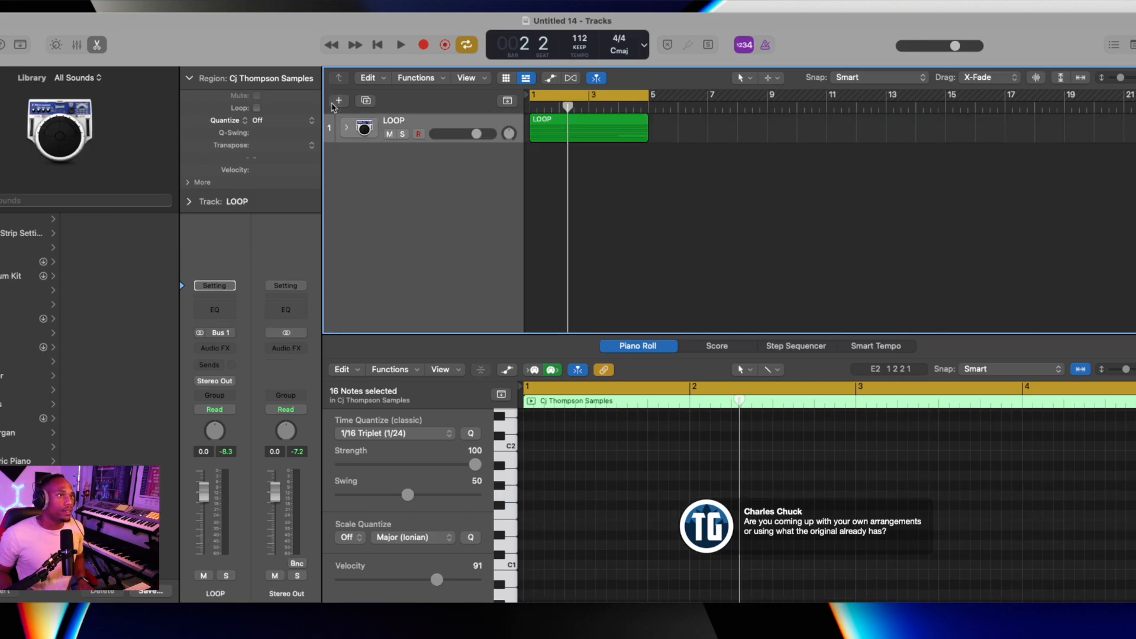
# Create a software instrument track with the Classic Electric Piano patch and rehearse a part over the looping groove.
pyautogui.click(338, 100)
pyautogui.click(757, 437)
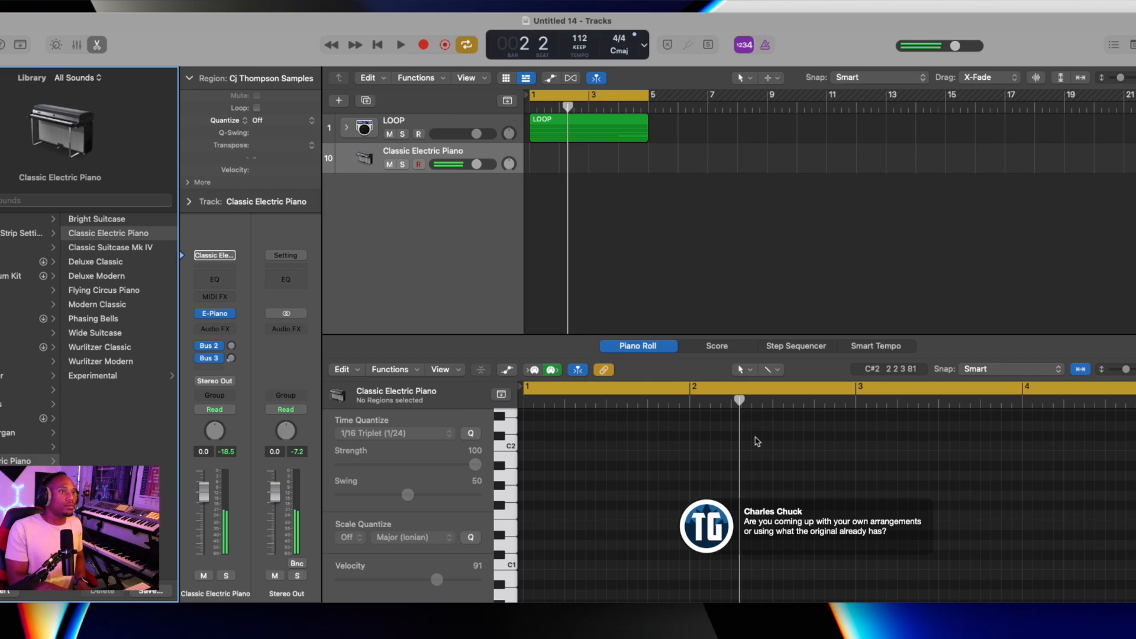
pyautogui.press('space')
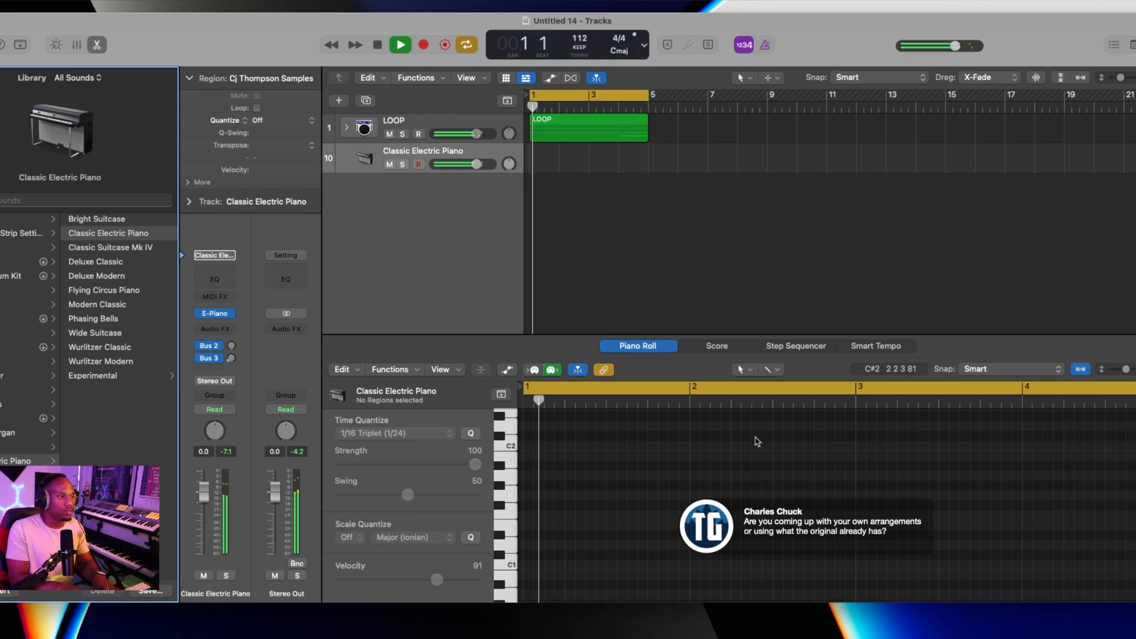
pyautogui.press('space')
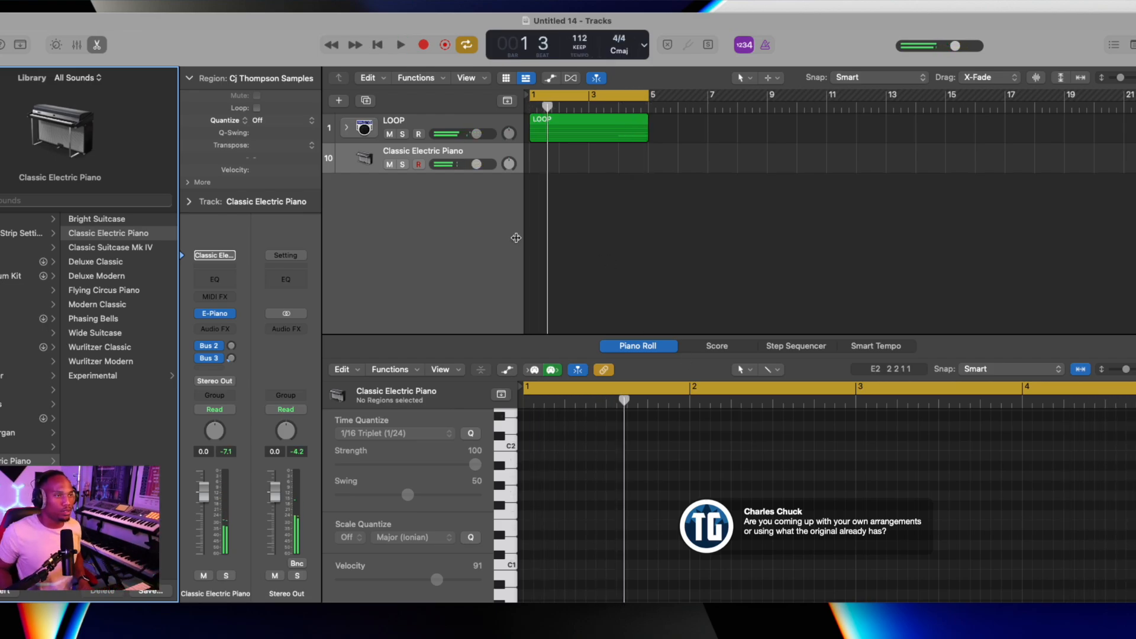
# Paste six consecutive copies of the four-bar LOOP region starting at bar 5.
pyautogui.click(543, 124)
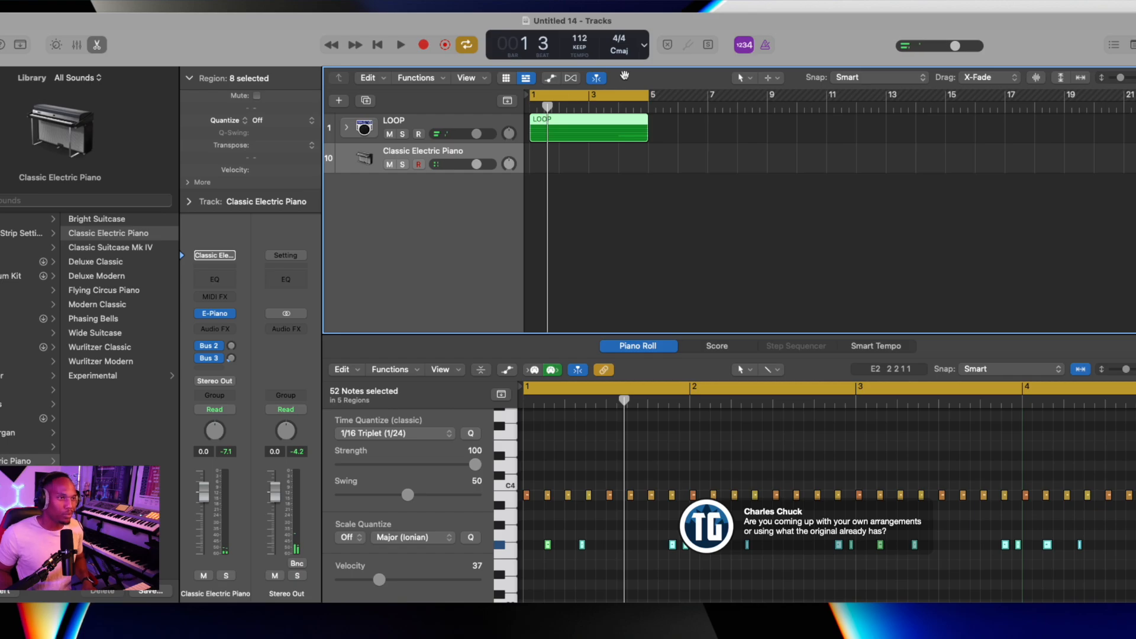
pyautogui.click(650, 108)
pyautogui.press('super+v')
pyautogui.press('super+v')
pyautogui.press('super+v')
pyautogui.press('super+v')
pyautogui.press('super+v')
pyautogui.press('super+v')
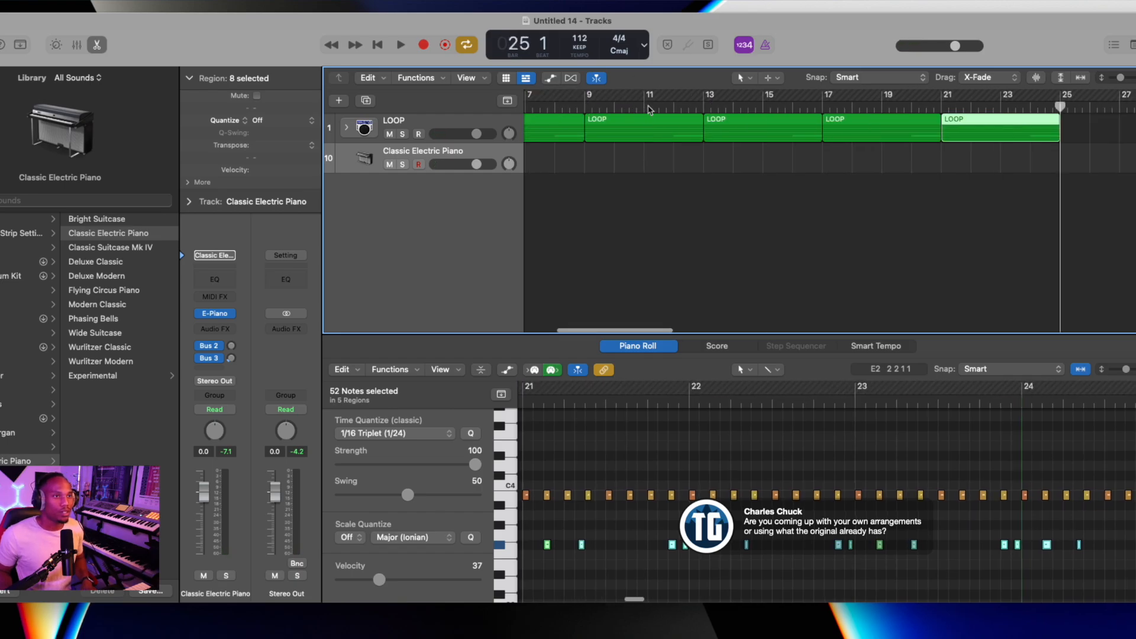
# Select all the LOOP regions and shift them together so that they start at bar 2.
pyautogui.hscroll(-5, 650, 111)
pyautogui.hscroll(-3, 650, 109)
pyautogui.press('super+a')
pyautogui.moveTo(553, 124); pyautogui.dragTo(575, 127)
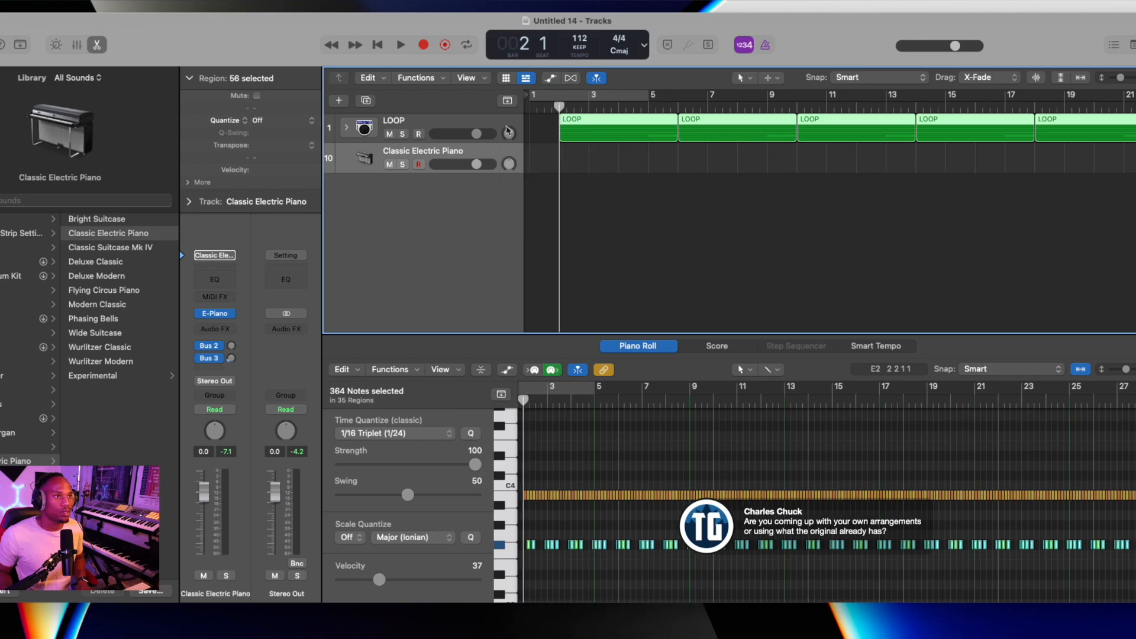
# Record an eight-bar electric piano part from bar 2 to bar 10 and return the playhead to bar 2.
pyautogui.press('r')
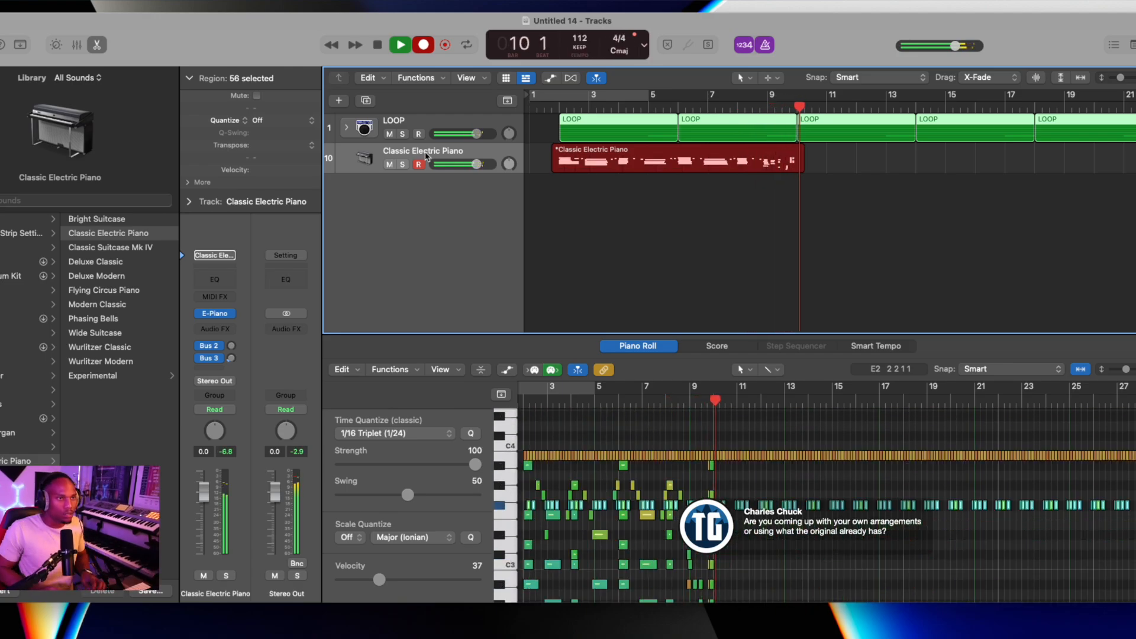
pyautogui.press('space')
pyautogui.click(563, 110)
pyautogui.click(617, 428)
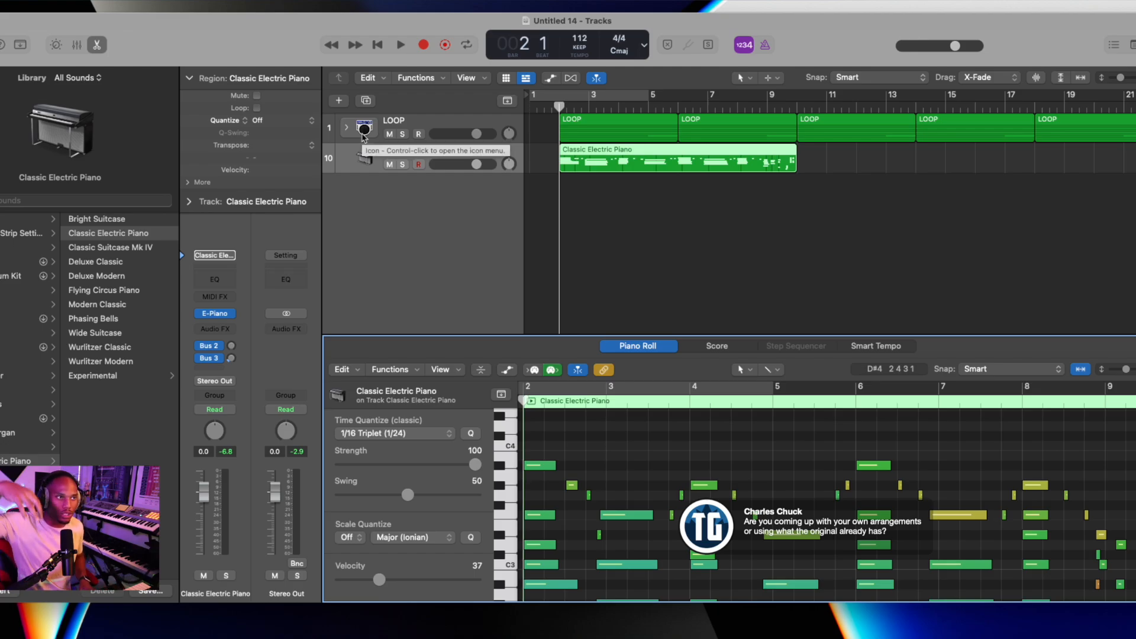
# Create another software instrument track and load the Orchestral Strings patch on it.
pyautogui.click(338, 100)
pyautogui.press('Return')
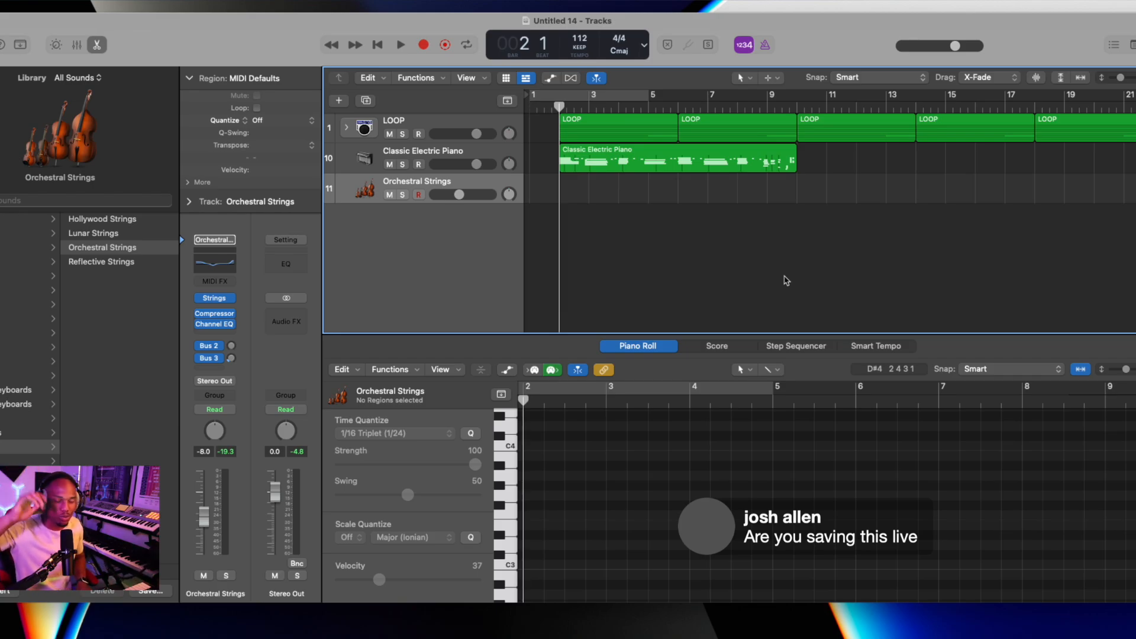
# Record an eight-bar Orchestral Strings part from bar 2 to bar 10.
pyautogui.press('r')
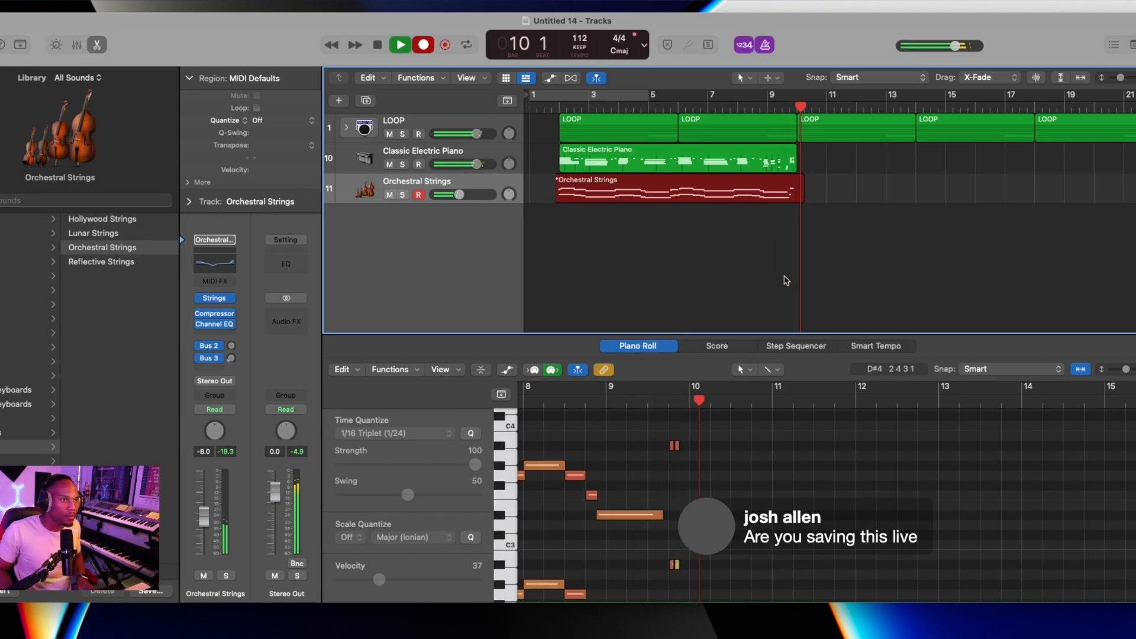
pyautogui.press('space')
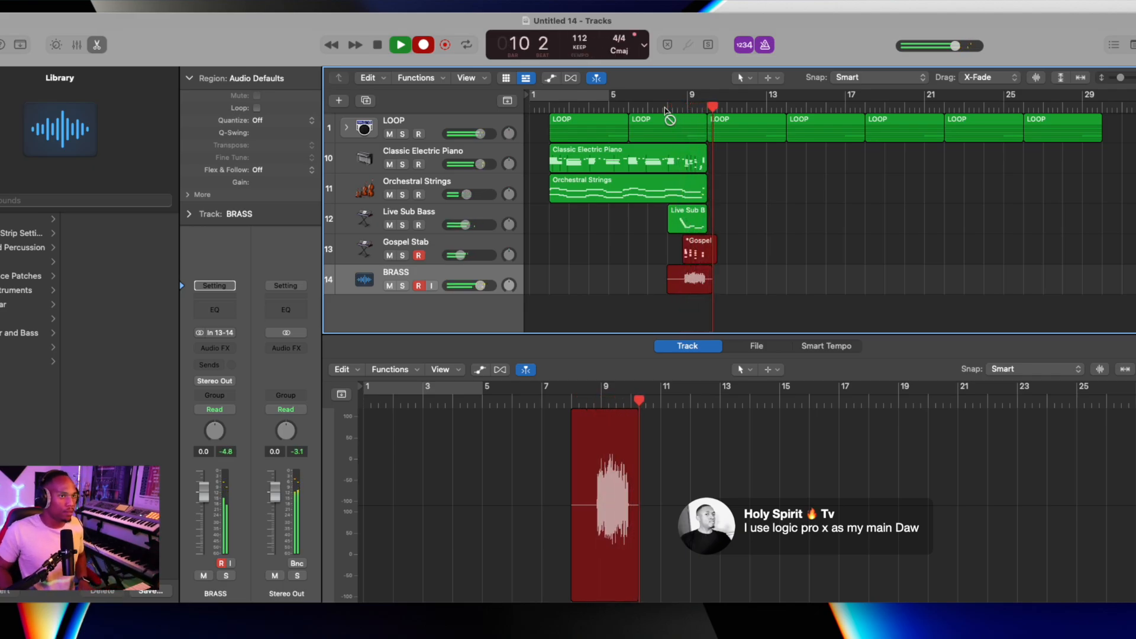
# Finish recording the Gospel Stab and BRASS parts from bar 8 and select all the Gospel Stab notes in the Piano Roll.
pyautogui.press('space')
pyautogui.click(686, 252)
pyautogui.click(689, 398)
pyautogui.press('super+a')
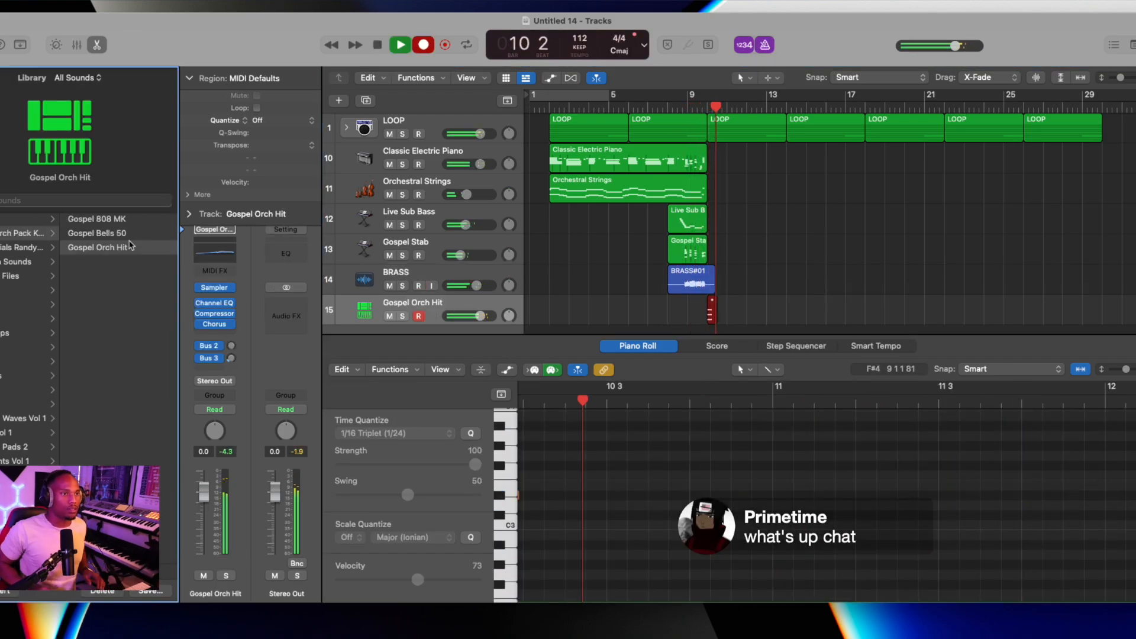
# Finish recording the Gospel Orch Hit at bar 10 and lower that track's volume to -5.8 dB.
pyautogui.press('space')
pyautogui.moveTo(480, 315); pyautogui.dragTo(441, 328)
# Select all the Gospel Orch Hit notes in the Piano Roll and play the arrangement from about bar 7 to bar 12.
pyautogui.click(596, 429)
pyautogui.press('super+a')
pyautogui.click(651, 108)
pyautogui.press('space')
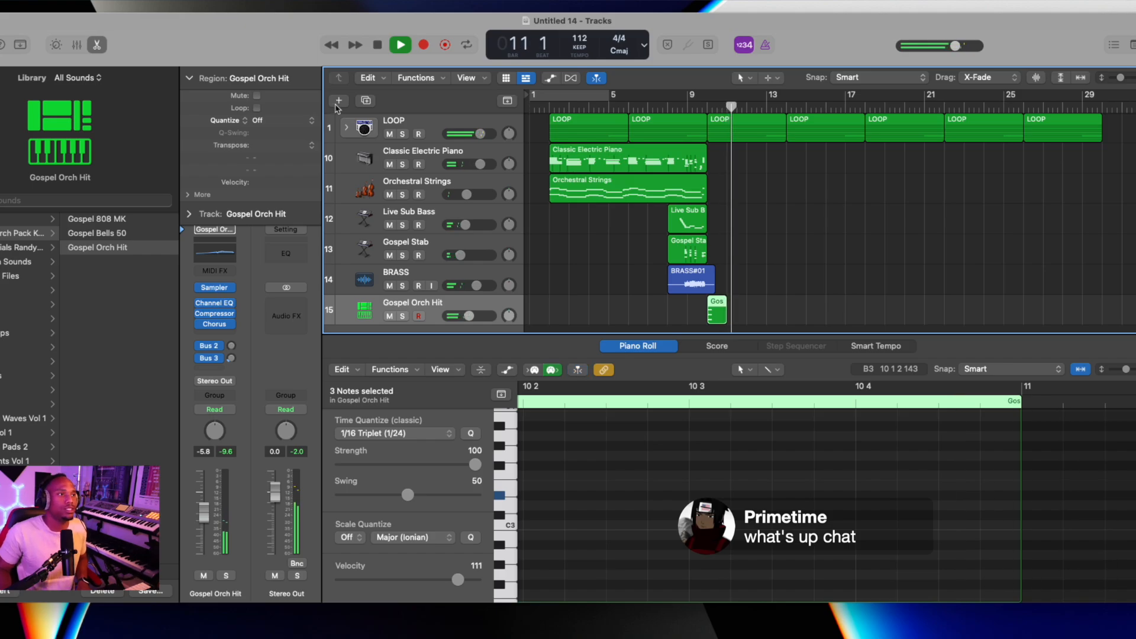
pyautogui.press('space')
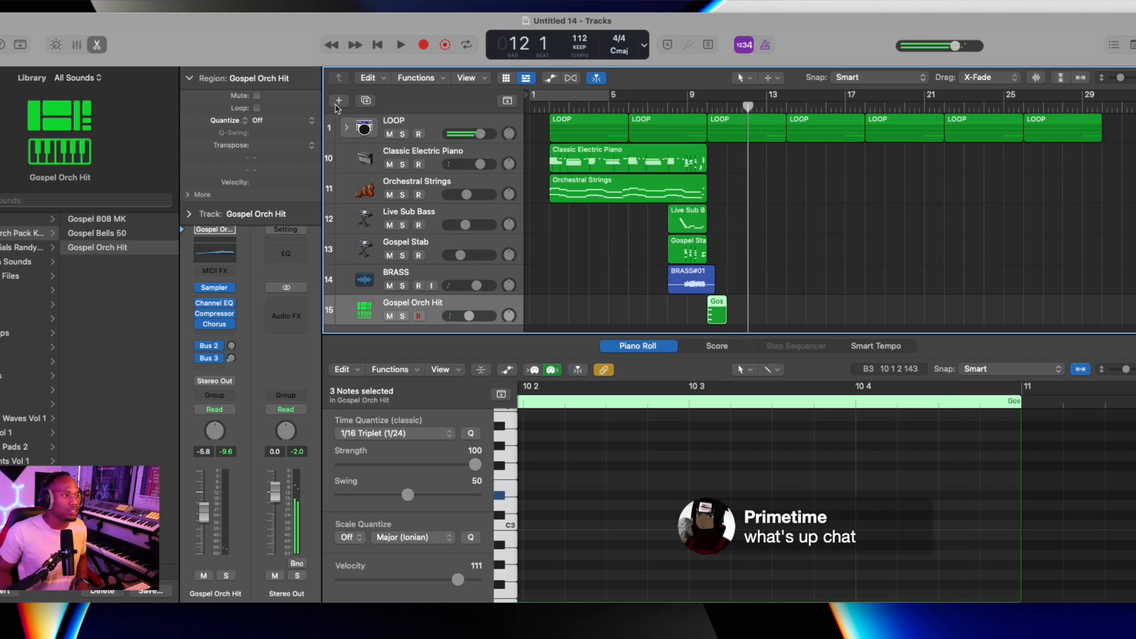
# Create a software instrument track and load the Tour Synth patch from the Leads category on it.
pyautogui.click(339, 102)
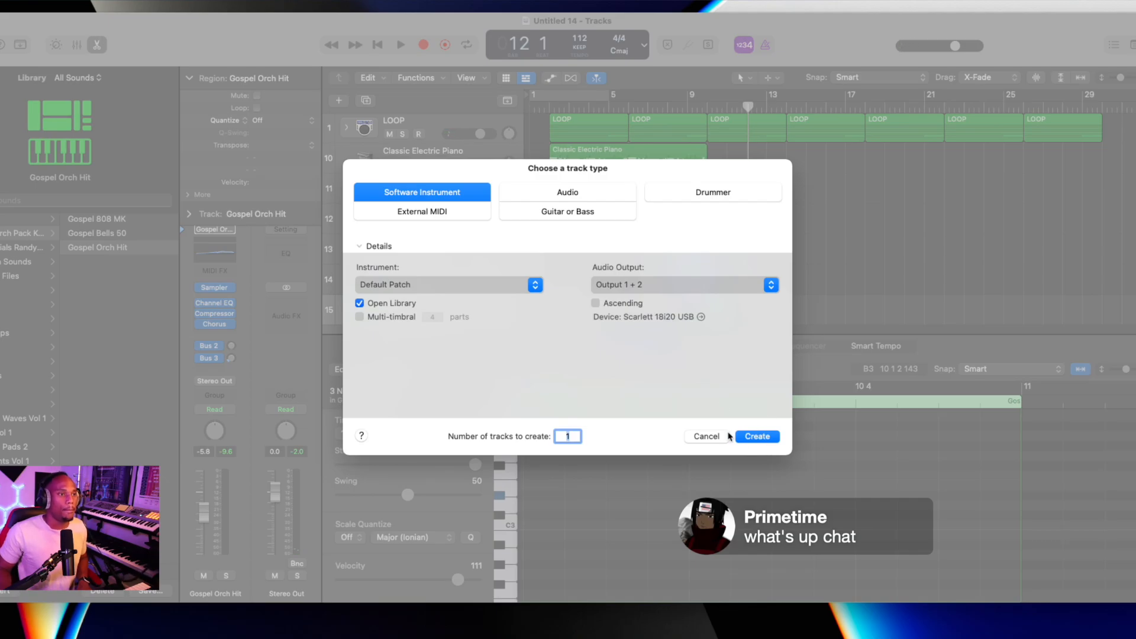
pyautogui.click(754, 438)
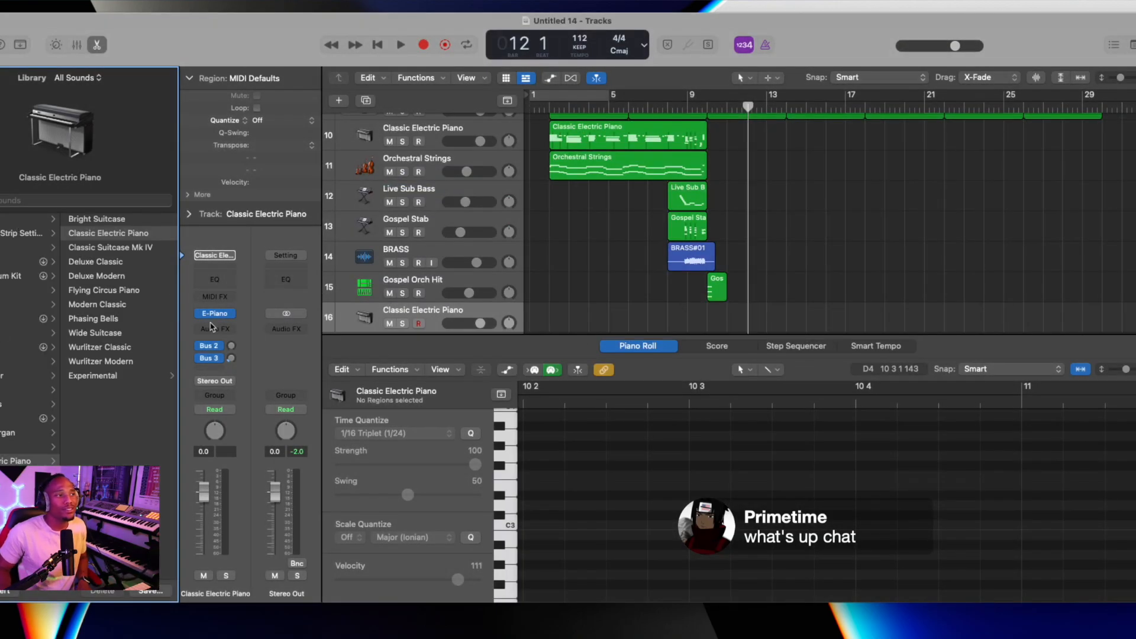
pyautogui.click(231, 317)
pyautogui.click(393, 321)
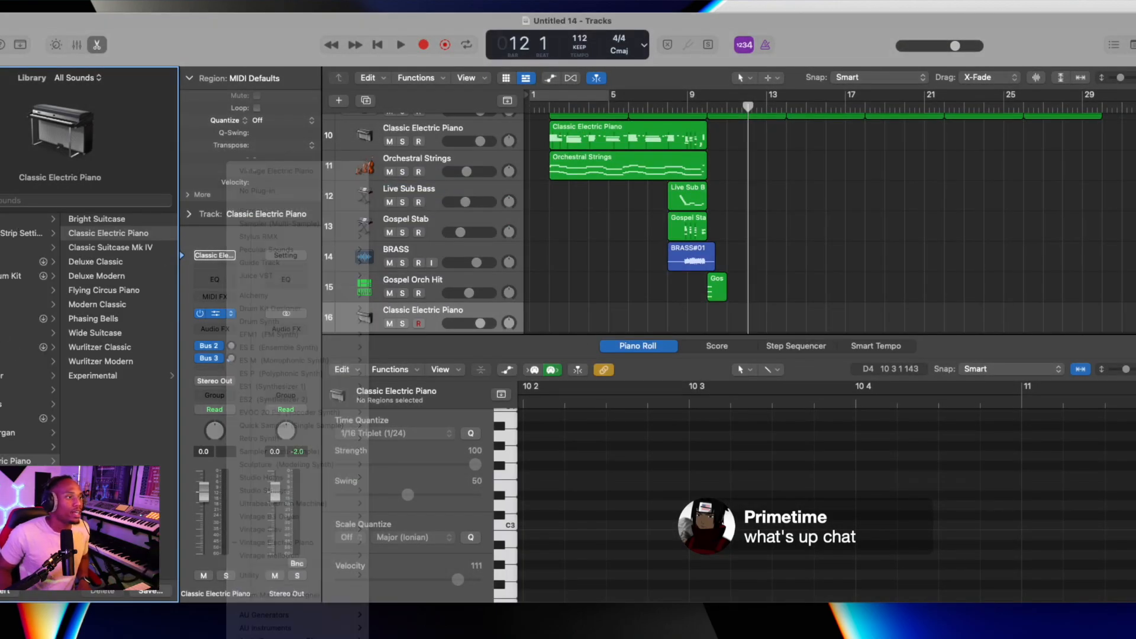
pyautogui.click(29, 504)
pyautogui.click(85, 218)
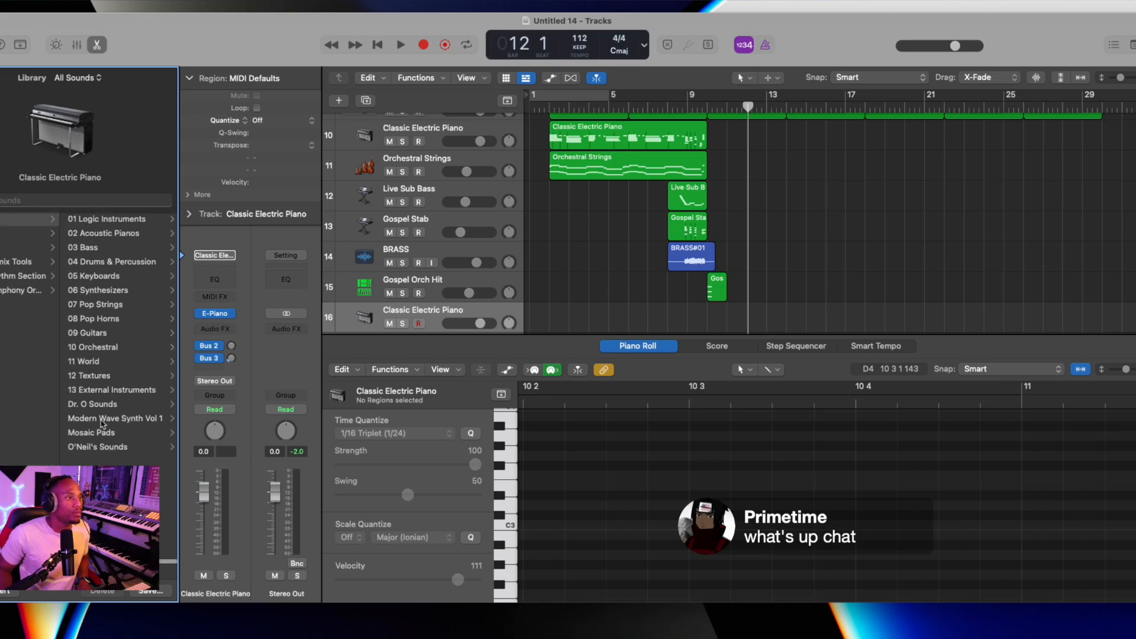
pyautogui.click(102, 424)
pyautogui.click(105, 249)
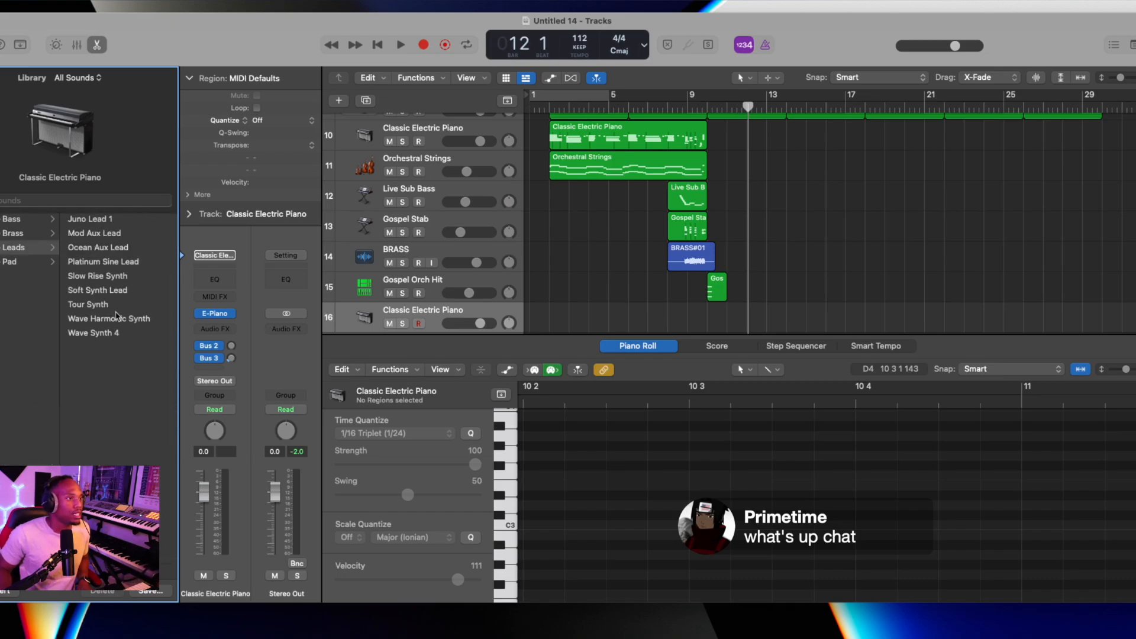
pyautogui.click(97, 304)
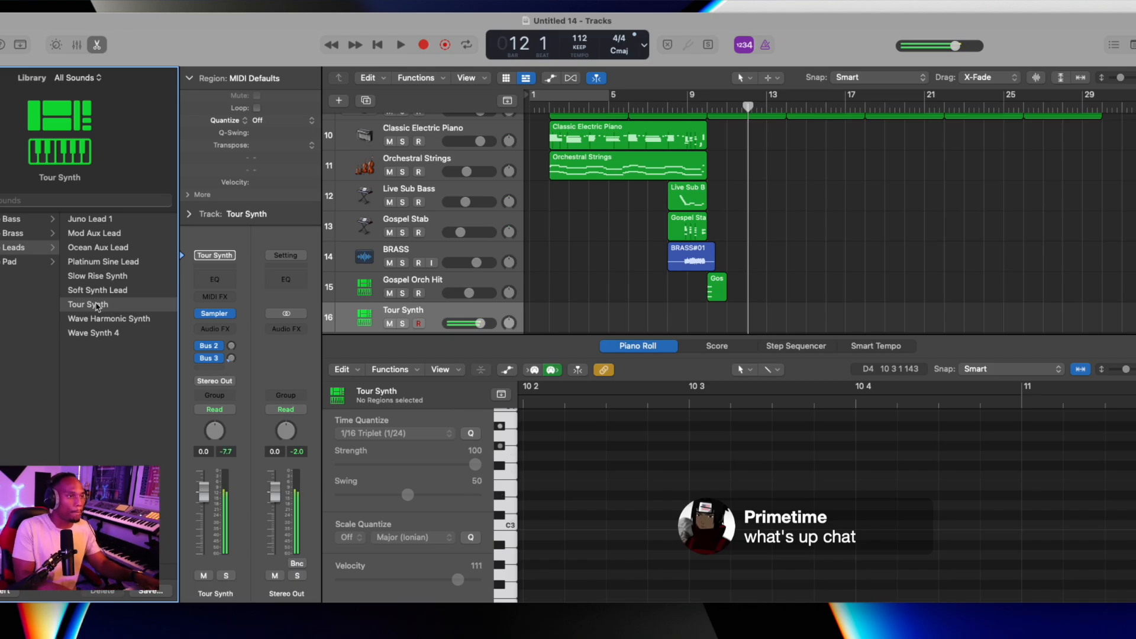
# Duplicate the Tour Synth track, load Wave Harmonic Synth on the copy, and lower its volume to -11.4 dB.
pyautogui.click(367, 100)
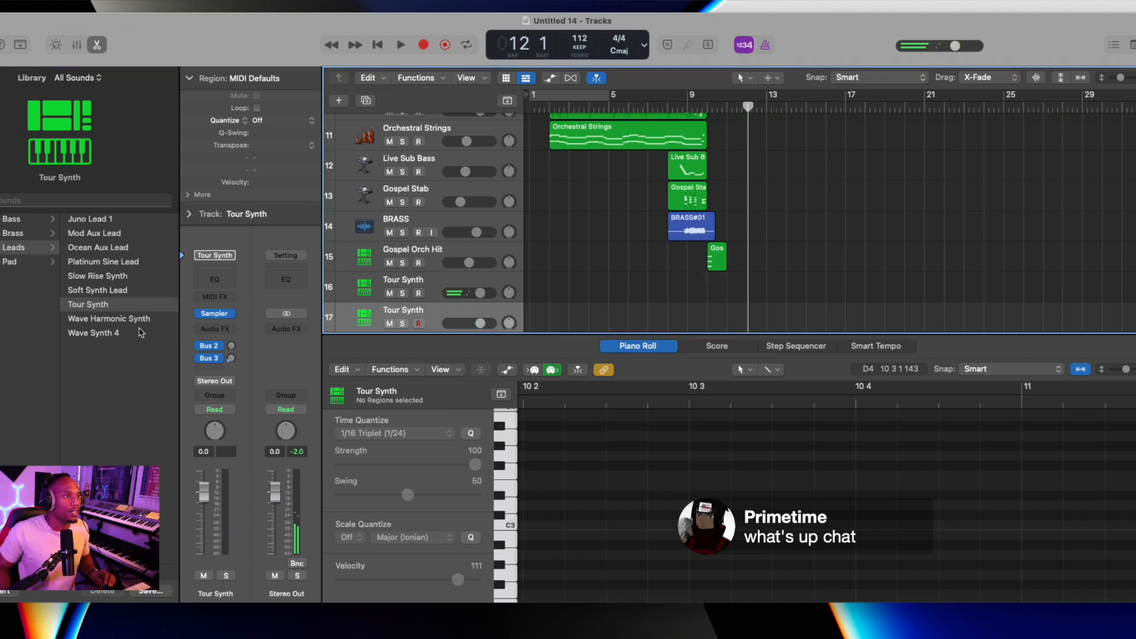
pyautogui.click(107, 320)
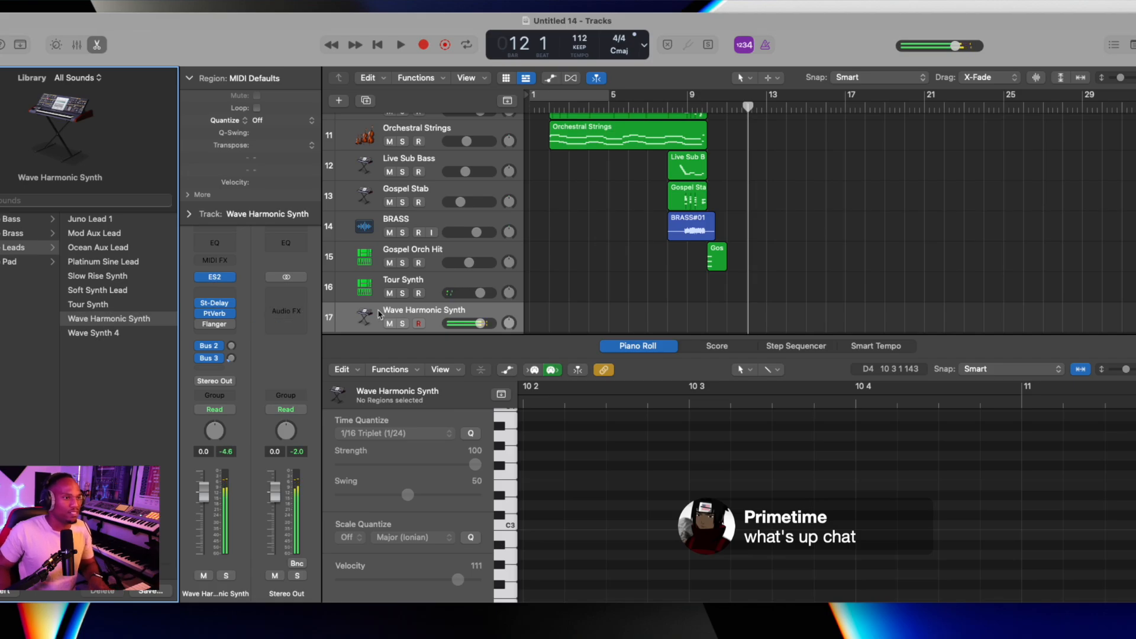
pyautogui.moveTo(466, 323); pyautogui.dragTo(436, 329)
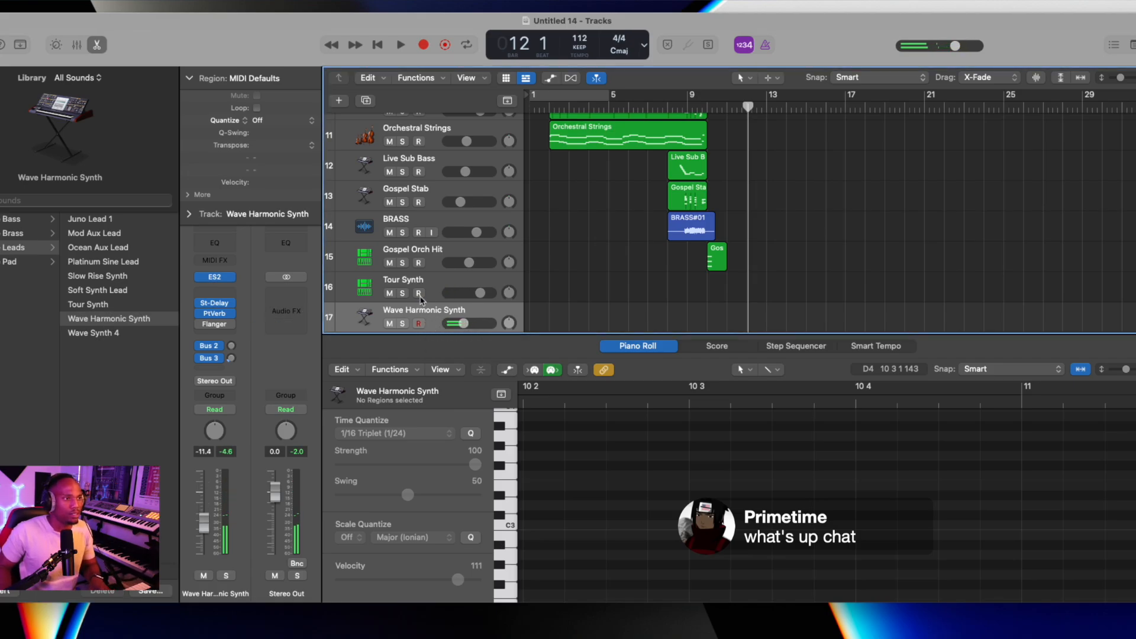
# Record a layered lead on Tour Synth and Wave Harmonic Synth from bar 8 to 10 and review both regions' notes in the Piano Roll.
pyautogui.click(417, 327)
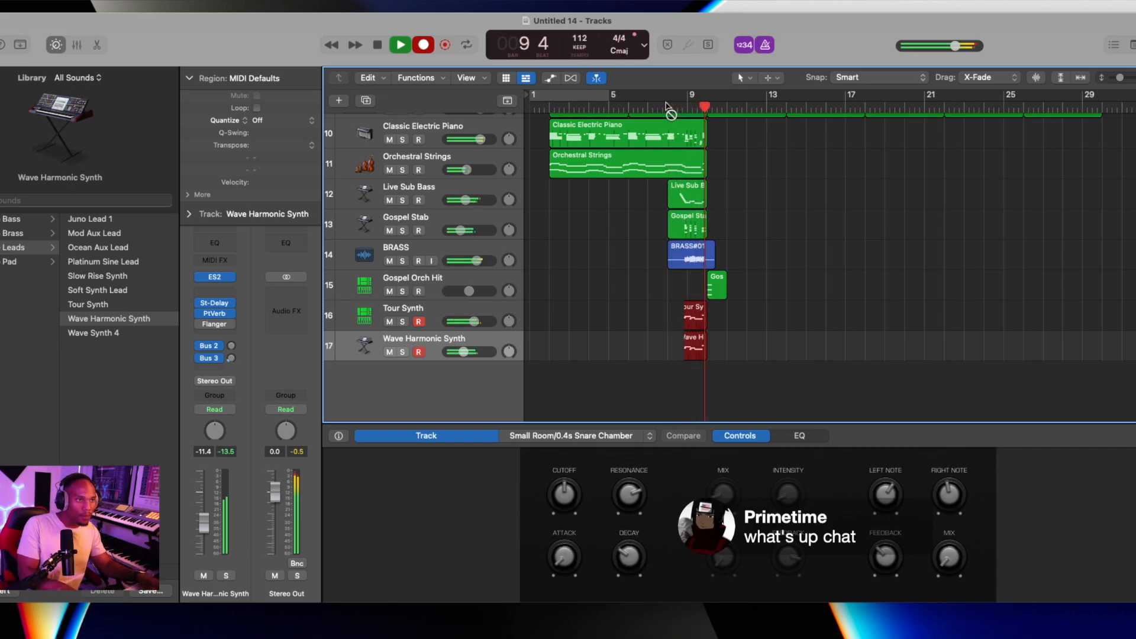
pyautogui.press('space')
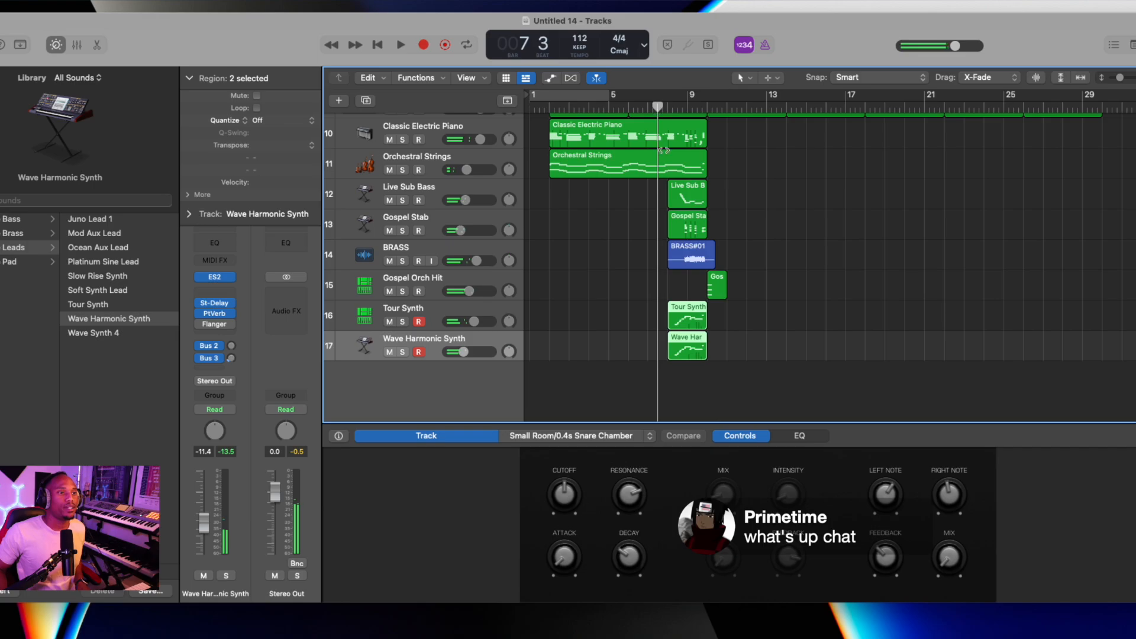
pyautogui.press('space')
pyautogui.press('p')
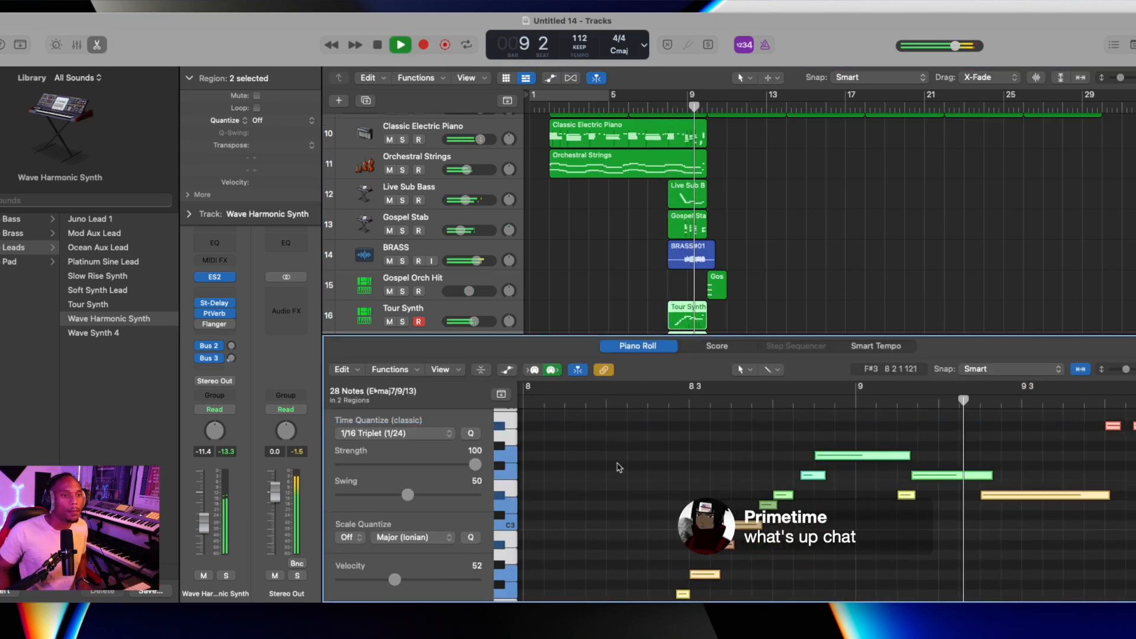
pyautogui.scroll(-3, 500, 286)
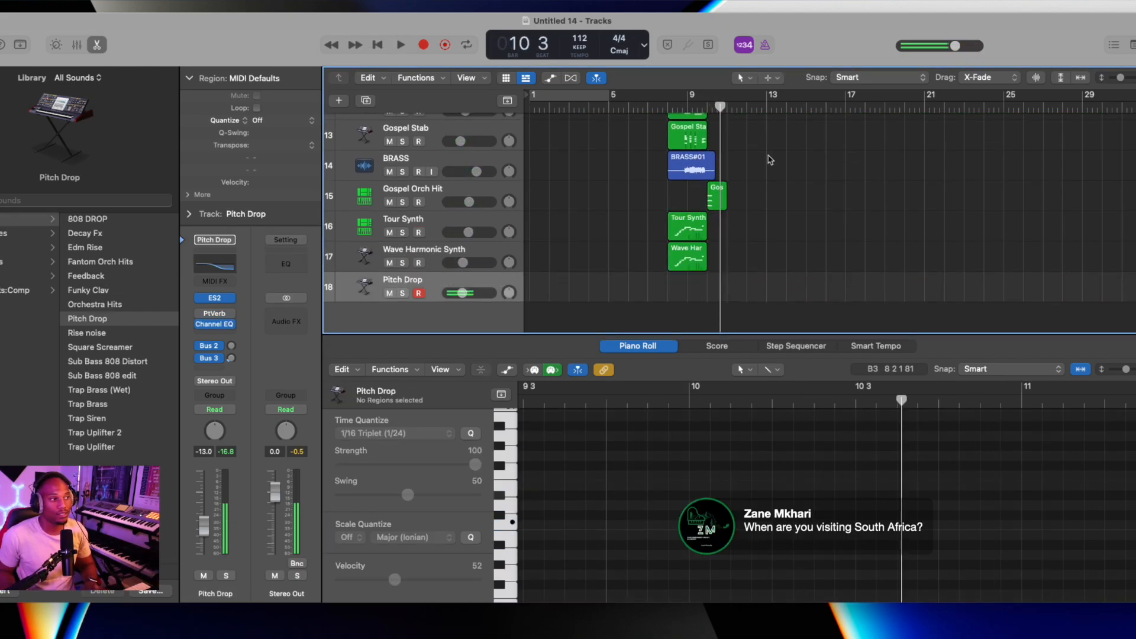
# Record a one-bar Pitch Drop hit at bar 10 and a two-bar Gospel Bells 50 part from bar 8.
pyautogui.press('r')
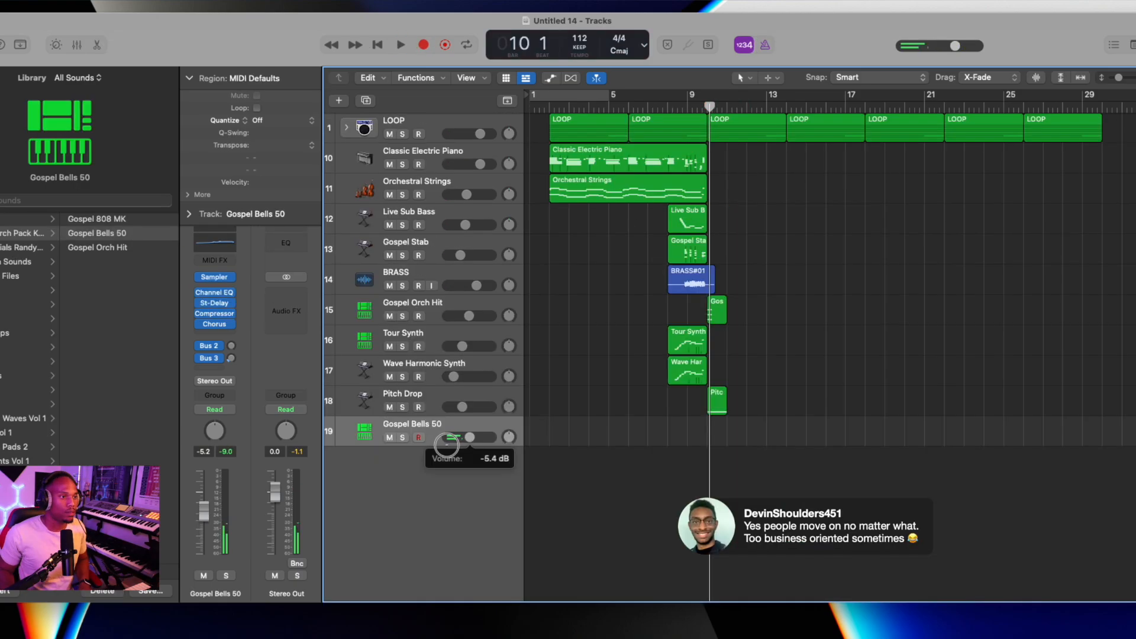
pyautogui.press(',')
pyautogui.press(',')
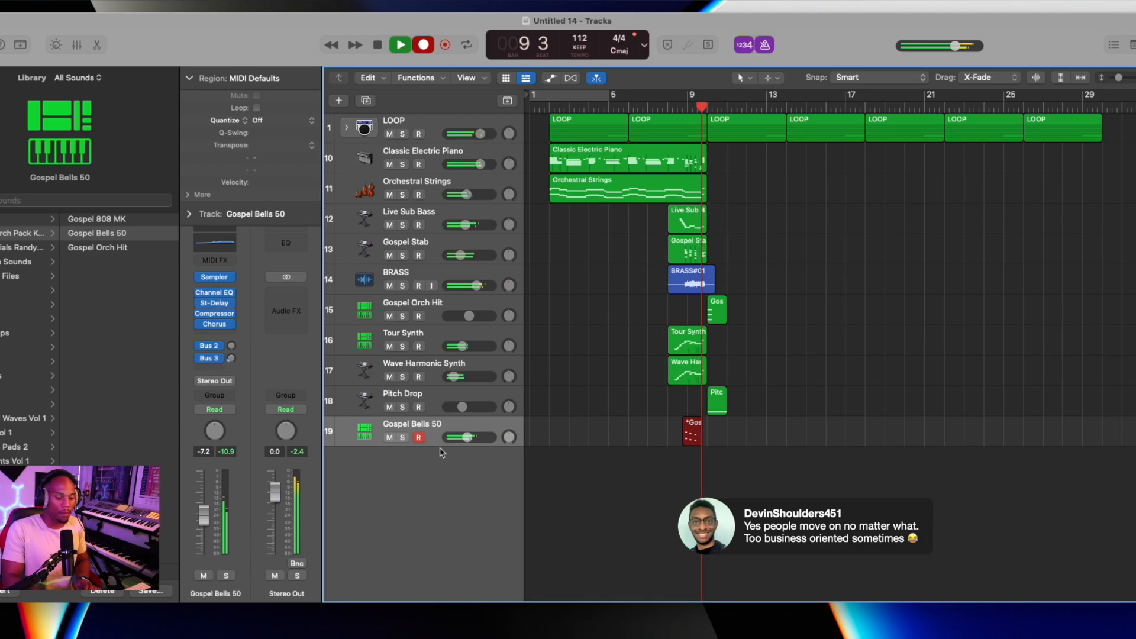
pyautogui.press('space')
# Lower the Gospel Bells 50 track to -12.6 dB and select all of its region's notes in the Piano Roll.
pyautogui.moveTo(467, 438); pyautogui.dragTo(462, 438)
pyautogui.doubleClick(686, 431)
pyautogui.press('super+a')
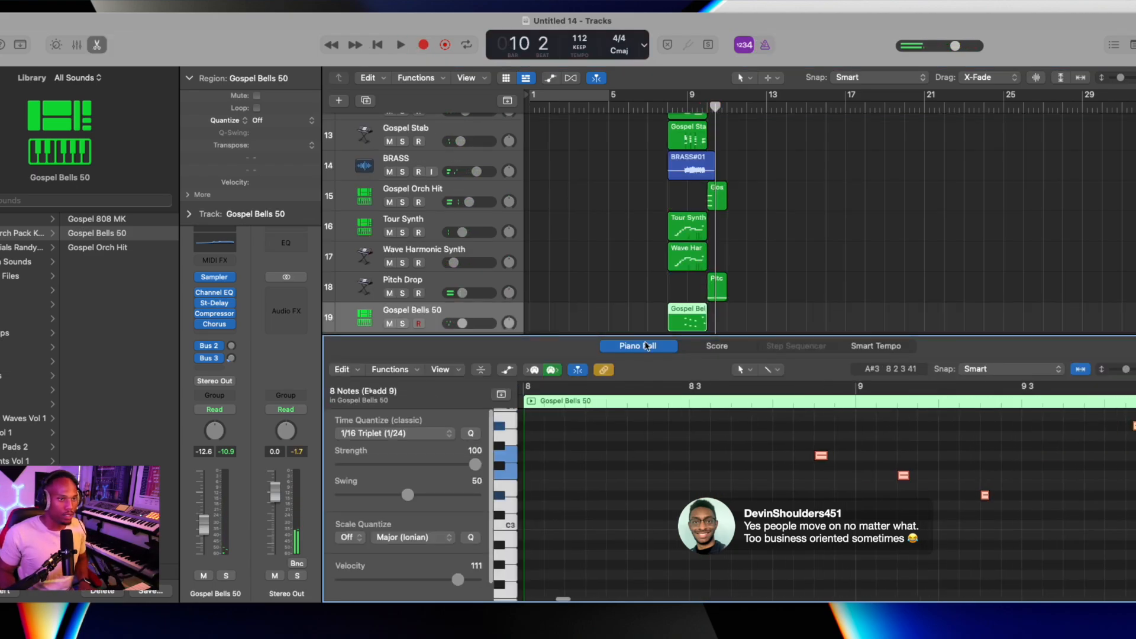
# Raise the Wave Harmonic Synth and Tour Synth volumes slightly while playing back the section, and close the editor.
pyautogui.moveTo(456, 266); pyautogui.dragTo(468, 259)
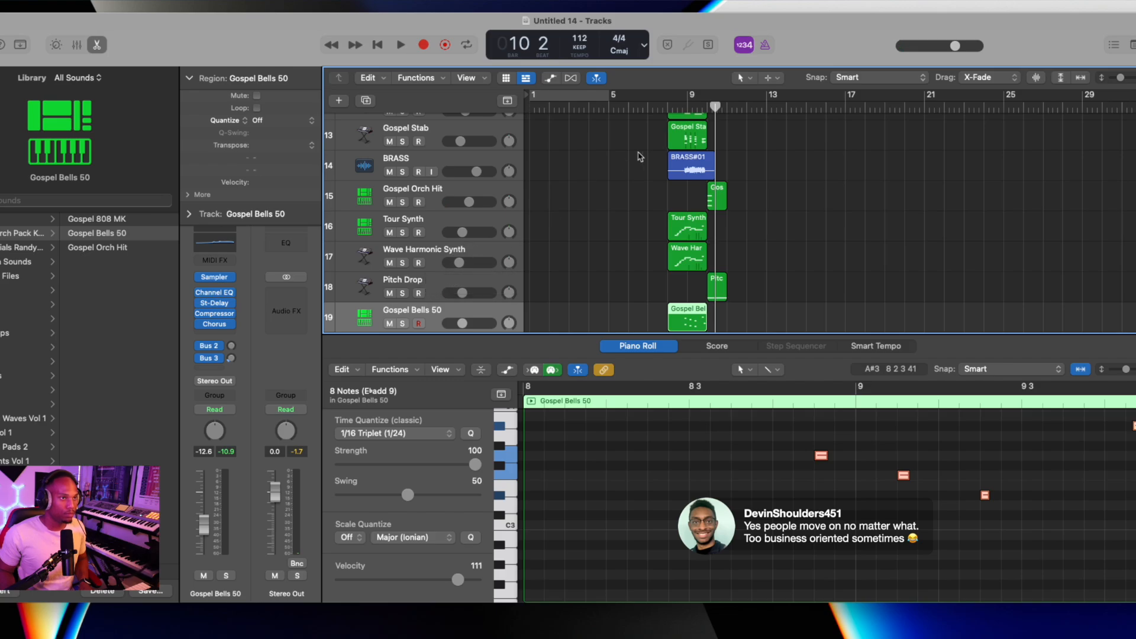
pyautogui.press('space')
pyautogui.moveTo(462, 233); pyautogui.dragTo(476, 263)
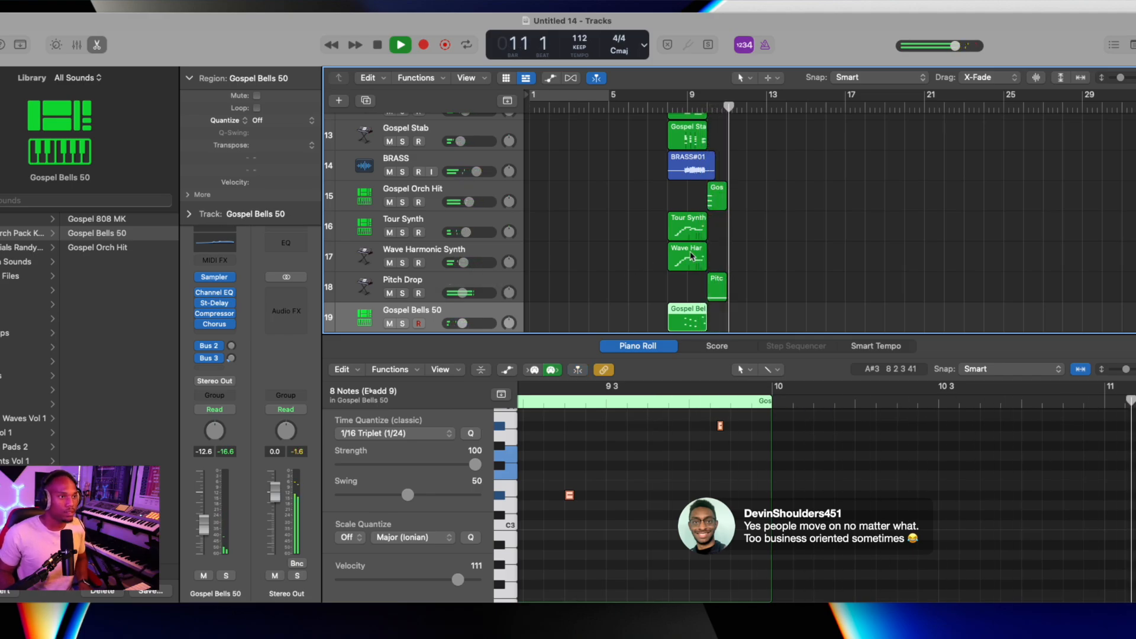
pyautogui.press('e')
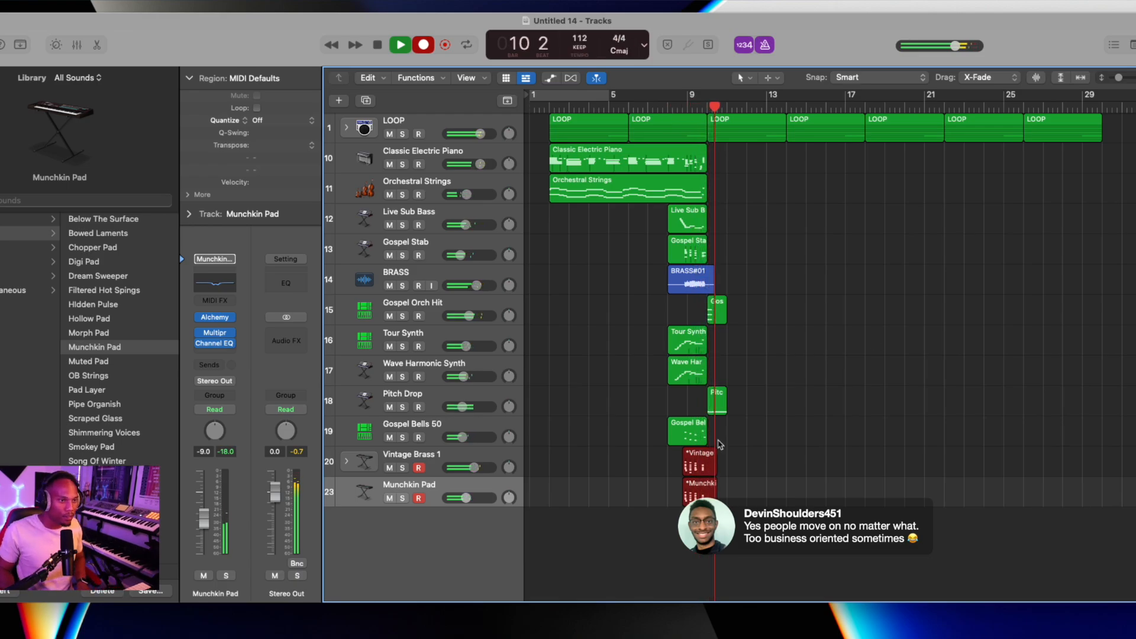
# Finish recording the layered Vintage Brass 1 and Munchkin Pad part, select both regions' notes in the Piano Roll, and play back from bar 8.
pyautogui.press('space')
pyautogui.doubleClick(693, 461)
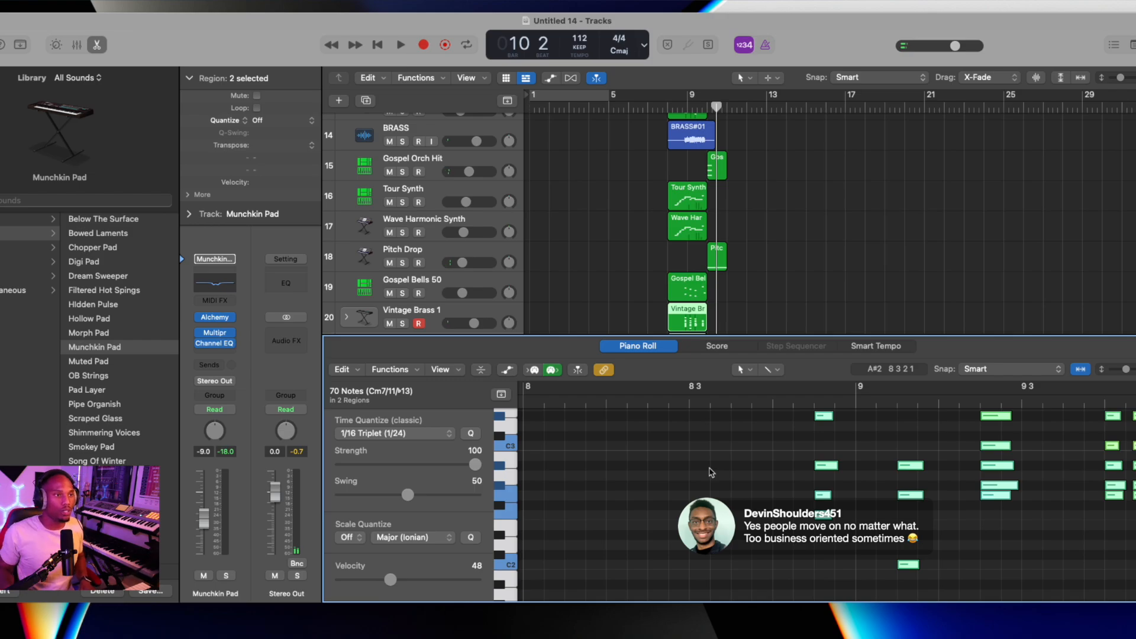
pyautogui.click(97, 45)
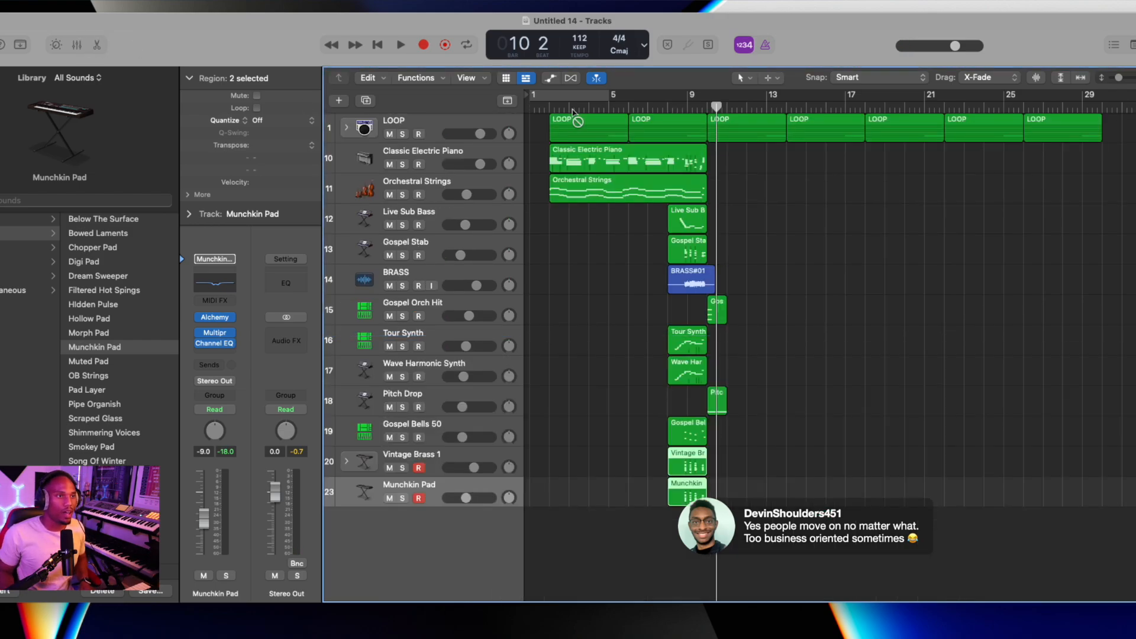
pyautogui.doubleClick(667, 105)
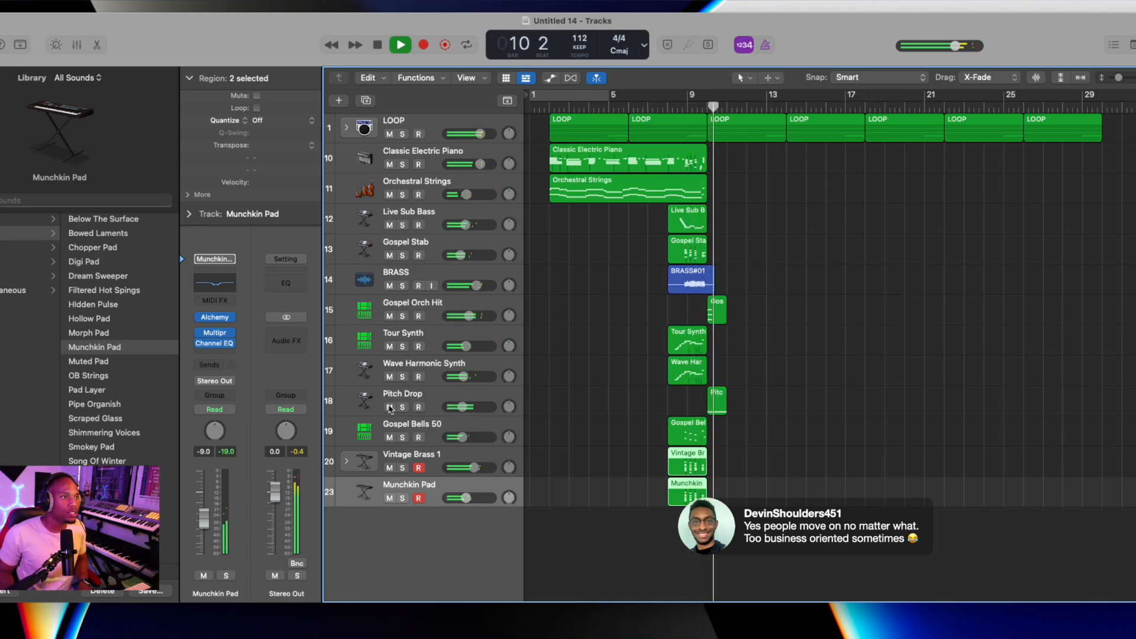
# Record a sixteen-bar bass line on the Live Sub Bass track from bar 10 to bar 26.
pyautogui.click(435, 218)
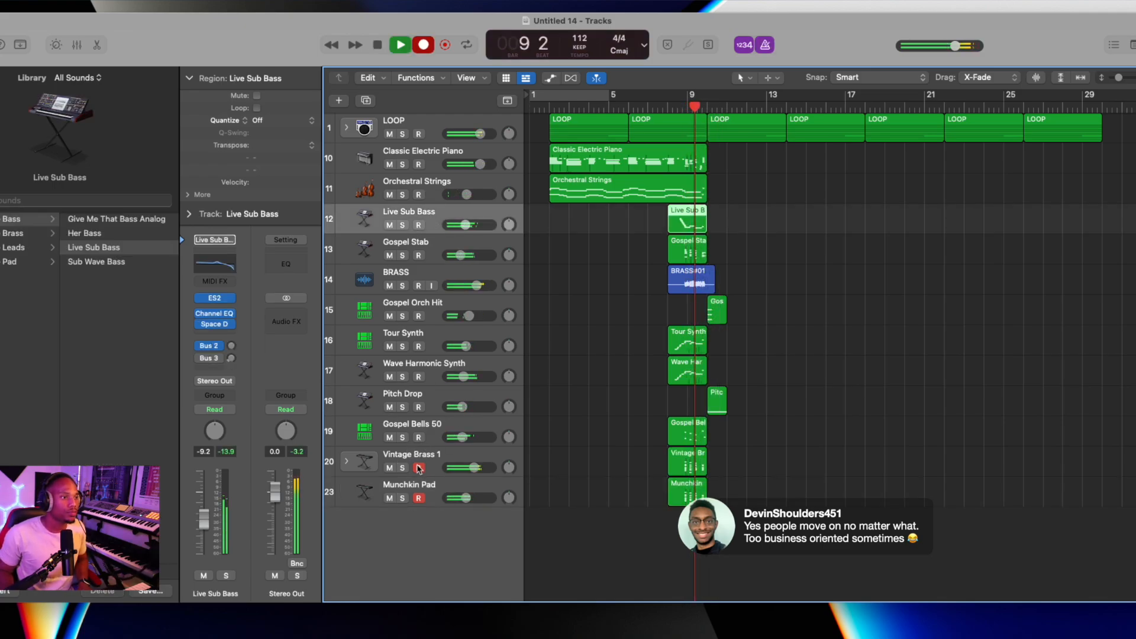
pyautogui.press('space')
pyautogui.press('r')
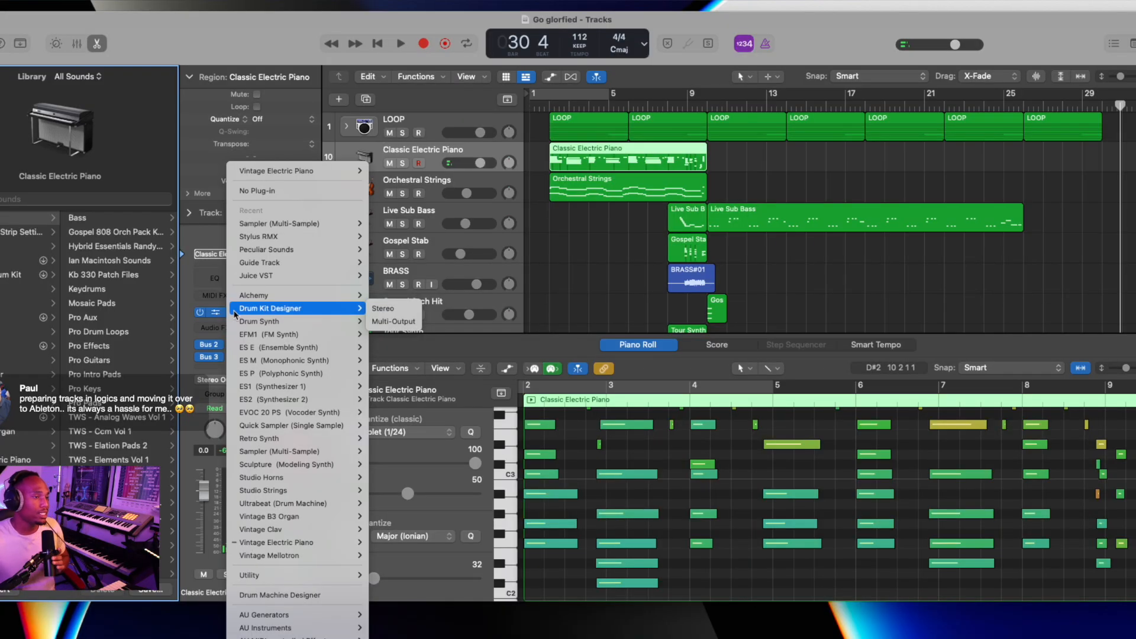
# Replace the Classic Electric Piano track's instrument with the Rhodes V8 Pro plug-in.
pyautogui.moveTo(247, 251)
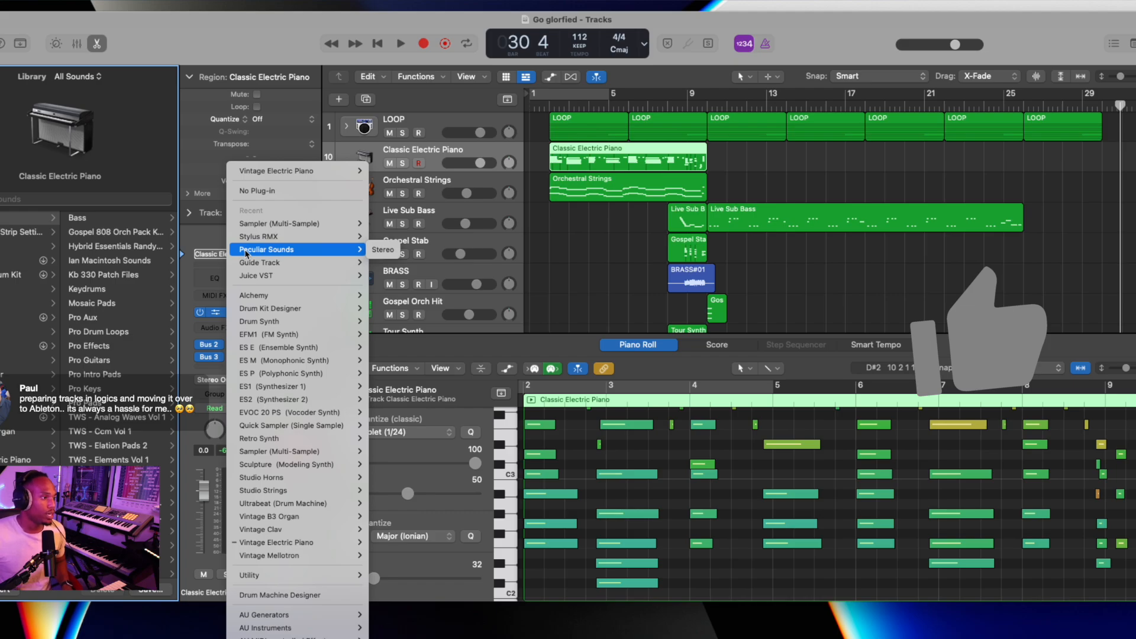
pyautogui.moveTo(275, 559)
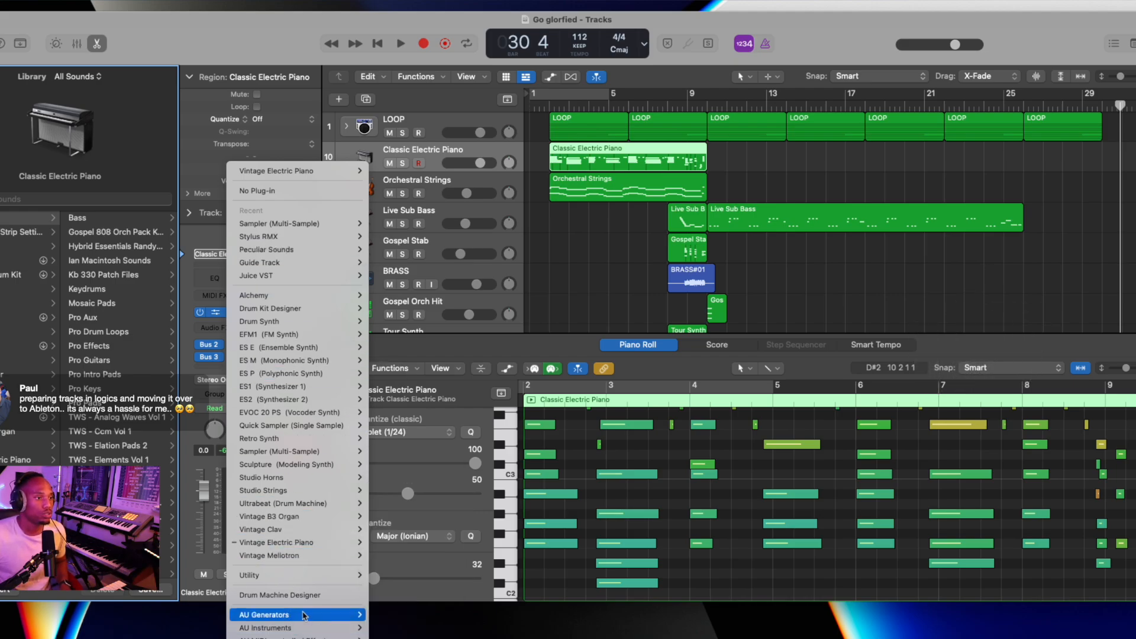
pyautogui.moveTo(296, 627)
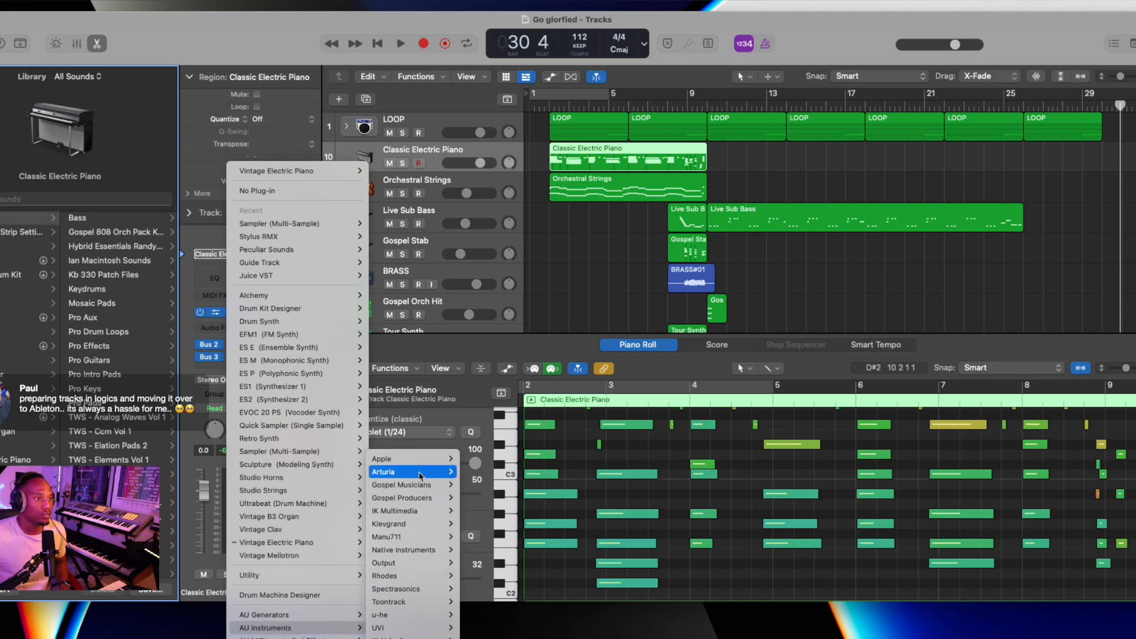
pyautogui.moveTo(405, 579)
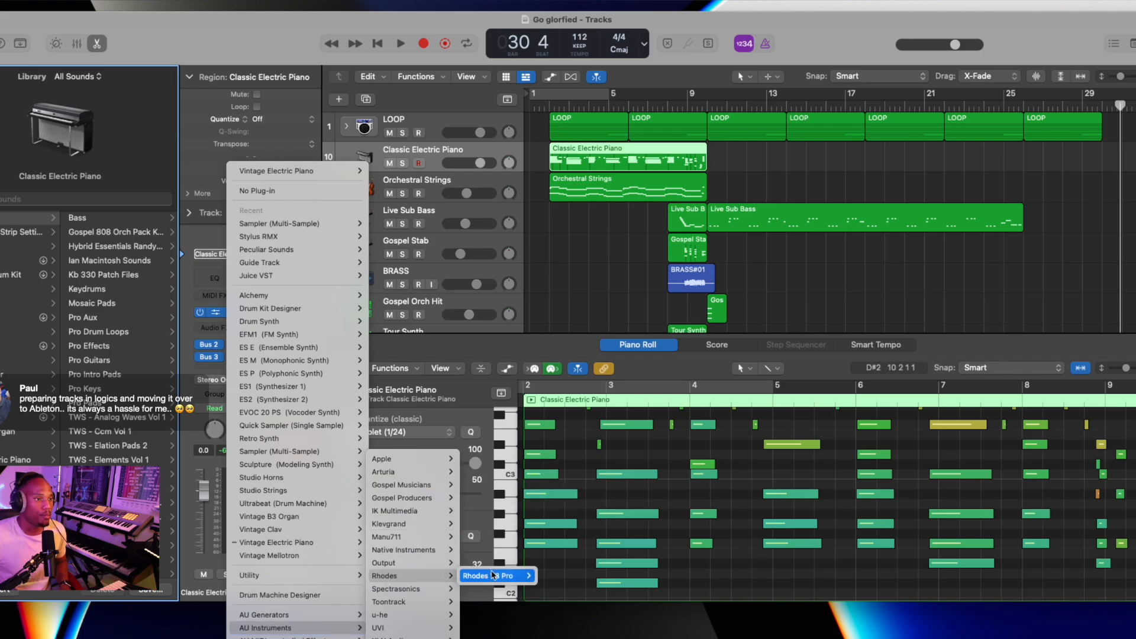
pyautogui.click(552, 577)
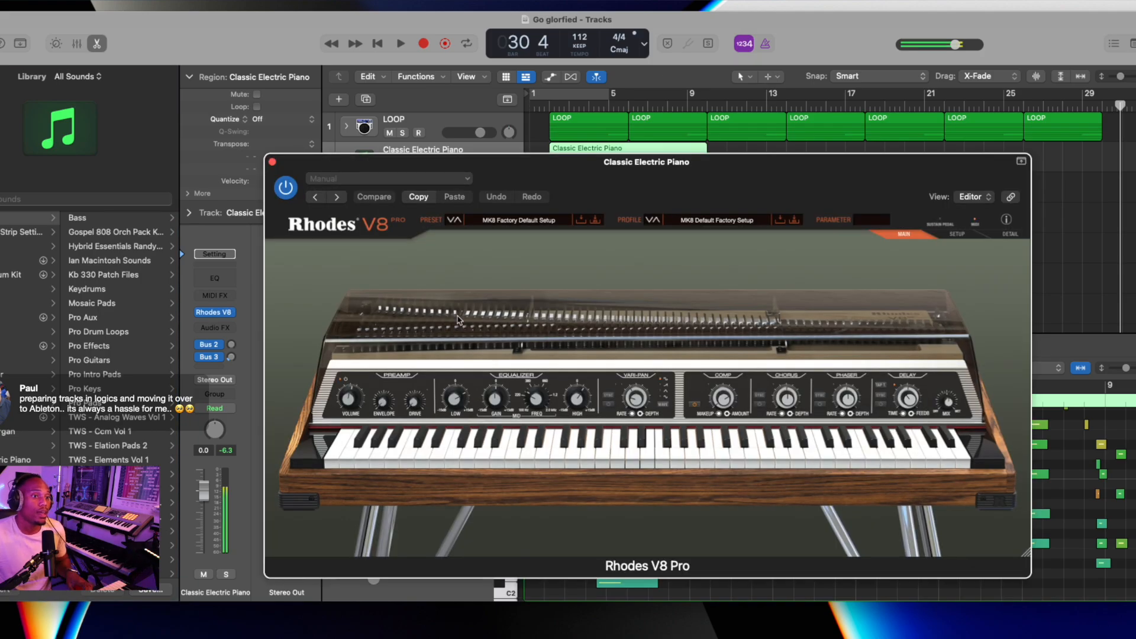
# Load the Doctor Butter preset from Pure Rhodes, bypass the track's Bus 3 send, and close the plug-in window.
pyautogui.click(500, 221)
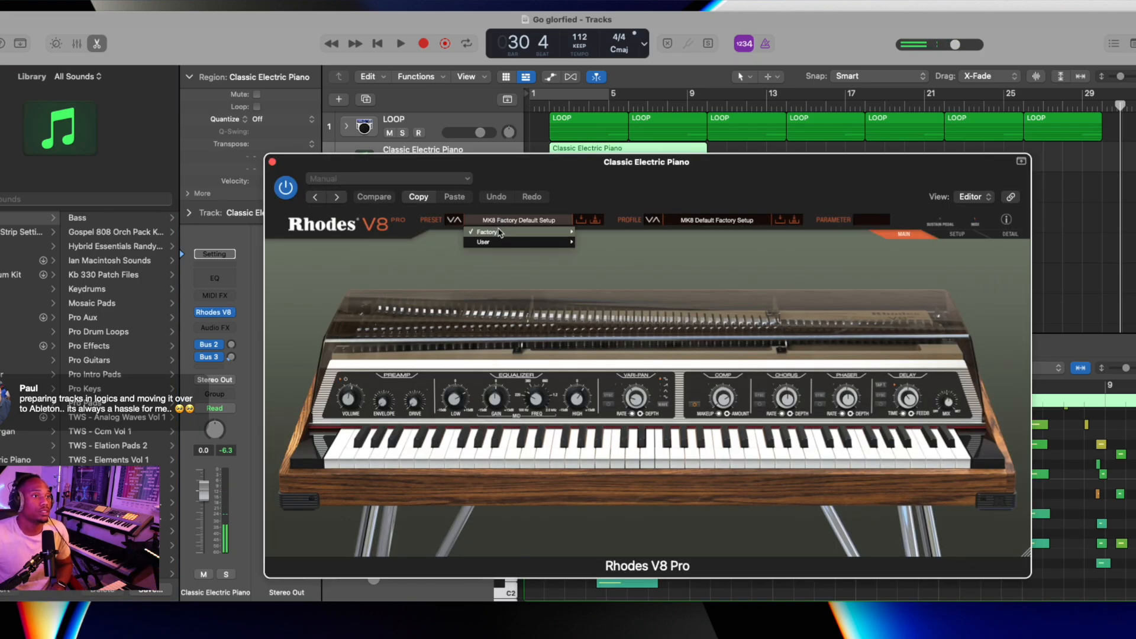
pyautogui.moveTo(495, 247)
pyautogui.moveTo(602, 245)
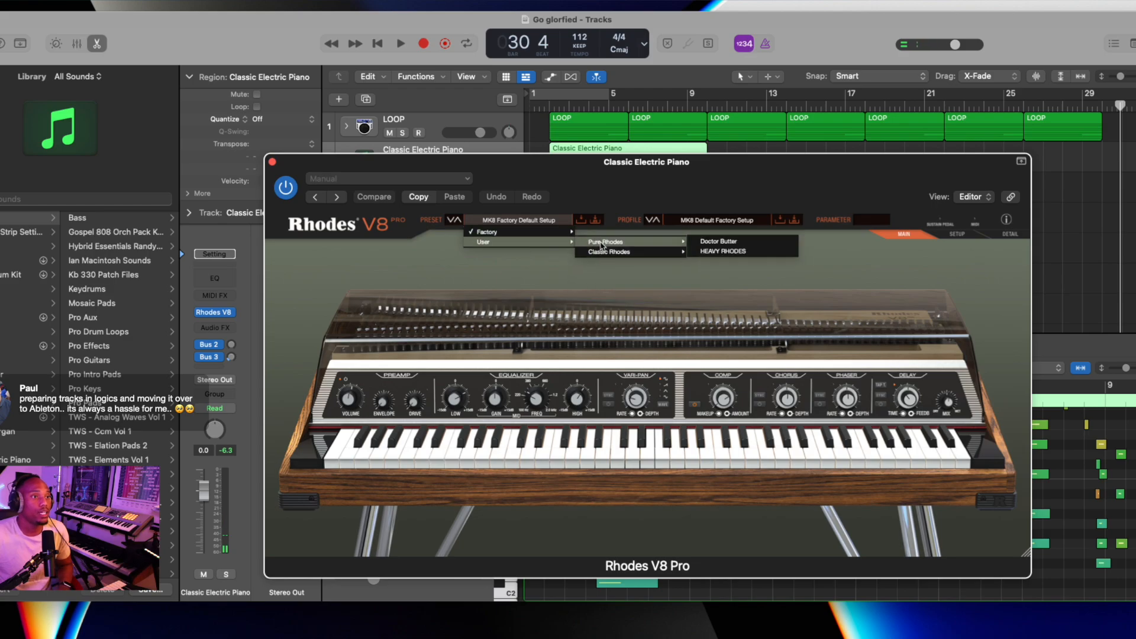
pyautogui.click(716, 242)
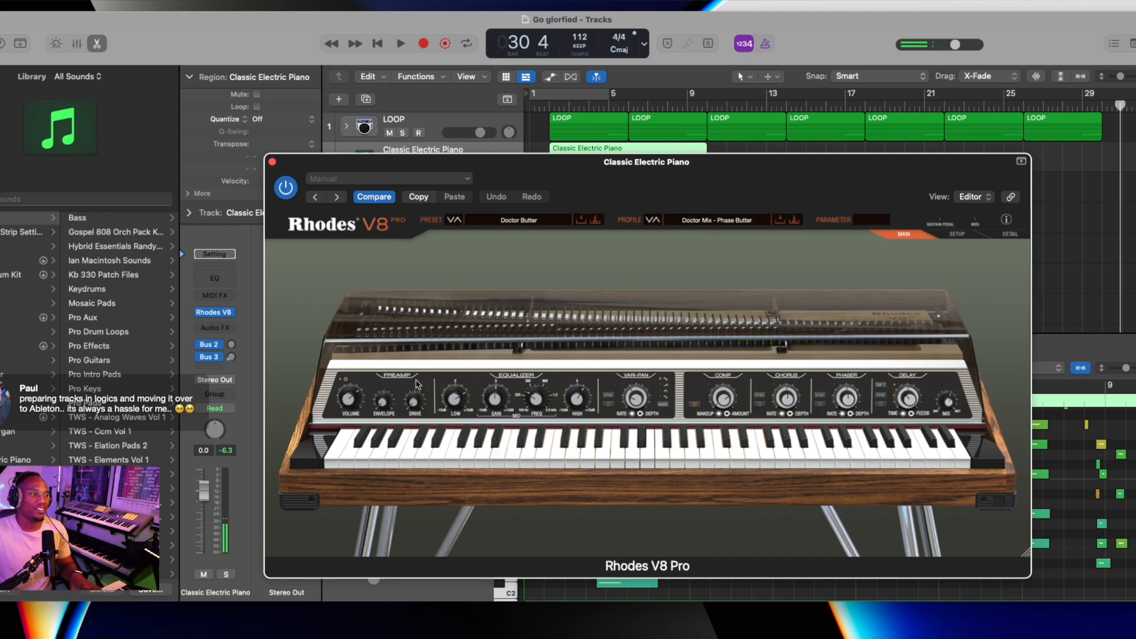
pyautogui.click(200, 358)
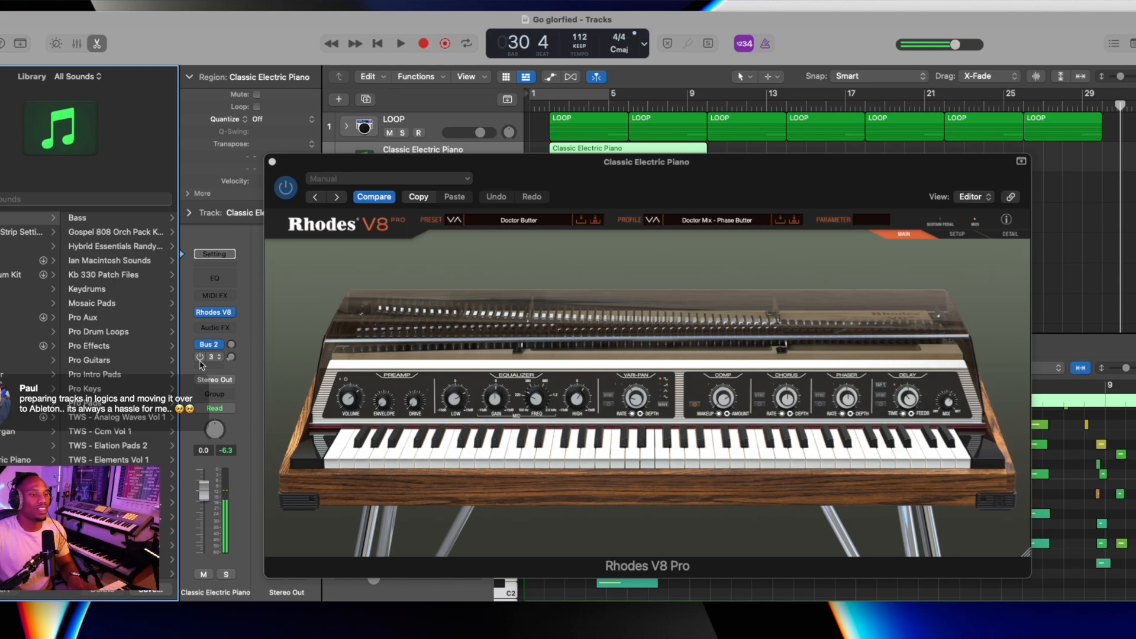
pyautogui.click(272, 162)
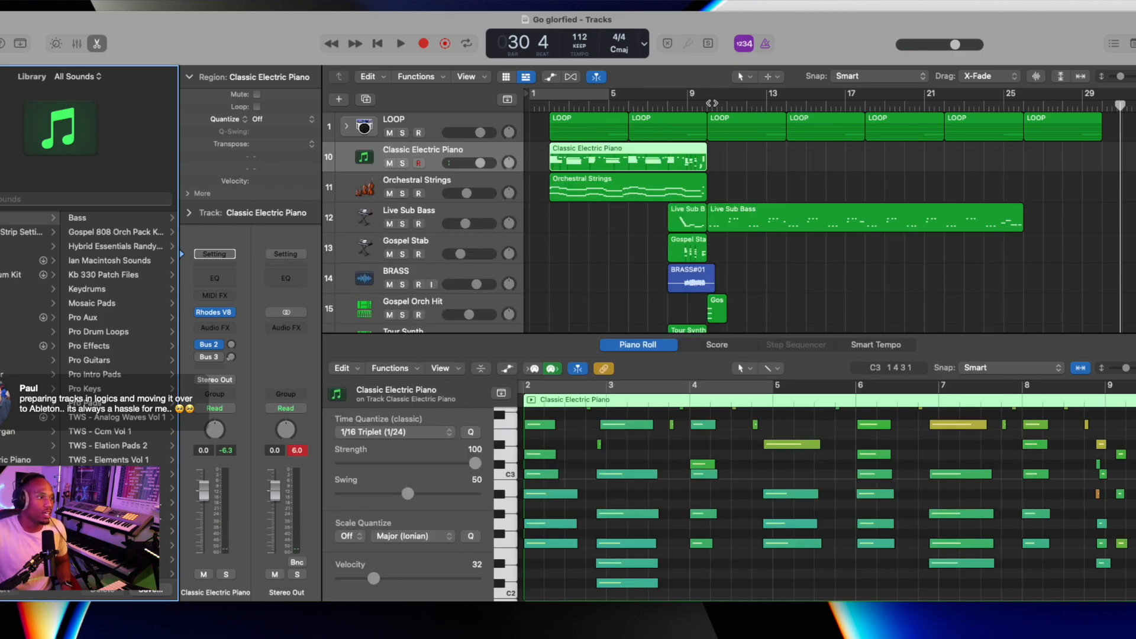
# Record a new electric piano part on the Classic Electric Piano track from bar 10 to bar 33.
pyautogui.click(712, 105)
pyautogui.click(674, 105)
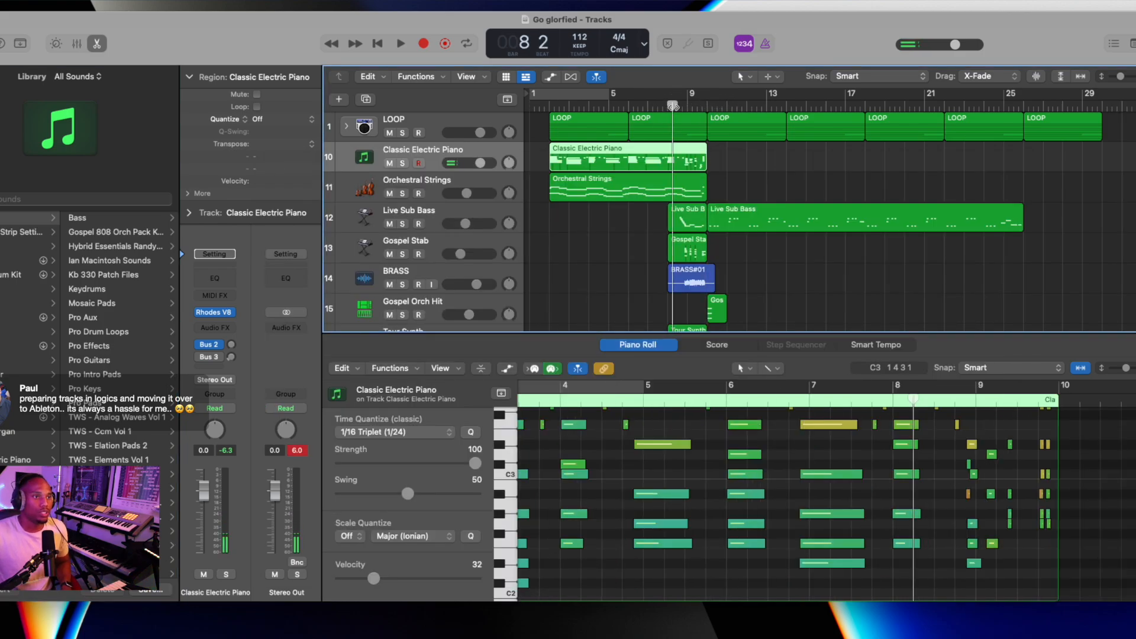
pyautogui.press('space')
pyautogui.press('r')
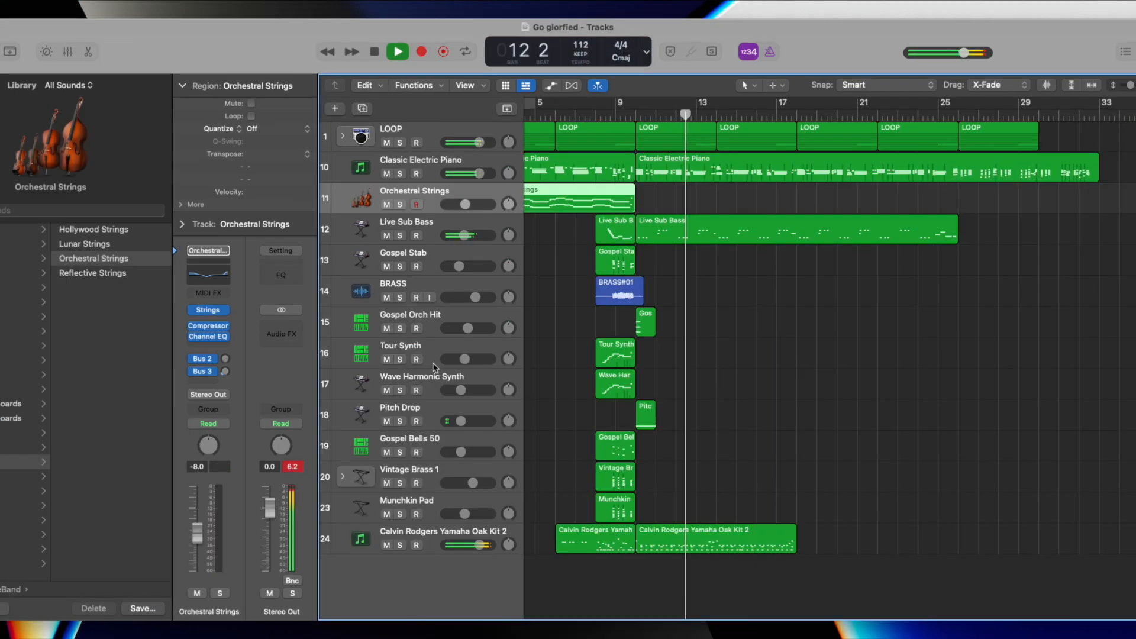
# Record orchestral hits on the Gospel Orch Hit track from bar 14 to about bar 23.
pyautogui.click(440, 313)
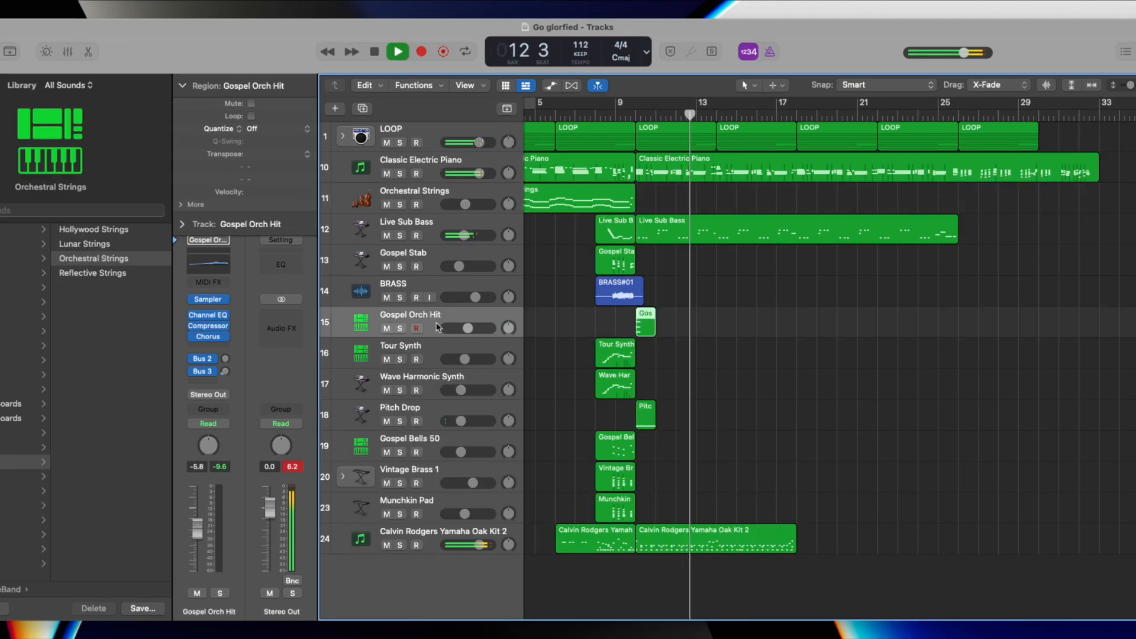
pyautogui.click(433, 351)
pyautogui.click(431, 322)
pyautogui.press('r')
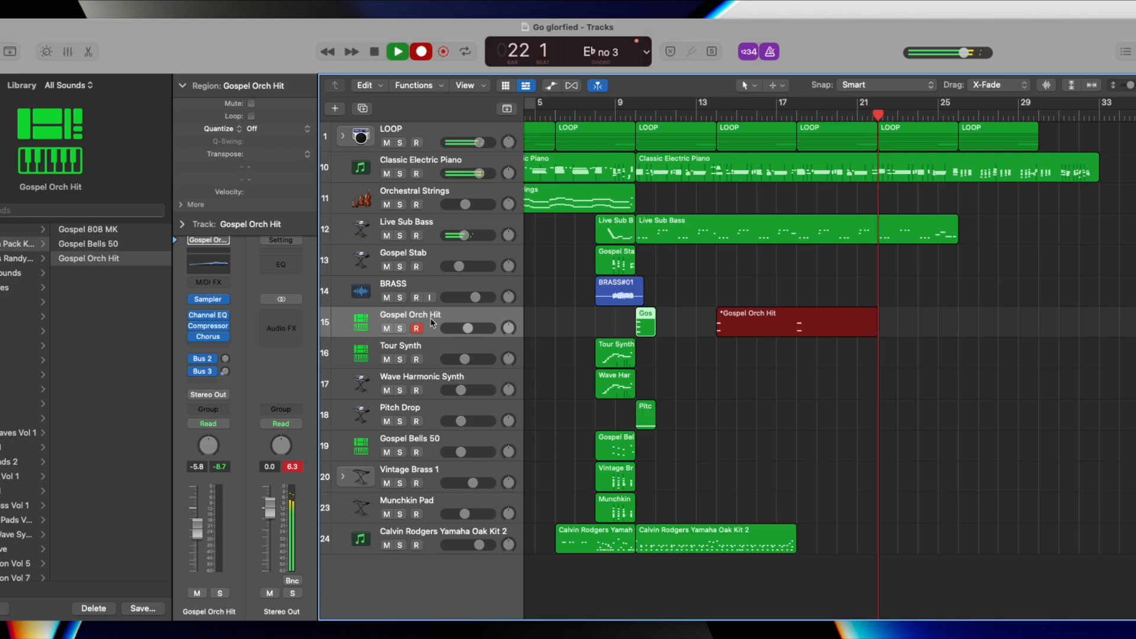
pyautogui.press('space')
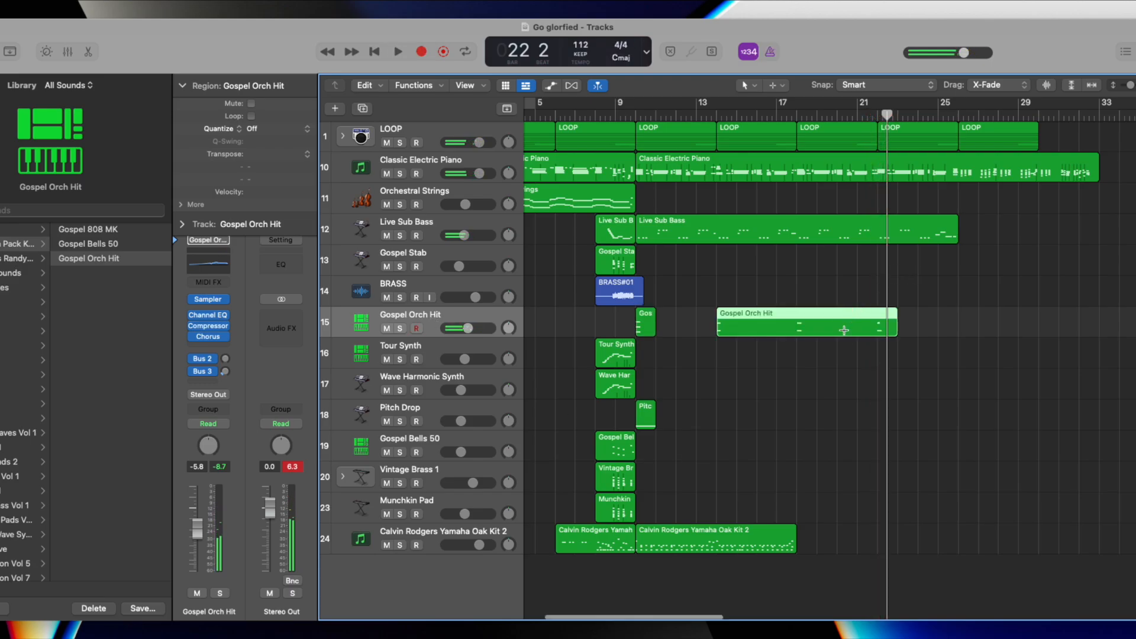
# Select the new Gospel Orch Hit region's notes in the Piano Roll and delete the last hit, leaving the region ending at about bar 20.
pyautogui.click(845, 326)
pyautogui.click(785, 333)
pyautogui.doubleClick(746, 325)
pyautogui.click(722, 446)
pyautogui.press('super+a')
pyautogui.moveTo(855, 283); pyautogui.dragTo(845, 330)
pyautogui.press('Delete')
pyautogui.press('p')
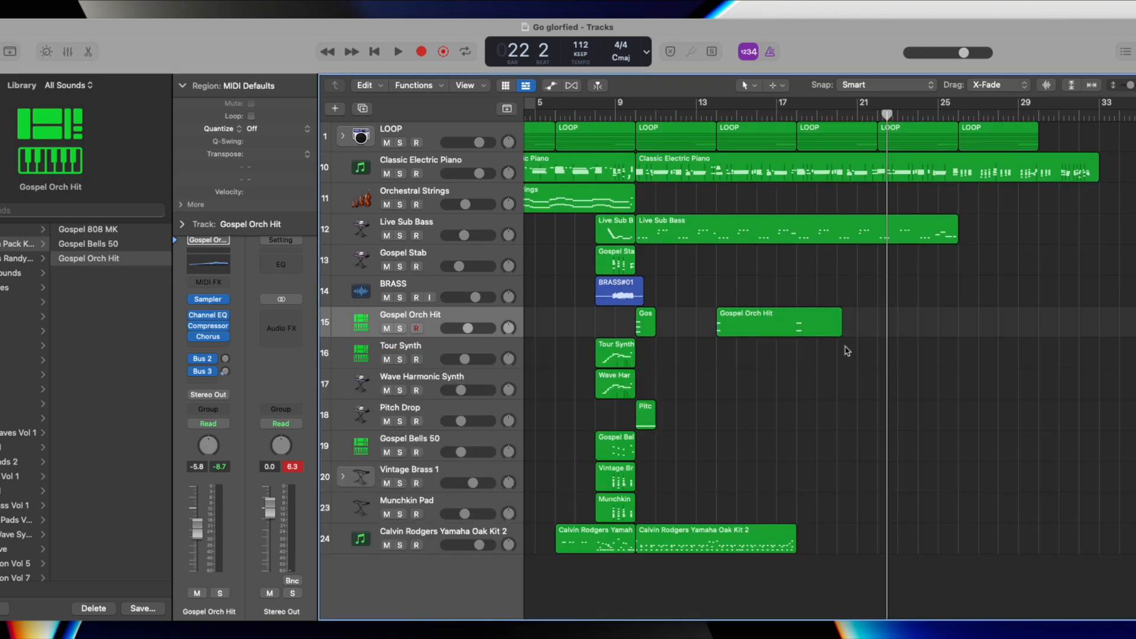
# Re-record the orchestral hit at bar 22 on the Gospel Orch Hit track.
pyautogui.press('r')
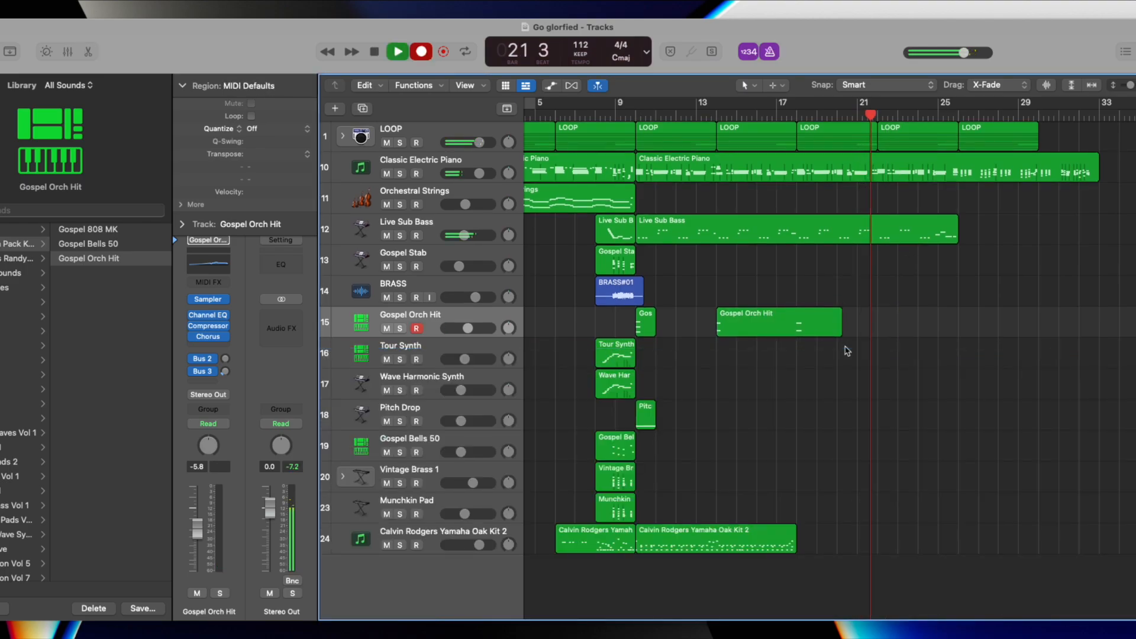
pyautogui.press('space')
pyautogui.press('Delete')
pyautogui.press('r')
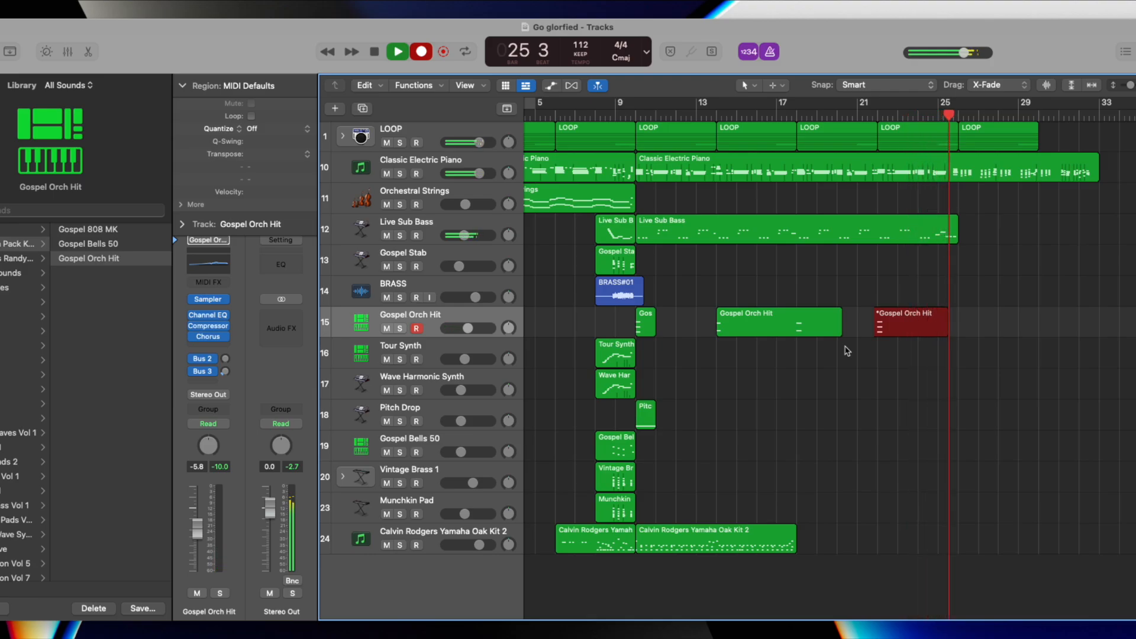
pyautogui.press('space')
# Record a string part on the Orchestral Strings track from bar 14 to bar 26.
pyautogui.click(713, 114)
pyautogui.press('r')
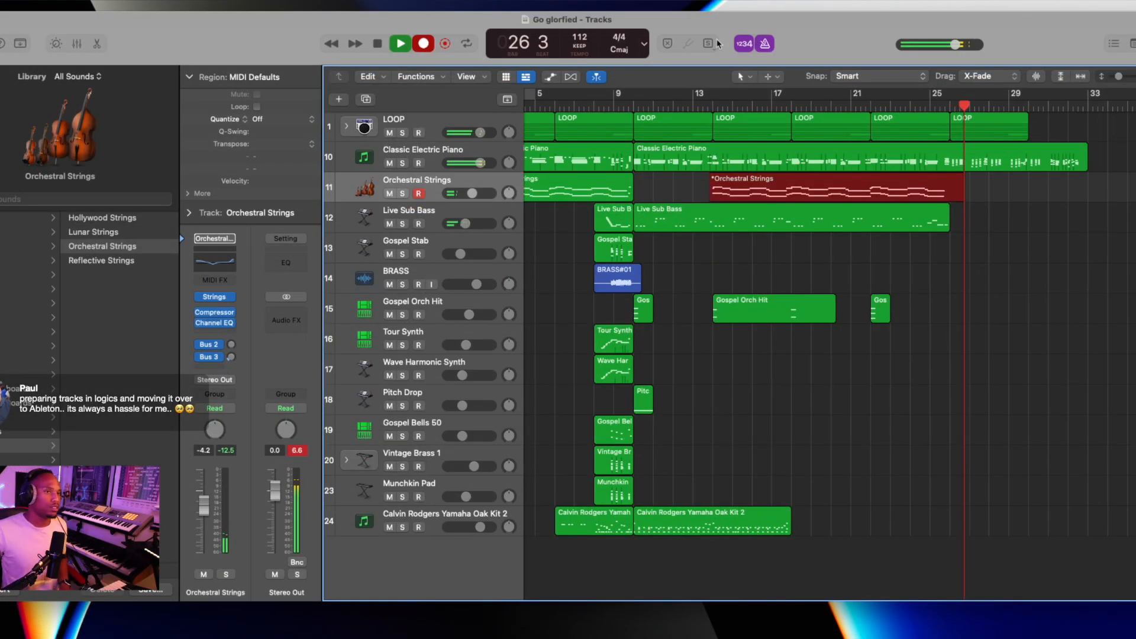
pyautogui.press('space')
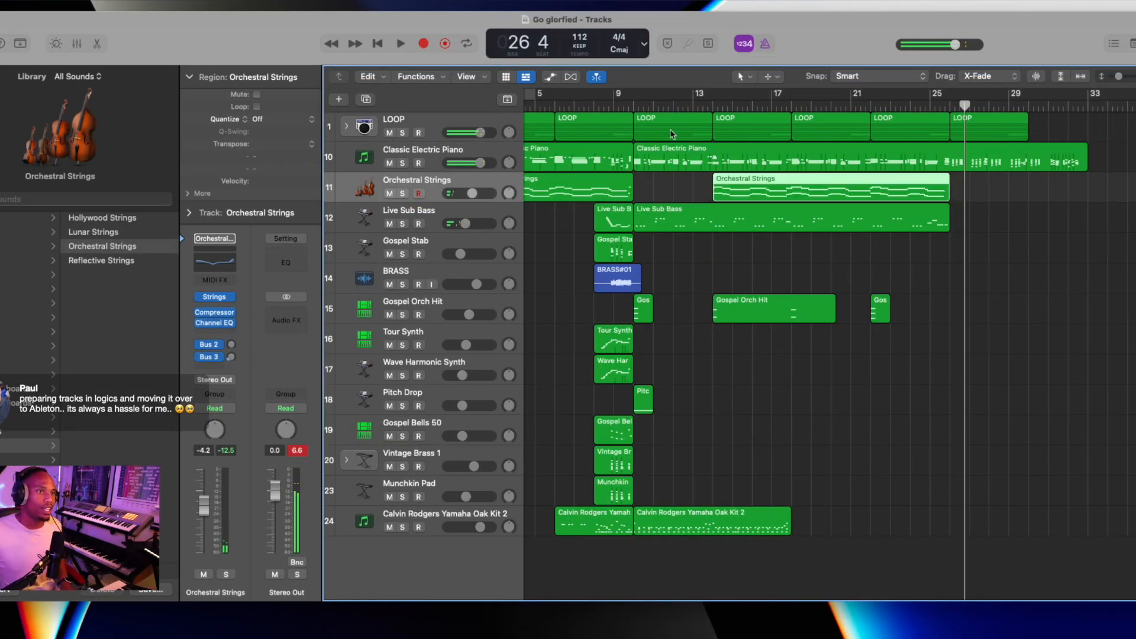
# Record a layered synth line on the Tour Synth and Wave Harmonic Synth tracks from bar 20 to bar 23.
pyautogui.click(614, 106)
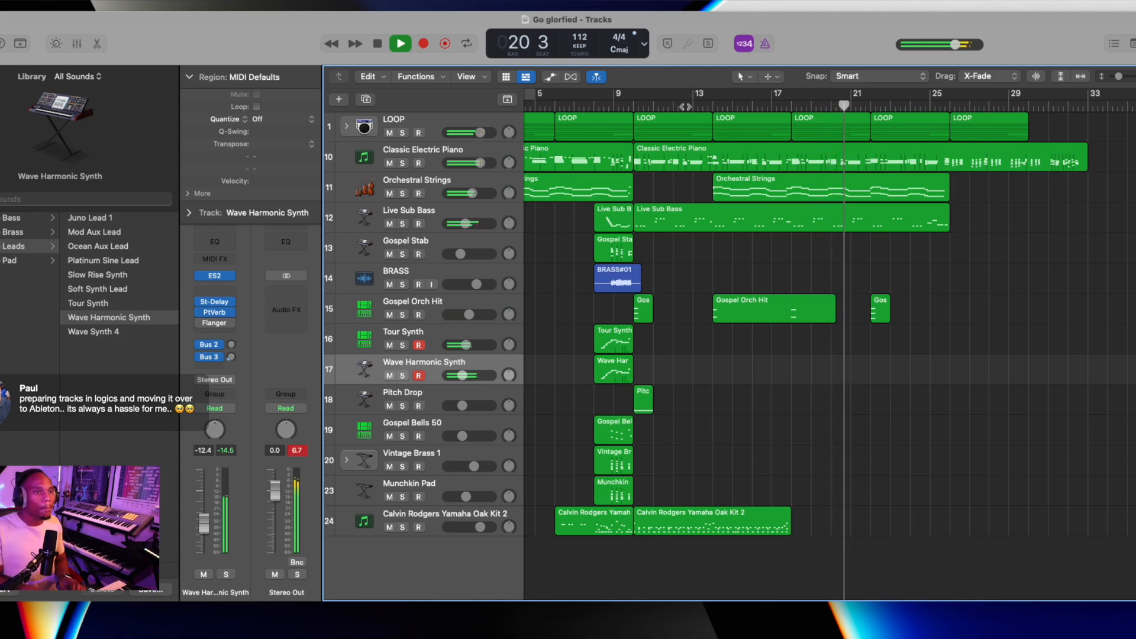
pyautogui.press('r')
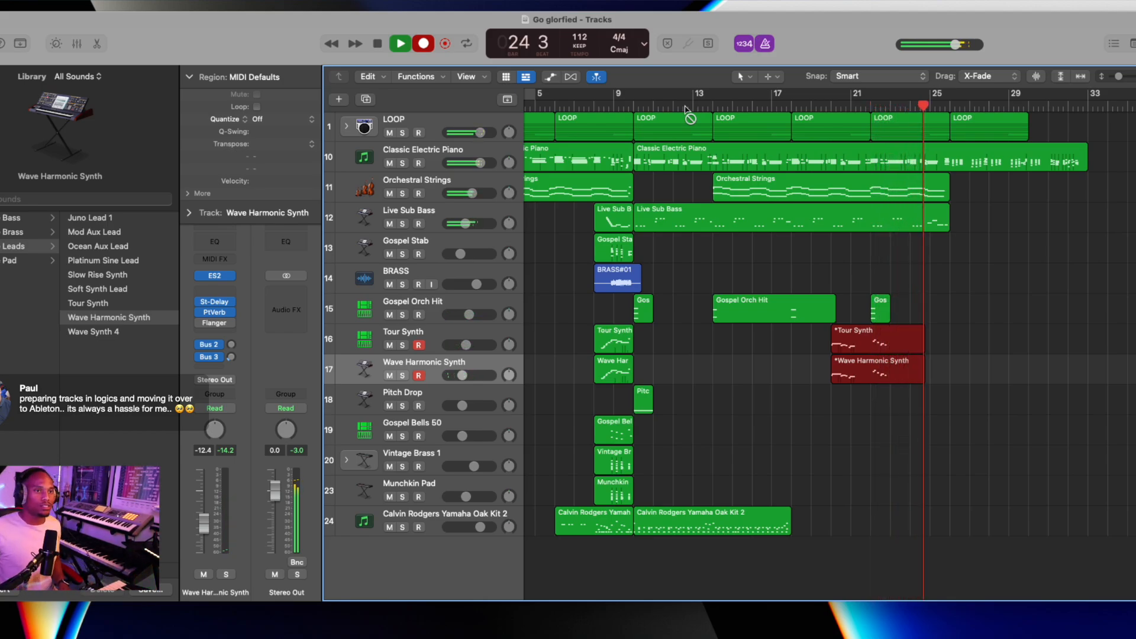
pyautogui.press('space')
# Try recording a short layered phrase at bar 14 on the Tour Synth and Wave Harmonic Synth tracks.
pyautogui.click(709, 105)
pyautogui.press('r')
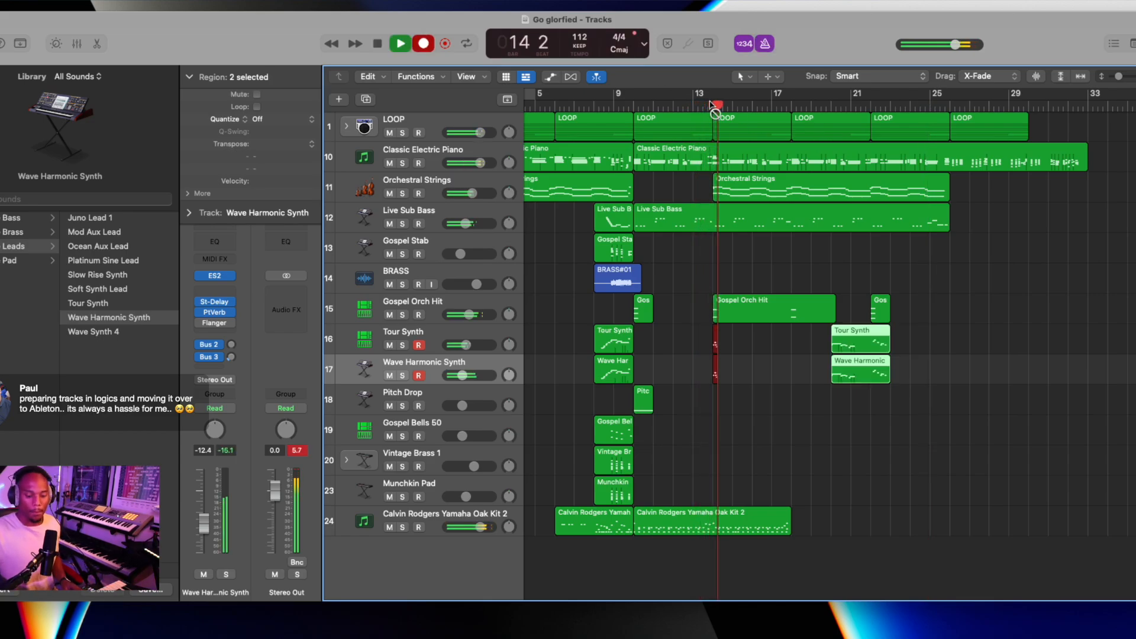
pyautogui.press('space')
pyautogui.click(712, 105)
pyautogui.press('r')
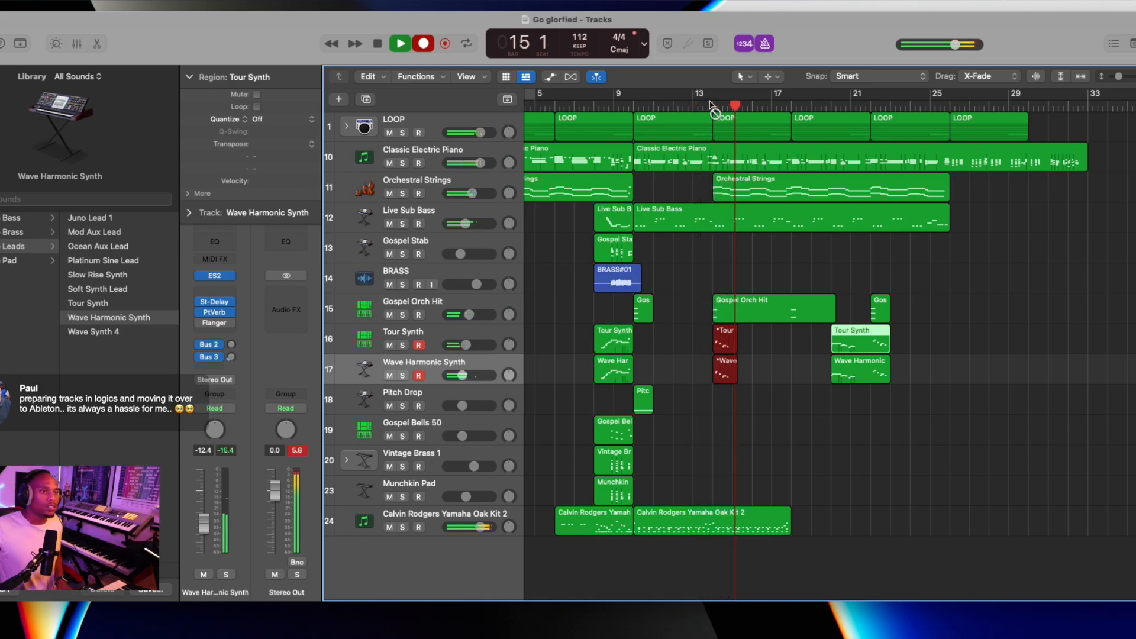
pyautogui.press('space')
# Disarm both synth tracks and record a repeating bell part on Gospel Bells 50 from bar 14 to bar 25.
pyautogui.press('space')
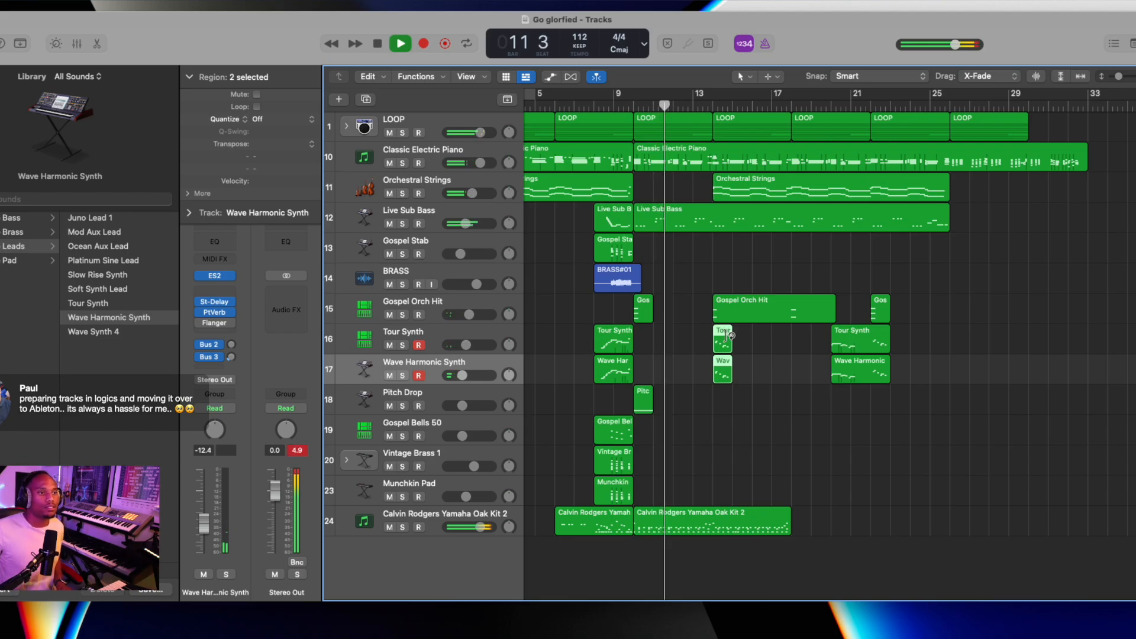
pyautogui.click(419, 345)
pyautogui.click(419, 375)
pyautogui.click(419, 436)
pyautogui.click(439, 421)
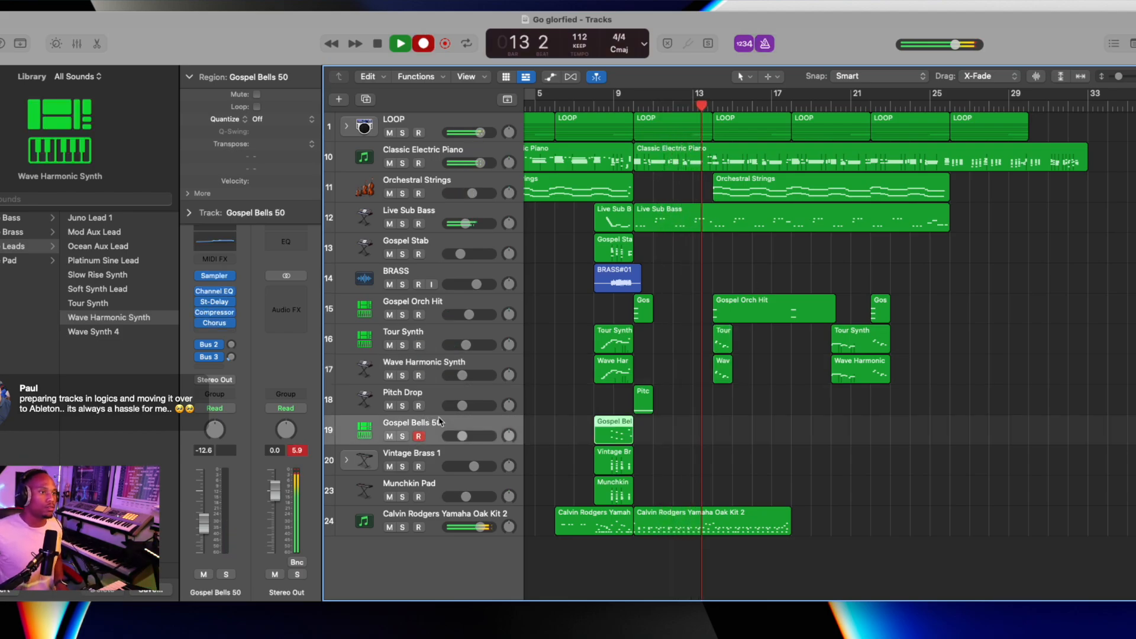
pyautogui.press('r')
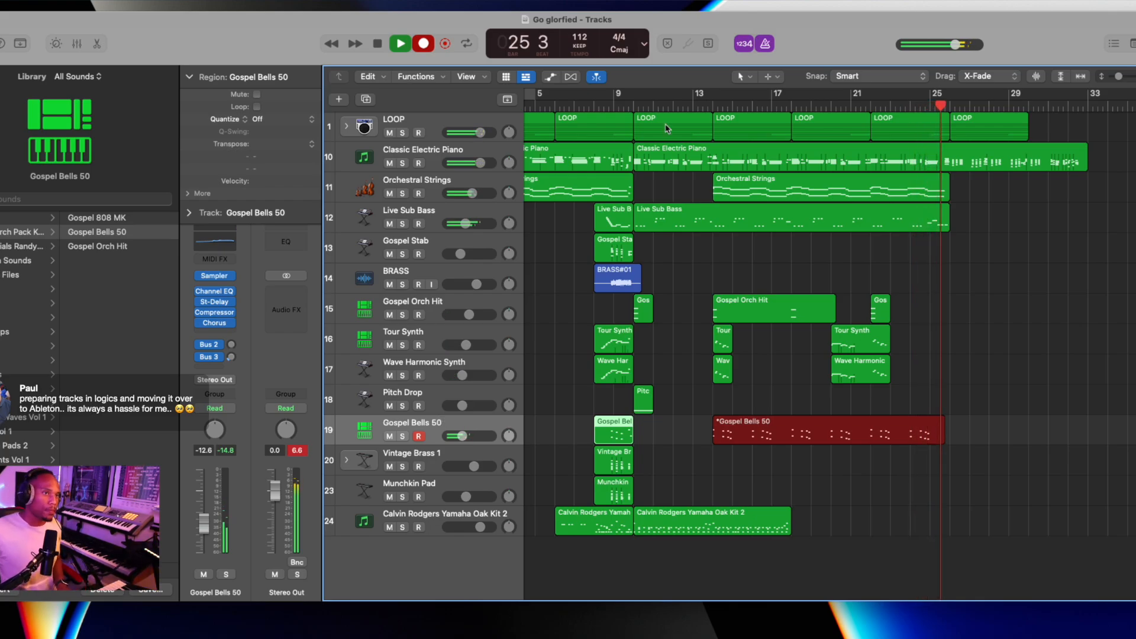
pyautogui.press('space')
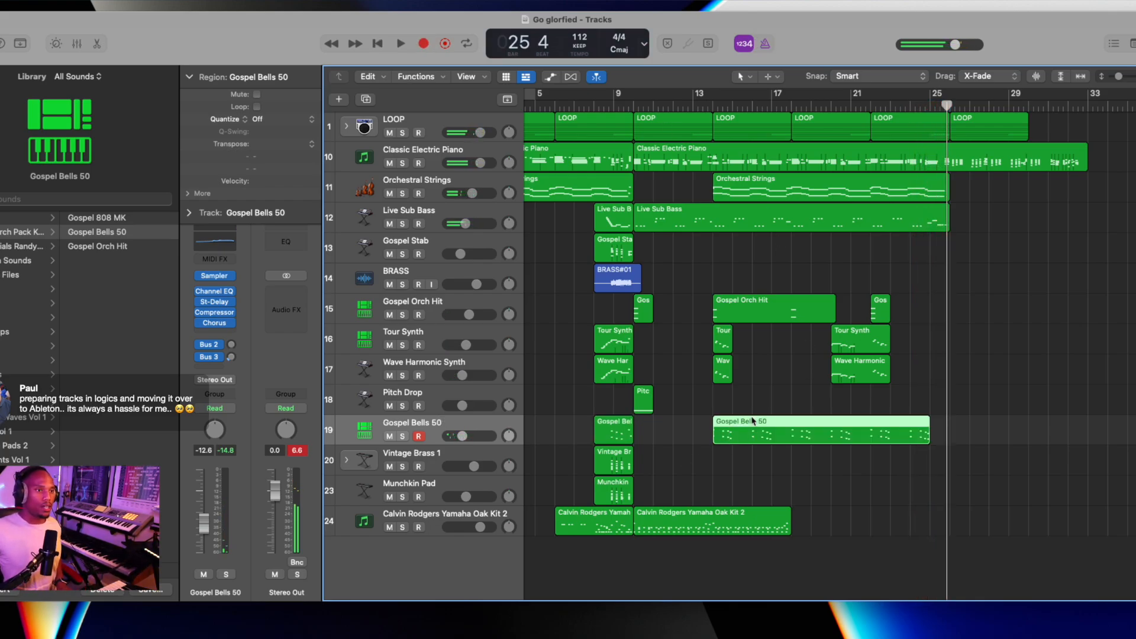
# Select all notes of the new Gospel Bells 50 region in the Piano Roll and play back from bar 14.
pyautogui.doubleClick(754, 420)
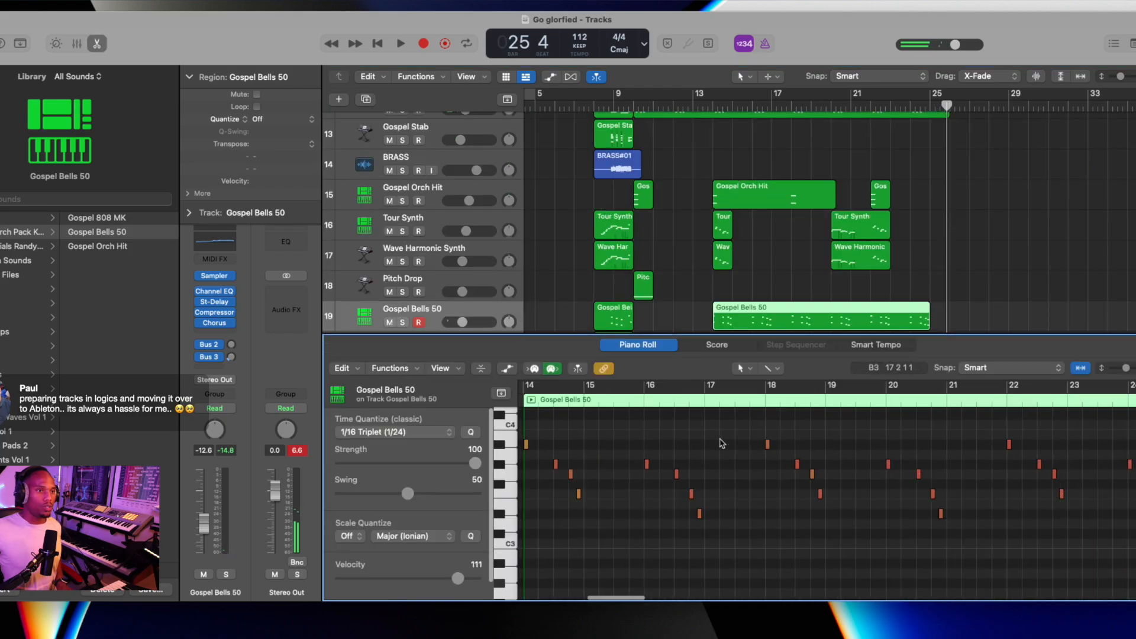
pyautogui.click(708, 109)
pyautogui.press('space')
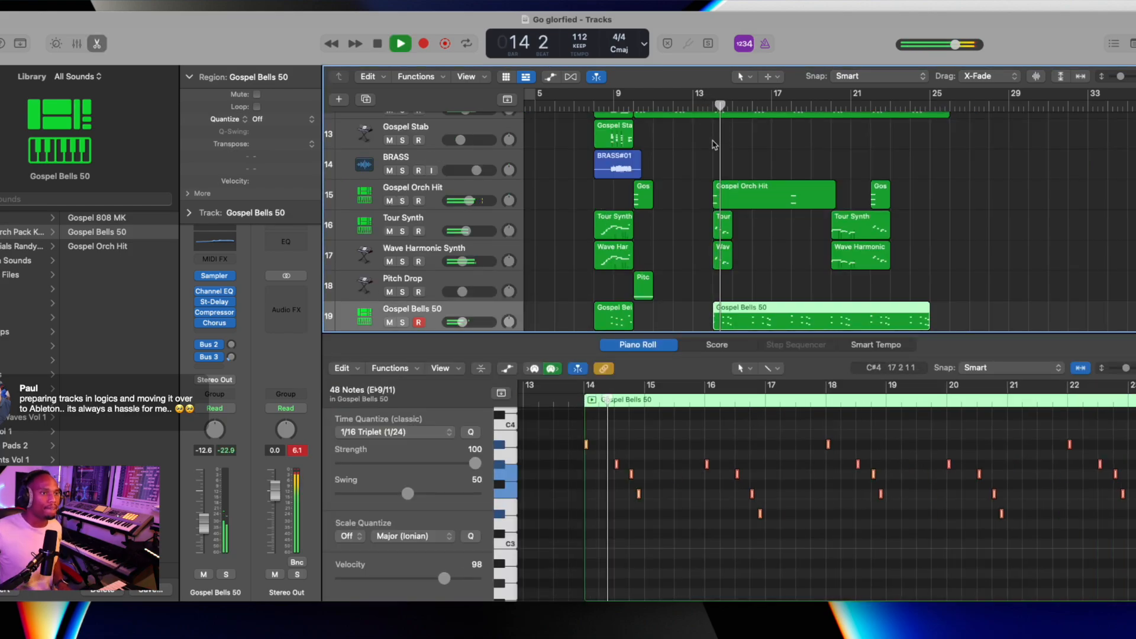
# Delete the short Tour Synth and Wave Harmonic Synth regions at bar 14, keeping the Gospel Bells 50 region.
pyautogui.moveTo(753, 226); pyautogui.dragTo(672, 307)
pyautogui.press('Delete')
pyautogui.press('super+z')
pyautogui.moveTo(763, 242); pyautogui.dragTo(702, 224)
pyautogui.press('Delete')
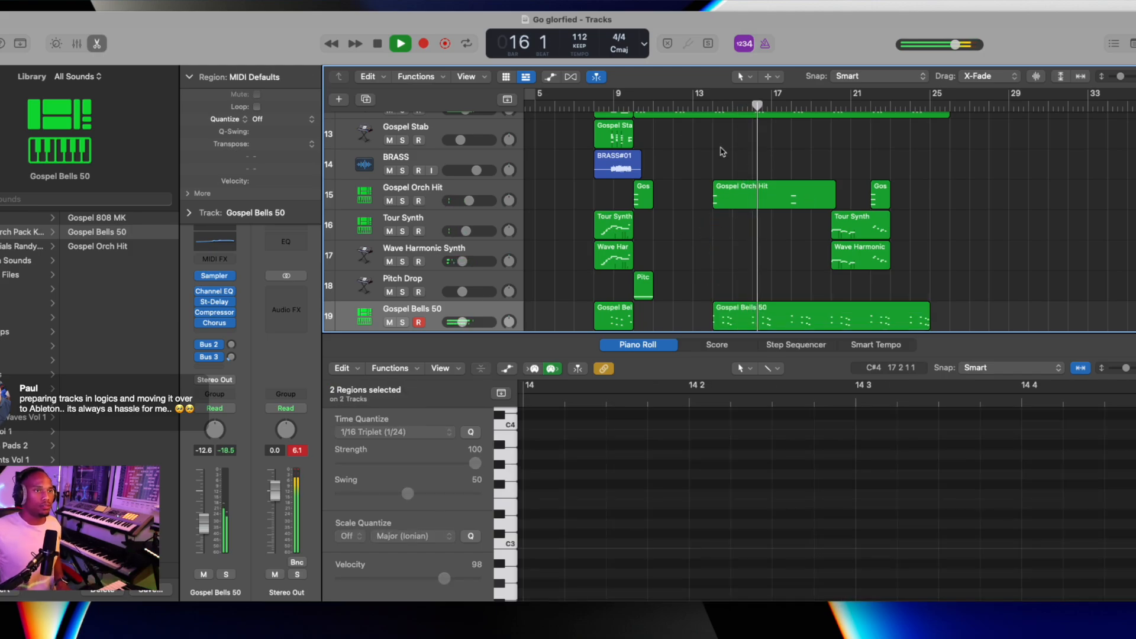
# Balance the synths during playback, raising Wave Harmonic Synth slightly and lowering Tour Synth to -9.4 dB, and close the editor.
pyautogui.click(422, 239)
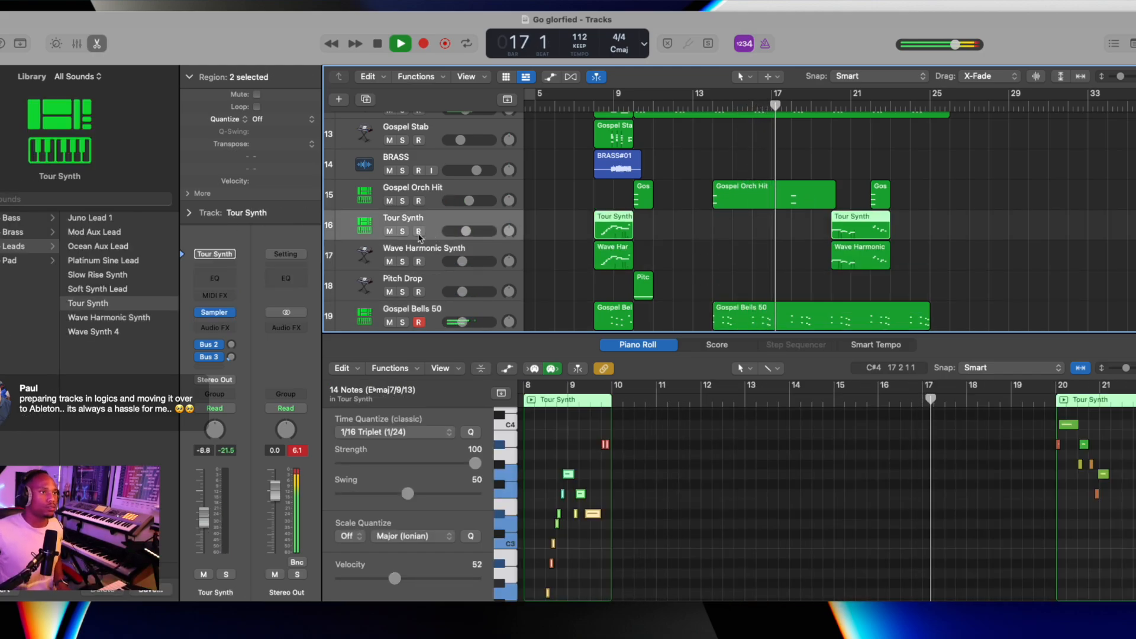
pyautogui.click(418, 322)
pyautogui.moveTo(463, 261); pyautogui.dragTo(486, 262)
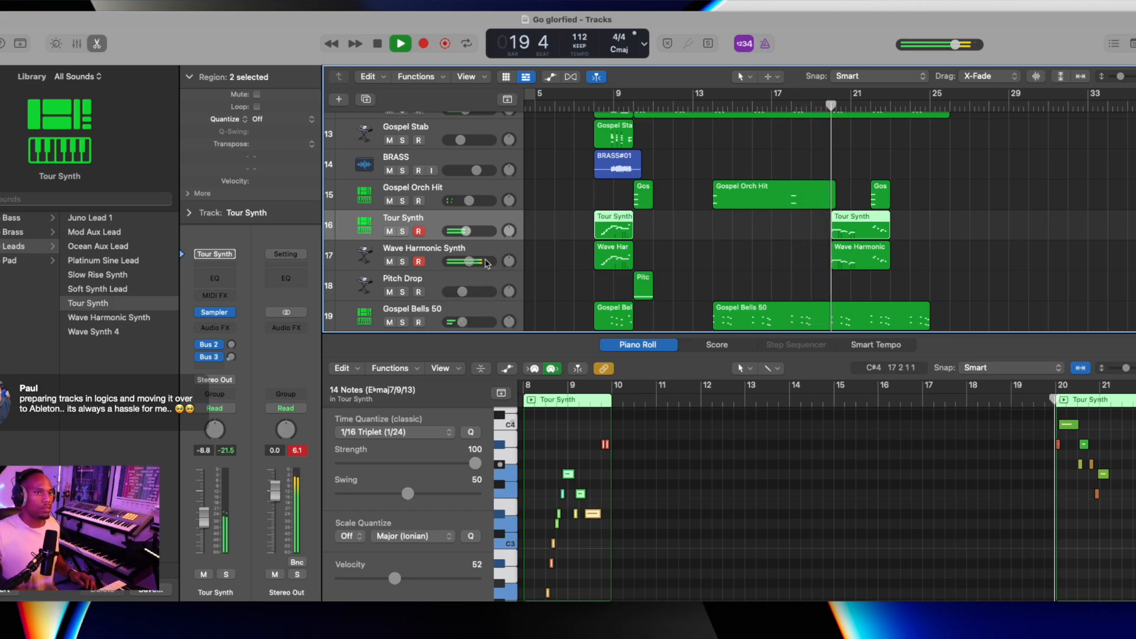
pyautogui.moveTo(469, 263); pyautogui.dragTo(460, 230)
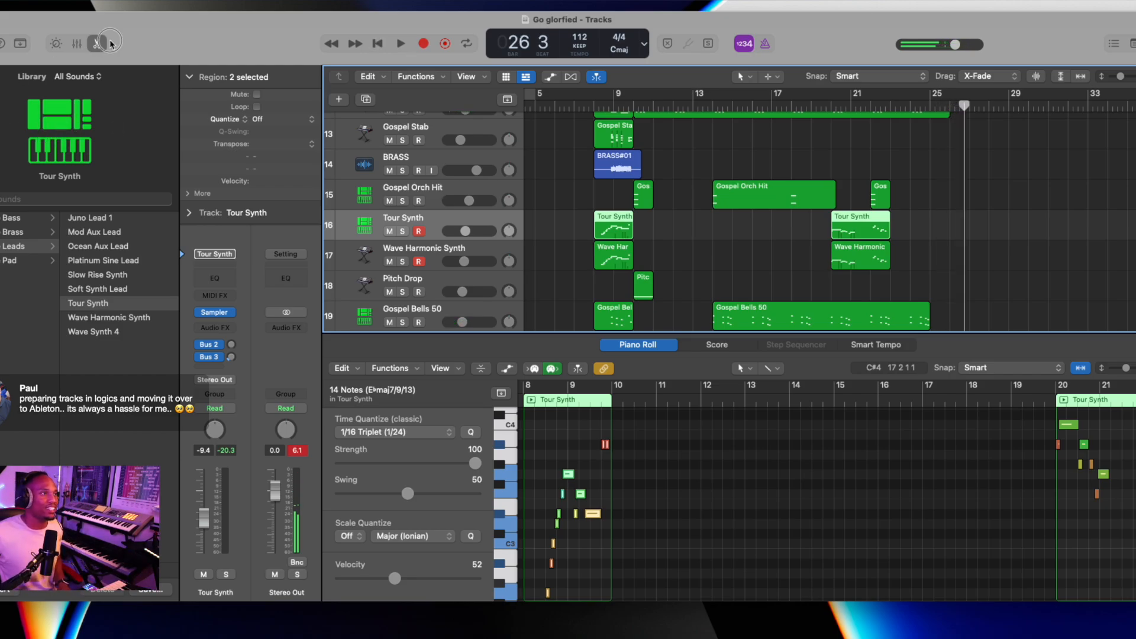
pyautogui.click(110, 43)
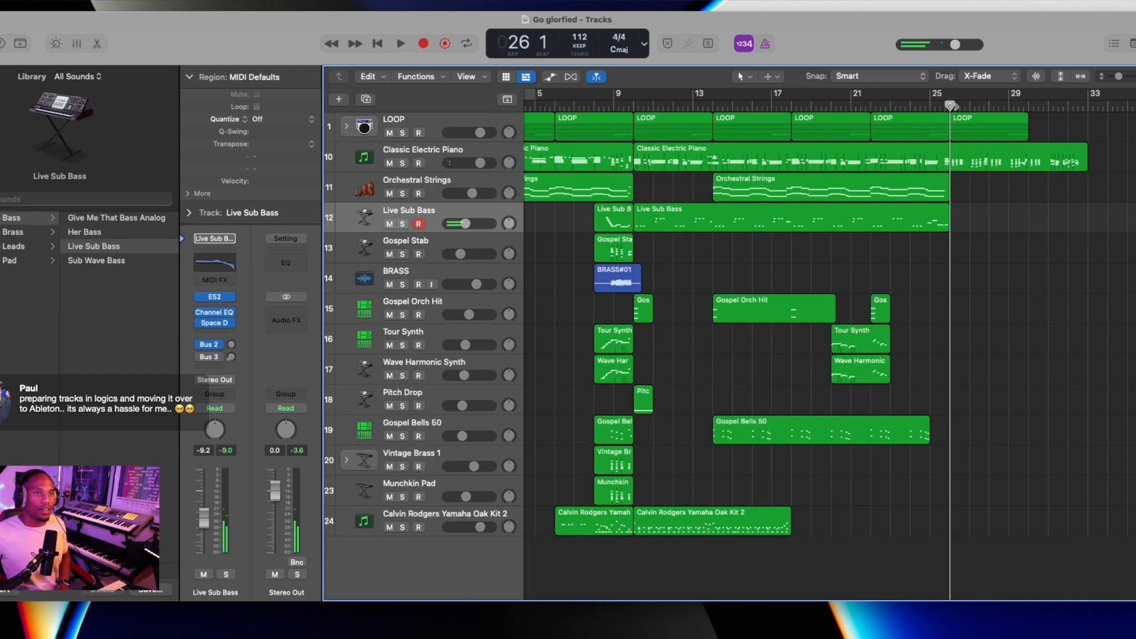
# Record a bass line on Live Sub Bass from bar 26 to bar 35, open the new region for editing and play back.
pyautogui.press('r')
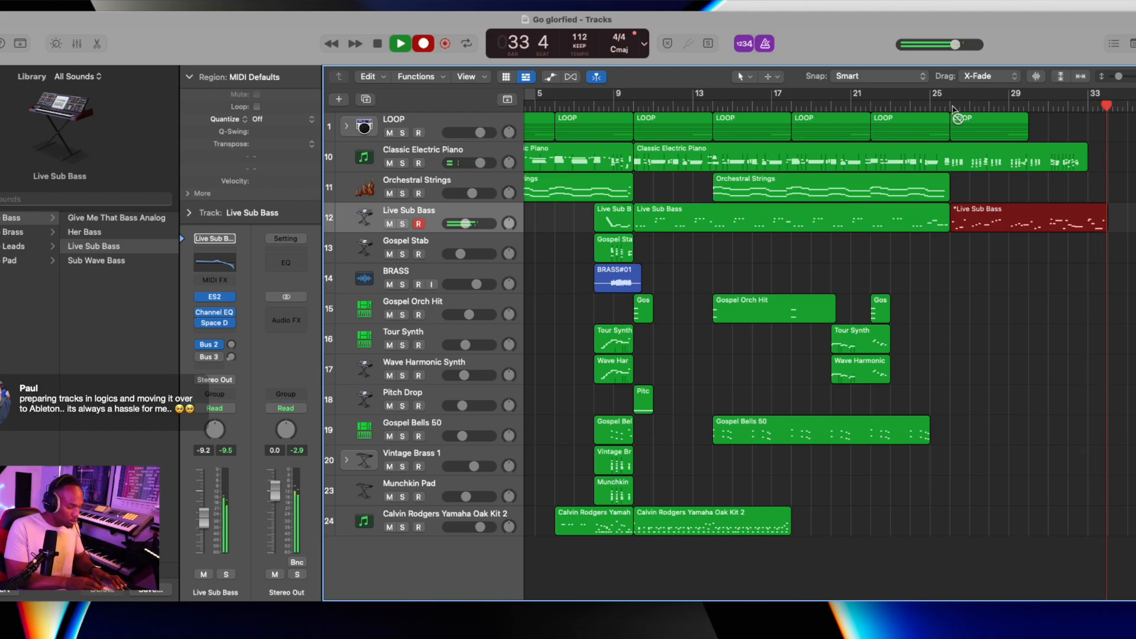
pyautogui.press('space')
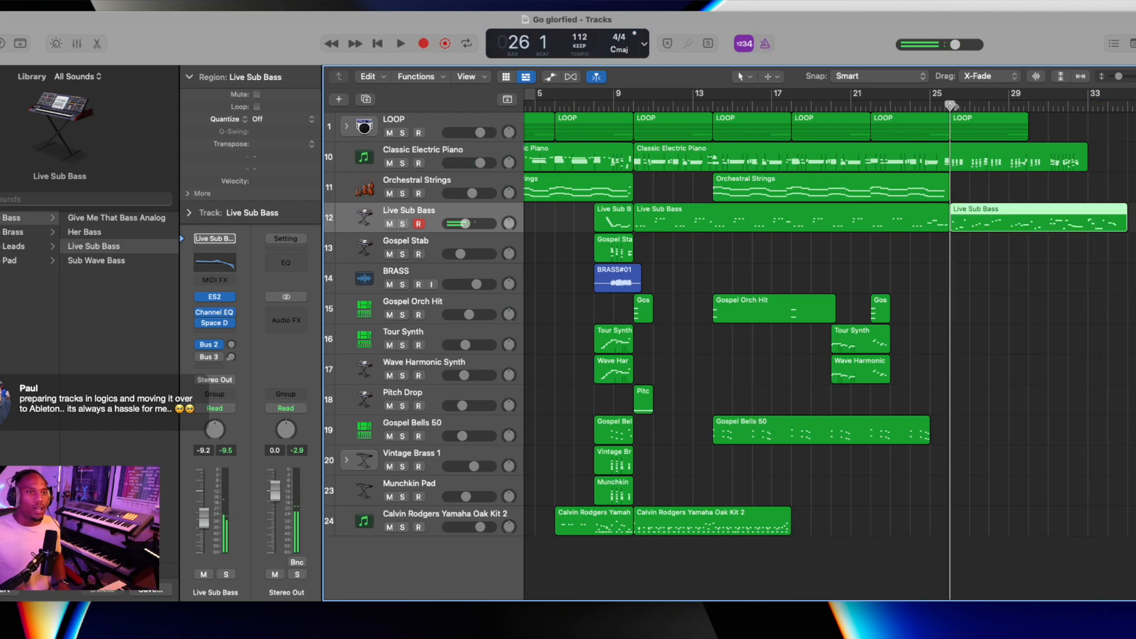
pyautogui.doubleClick(965, 217)
pyautogui.press('space')
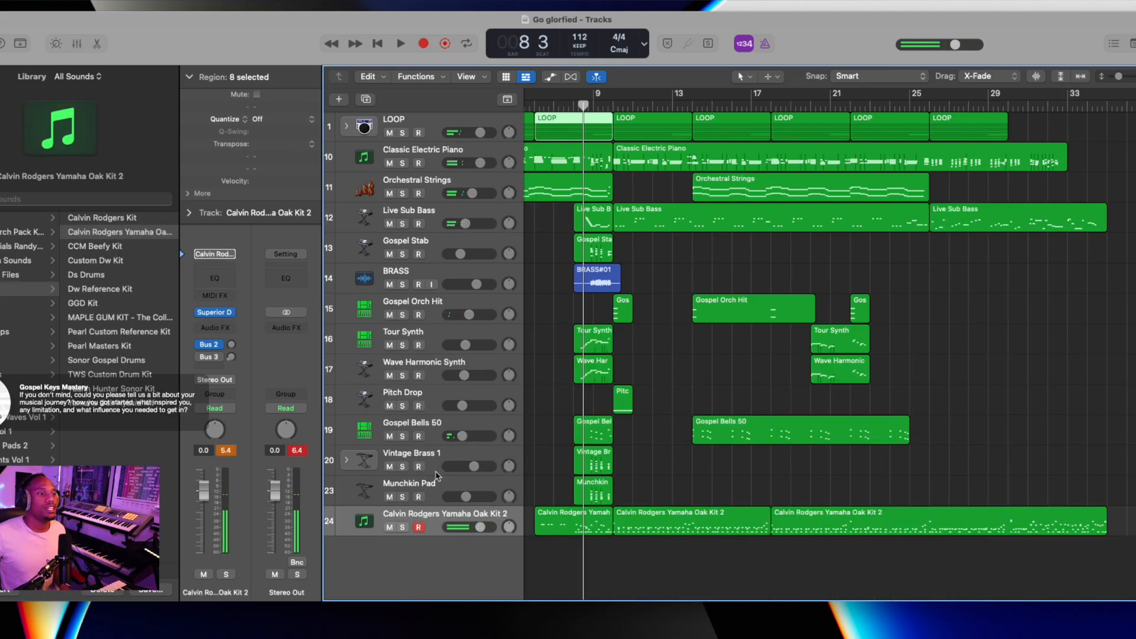
# Record a layered part on Vintage Brass 1 and Munchkin Pad from bar 10 to bar 31 and select all its notes in the Piano Roll.
pyautogui.click(436, 473)
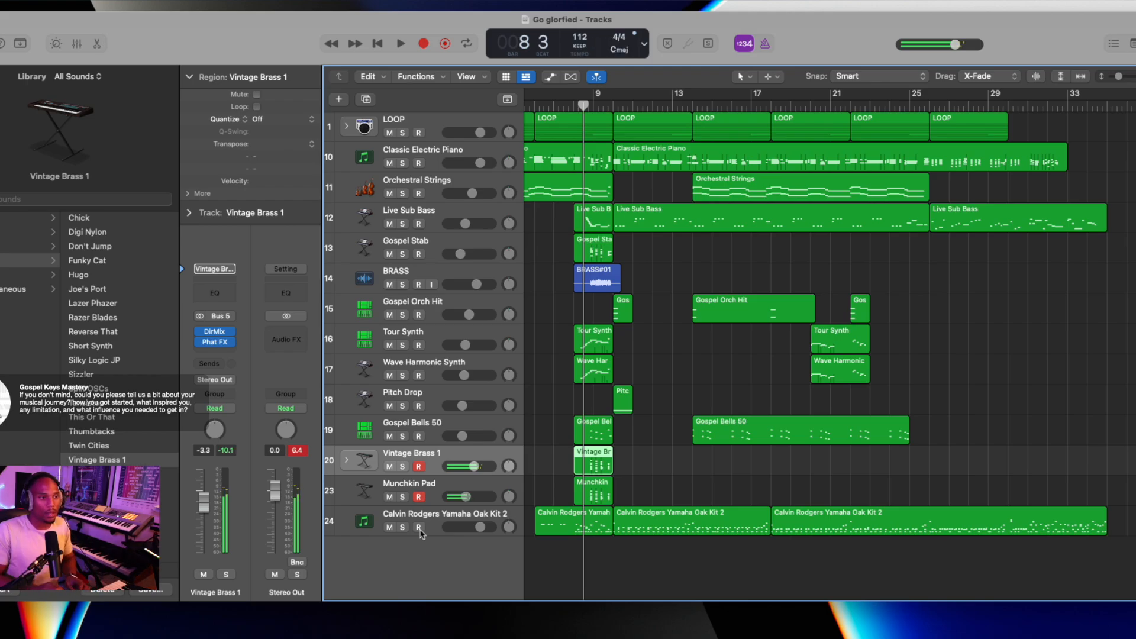
pyautogui.press('r')
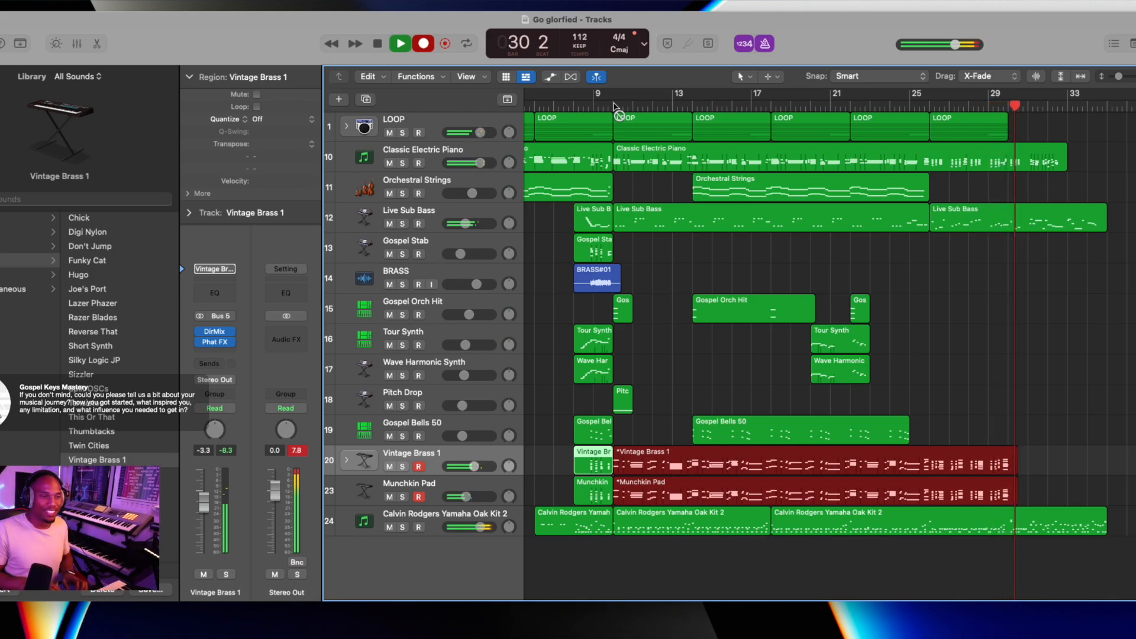
pyautogui.press('space')
pyautogui.press('e')
pyautogui.press('r')
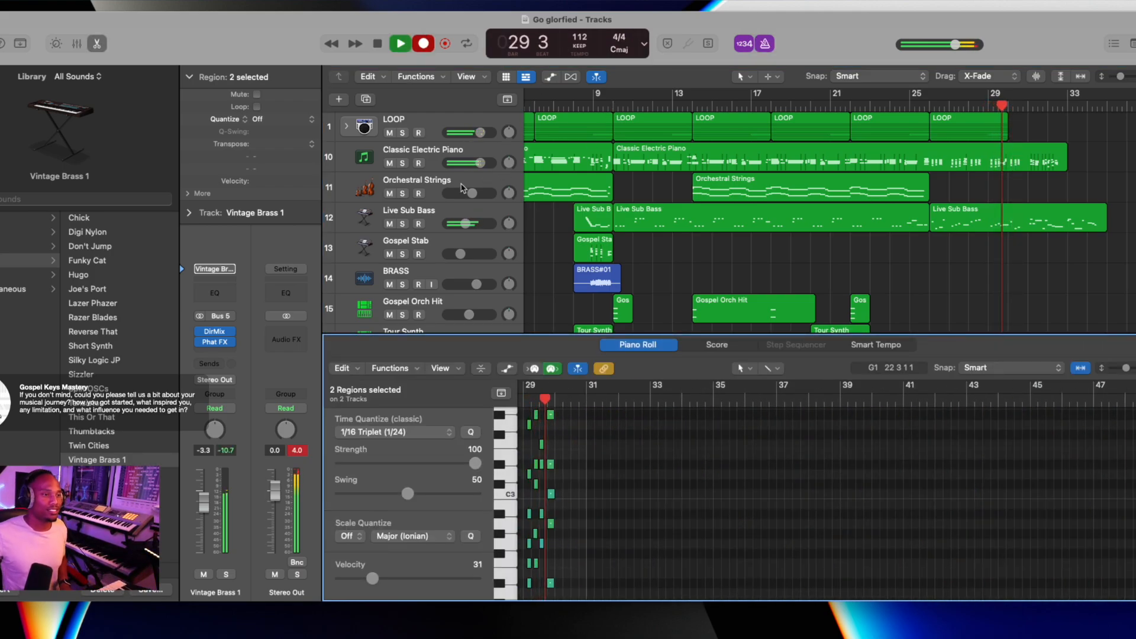
pyautogui.press('space')
pyautogui.press('e')
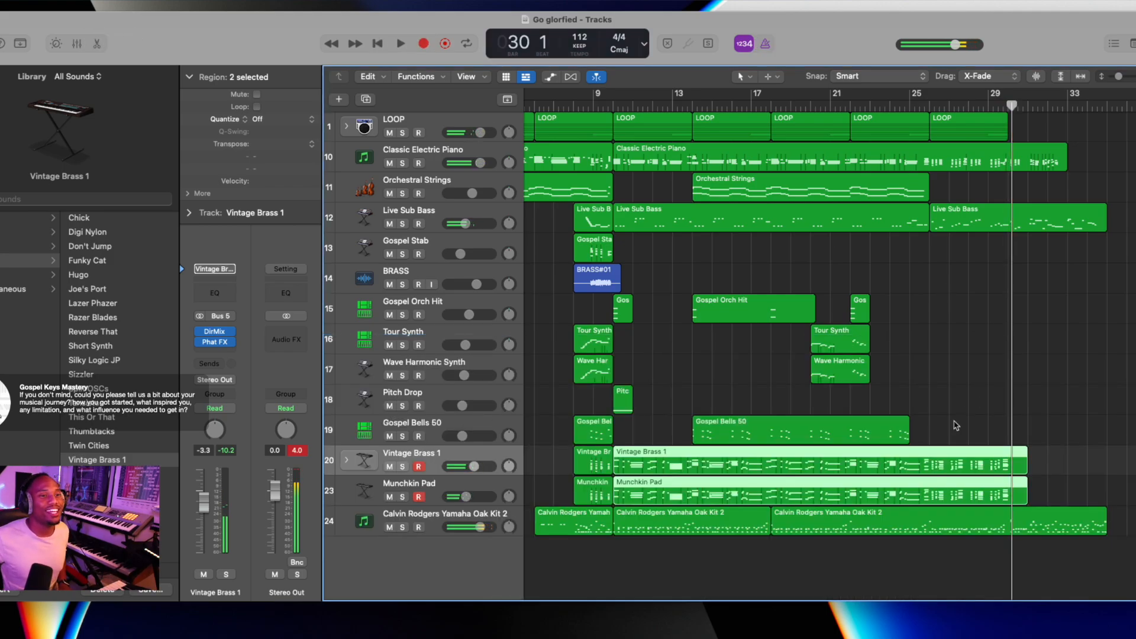
pyautogui.press('e')
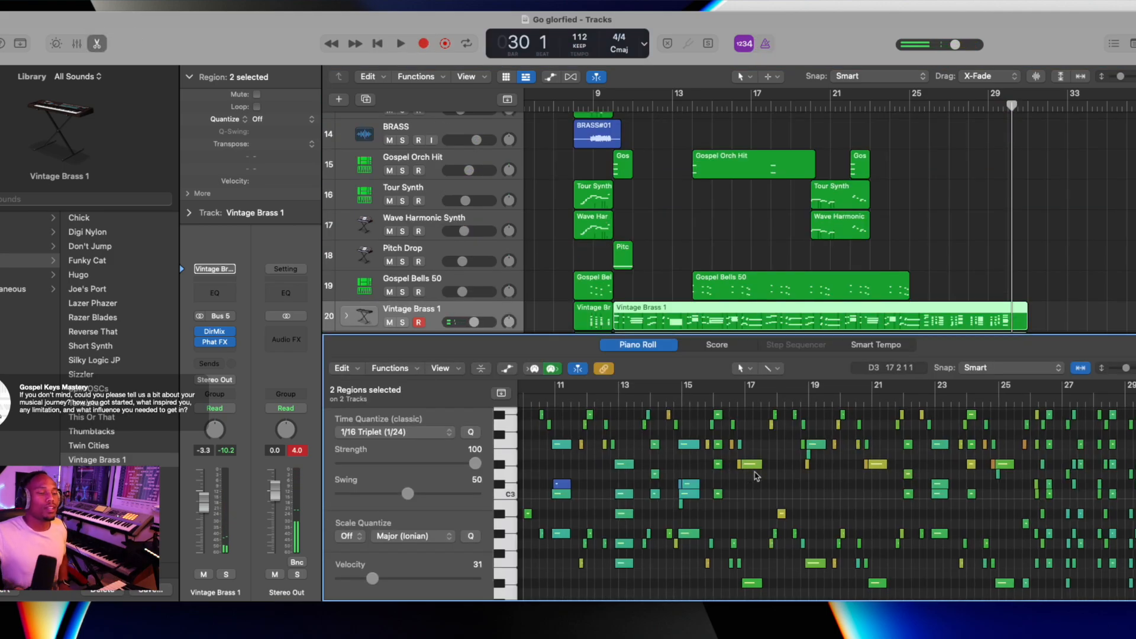
pyautogui.press('super+a')
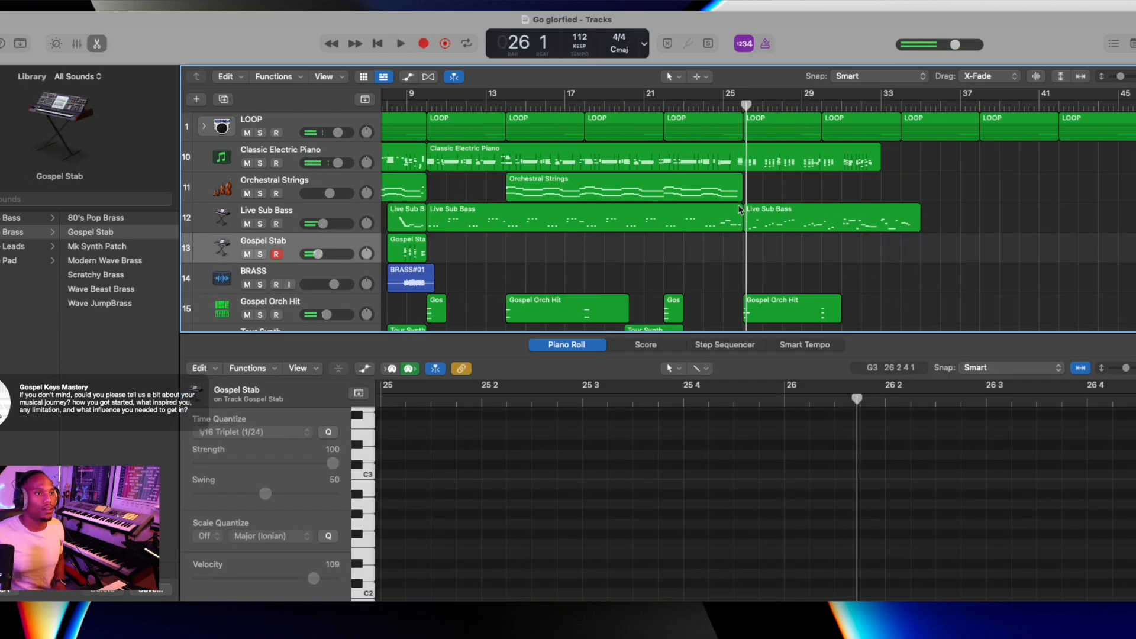
# Record a brass part on Gospel Stab and the BRASS audio track together from bar 26 to bar 36, and return to bar 26.
pyautogui.press('r')
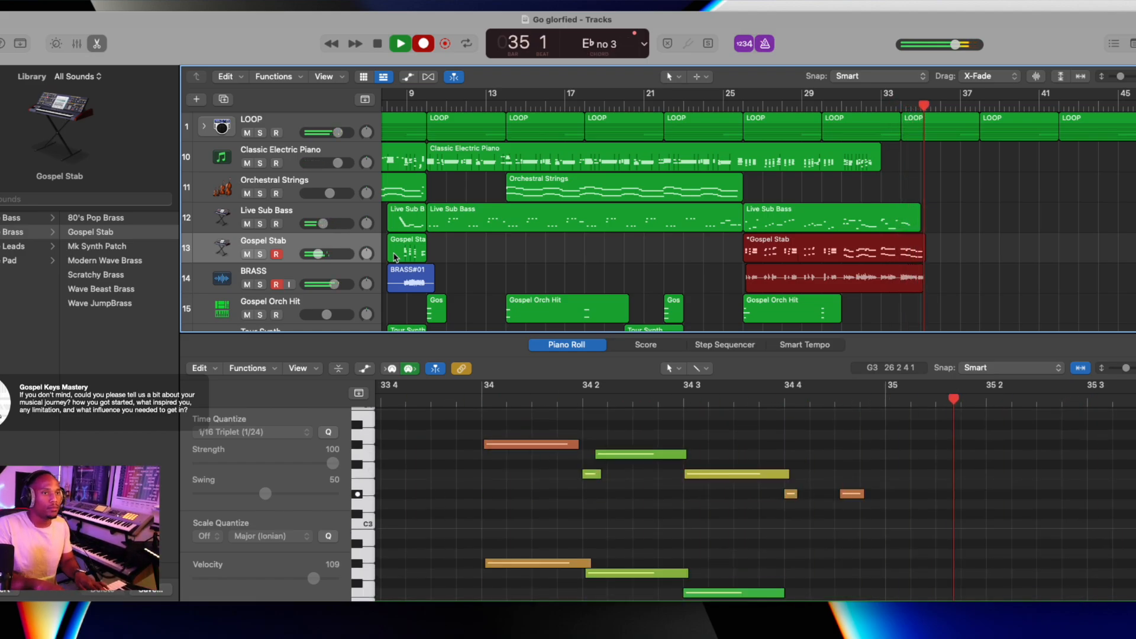
pyautogui.press('space')
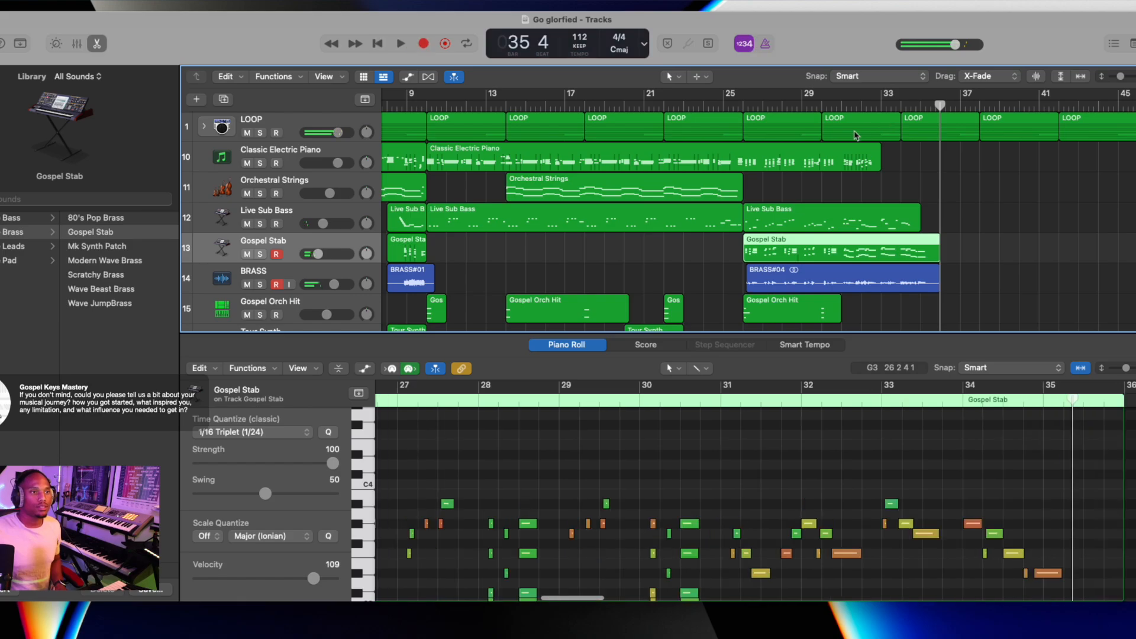
pyautogui.click(741, 104)
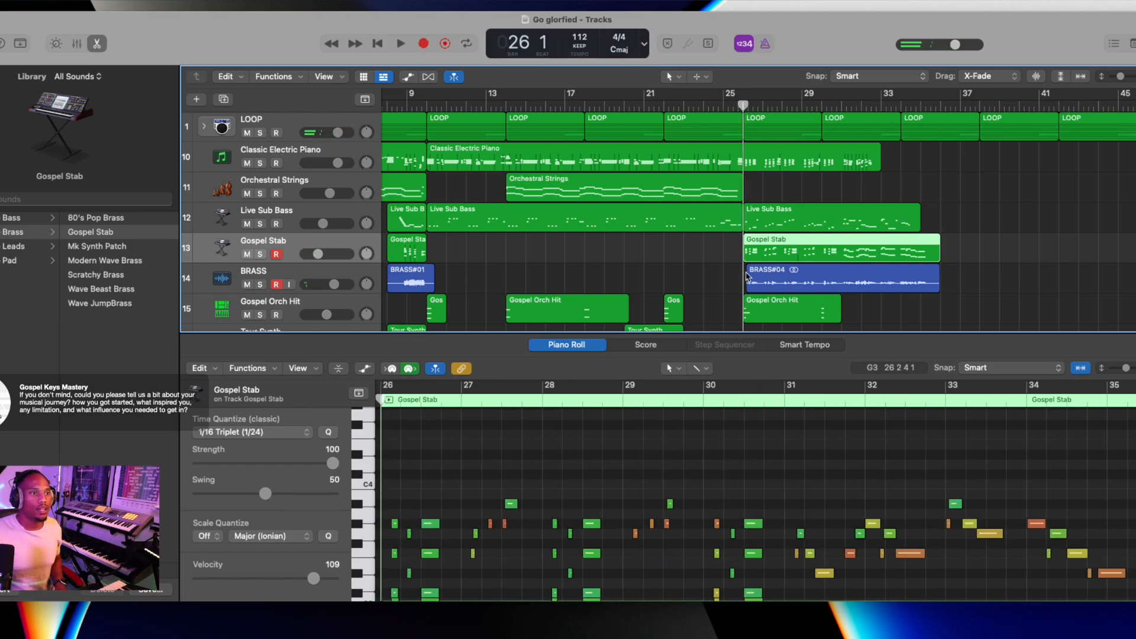
# Split the new BRASS audio region at bar 26, delete the sliver before it, and close the editor.
pyautogui.click(747, 279)
pyautogui.moveTo(747, 287); pyautogui.dragTo(751, 291)
pyautogui.press('space')
pyautogui.scroll(3, 739, 287)
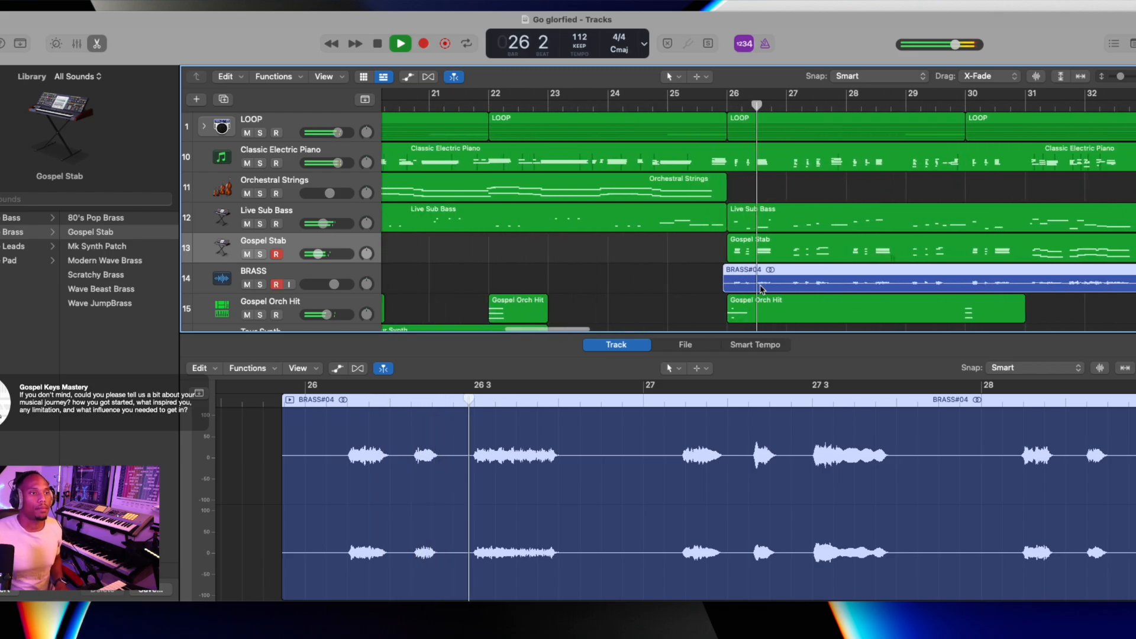
pyautogui.keyDown('super'); pyautogui.doubleClick(728, 282); pyautogui.keyUp('super')
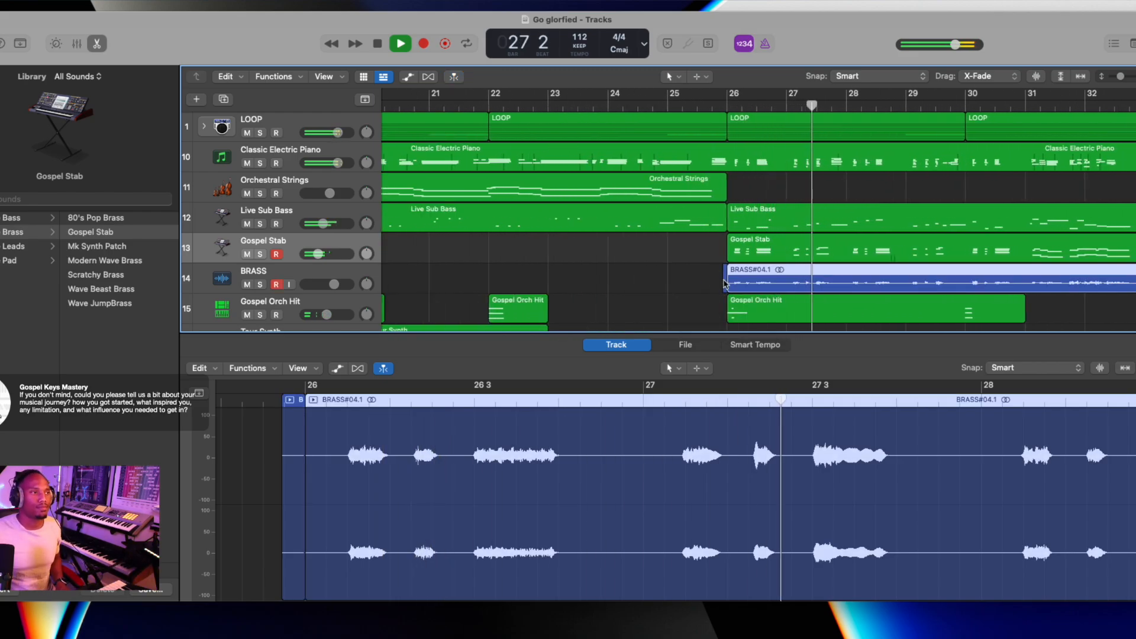
pyautogui.click(724, 277)
pyautogui.press('BackSpace')
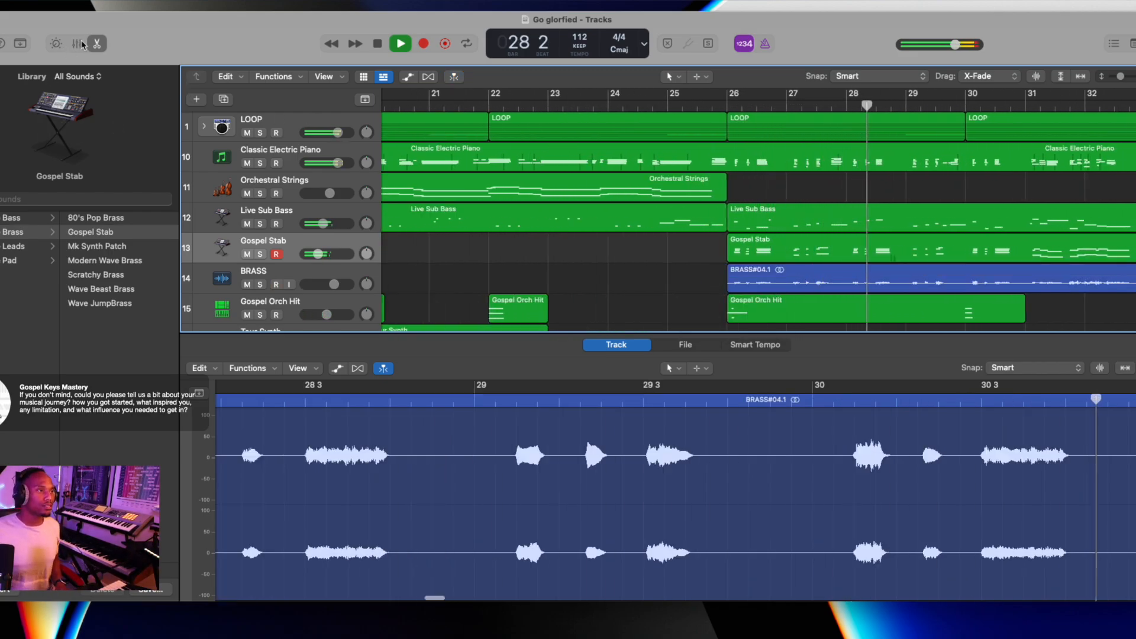
pyautogui.press('e')
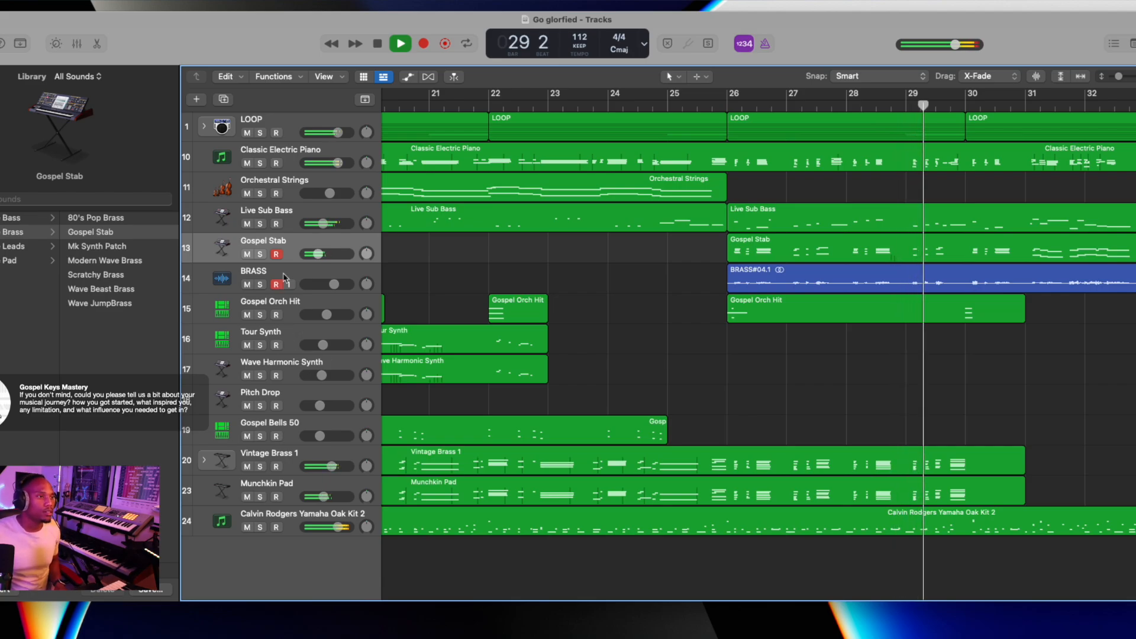
# Stop playback and disarm the Gospel Stab and BRASS tracks.
pyautogui.press('space')
pyautogui.click(270, 252)
pyautogui.click(273, 281)
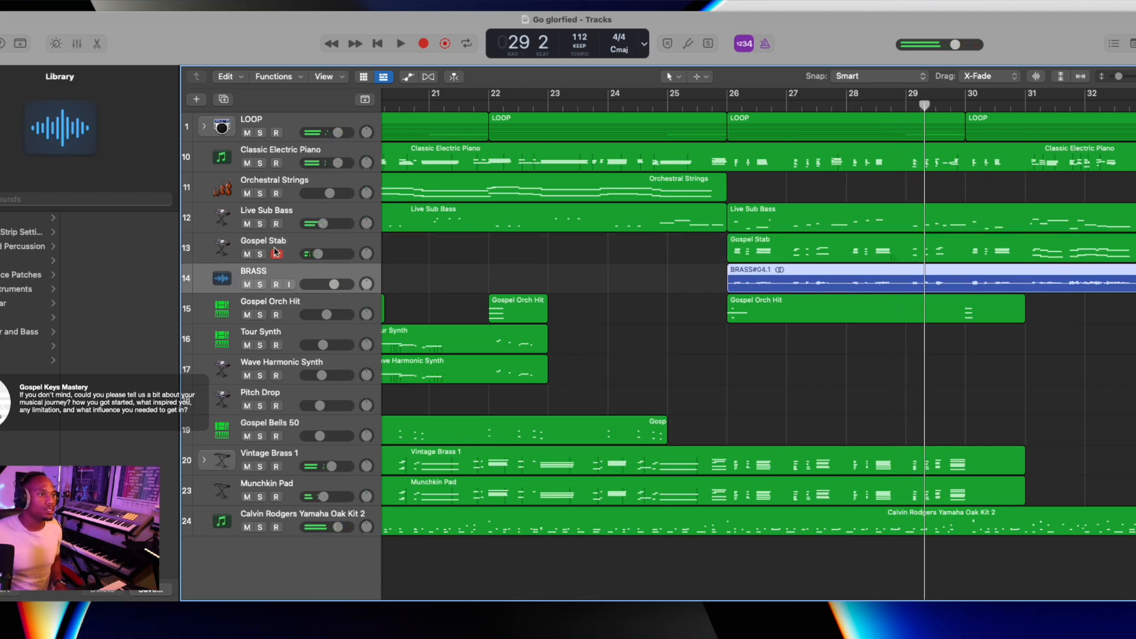
# Record a doubled synth line on Tour Synth and Wave Harmonic Synth up to bar 36, restarting the take from bar 26.
pyautogui.click(286, 343)
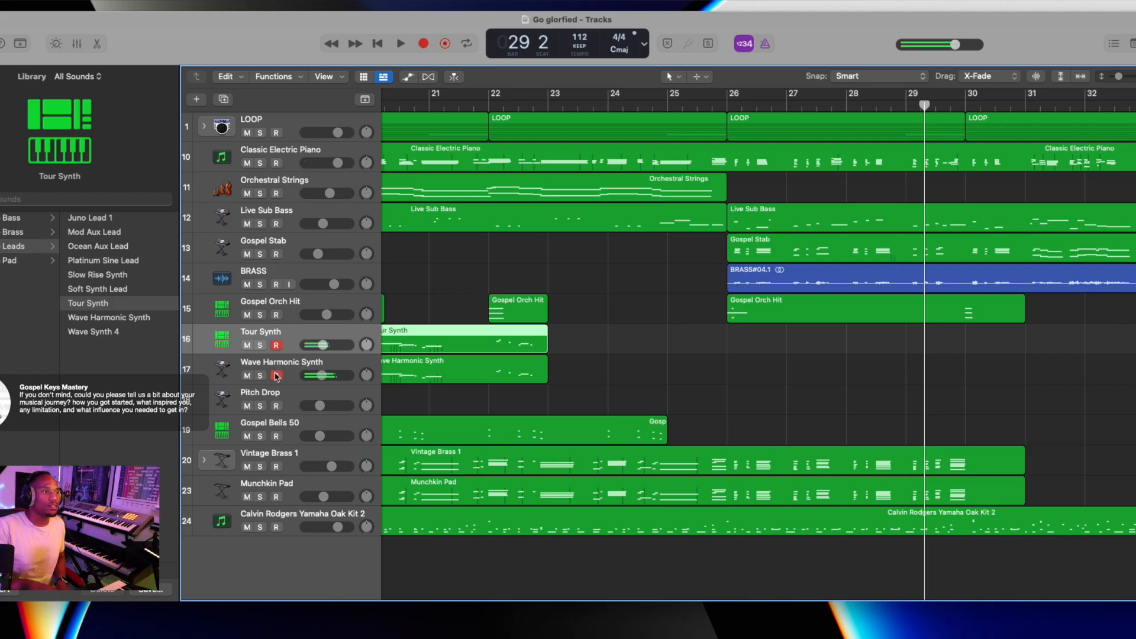
pyautogui.press('r')
pyautogui.press('space')
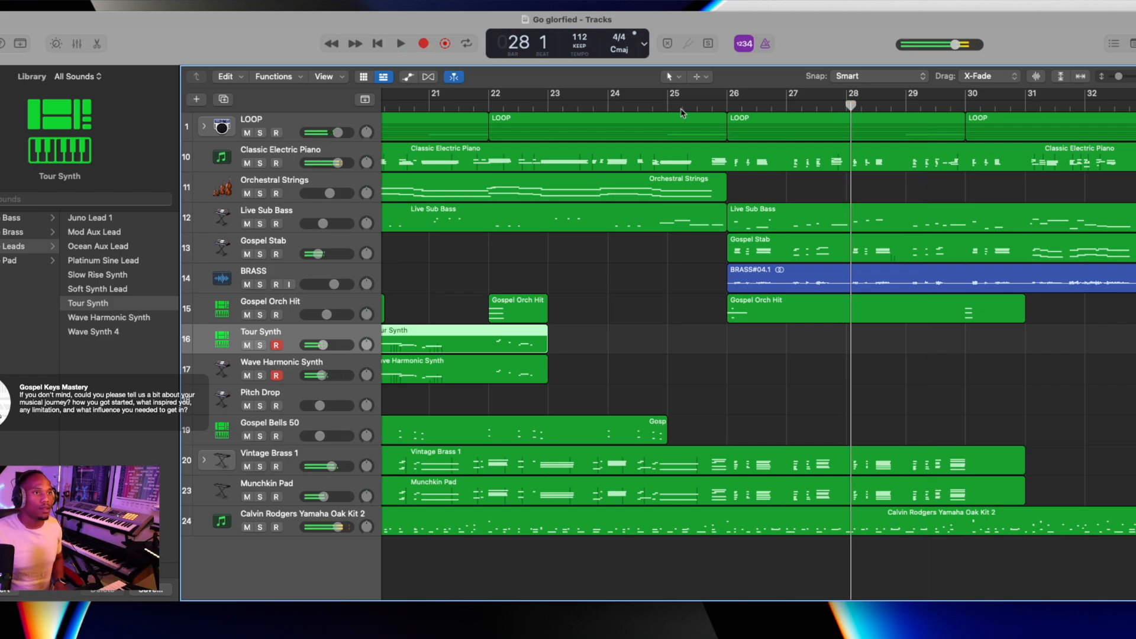
pyautogui.click(737, 107)
pyautogui.press('r')
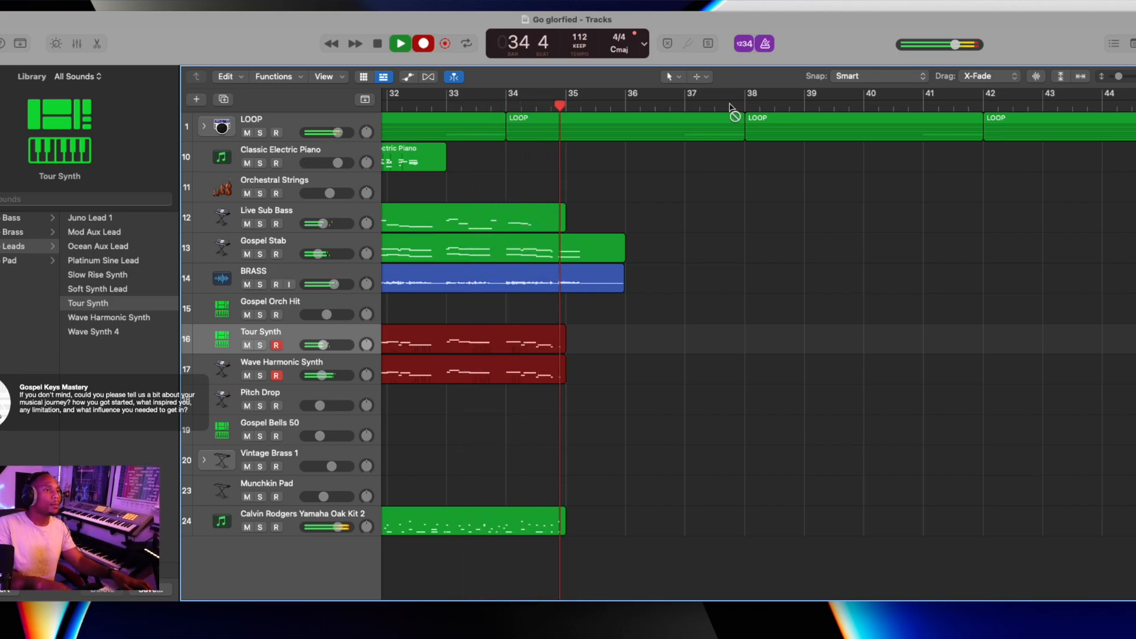
pyautogui.press('space')
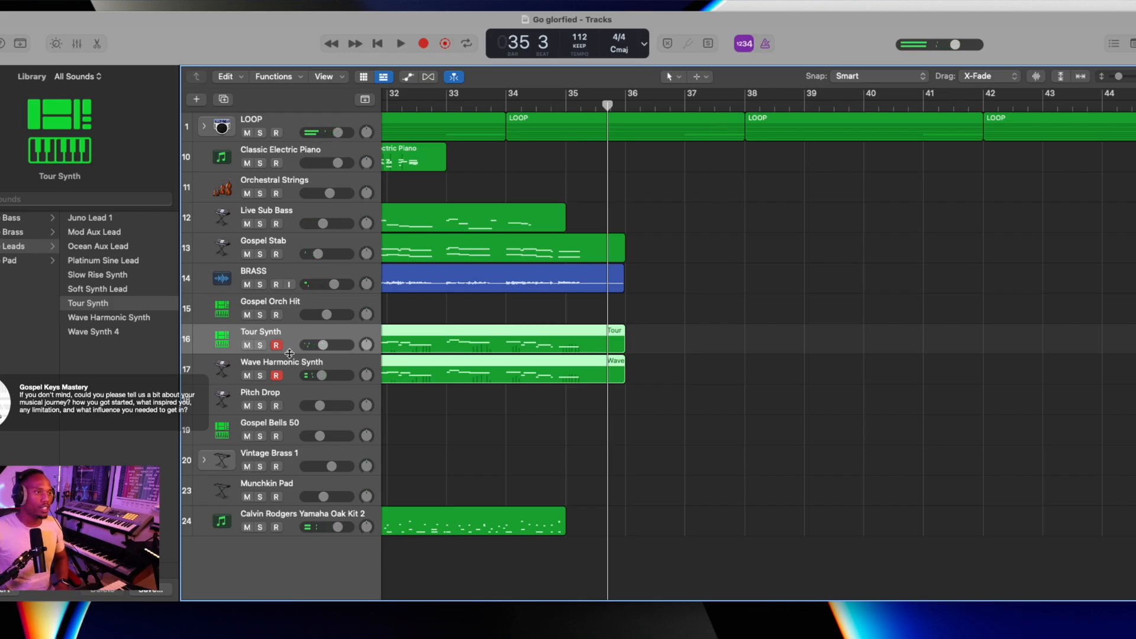
# Record a bell part on Gospel Bells 50 from about bar 32 to bar 35, starting the take at bar 30, and open the new region.
pyautogui.click(296, 430)
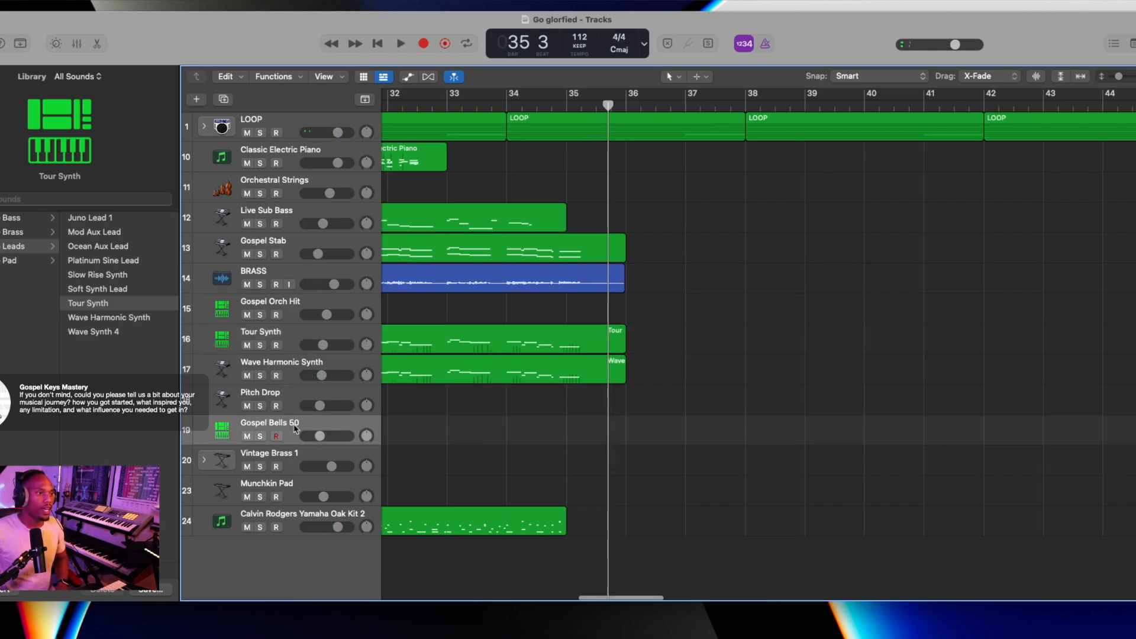
pyautogui.hscroll(-10, 427, 324)
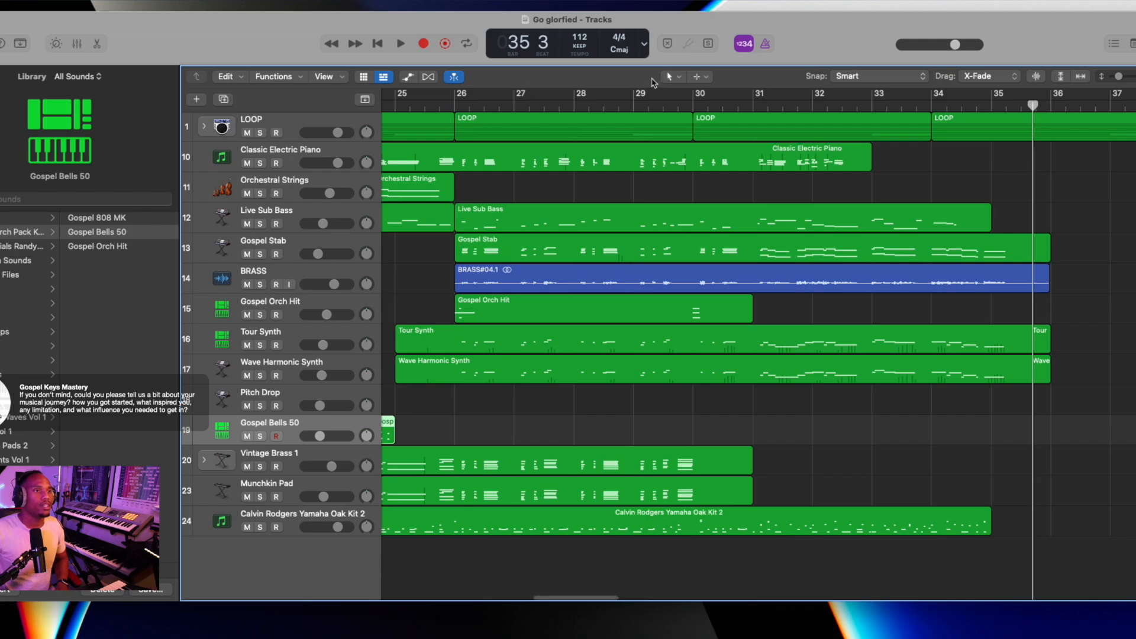
pyautogui.click(693, 102)
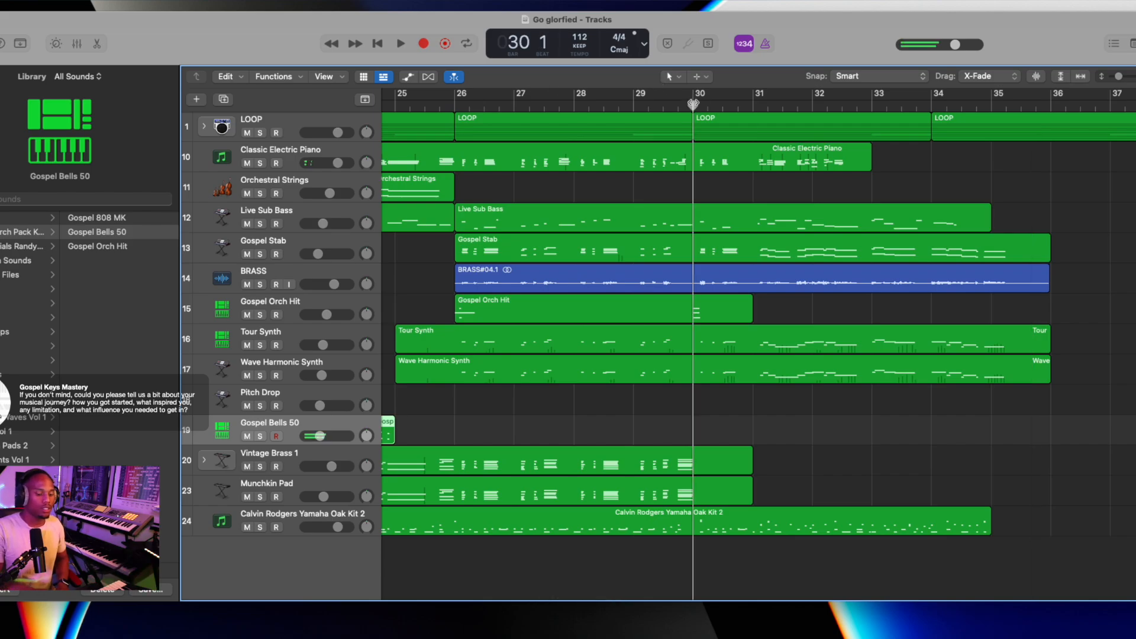
pyautogui.press('r')
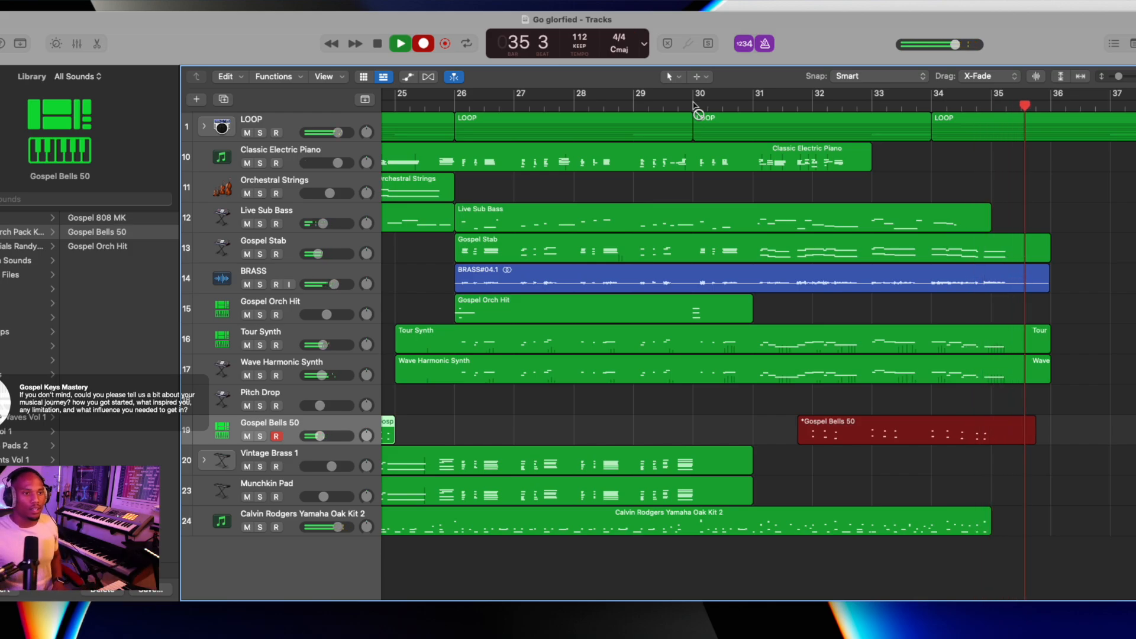
pyautogui.press('space')
pyautogui.doubleClick(859, 423)
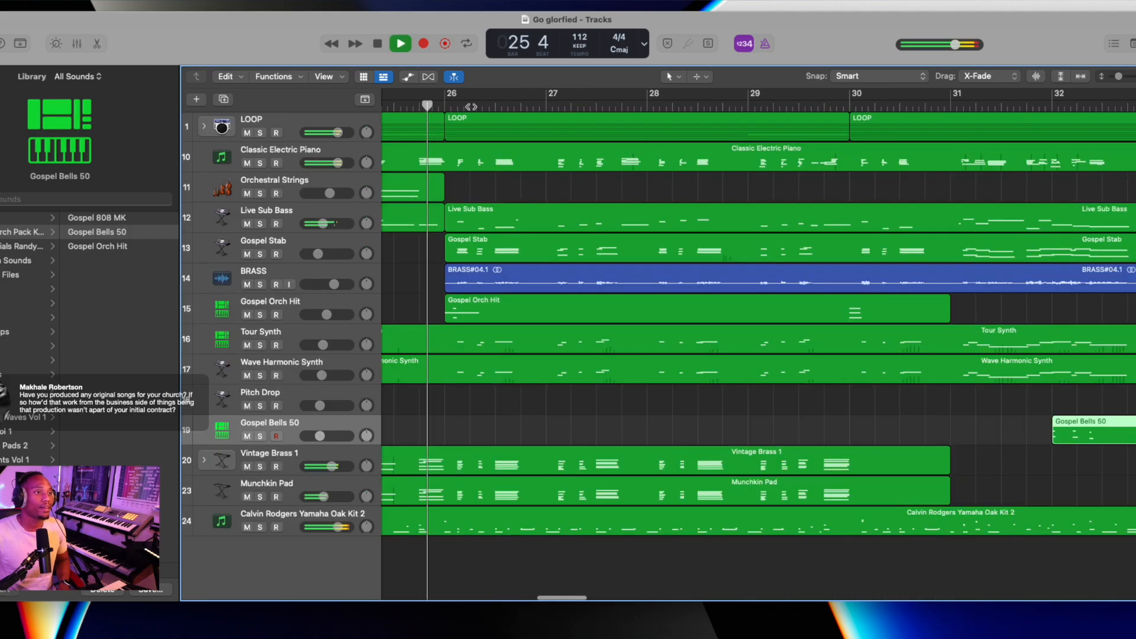
# Split the last Calvin Rodgers Yamaha Oak Kit 2 region at bar 26, delete the portion after it, and cue that track at bar 26.
pyautogui.press('super+Left')
pyautogui.press('super+Left')
pyautogui.press('super+Left')
pyautogui.press('super+Left')
pyautogui.press('super+Left')
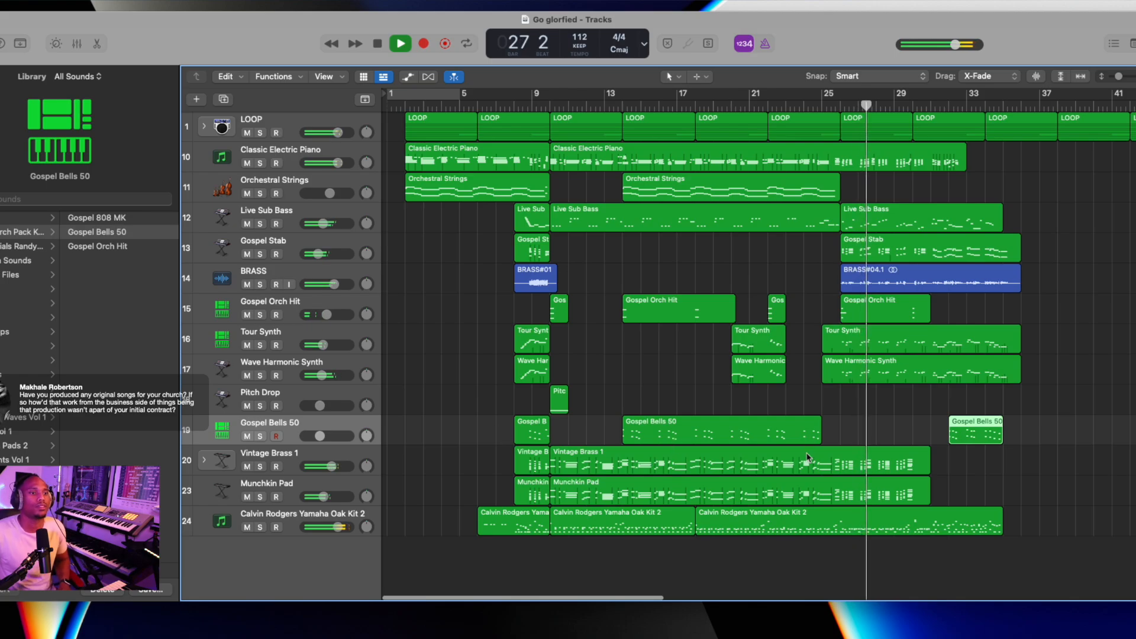
pyautogui.keyDown('super'); pyautogui.click(836, 519); pyautogui.keyUp('super')
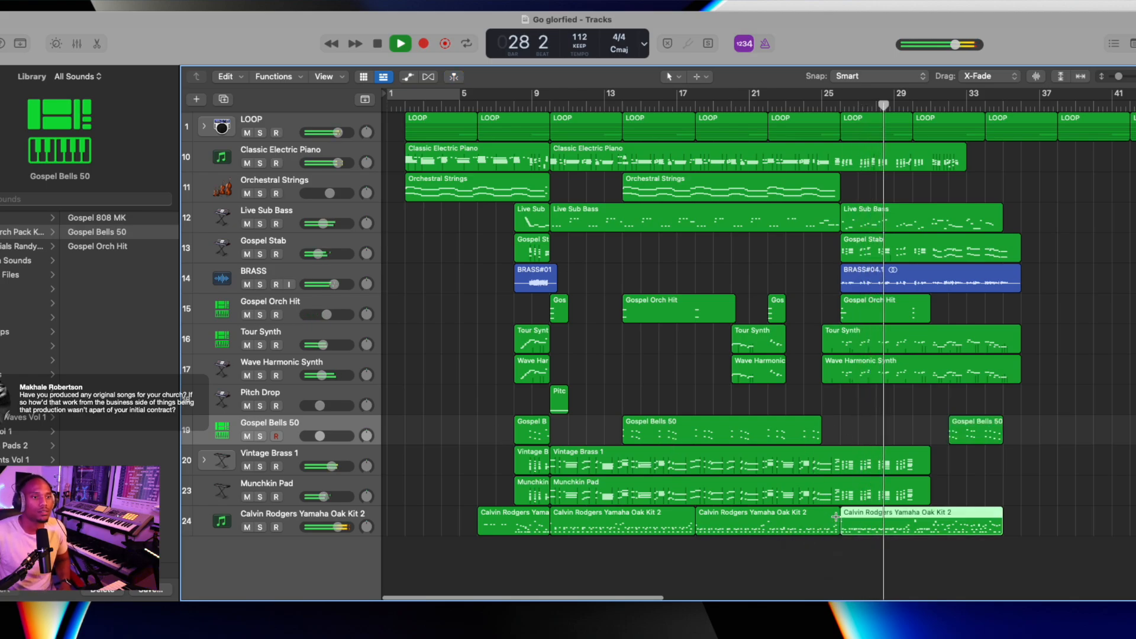
pyautogui.press('Delete')
pyautogui.press('space')
pyautogui.click(304, 513)
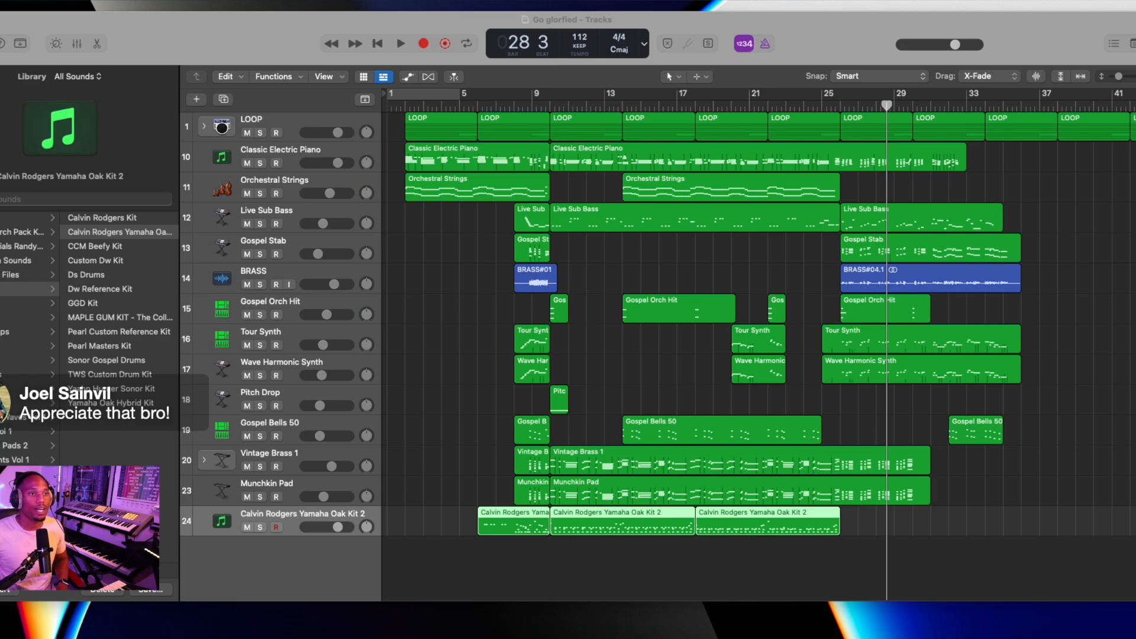
pyautogui.click(842, 107)
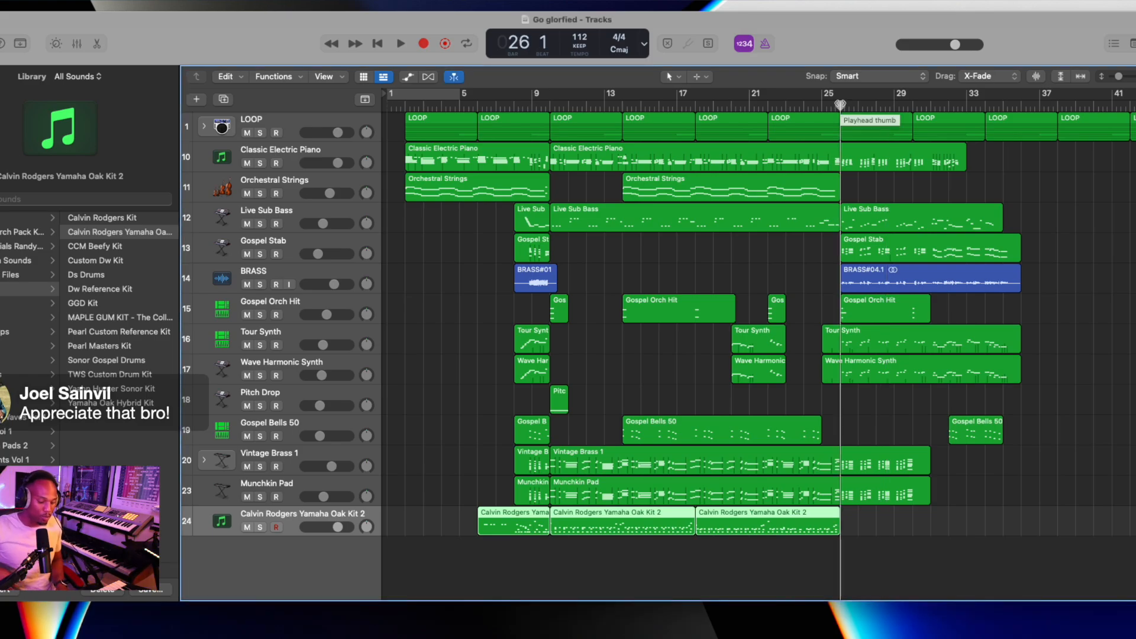
pyautogui.press('r')
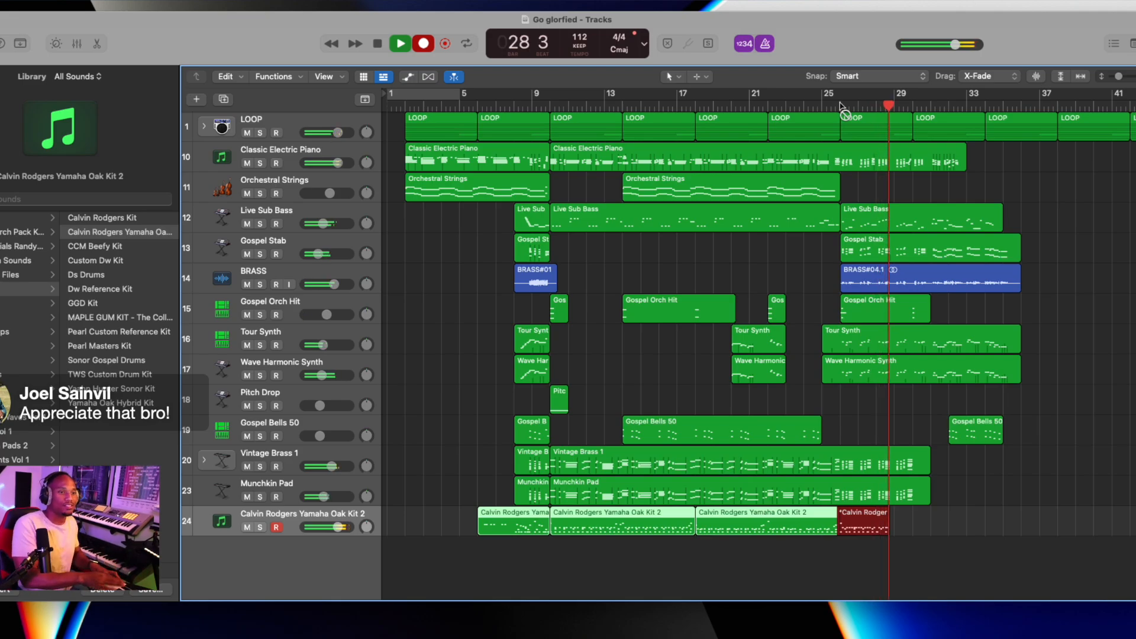
pyautogui.press('space')
pyautogui.press('super+z')
# Record a new drum part on Calvin Rodgers Yamaha Oak Kit 2 from bar 26 to bar 36, check its notes in the Piano Roll, and close the editor.
pyautogui.press('r')
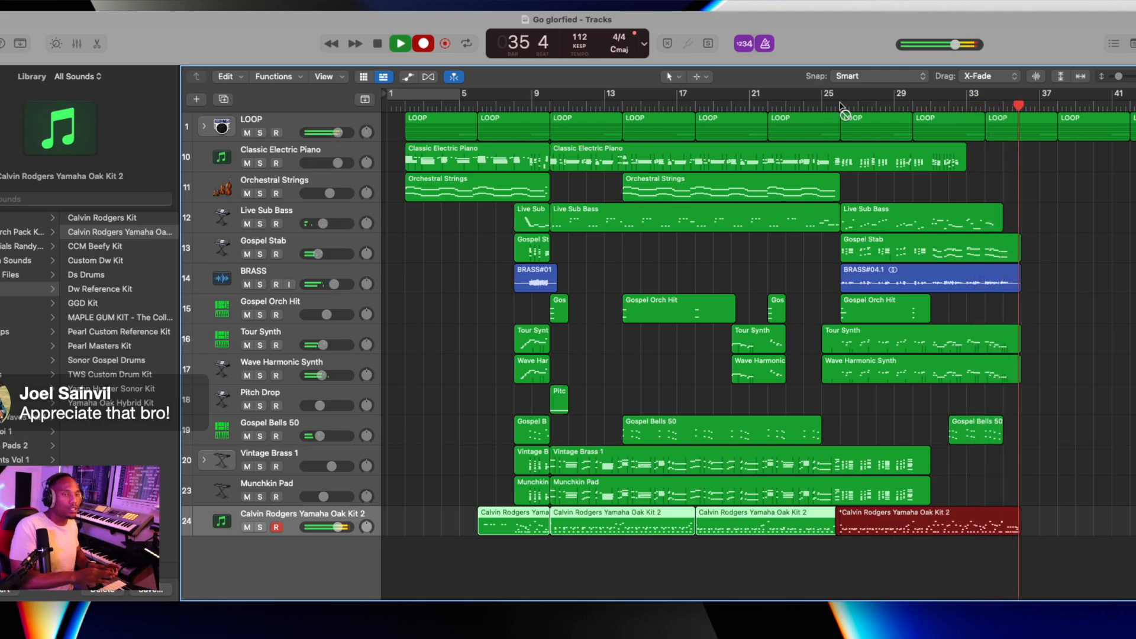
pyautogui.press('space')
pyautogui.press('e')
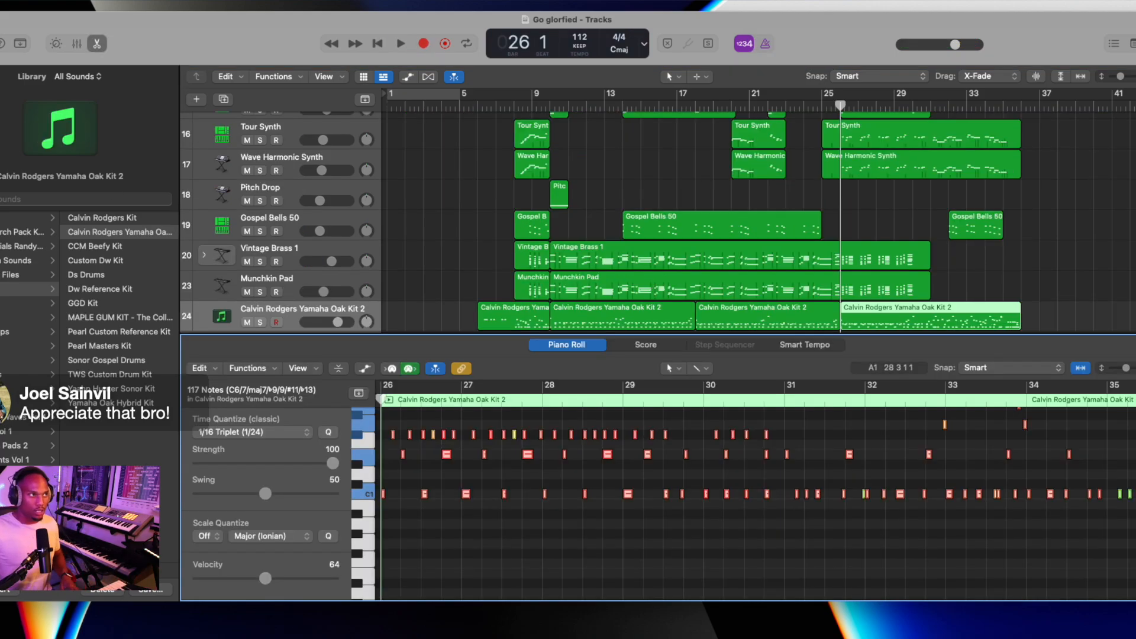
pyautogui.click(91, 46)
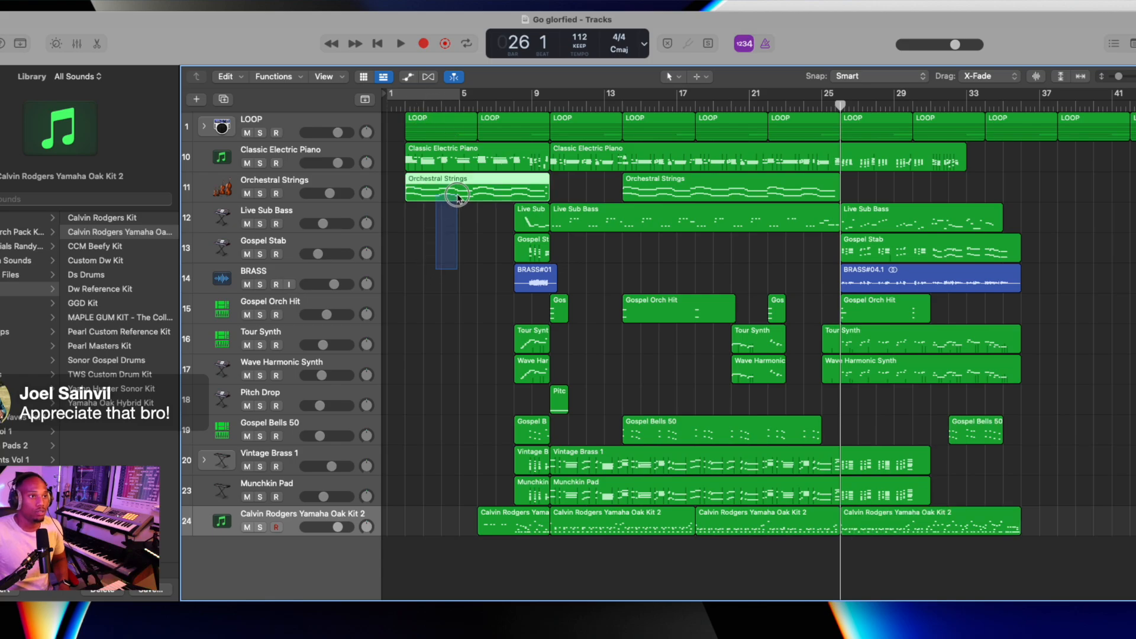
# Select the regions of the section starting at bar 10 and play back the arrangement from there.
pyautogui.moveTo(394, 125); pyautogui.dragTo(539, 545)
pyautogui.moveTo(604, 590); pyautogui.dragTo(597, 101)
pyautogui.click(555, 108)
pyautogui.click(552, 106)
pyautogui.press('space')
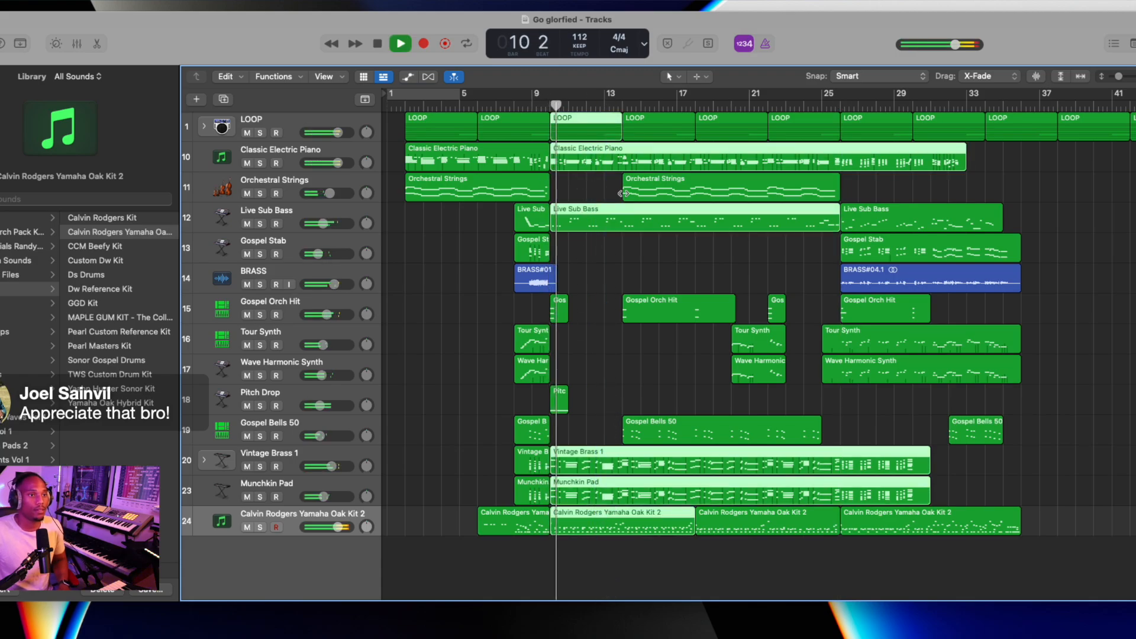
# Play back the transition at bar 26 briefly, then stop playback.
pyautogui.press('space')
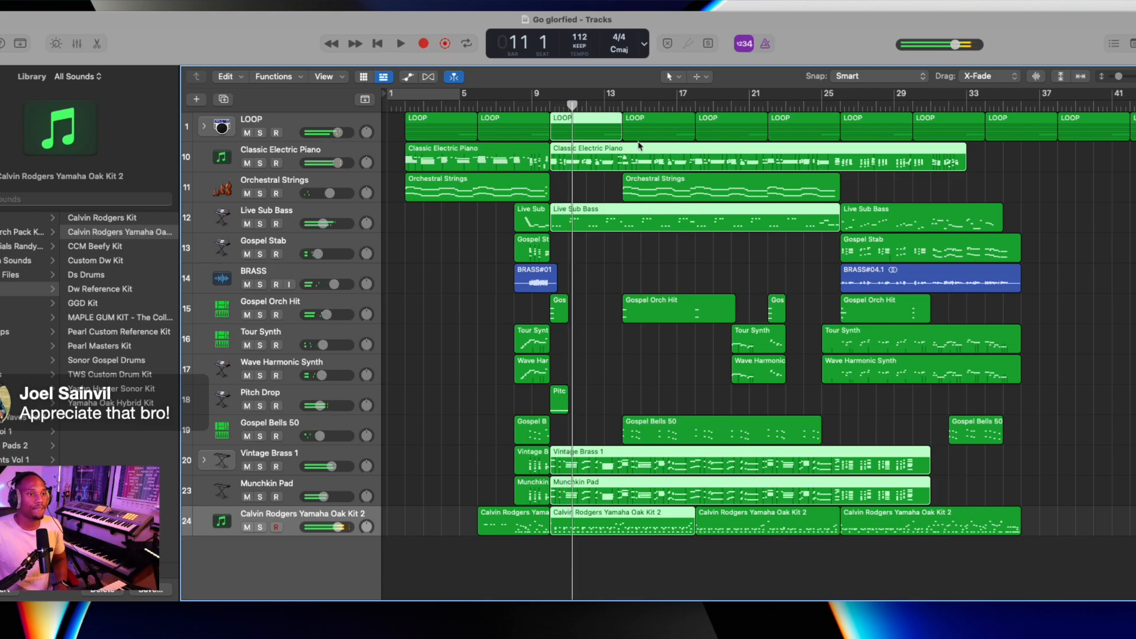
pyautogui.click(842, 108)
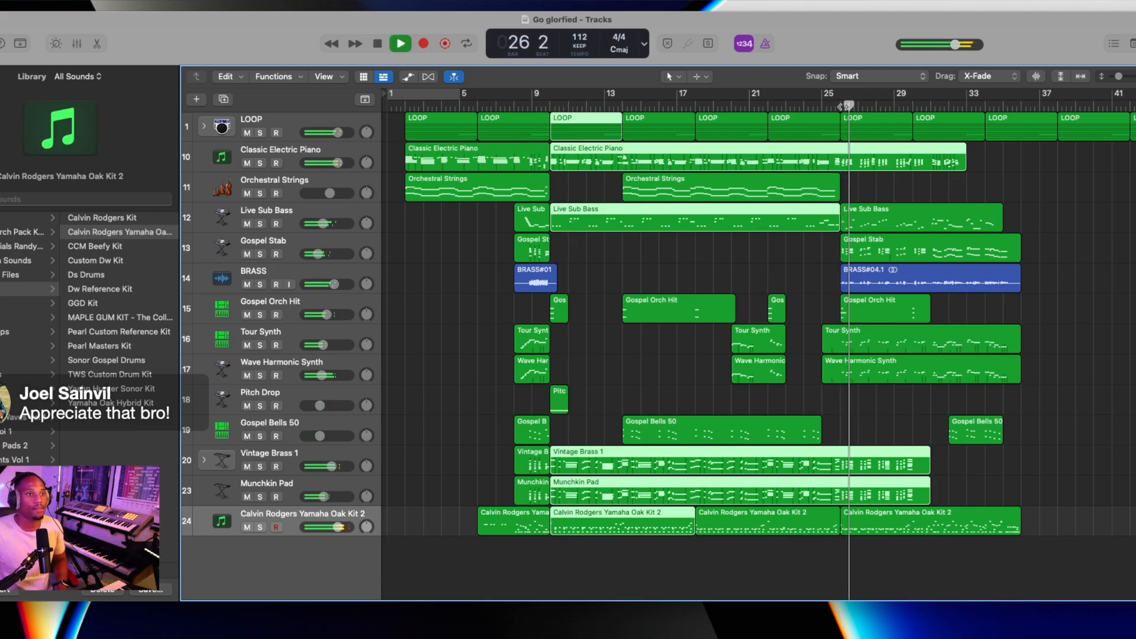
pyautogui.press('space')
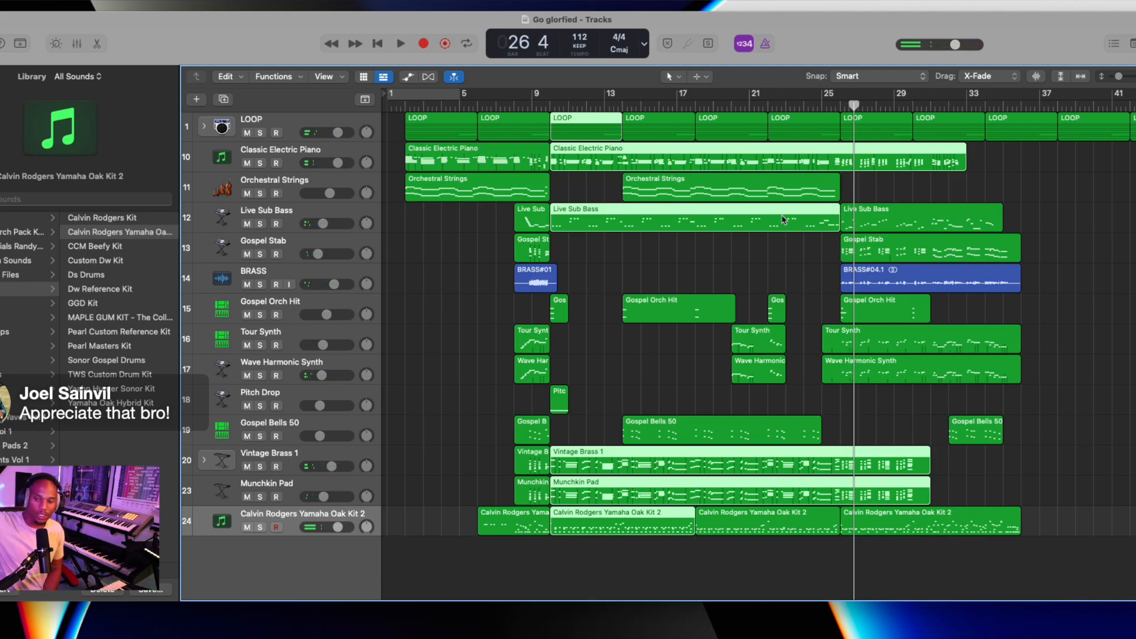
# Record a new chord part on the Classic Electric Piano track from bar 36 to bar 40.
pyautogui.hscroll(10, 764, 210)
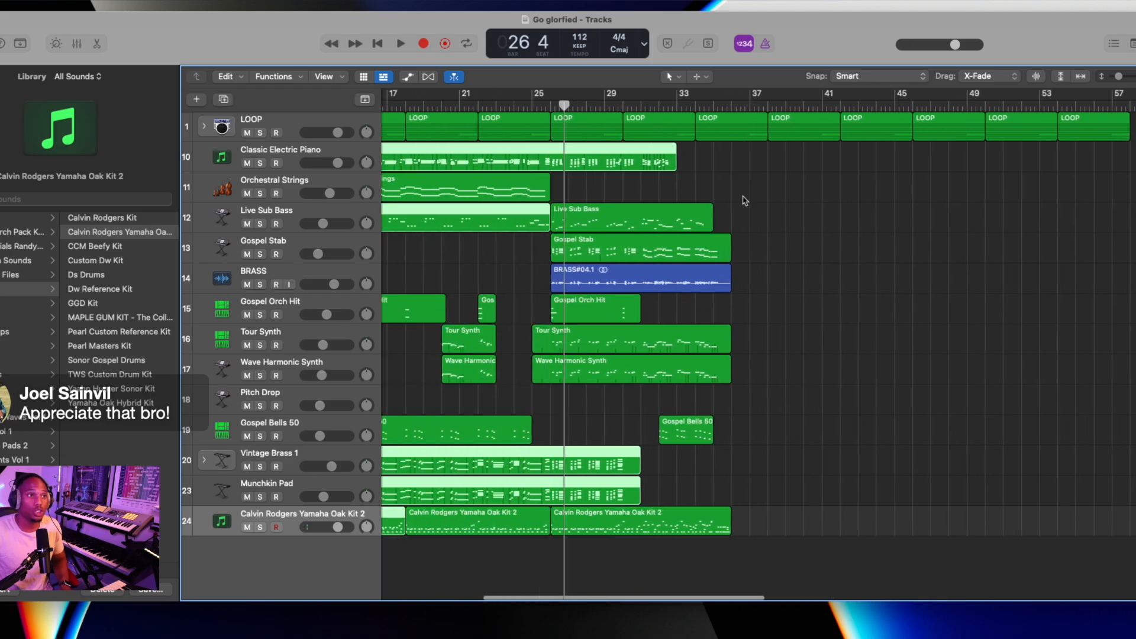
pyautogui.click(730, 106)
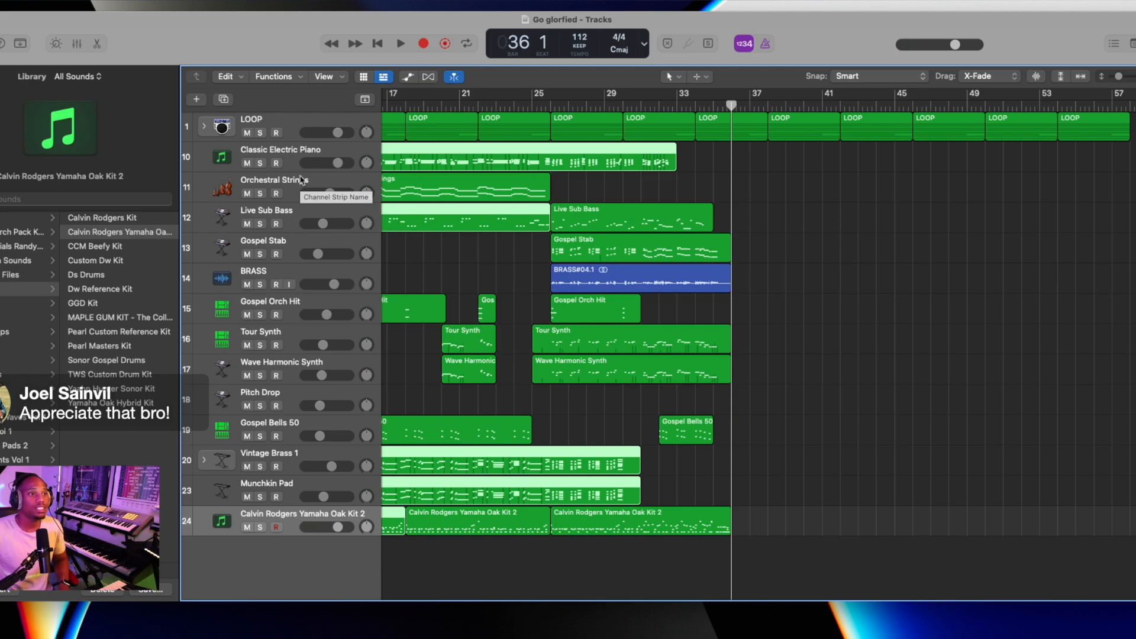
pyautogui.click(302, 157)
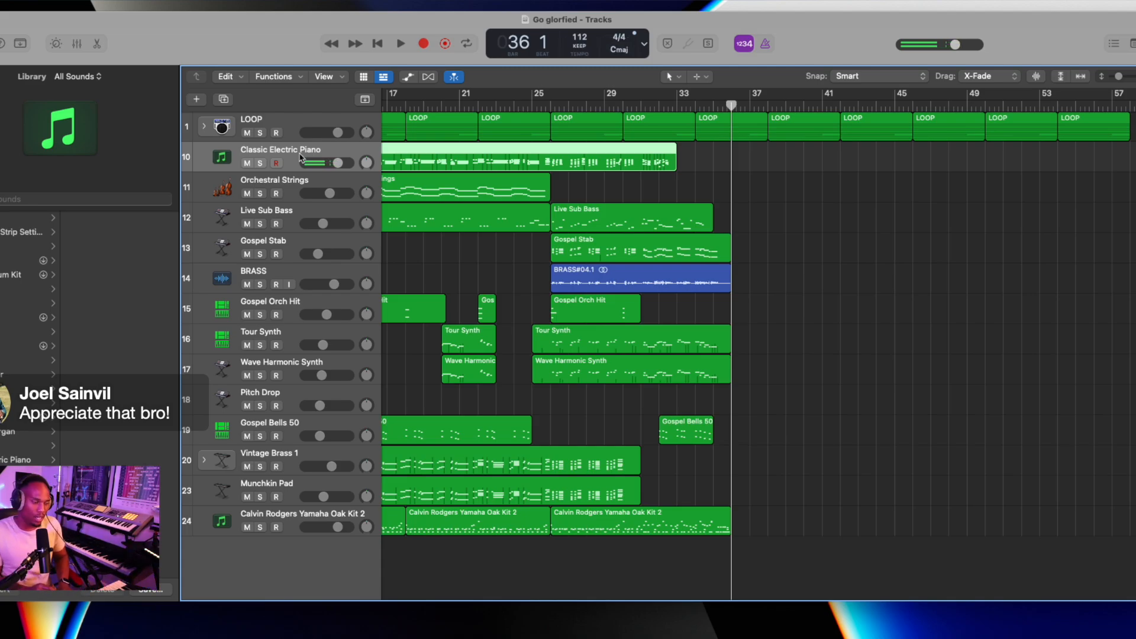
pyautogui.press('r')
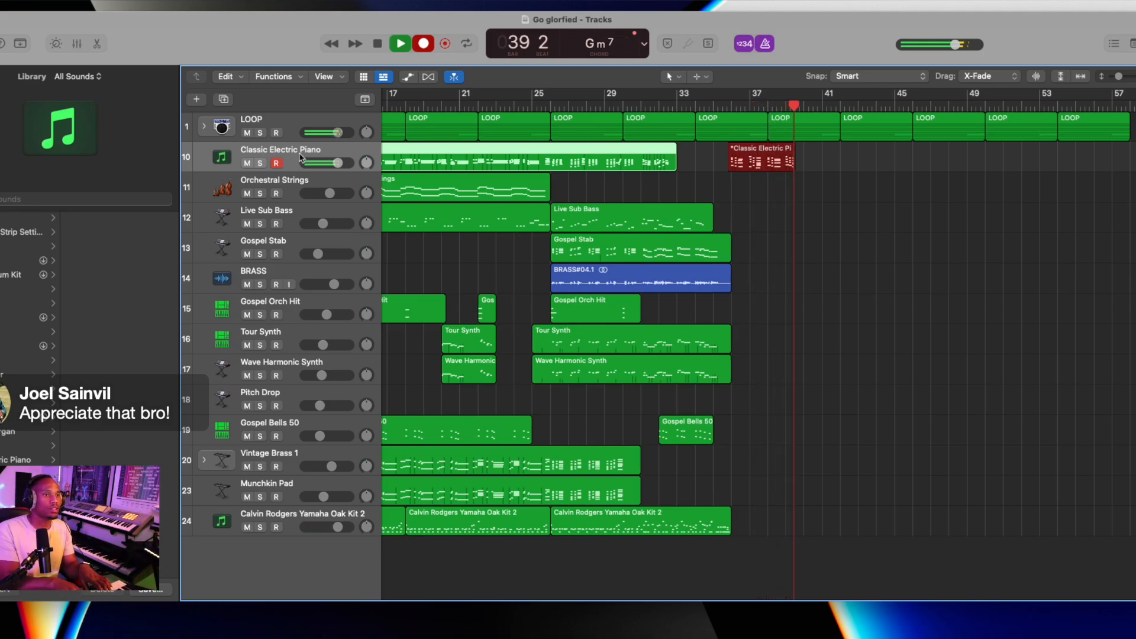
pyautogui.press('space')
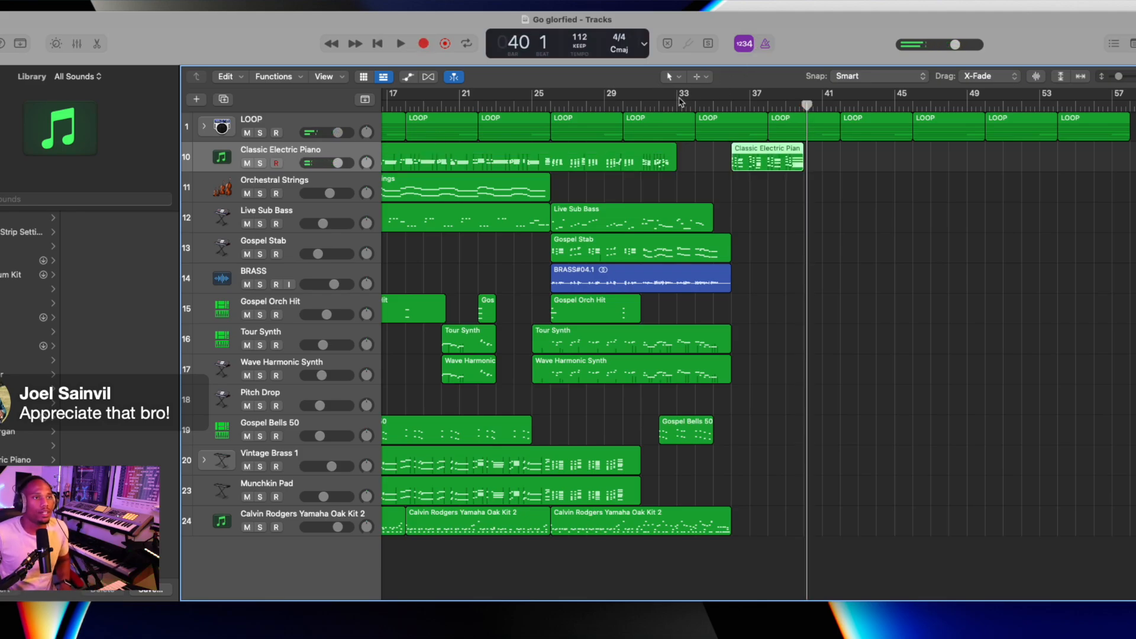
# Play back the lead-in to bar 36, check all notes of the new Classic Electric Piano region in the Piano Roll, and close the editor.
pyautogui.doubleClick(660, 107)
pyautogui.scroll(10, 732, 178)
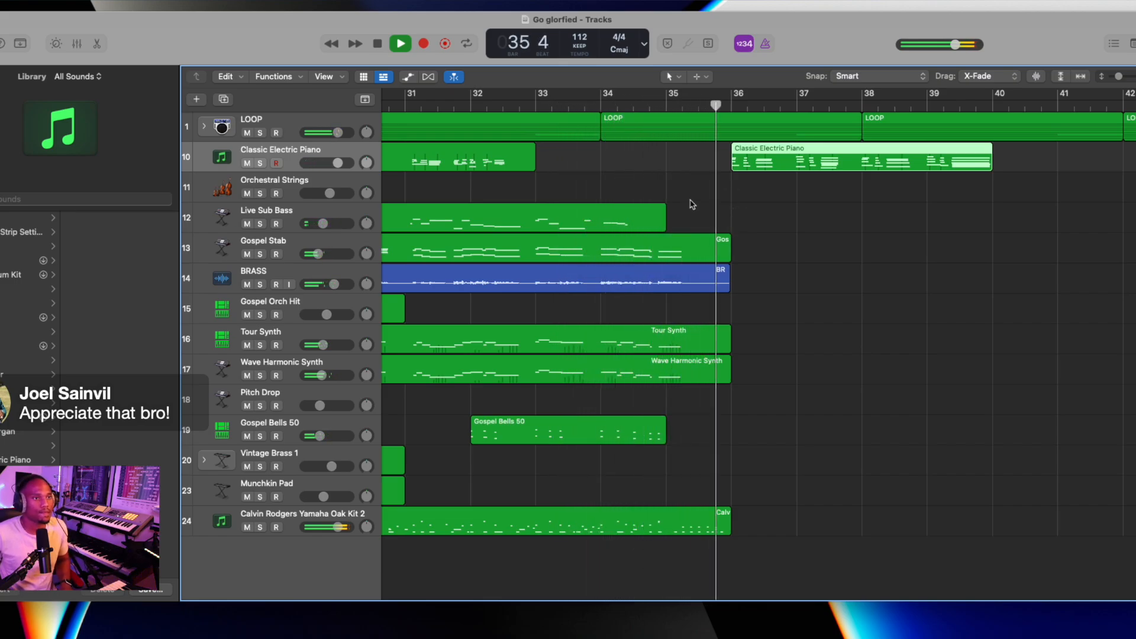
pyautogui.doubleClick(778, 164)
pyautogui.press('super+a')
pyautogui.press('space')
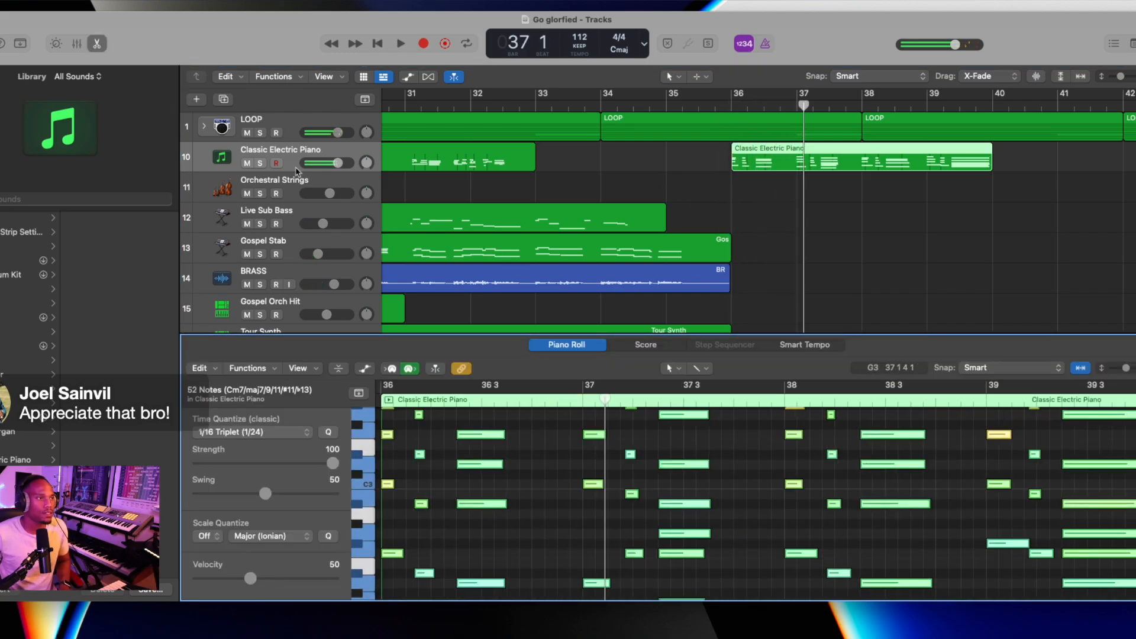
pyautogui.click(98, 43)
pyautogui.click(302, 213)
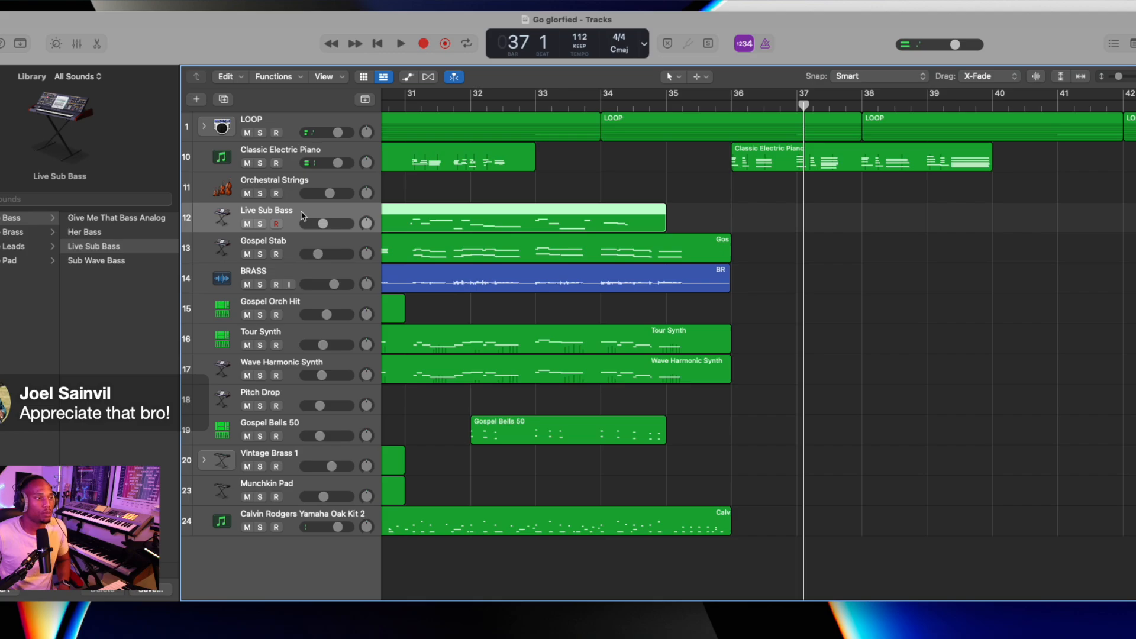
pyautogui.press('r')
pyautogui.press('space')
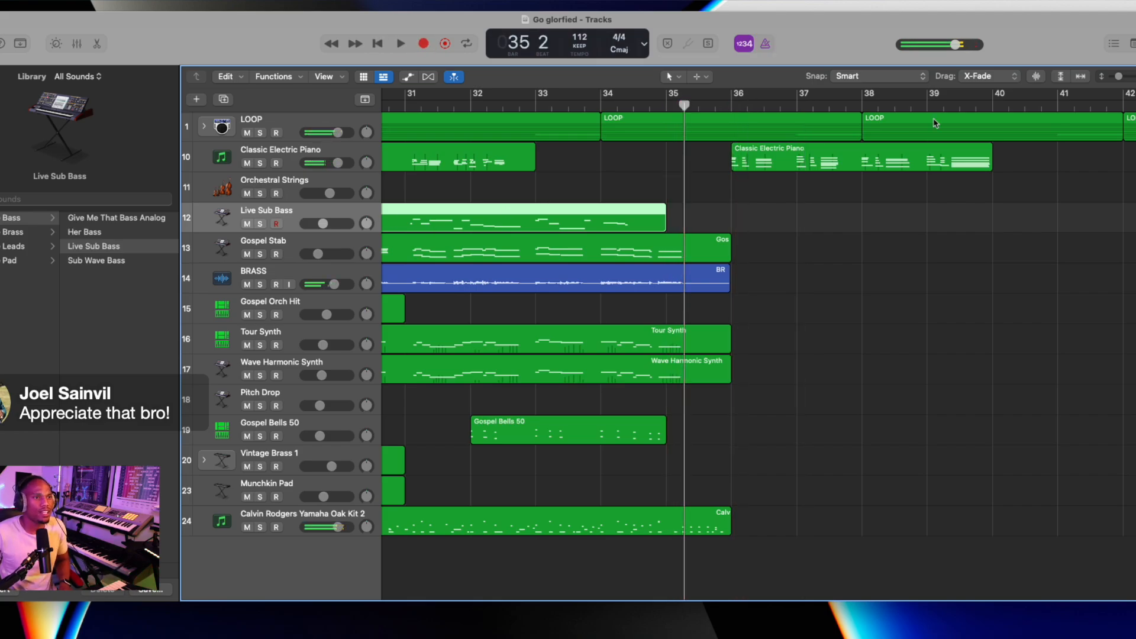
# Try quantizing the notes of the Classic Electric Piano region at bar 36 to 1/16 Triplet, audition them, and undo the quantize.
pyautogui.doubleClick(803, 171)
pyautogui.click(803, 170)
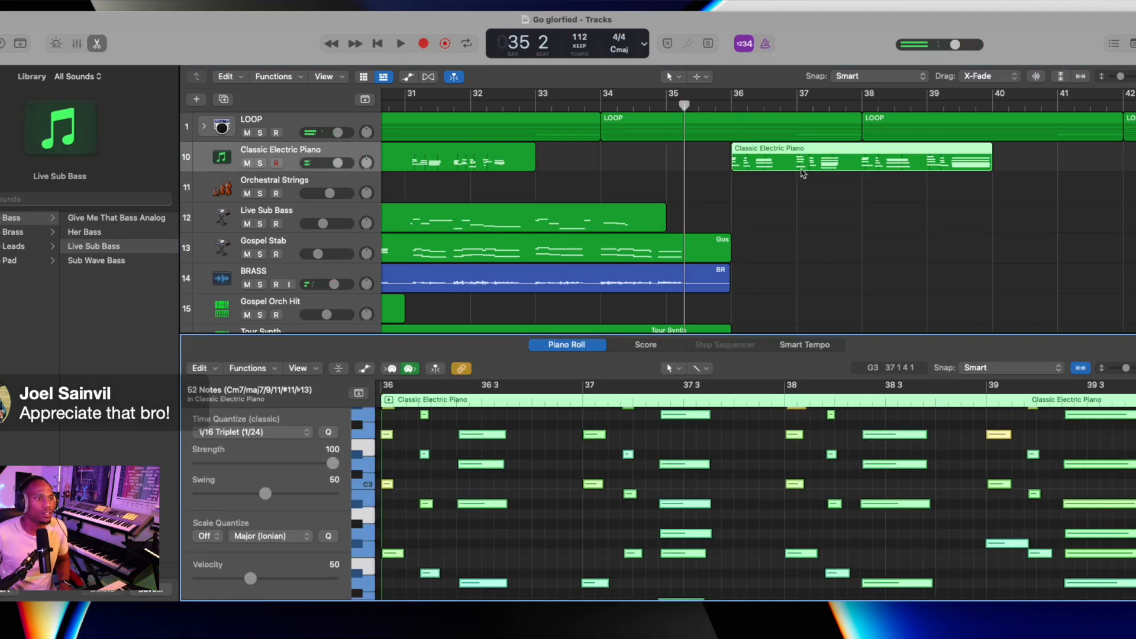
pyautogui.press('space')
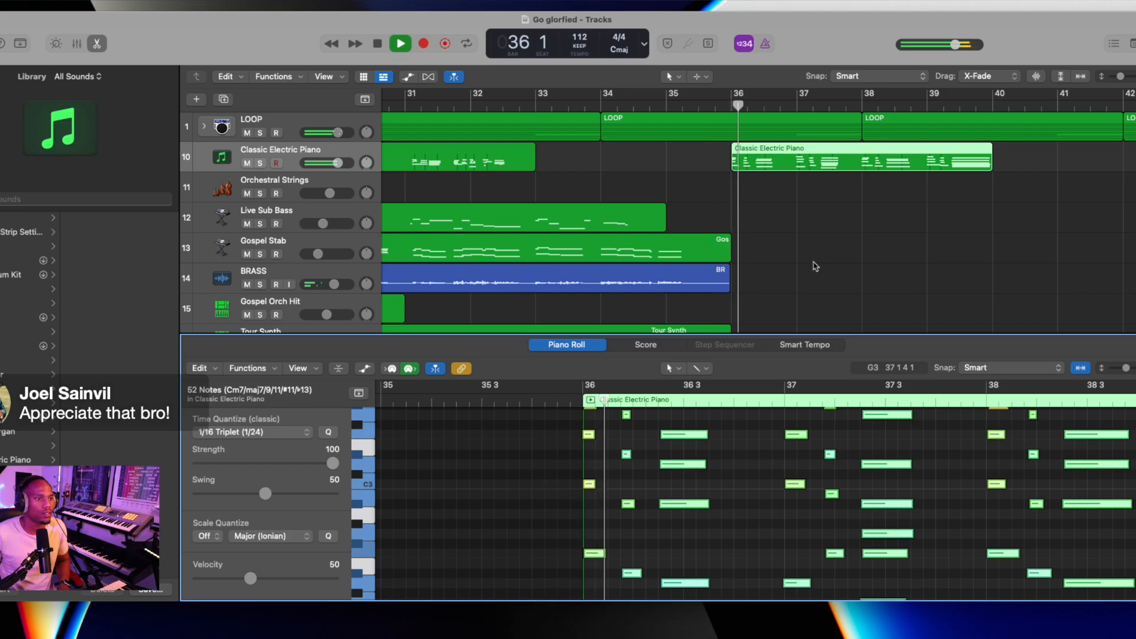
pyautogui.press('q')
pyautogui.hscroll(1, 414, 428)
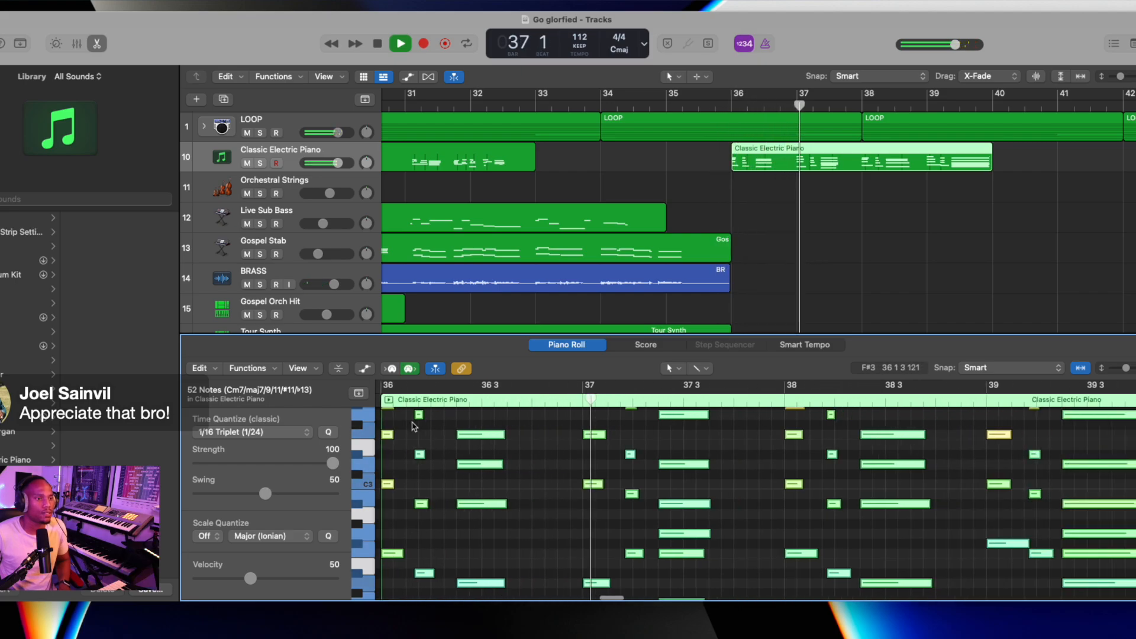
pyautogui.press('space')
pyautogui.click(382, 406)
pyautogui.press('space')
pyautogui.press('space')
pyautogui.press('super+z')
pyautogui.click(382, 408)
pyautogui.press('space')
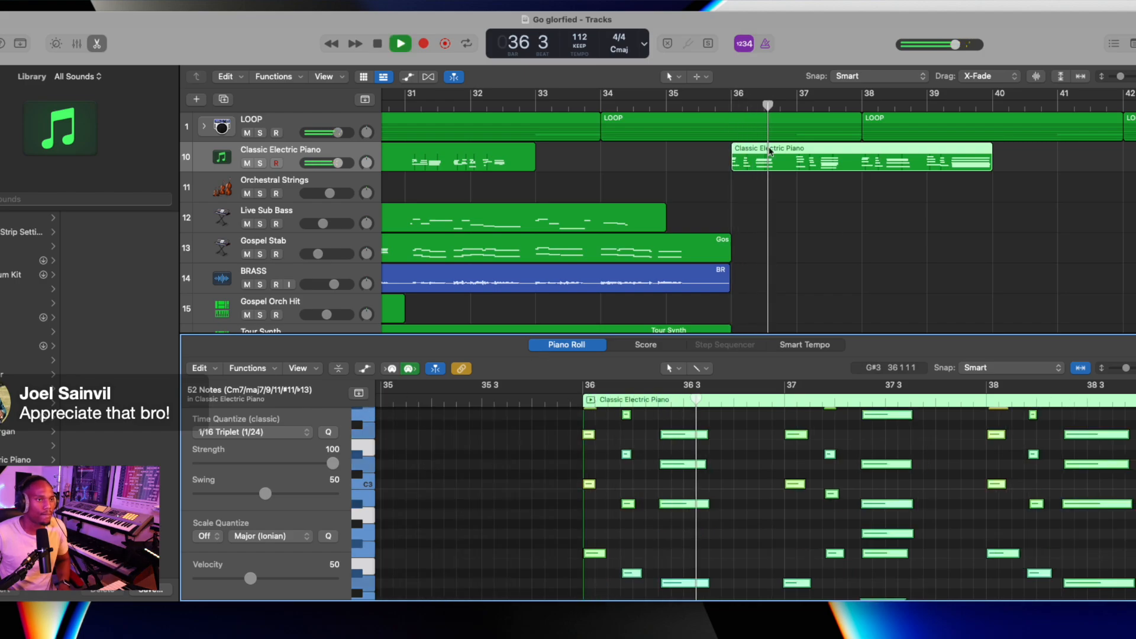
# Record a bass line on the Live Sub Bass track from bar 36 to bar 40.
pyautogui.click(290, 222)
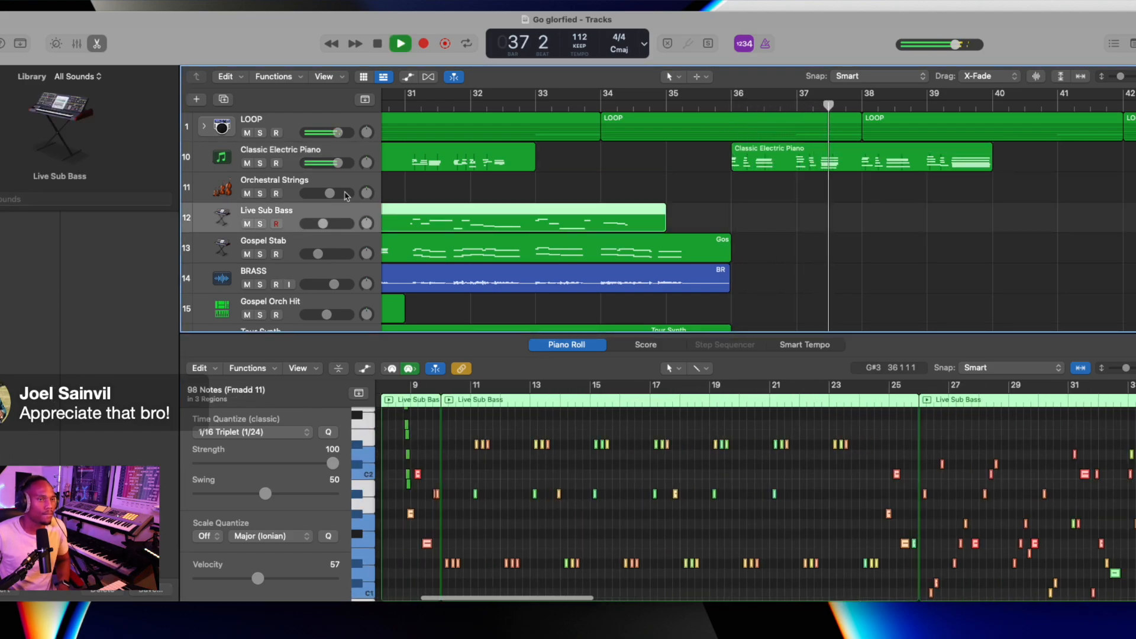
pyautogui.press('space')
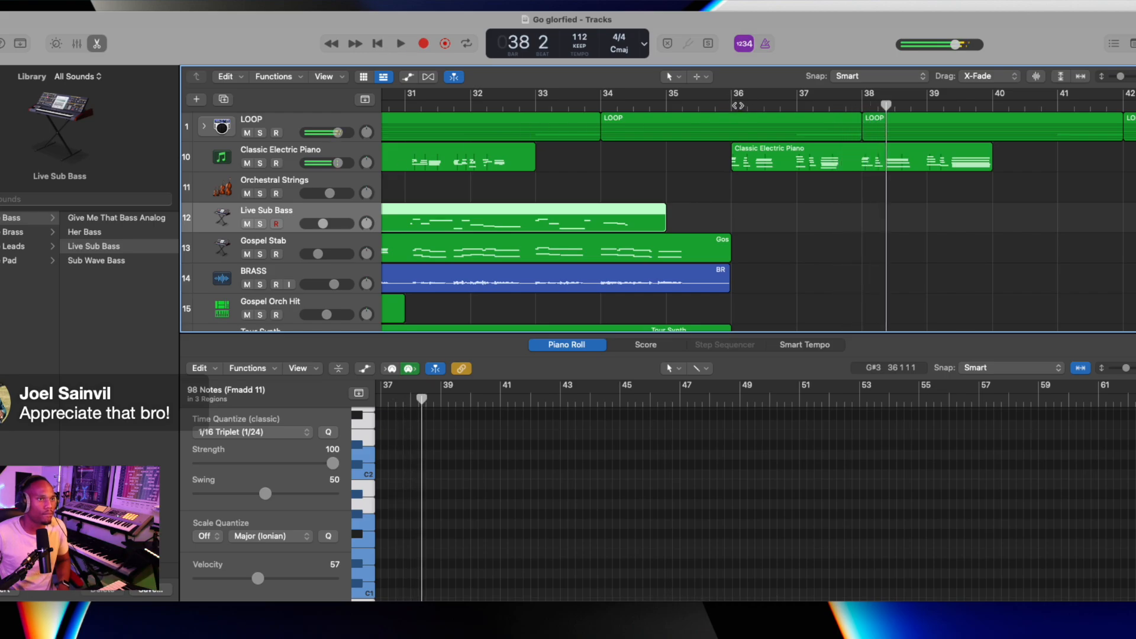
pyautogui.click(738, 105)
pyautogui.press('r')
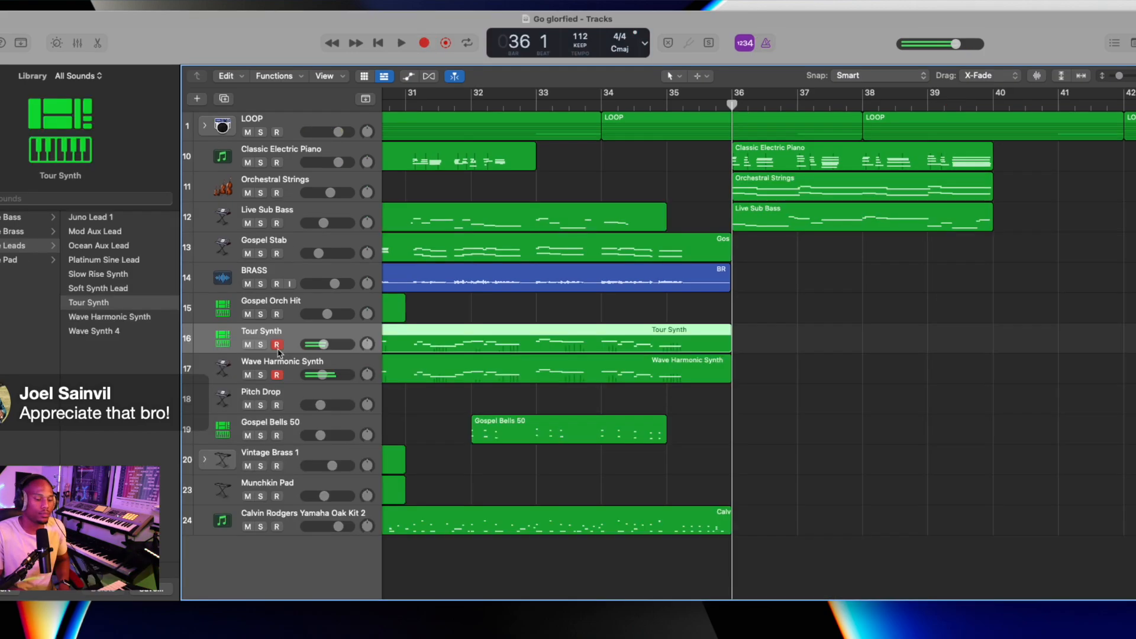
# Record a layered line on the armed Tour Synth and Wave Harmonic Synth tracks from bar 36 to bar 40.
pyautogui.press('r')
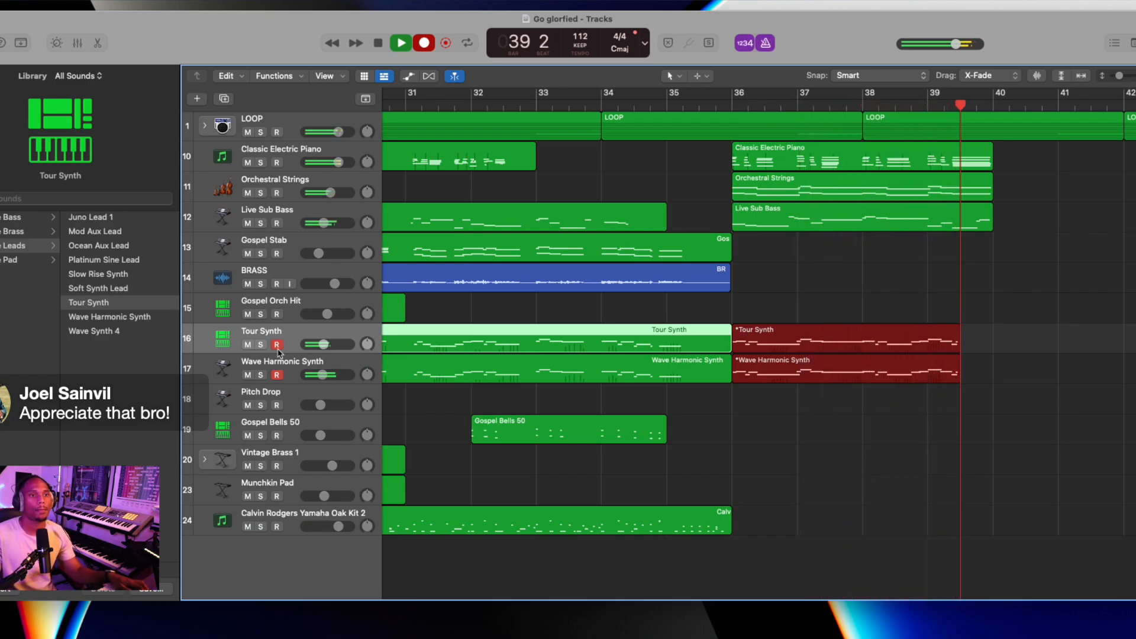
pyautogui.press('space')
# Disarm the Tour Synth and Wave Harmonic Synth tracks and record a bell part on Gospel Bells 50 from bar 36 to bar 40.
pyautogui.click(737, 99)
pyautogui.click(294, 439)
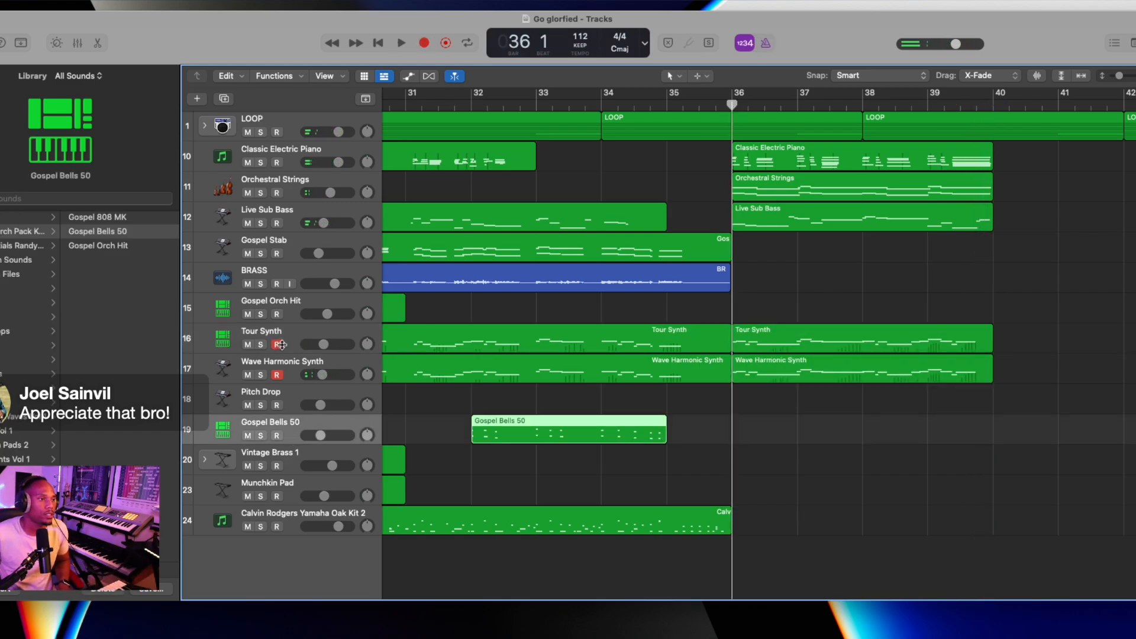
pyautogui.click(278, 376)
pyautogui.press('r')
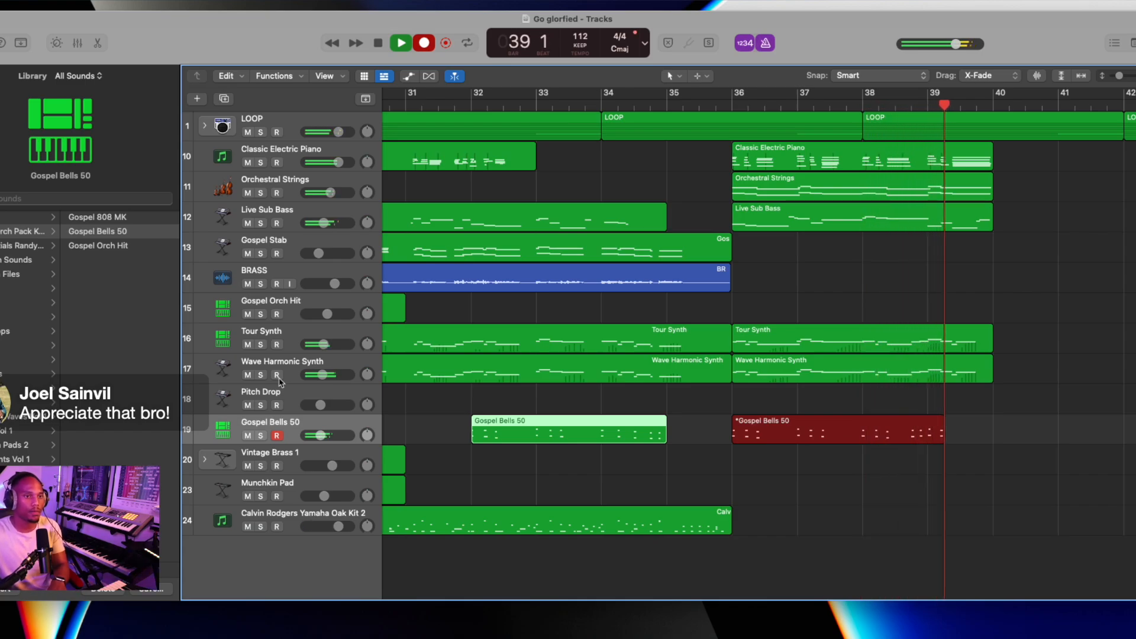
pyautogui.press('space')
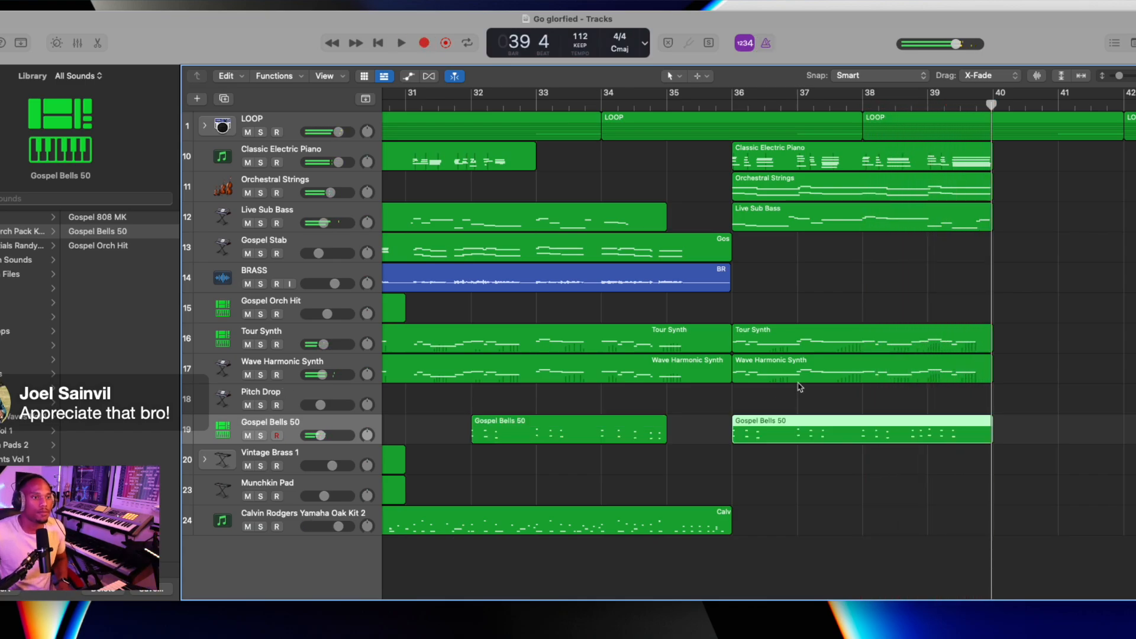
# Check the new Gospel Bells 50 notes in the Piano Roll, close the editor, and play back the section from bar 36.
pyautogui.doubleClick(765, 423)
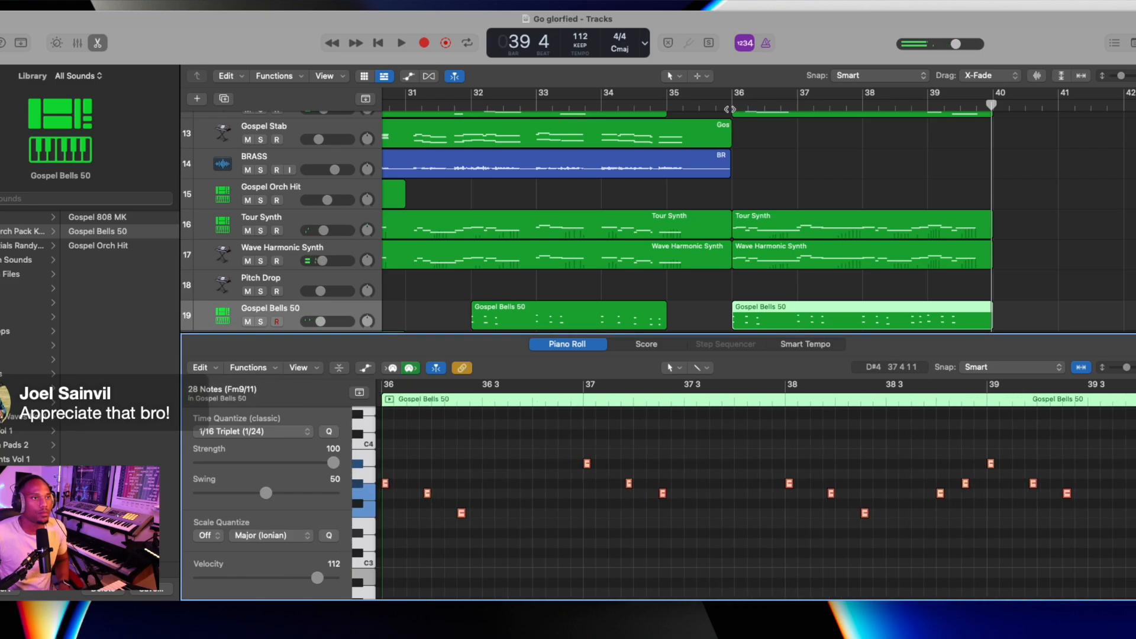
pyautogui.click(730, 110)
pyautogui.press('space')
pyautogui.click(97, 43)
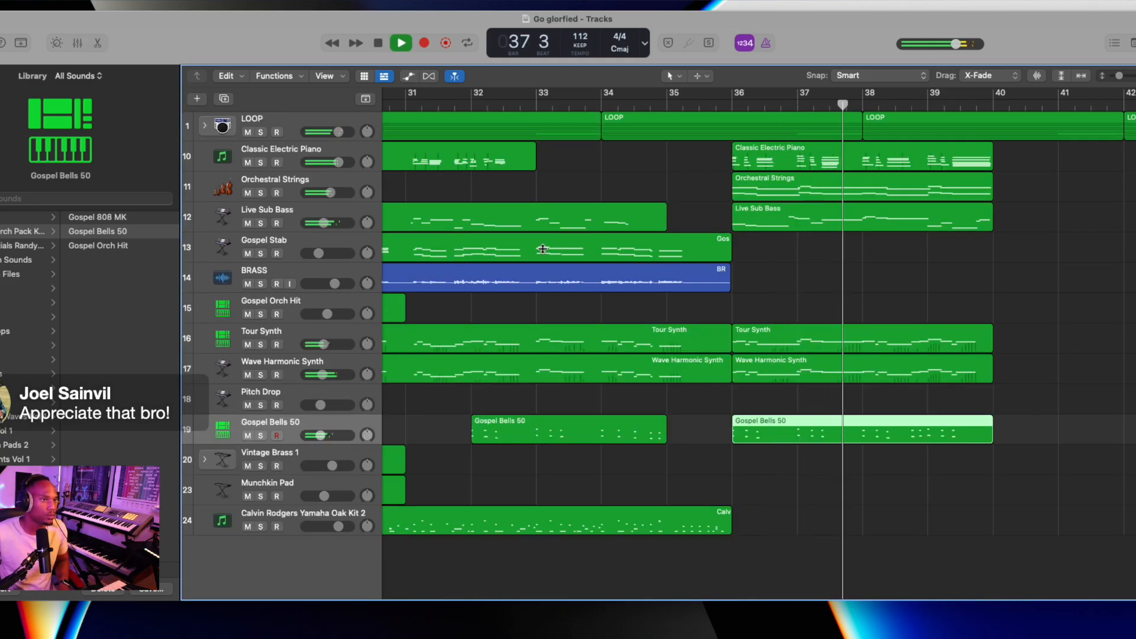
pyautogui.scroll(-5, 542, 250)
pyautogui.scroll(3, 543, 250)
pyautogui.press('space')
# Try a first take on Classic Electric Piano starting at bar 40 and undo it.
pyautogui.click(292, 158)
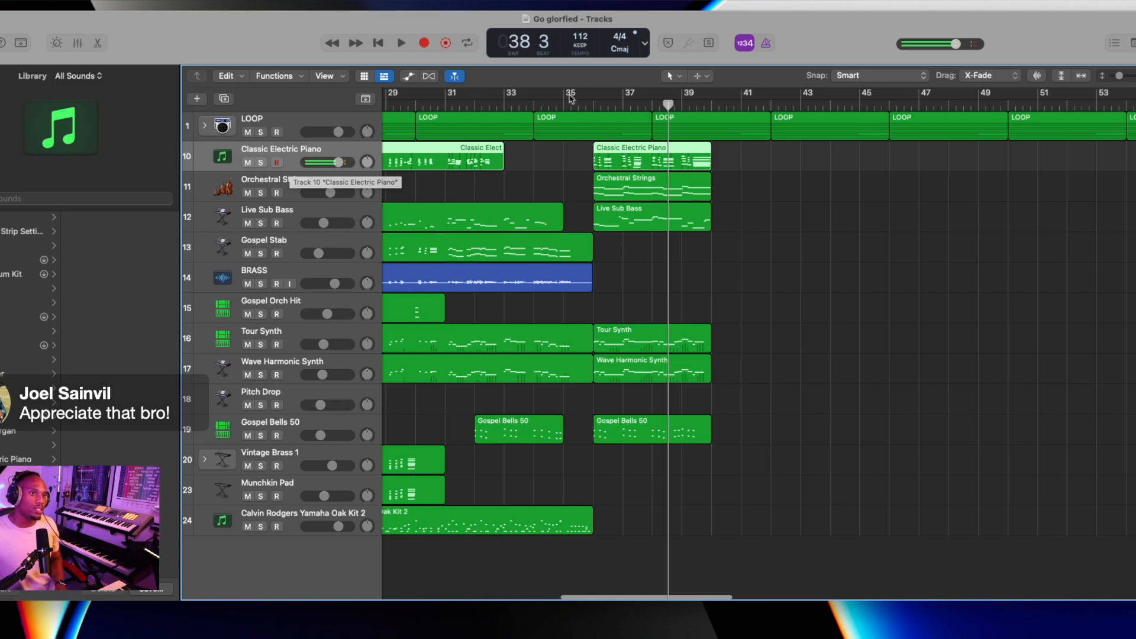
pyautogui.moveTo(719, 105); pyautogui.dragTo(712, 105)
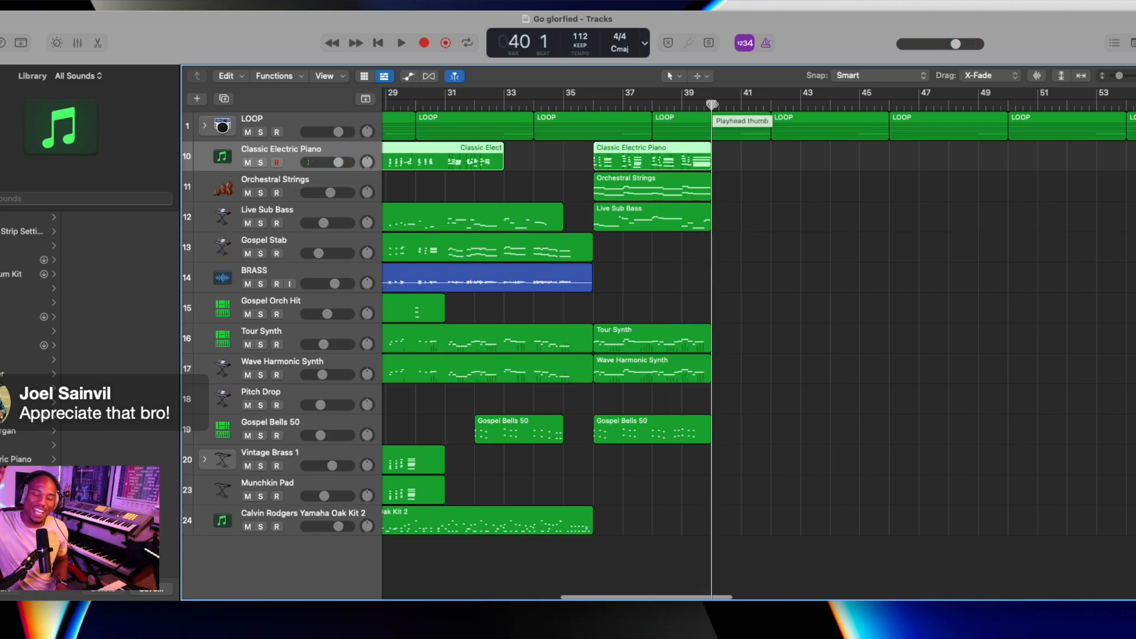
pyautogui.press('space')
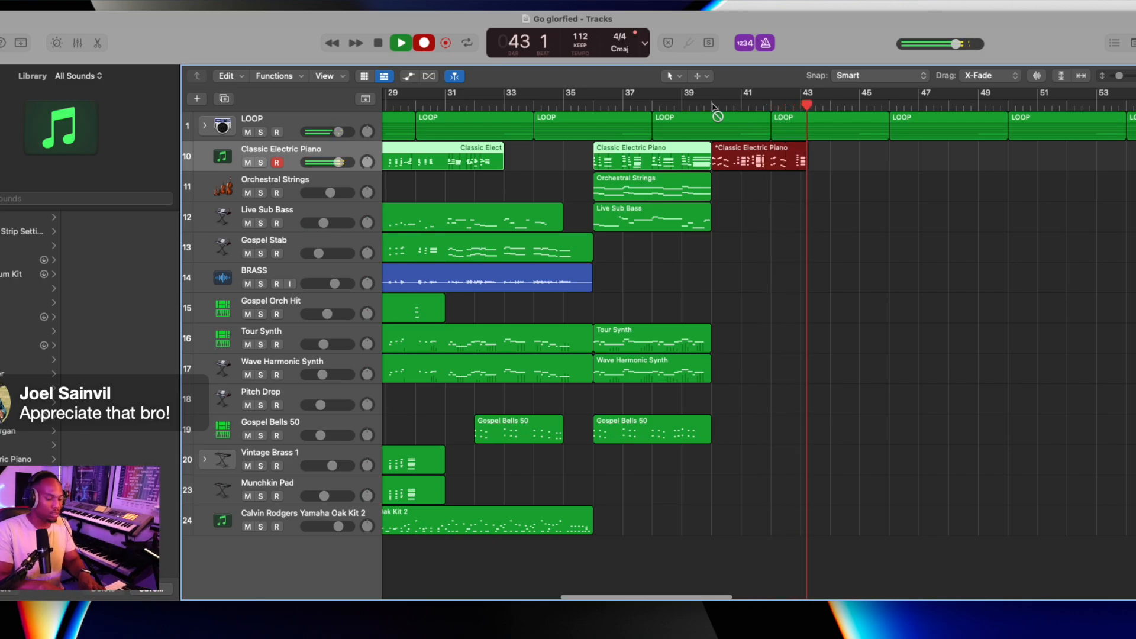
pyautogui.press('space')
pyautogui.press('super+z')
# Record a long Classic Electric Piano part from bar 40 to about bar 64.
pyautogui.click(711, 107)
pyautogui.press('r')
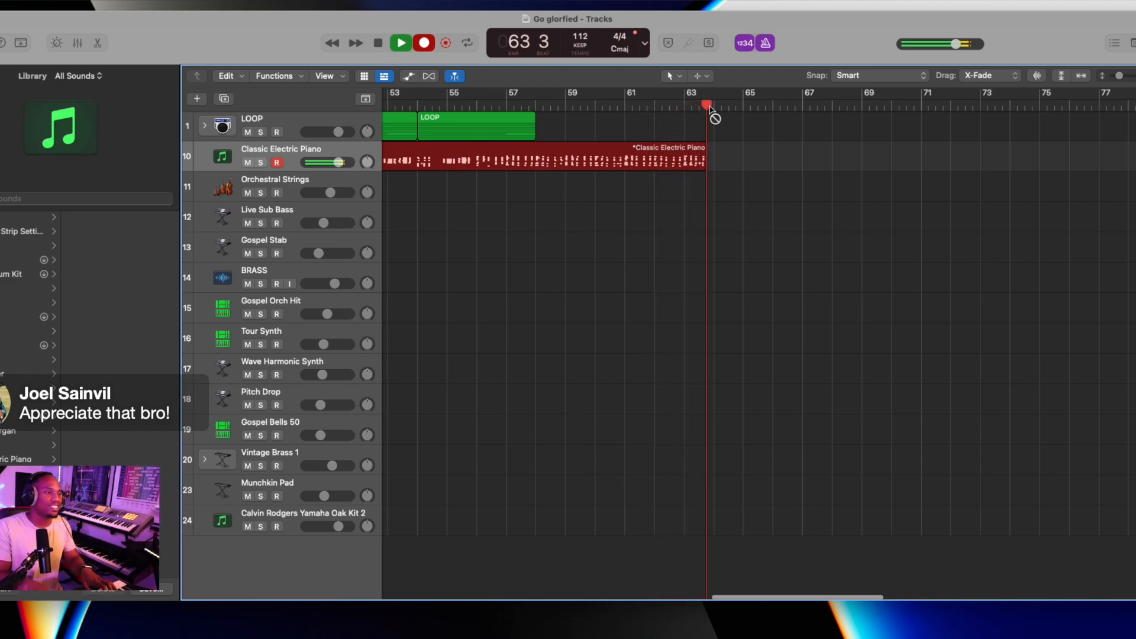
pyautogui.press('space')
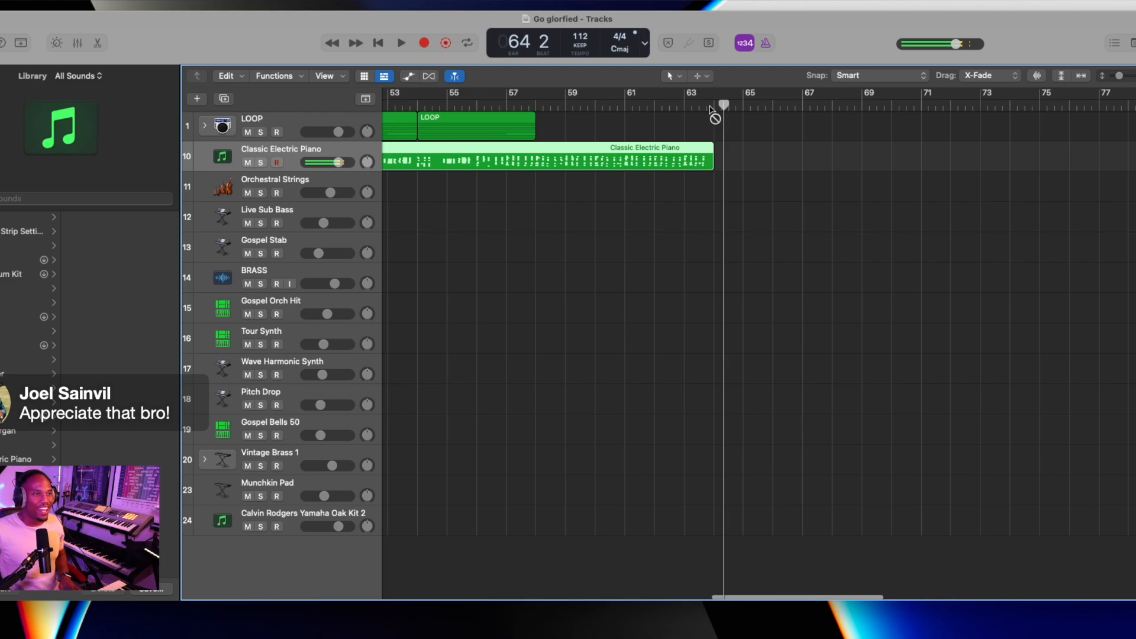
# Copy the last LOOP region and paste it four times on the LOOP track from bar 58 to bar 74.
pyautogui.hscroll(-5, 719, 105)
pyautogui.click(655, 125)
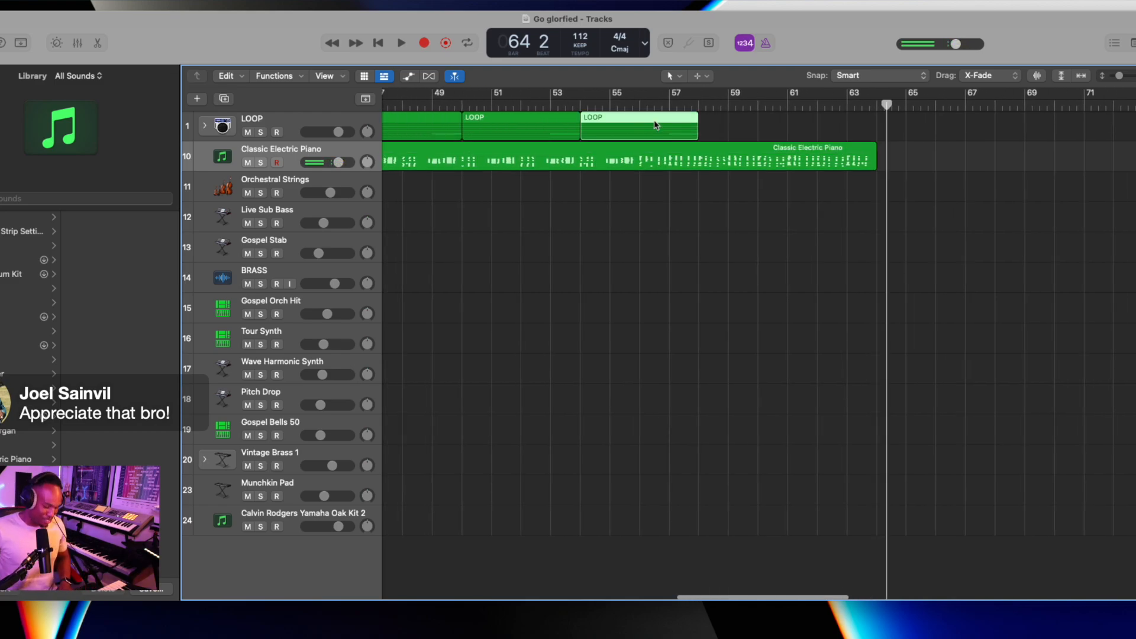
pyautogui.click(703, 105)
pyautogui.click(698, 106)
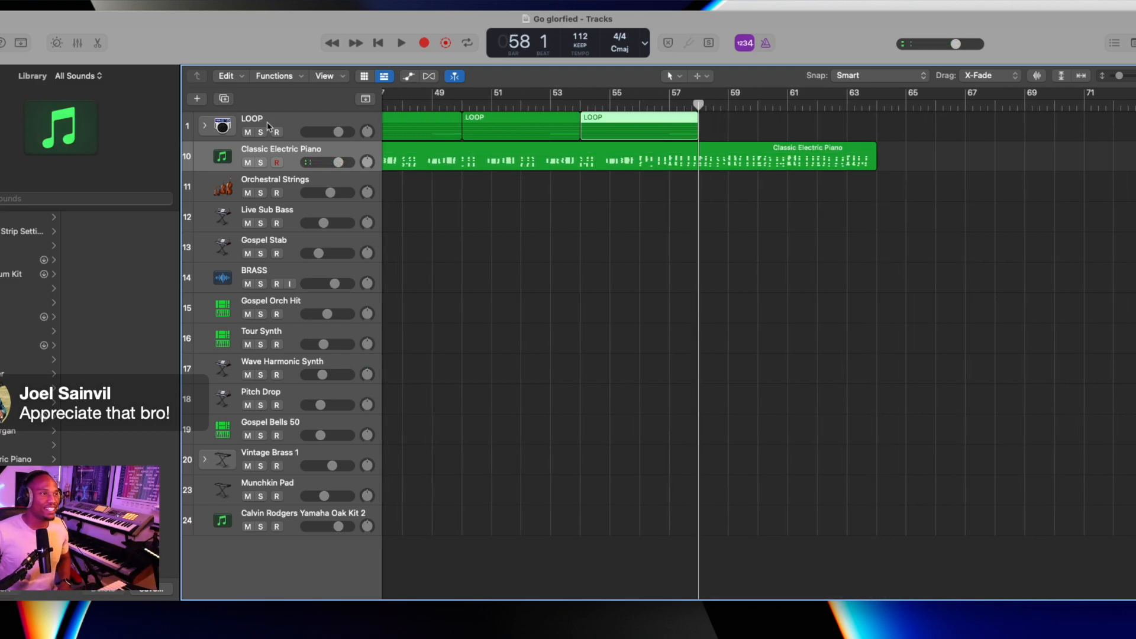
pyautogui.click(293, 122)
pyautogui.press('super+v')
pyautogui.press('super+v')
pyautogui.press('super+v')
pyautogui.press('super+v')
# Play the arrangement from shortly before bar 39 and select the Live Sub Bass track for recording.
pyautogui.hscroll(-15, 597, 122)
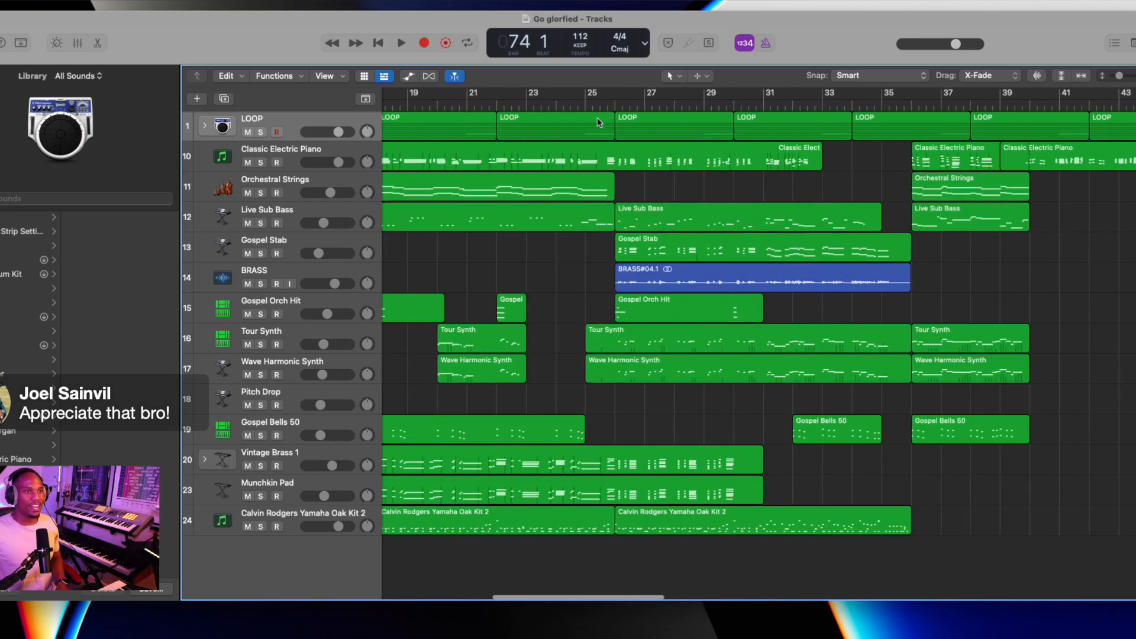
pyautogui.click(992, 111)
pyautogui.press('space')
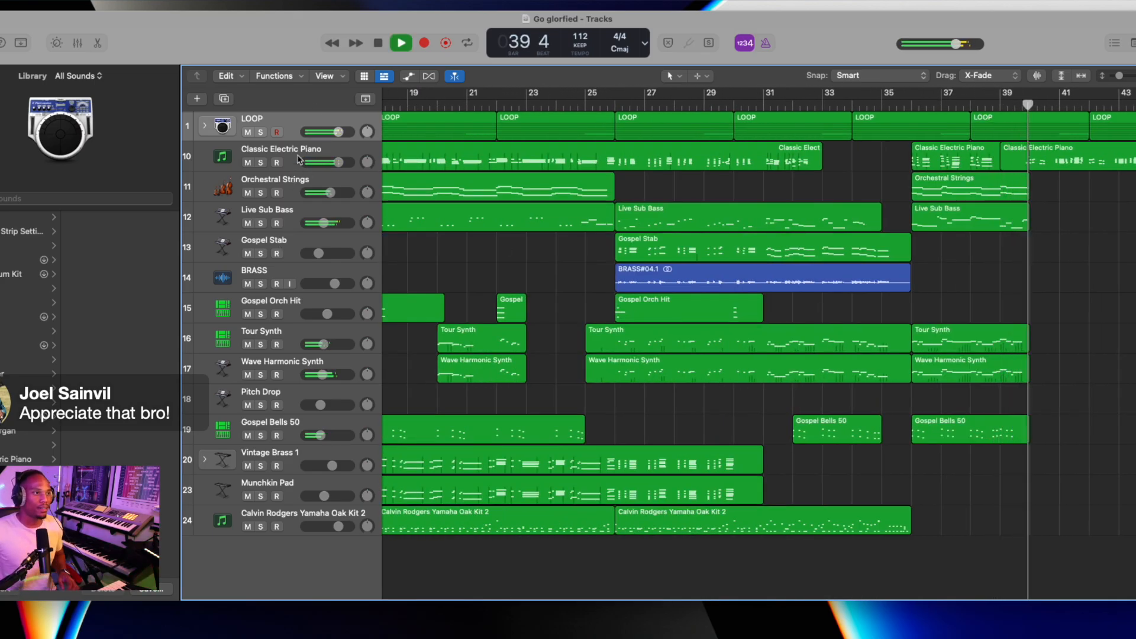
pyautogui.click(292, 218)
# Try a first Live Sub Bass take from bar 40 and undo it.
pyautogui.press('r')
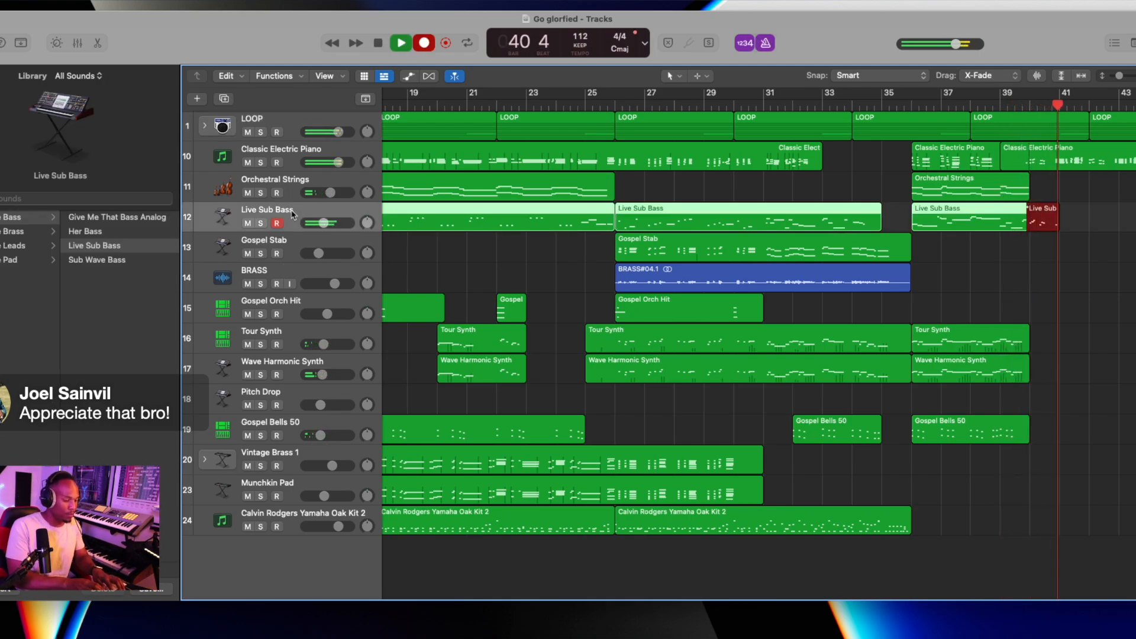
pyautogui.press('space')
pyautogui.press('super+z')
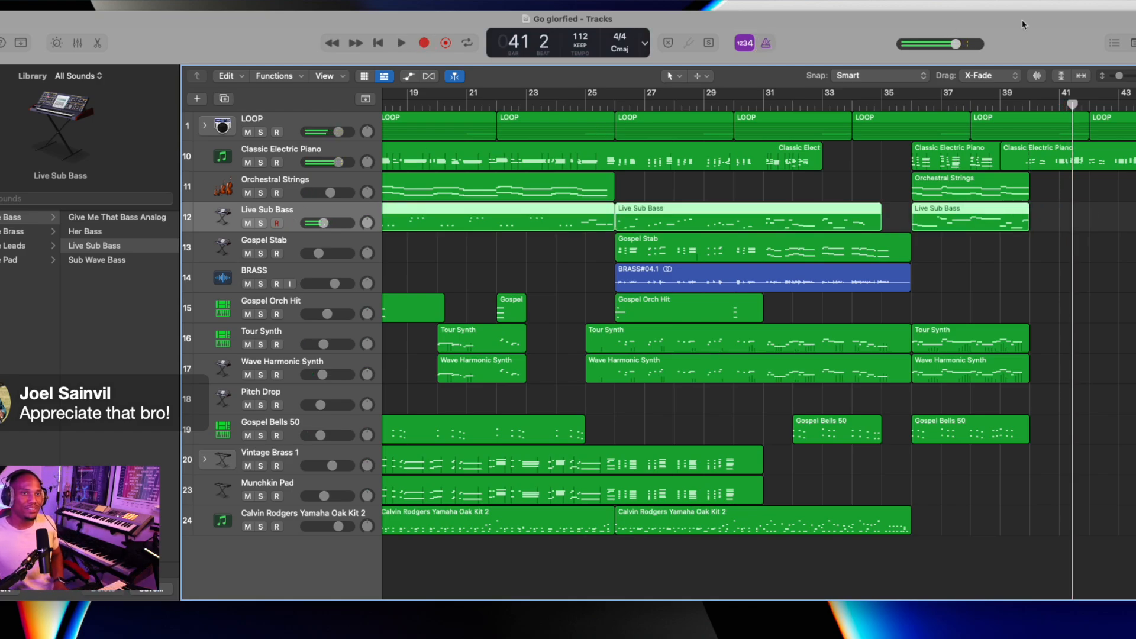
# Try a second Live Sub Bass take from bar 40 to bar 46, inspect its notes in the Piano Roll, and delete it.
pyautogui.press('r')
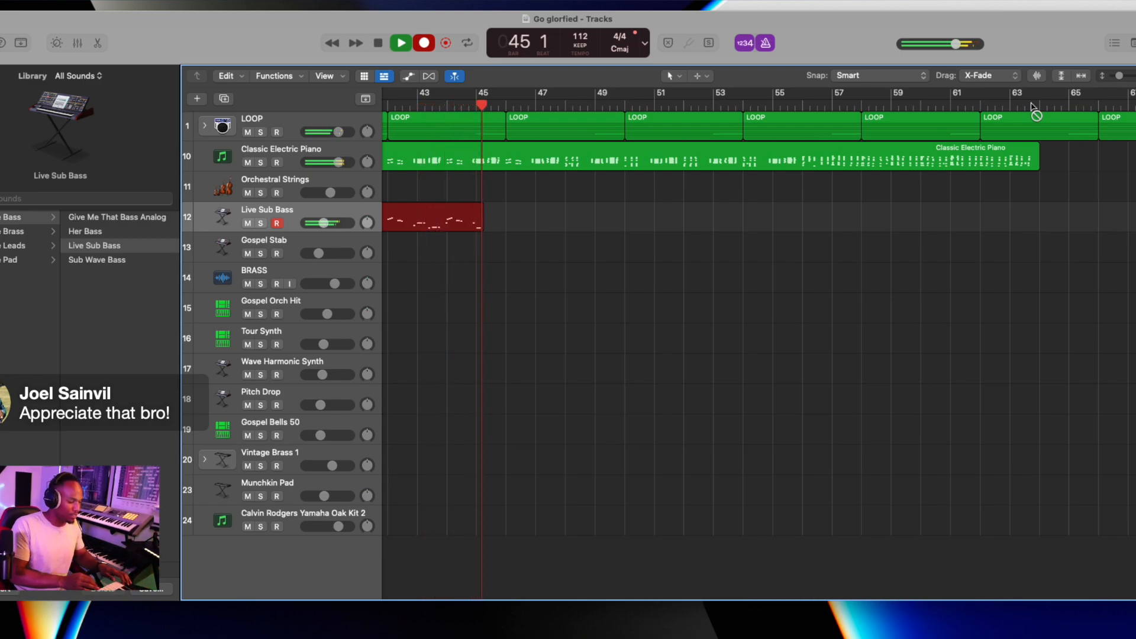
pyautogui.press('space')
pyautogui.click(441, 105)
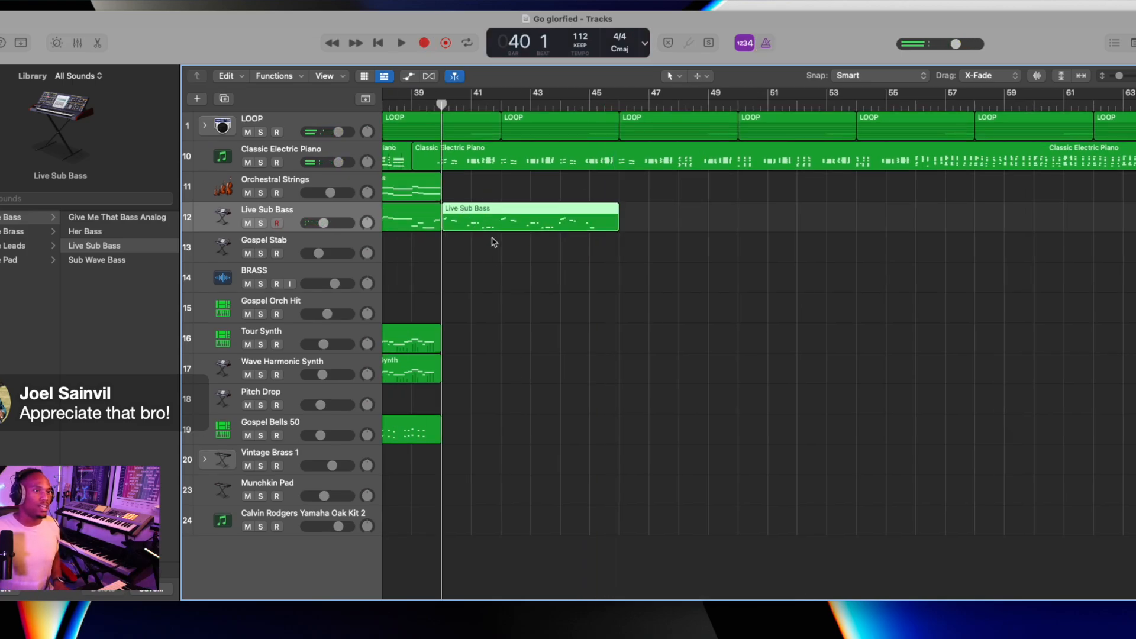
pyautogui.press('p')
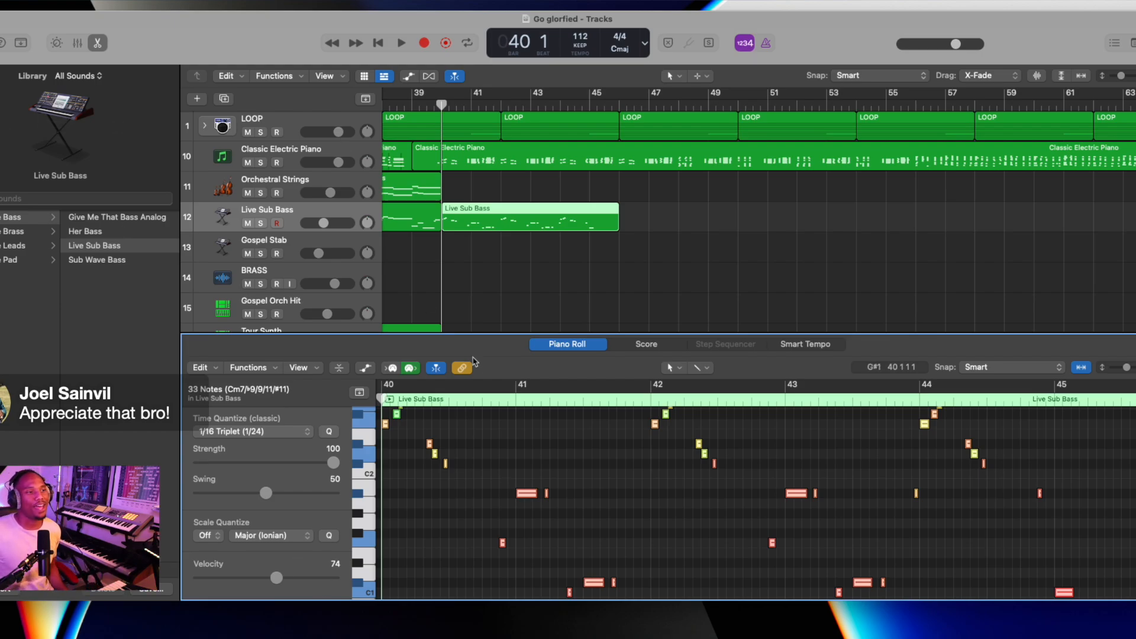
pyautogui.press('Delete')
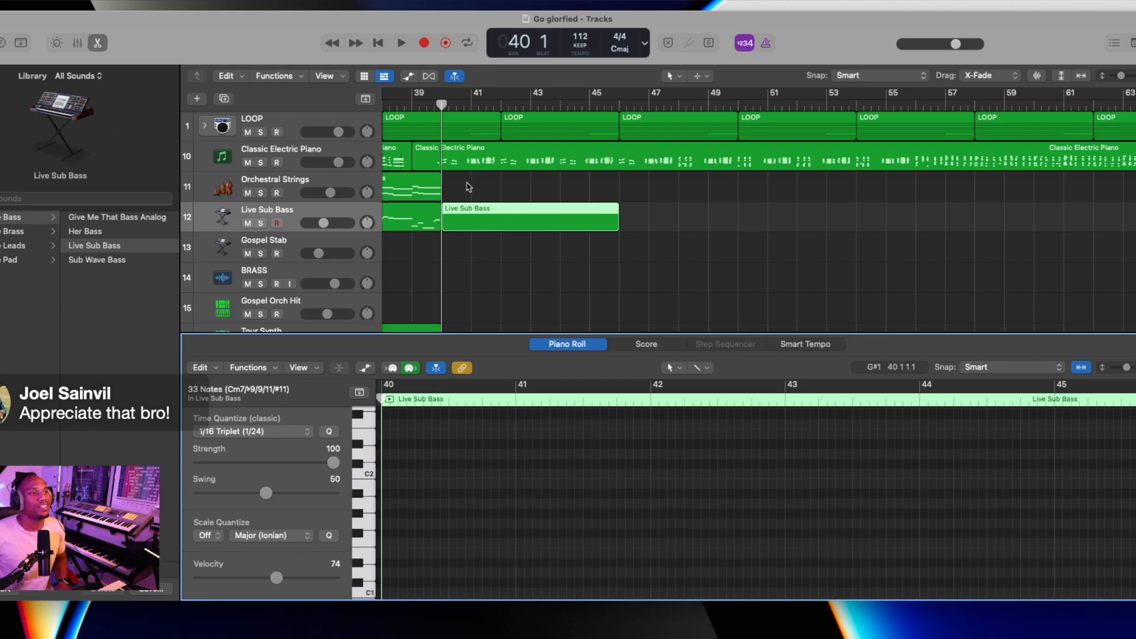
pyautogui.press('Delete')
# Record a Live Sub Bass part from bar 40 to bar 51 and play it back from bar 40.
pyautogui.press('r')
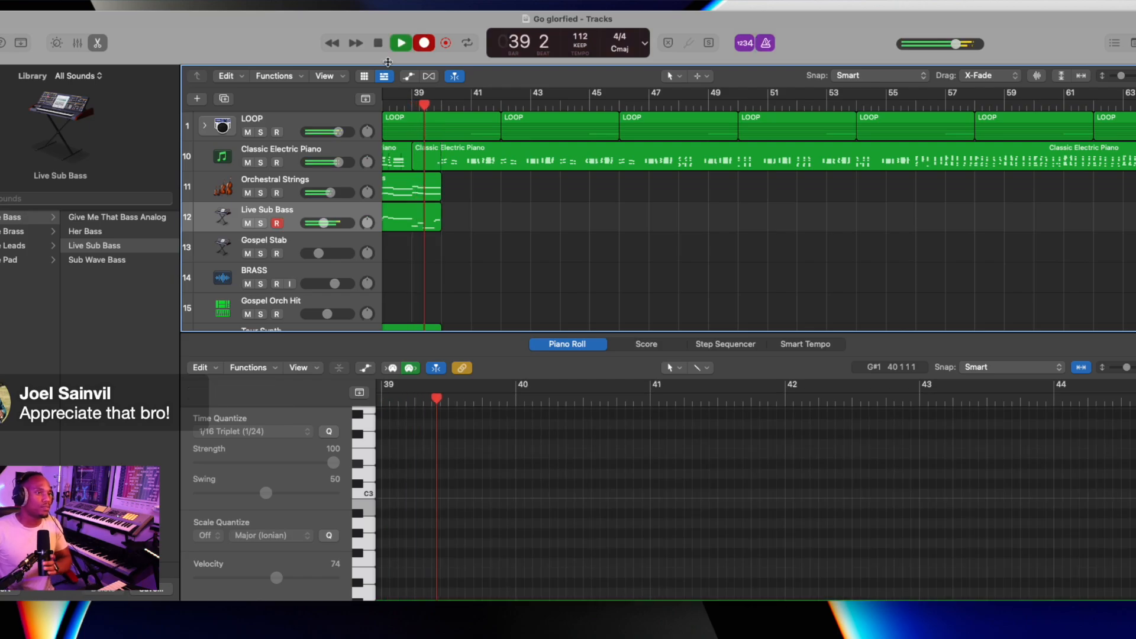
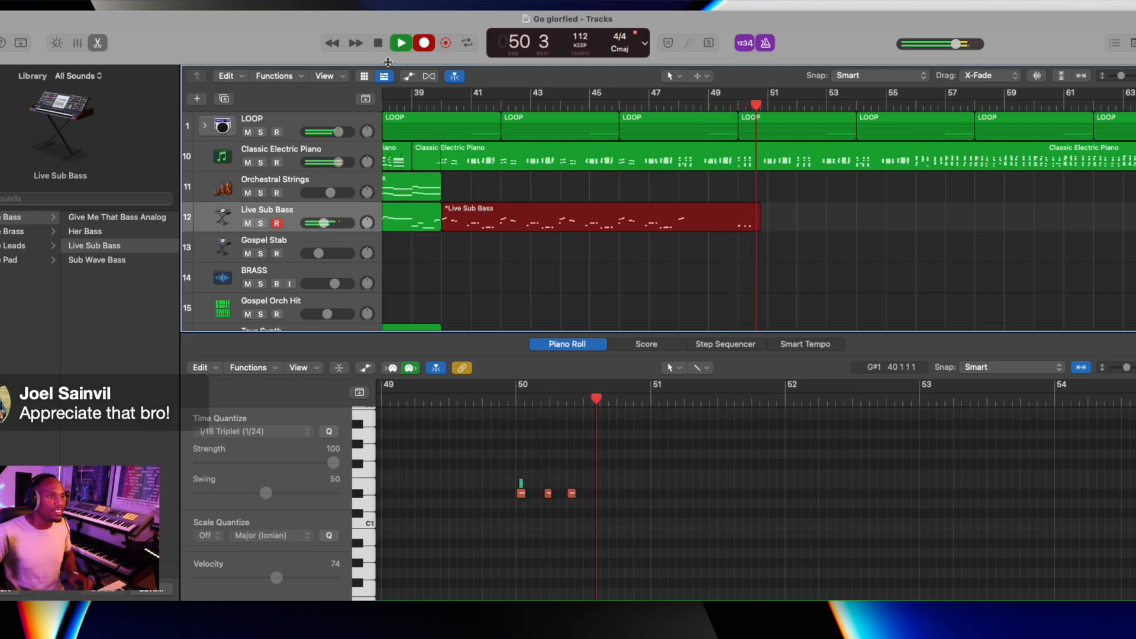
pyautogui.press('space')
pyautogui.press('Delete')
pyautogui.click(442, 104)
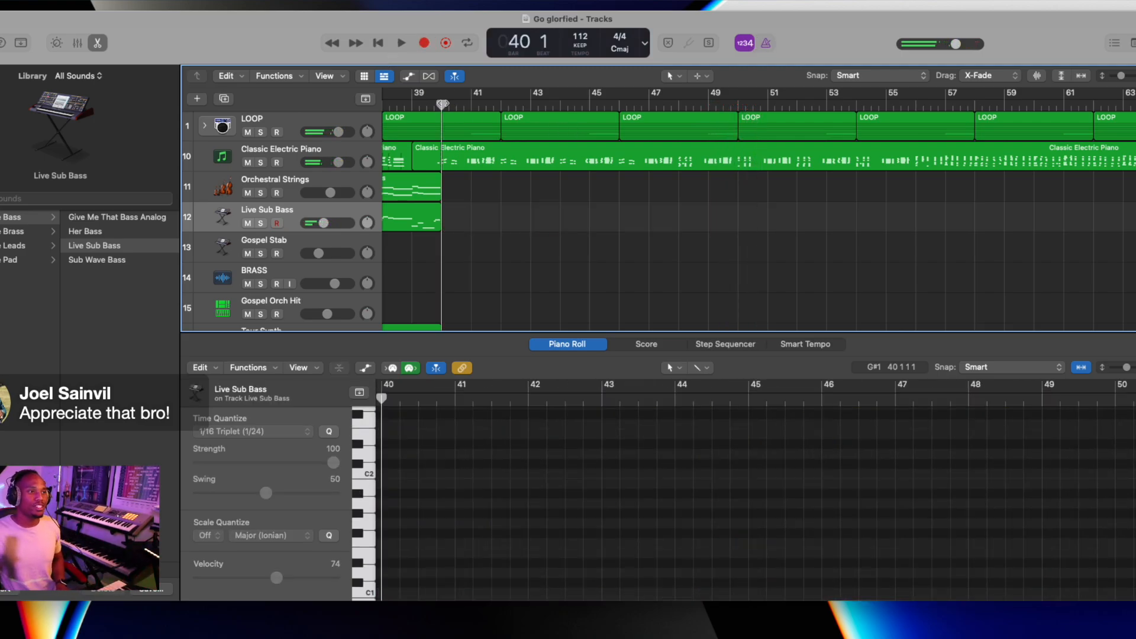
pyautogui.press('super+z')
pyautogui.press('space')
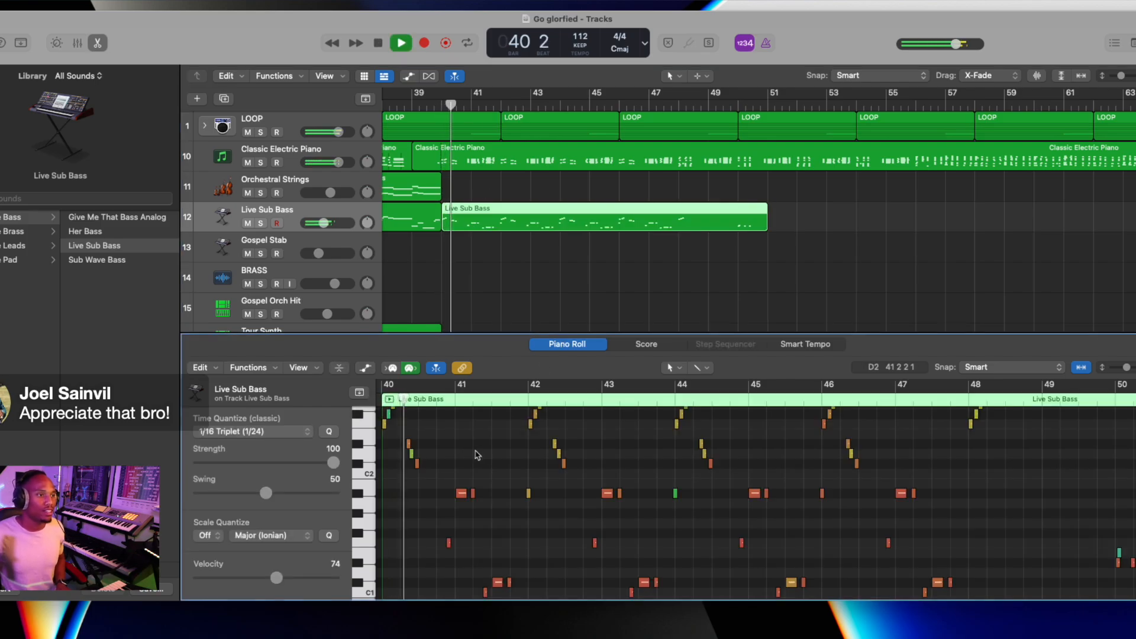
pyautogui.press('space')
pyautogui.click(442, 103)
pyautogui.press('space')
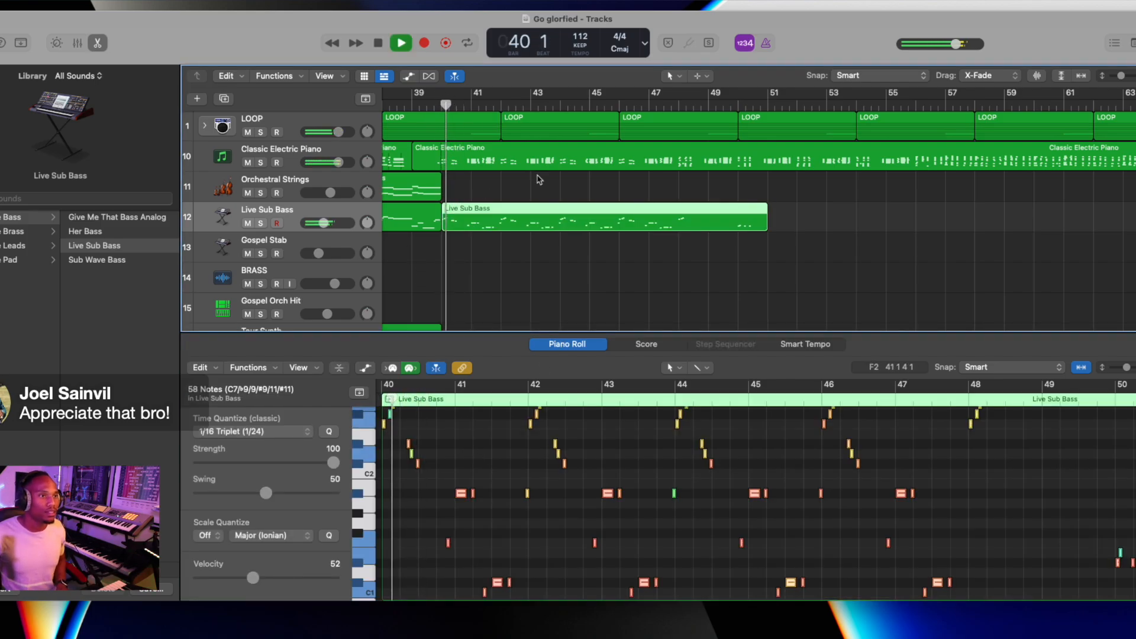
# Split the new Live Sub Bass region at bar 48 and delete the part after it.
pyautogui.press('super+t')
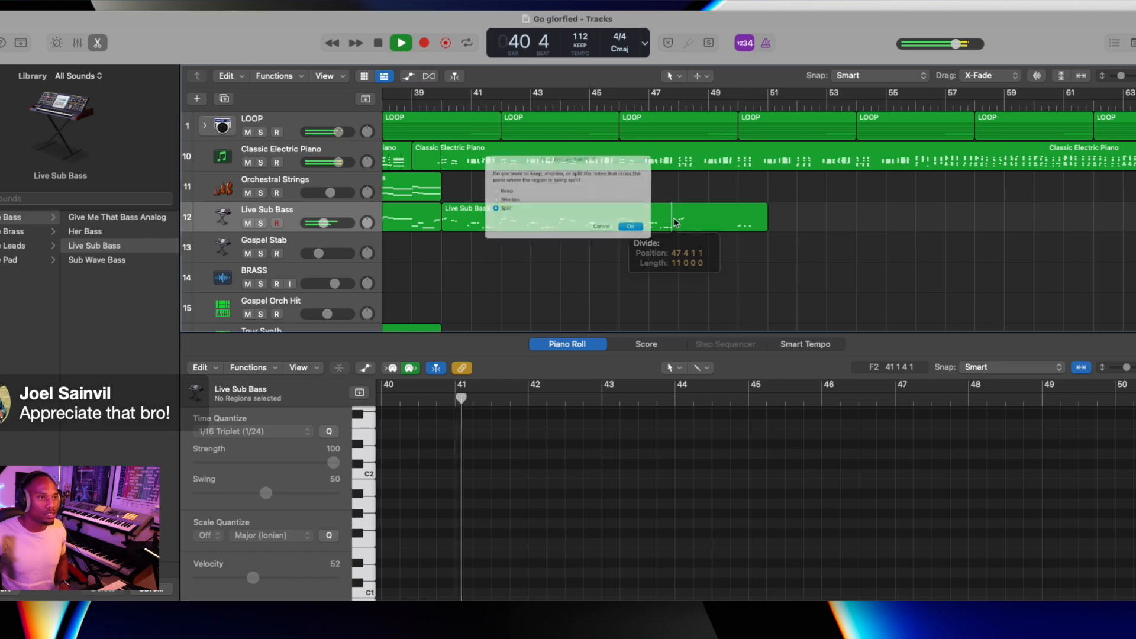
pyautogui.click(620, 243)
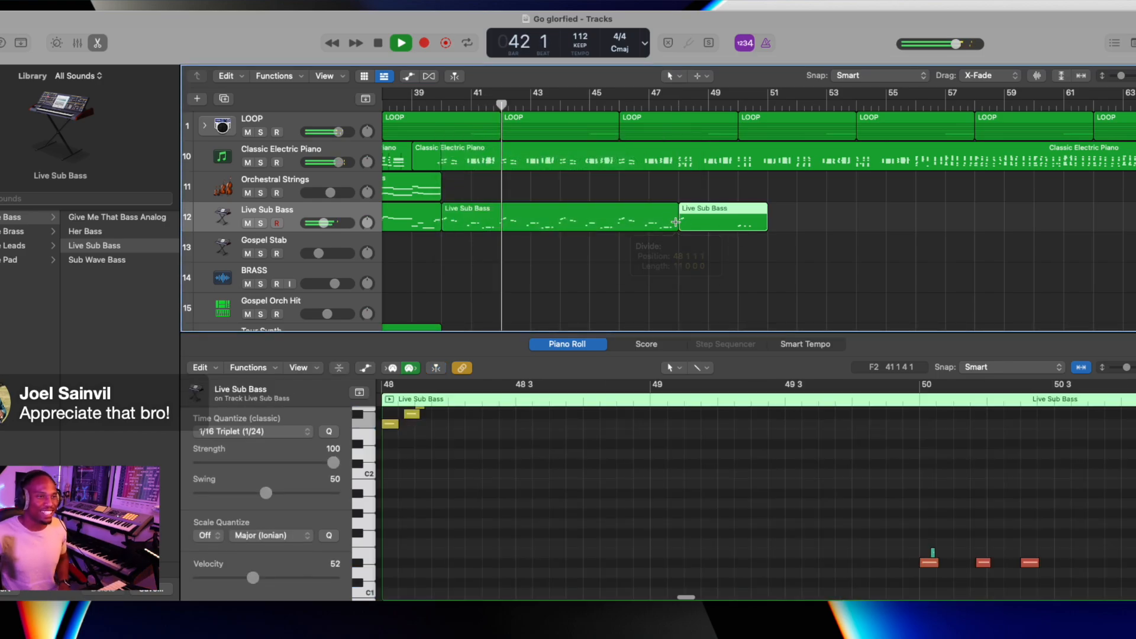
pyautogui.click(105, 44)
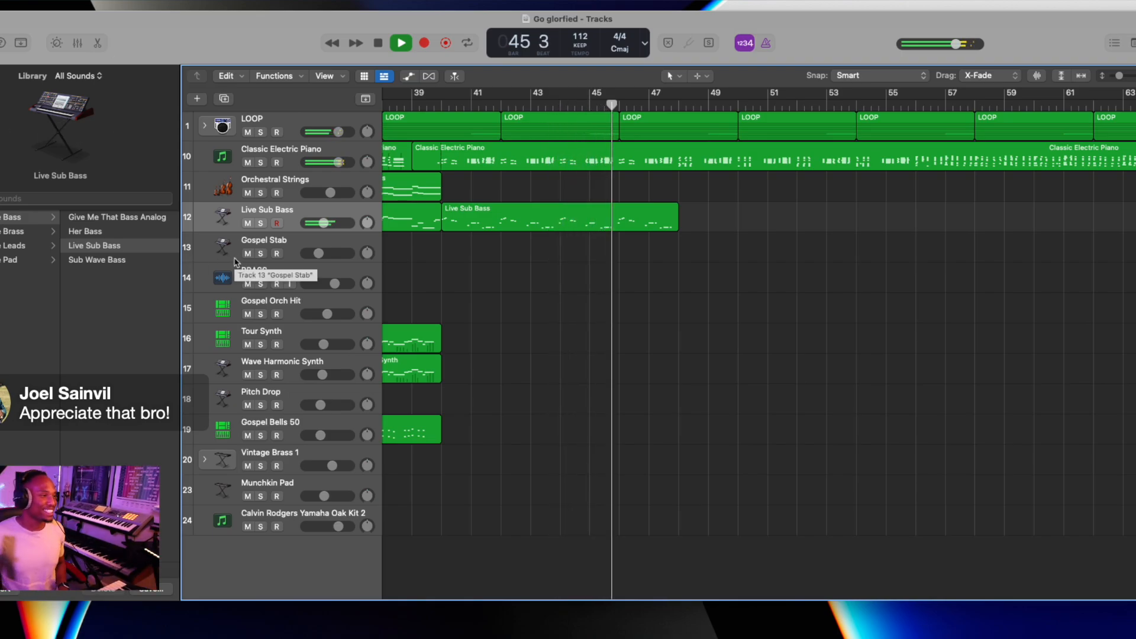
# Record the Live Sub Bass continuation from bar 48 and trim the region's end back to about bar 53.
pyautogui.press('r')
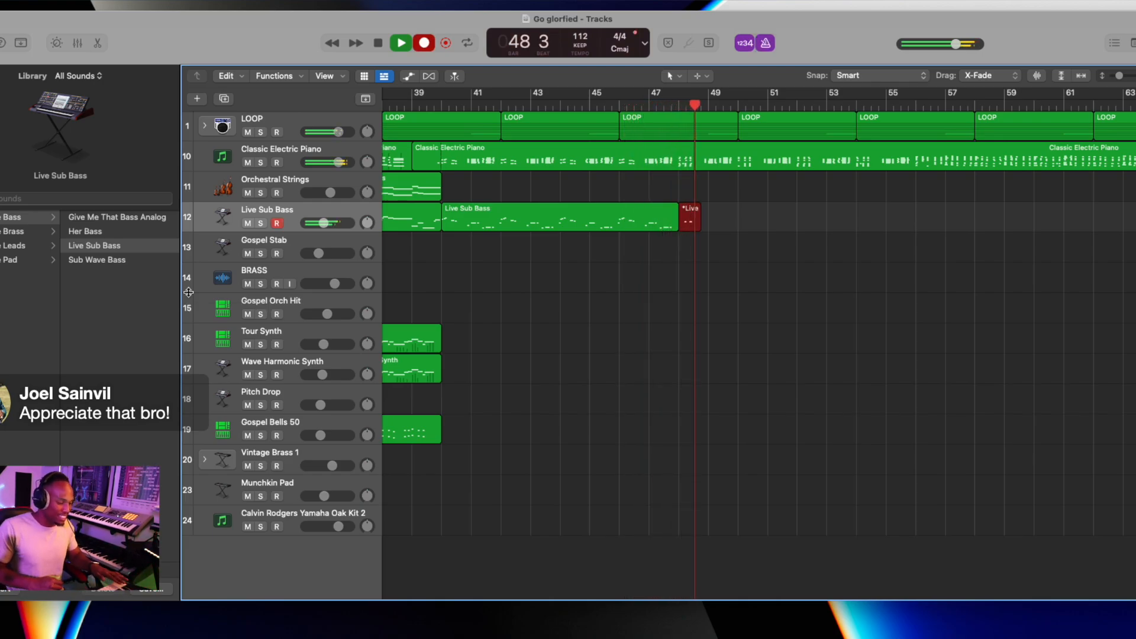
pyautogui.press('space')
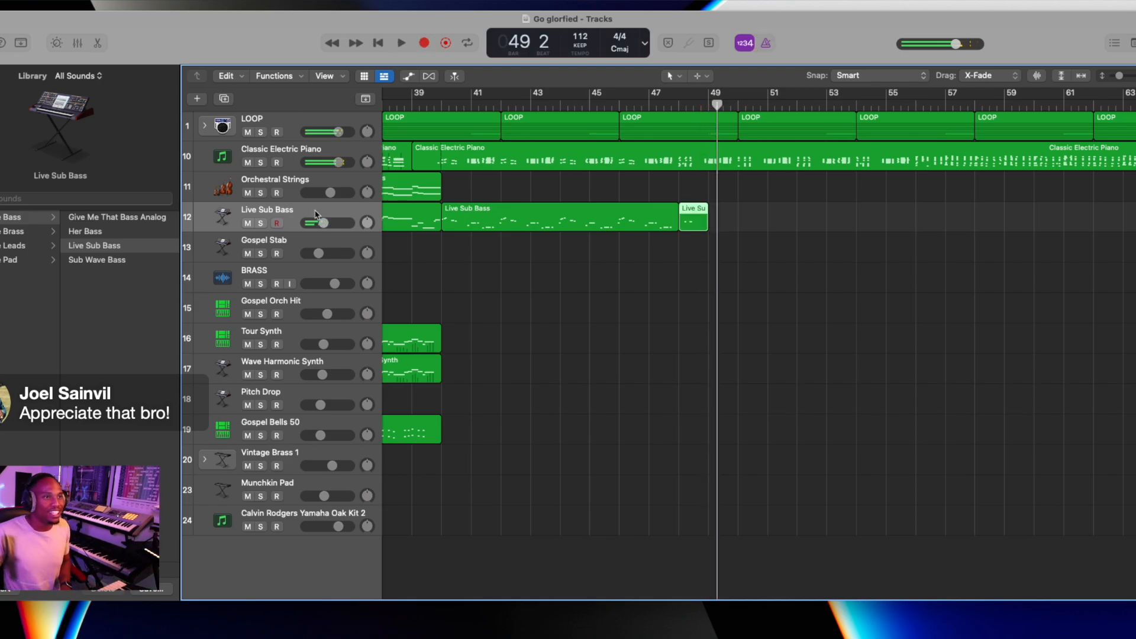
pyautogui.click(680, 106)
pyautogui.press('r')
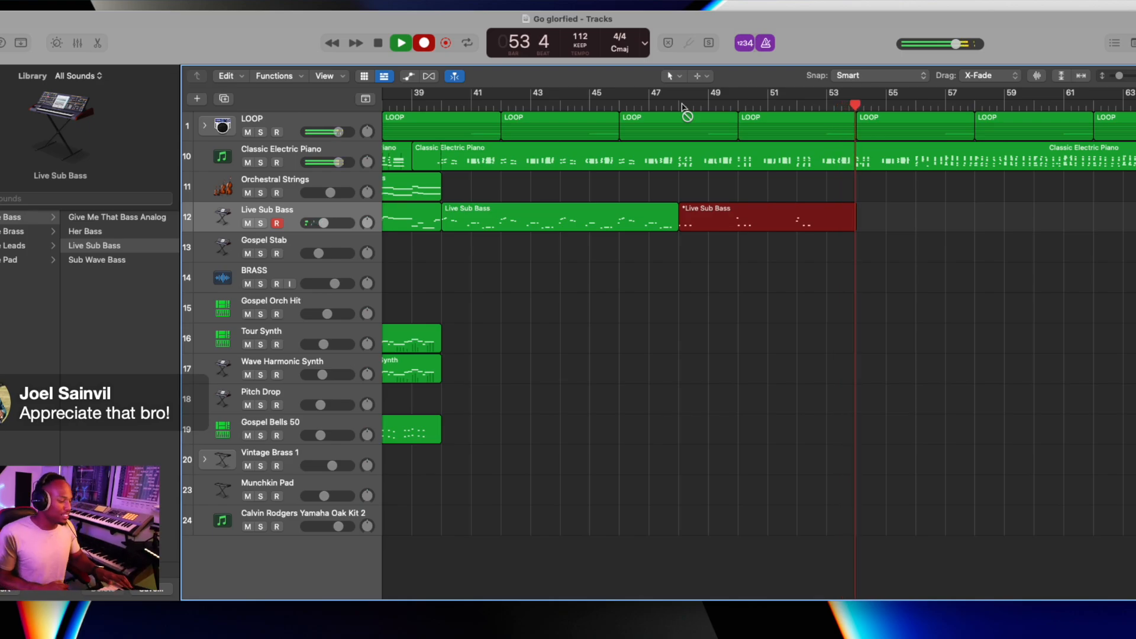
pyautogui.press('space')
pyautogui.moveTo(883, 219); pyautogui.dragTo(836, 215)
# Record Live Sub Bass from bar 54, split the region midway through bar 55, and delete the rest.
pyautogui.press('r')
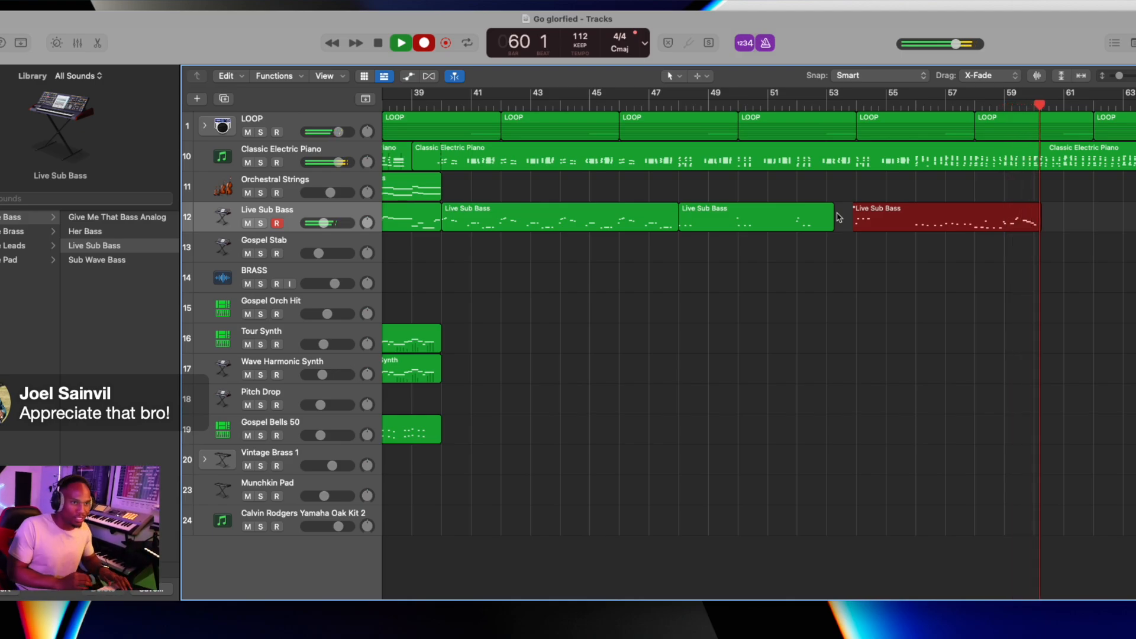
pyautogui.press('space')
pyautogui.keyDown('super'); pyautogui.doubleClick(901, 217); pyautogui.keyUp('super')
pyautogui.press('Delete')
# Try a Live Sub Bass take from bar 56 to about bar 64 and discard it.
pyautogui.press('r')
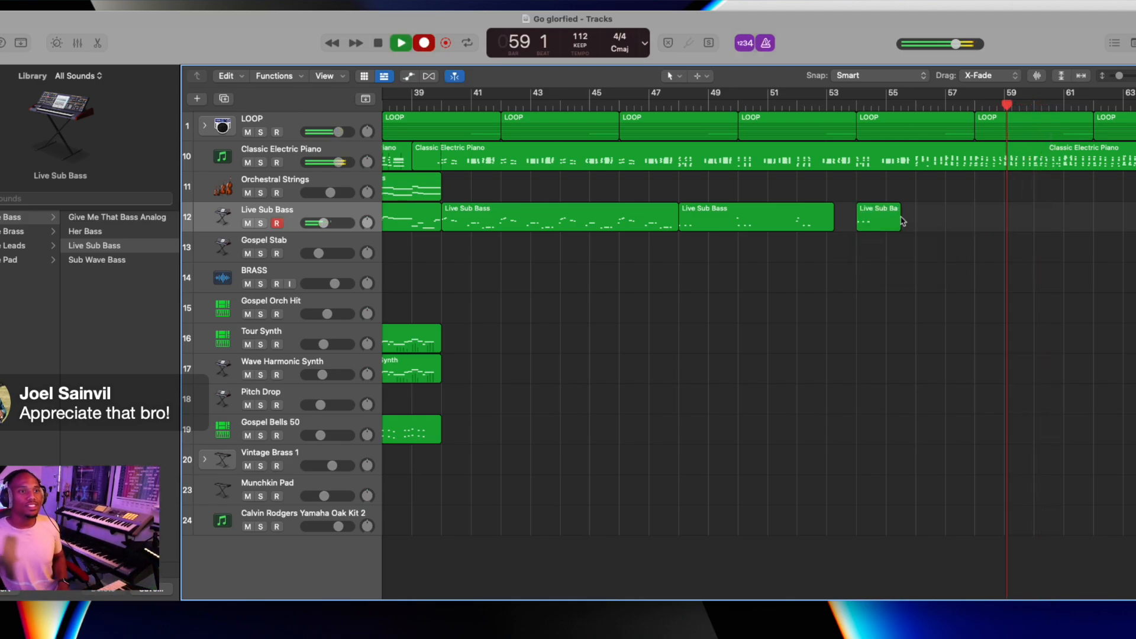
pyautogui.press('space')
pyautogui.click(916, 101)
pyautogui.press('r')
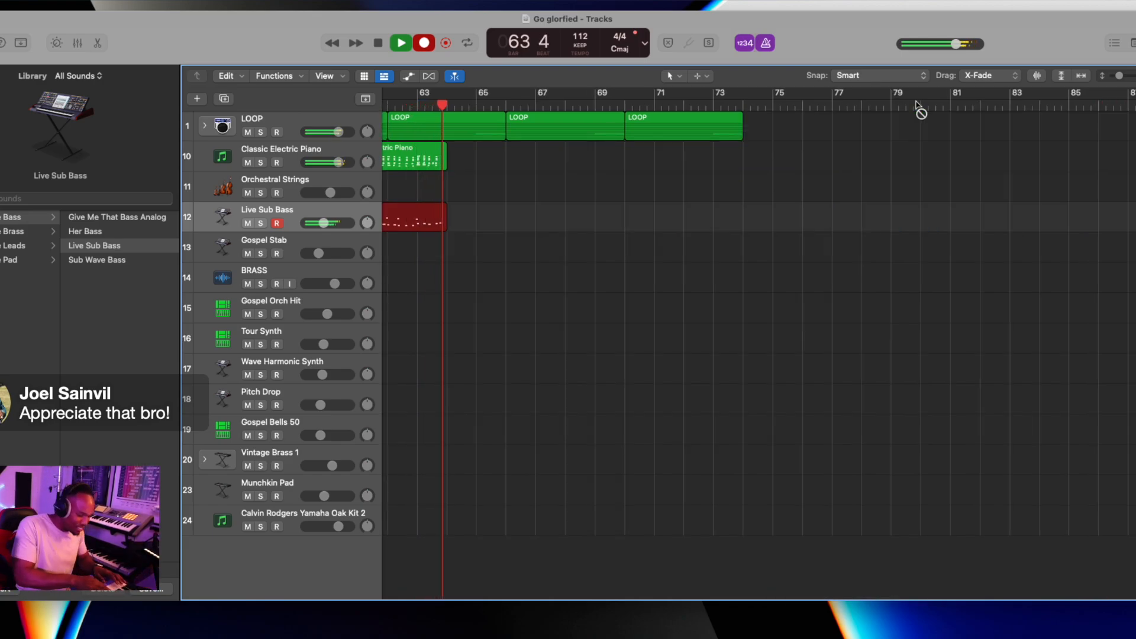
pyautogui.press('space')
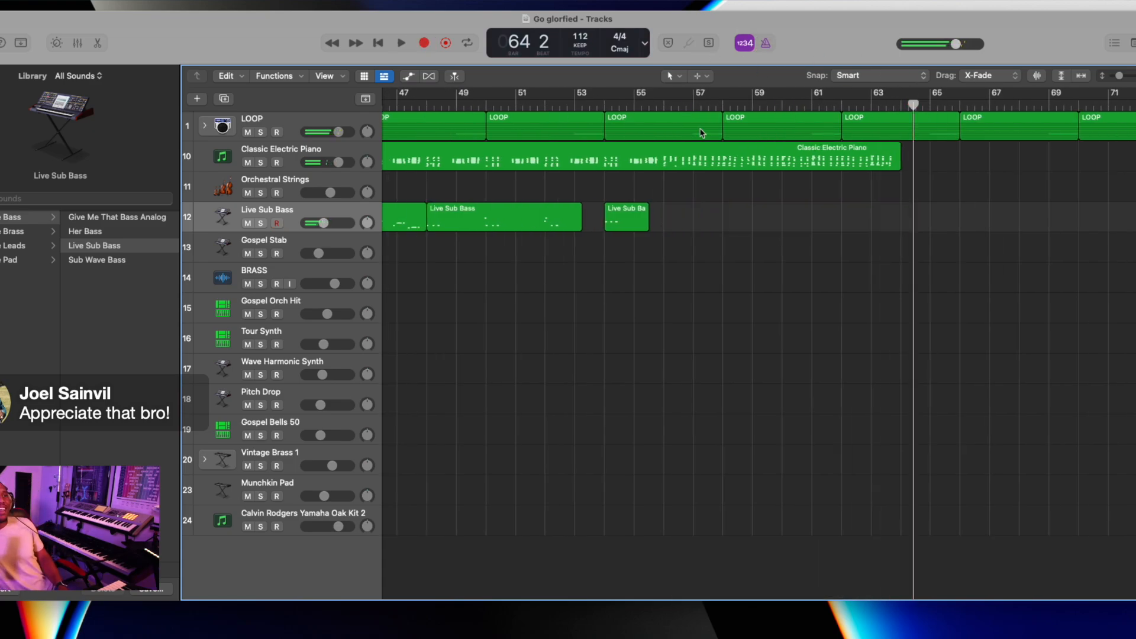
# Record a Live Sub Bass part from bar 56 to bar 60 and audition it with a cycle over those bars.
pyautogui.click(665, 115)
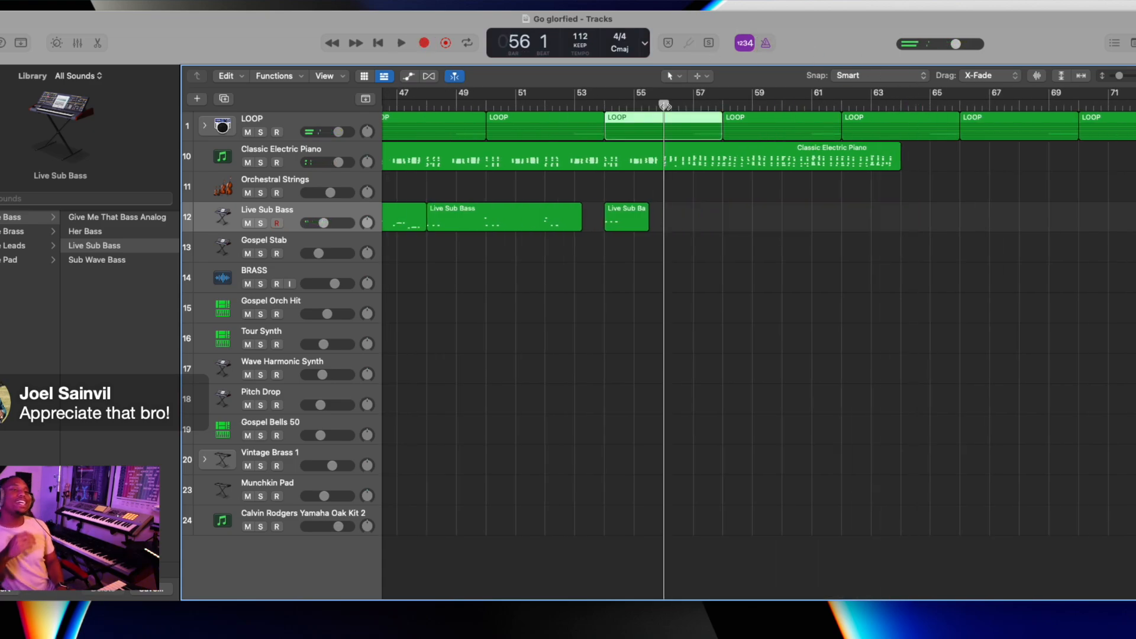
pyautogui.press('r')
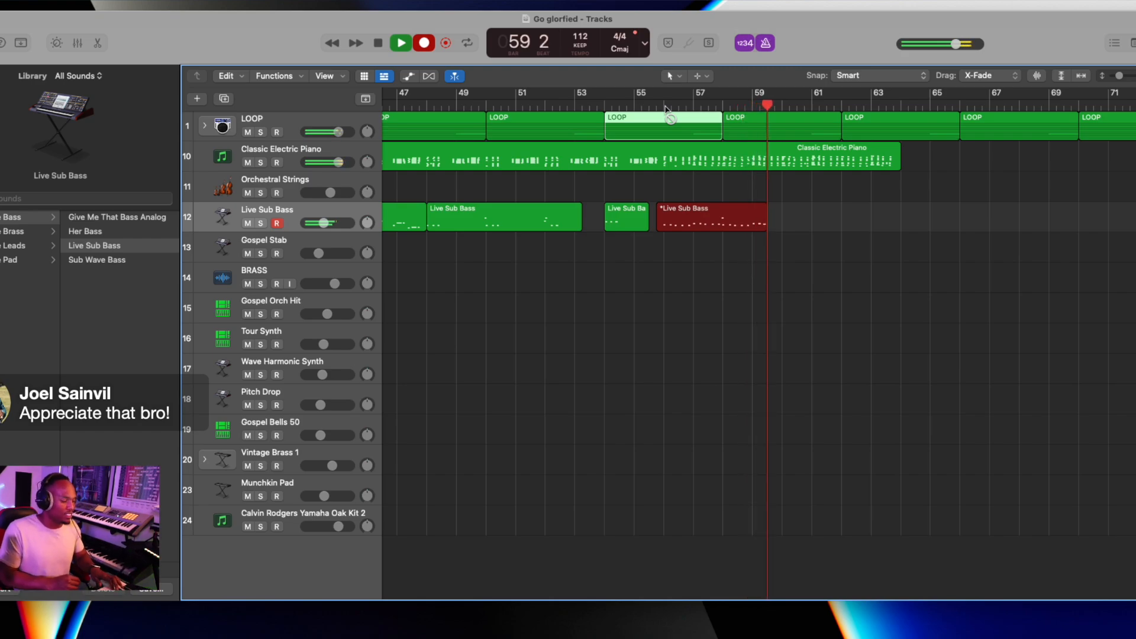
pyautogui.press('space')
pyautogui.press('space')
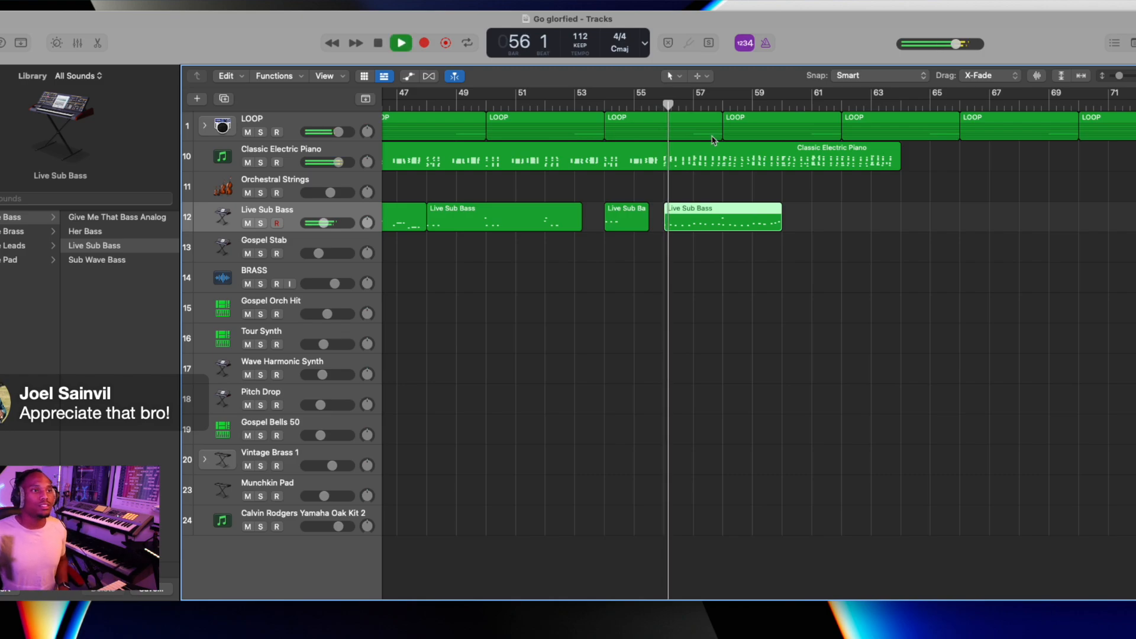
pyautogui.moveTo(675, 96); pyautogui.dragTo(779, 96)
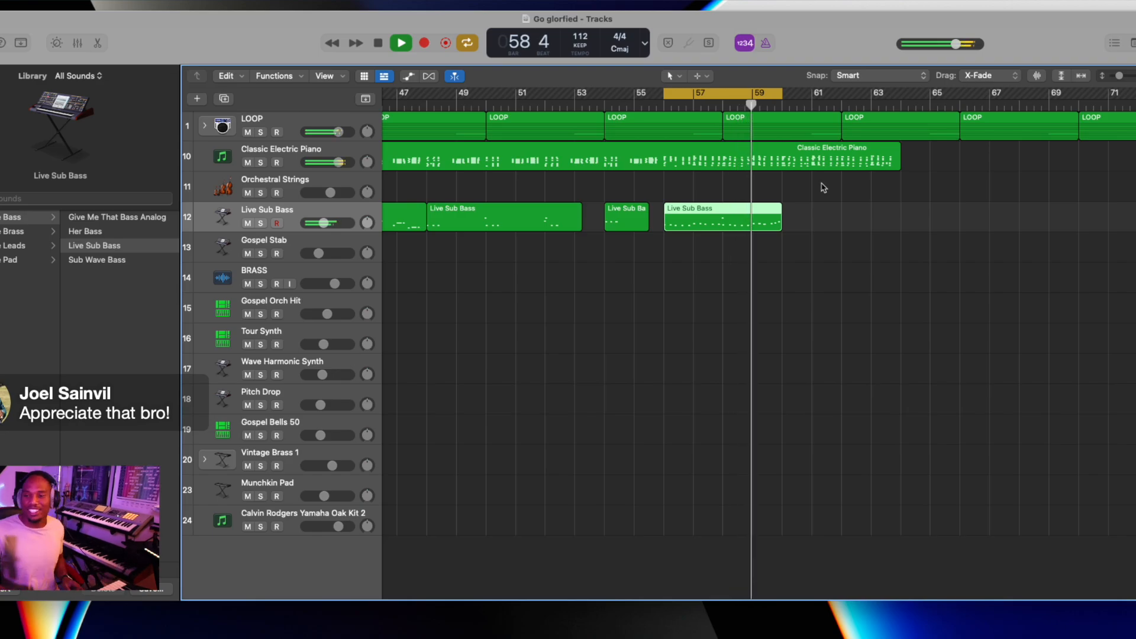
pyautogui.press('c')
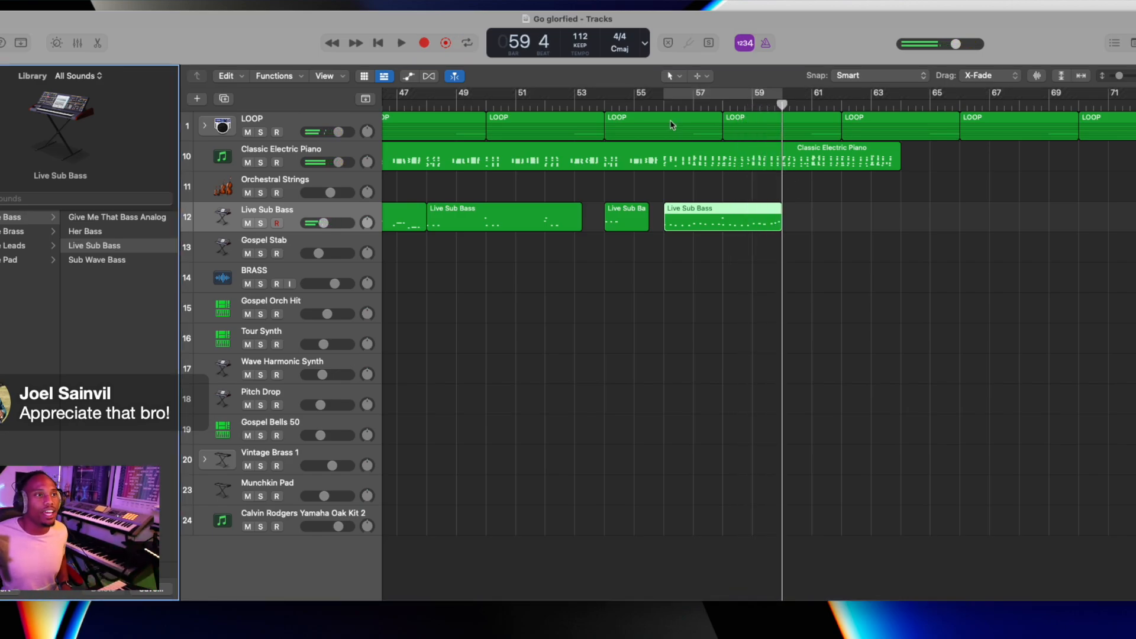
# Split the Classic Electric Piano region at bar 56, delete the part after it, and select that track for recording.
pyautogui.click(664, 105)
pyautogui.doubleClick(665, 159)
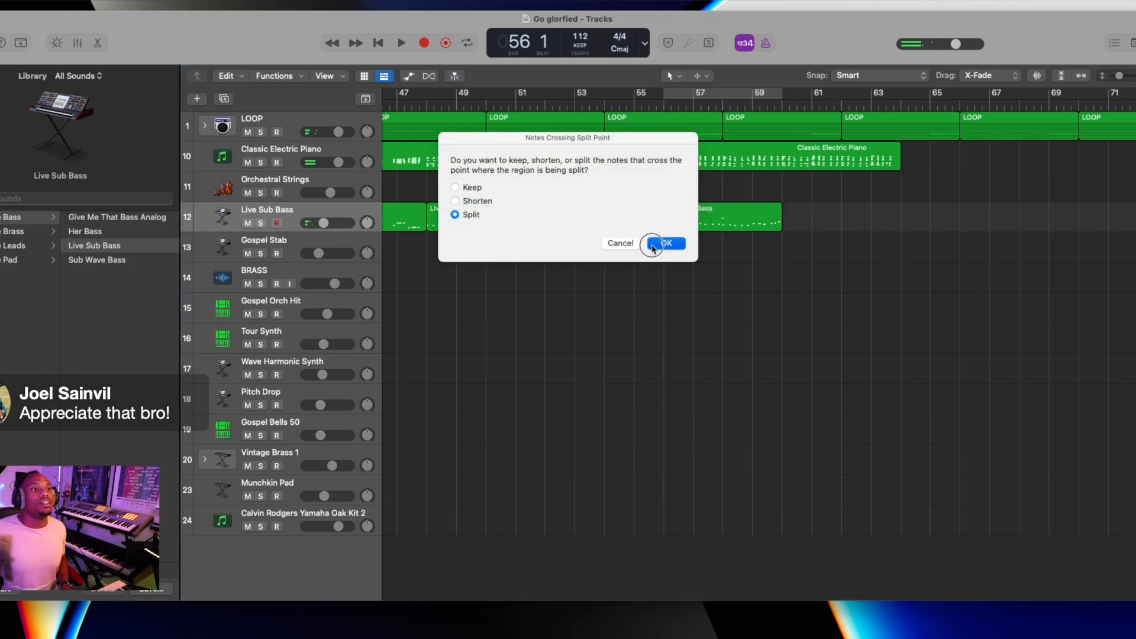
pyautogui.click(655, 244)
pyautogui.press('Delete')
pyautogui.click(312, 170)
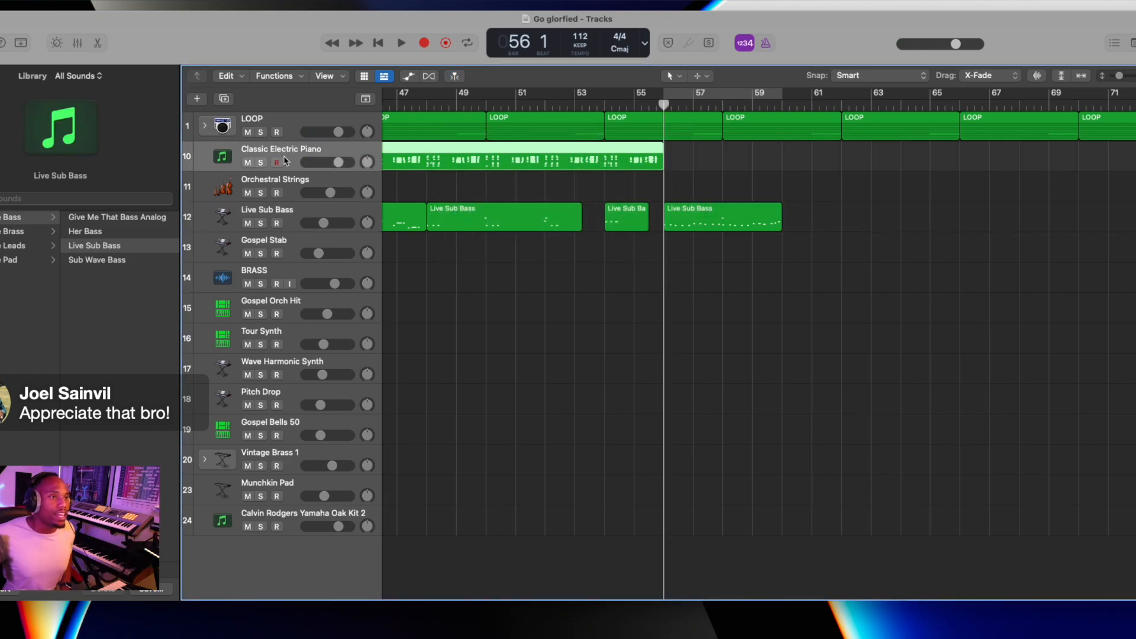
# Try two replacement Classic Electric Piano takes from bar 56 and undo both.
pyautogui.press('r')
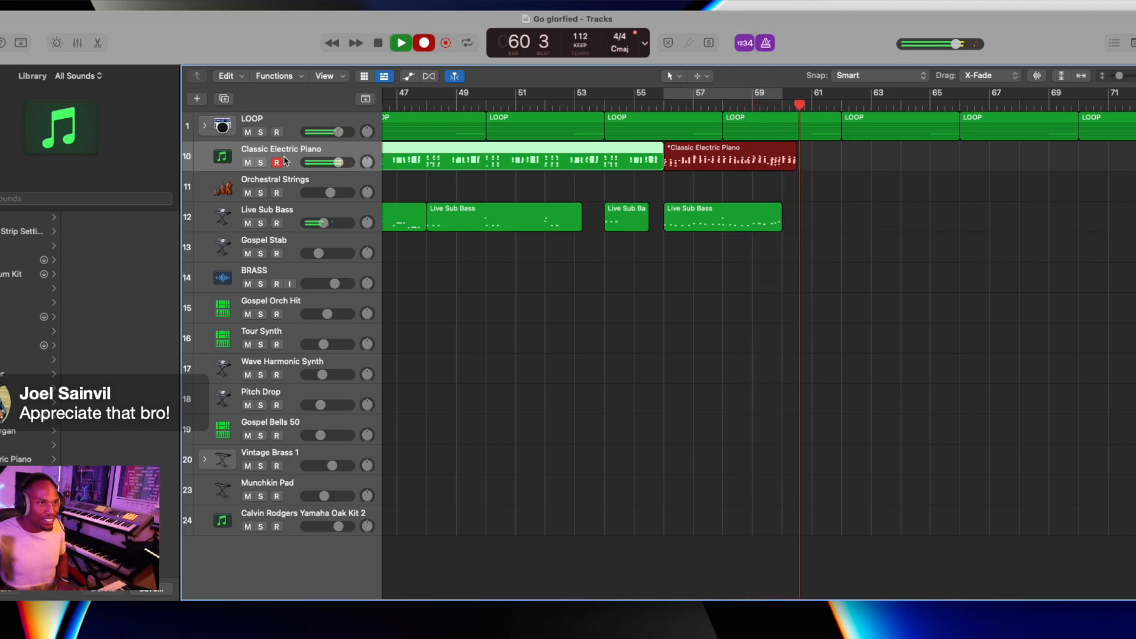
pyautogui.press('space')
pyautogui.press('super+z')
pyautogui.click(667, 106)
pyautogui.press('r')
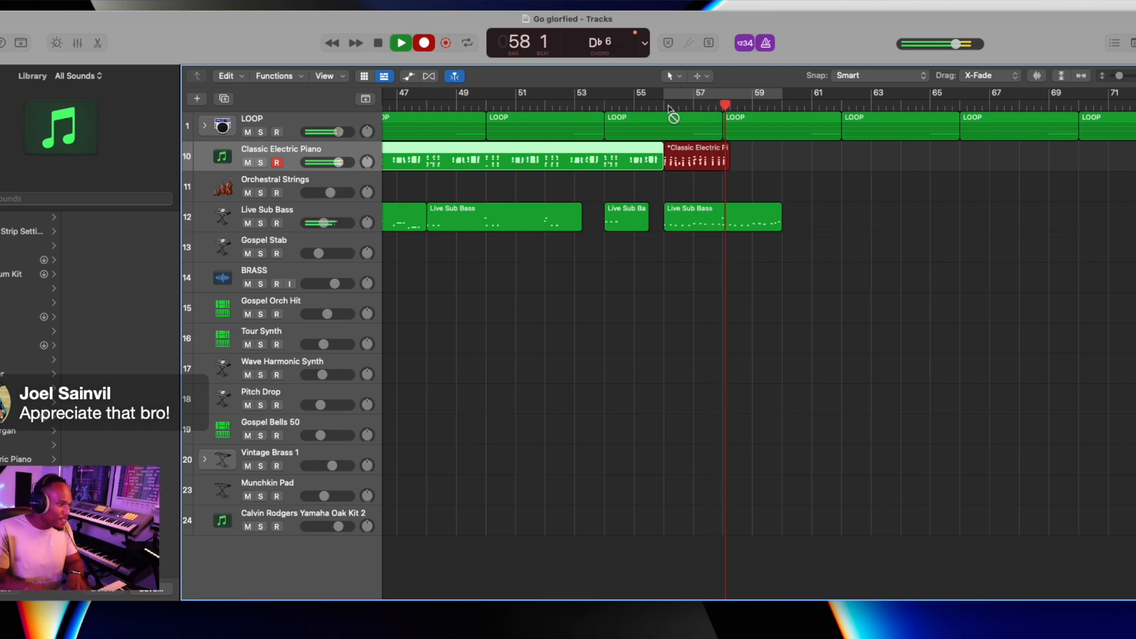
pyautogui.press('space')
pyautogui.press('super+z')
# Record a new Classic Electric Piano part from bar 56 to bar 60 and play back its start.
pyautogui.press('r')
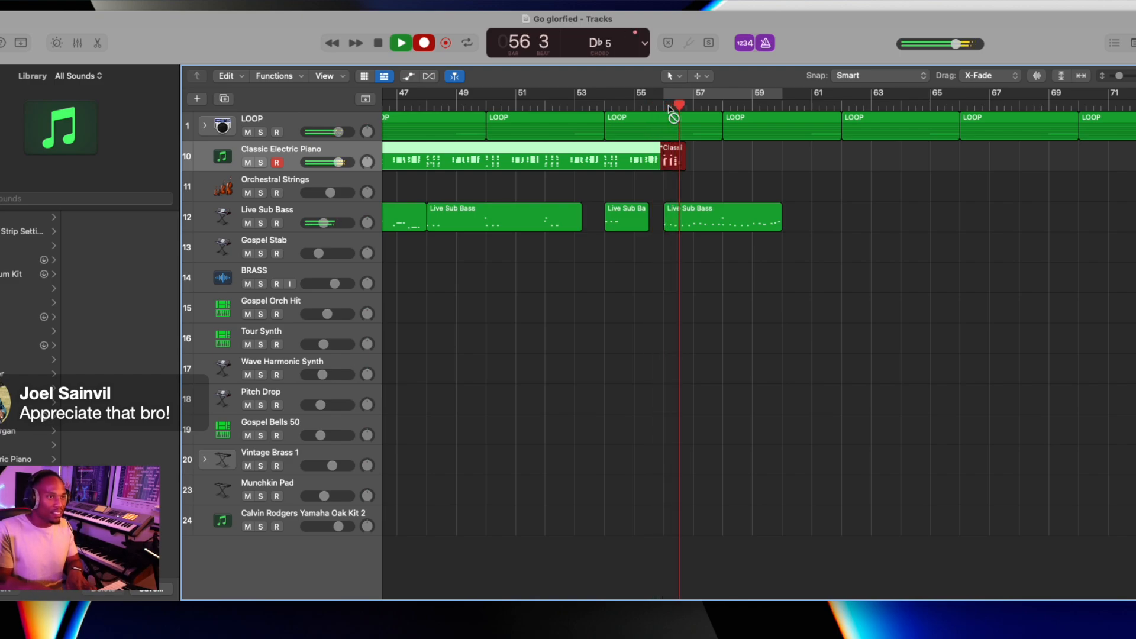
pyautogui.press('space')
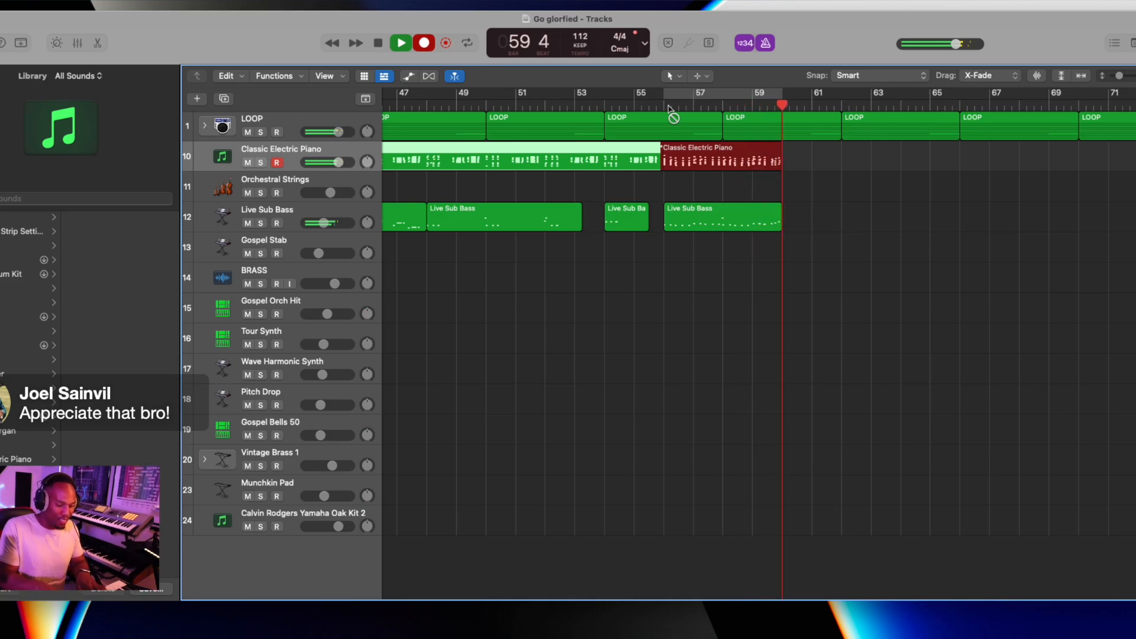
pyautogui.press('space')
pyautogui.click(670, 108)
pyautogui.press('space')
pyautogui.press('space')
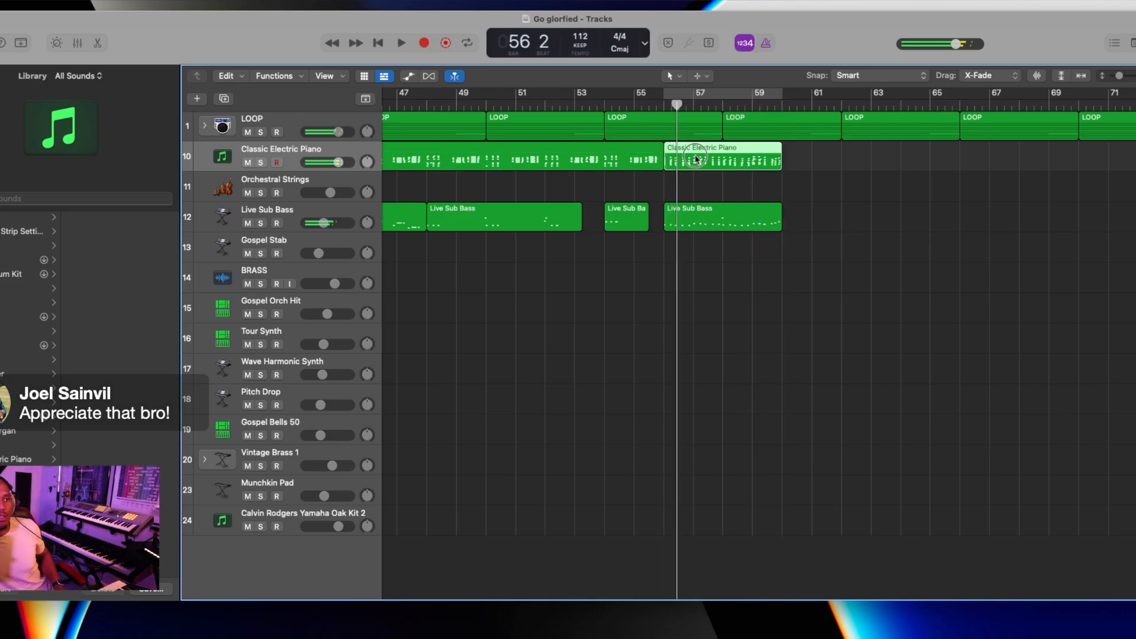
# Select all notes of the new Classic Electric Piano region in the Piano Roll and close the editor.
pyautogui.doubleClick(697, 158)
pyautogui.press('super+a')
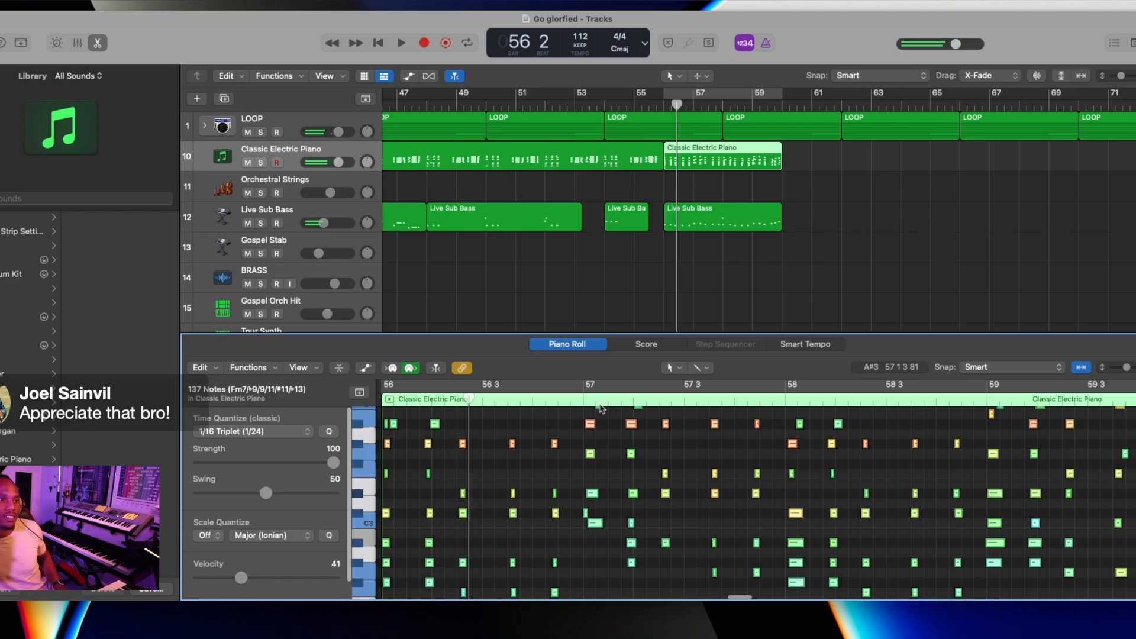
pyautogui.click(96, 44)
# Record a short Gospel Orch Hit part at bar 56, discarding the first take.
pyautogui.click(283, 314)
pyautogui.press('r')
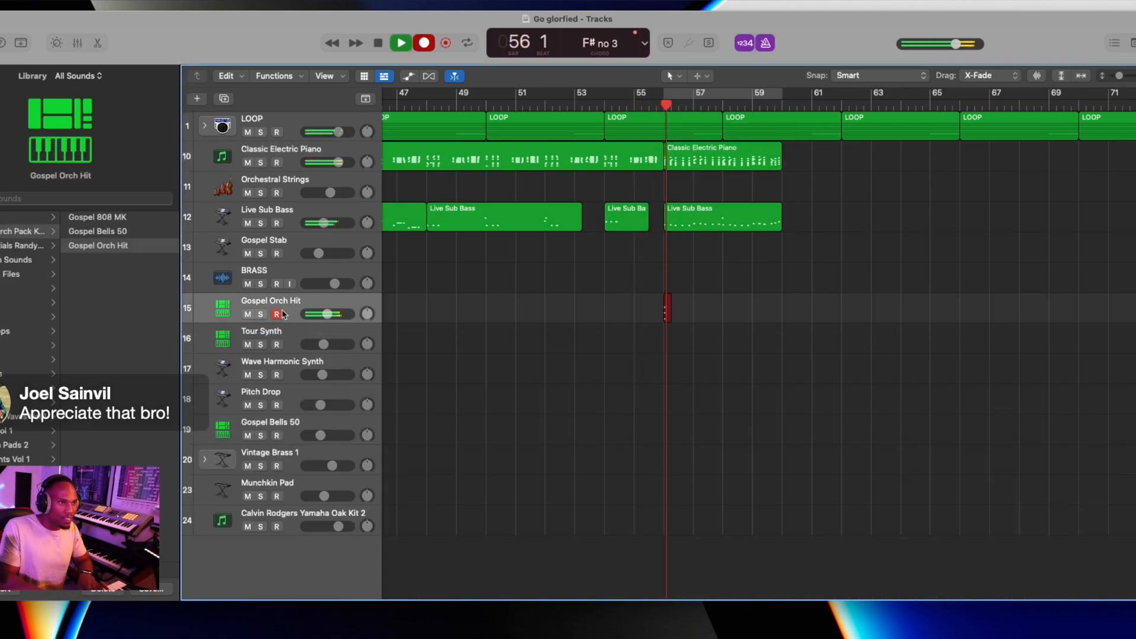
pyautogui.press('space')
pyautogui.press('Delete')
pyautogui.press('r')
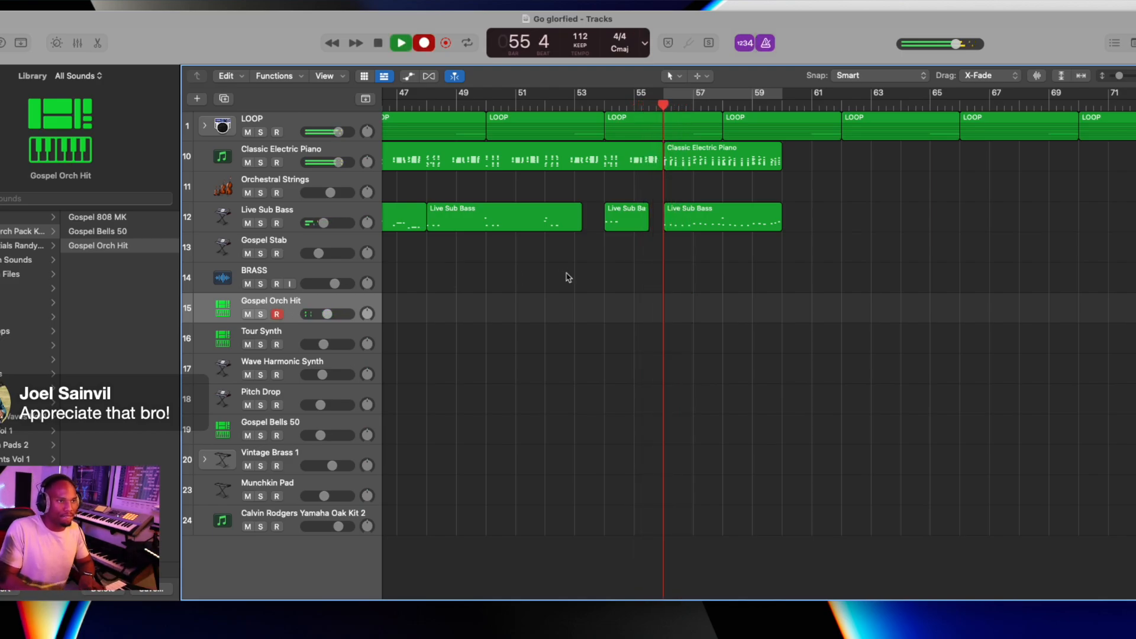
pyautogui.press('space')
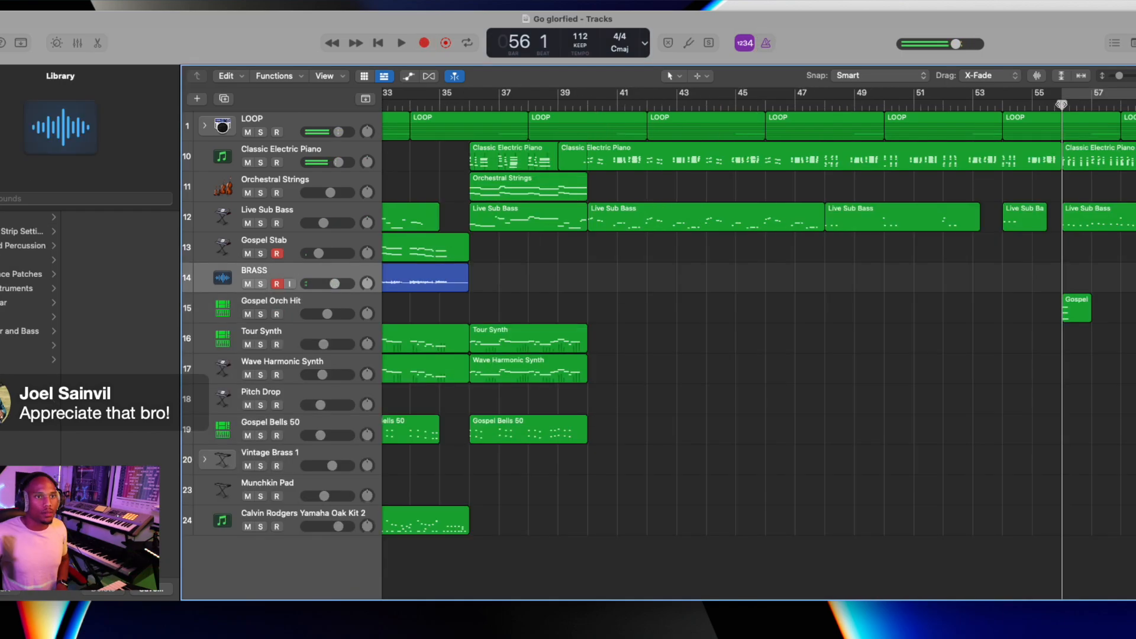
# Try a combined Gospel Stab and BRASS take from bar 56 and undo it.
pyautogui.press('r')
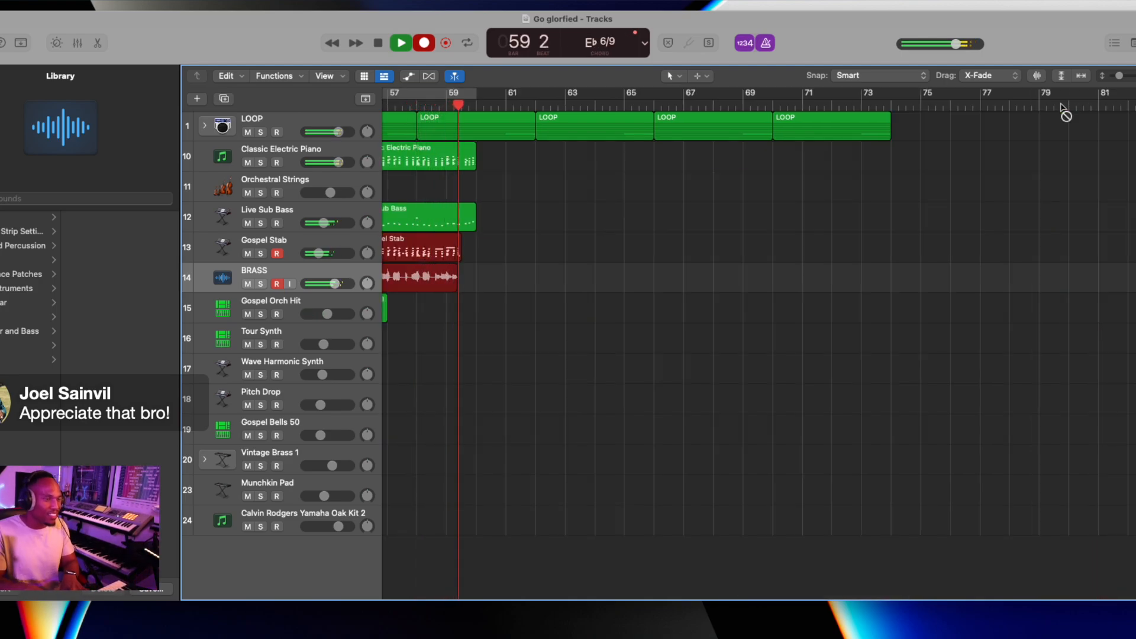
pyautogui.press('r')
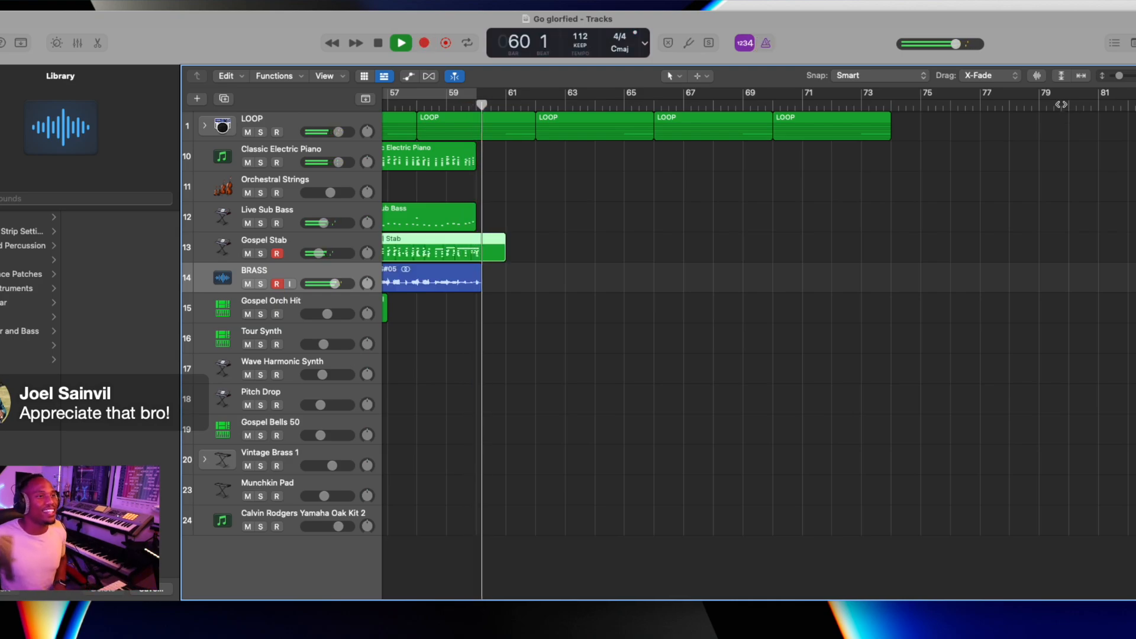
pyautogui.hscroll(-5, 1063, 112)
pyautogui.press('space')
pyautogui.press('super+z')
# Record new Gospel Stab and BRASS parts together from bar 56 to bar 60.
pyautogui.click(669, 104)
pyautogui.press('r')
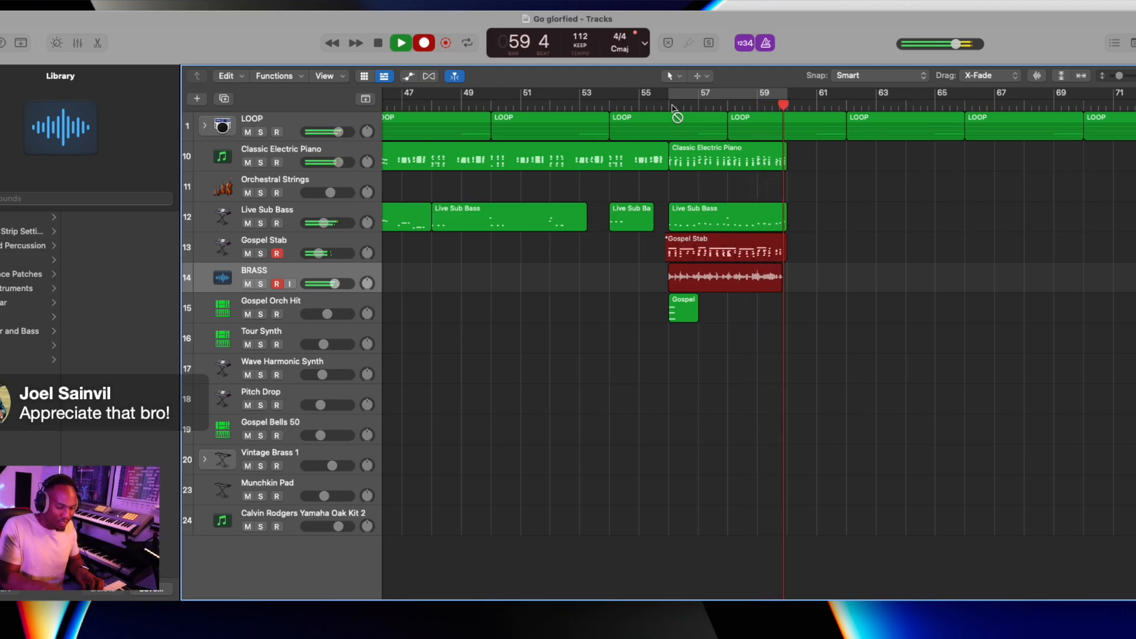
pyautogui.press('space')
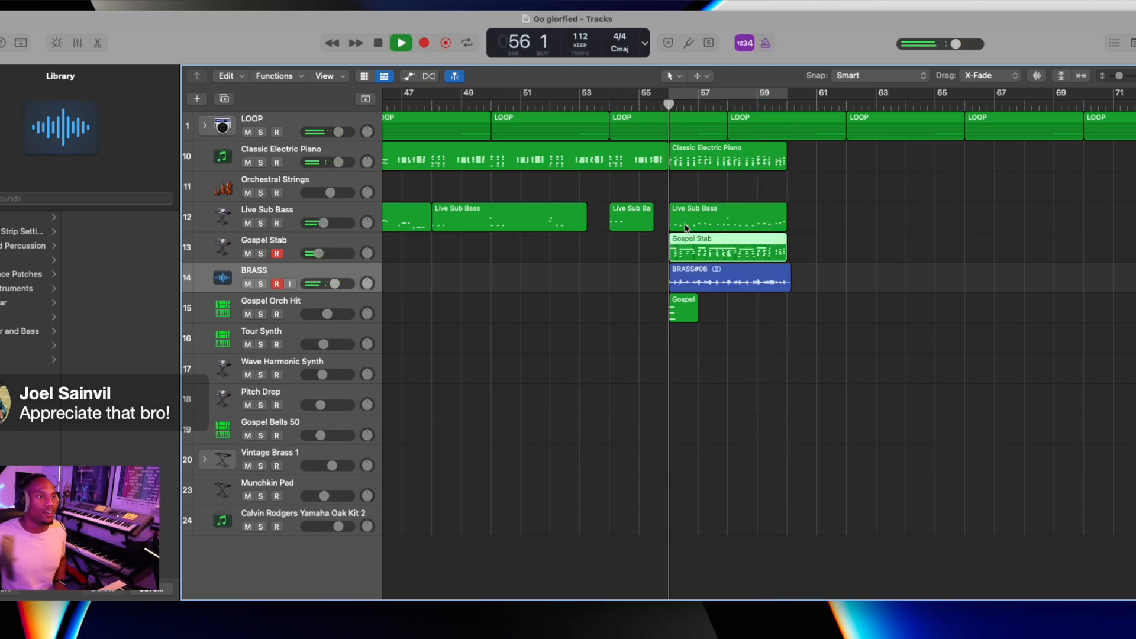
# Turn on the cycle for bars 56 to 60 during playback and disarm the Gospel Stab and BRASS tracks.
pyautogui.press('c')
pyautogui.click(277, 254)
pyautogui.click(277, 283)
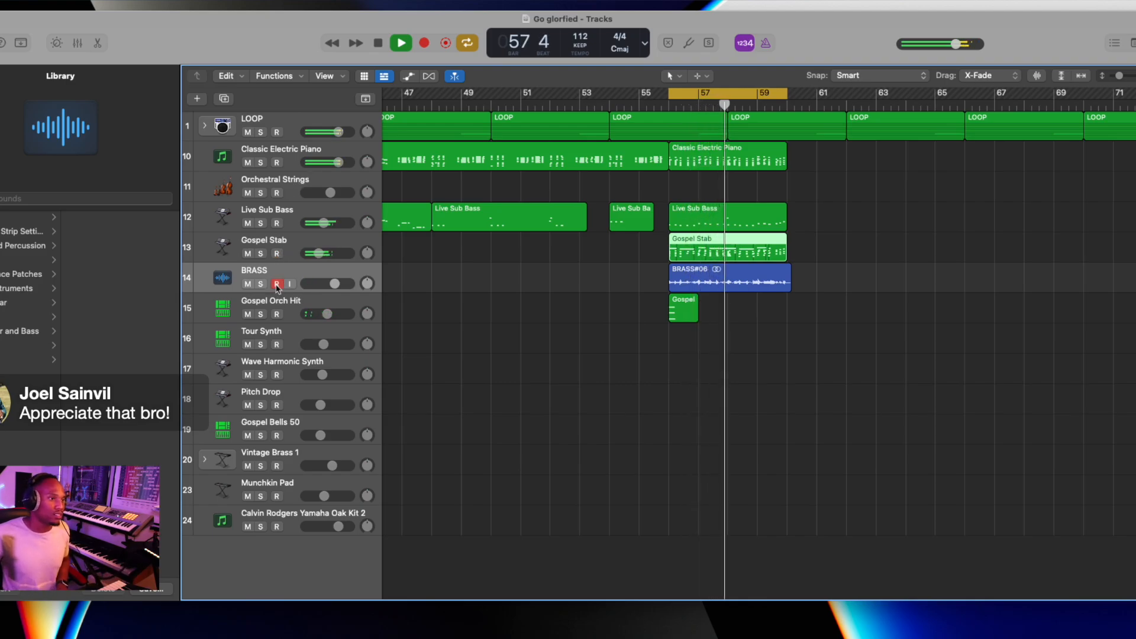
pyautogui.press('space')
# Arm Vintage Brass 1 and Munchkin Pad and record both parts together from bar 56 to bar 60.
pyautogui.click(297, 456)
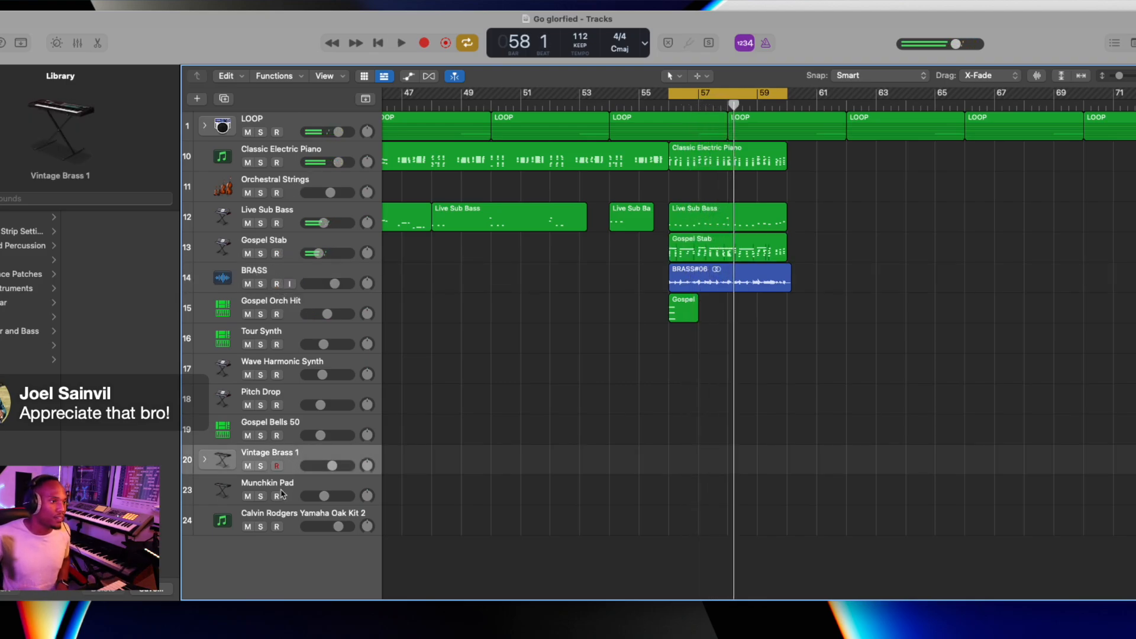
pyautogui.click(277, 496)
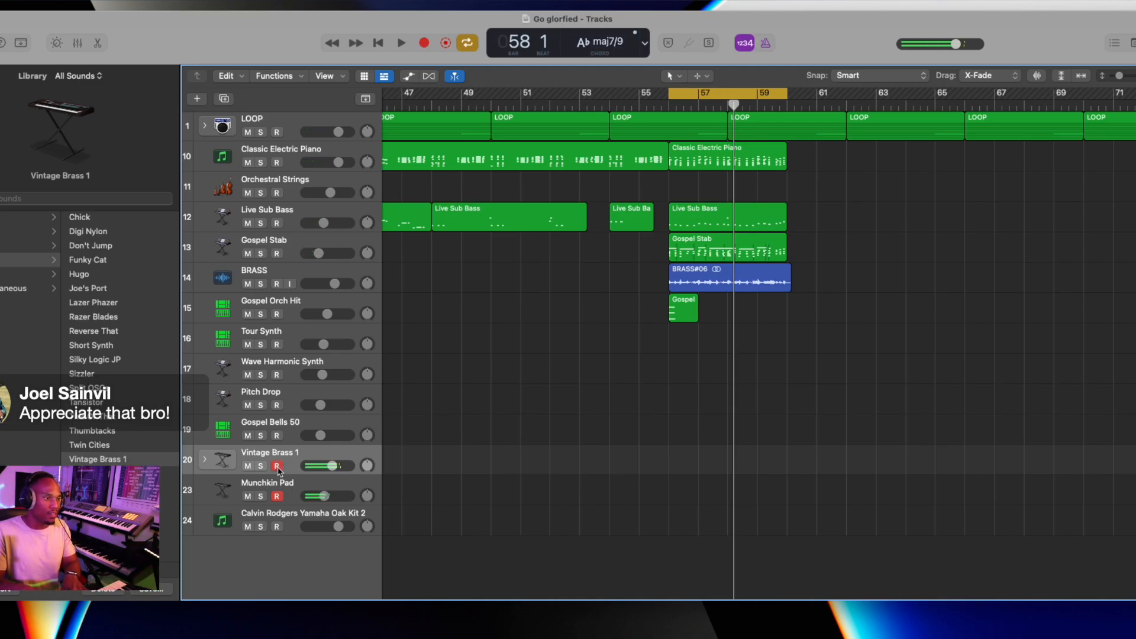
pyautogui.press('r')
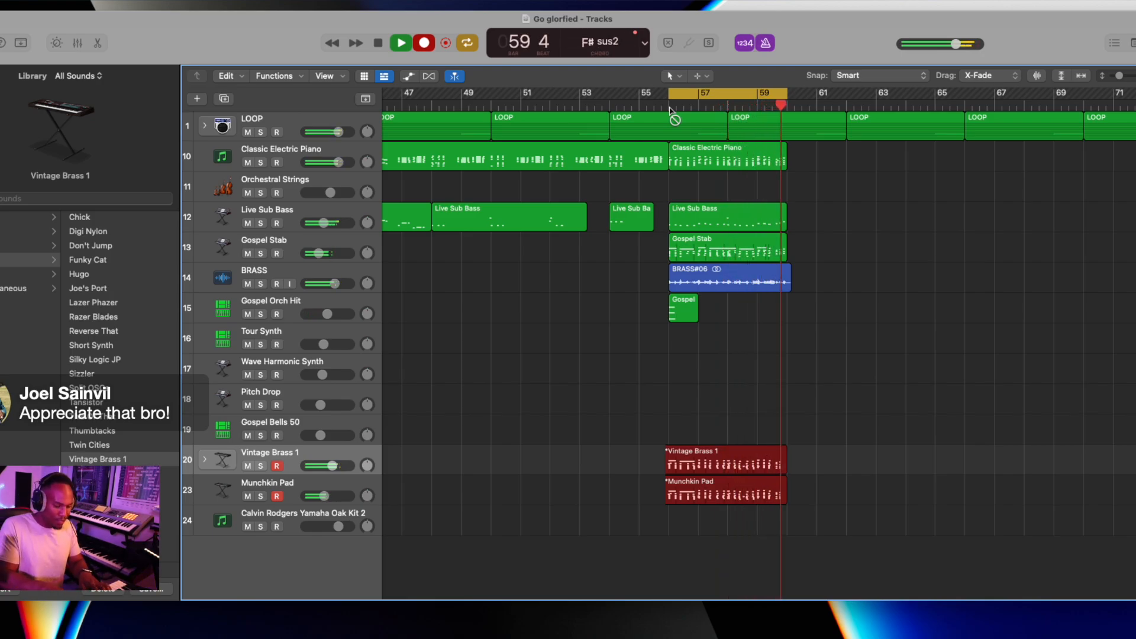
pyautogui.press('space')
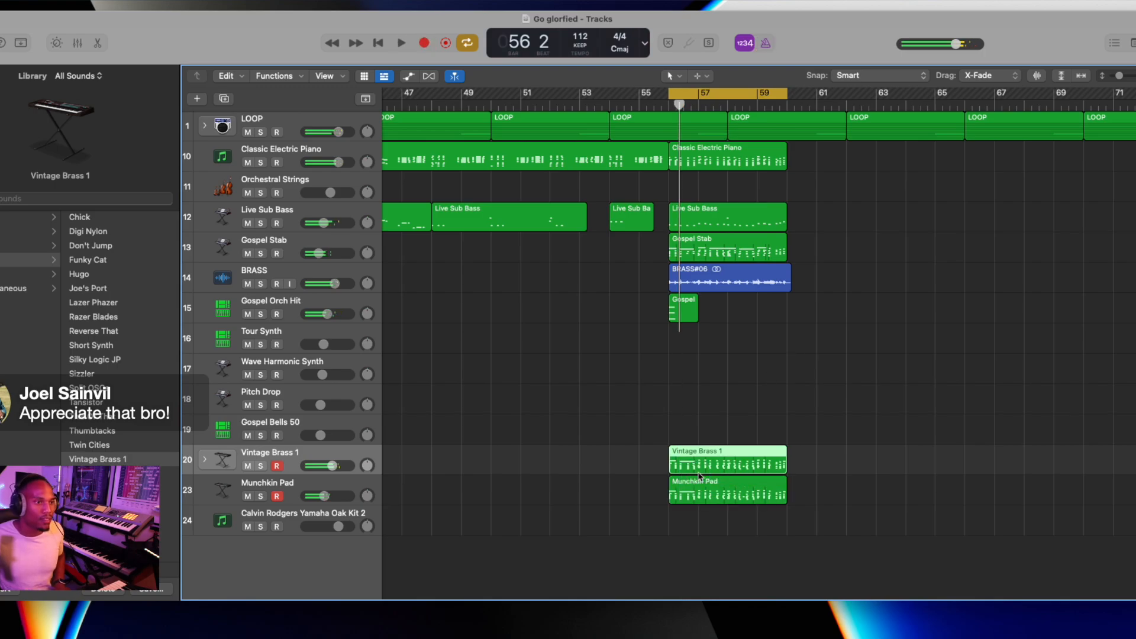
# Select all notes of the new Vintage Brass 1 and Munchkin Pad regions in the Piano Roll and close the editor.
pyautogui.doubleClick(699, 475)
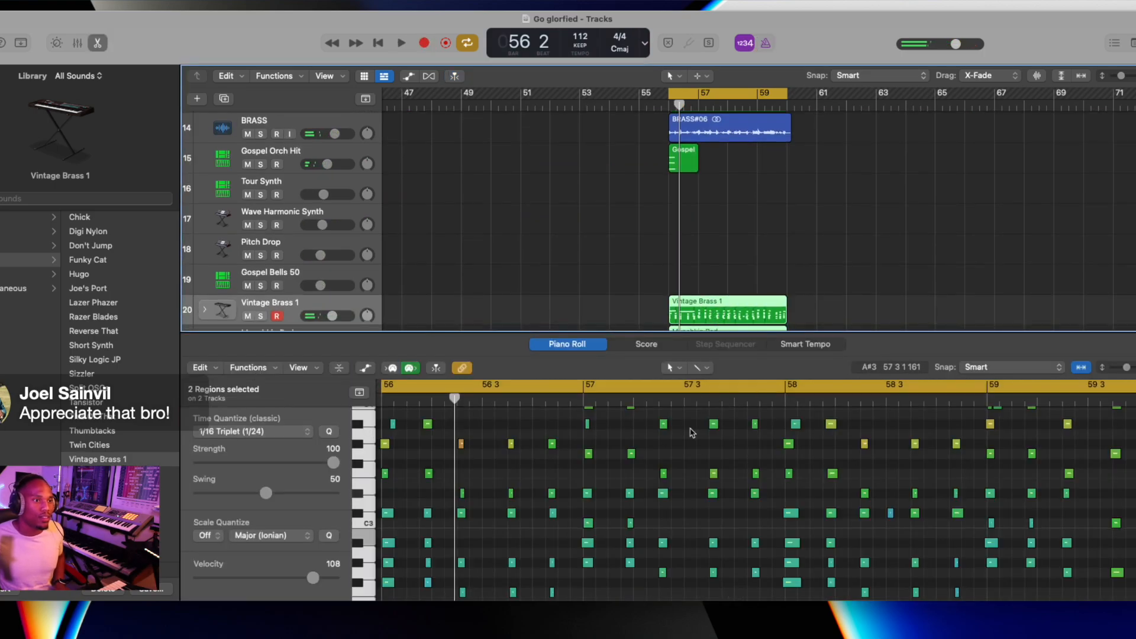
pyautogui.click(689, 469)
pyautogui.press('super+a')
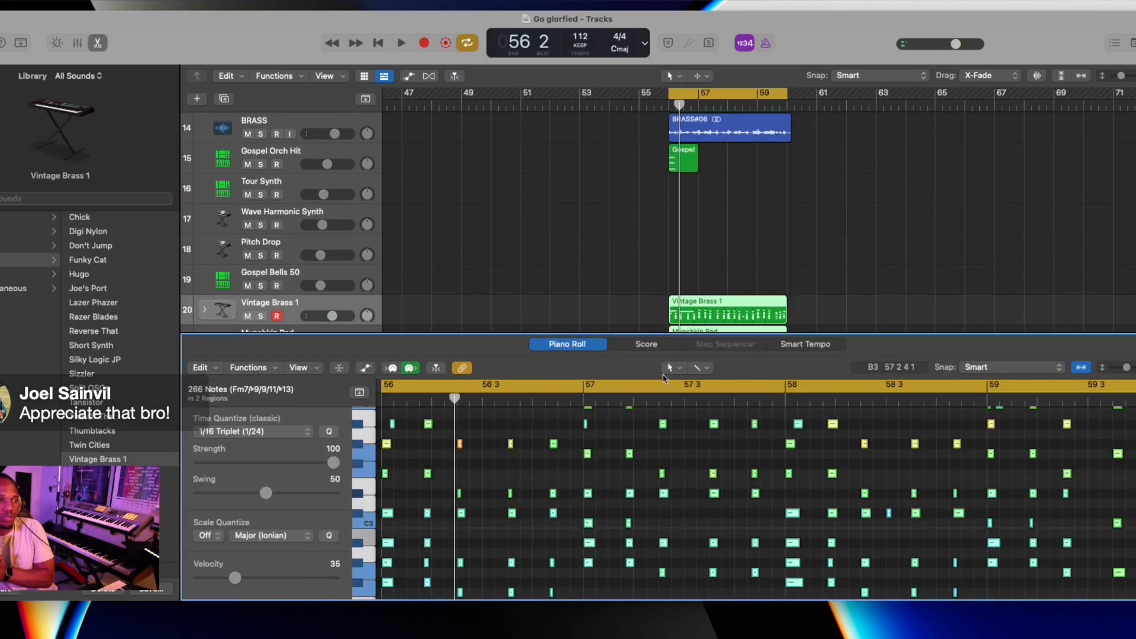
pyautogui.click(97, 43)
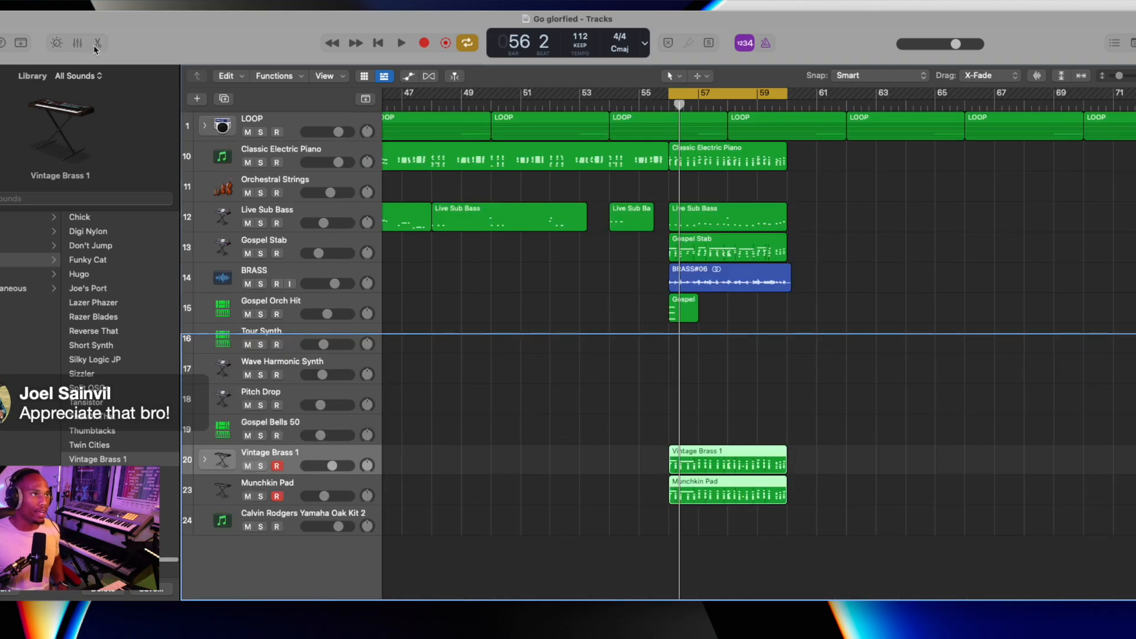
# Turn off the cycle, play briefly from bar 56 and disarm the Vintage Brass 1 and Munchkin Pad tracks.
pyautogui.click(467, 43)
pyautogui.click(669, 94)
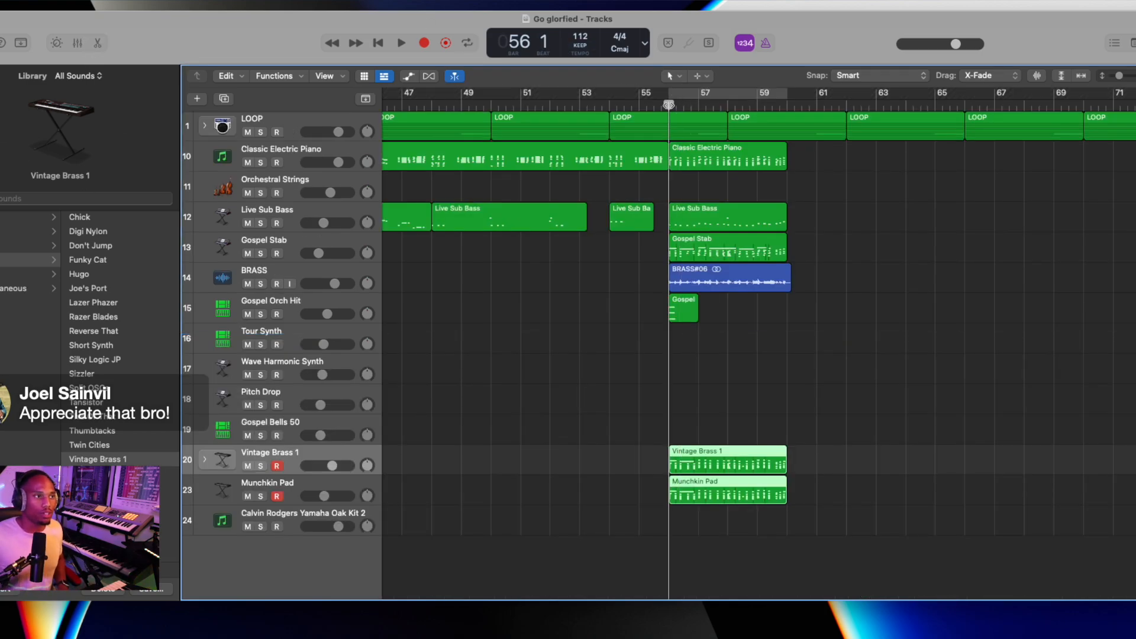
pyautogui.press('space')
pyautogui.click(277, 465)
pyautogui.press('space')
# Arm Tour Synth and Wave Harmonic Synth, rehearse over the cycle, and record both parts from bar 56 to bar 60.
pyautogui.click(290, 349)
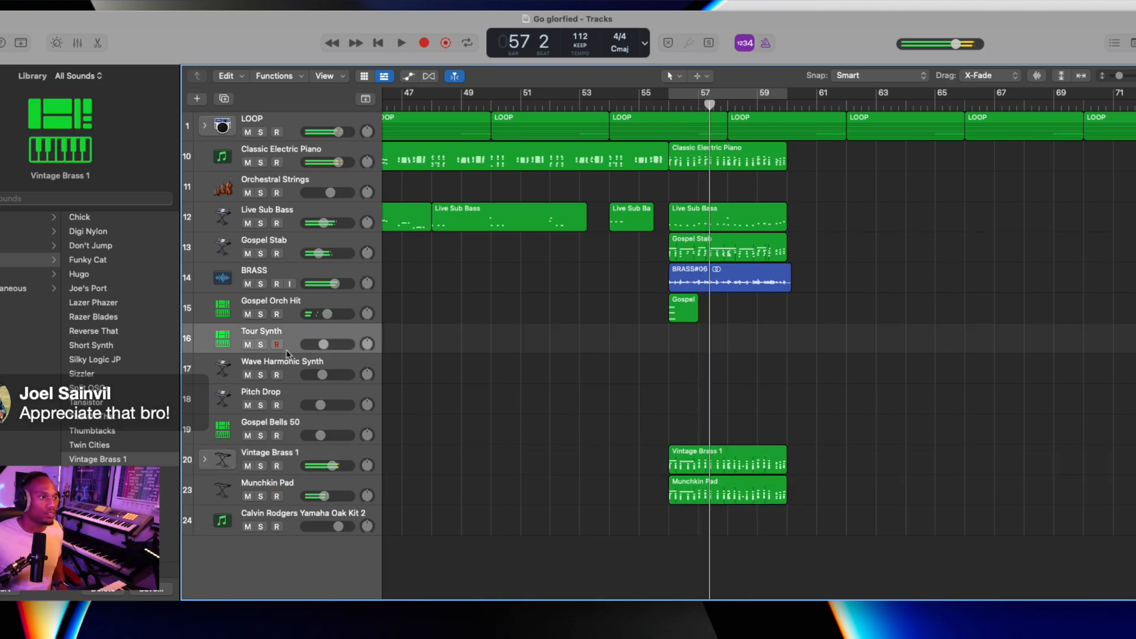
pyautogui.click(277, 375)
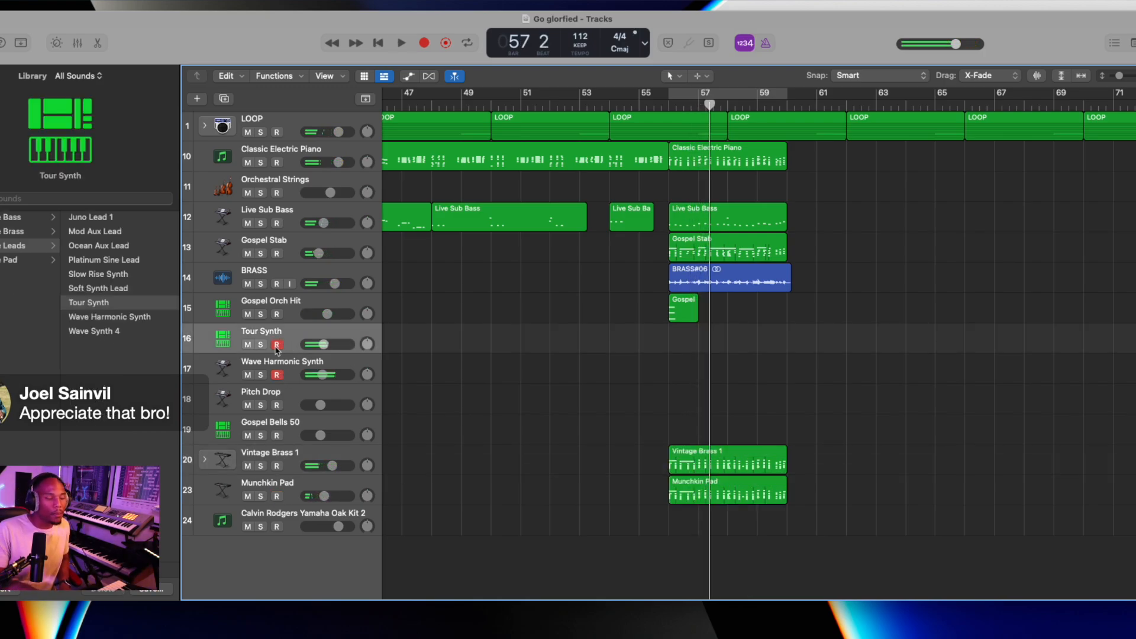
pyautogui.press('space')
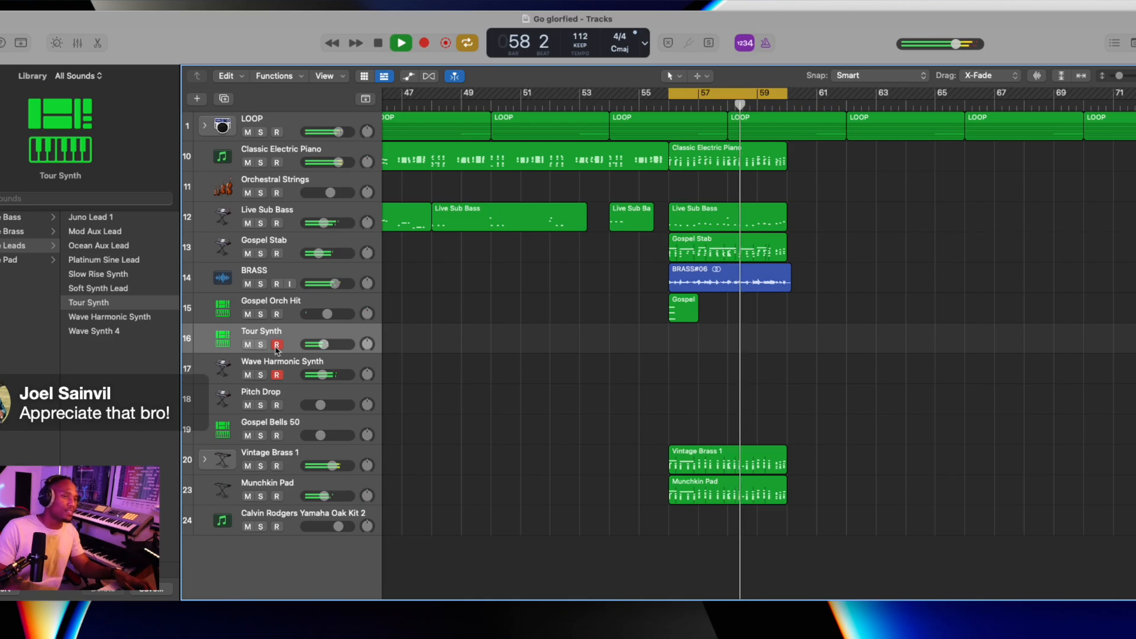
pyautogui.press('r')
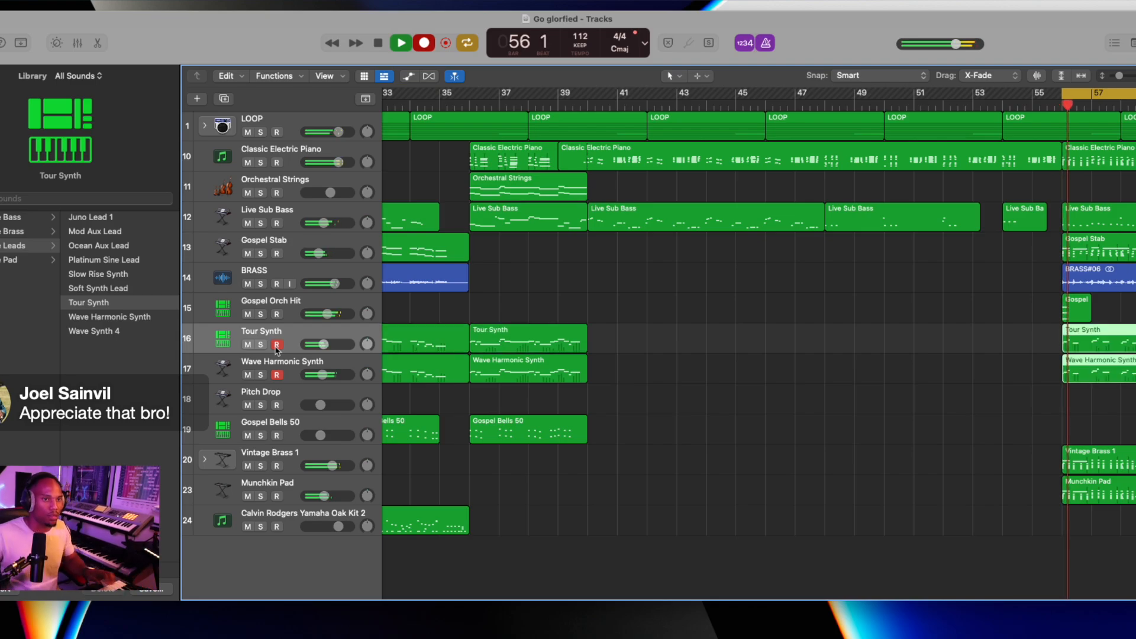
pyautogui.press('space')
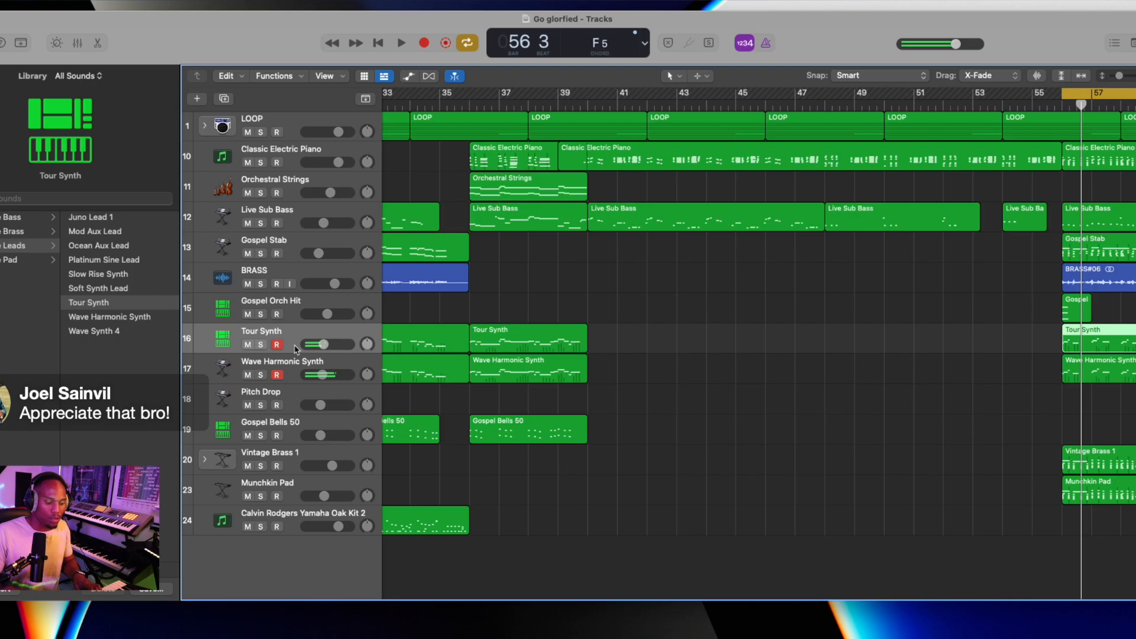
# Play back the section from bar 56 and select the new Tour Synth and Wave Harmonic Synth regions.
pyautogui.press('space')
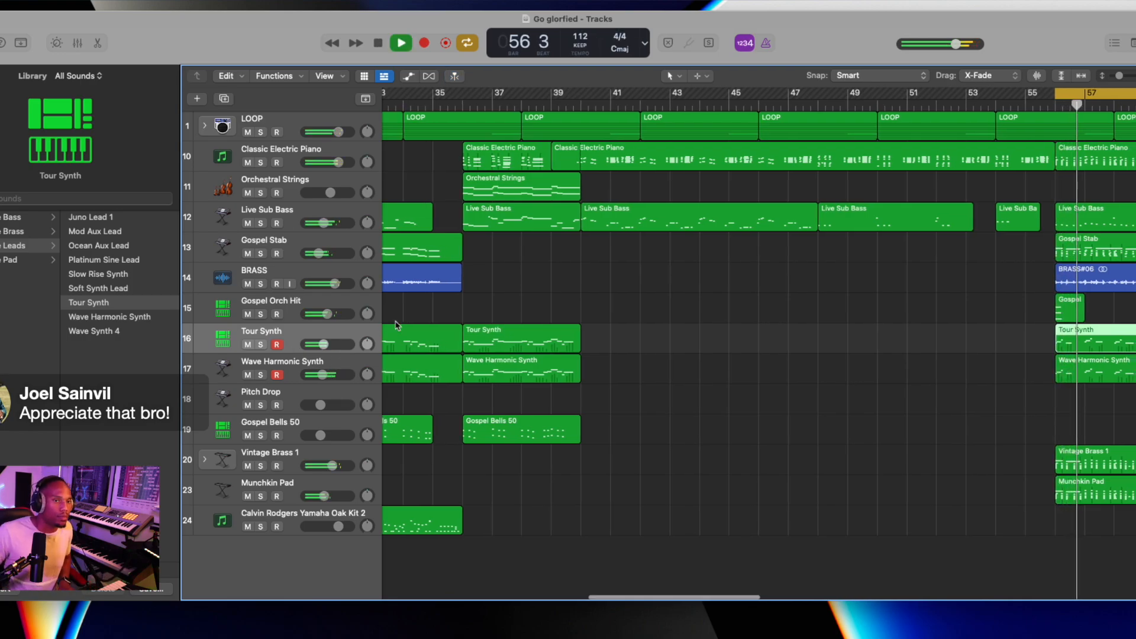
pyautogui.hscroll(5, 505, 313)
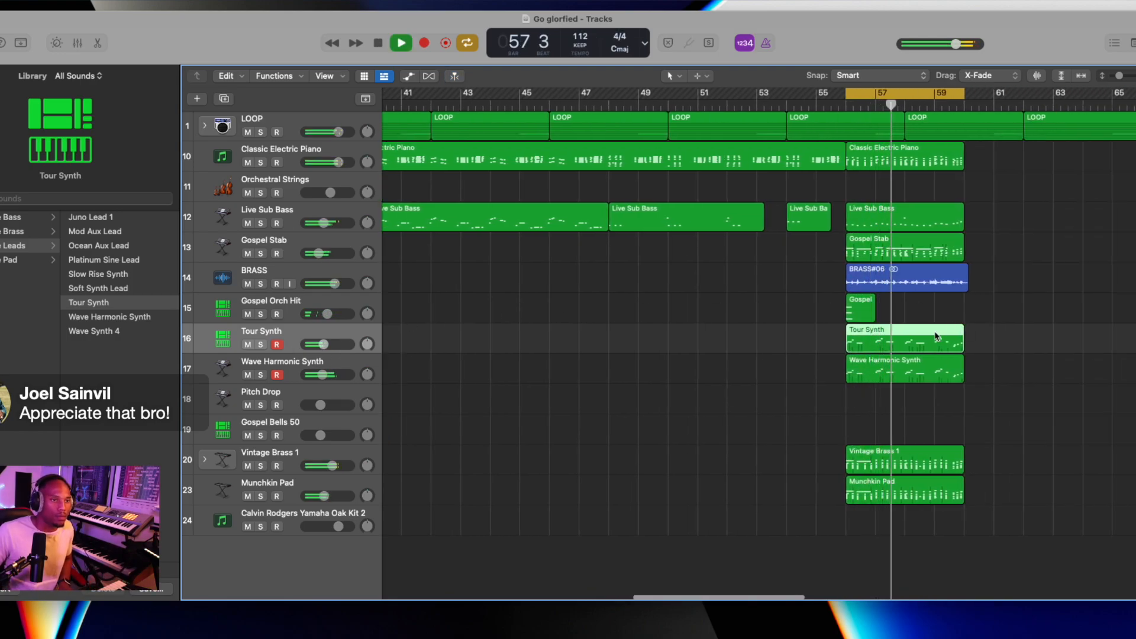
pyautogui.moveTo(1006, 314); pyautogui.dragTo(944, 370)
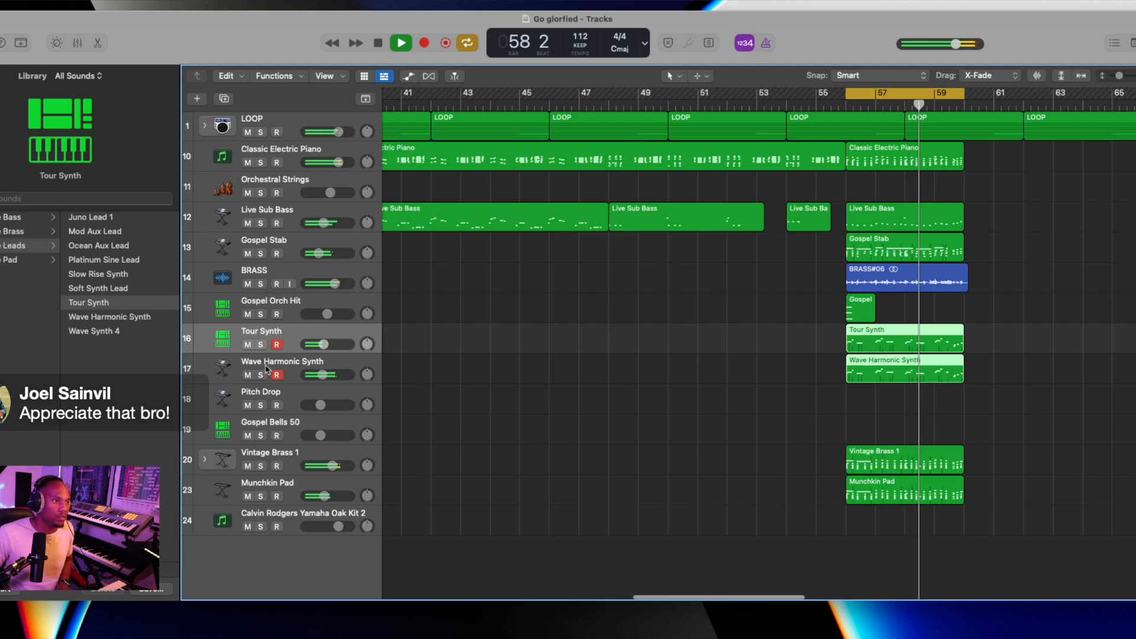
# Stop playback, select the Yamaha Oak Kit 2 drum track and disarm the Tour Synth and Wave Harmonic Synth tracks.
pyautogui.press('space')
pyautogui.click(289, 521)
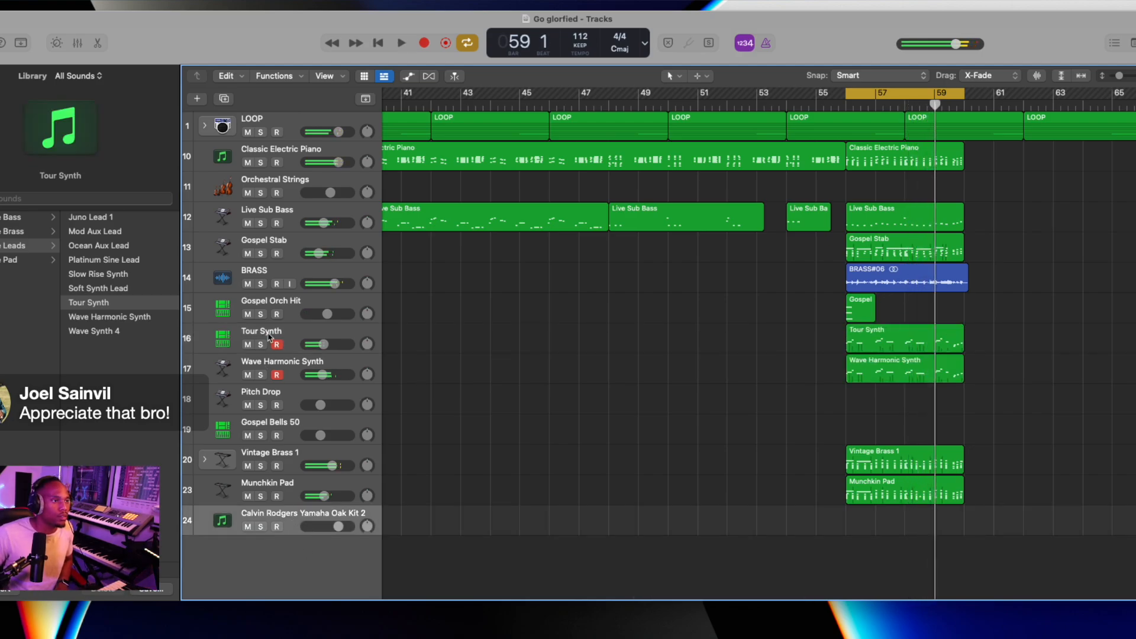
pyautogui.click(277, 374)
# Try two Yamaha Oak Kit 2 drum takes from bar 56 and discard them.
pyautogui.press('r')
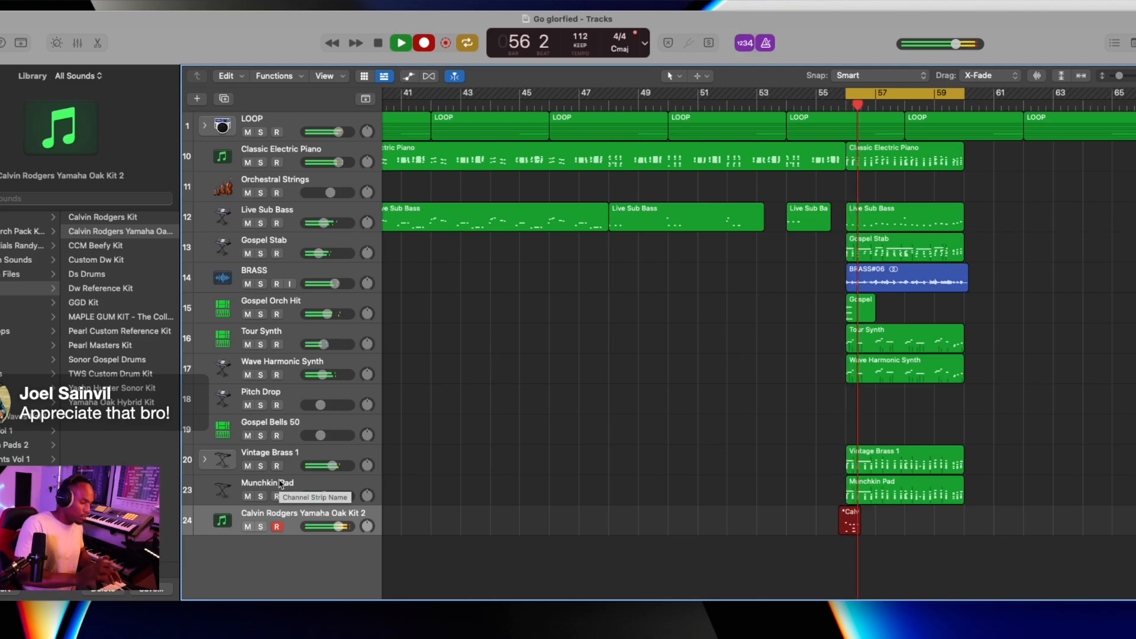
pyautogui.press('space')
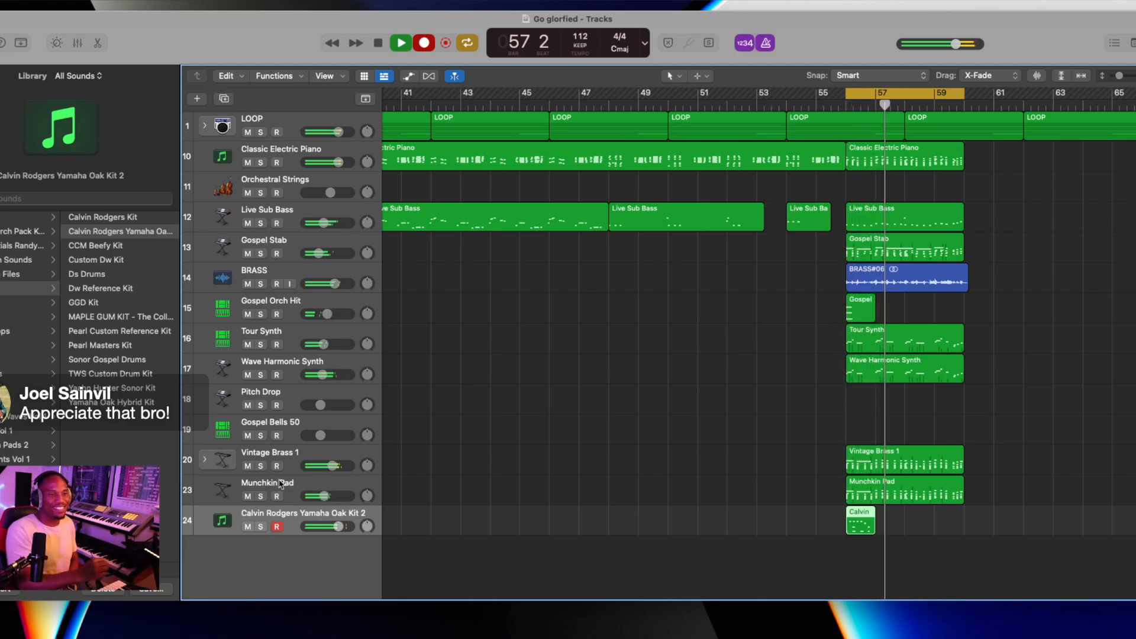
pyautogui.press('r')
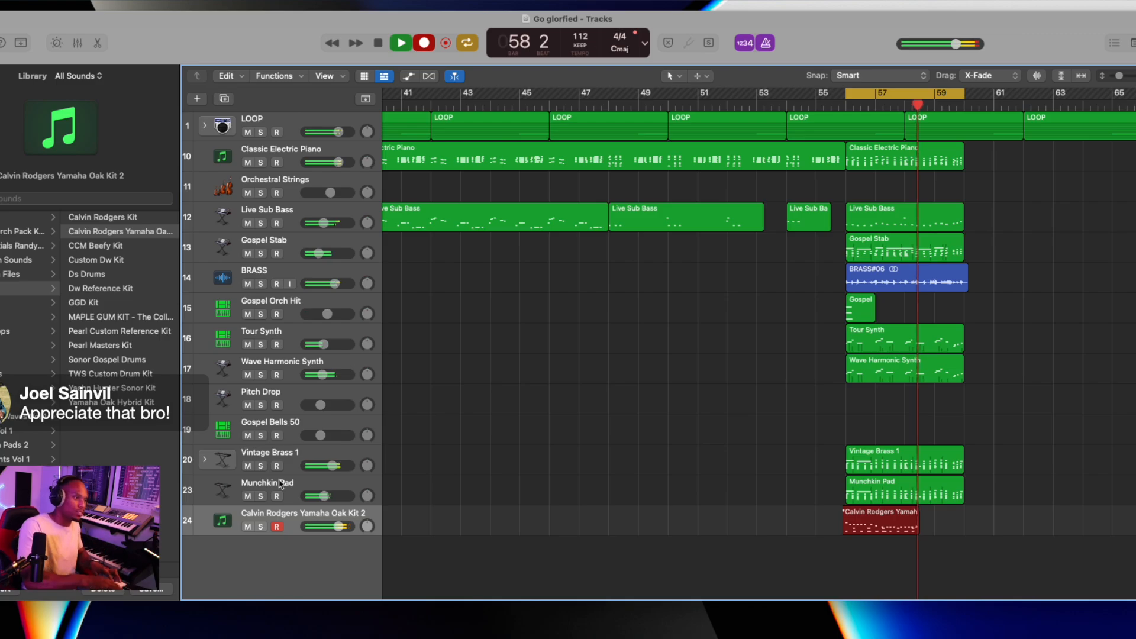
pyautogui.press('space')
pyautogui.press('Delete')
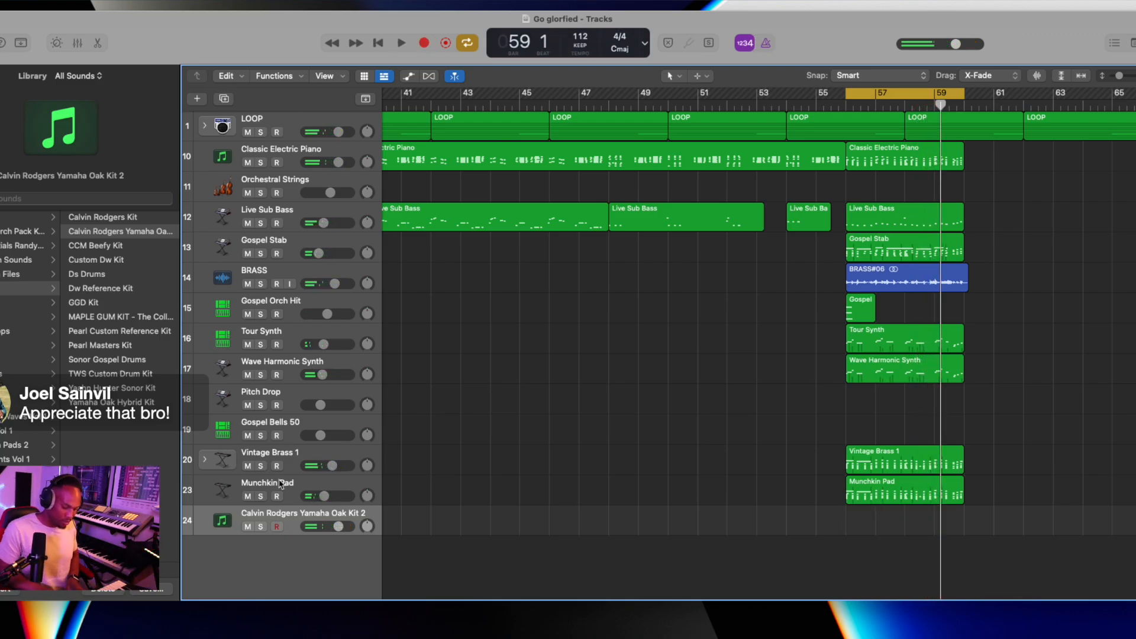
# Attempt another longer drum take and a short restart from bar 56 on Yamaha Oak Kit 2, deleting each.
pyautogui.press('r')
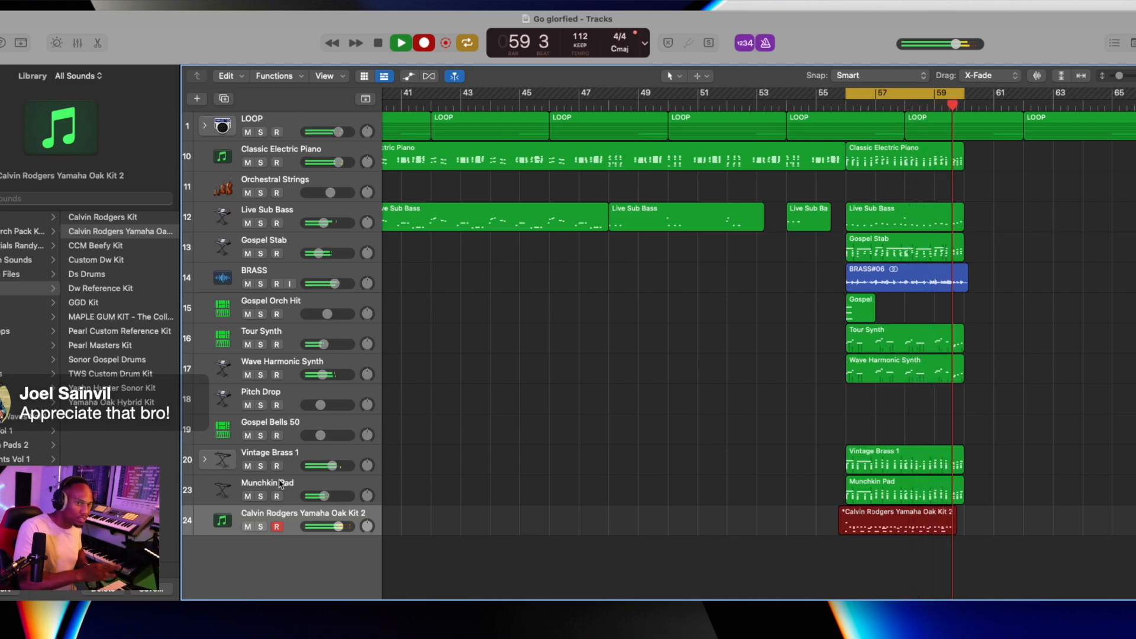
pyautogui.press('space')
pyautogui.press('Delete')
pyautogui.press('r')
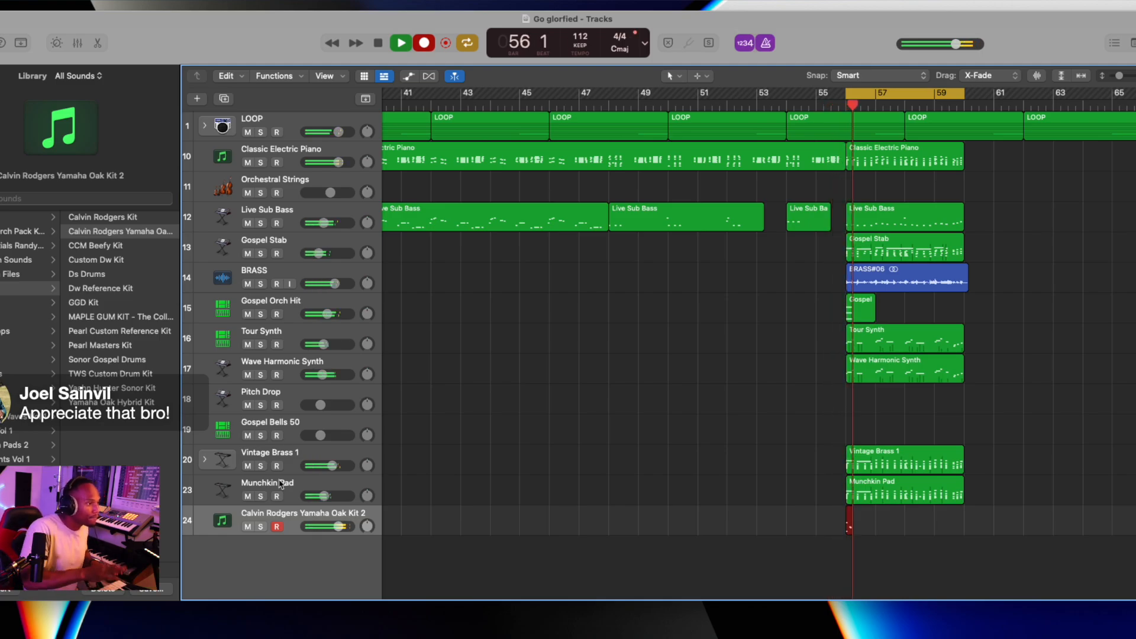
pyautogui.press('space')
pyautogui.press('Delete')
# Record a Yamaha Oak Kit 2 drum part over bars 56 to 60, undoing the first pass and recording it again.
pyautogui.press('r')
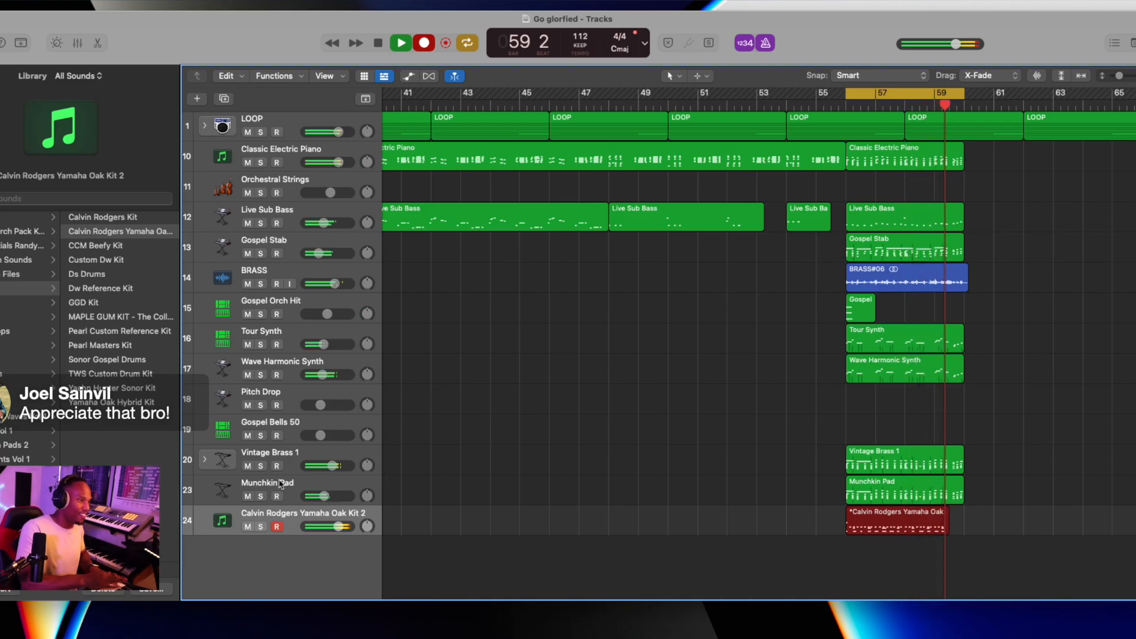
pyautogui.press('space')
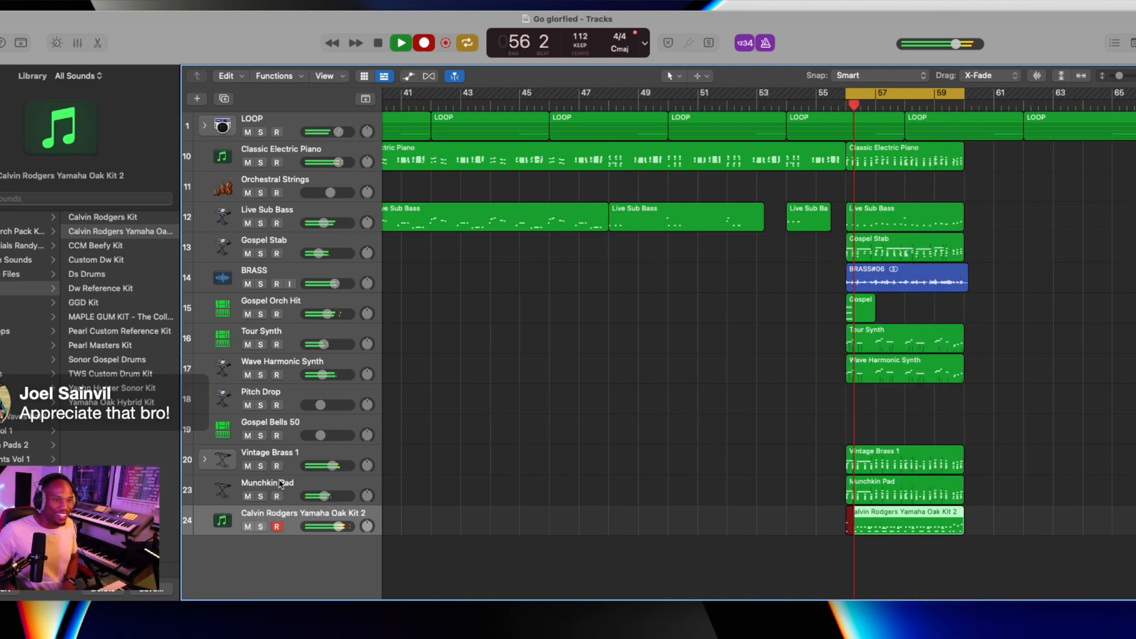
pyautogui.press('super+z')
pyautogui.press('r')
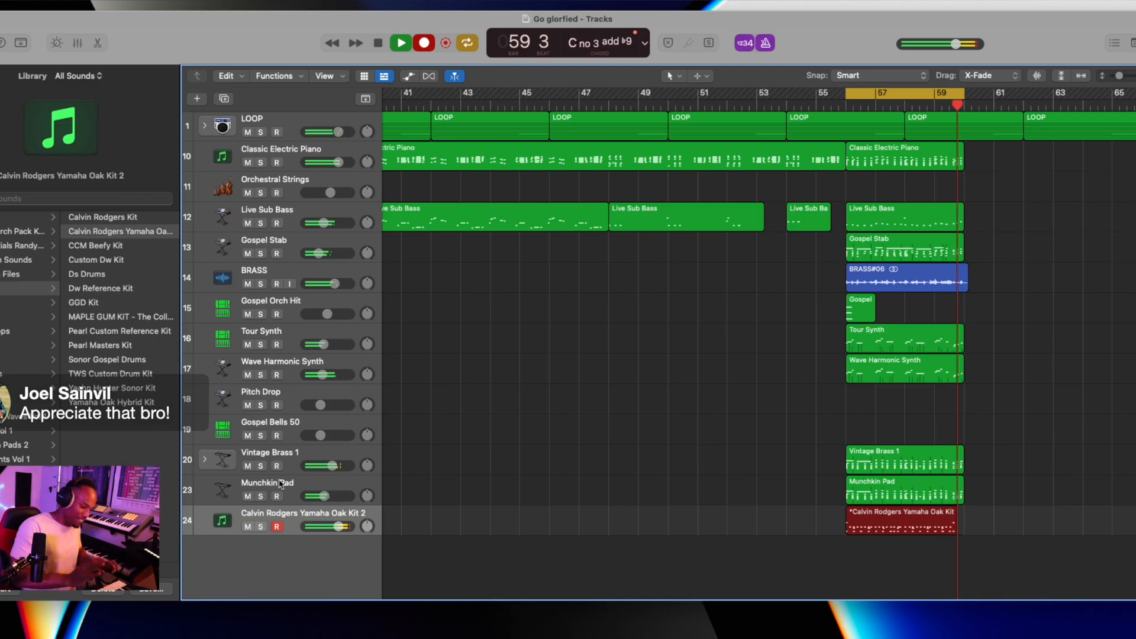
# Finish the Yamaha Oak Kit 2 drum take in the looped section at bar 56 and check it in the Piano Roll and in playback.
pyautogui.press('space')
pyautogui.rightClick(283, 502)
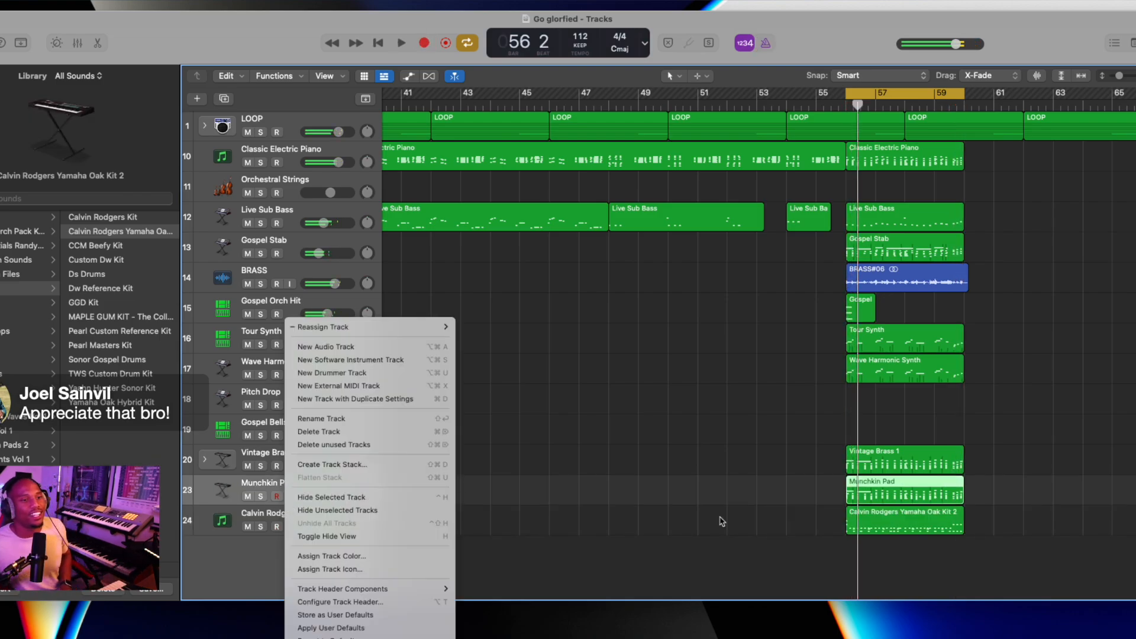
pyautogui.click(855, 520)
pyautogui.doubleClick(854, 521)
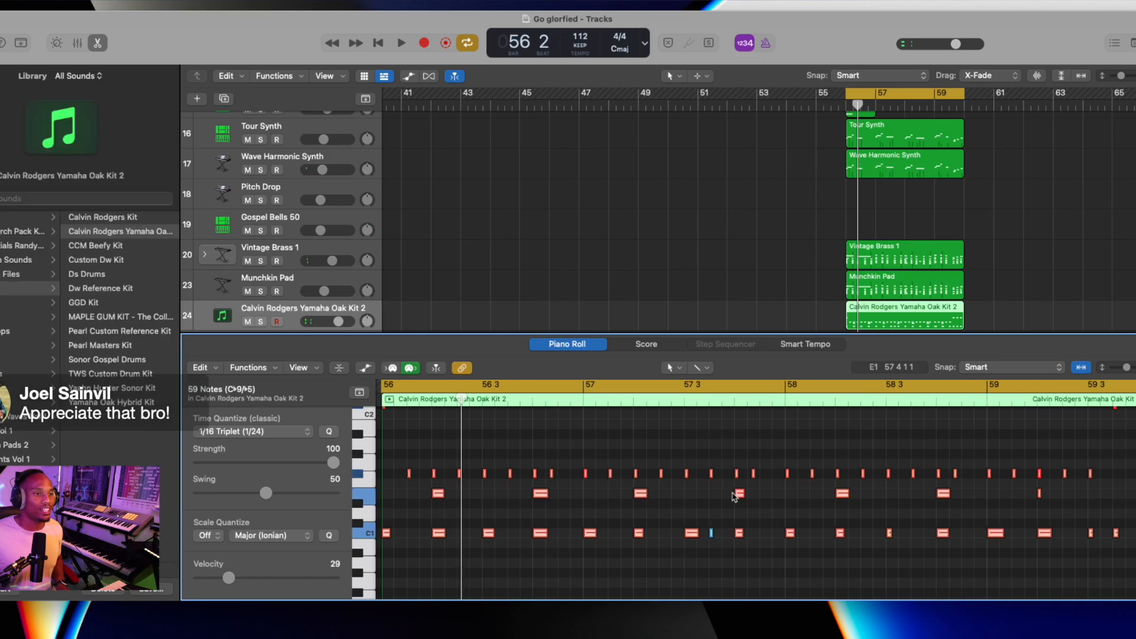
pyautogui.press('e')
pyautogui.press('space')
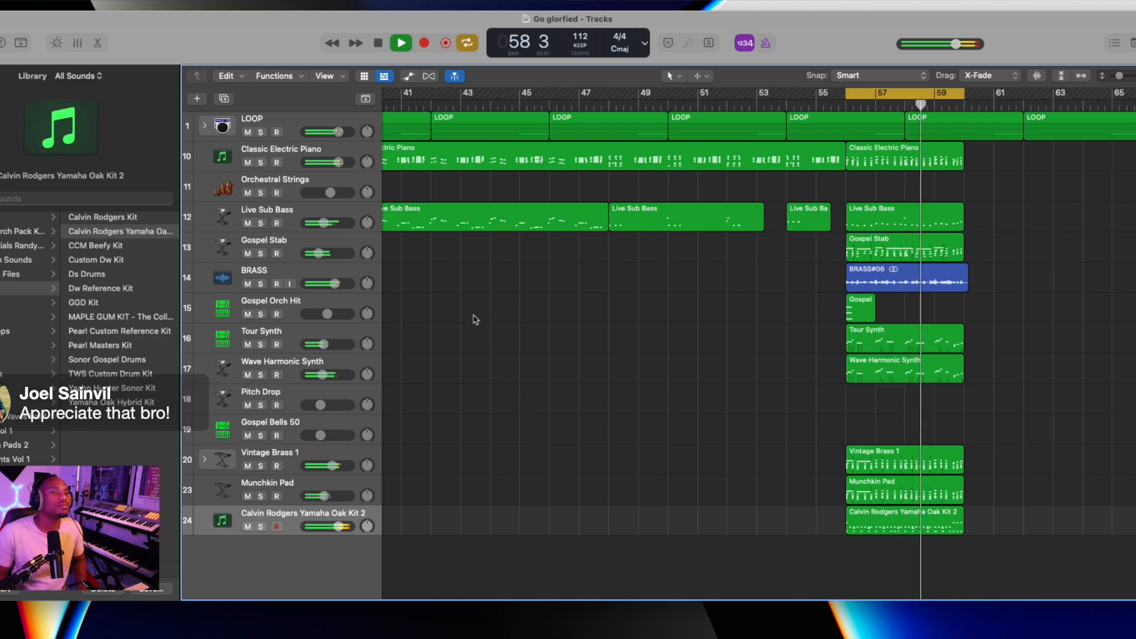
pyautogui.press('space')
# Record a Gospel Bells 50 part over the looped section from bar 56 to bar 60.
pyautogui.click(297, 432)
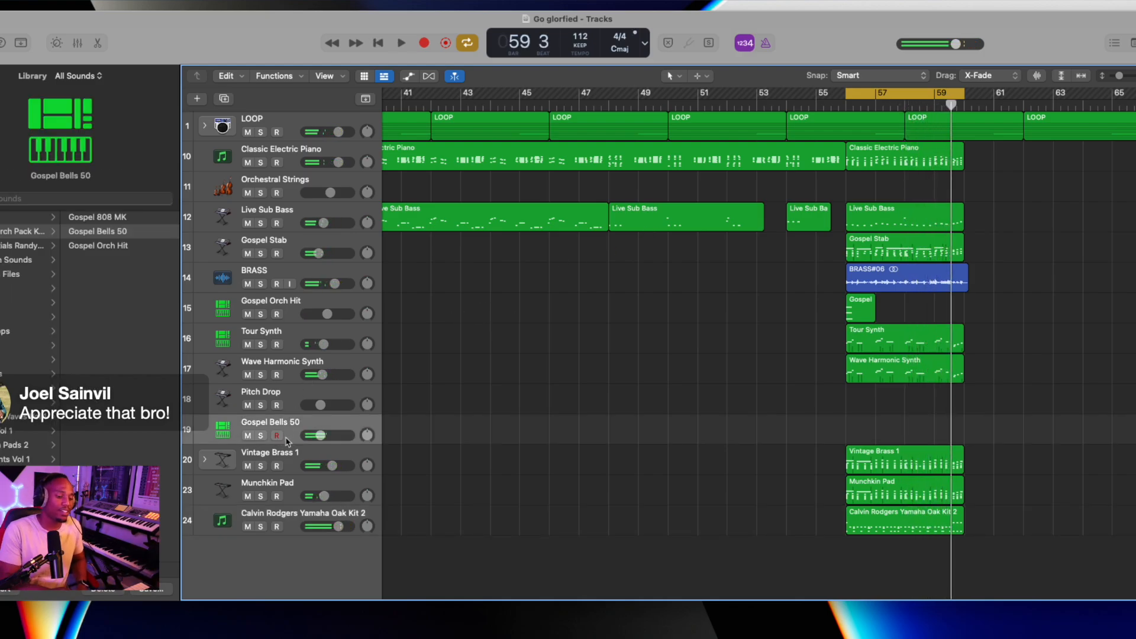
pyautogui.press('r')
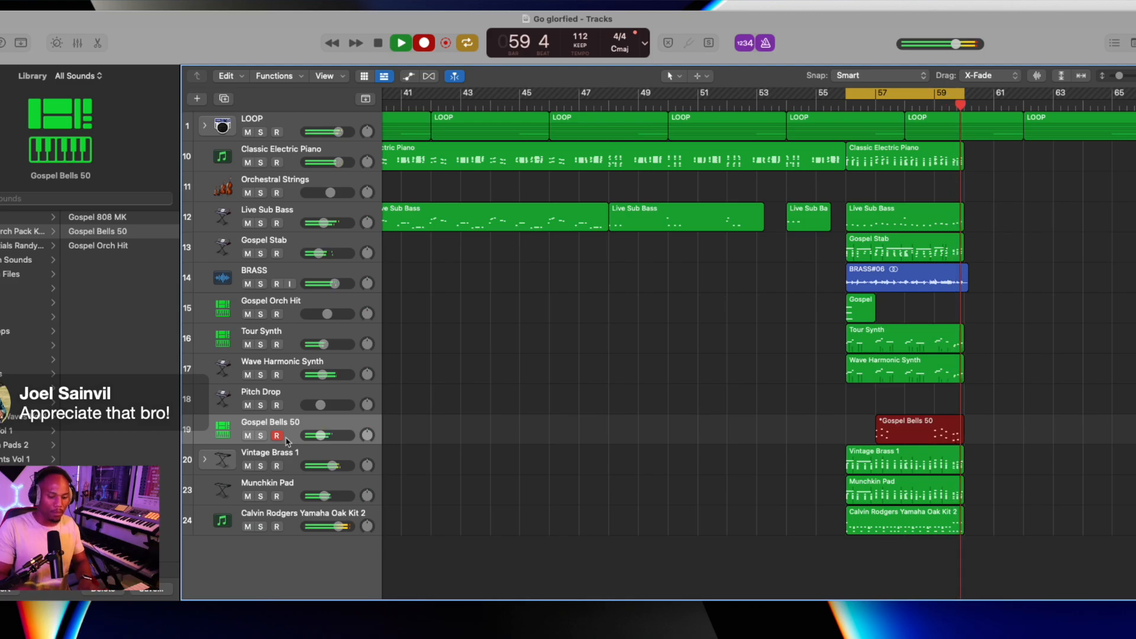
pyautogui.press('space')
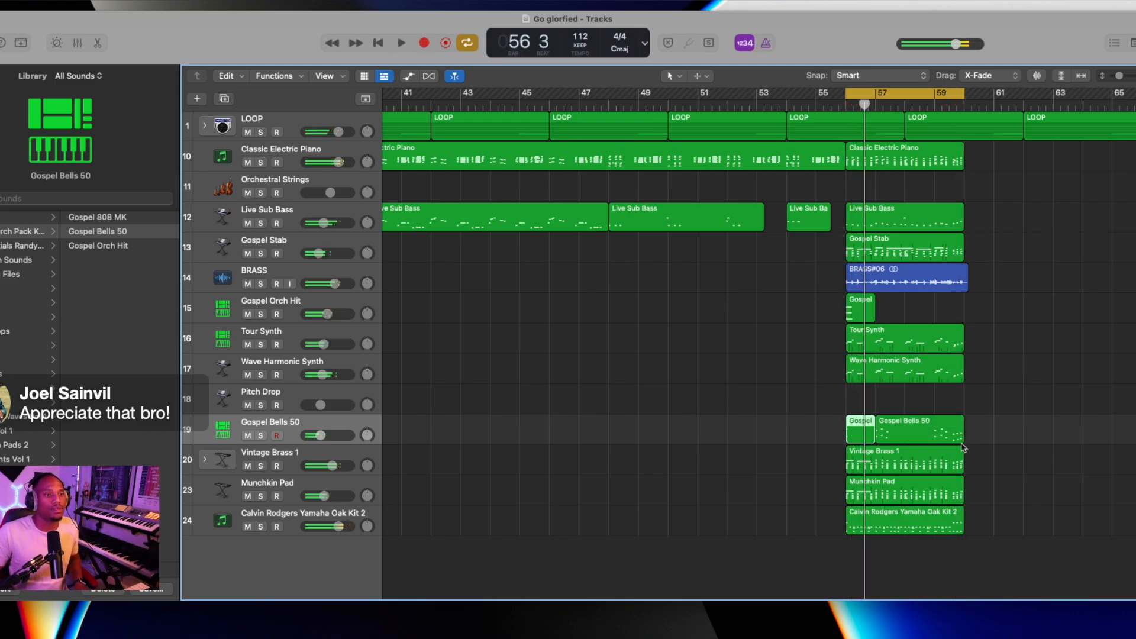
# Join the two Gospel Bells 50 regions in the looped section into one and check its notes in the Piano Roll.
pyautogui.moveTo(988, 427); pyautogui.dragTo(663, 467)
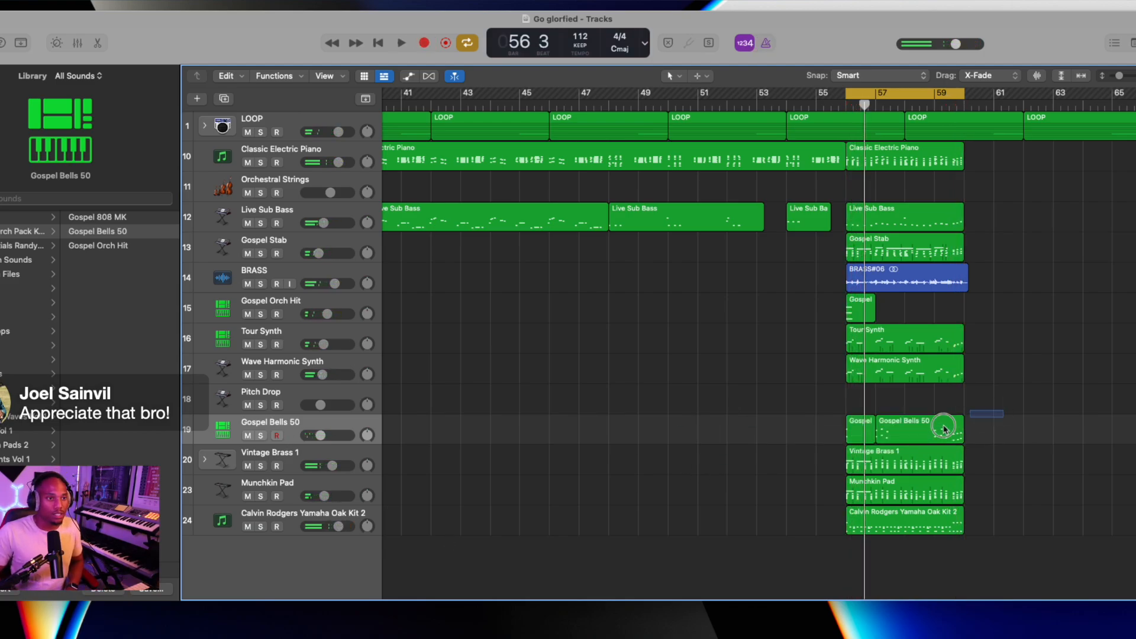
pyautogui.moveTo(1018, 408); pyautogui.dragTo(854, 436)
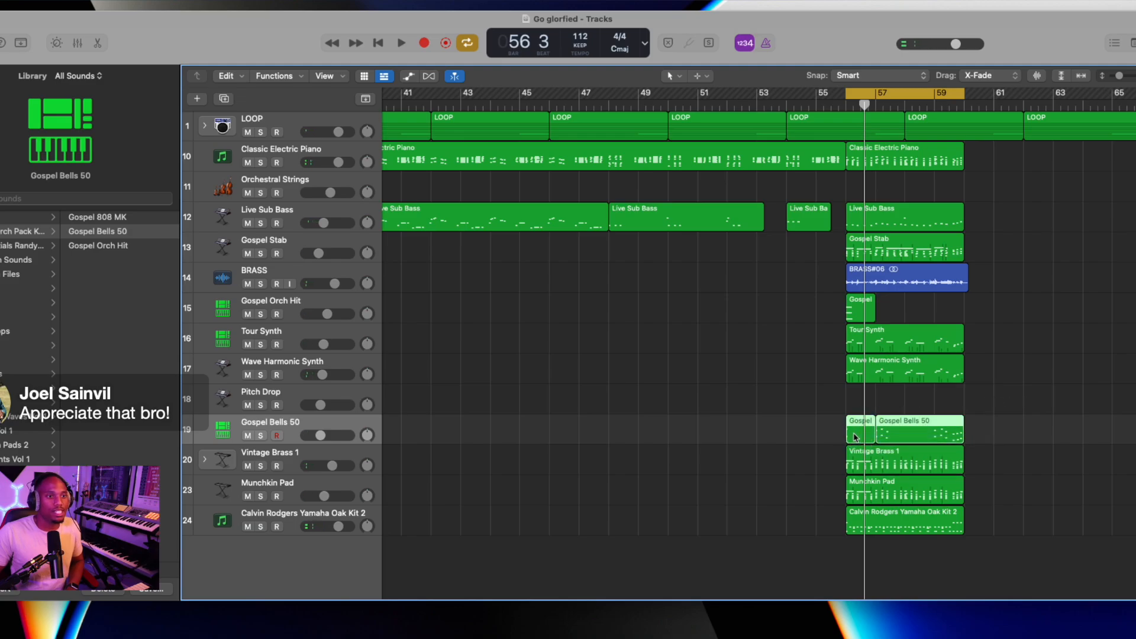
pyautogui.press('e')
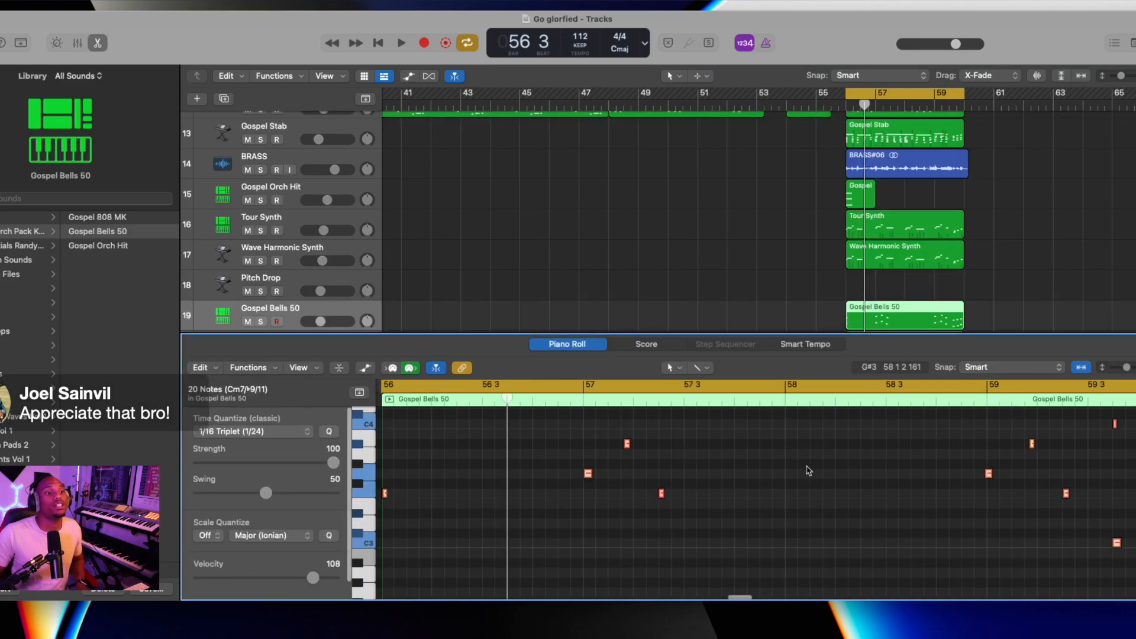
pyautogui.press('space')
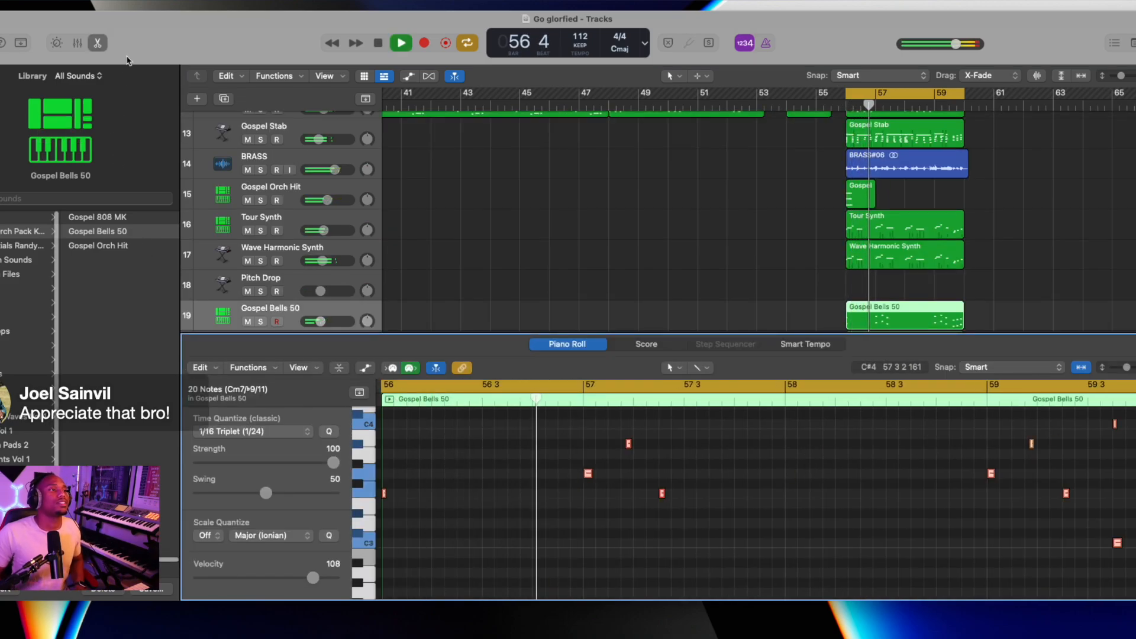
pyautogui.press('e')
# Record a Pitch Drop hit at bar 56 on the Pitch Drop track.
pyautogui.click(294, 396)
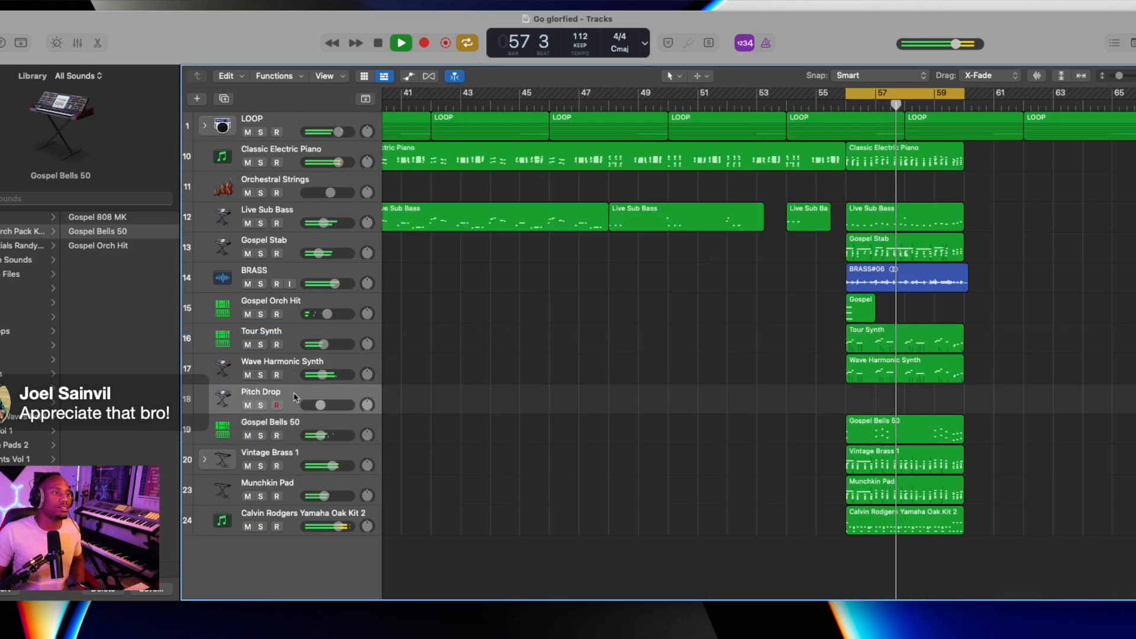
pyautogui.press('r')
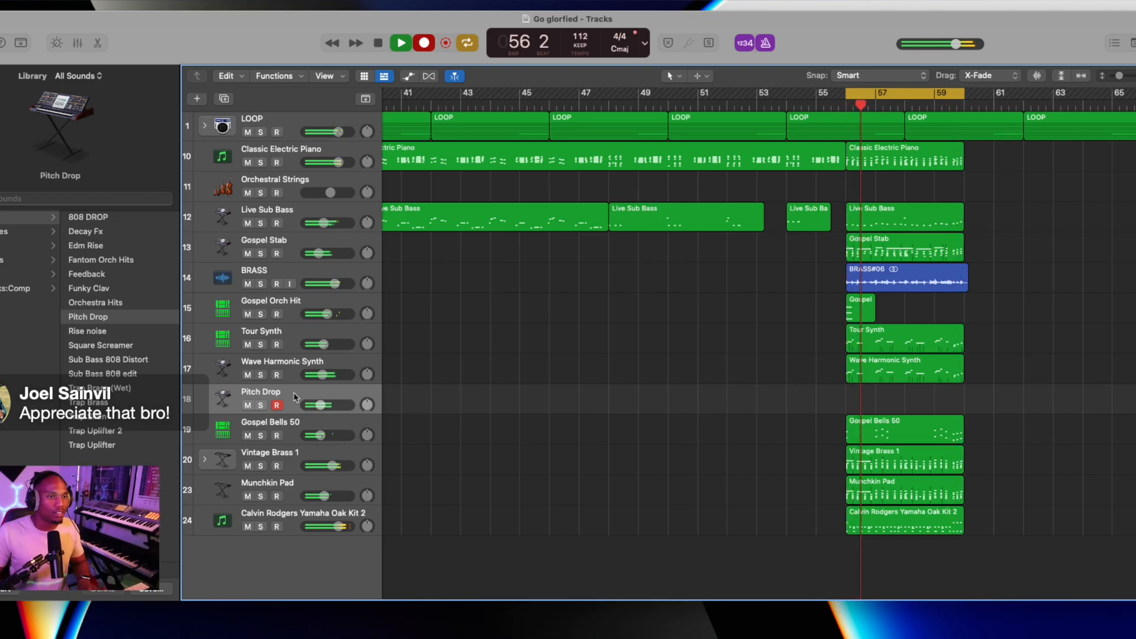
pyautogui.press('space')
# Play back the looped section with the new Pitch Drop hit and mute the Yamaha Oak Kit 2 drum track.
pyautogui.doubleClick(858, 395)
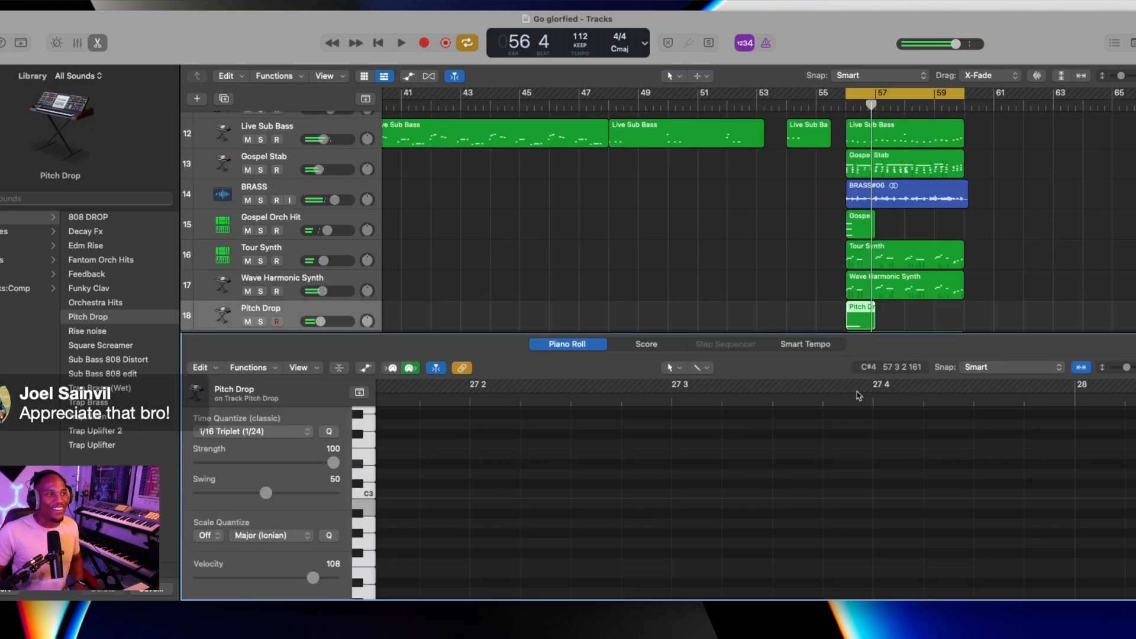
pyautogui.click(633, 320)
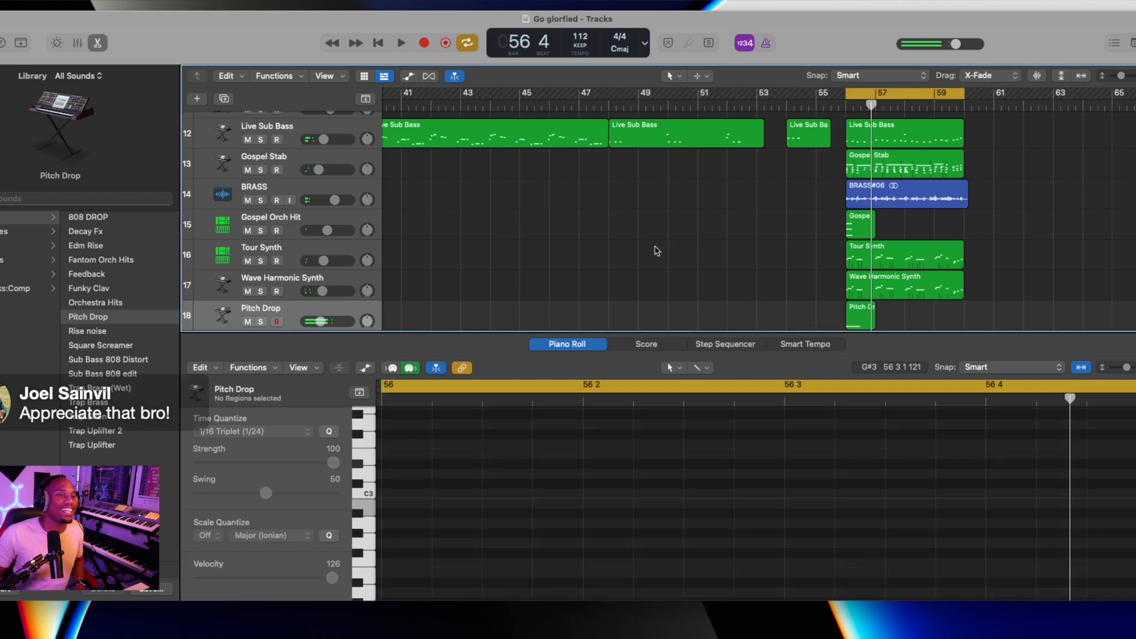
pyautogui.press('space')
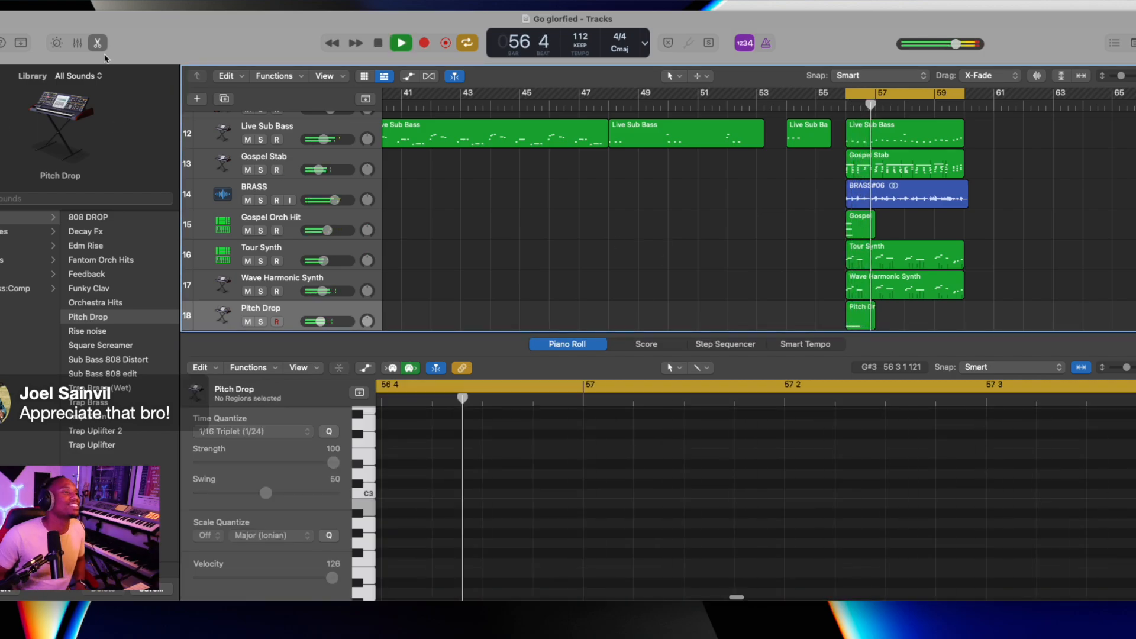
pyautogui.press('e')
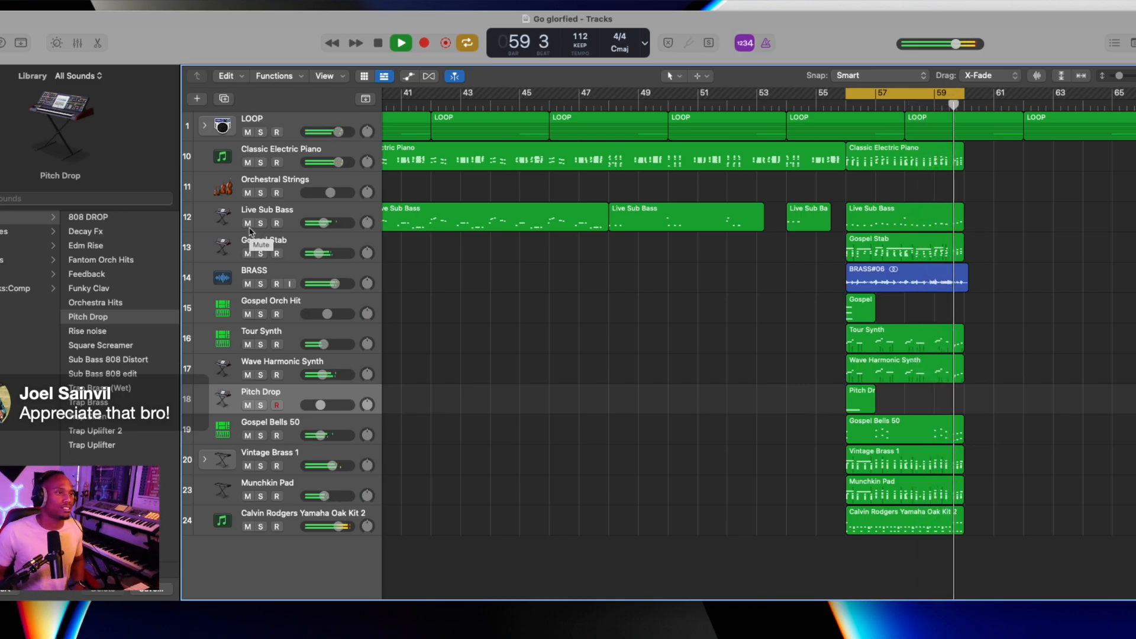
pyautogui.click(247, 526)
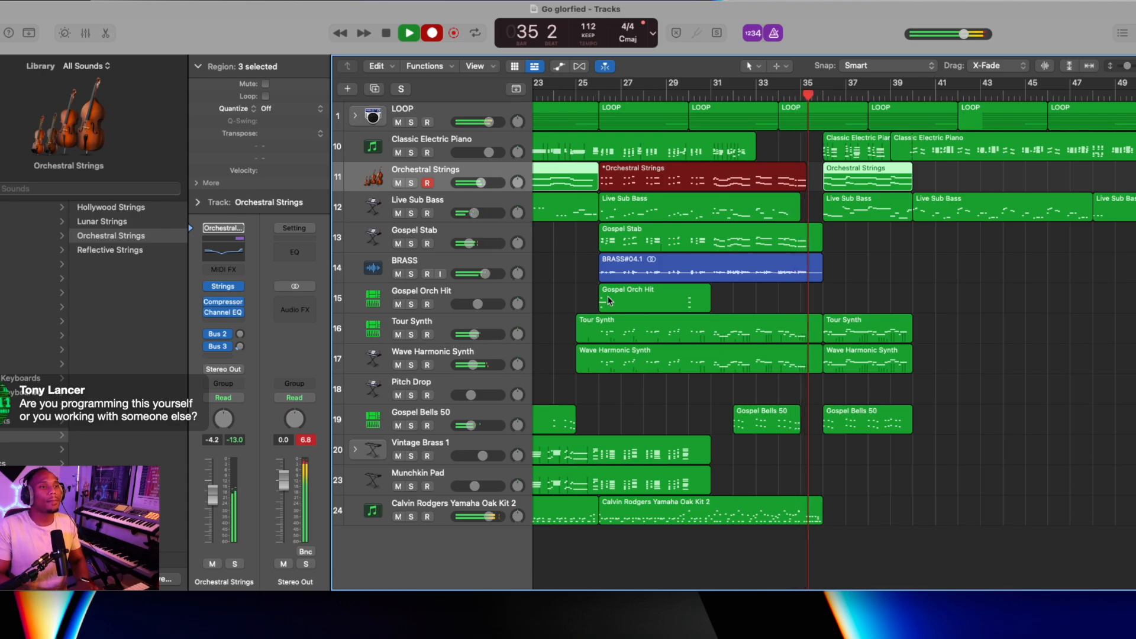
# End the Orchestral Strings take and return the playhead to bar 26 for the Live Sub Bass track.
pyautogui.press('space')
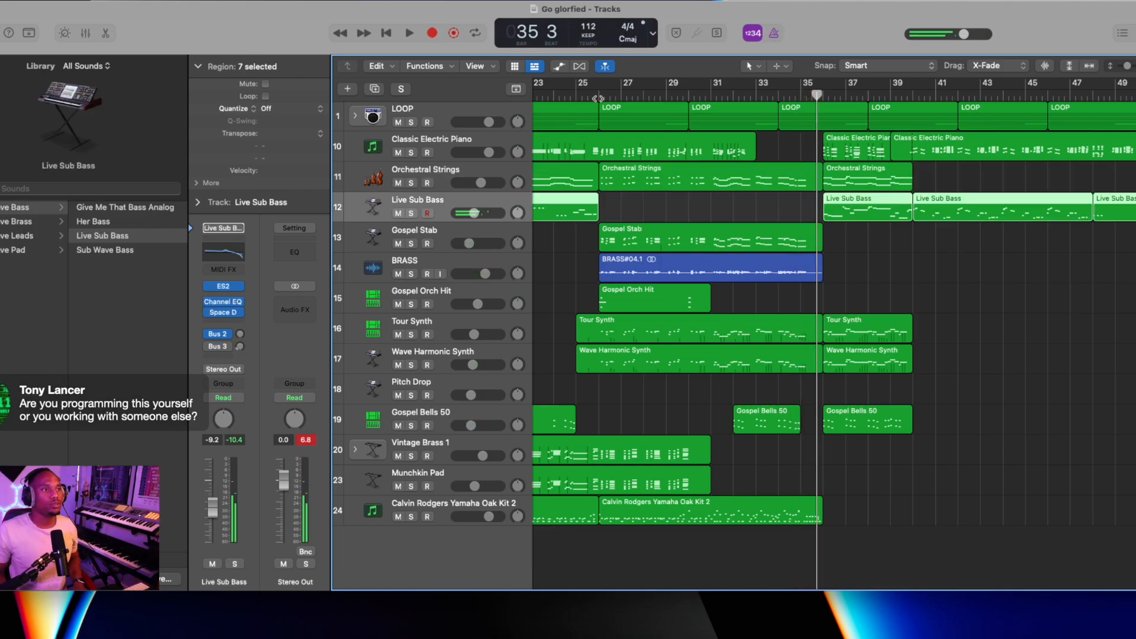
pyautogui.click(598, 98)
pyautogui.press('r')
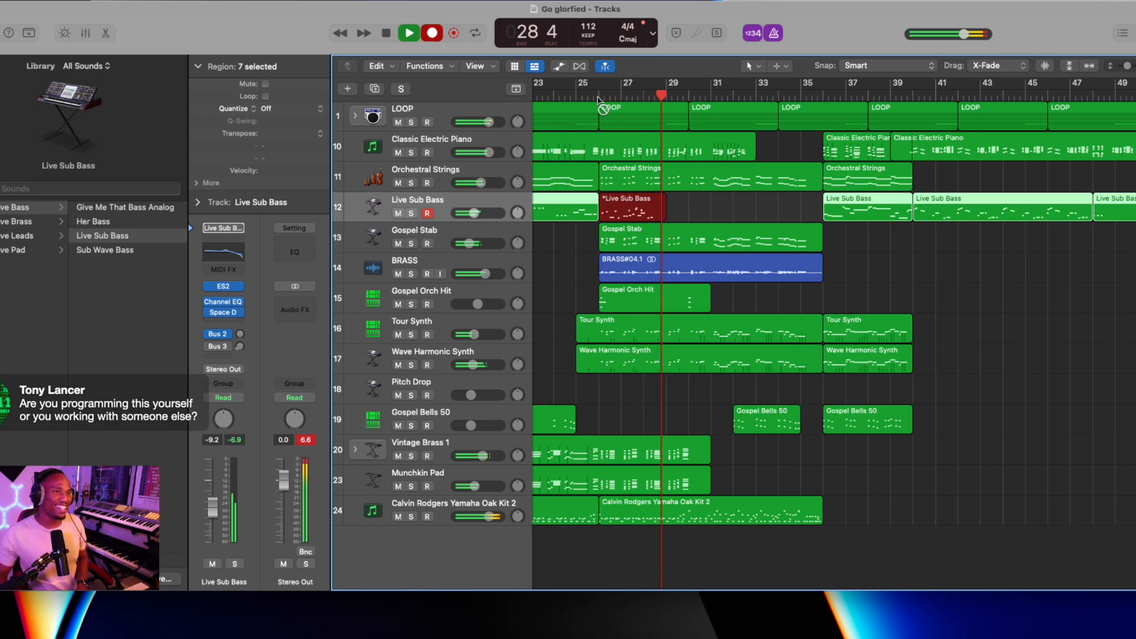
pyautogui.press('space')
pyautogui.press('super+z')
# Record the Live Sub Bass part from bar 26 to about bar 36.
pyautogui.press('r')
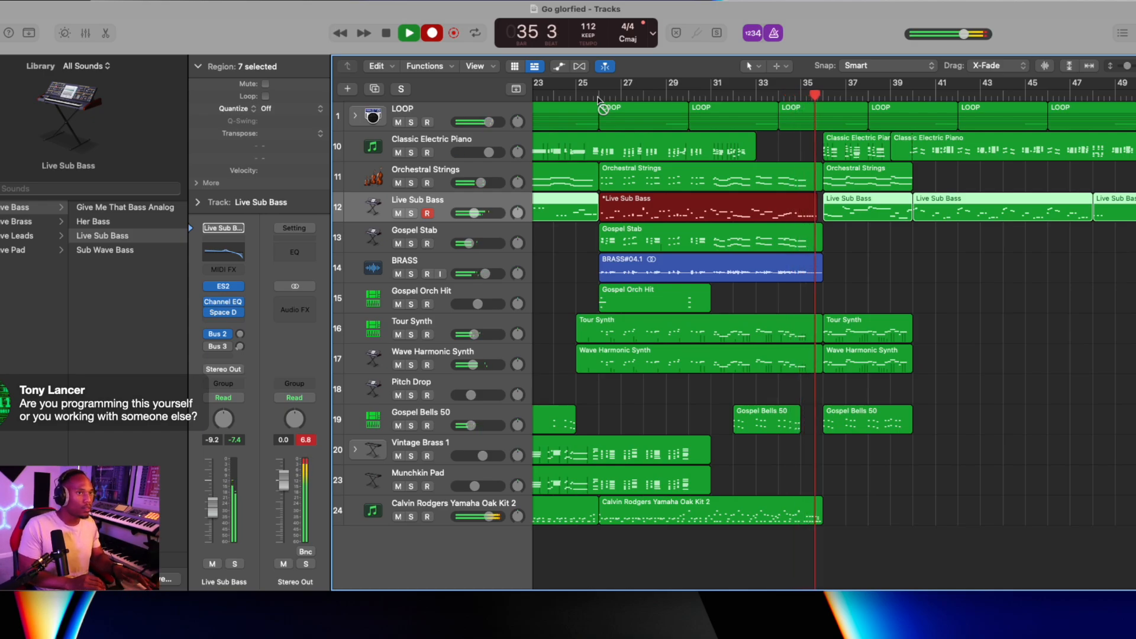
pyautogui.press('space')
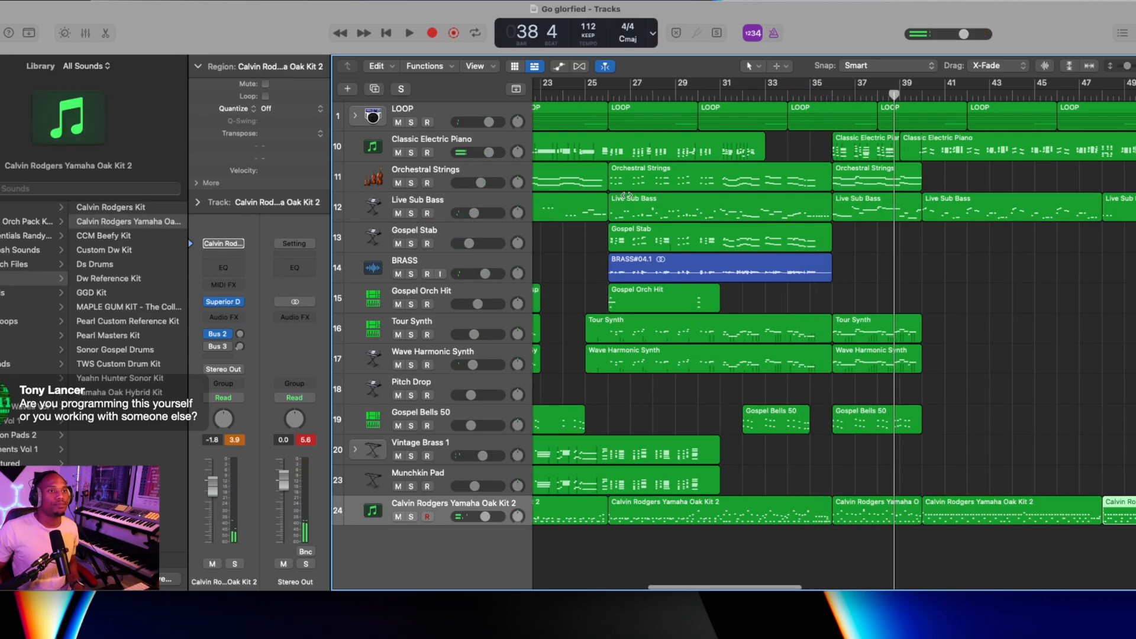
# Record the Gospel Stab and BRASS tracks together from bar 40 through about bar 57.
pyautogui.click(448, 228)
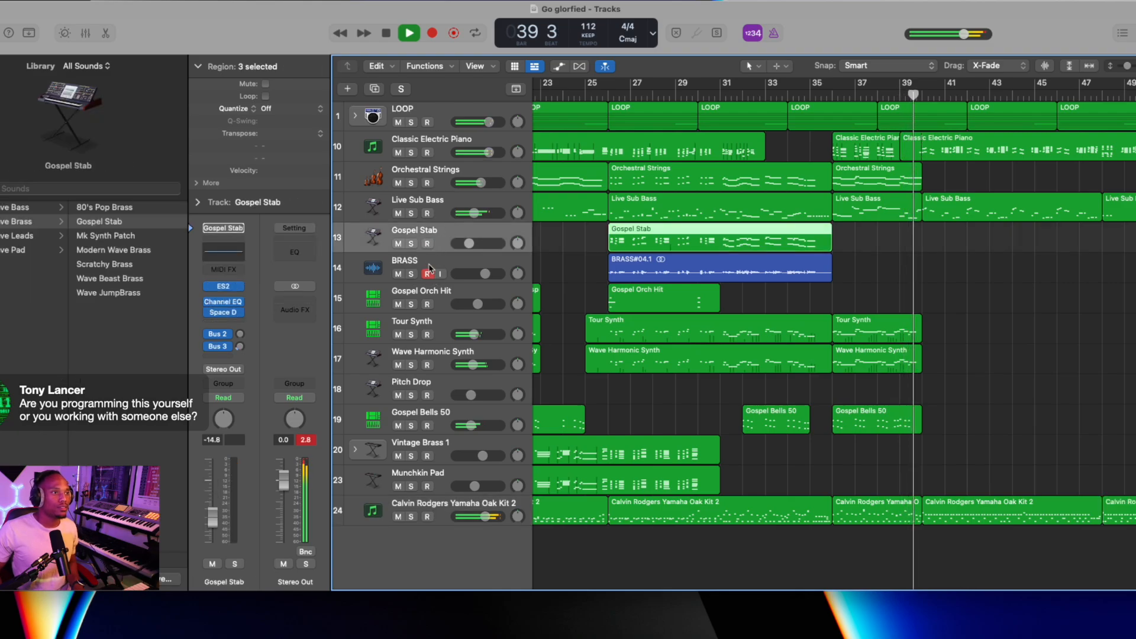
pyautogui.press('space')
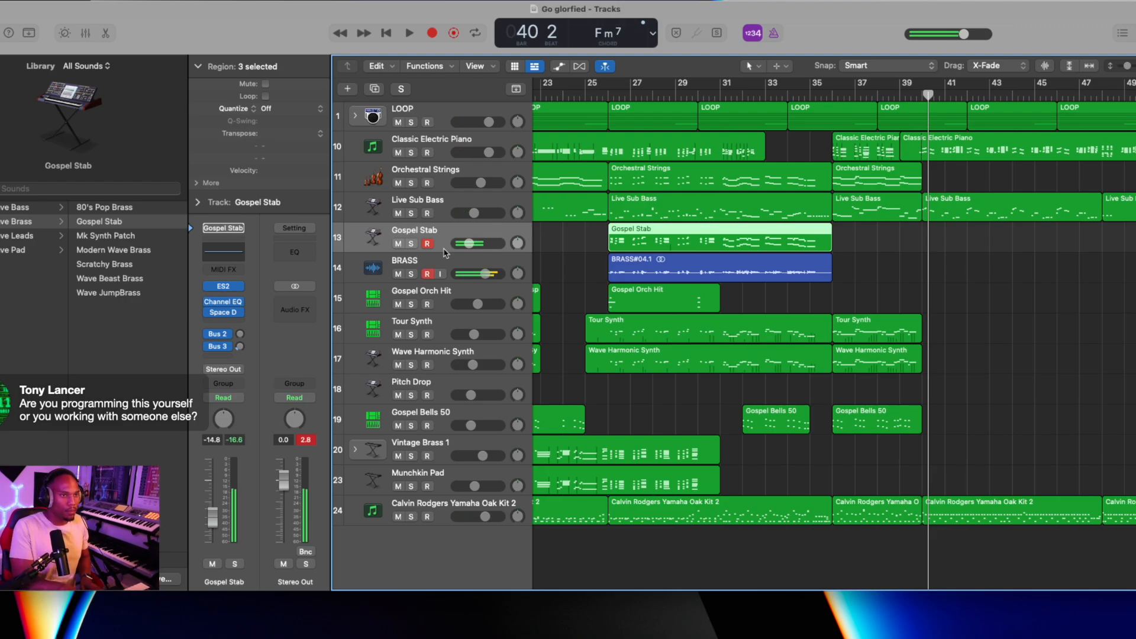
pyautogui.press('r')
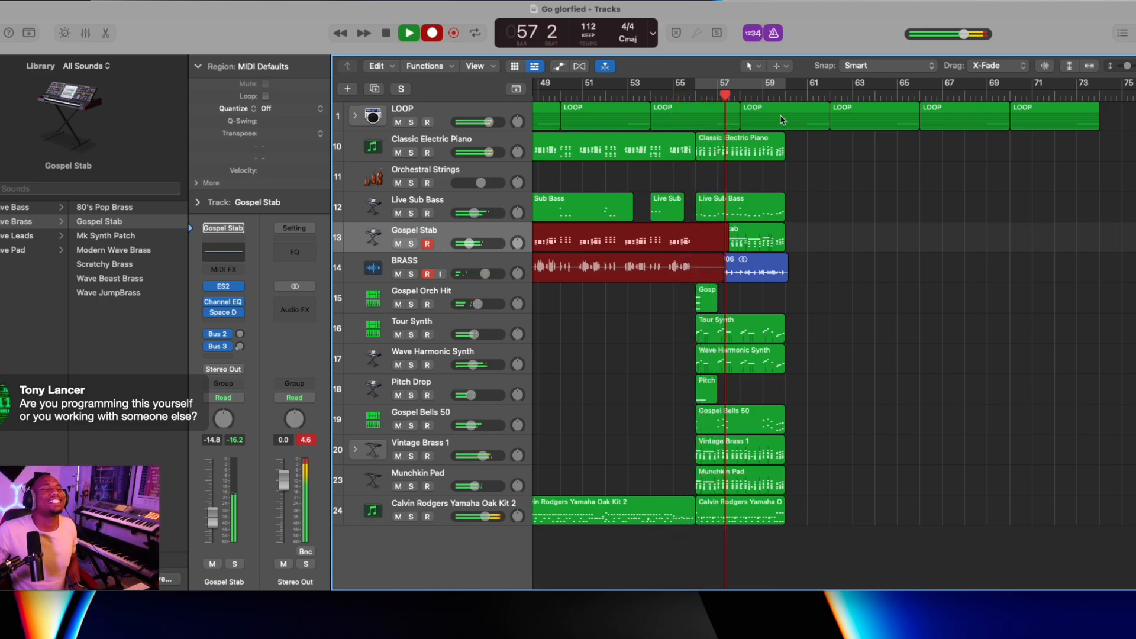
pyautogui.press('space')
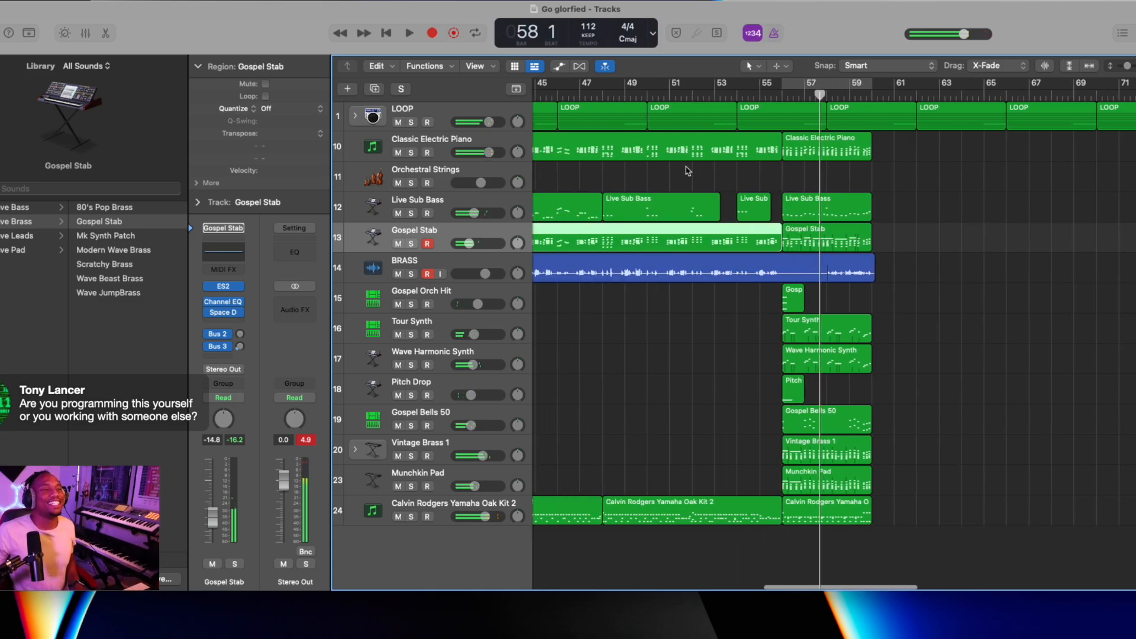
pyautogui.click(901, 277)
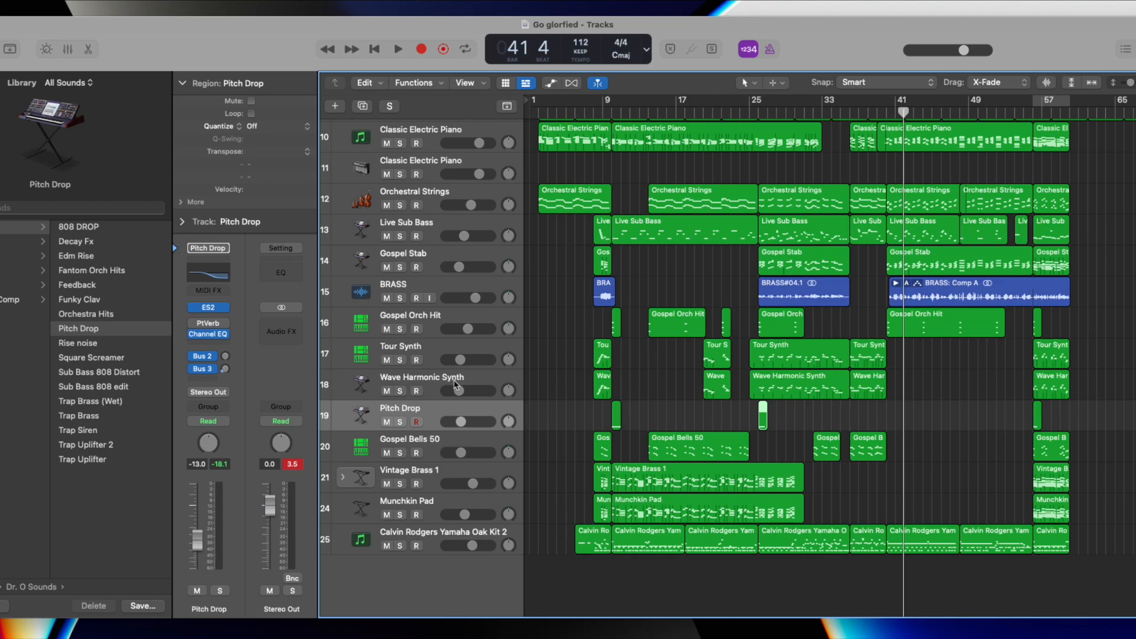
# Record the Tour Synth and Wave Harmonic Synth tracks together from bar 40 to bar 56.
pyautogui.click(455, 384)
pyautogui.click(431, 359)
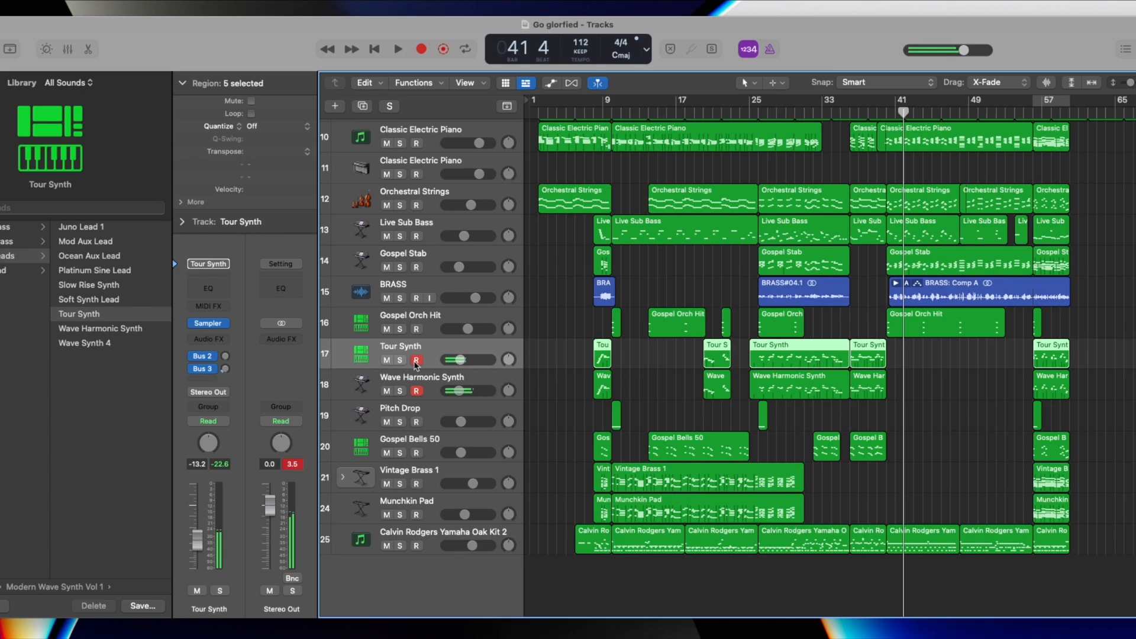
pyautogui.press('r')
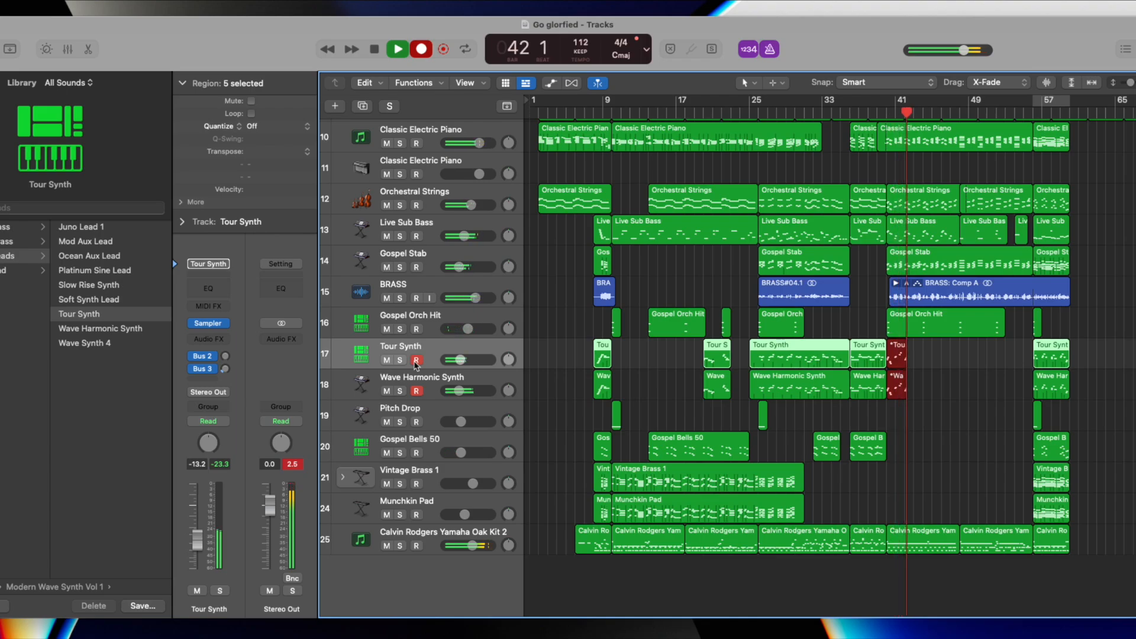
pyautogui.press('space')
pyautogui.click(888, 112)
pyautogui.press('r')
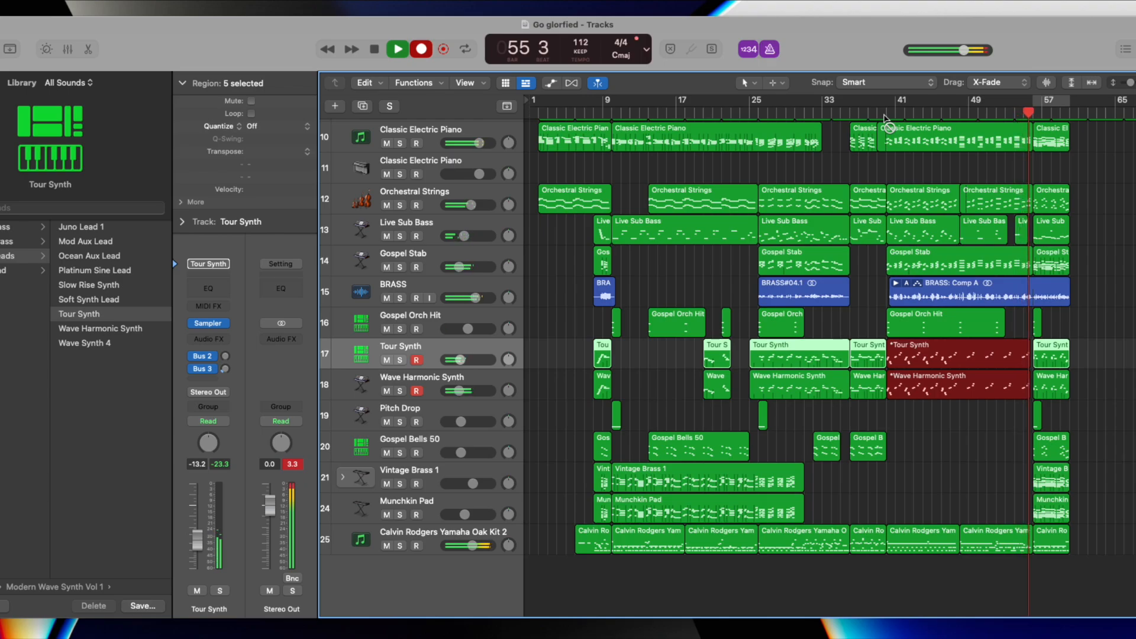
pyautogui.hotkey('shift', 'r')
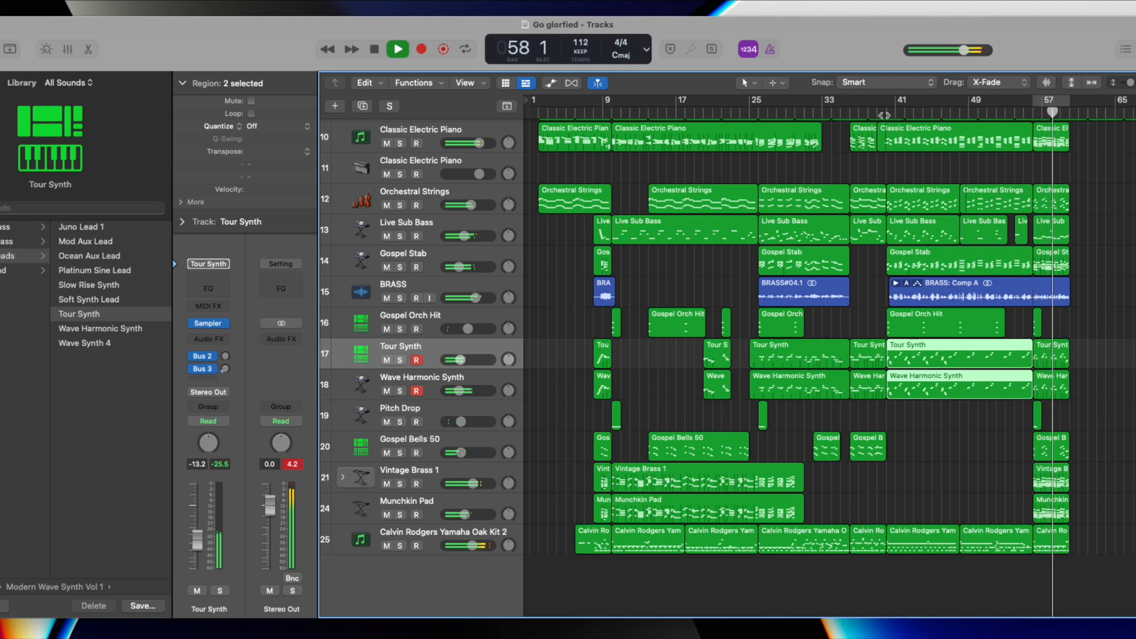
# Loop the section from bar 56 to bar 60 and listen to it.
pyautogui.press('c')
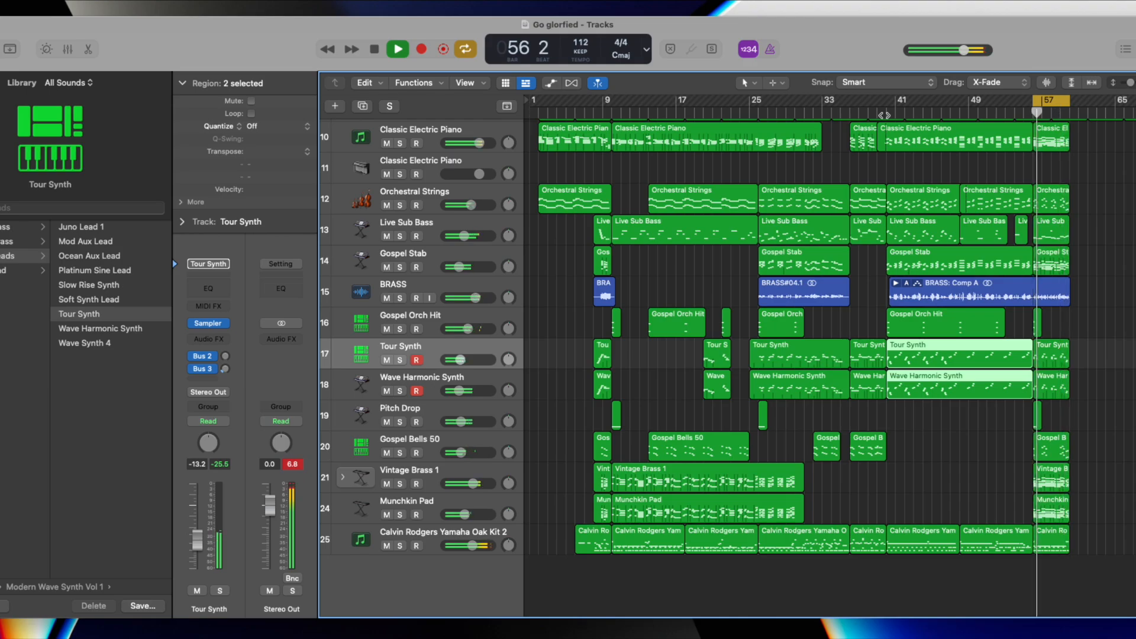
pyautogui.press('space')
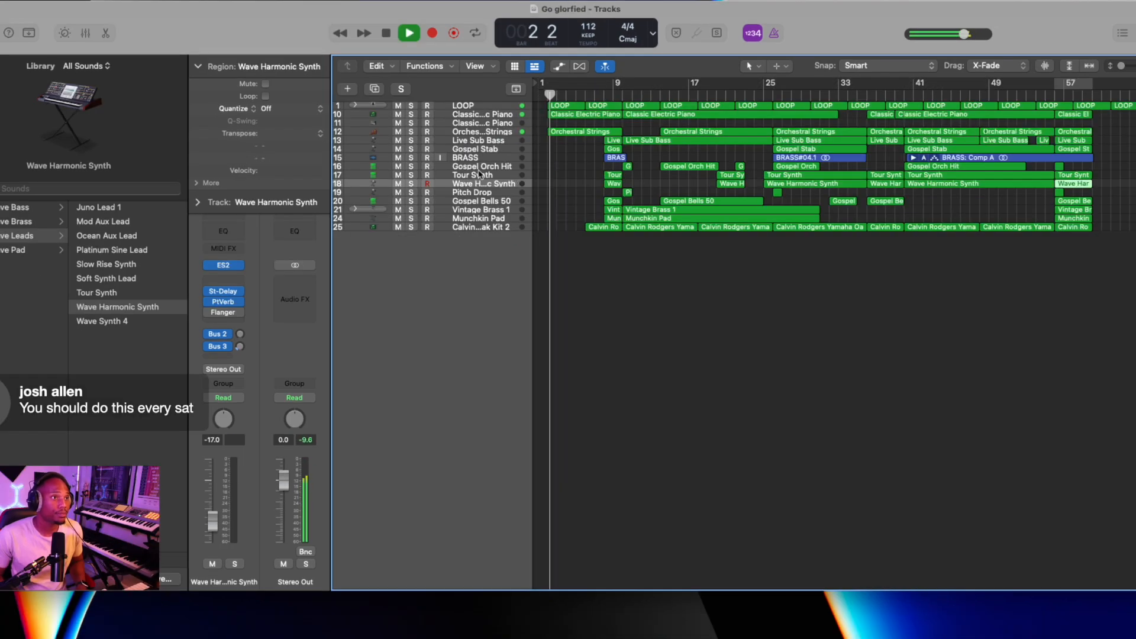
# Record a new Gospel Bells 50 part from bar 2 over the song's opening bars.
pyautogui.click(463, 202)
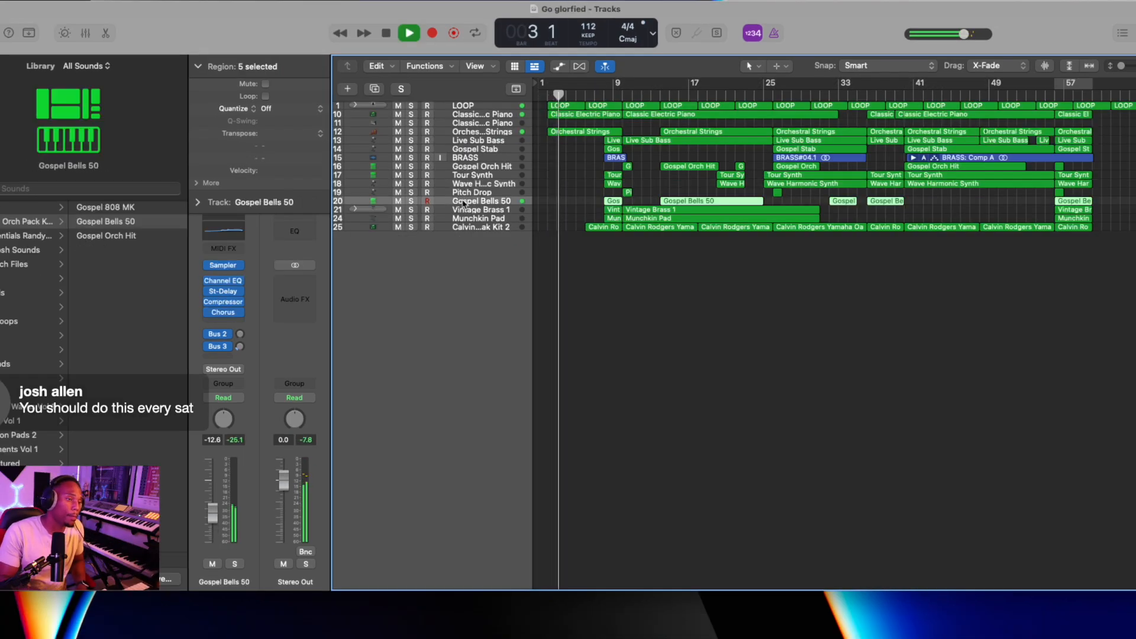
pyautogui.press('space')
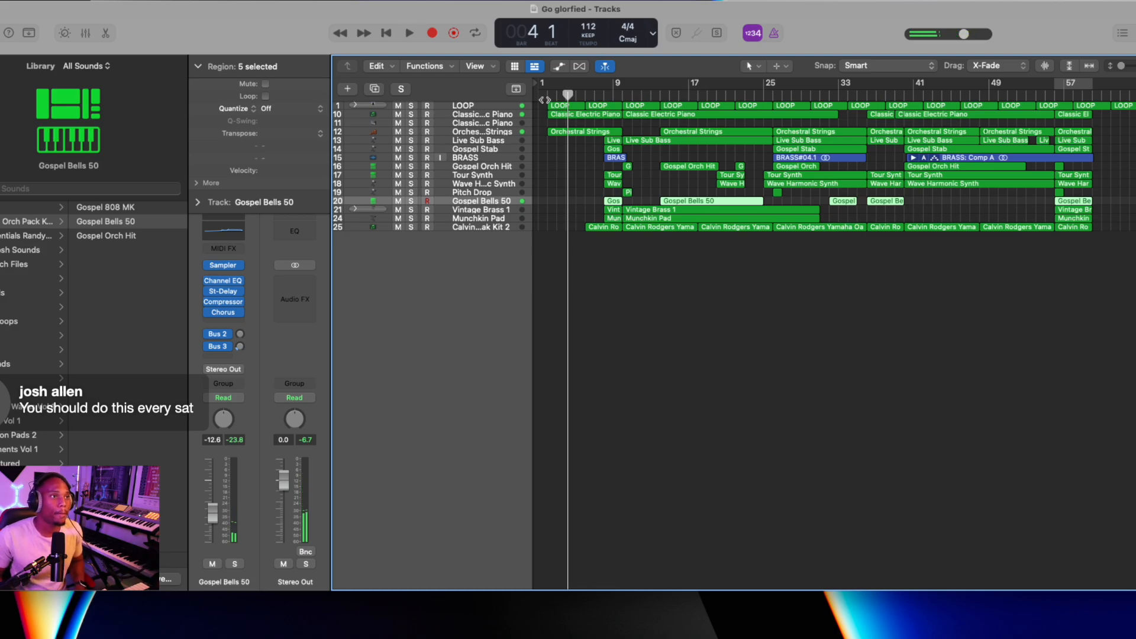
pyautogui.click(544, 97)
pyautogui.press('r')
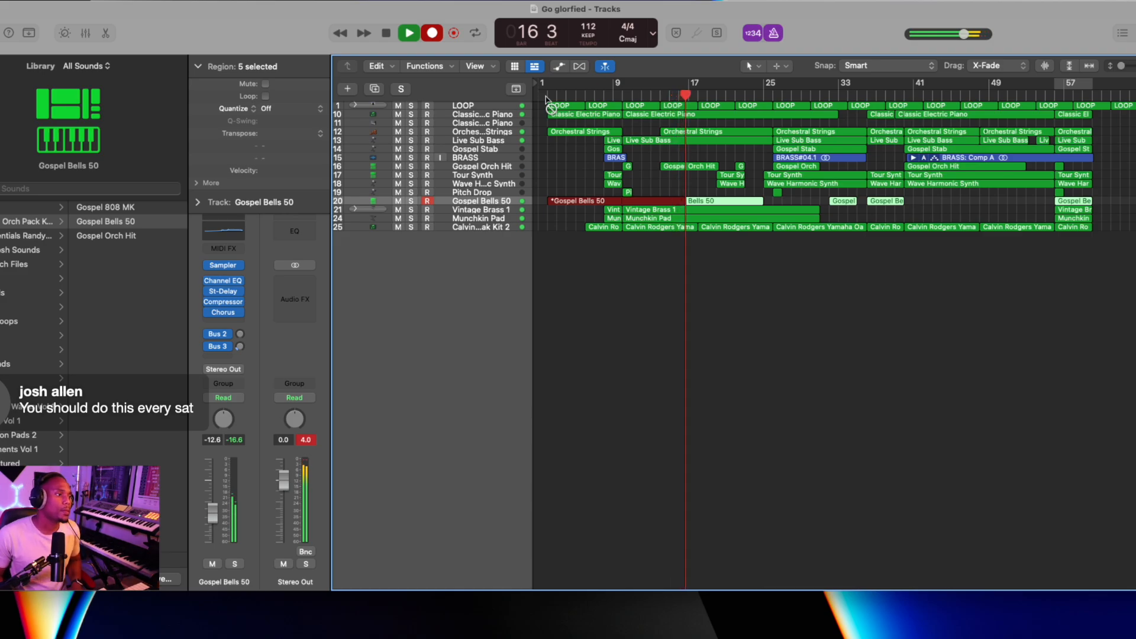
pyautogui.press('space')
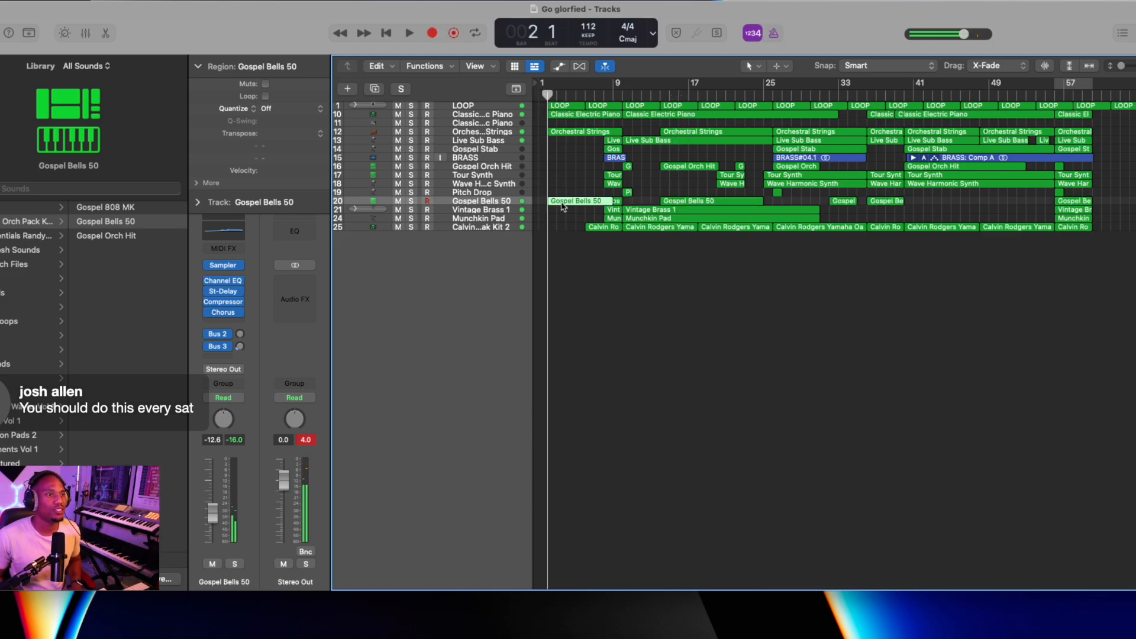
# Open the opening Gospel Bells 50 region in the Piano Roll and listen to its start.
pyautogui.doubleClick(562, 204)
pyautogui.press('space')
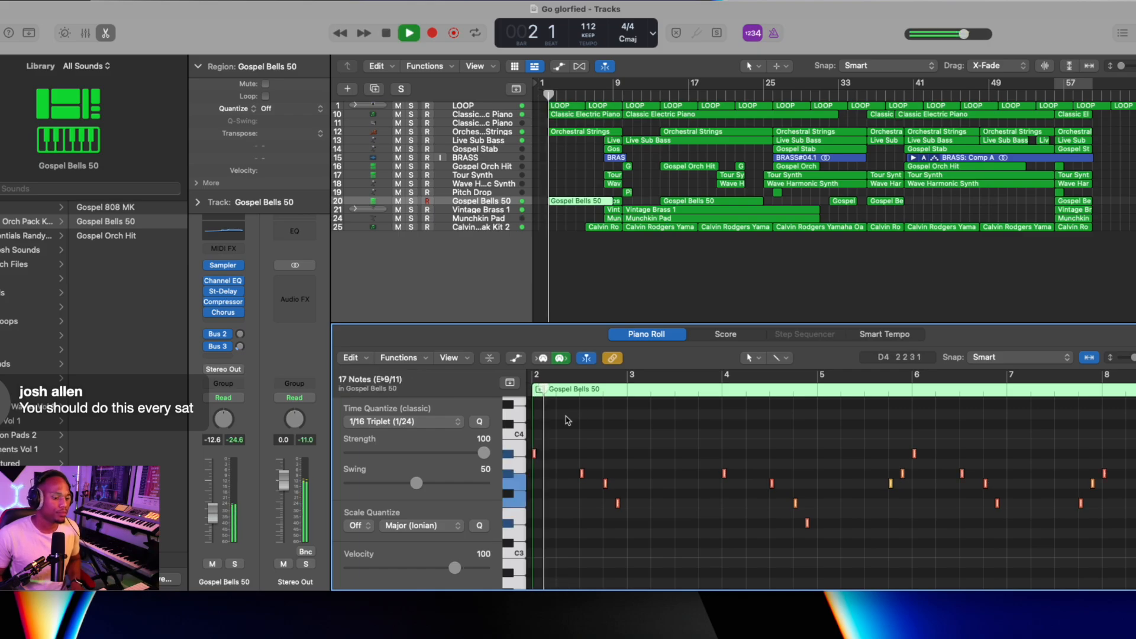
pyautogui.press('space')
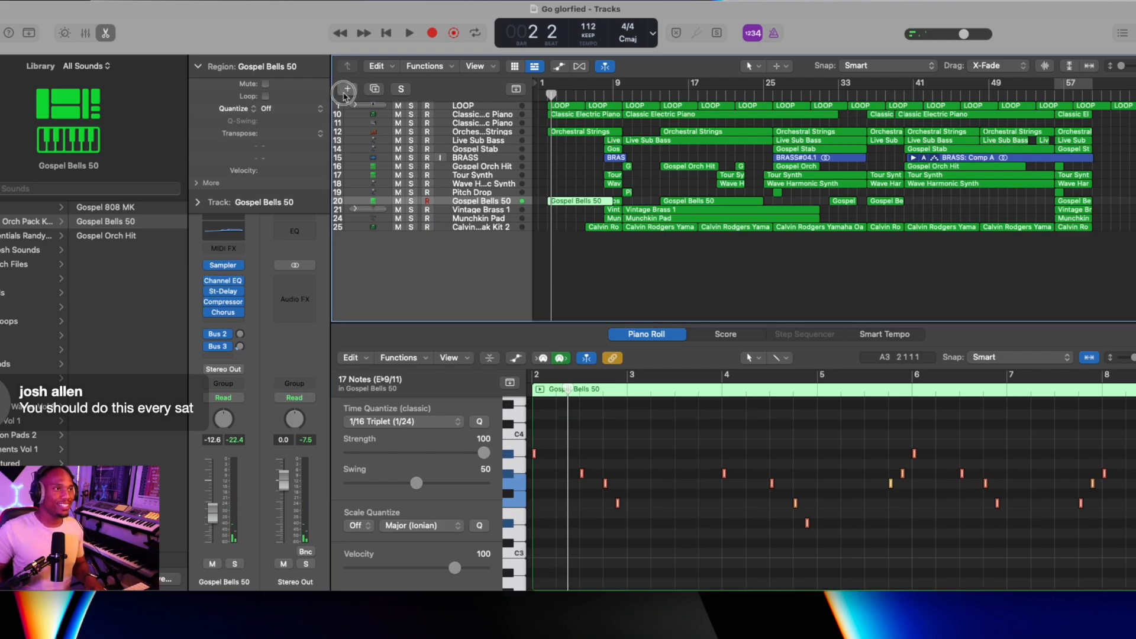
# Create one new audio track with Input 13 + 14 and Output 1 + 2.
pyautogui.click(347, 89)
pyautogui.click(576, 199)
pyautogui.click(576, 180)
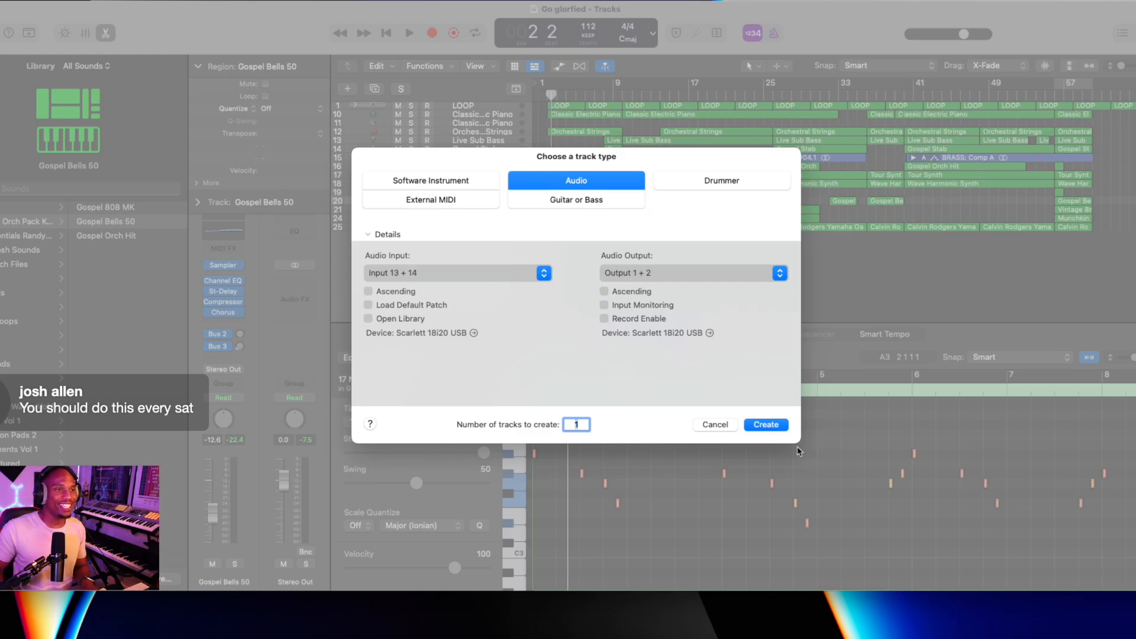
pyautogui.click(757, 425)
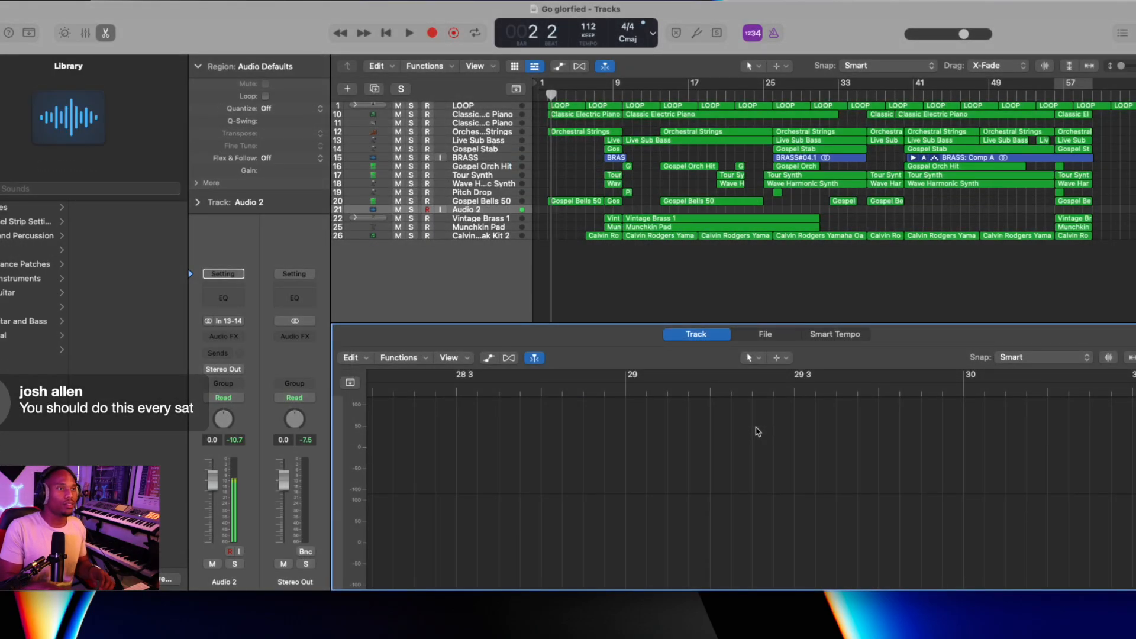
# Record an audio part on the Audio 2 track from bar 2 to about bar 31.
pyautogui.click(543, 93)
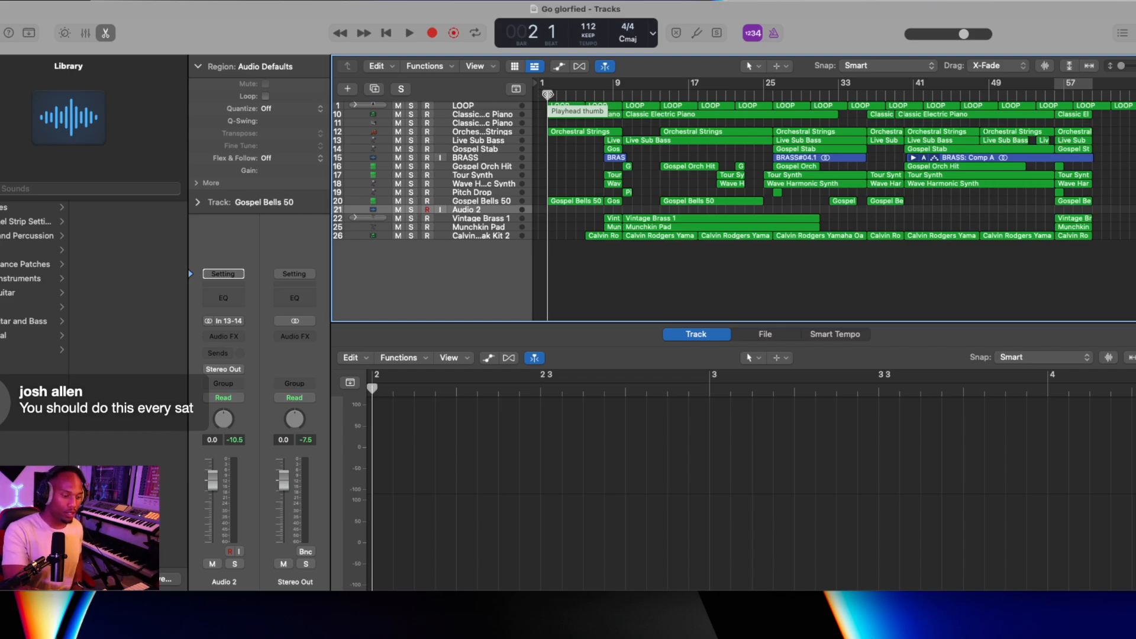
pyautogui.press('r')
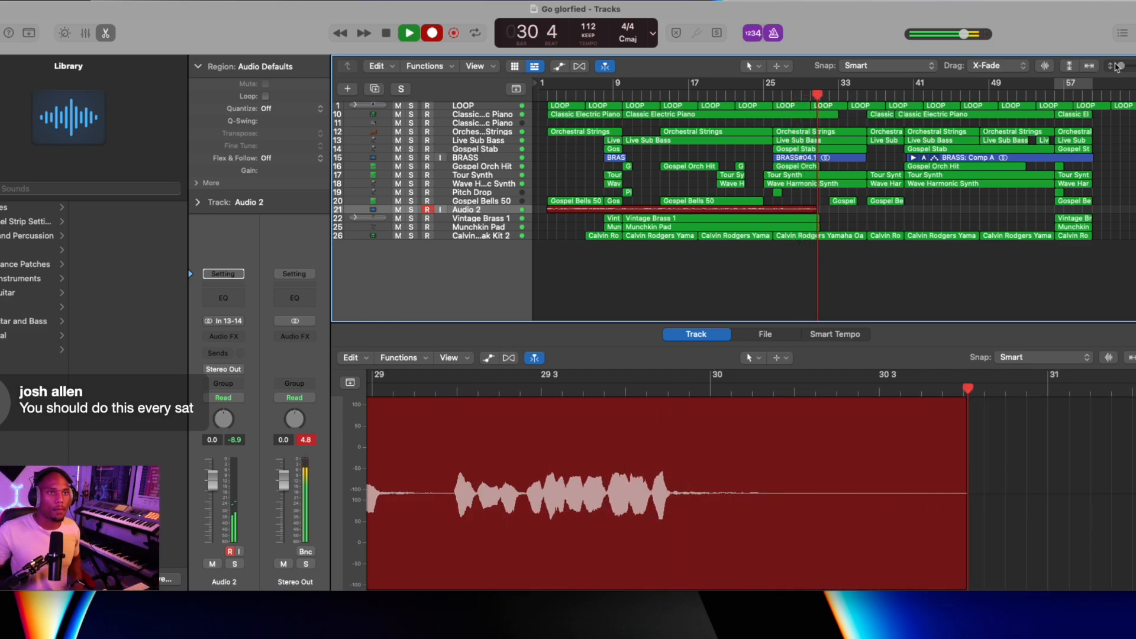
pyautogui.moveTo(1121, 66); pyautogui.dragTo(1133, 66)
pyautogui.press('space')
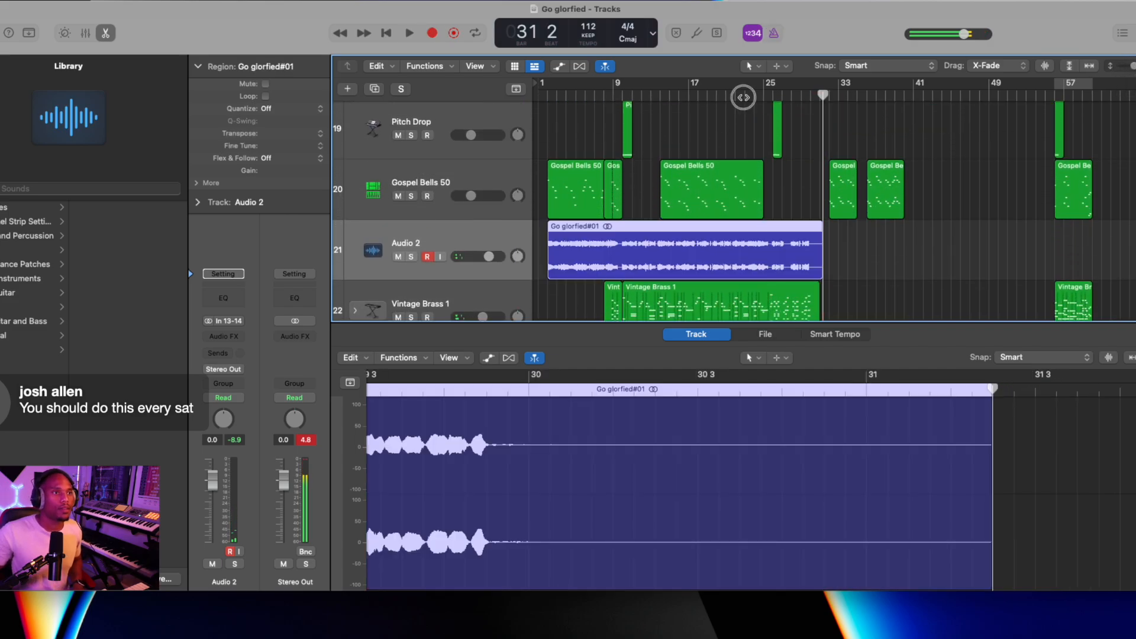
# Play the song from bar 2, split the Audio 2 region just before bar 26 and delete the remainder.
pyautogui.click(743, 97)
pyautogui.press('space')
pyautogui.click(543, 100)
pyautogui.press('space')
pyautogui.scroll(5, 664, 144)
pyautogui.hscroll(4, 664, 143)
pyautogui.hscroll(6, 664, 143)
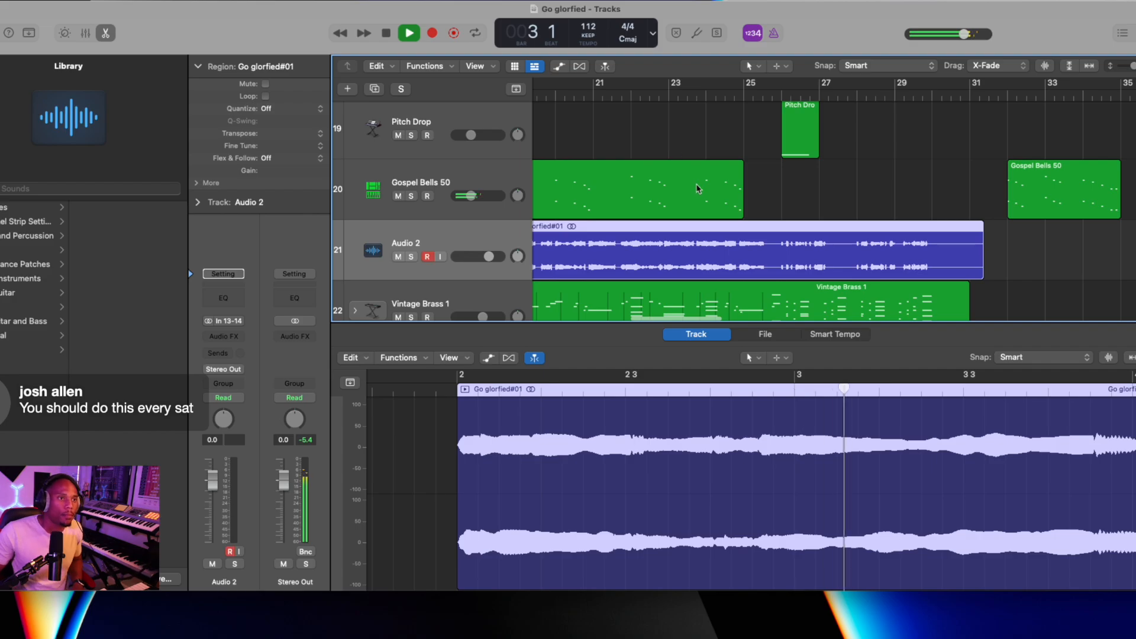
pyautogui.doubleClick(776, 238)
pyautogui.press('Delete')
# Expand the LOOP track stack to show its individual percussion tracks.
pyautogui.scroll(10, 778, 241)
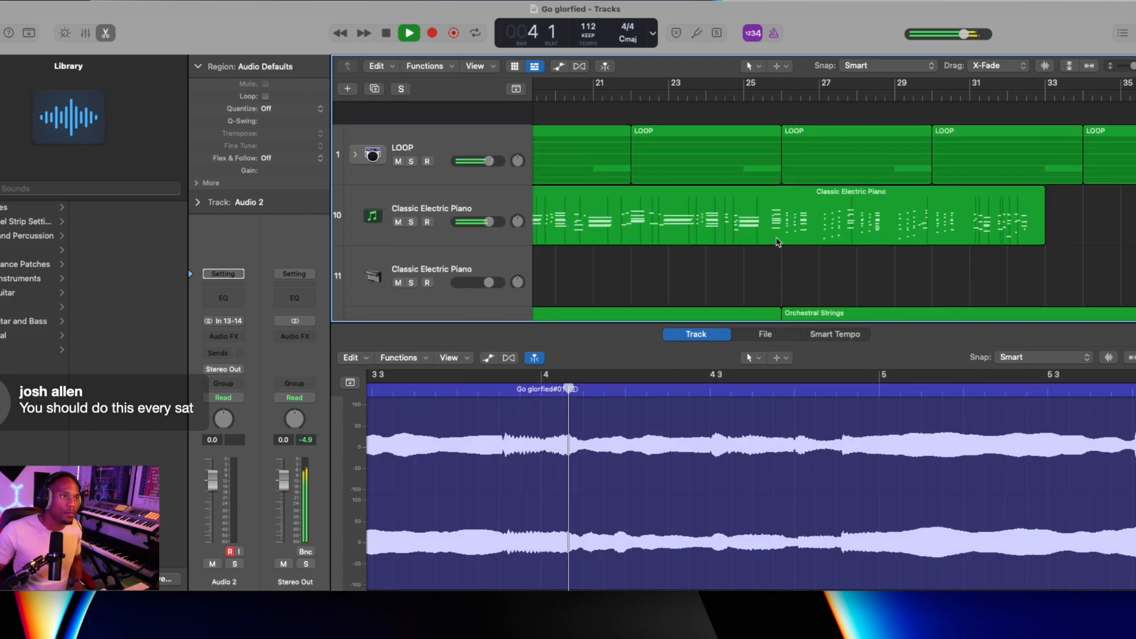
pyautogui.hscroll(-2, 739, 219)
pyautogui.click(356, 133)
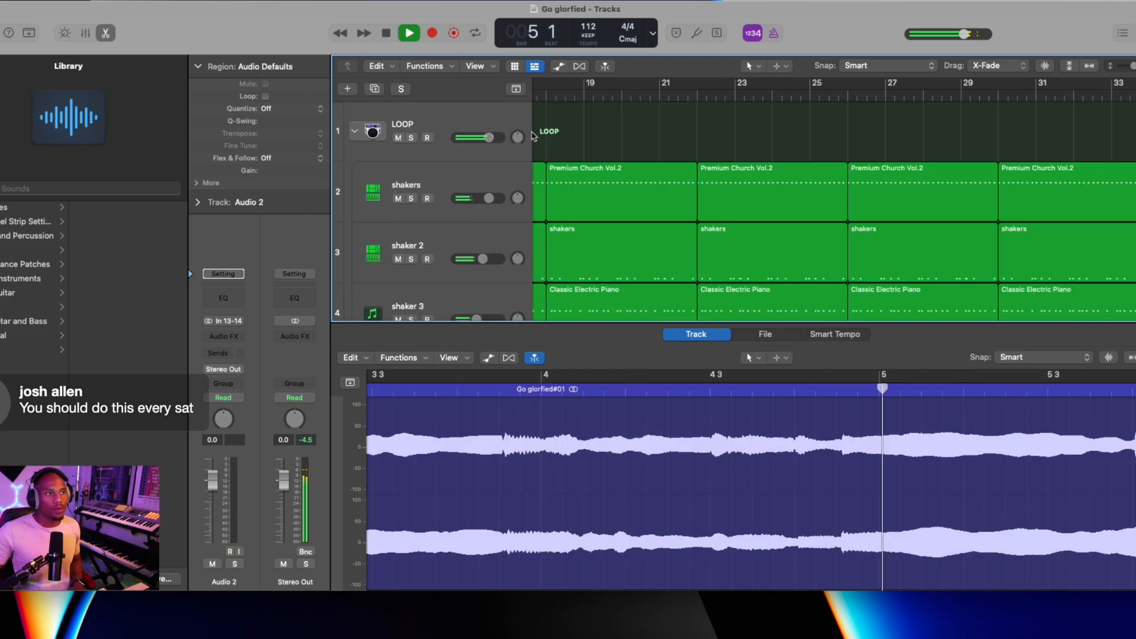
pyautogui.hscroll(-10, 531, 131)
pyautogui.scroll(-12, 531, 132)
pyautogui.scroll(12, 531, 132)
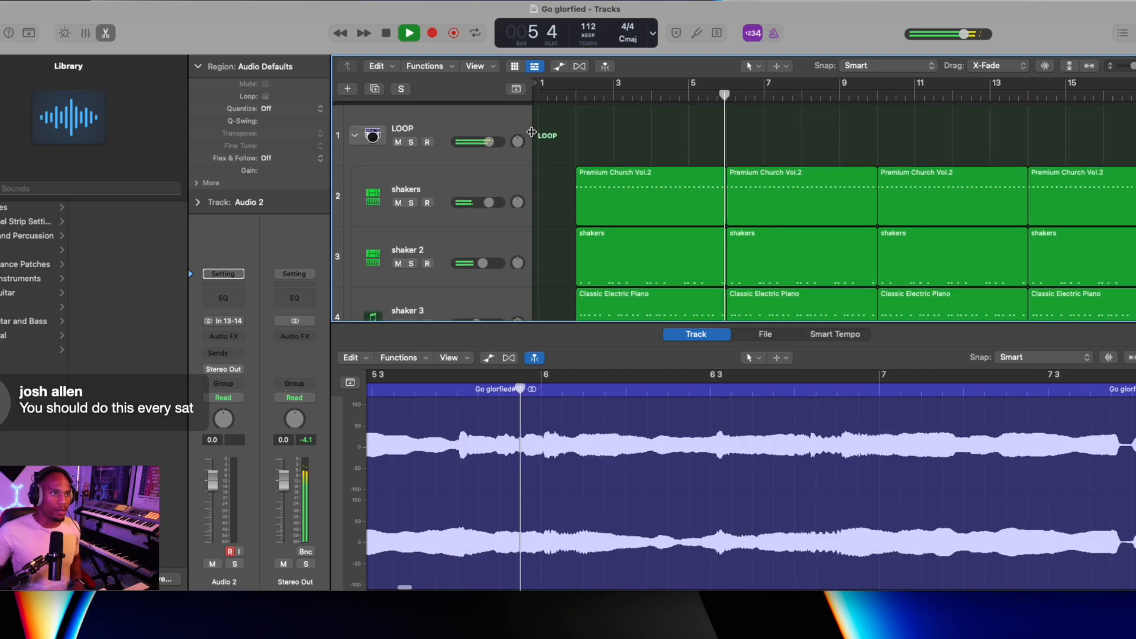
# Mute the kick track inside the LOOP stack and delete it along with its regions.
pyautogui.scroll(-15, 531, 132)
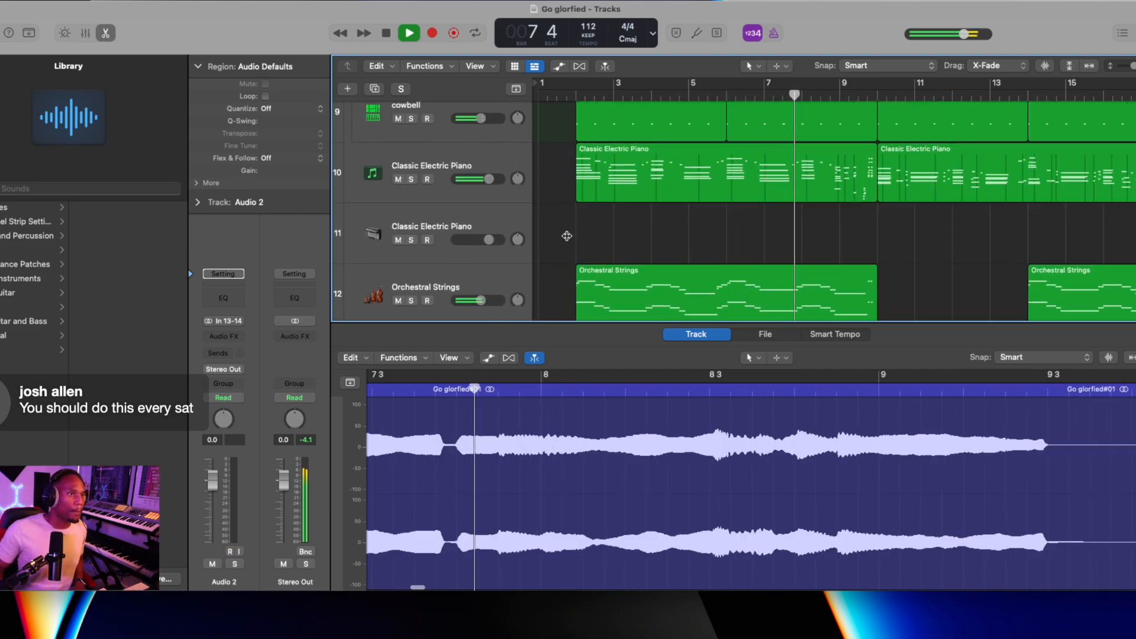
pyautogui.scroll(3, 568, 239)
pyautogui.scroll(2, 568, 240)
pyautogui.scroll(-5, 422, 190)
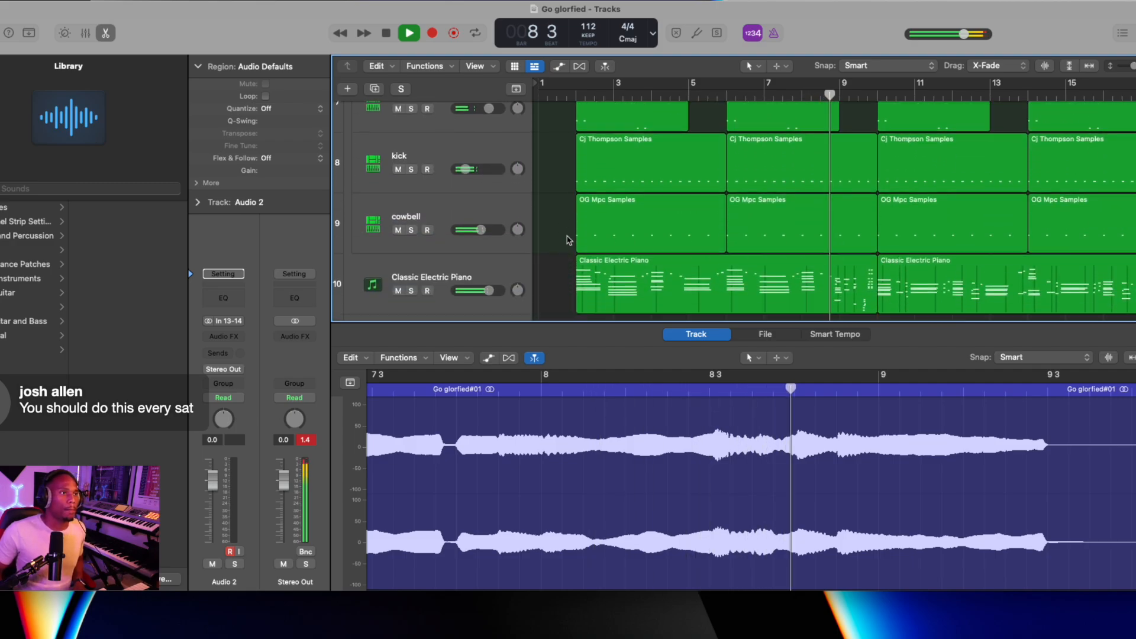
pyautogui.click(397, 139)
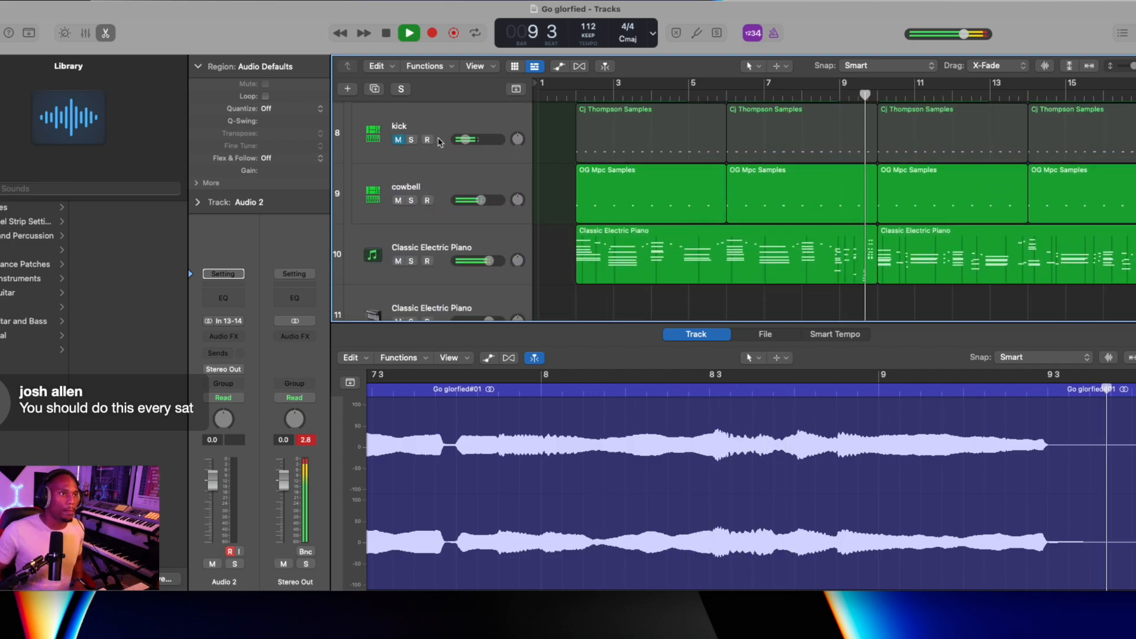
pyautogui.click(434, 125)
pyautogui.press('super+BackSpace')
pyautogui.press('Return')
# Collapse the LOOP stack and close the editor to bring back the full track overview.
pyautogui.scroll(8, 434, 125)
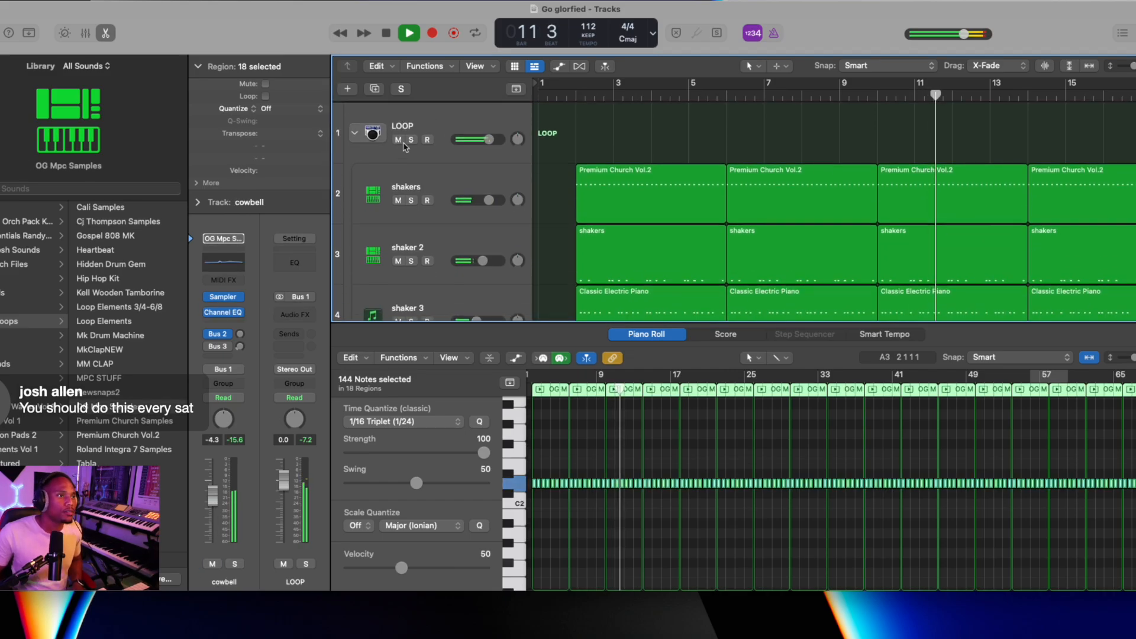
pyautogui.click(355, 131)
pyautogui.click(106, 34)
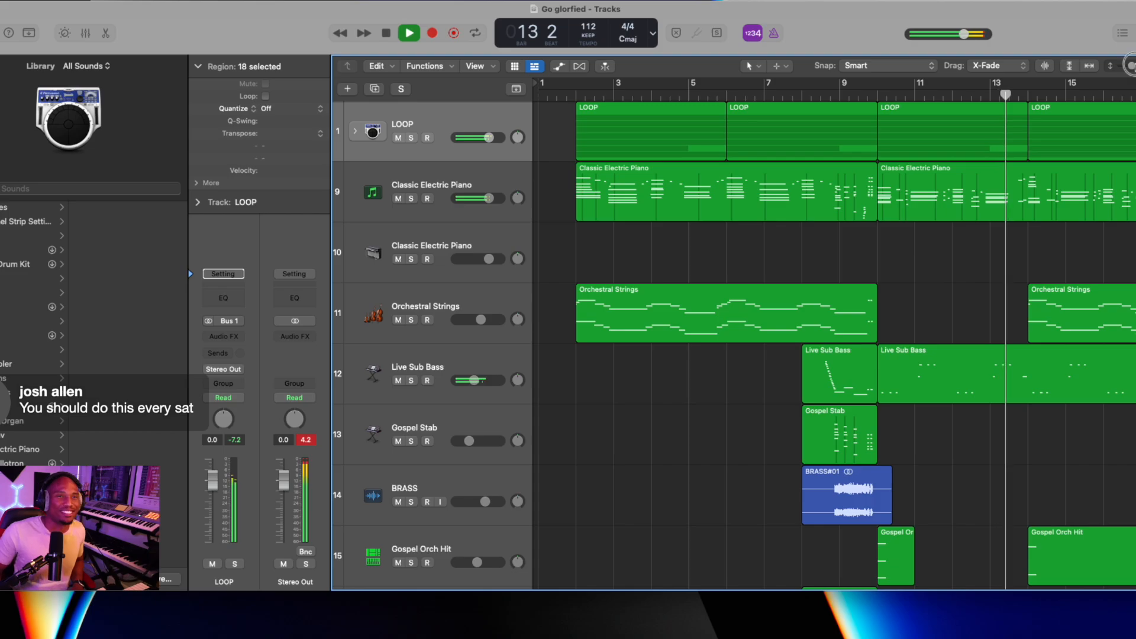
pyautogui.click(1120, 66)
pyautogui.scroll(-5, 938, 215)
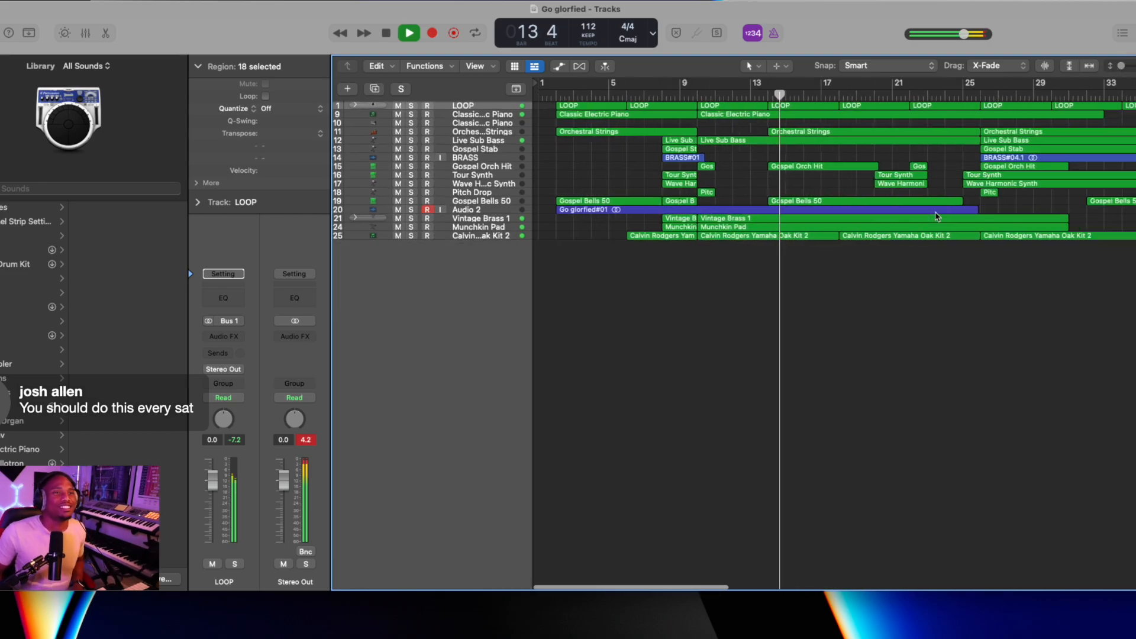
# Lower the Audio 2 track's volume to -4.2 dB and rename it "sine lead flute".
pyautogui.click(436, 210)
pyautogui.moveTo(213, 486); pyautogui.dragTo(210, 508)
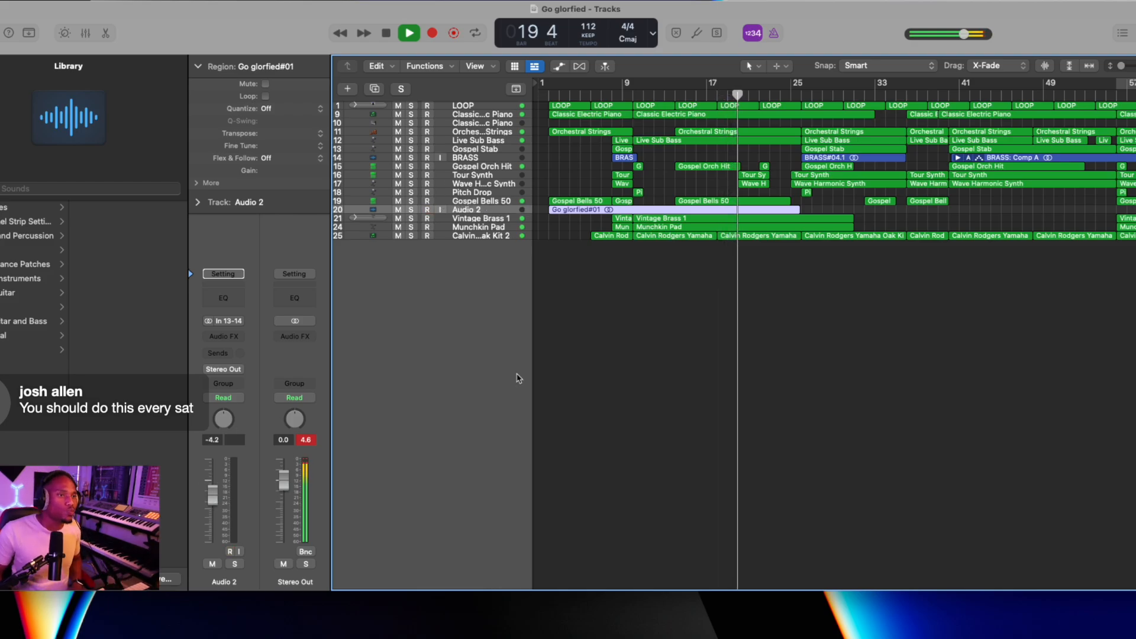
pyautogui.moveTo(1127, 71); pyautogui.dragTo(1131, 68)
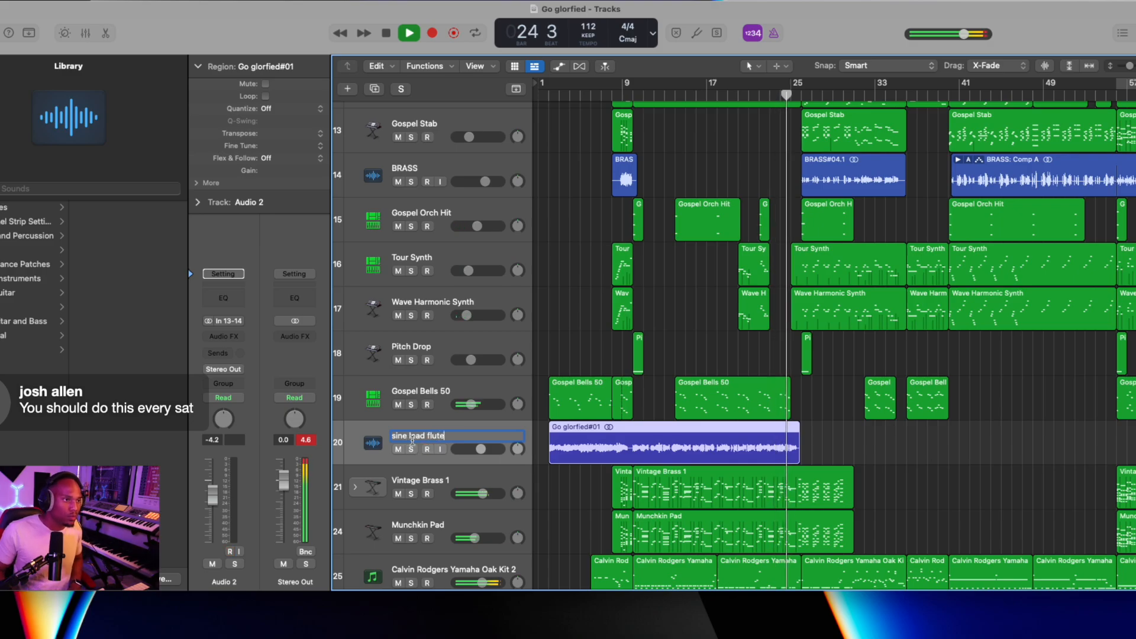
pyautogui.click(821, 421)
# Record the sine lead flute part from about bar 26 and cut the take off shortly before bar 36.
pyautogui.scroll(10, 813, 423)
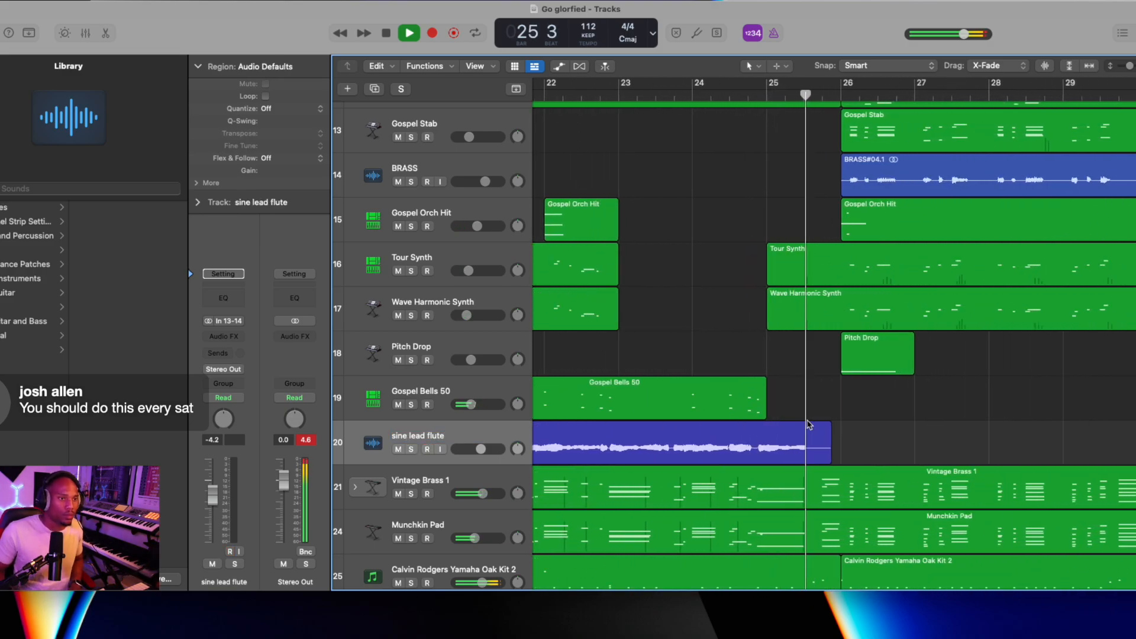
pyautogui.press('r')
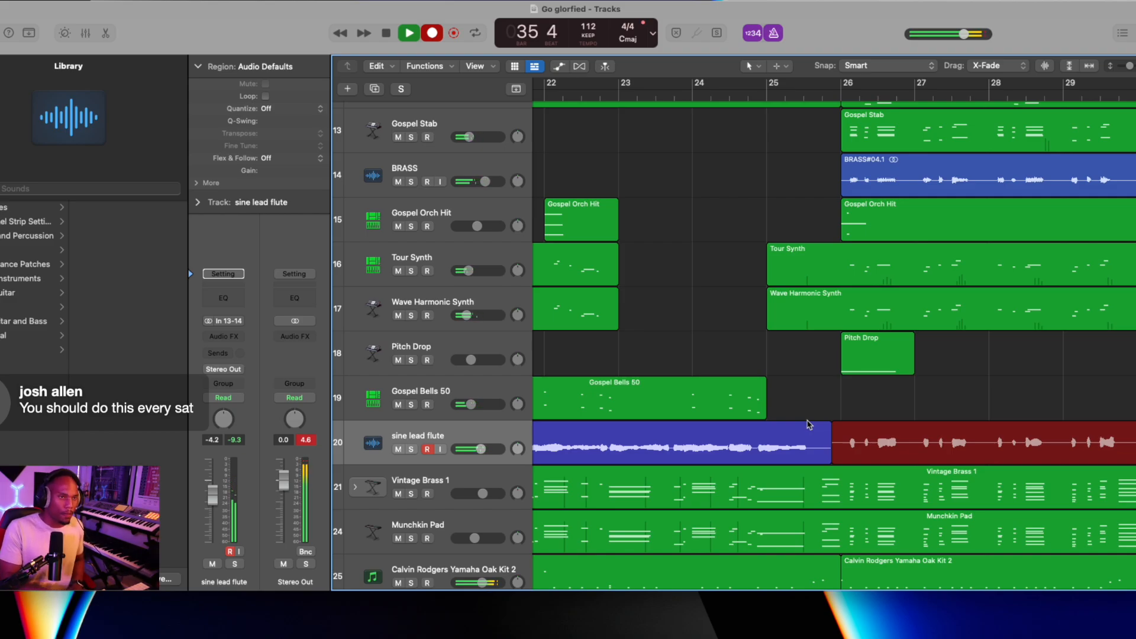
pyautogui.hscroll(10, 808, 425)
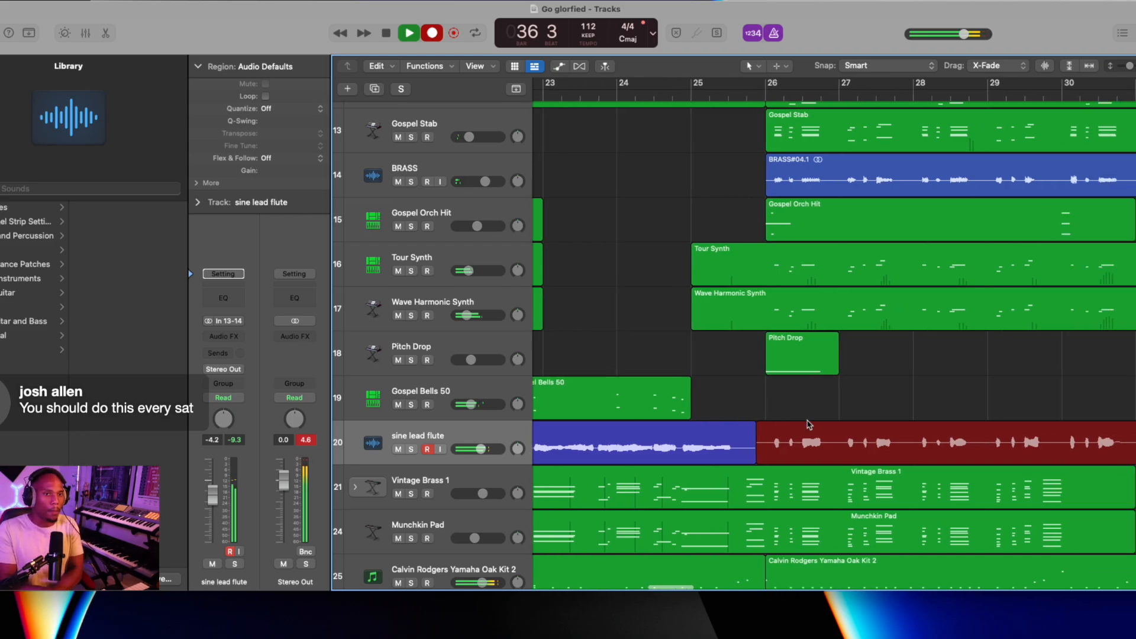
pyautogui.hscroll(2, 808, 425)
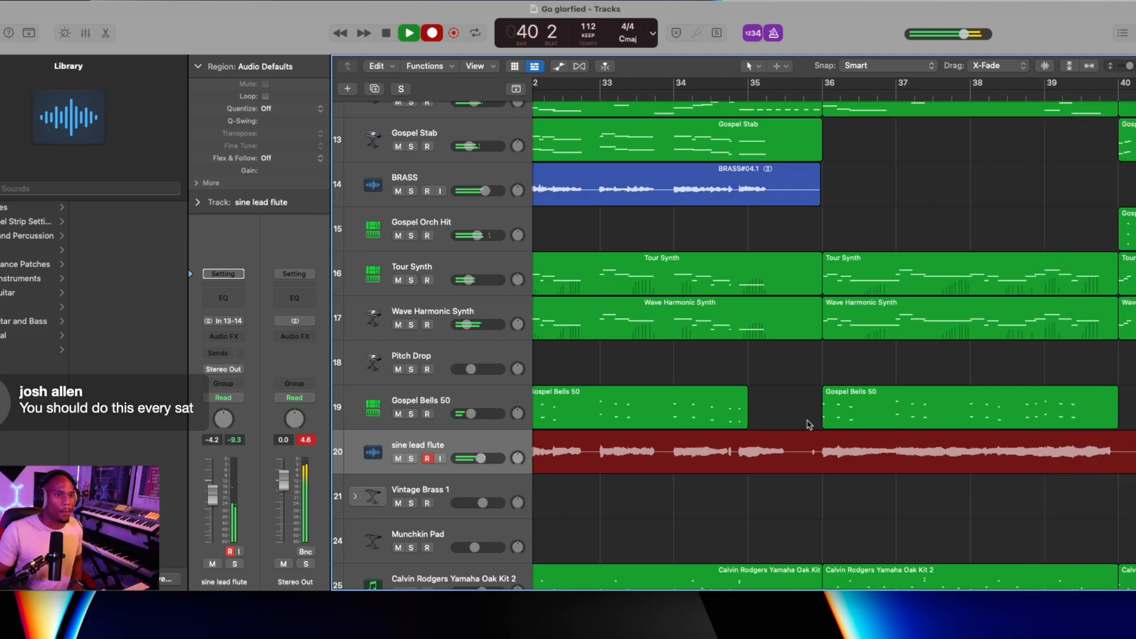
pyautogui.press('space')
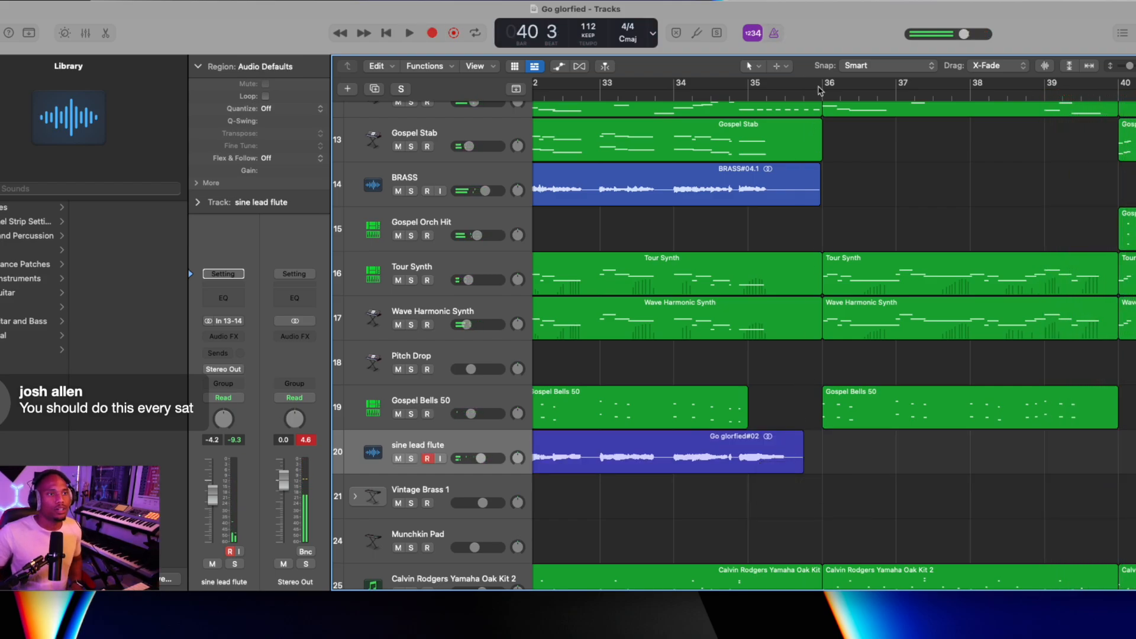
pyautogui.press('r')
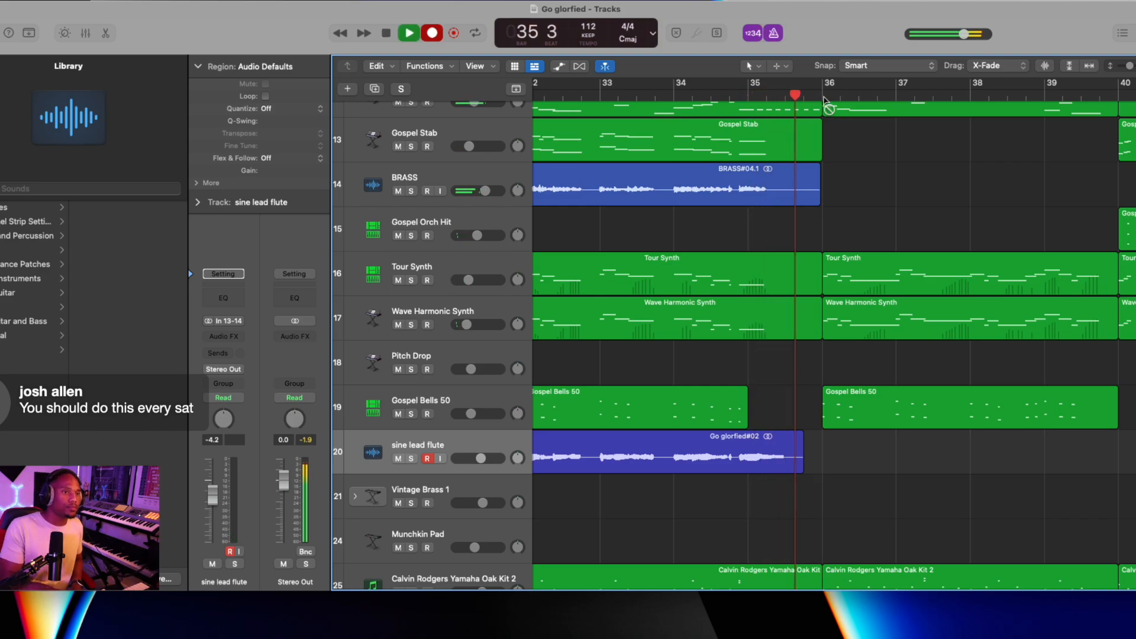
pyautogui.press('space')
pyautogui.press('super+z')
pyautogui.press('r')
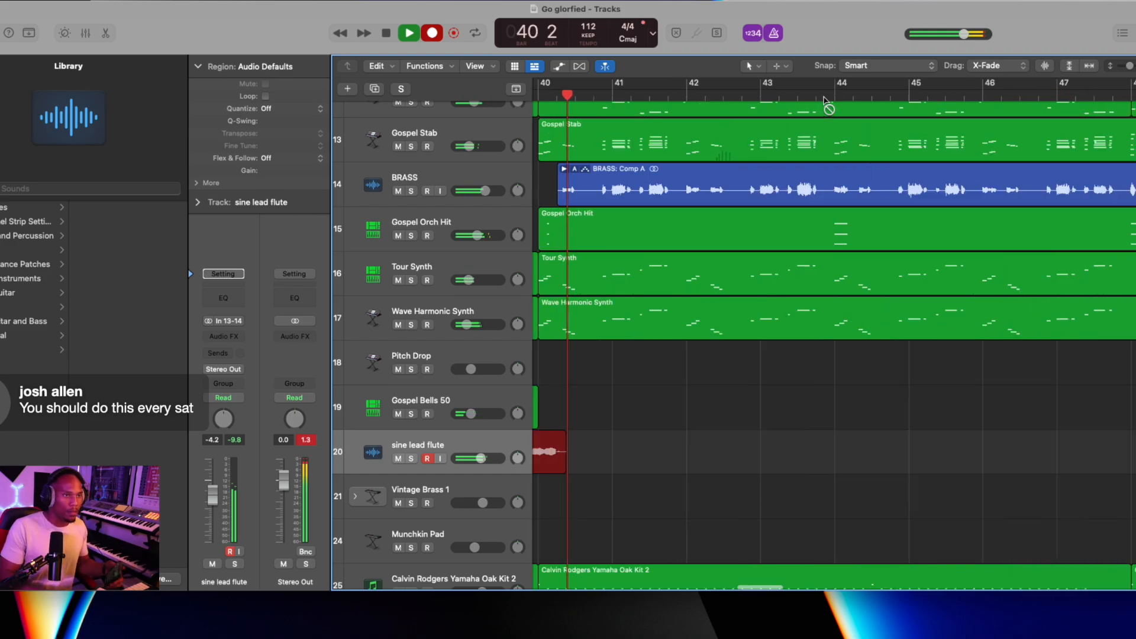
pyautogui.press('space')
# Record the sine lead flute part from bar 36 and split off the end of the take at bar 40.
pyautogui.click(567, 93)
pyautogui.press('r')
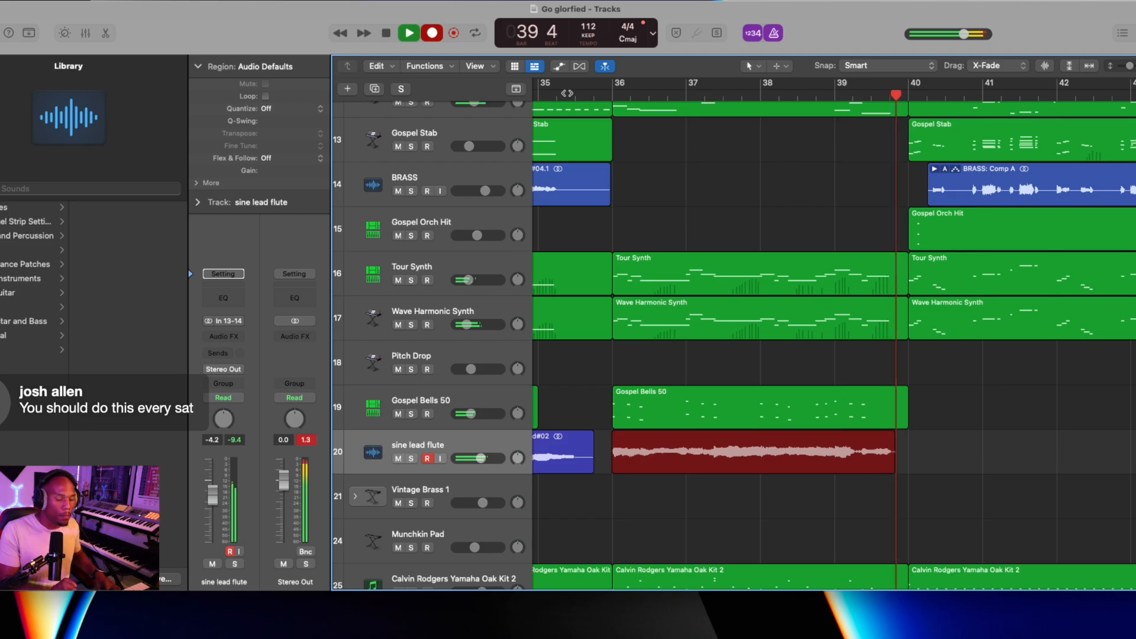
pyautogui.press('space')
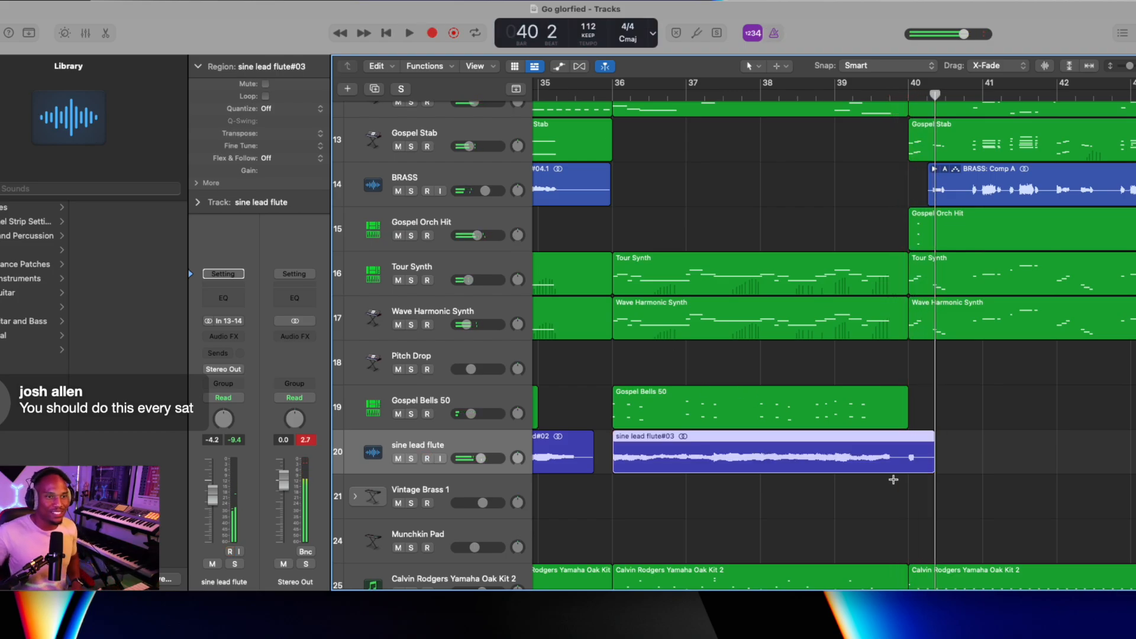
pyautogui.moveTo(911, 459); pyautogui.dragTo(908, 459)
# Record the sine lead flute from bar 40 without using the KRONOS audio device, cut the take off at bar 56 and resume recording there.
pyautogui.press('r')
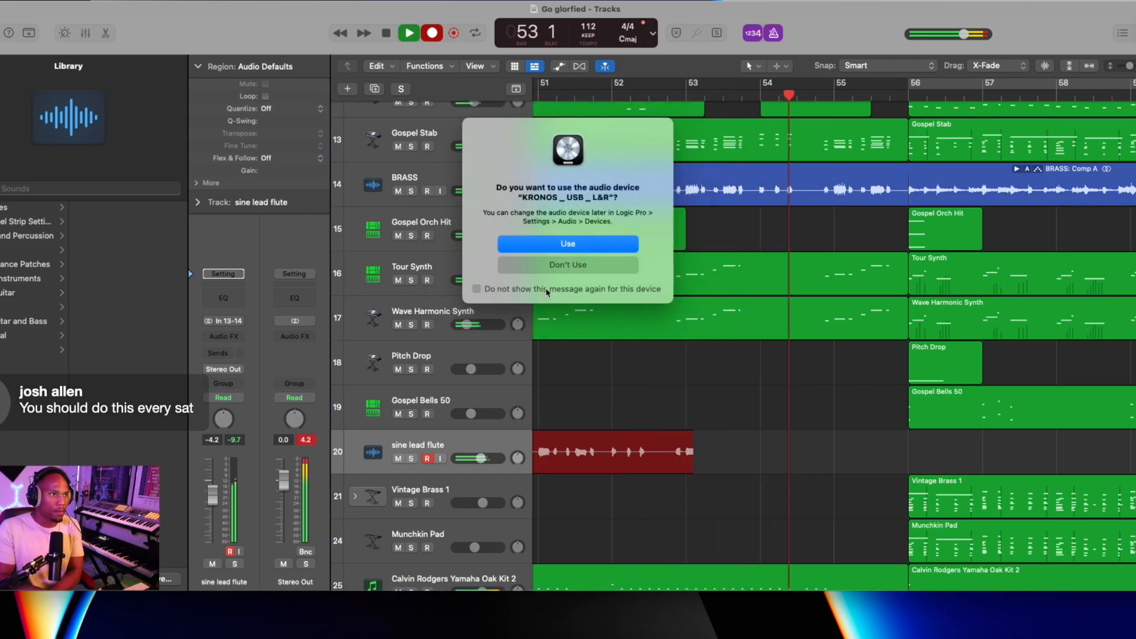
pyautogui.click(544, 263)
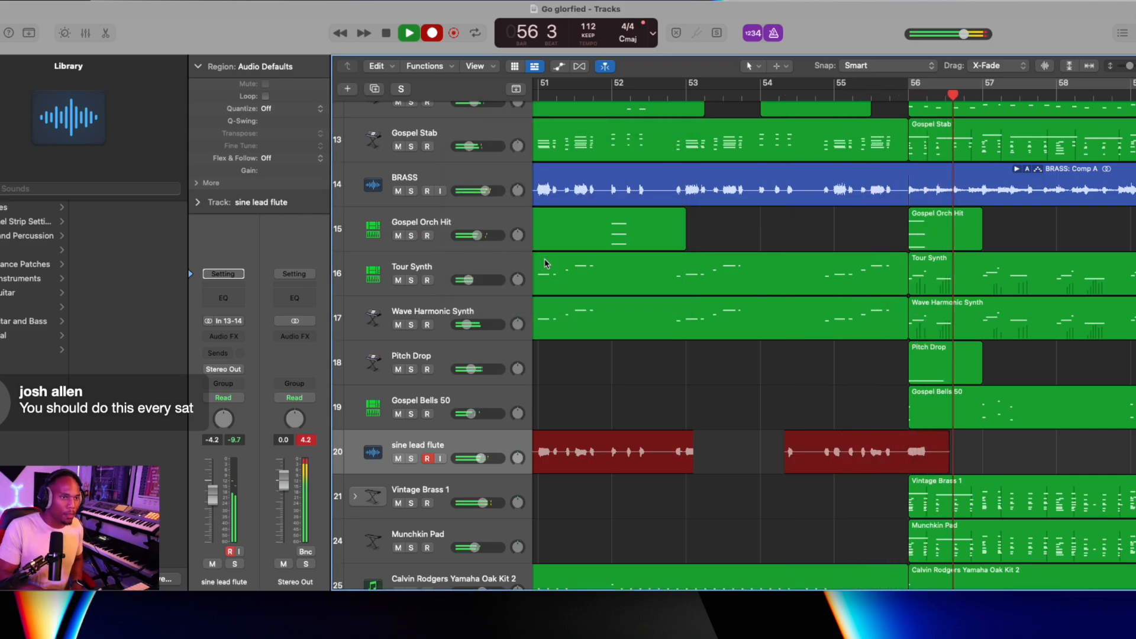
pyautogui.press('space')
pyautogui.doubleClick(904, 456)
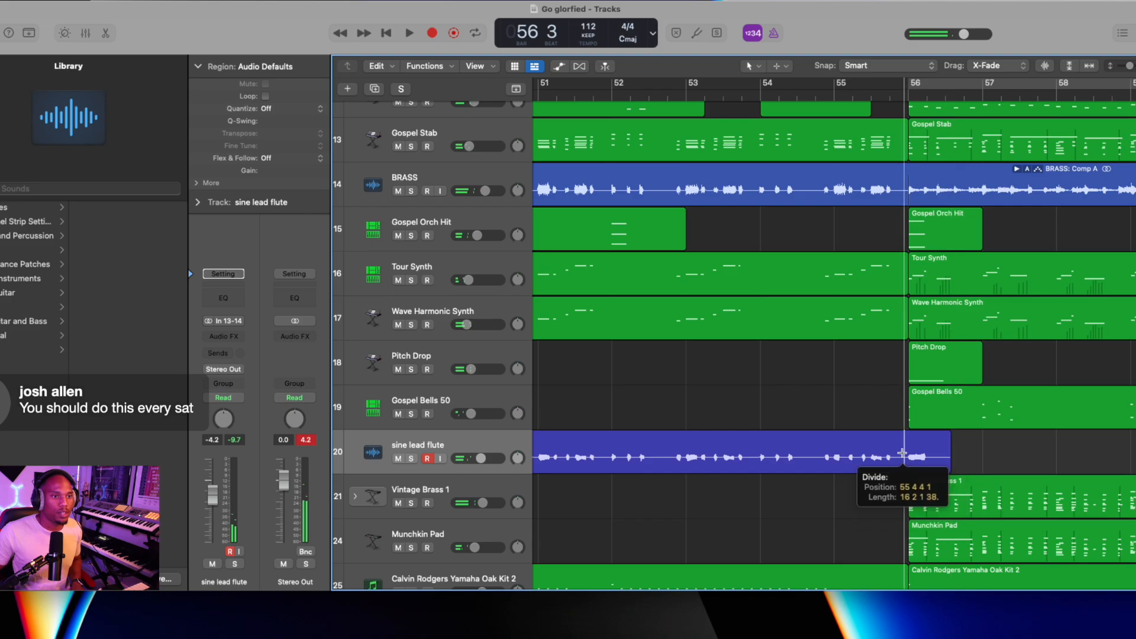
pyautogui.press('Delete')
pyautogui.click(910, 97)
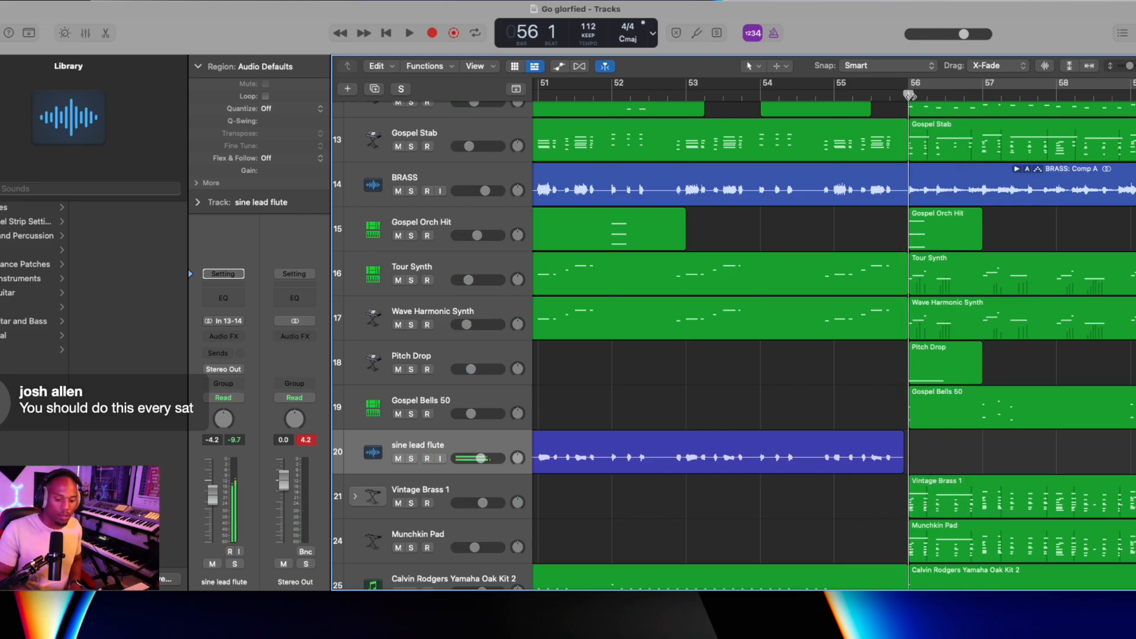
pyautogui.press('r')
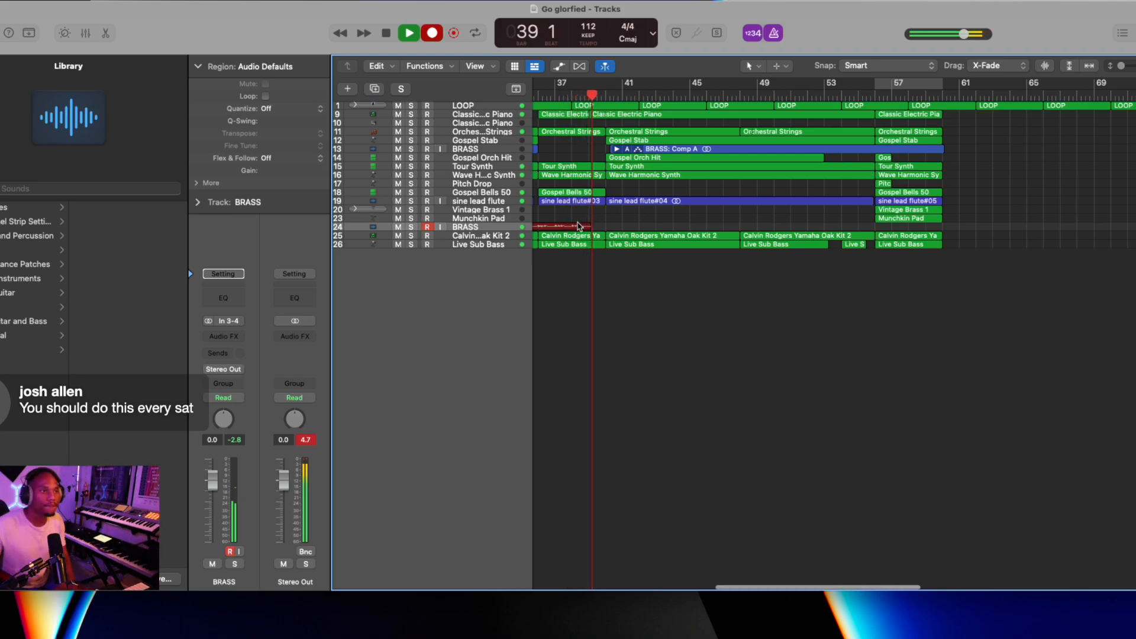
# Discard the BRASS take started at bar 36, re-record the part from there and cut the take off at bar 40.
pyautogui.press('space')
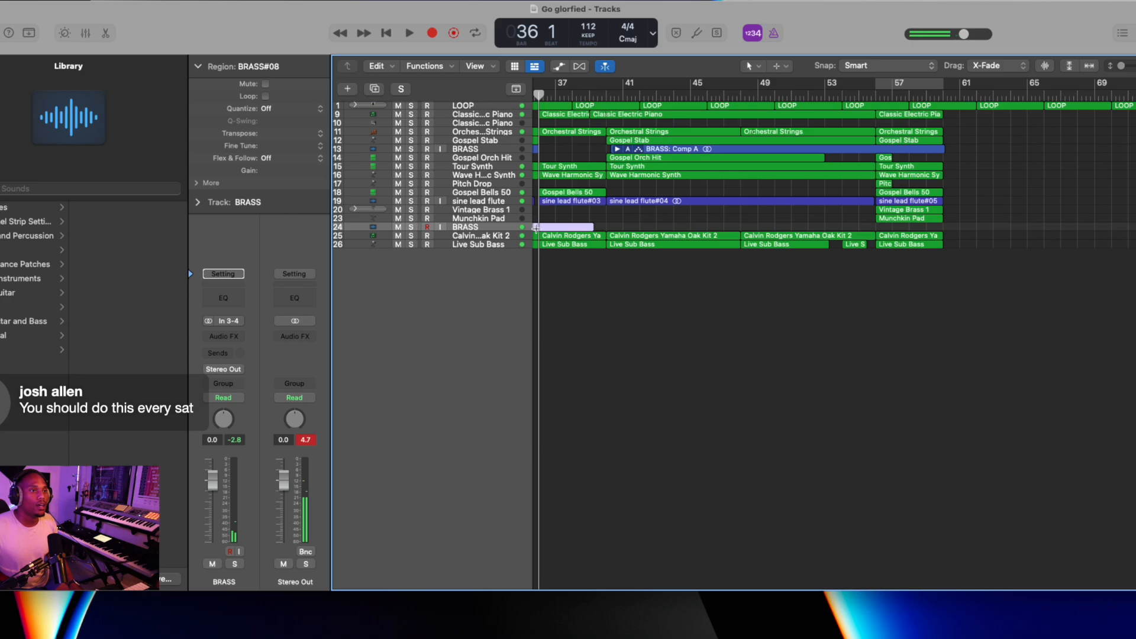
pyautogui.press('Delete')
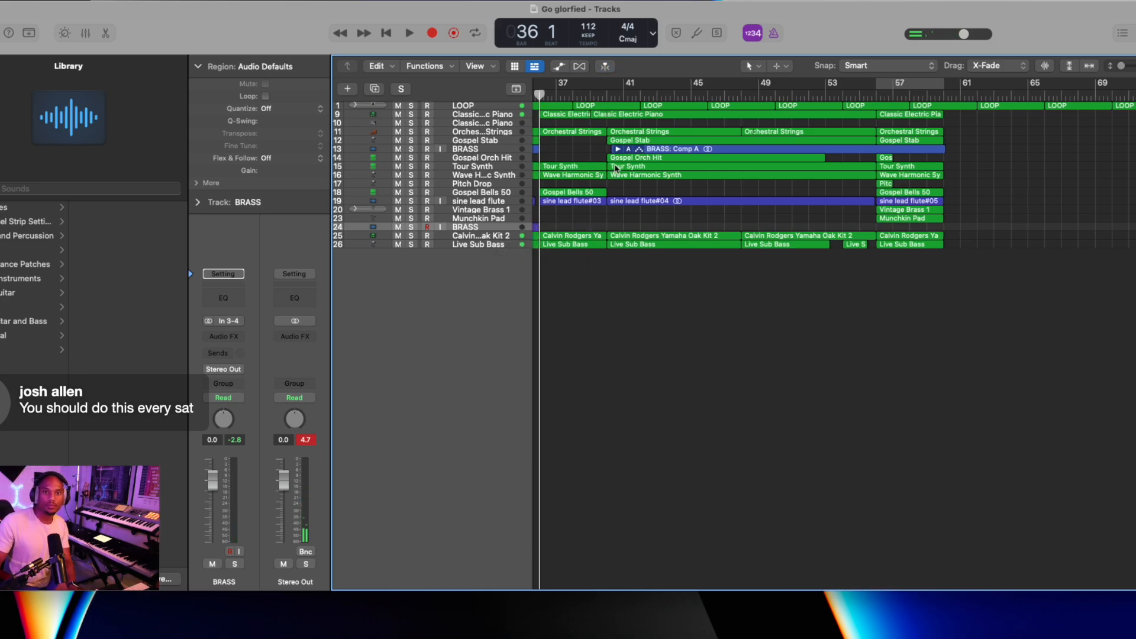
pyautogui.press('r')
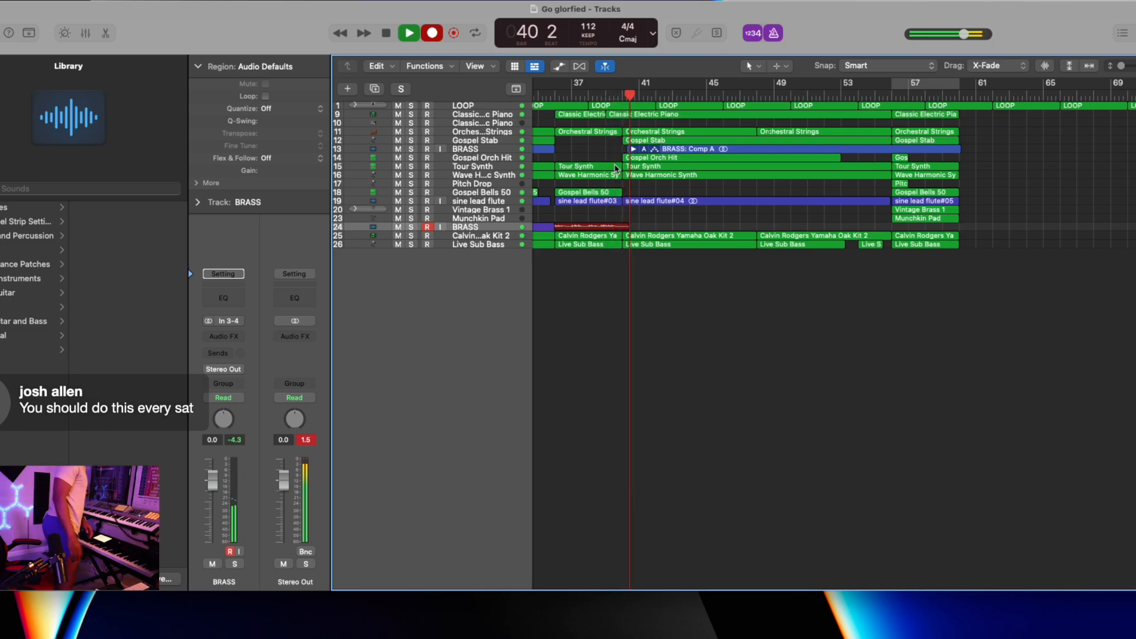
pyautogui.press('space')
pyautogui.click(621, 93)
pyautogui.moveTo(619, 236); pyautogui.dragTo(621, 235)
# Record the BRASS part on track 24 from bar 40 to just past bar 56.
pyautogui.press('r')
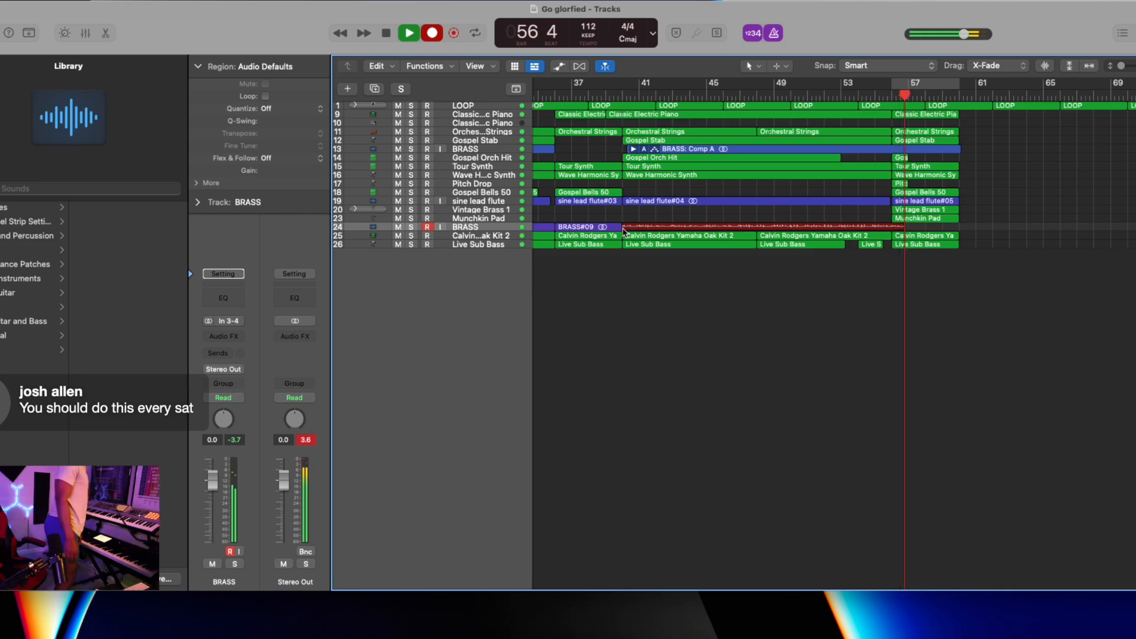
pyautogui.press('space')
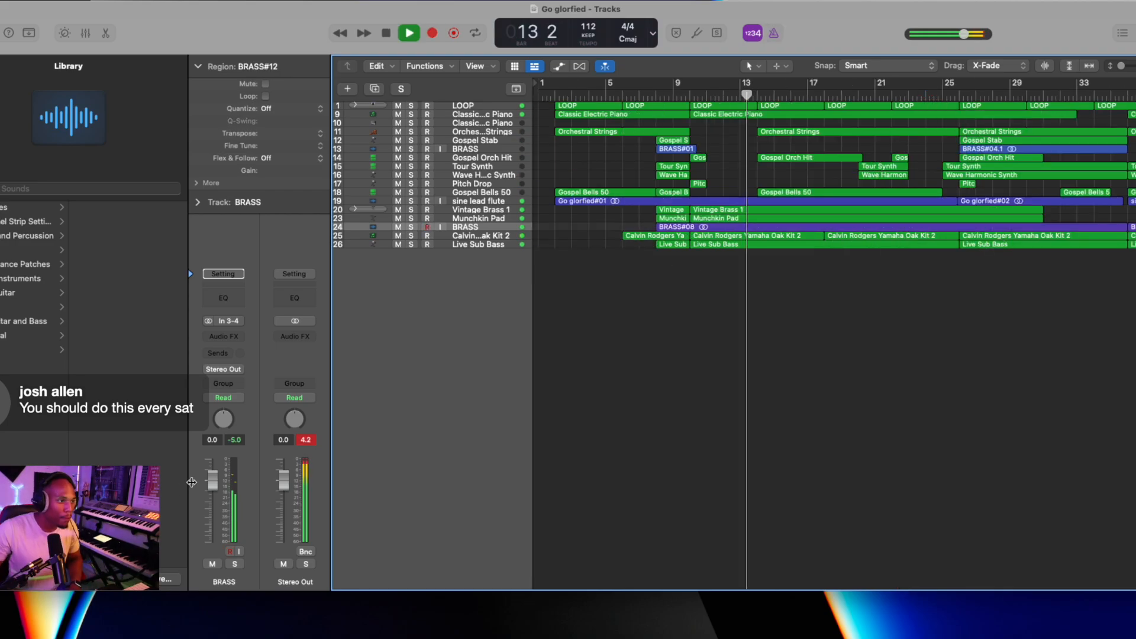
# Try BRASS track 24 at -3.5 dB during playback, temporarily muting the Yamaha Oak kit and Live Sub Bass to judge the level.
pyautogui.moveTo(213, 480); pyautogui.dragTo(217, 509)
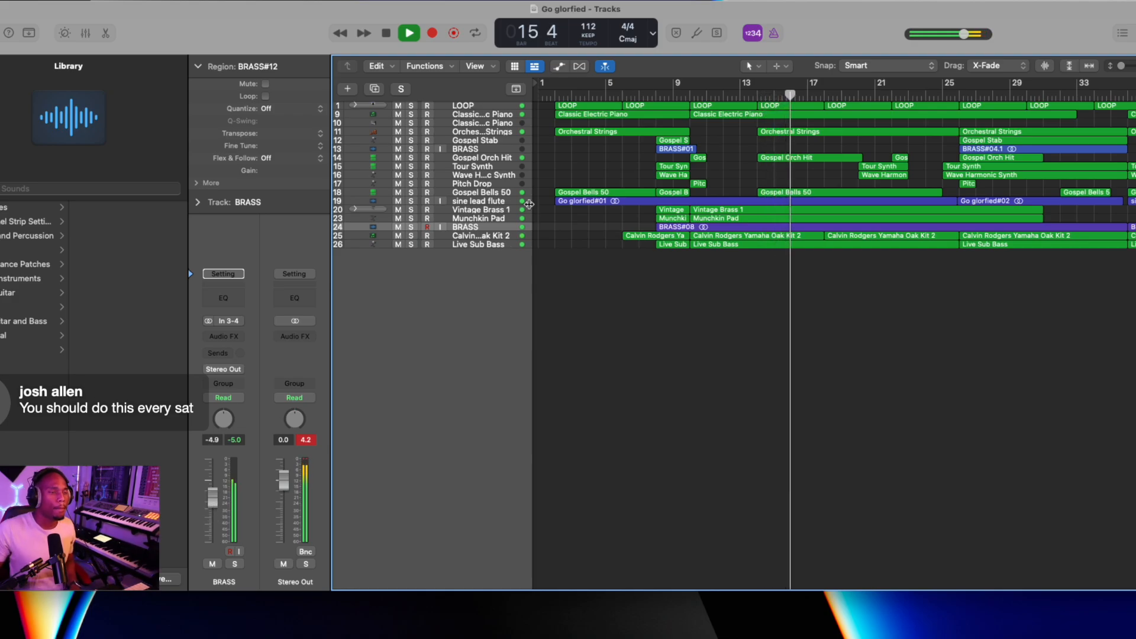
pyautogui.moveTo(395, 237); pyautogui.dragTo(393, 253)
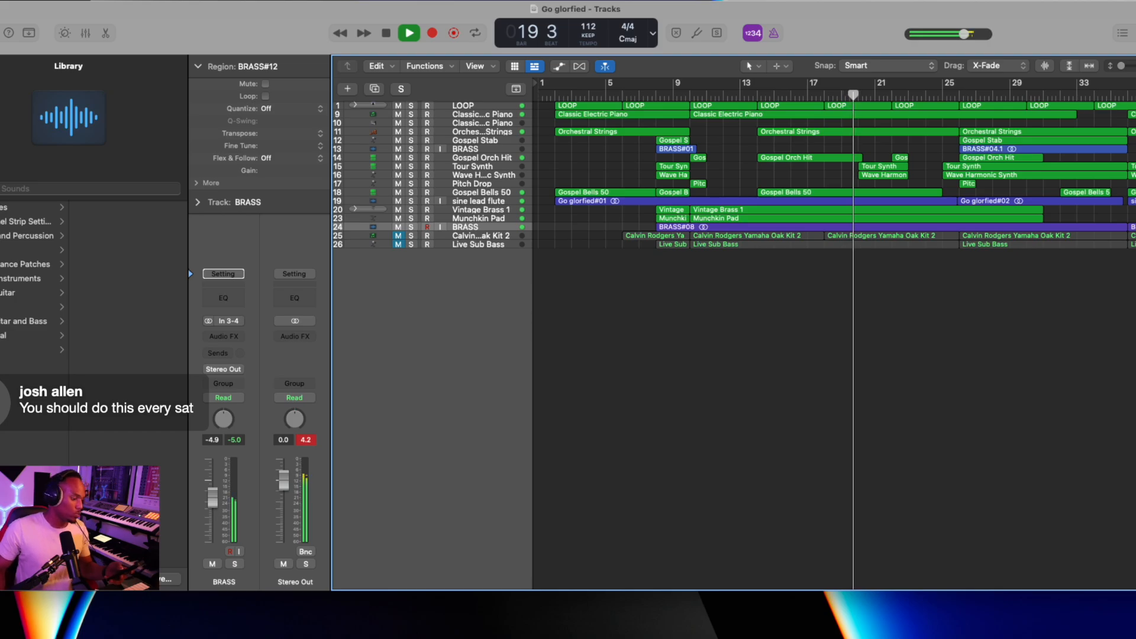
pyautogui.click(399, 244)
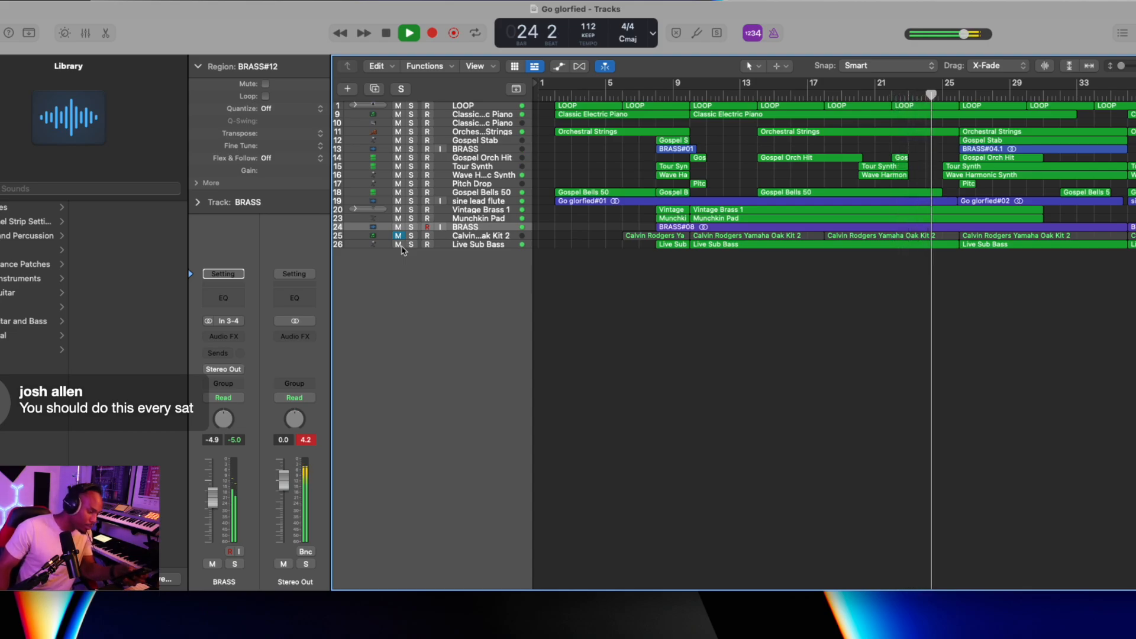
pyautogui.moveTo(213, 498); pyautogui.dragTo(218, 492)
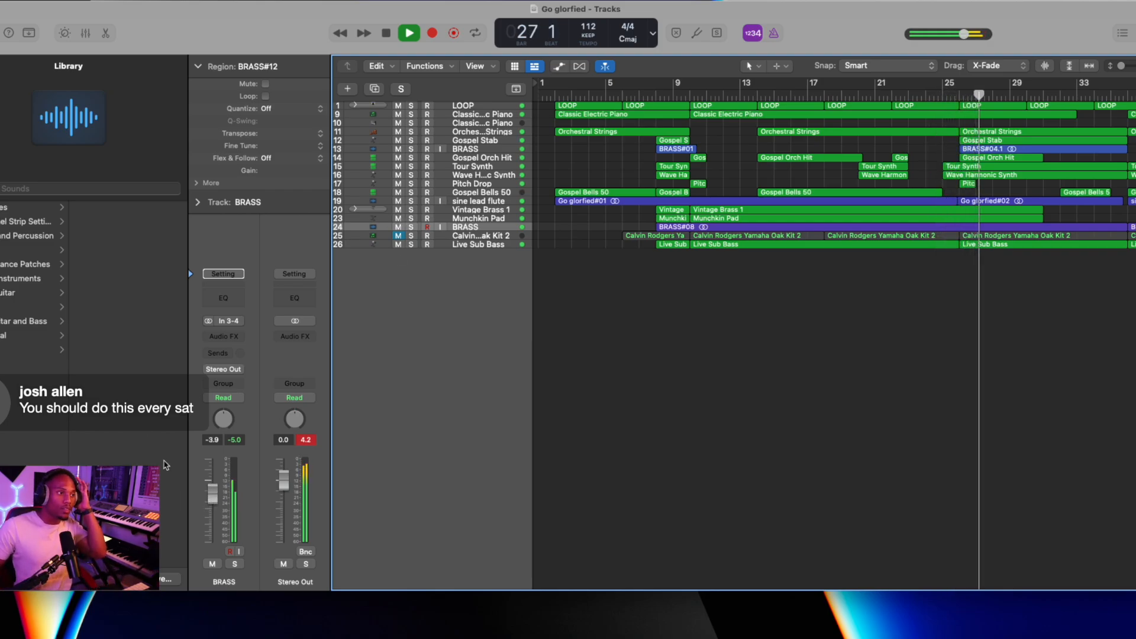
pyautogui.moveTo(212, 489); pyautogui.dragTo(213, 487)
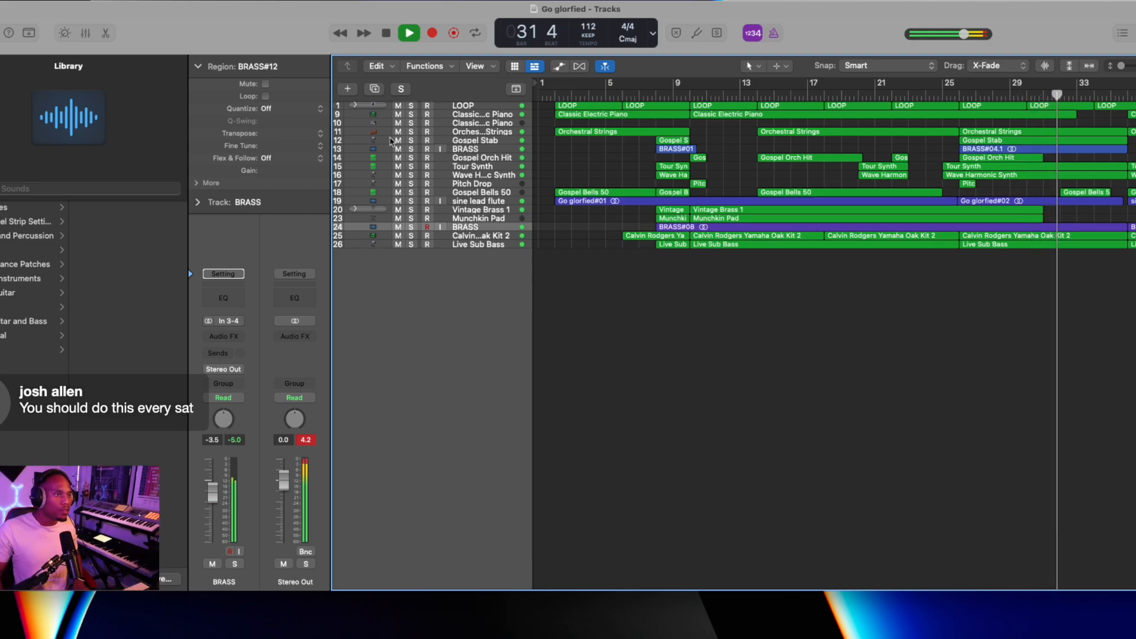
# Mute the Yamaha Oak kit and Live Sub Bass tracks and set BRASS track 24's volume to -4.1 dB.
pyautogui.click(445, 244)
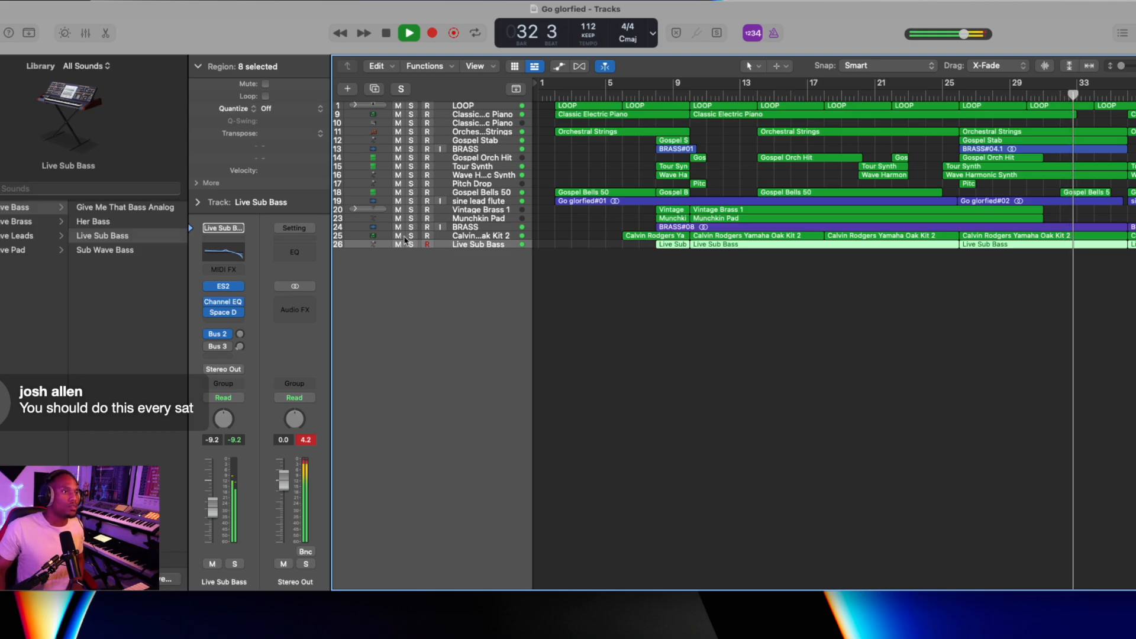
pyautogui.moveTo(399, 244); pyautogui.dragTo(398, 235)
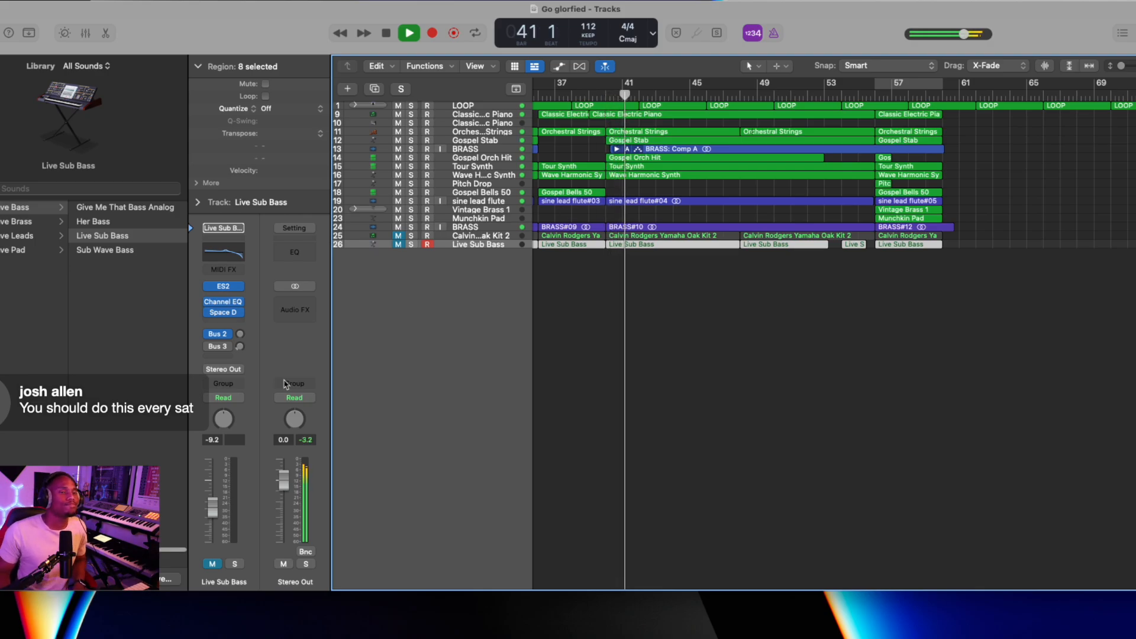
pyautogui.hscroll(-15, 668, 215)
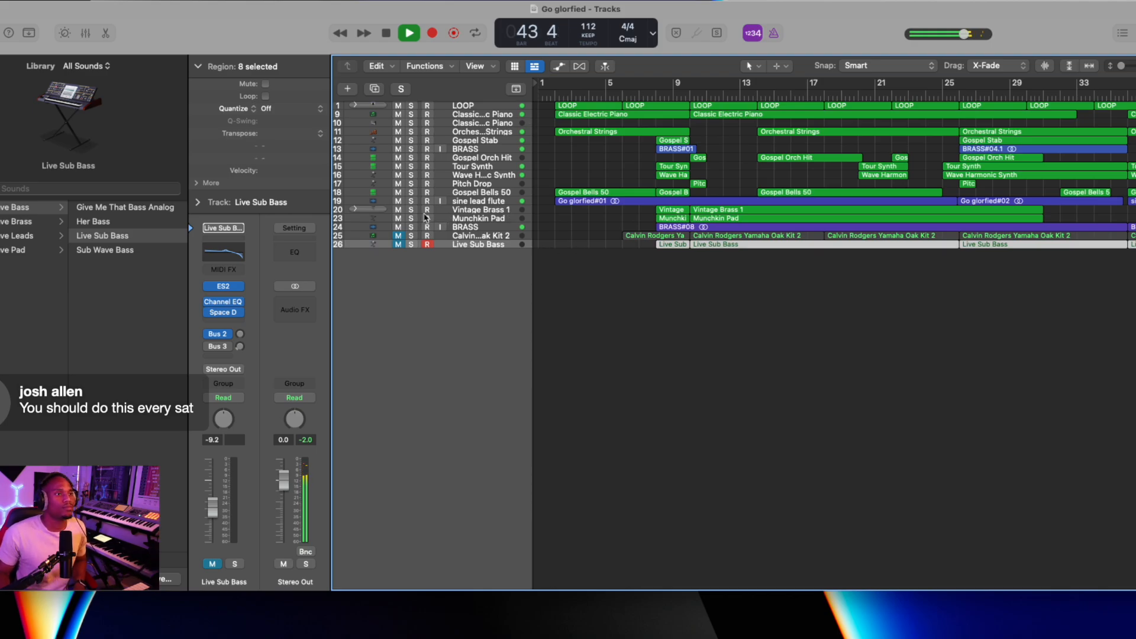
pyautogui.click(410, 227)
pyautogui.click(411, 228)
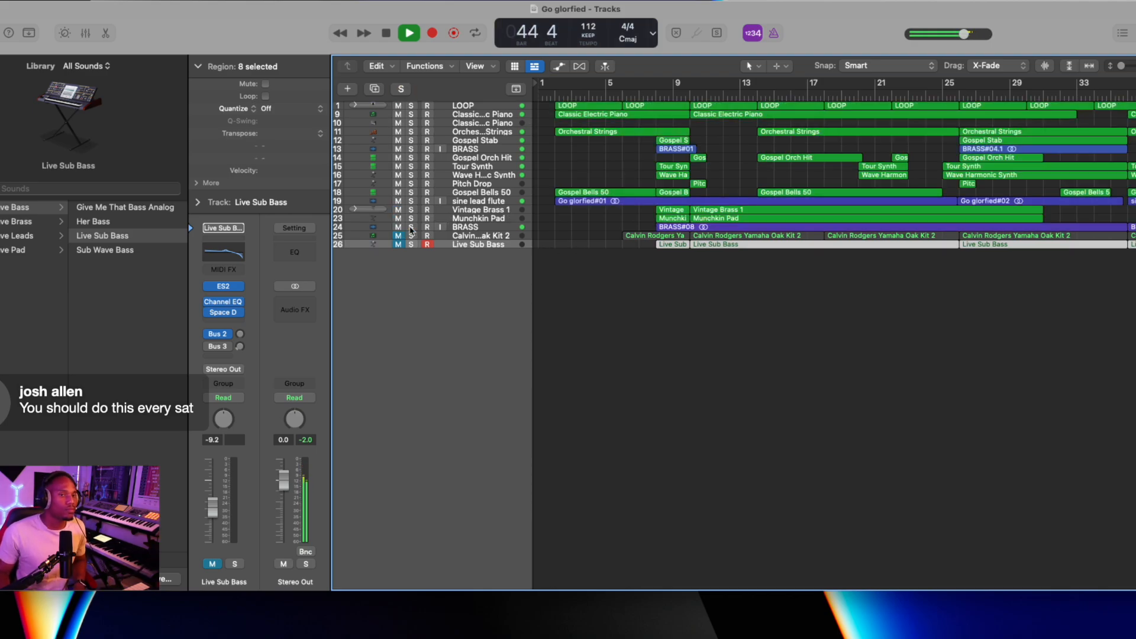
pyautogui.hscroll(10, 594, 205)
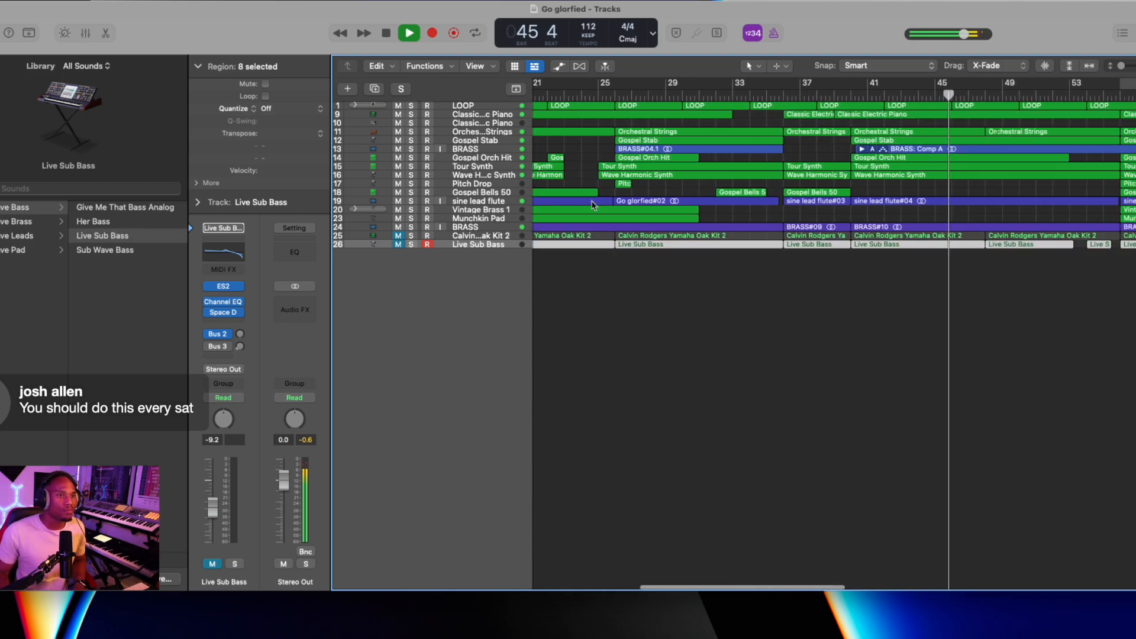
pyautogui.click(479, 227)
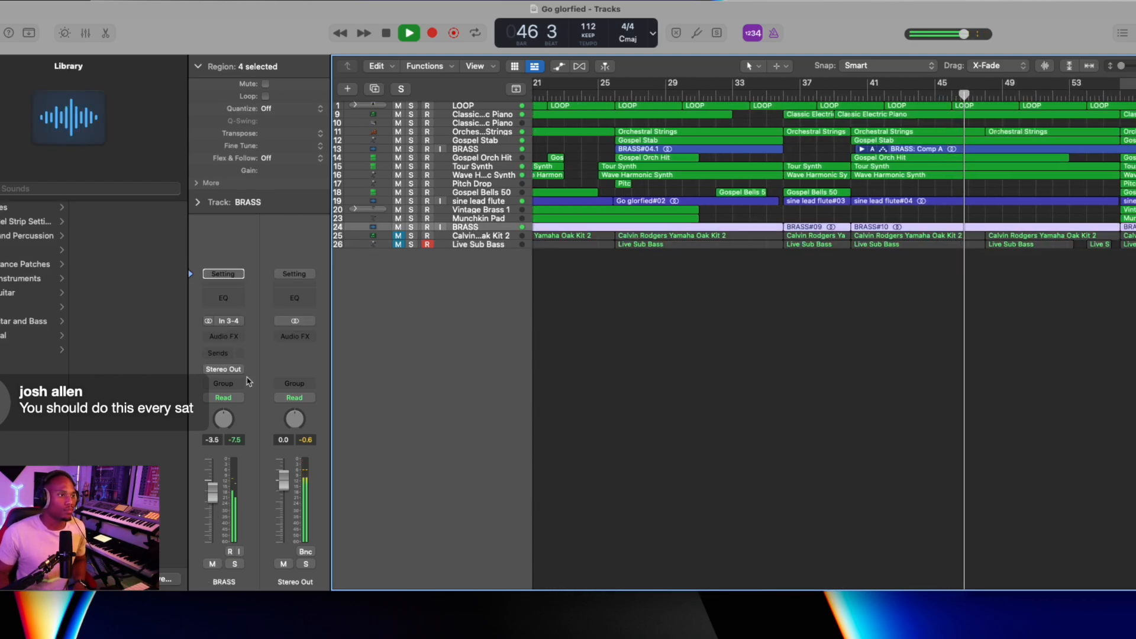
pyautogui.moveTo(212, 492); pyautogui.dragTo(212, 498)
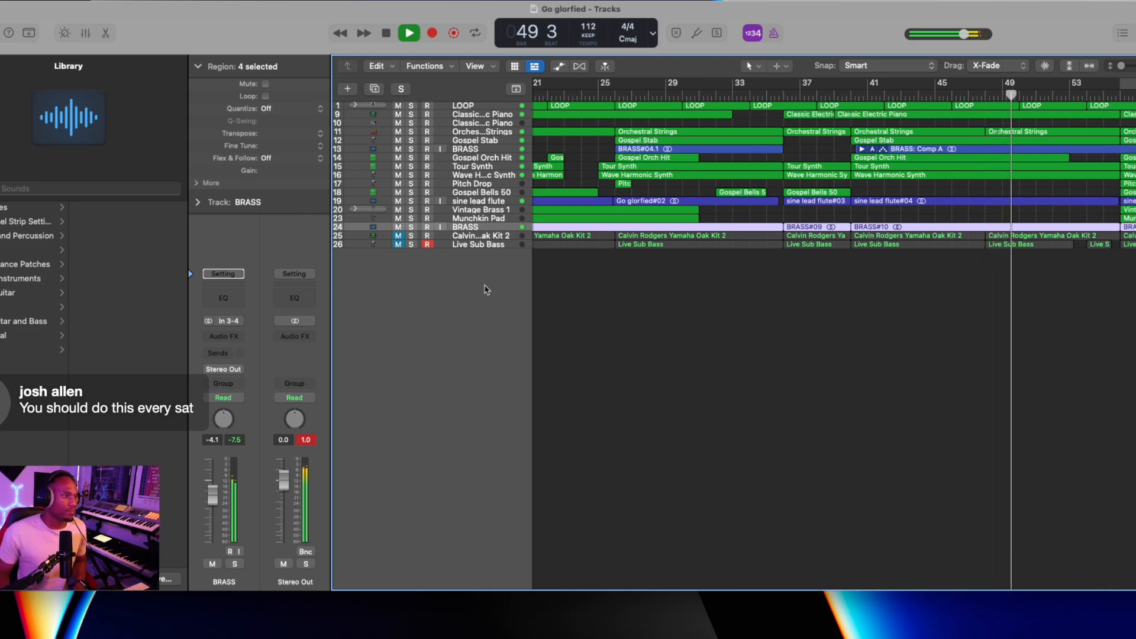
pyautogui.press('super+Left')
pyautogui.press('super+Left')
pyautogui.press('super+Left')
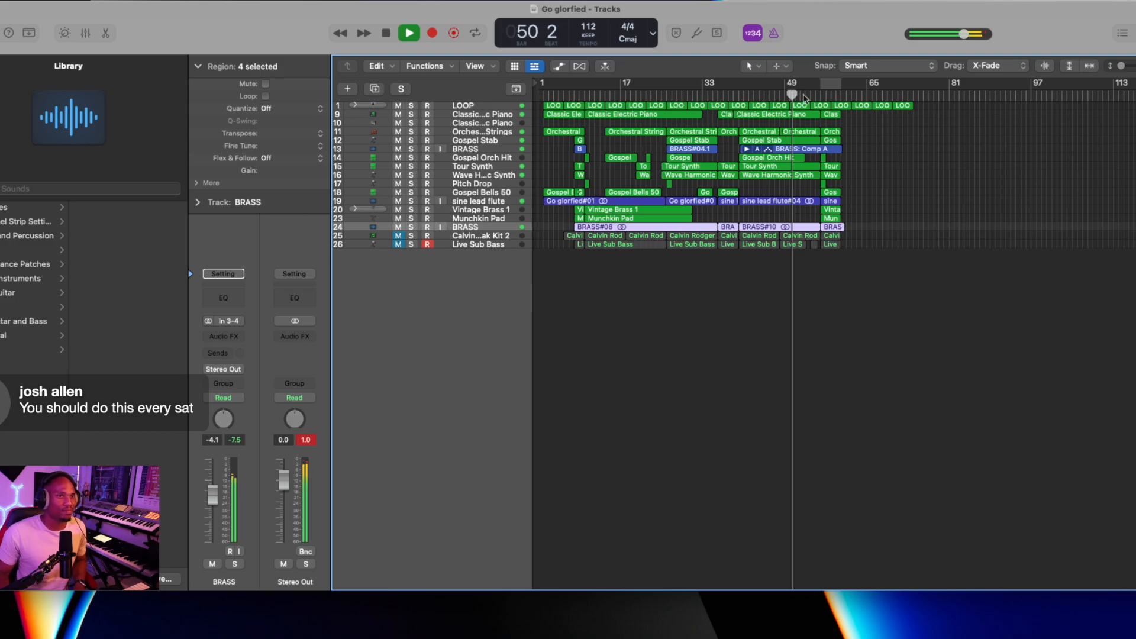
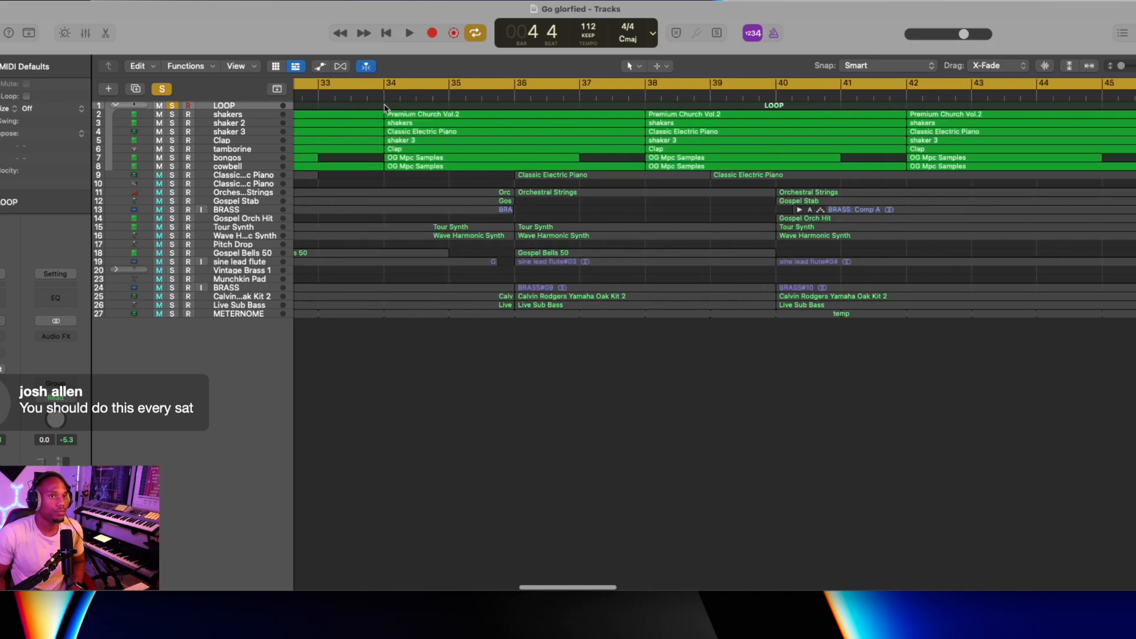
# Start an offline 24-bit Wave bounce of the soloed LOOP stack and choose the Desktop's Ableton Project Session's folder as its destination.
pyautogui.scroll(-5, 702, 98)
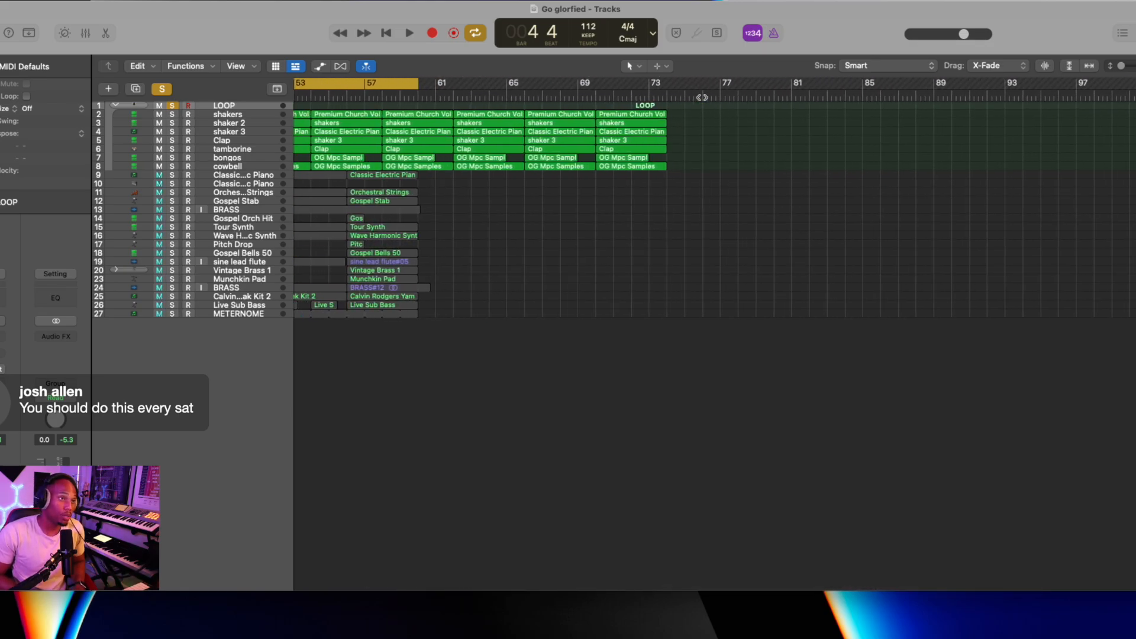
pyautogui.press('super+b')
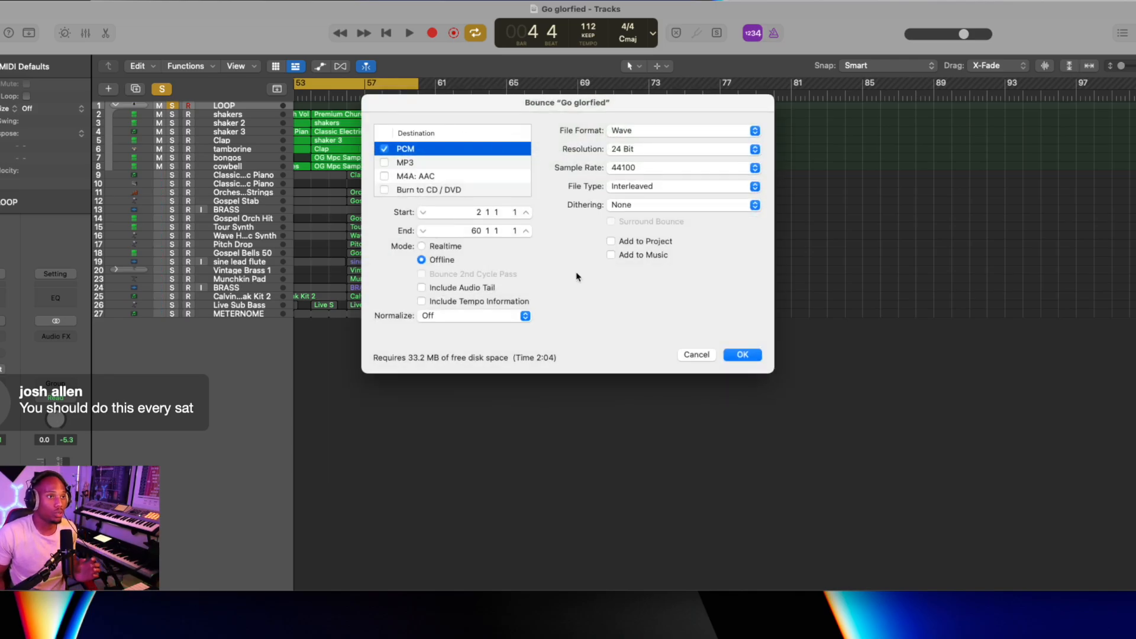
pyautogui.click(742, 355)
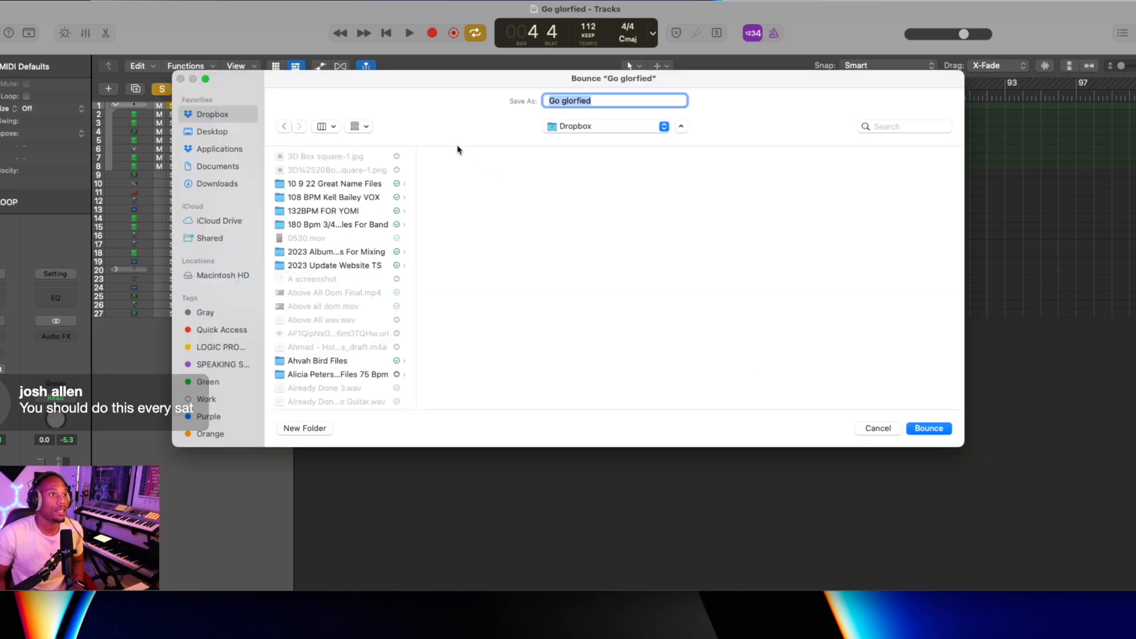
pyautogui.click(208, 132)
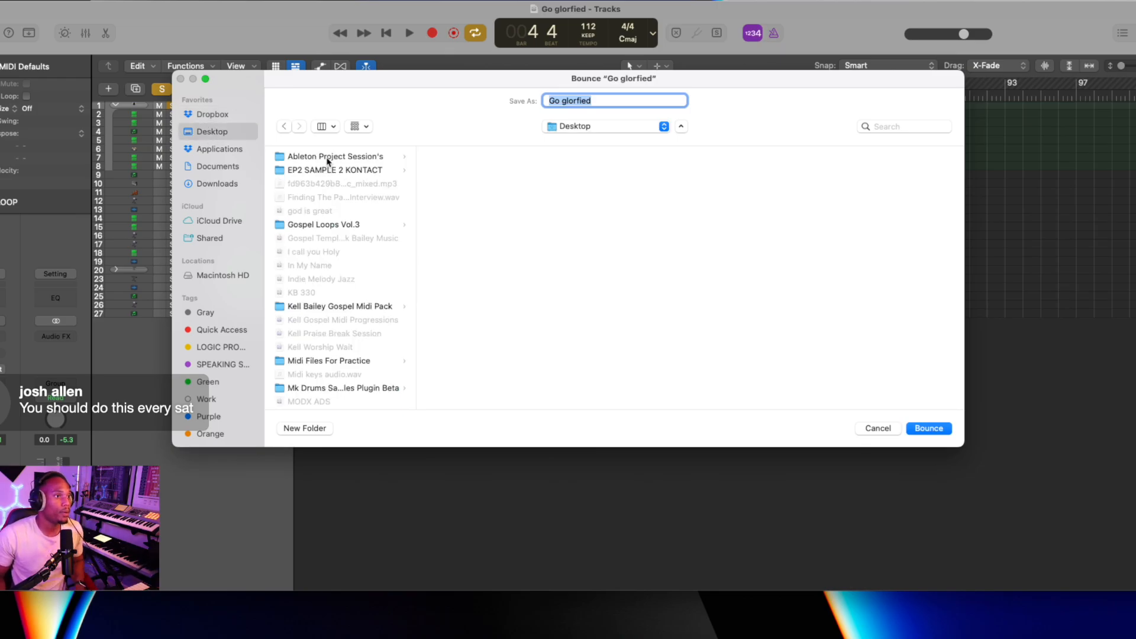
pyautogui.click(327, 157)
# Browse the Ableton Project Session's folder and the Desktop for a suitable place to save the bounce.
pyautogui.scroll(-15, 501, 238)
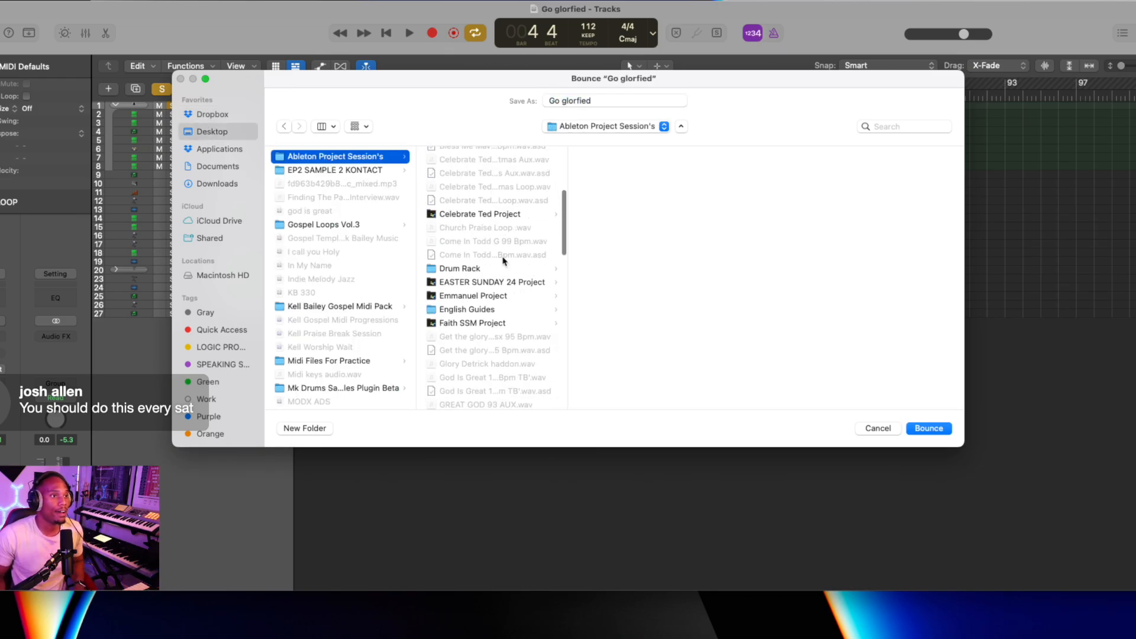
pyautogui.scroll(-8, 502, 261)
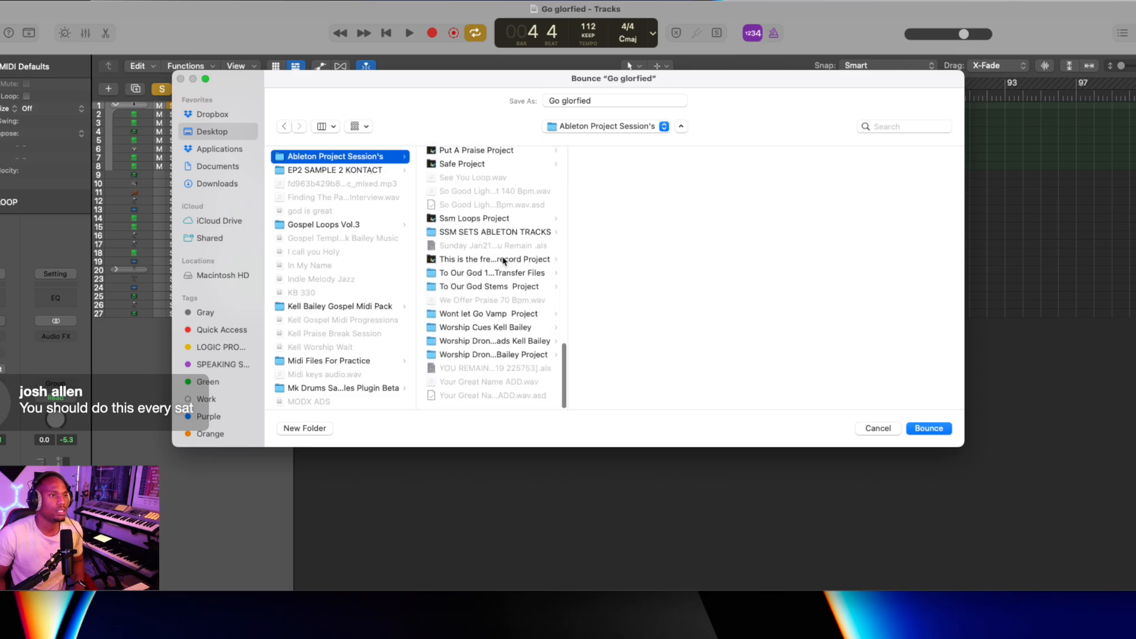
pyautogui.scroll(15, 502, 261)
pyautogui.scroll(10, 502, 261)
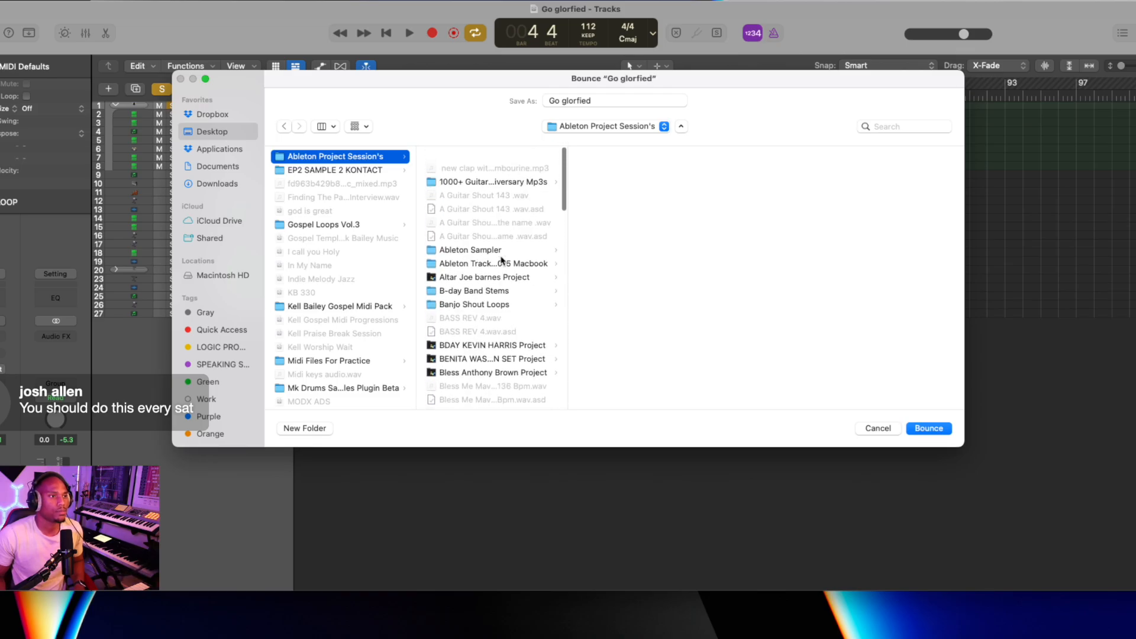
pyautogui.scroll(-5, 502, 260)
pyautogui.scroll(-3, 502, 261)
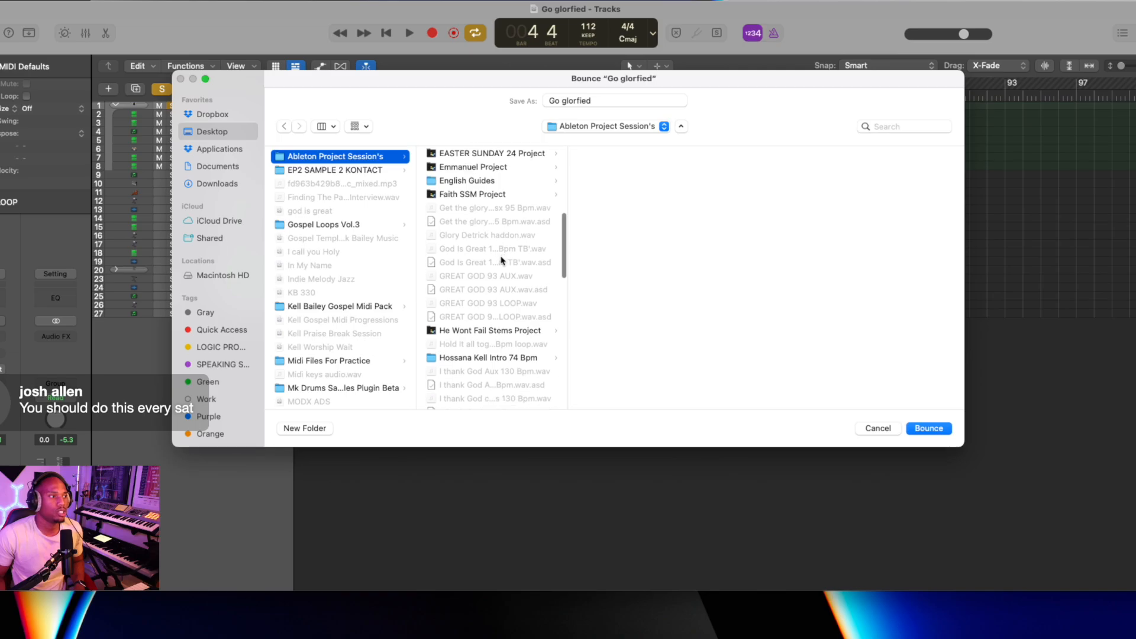
pyautogui.scroll(-5, 502, 260)
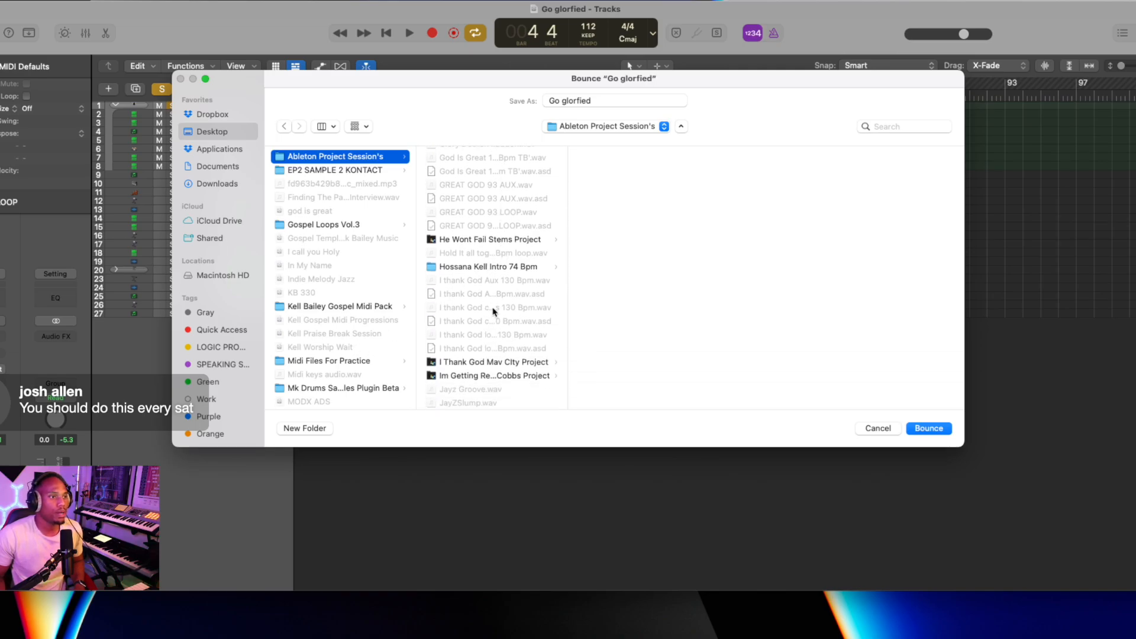
pyautogui.scroll(-5, 493, 311)
pyautogui.scroll(-8, 493, 312)
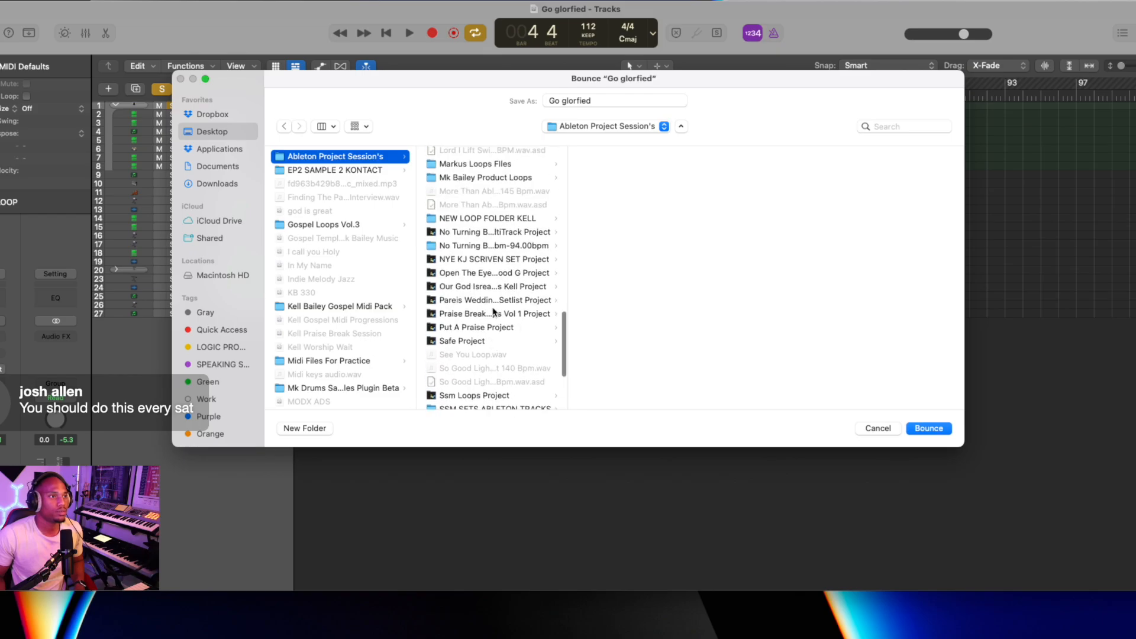
pyautogui.scroll(-10, 494, 311)
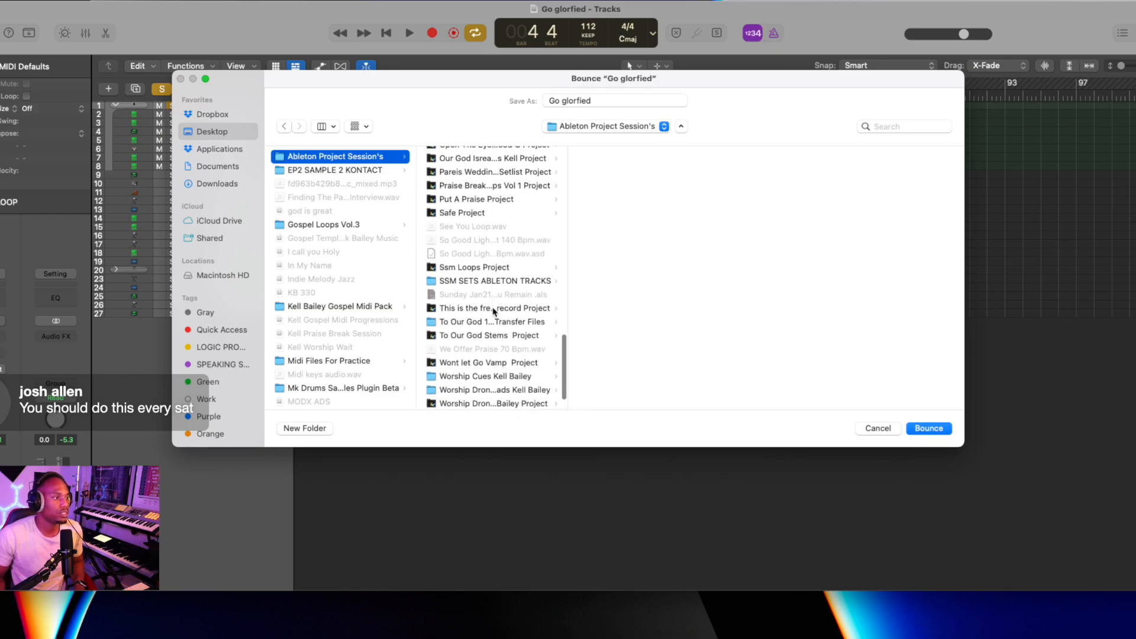
pyautogui.scroll(-1, 493, 311)
pyautogui.scroll(-1, 494, 312)
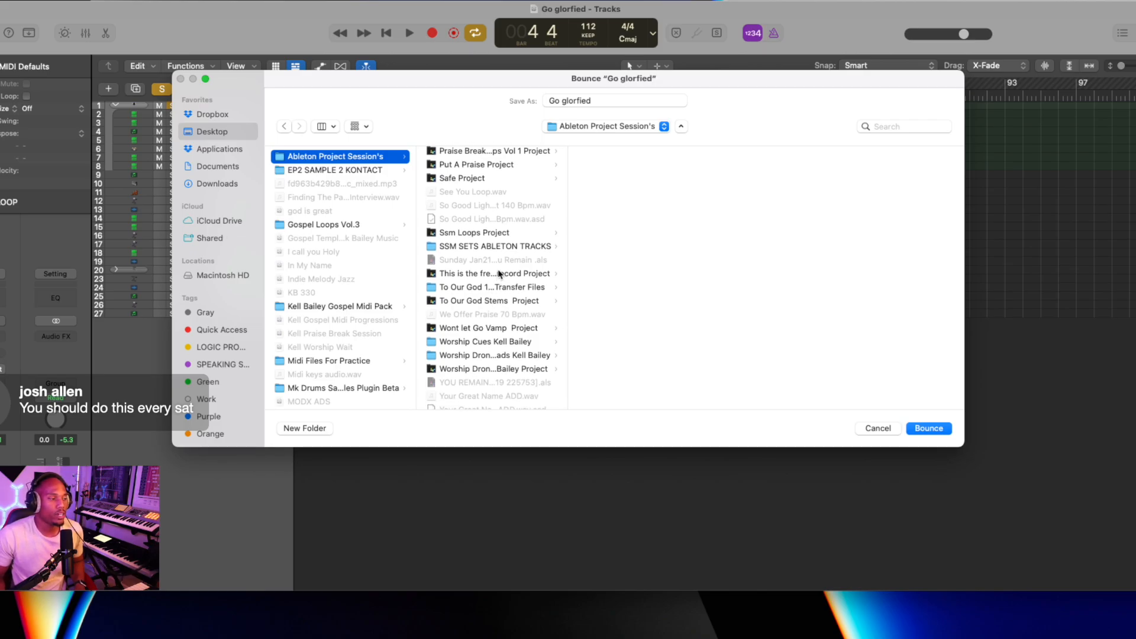
pyautogui.scroll(-1, 499, 274)
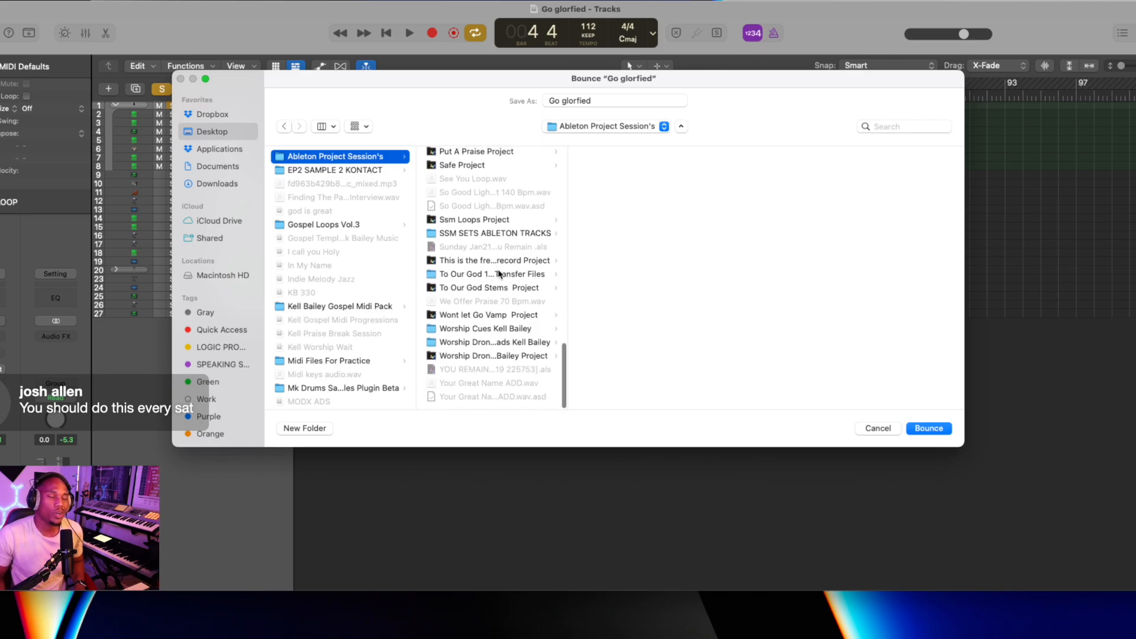
pyautogui.scroll(15, 499, 274)
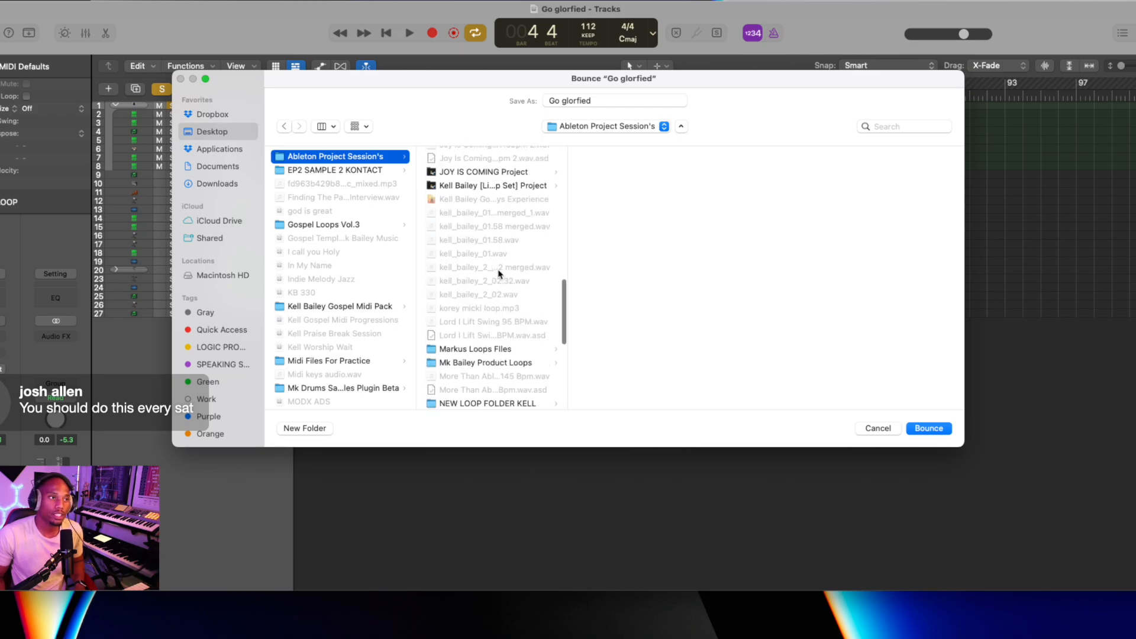
pyautogui.scroll(-1, 498, 274)
pyautogui.scroll(-15, 363, 282)
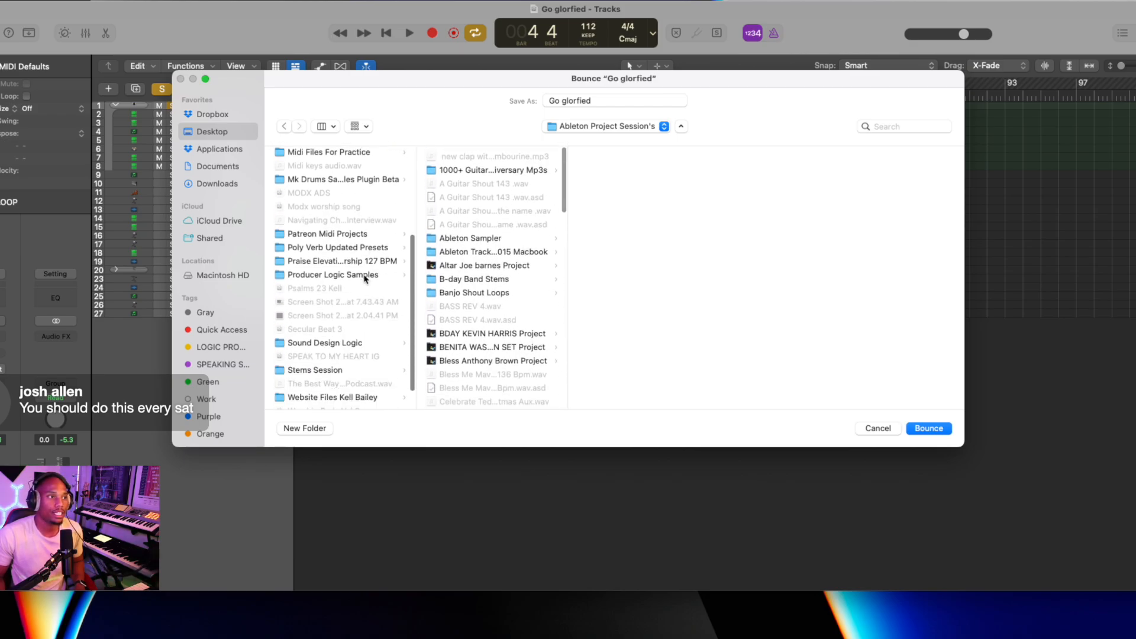
# Create a folder inside the Desktop's Stems Session folder, named "Be Glorified 112 Bpm" followed by the artist's name.
pyautogui.click(309, 371)
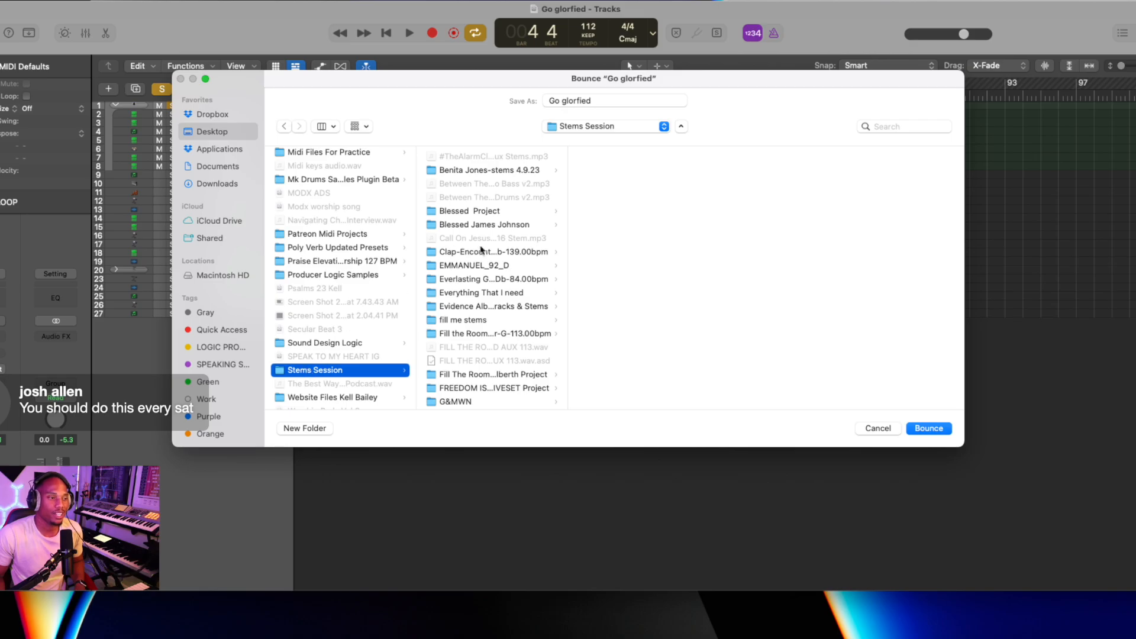
pyautogui.click(305, 428)
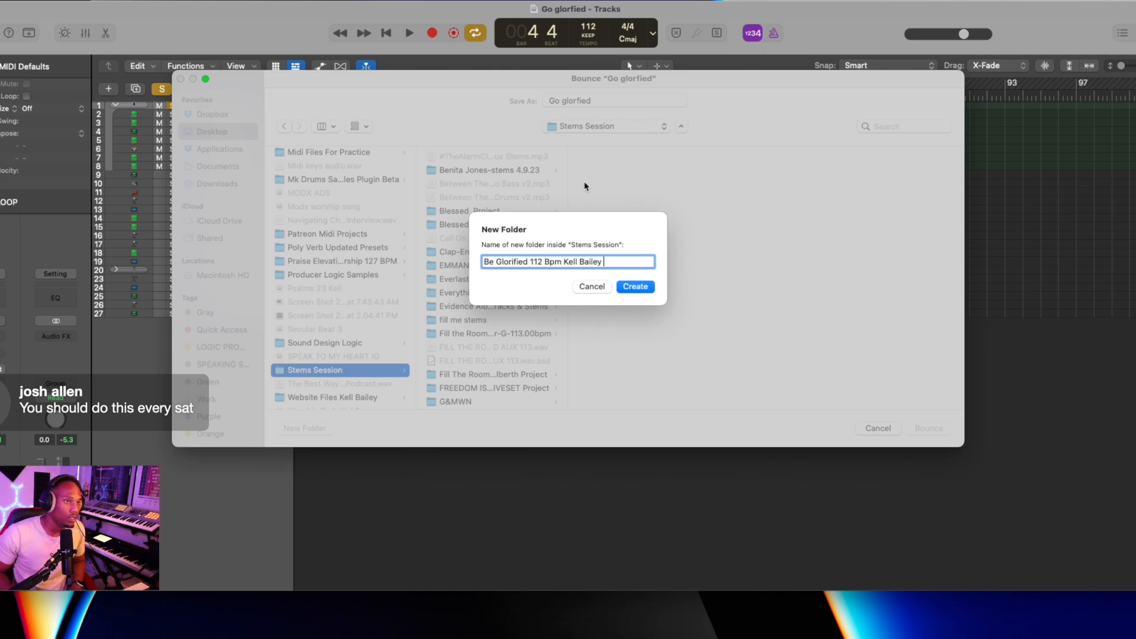
pyautogui.click(626, 288)
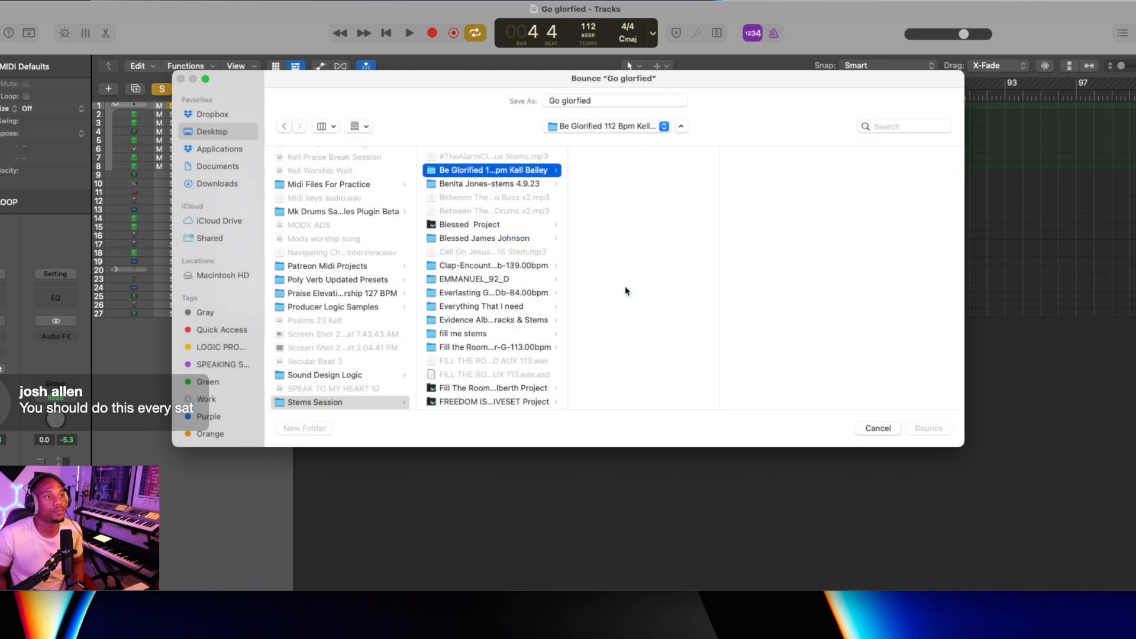
# Bounce the soloed LOOP stack as "Loop 112 Bpm" into the new folder, and collapse the stack with its solo cleared.
pyautogui.tripleClick(615, 101)
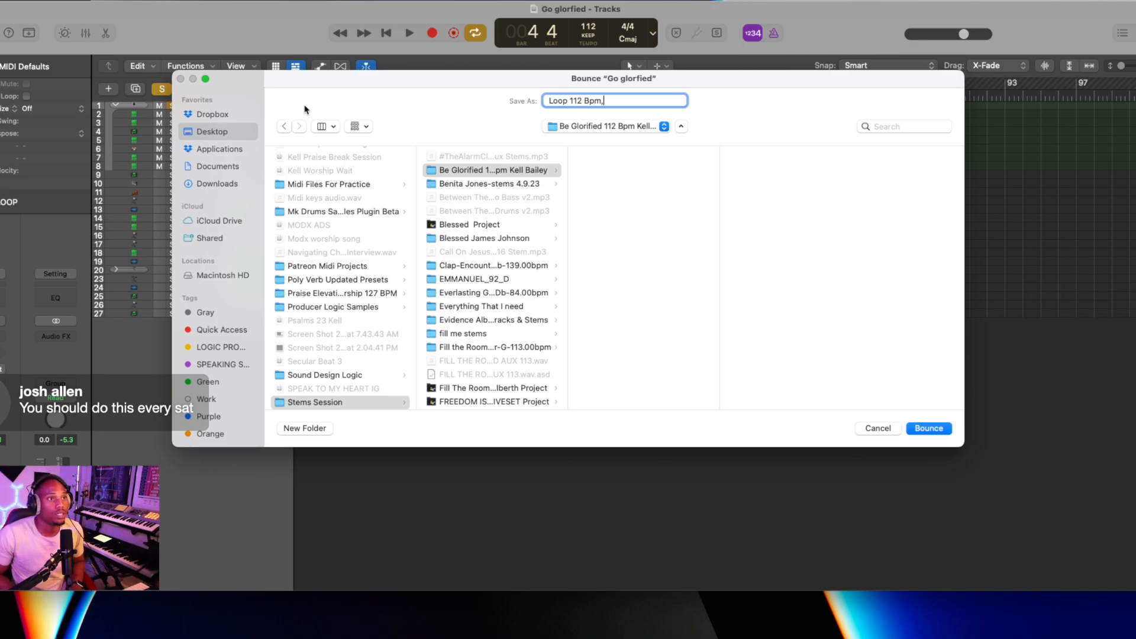
pyautogui.press('Return')
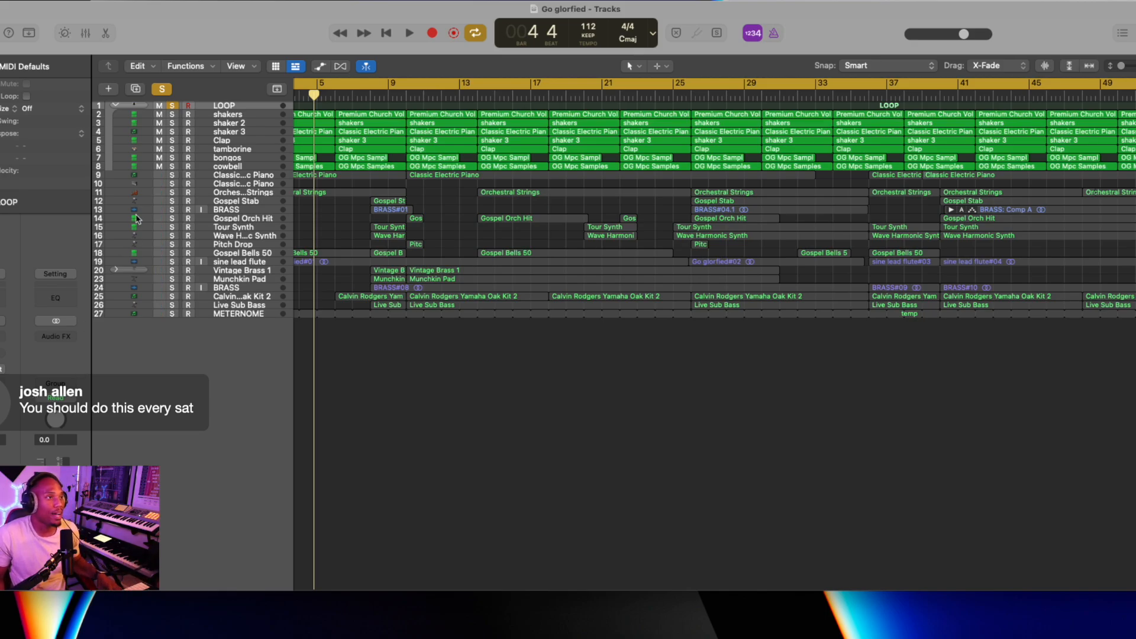
pyautogui.click(163, 88)
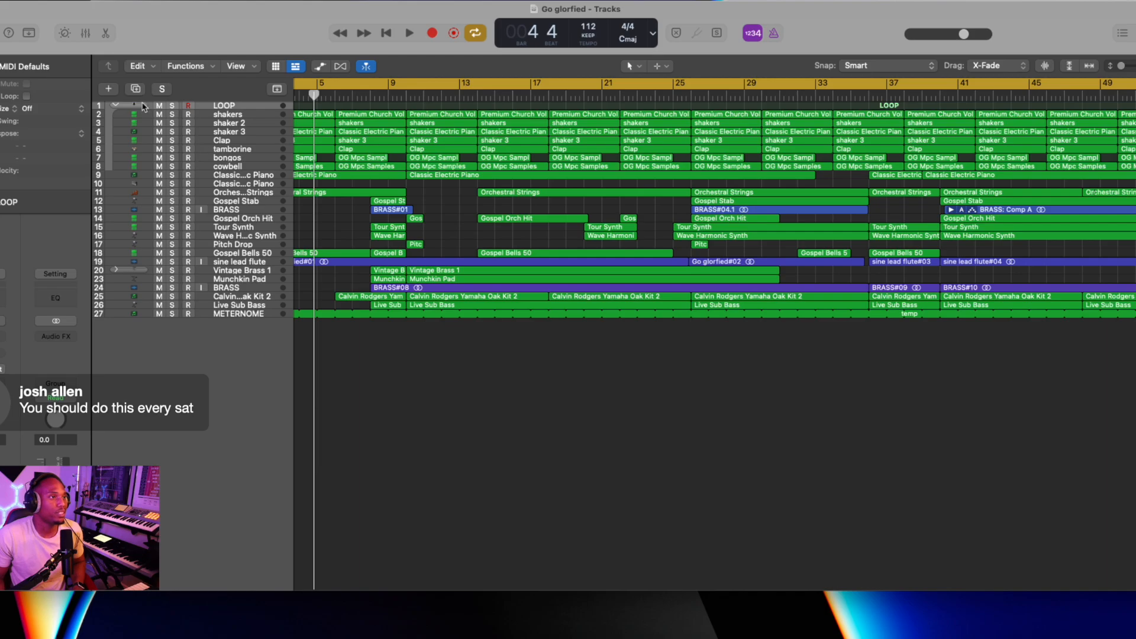
pyautogui.click(115, 106)
pyautogui.click(226, 133)
pyautogui.click(217, 124)
pyautogui.click(172, 123)
pyautogui.press('space')
pyautogui.press('space')
pyautogui.click(172, 132)
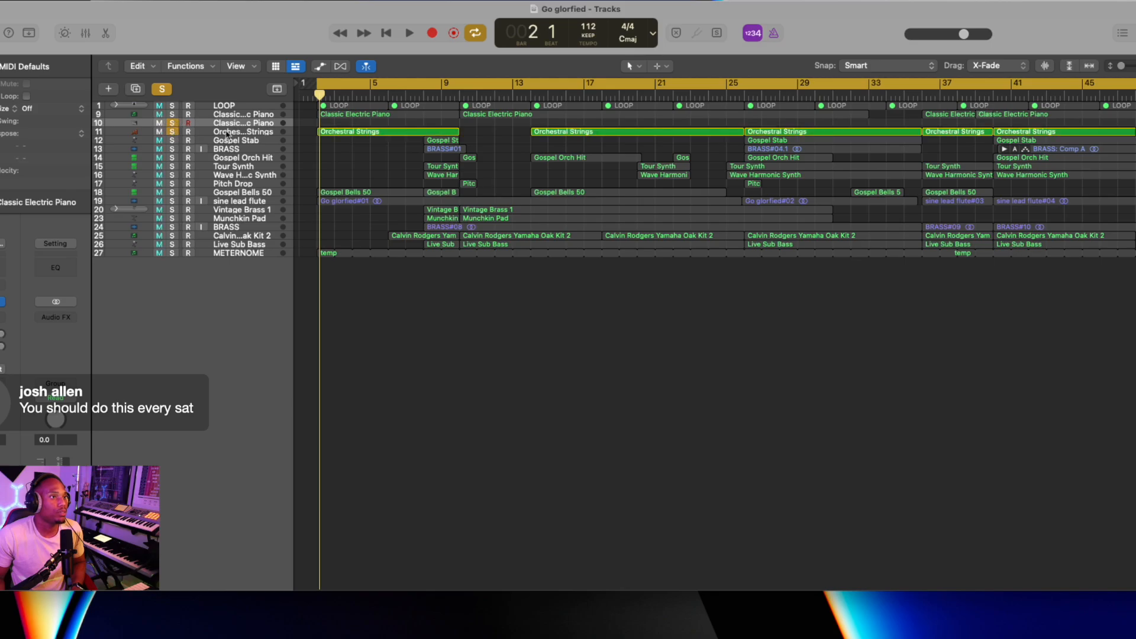
pyautogui.click(162, 89)
# Solo the Classic Electric Piano on track 9 and play it back with the whole arrangement in view.
pyautogui.click(172, 114)
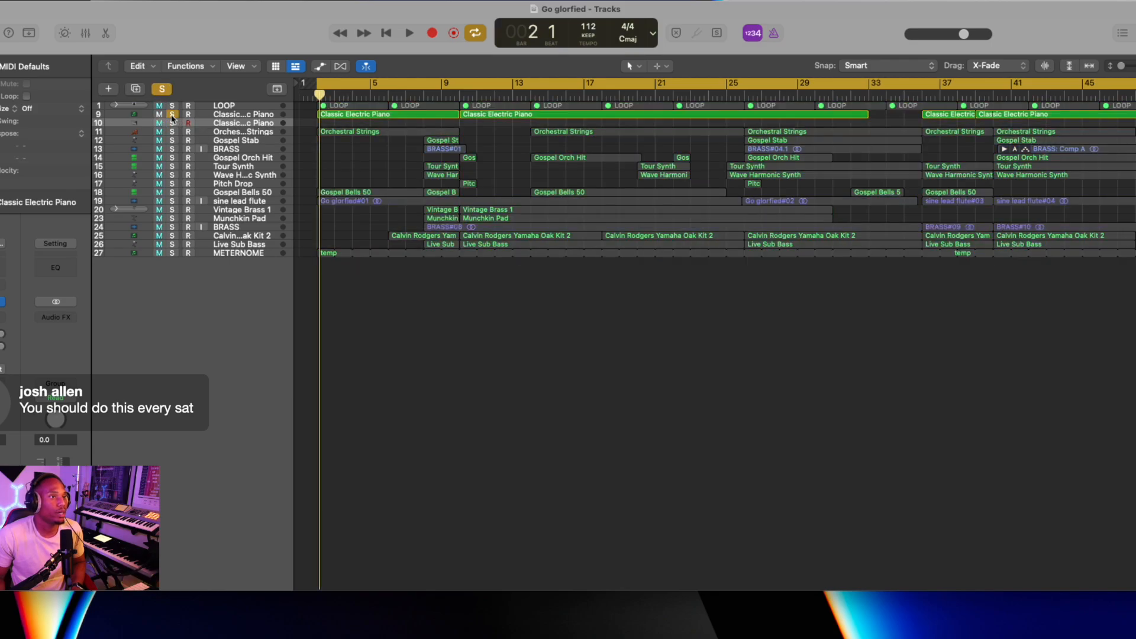
pyautogui.press('space')
pyautogui.press('super+Left')
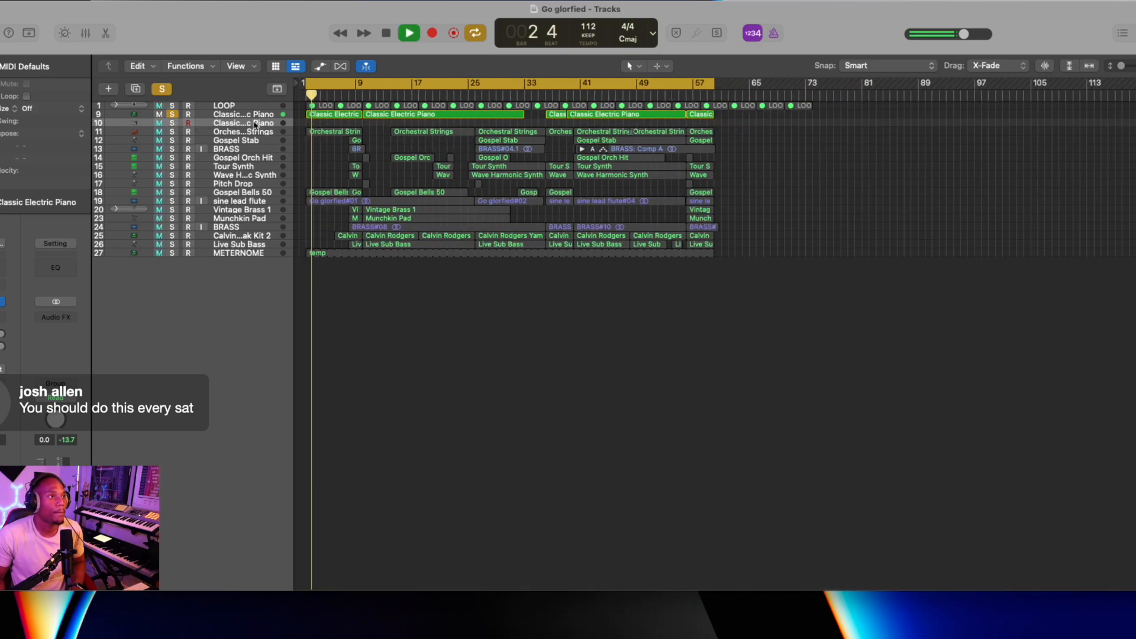
pyautogui.click(247, 115)
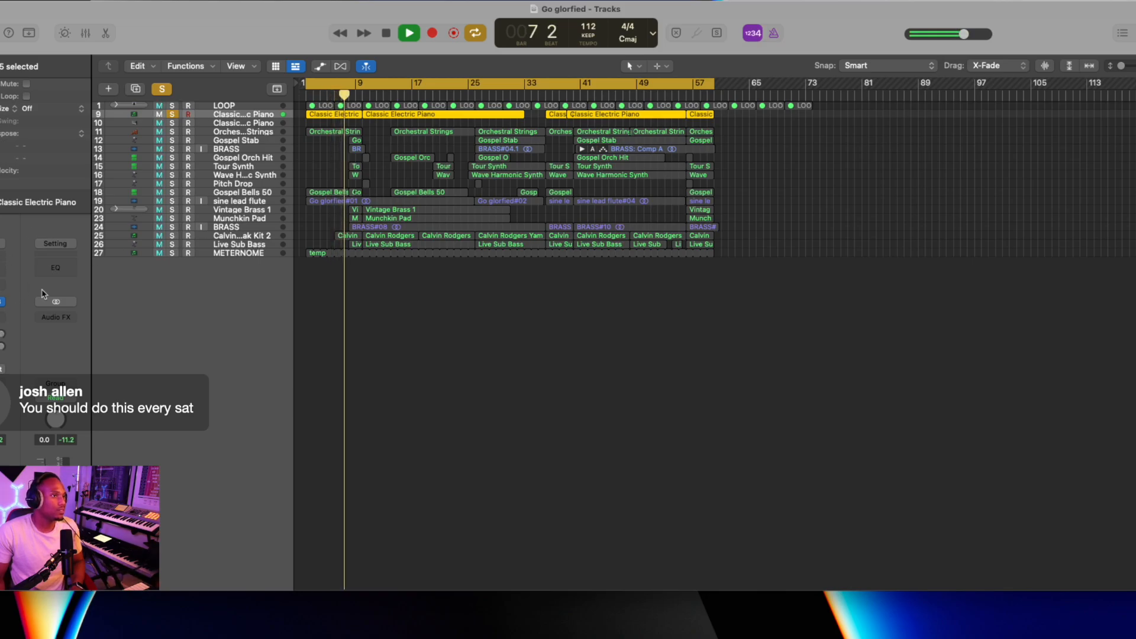
# Bounce the soloed Classic Electric Piano offline as a 24-bit Wave file named "Rhodes" in the same stems folder.
pyautogui.press('super+b')
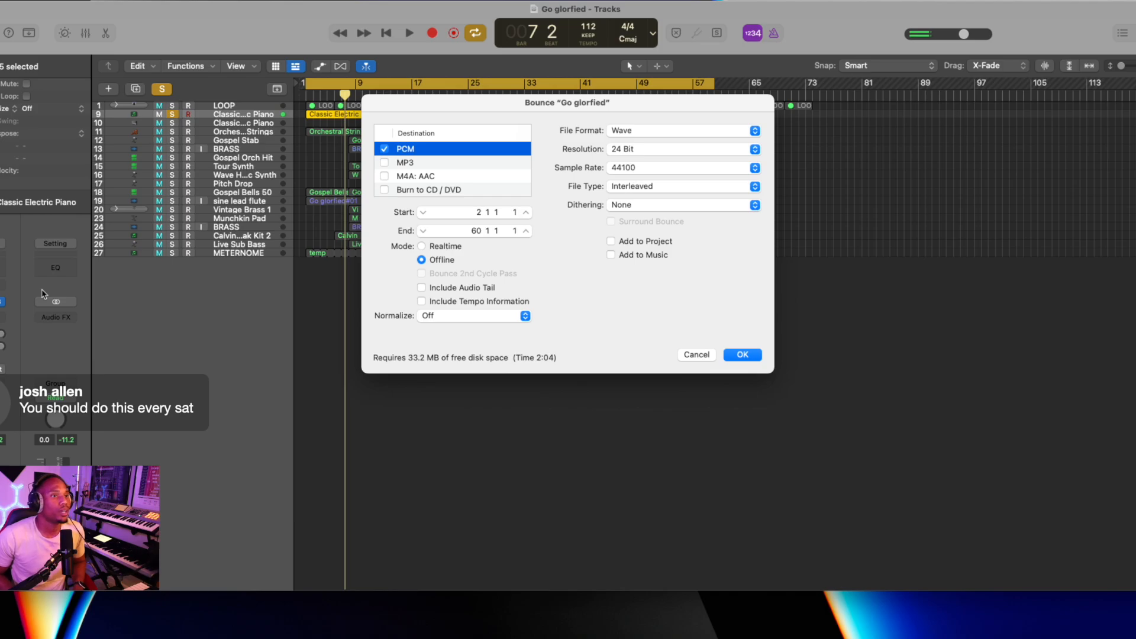
pyautogui.press('Return')
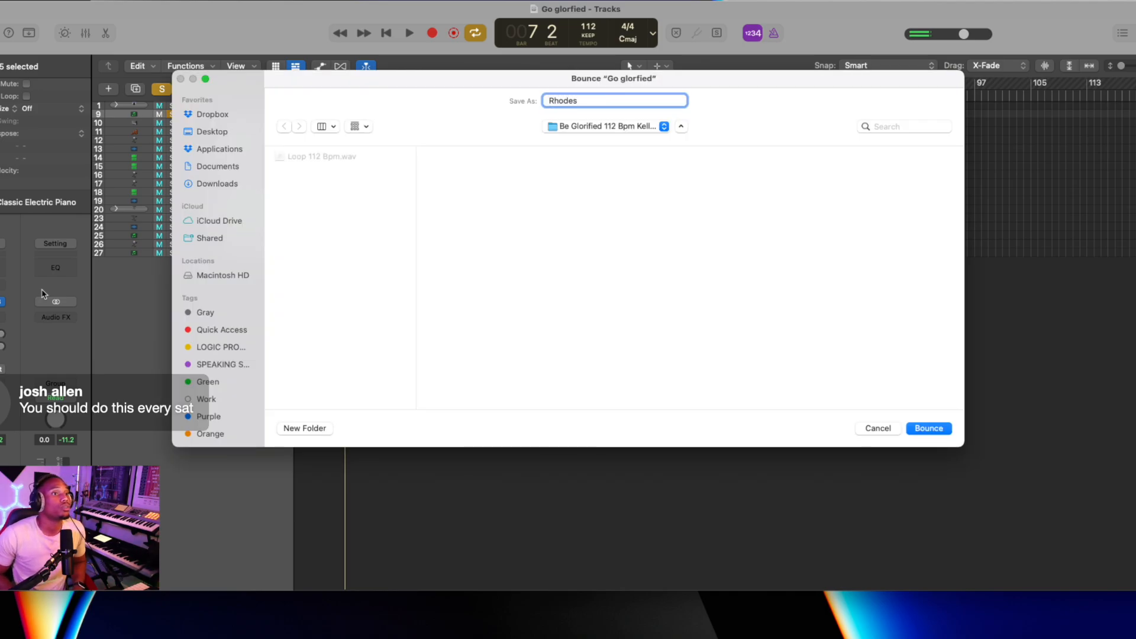
pyautogui.write('Rhodes')
pyautogui.press('Return')
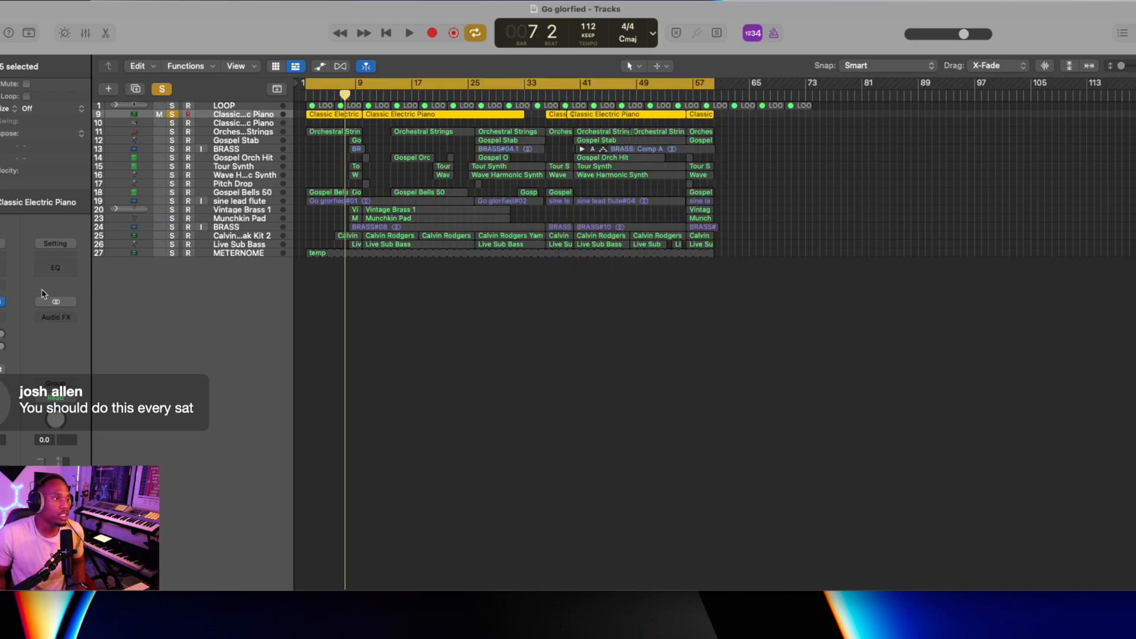
# Clear the piano's solo and solo tracks 10 through 24, from the second Classic Electric Piano down to BRASS.
pyautogui.click(155, 92)
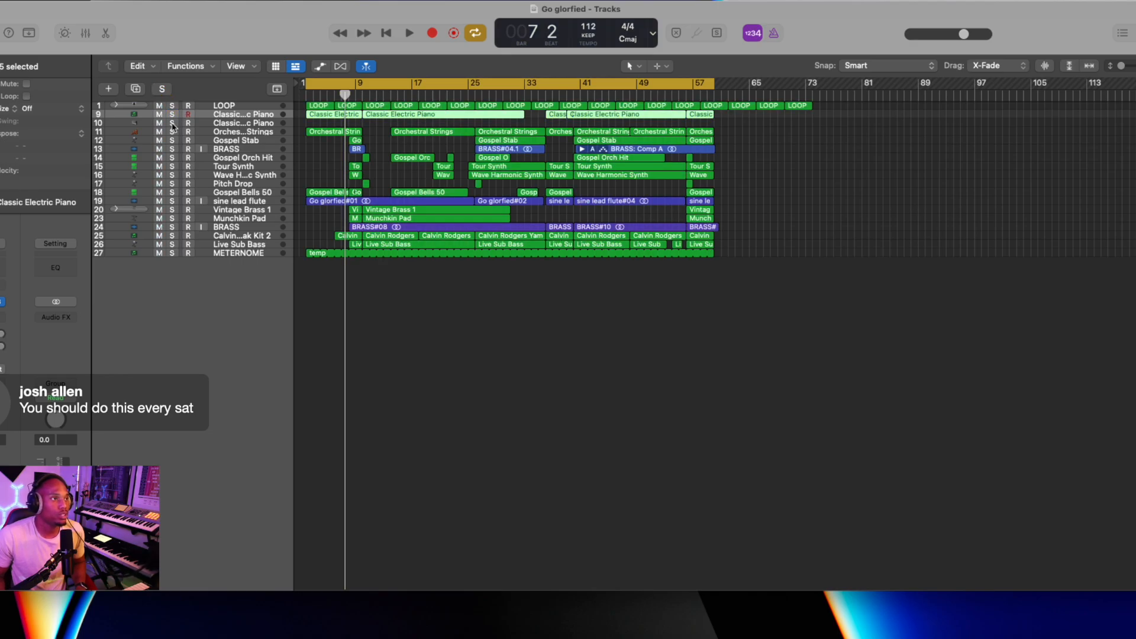
pyautogui.click(207, 124)
pyautogui.moveTo(171, 127); pyautogui.dragTo(164, 231)
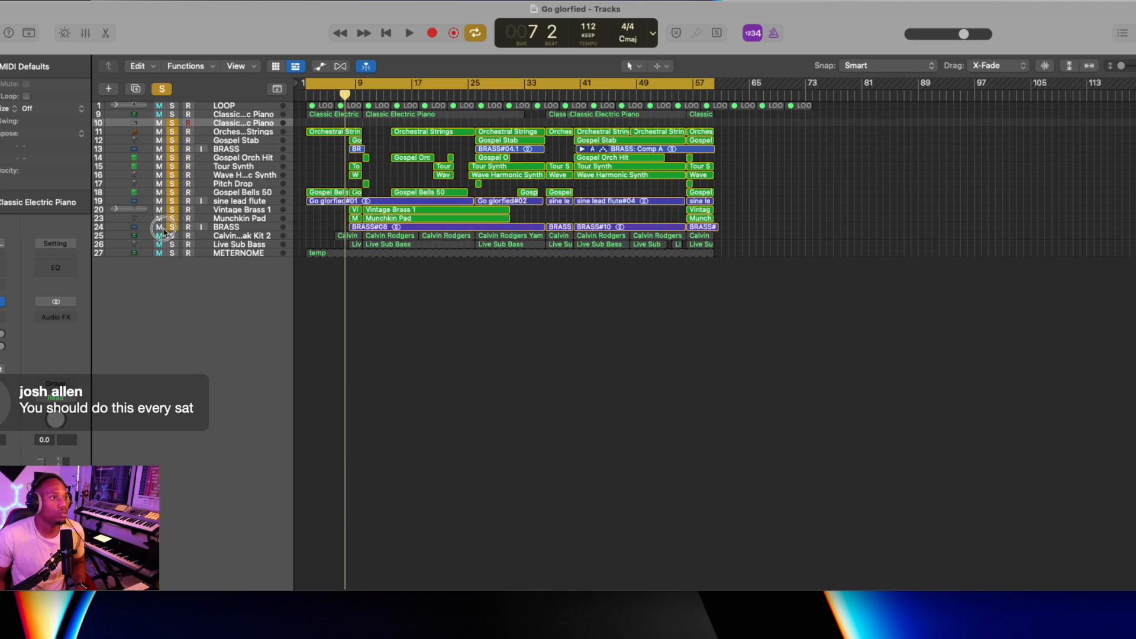
# Play back the soloed group from the start and from about bar 26, selecting the strings, bells, synth, orch hit, stab and Pitch Drop tracks.
pyautogui.press('space')
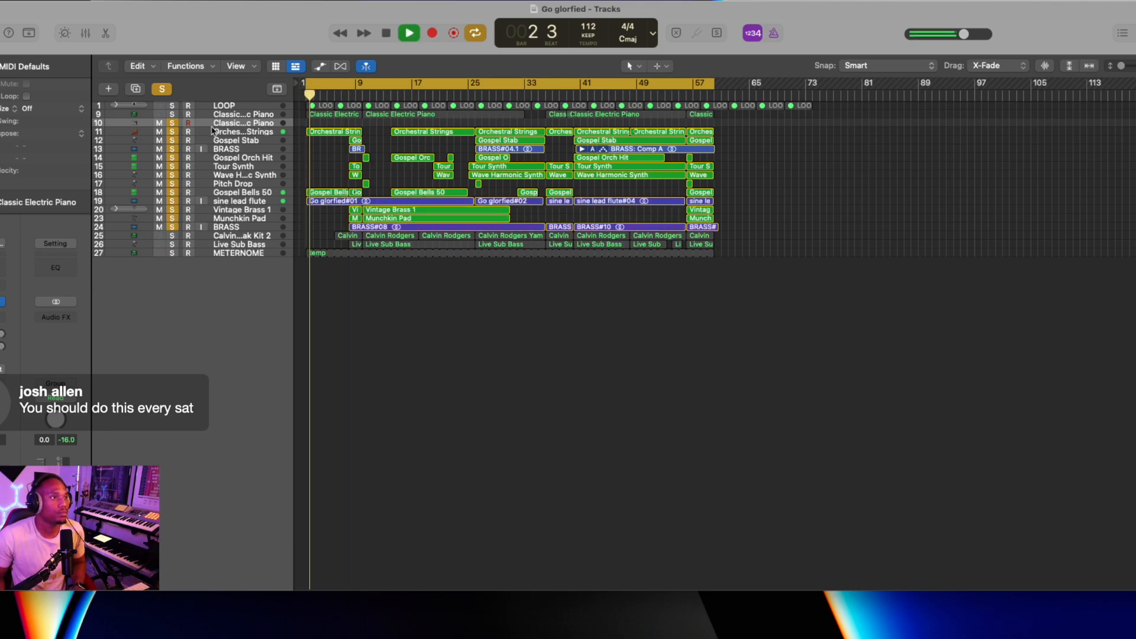
pyautogui.click(214, 132)
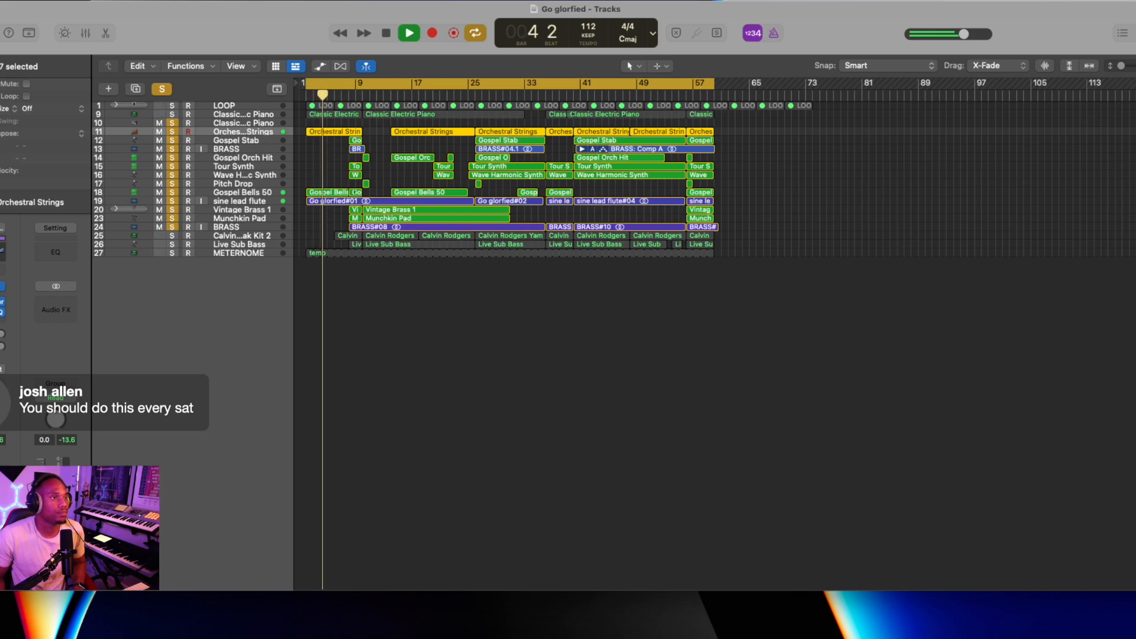
pyautogui.click(213, 192)
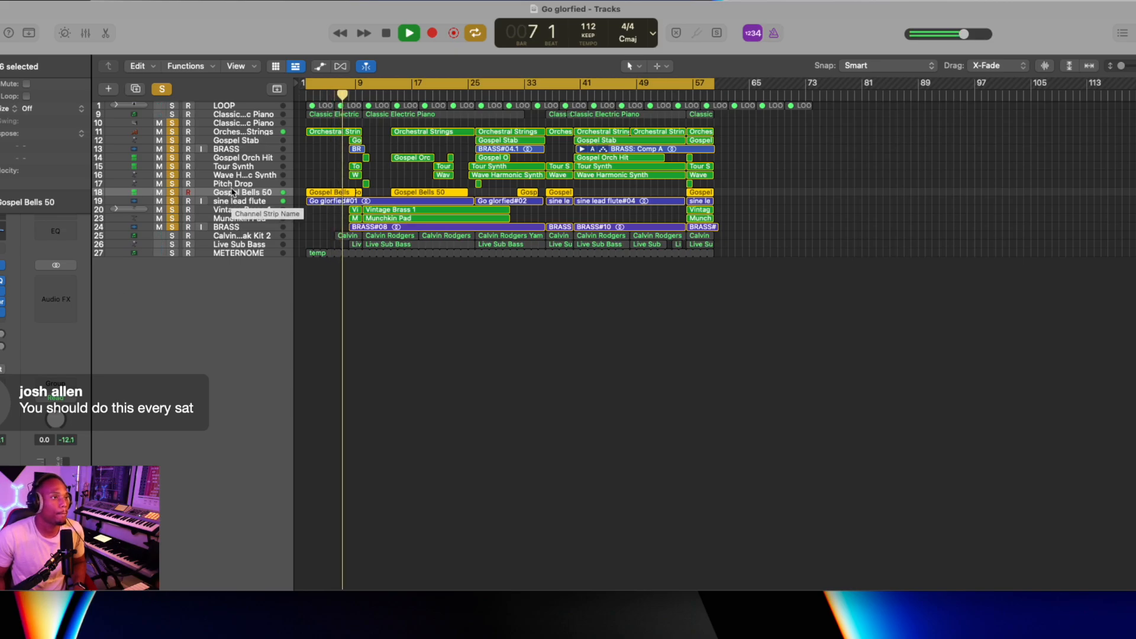
pyautogui.click(224, 159)
pyautogui.click(208, 166)
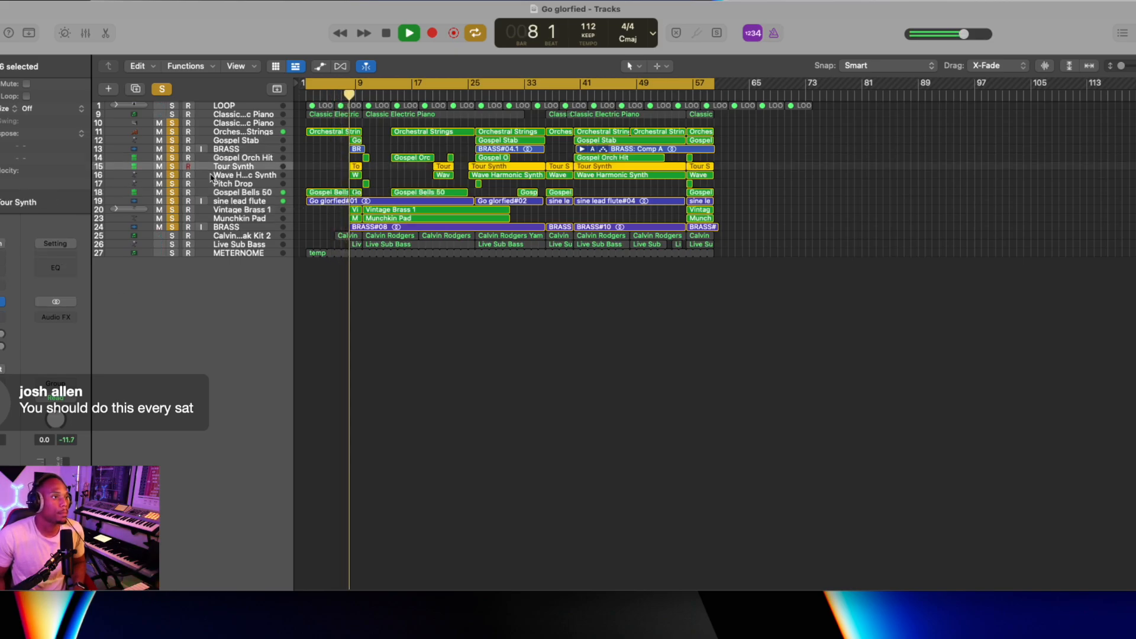
pyautogui.keyDown('shift'); pyautogui.click(207, 176); pyautogui.keyUp('shift')
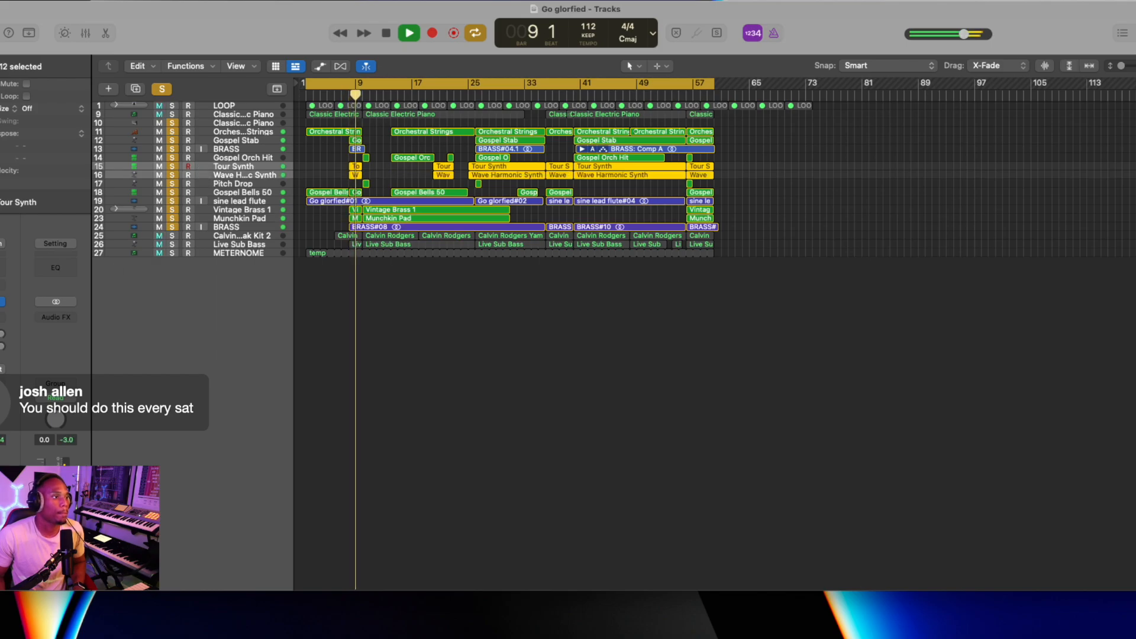
pyautogui.click(233, 157)
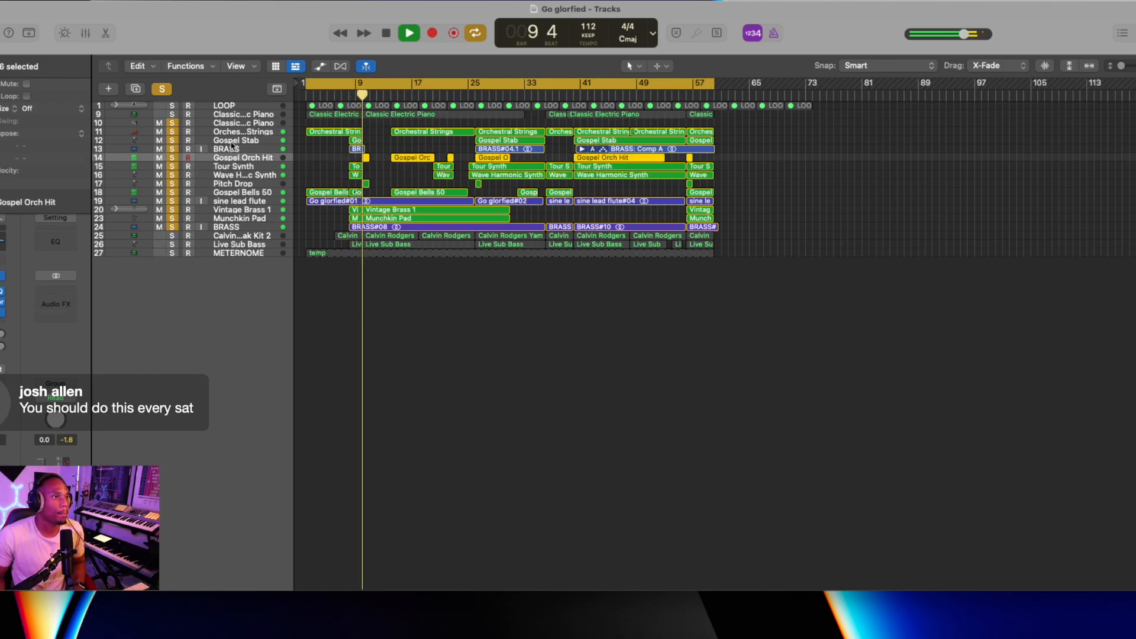
pyautogui.click(232, 140)
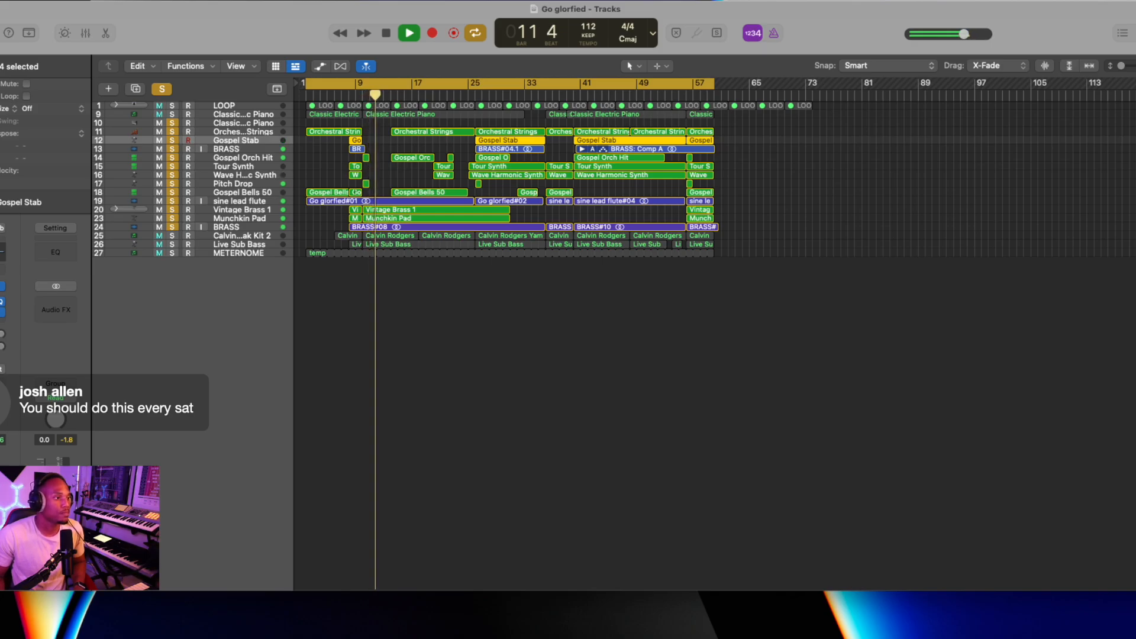
pyautogui.click(469, 95)
pyautogui.press('space')
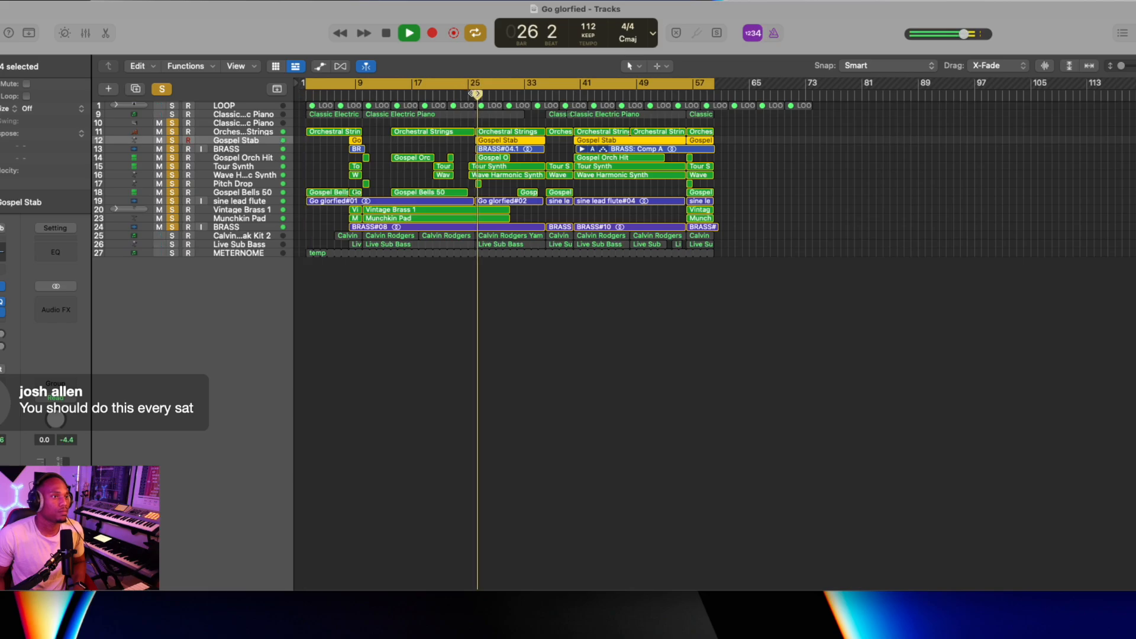
pyautogui.click(233, 184)
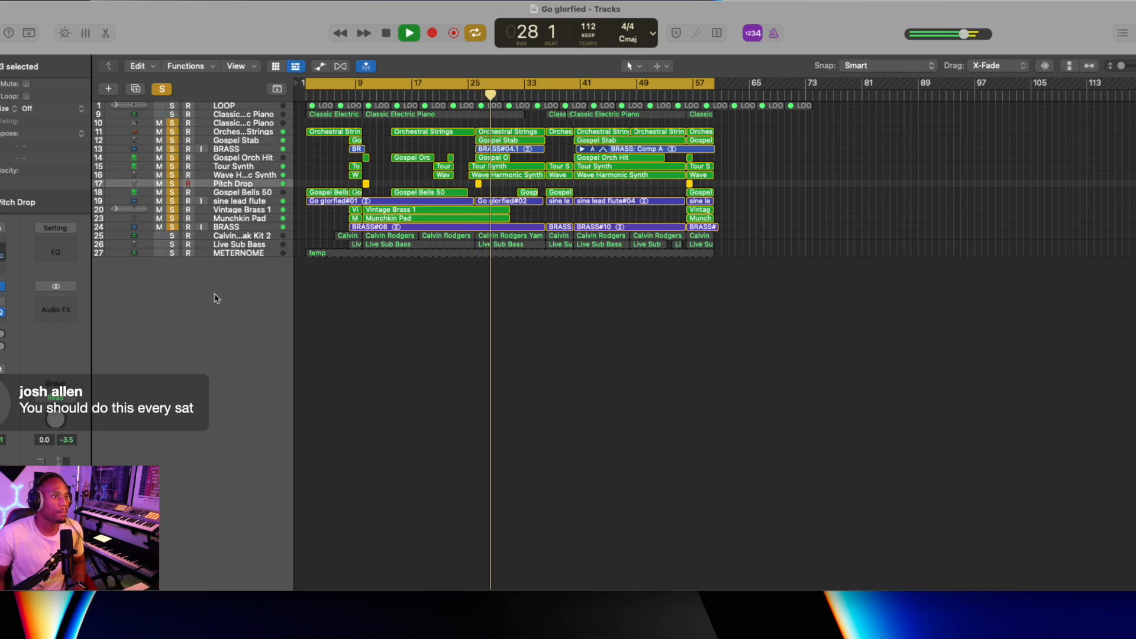
# Select the Wave Harmonic Synth track and play the soloed group from about bar 39.
pyautogui.click(233, 175)
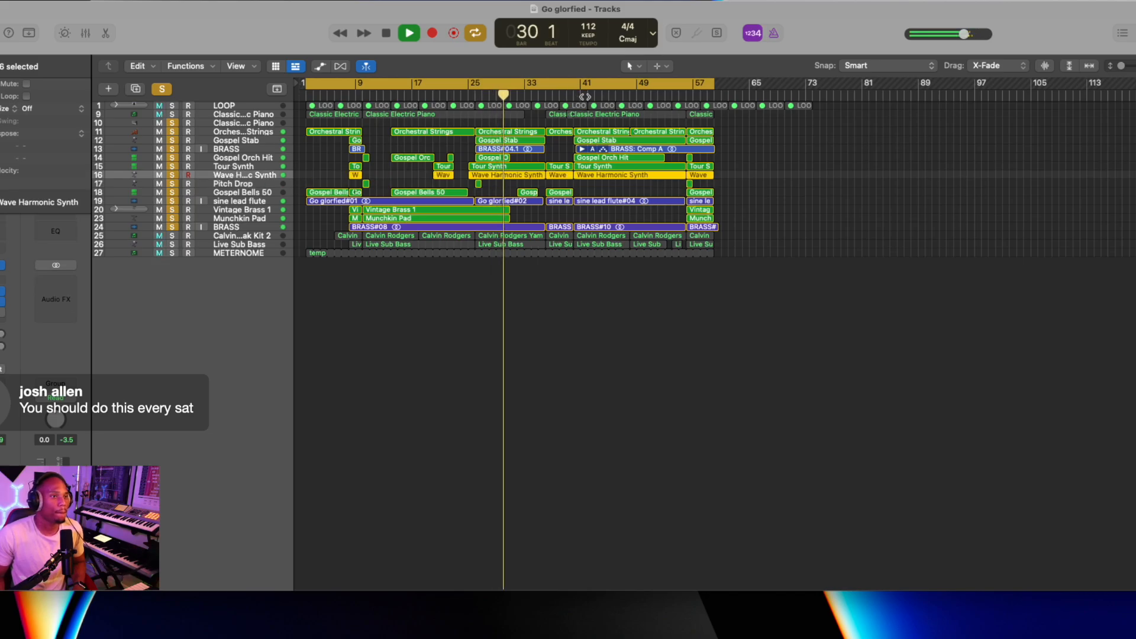
pyautogui.click(573, 93)
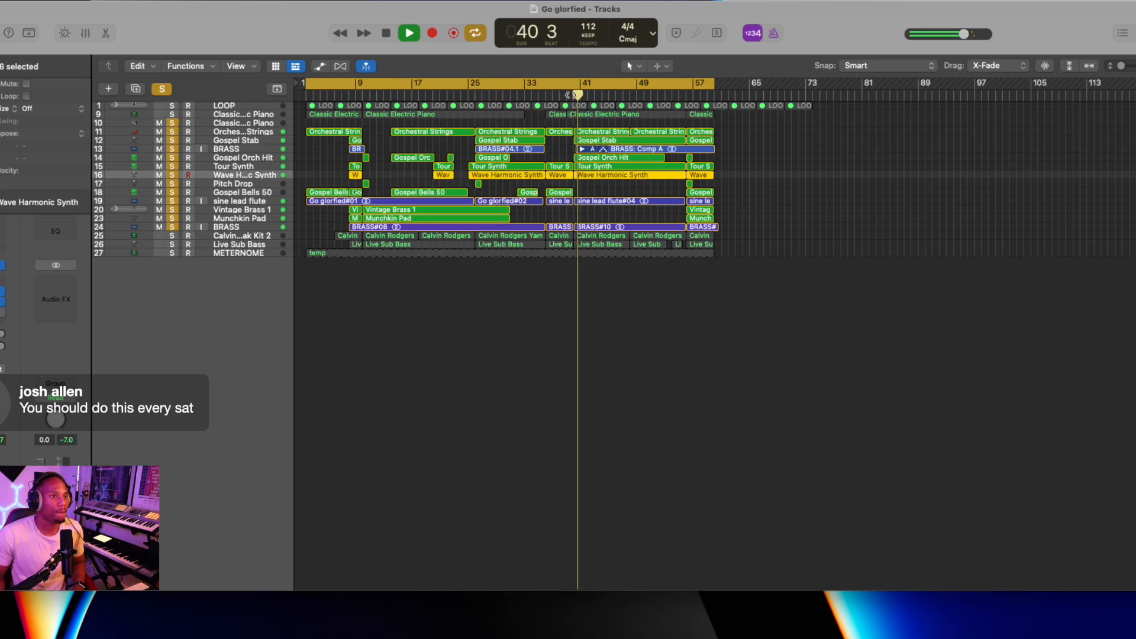
pyautogui.click(564, 94)
# Flatten the BRASS: Comp A take folder on track 13 near bar 40.
pyautogui.press('super+Right')
pyautogui.press('super+Right')
pyautogui.press('super+Right')
pyautogui.press('super+Right')
pyautogui.press('super+Right')
pyautogui.press('super+Right')
pyautogui.press('super+Right')
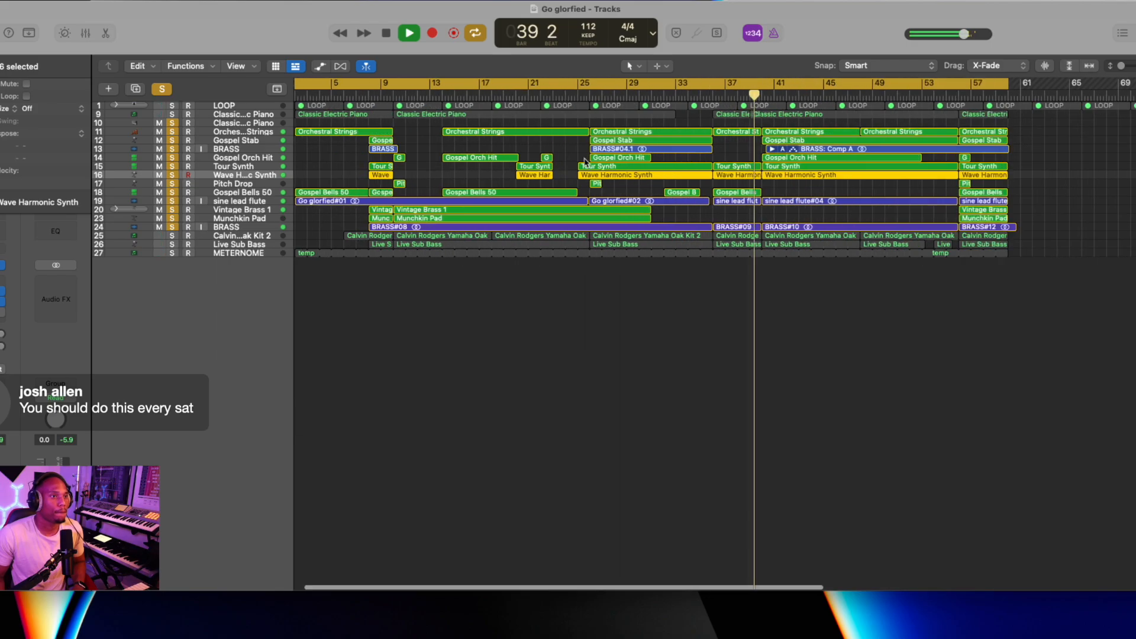
pyautogui.press('super+Left')
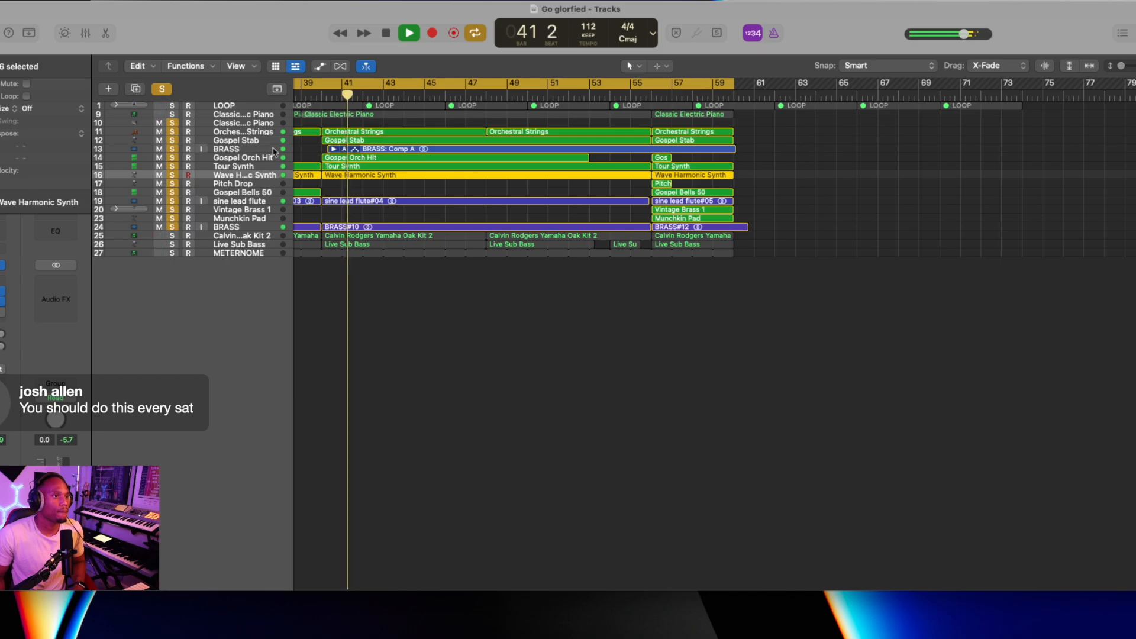
pyautogui.click(343, 150)
pyautogui.click(376, 246)
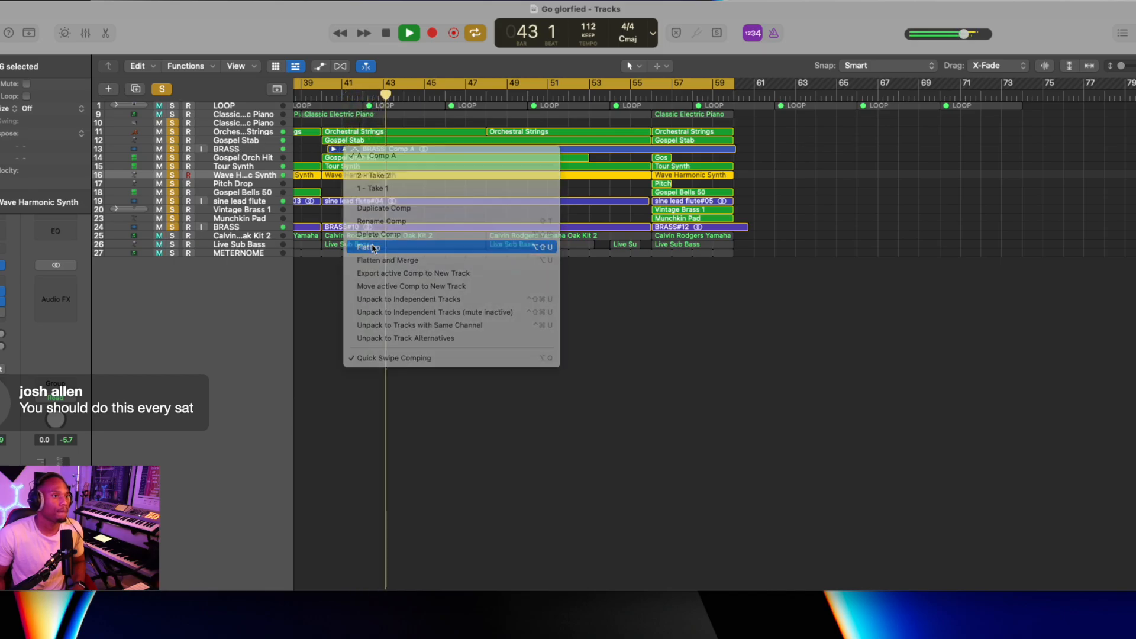
# Play back the soloed group from the start of the song and from bar 40 in a close-up view.
pyautogui.press('space')
pyautogui.click(323, 100)
pyautogui.press('space')
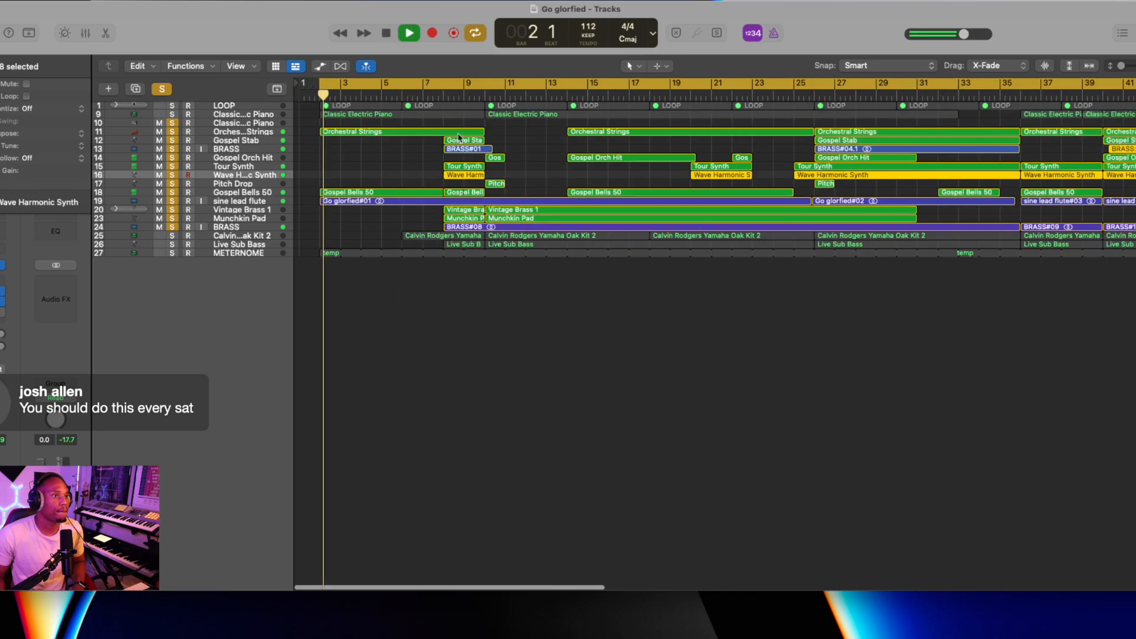
pyautogui.click(1096, 97)
pyautogui.press('super+Right')
pyautogui.press('super+Right')
pyautogui.press('super+Right')
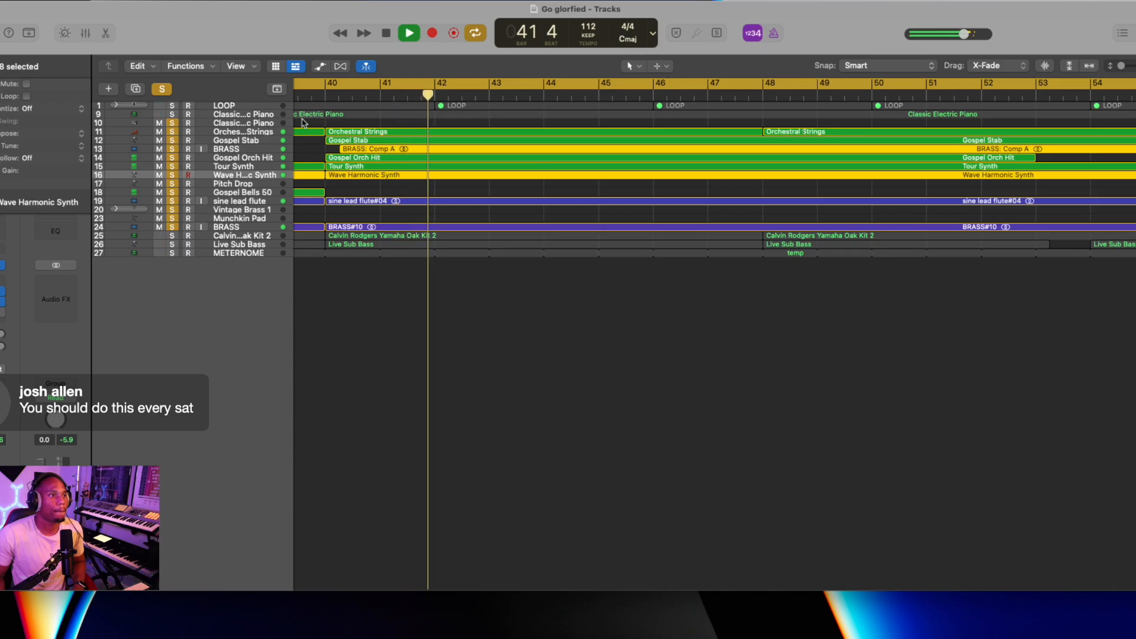
pyautogui.click(326, 94)
pyautogui.press('space')
# Clear the solo on tracks 10 to 14, switch cycle mode off and play the remaining group from bar 40.
pyautogui.moveTo(172, 124); pyautogui.dragTo(172, 158)
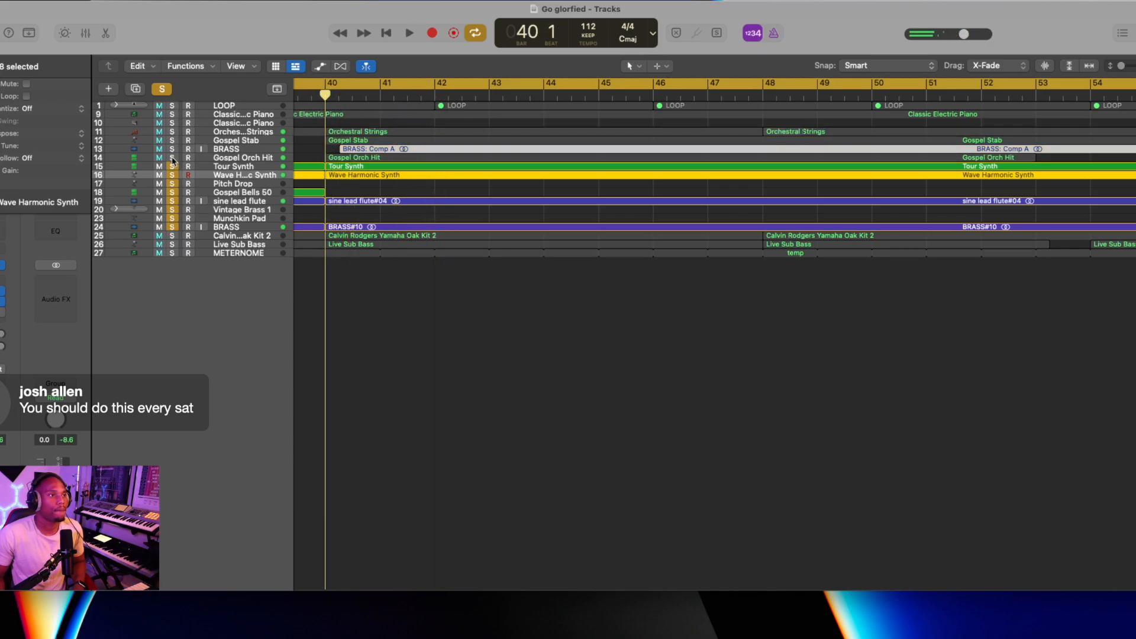
pyautogui.press('Return')
pyautogui.press('space')
pyautogui.press('c')
pyautogui.hscroll(15, 828, 178)
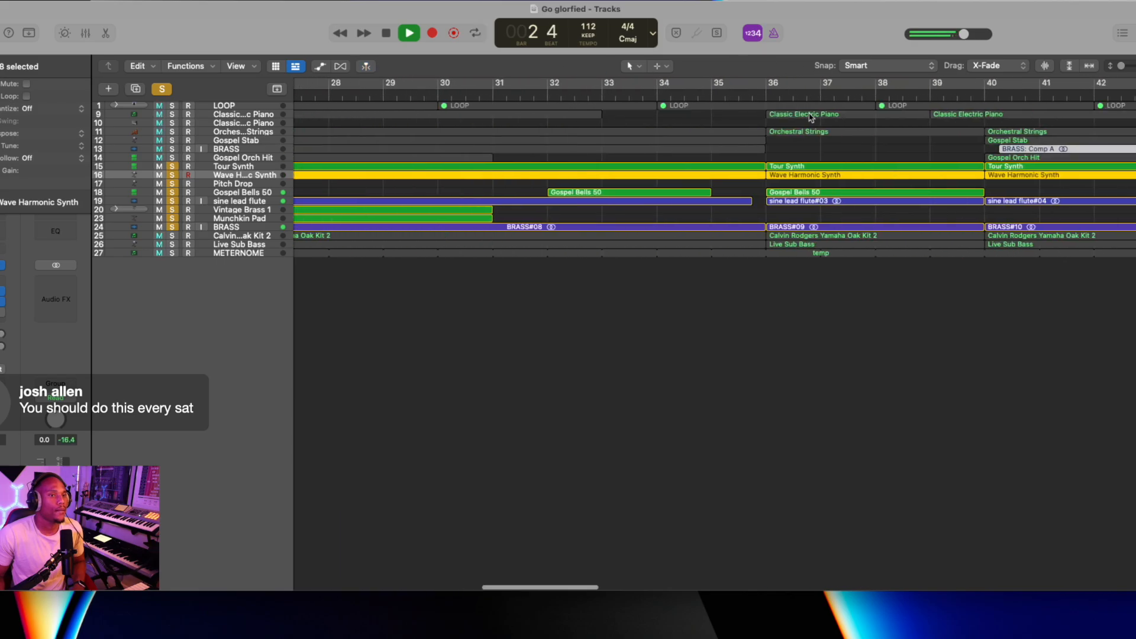
pyautogui.press('space')
pyautogui.click(878, 96)
pyautogui.press('space')
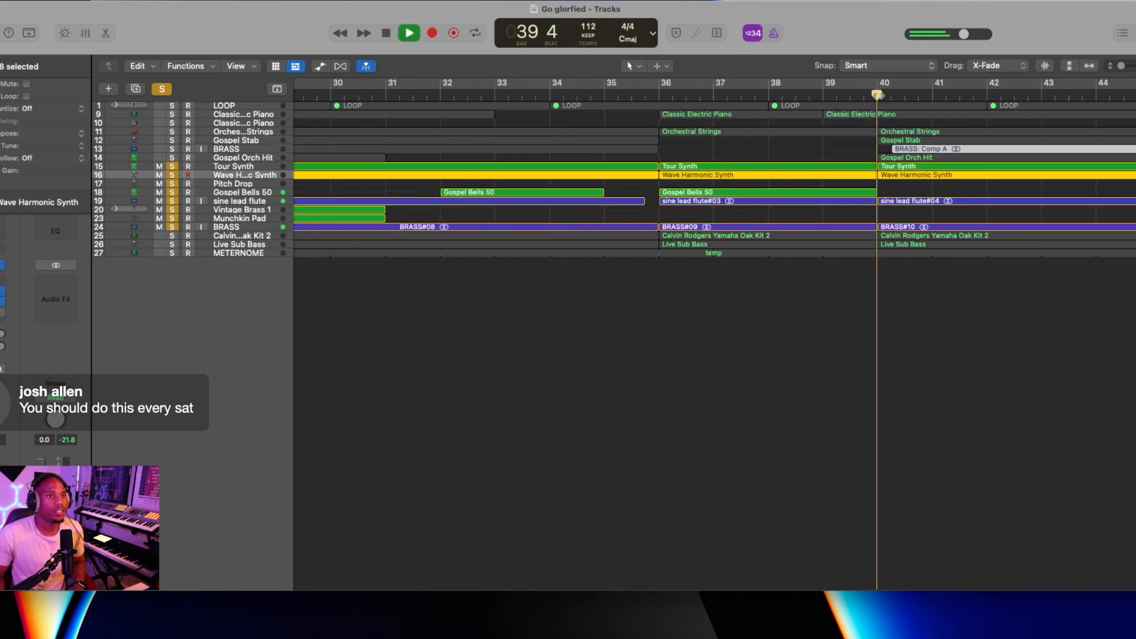
pyautogui.press('space')
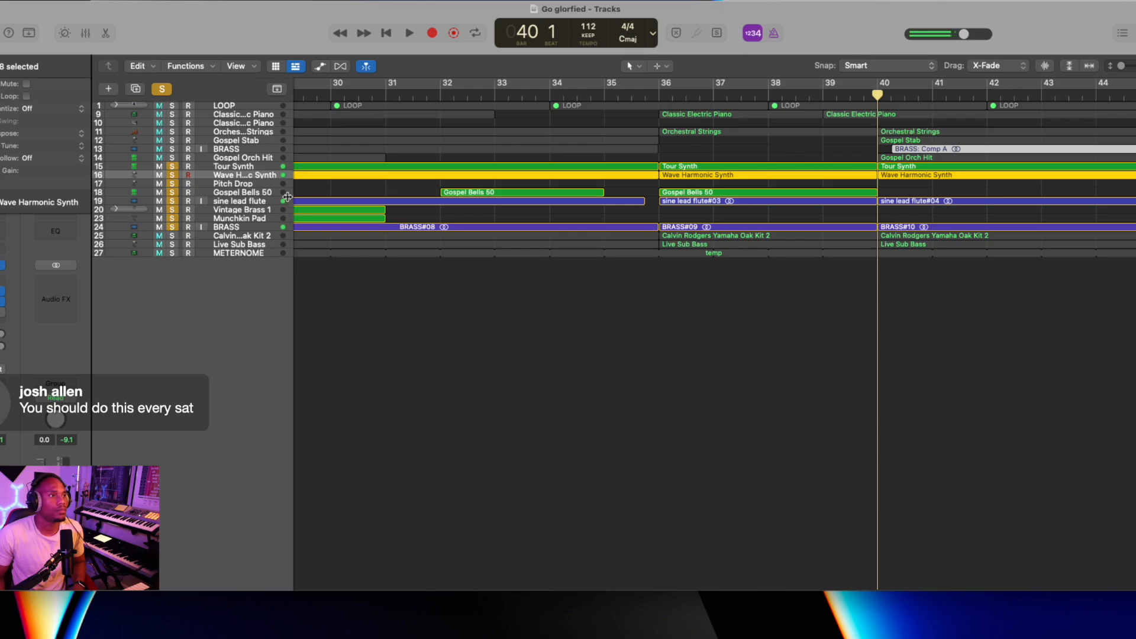
# Clear all solos, play only the track 13 BRASS from bar 40 and remove its solo.
pyautogui.click(168, 93)
pyautogui.click(172, 149)
pyautogui.press('space')
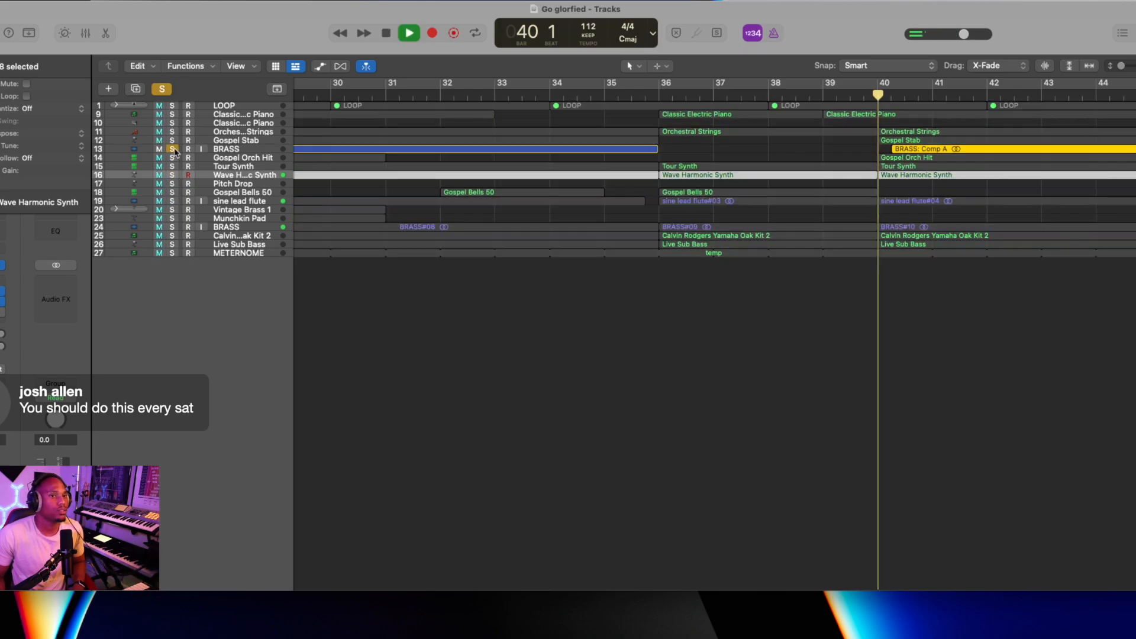
pyautogui.click(172, 149)
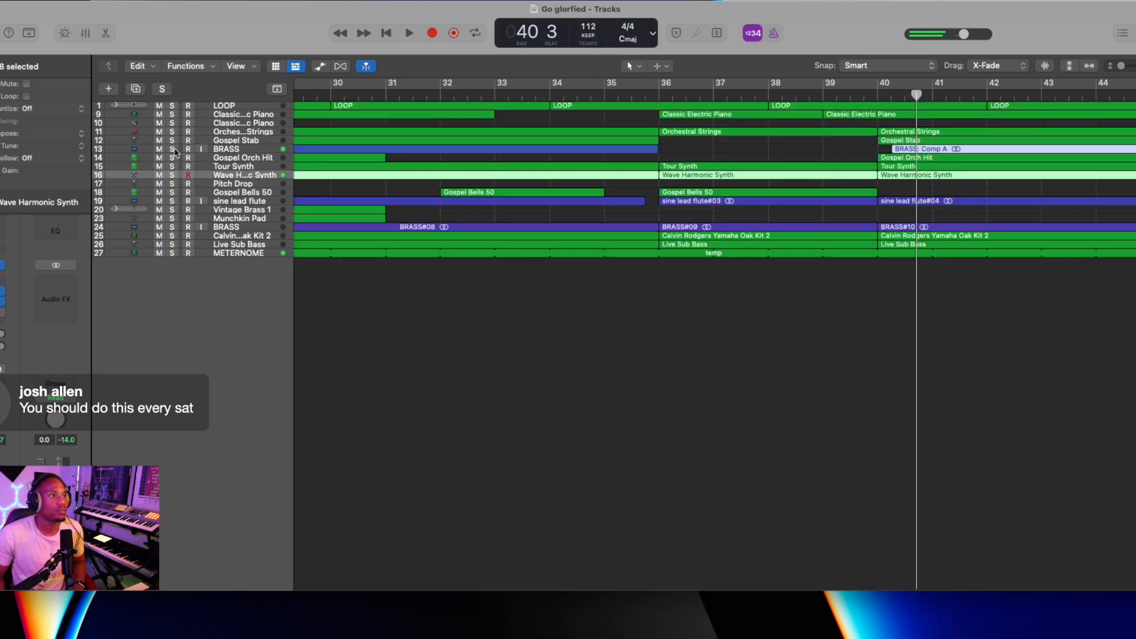
# Solo the Gospel Orch Hit track and play it from bar 40.
pyautogui.click(172, 158)
pyautogui.click(877, 96)
pyautogui.press('space')
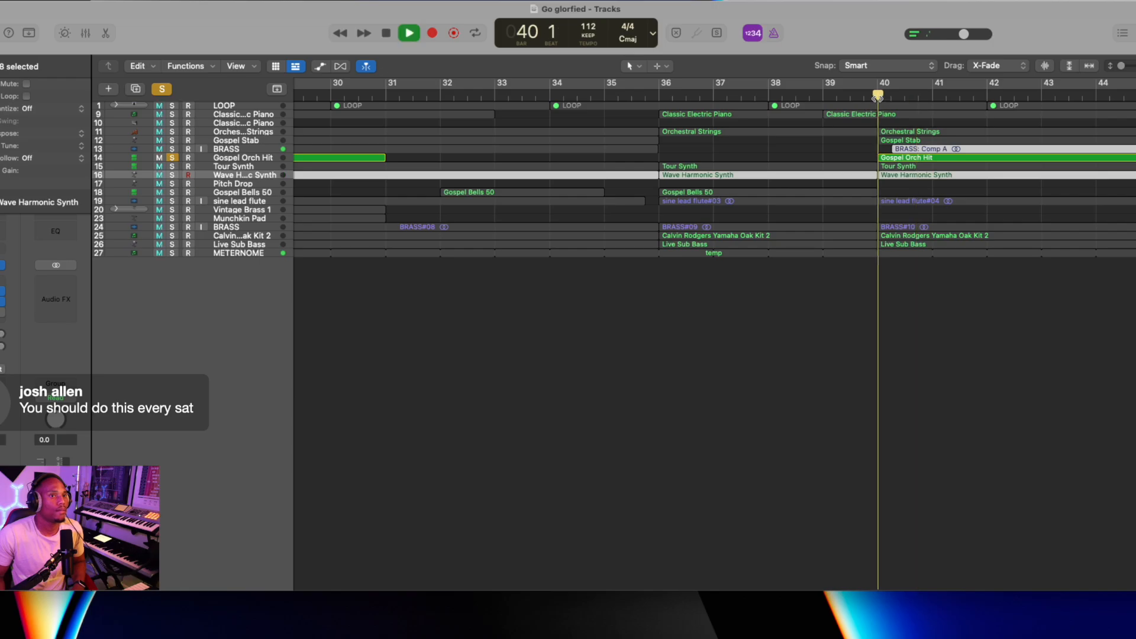
pyautogui.press('space')
# In the Gospel Orch Hit region at bar 40, fix the first D#3 hit so it starts exactly on bar 40, and replay it.
pyautogui.doubleClick(893, 158)
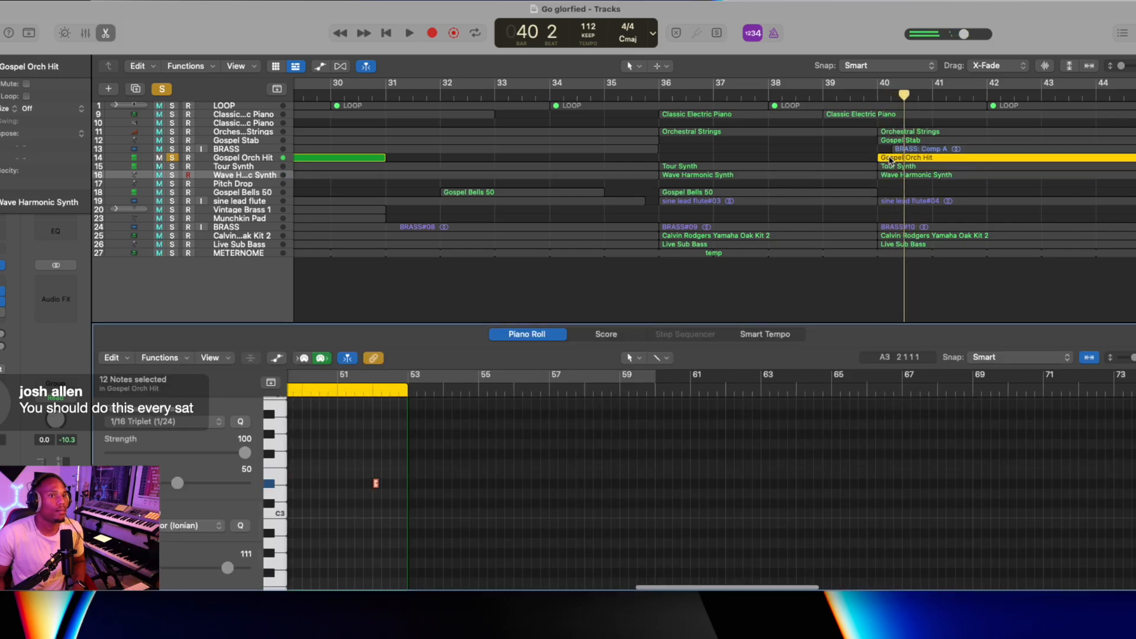
pyautogui.click(303, 484)
pyautogui.press('Delete')
pyautogui.click(304, 484)
pyautogui.moveTo(294, 483); pyautogui.dragTo(294, 483)
pyautogui.press('space')
pyautogui.press('space')
pyautogui.press('c')
pyautogui.press('c')
pyautogui.press('space')
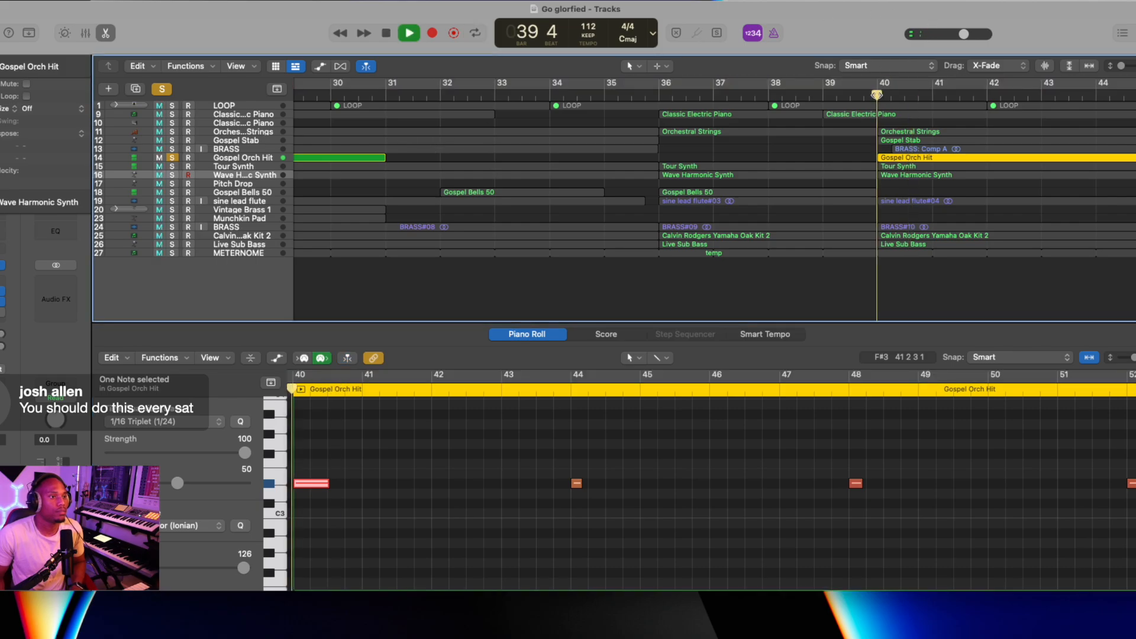
# Delete the short Gospel Orch Hit note one octave above the D#3 hit at bar 40.
pyautogui.press('space')
pyautogui.scroll(5, 356, 469)
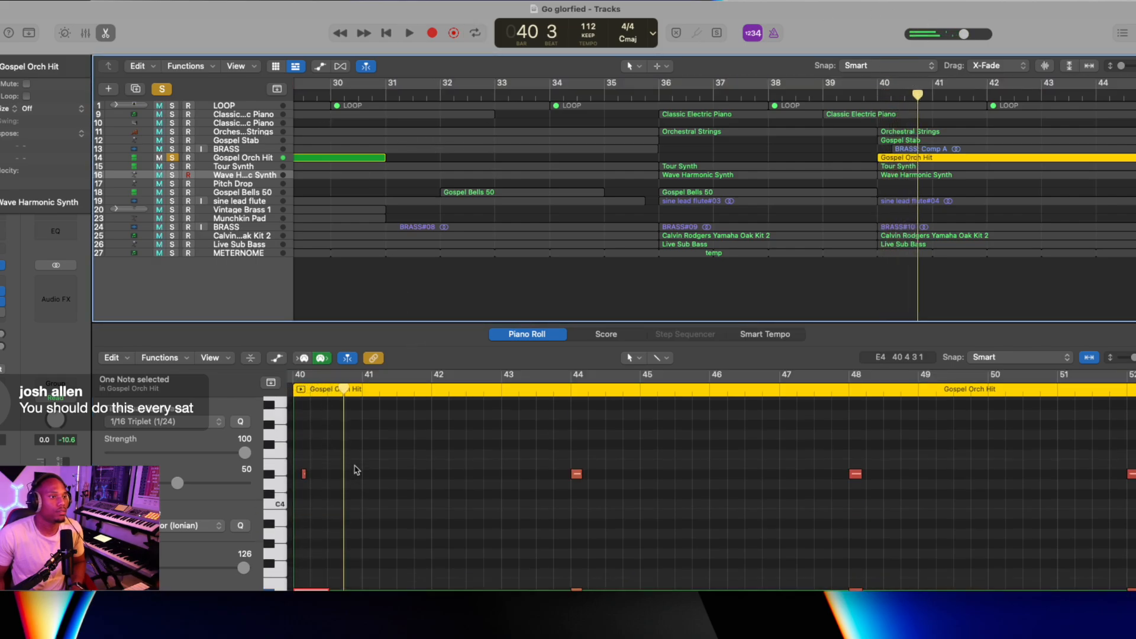
pyautogui.click(319, 470)
pyautogui.moveTo(318, 471); pyautogui.dragTo(280, 525)
pyautogui.press('Delete')
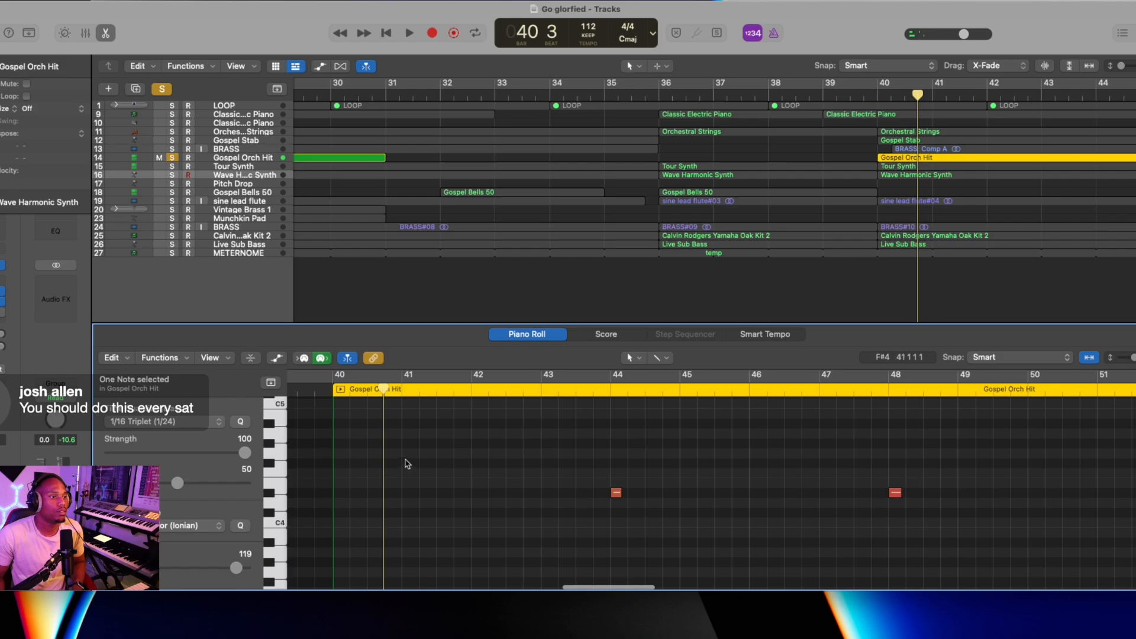
# Delete the low octave note under the D#3 hit at bar 40 and replay the edited Gospel Orch Hit.
pyautogui.click(334, 391)
pyautogui.press('space')
pyautogui.scroll(8, 464, 495)
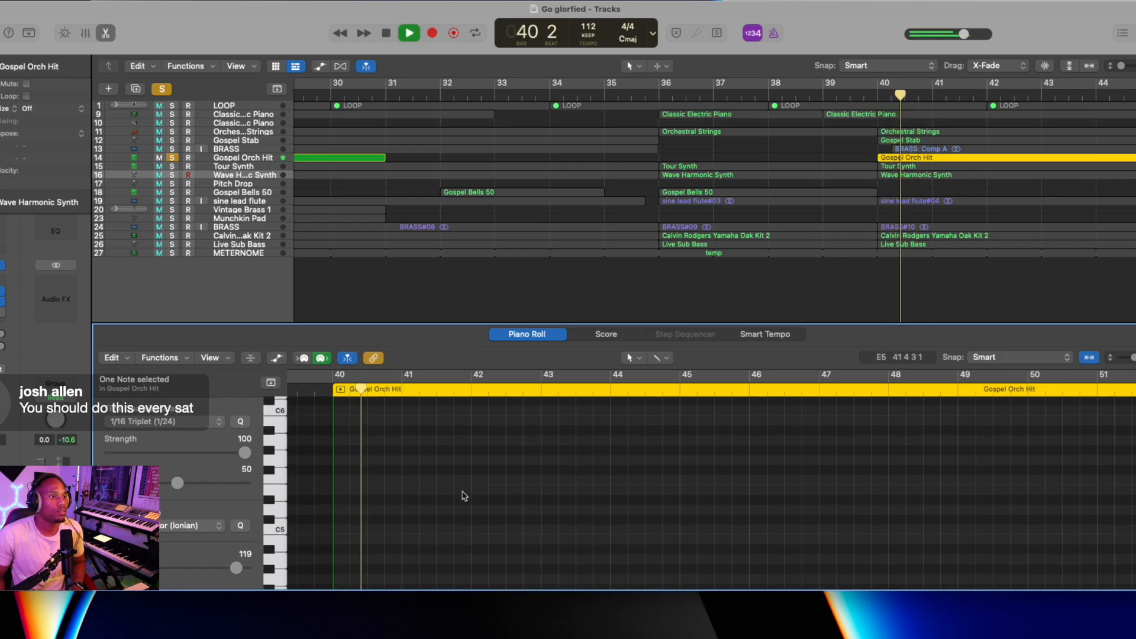
pyautogui.scroll(-12, 462, 495)
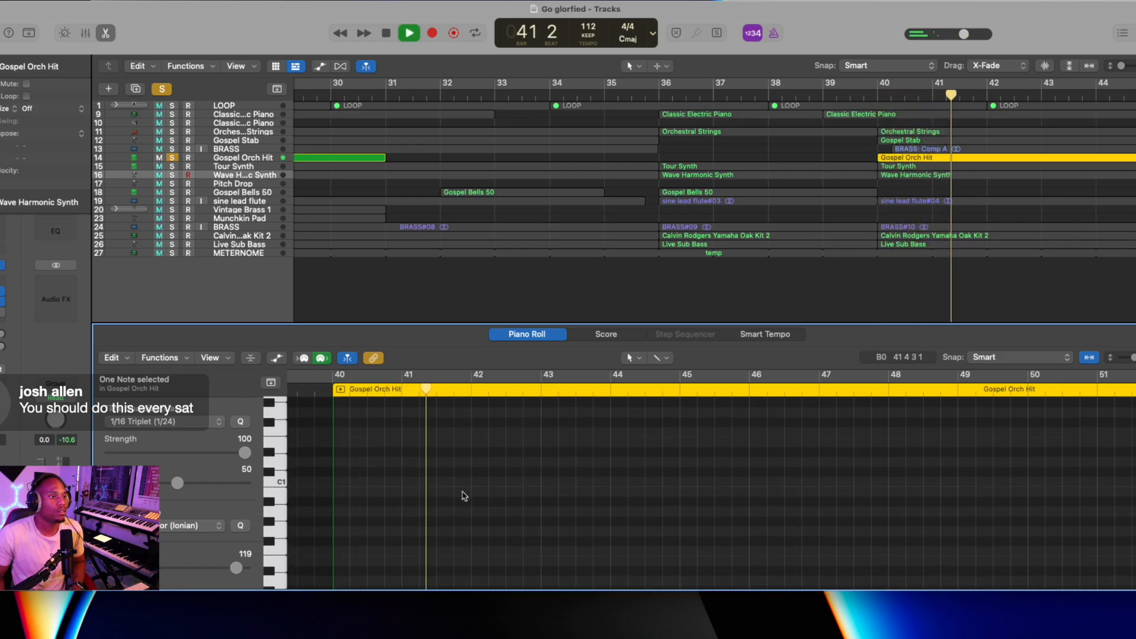
pyautogui.press('space')
pyautogui.moveTo(417, 488); pyautogui.dragTo(284, 555)
pyautogui.press('Delete')
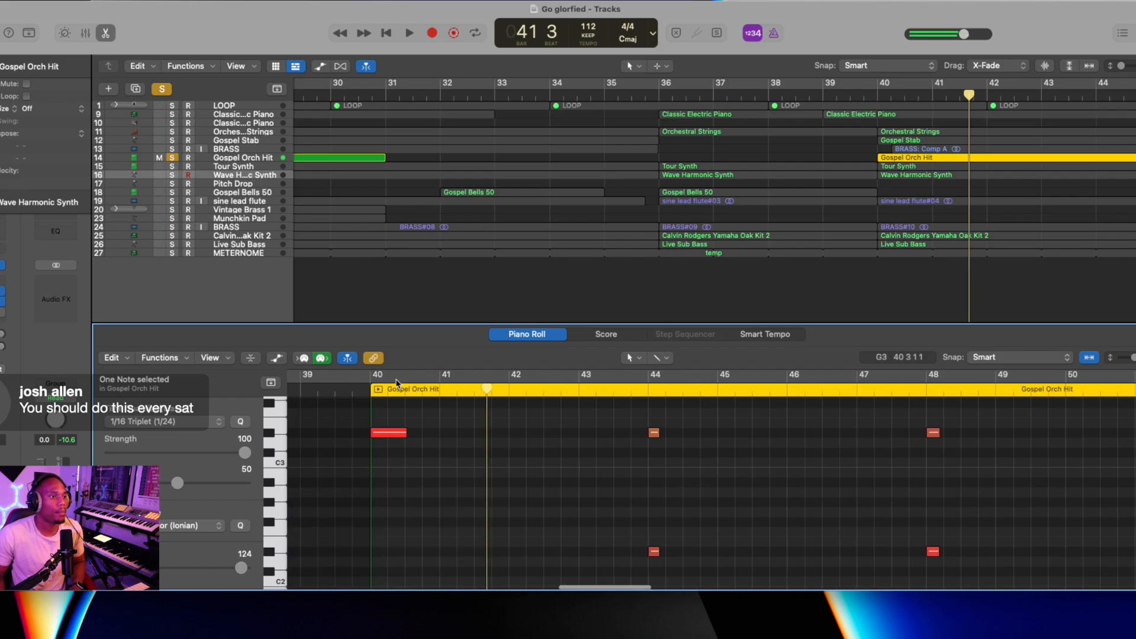
pyautogui.click(371, 392)
pyautogui.press('space')
pyautogui.press('space')
# Clear the Gospel Orch Hit solo and solo tracks 11 through 24, from Orchestral Strings down to BRASS.
pyautogui.click(163, 90)
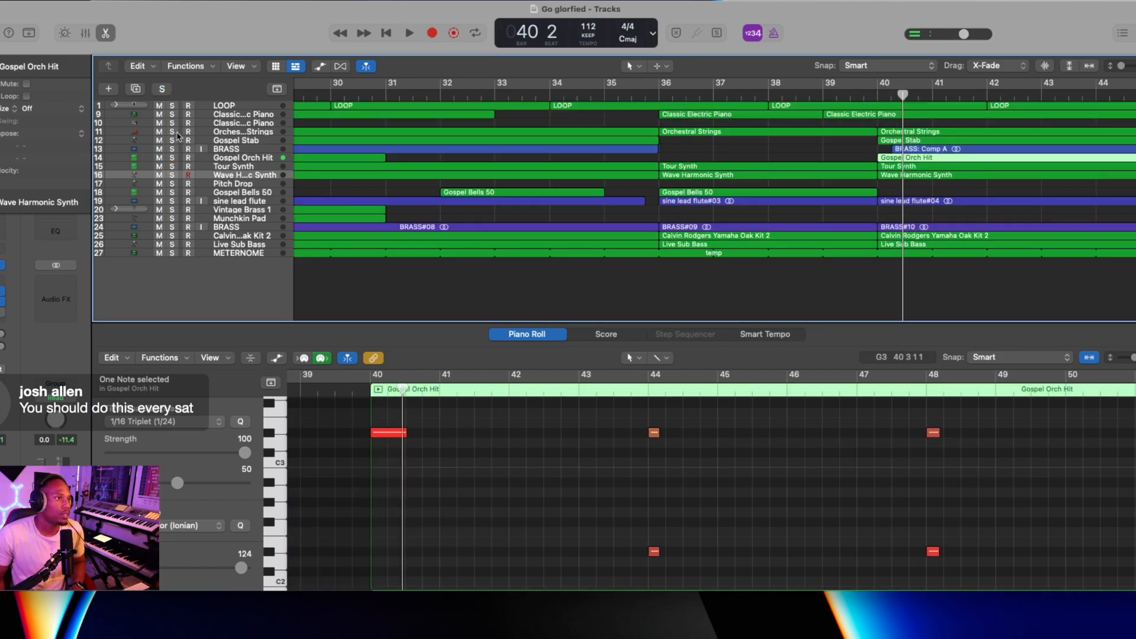
pyautogui.moveTo(172, 136); pyautogui.dragTo(175, 238)
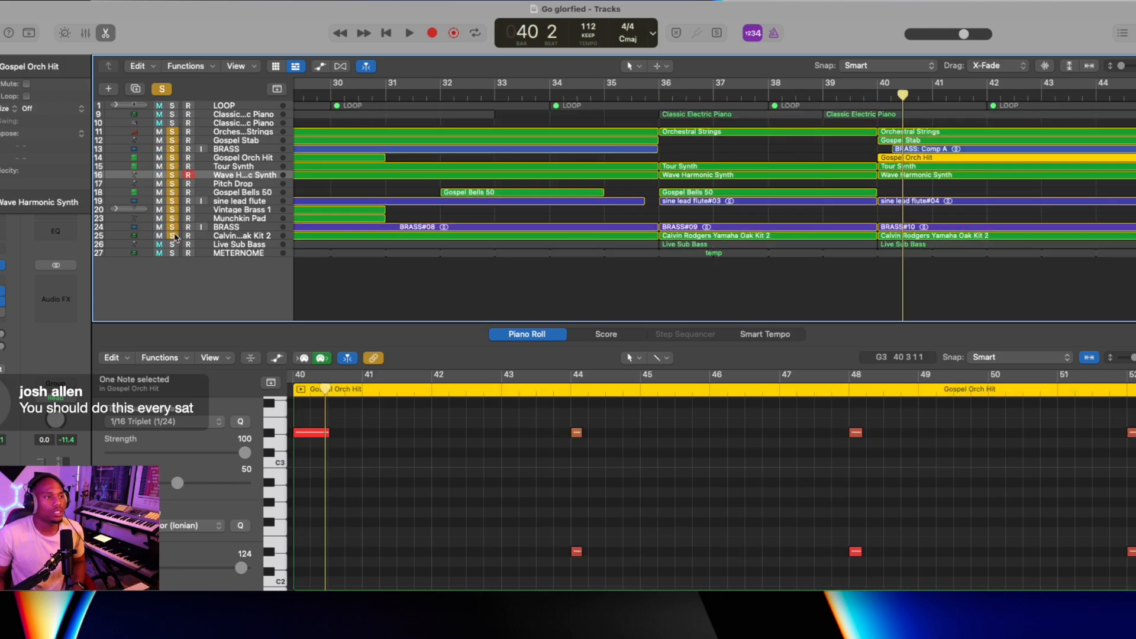
pyautogui.click(175, 238)
# Play the soloed group from bar 40 and from bar 56 with the whole arrangement in view.
pyautogui.press('space')
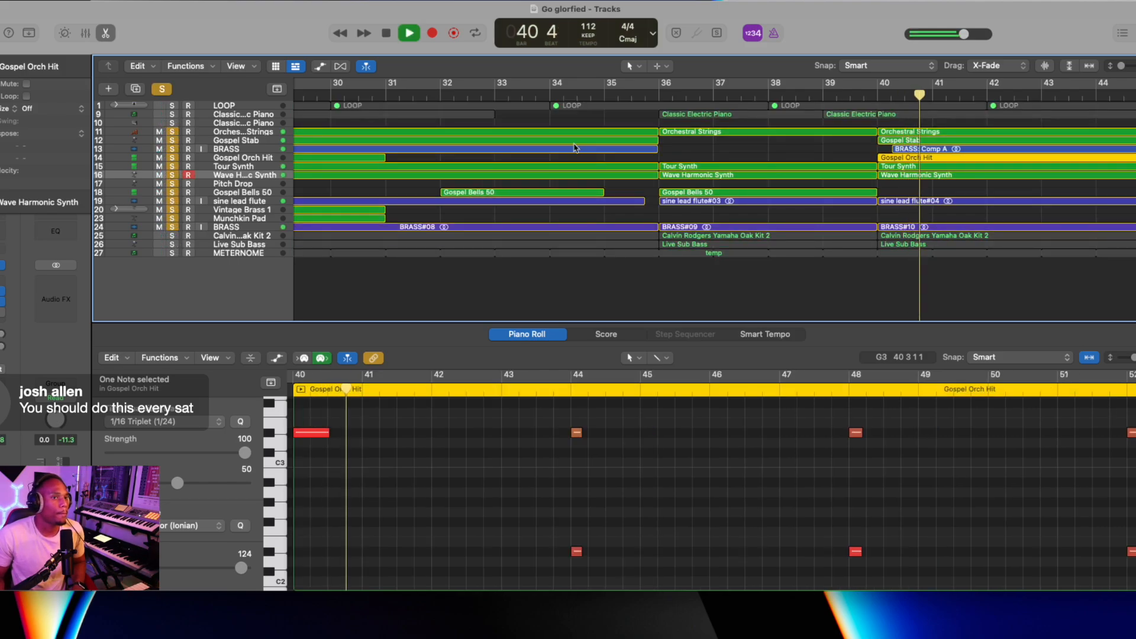
pyautogui.press('space')
pyautogui.click(878, 95)
pyautogui.press('space')
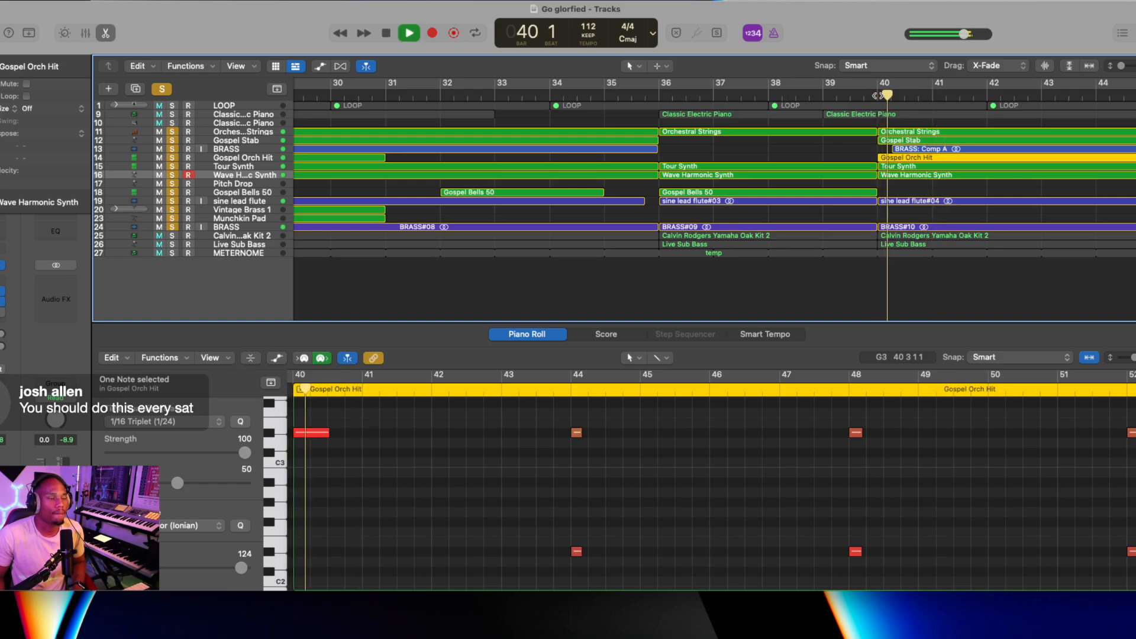
pyautogui.press('super+Left')
pyautogui.press('super+Left')
pyautogui.press('super+Left')
pyautogui.press('super+Left')
pyautogui.press('super+Left')
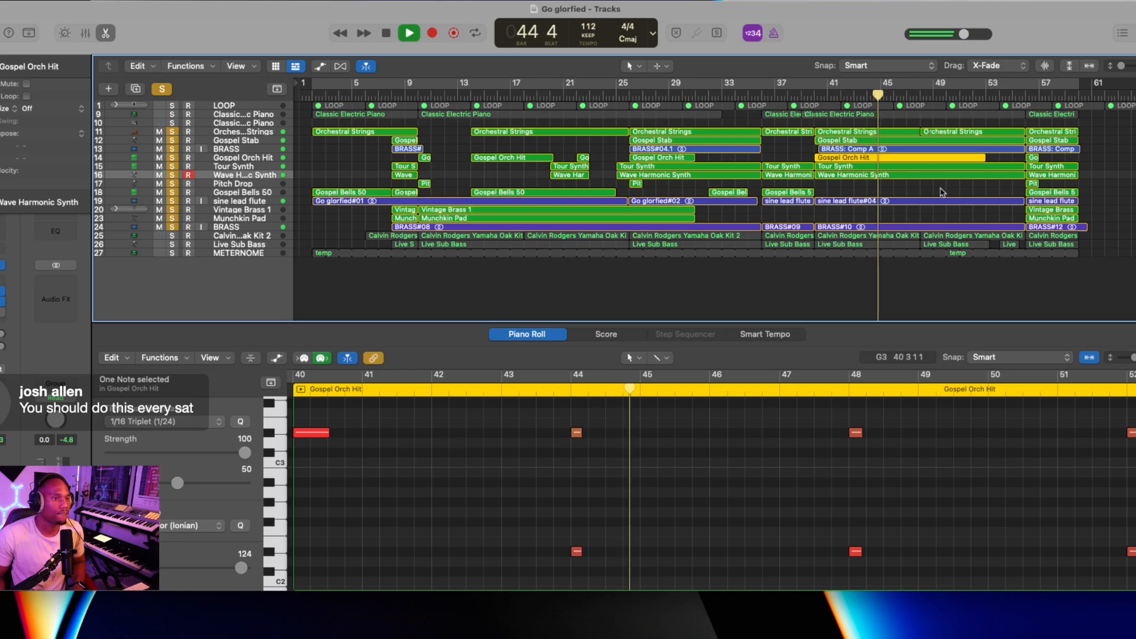
pyautogui.click(1026, 95)
pyautogui.press('space')
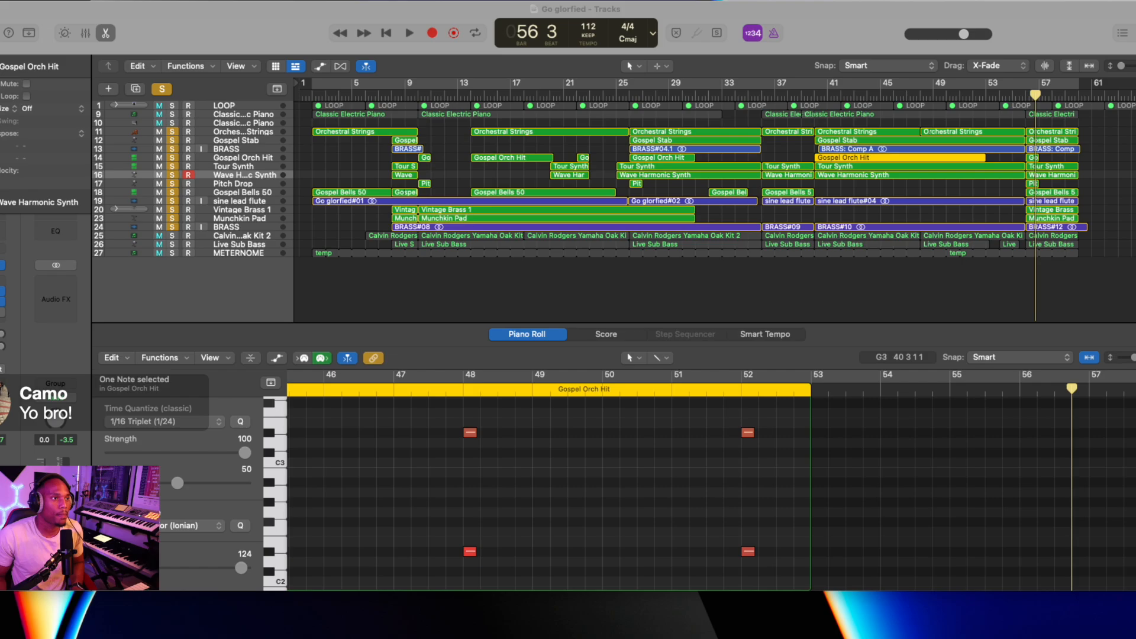
# Switch cycle mode back on, play the group from the start and from bar 14, and select the Gospel Orch Hit track.
pyautogui.click(317, 302)
pyautogui.press('space')
pyautogui.press('space')
pyautogui.press('c')
pyautogui.press('space')
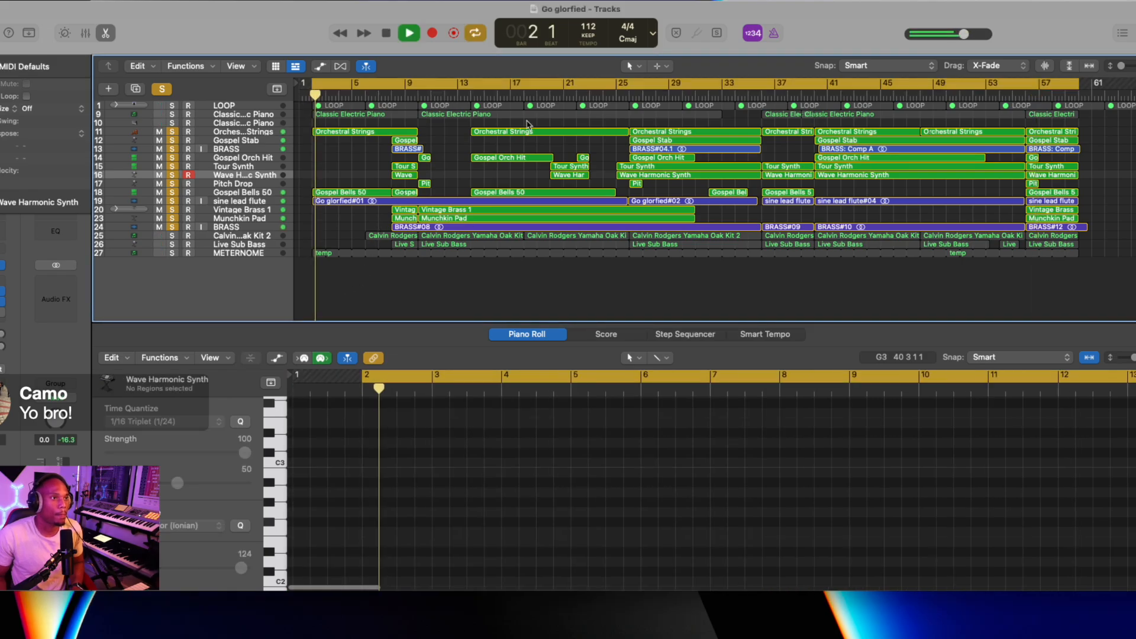
pyautogui.click(472, 95)
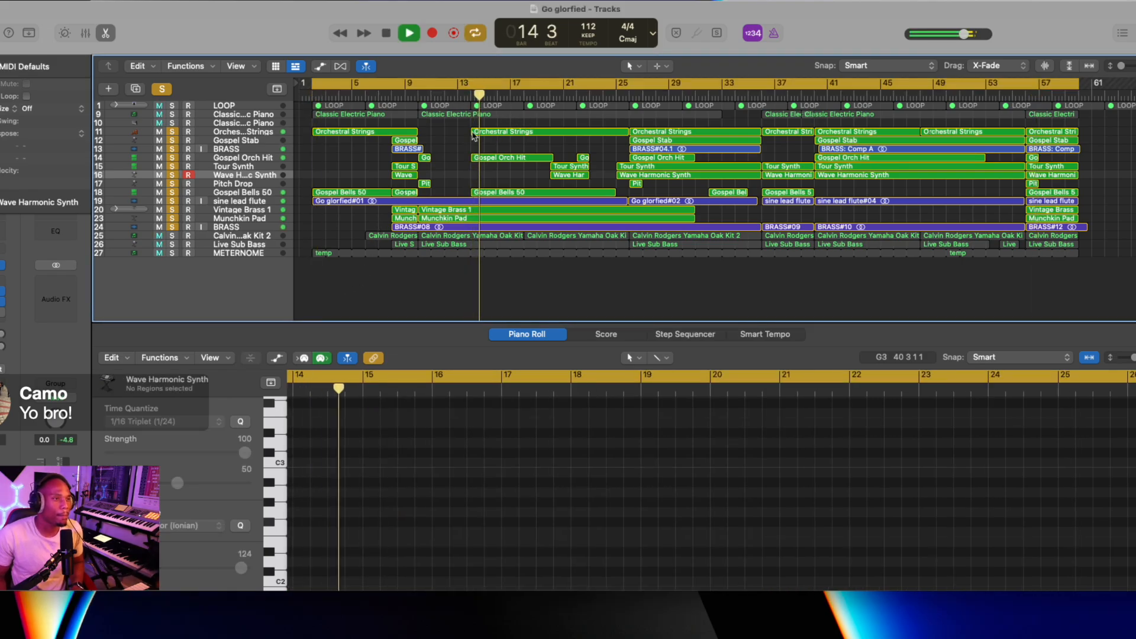
pyautogui.click(243, 158)
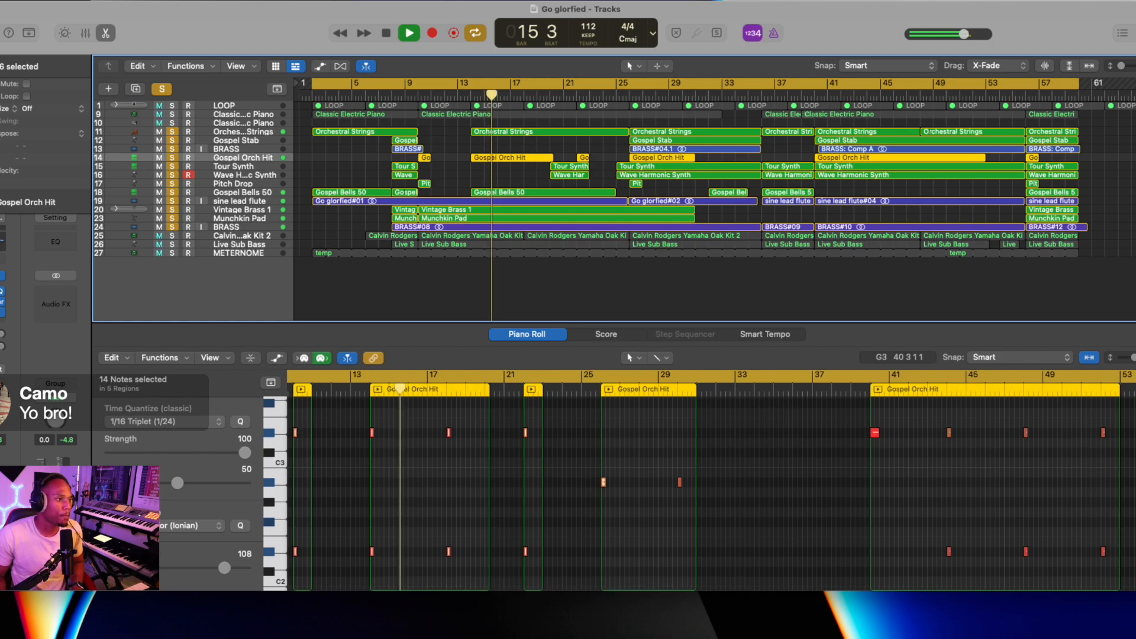
pyautogui.press('space')
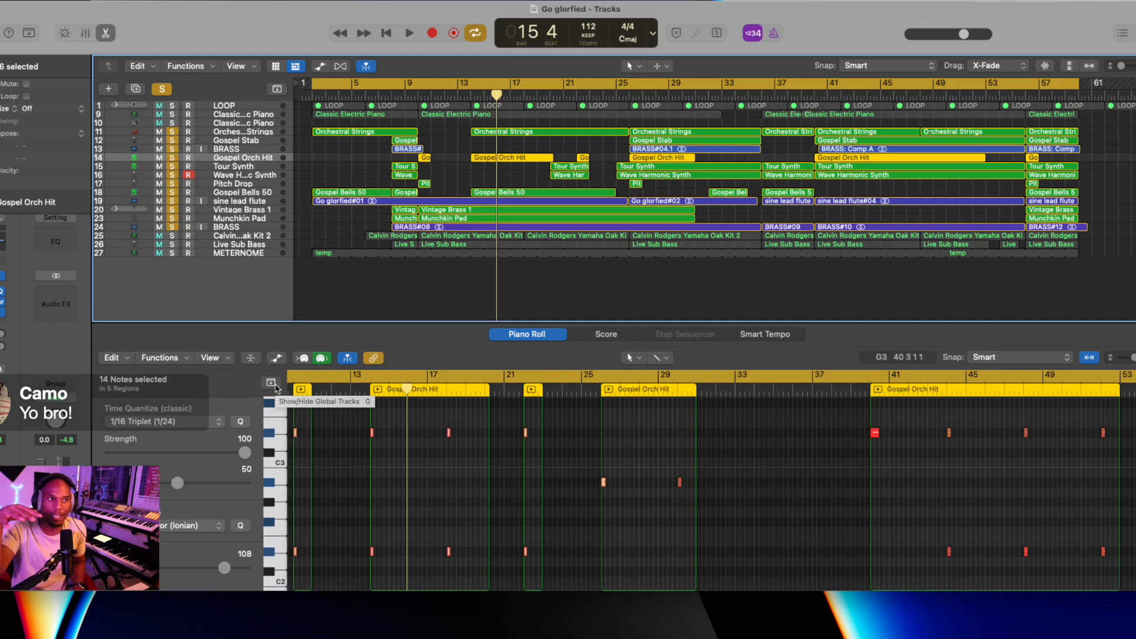
# Bounce the soloed group as "Aux" into the Be Glorified 112 Bpm stems folder.
pyautogui.press('super+b')
pyautogui.press('Return')
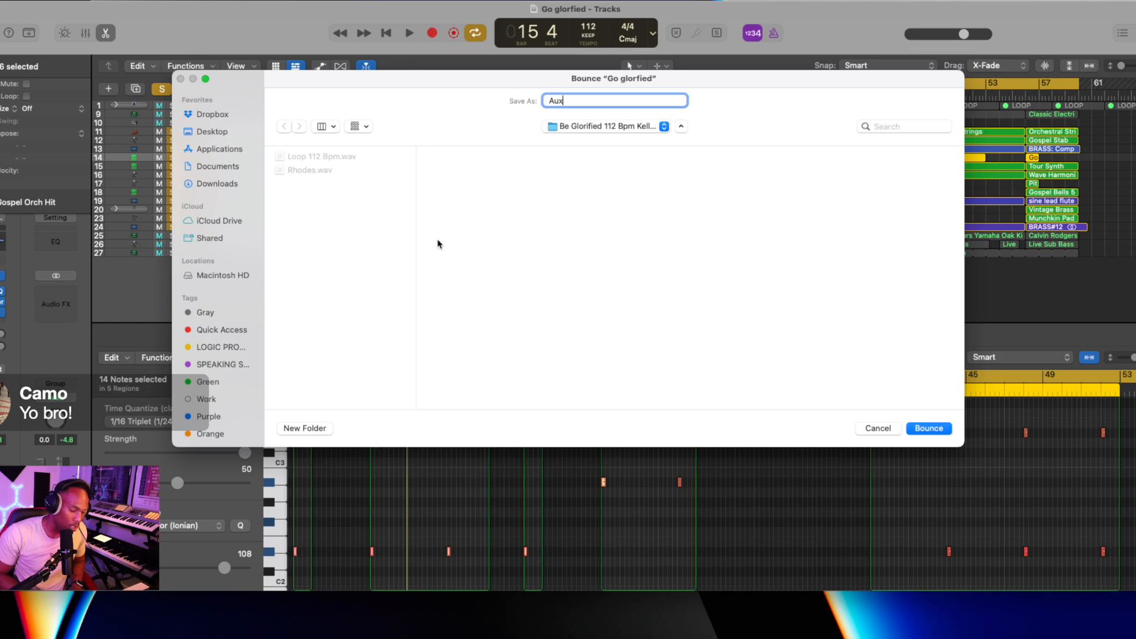
pyautogui.press('Return')
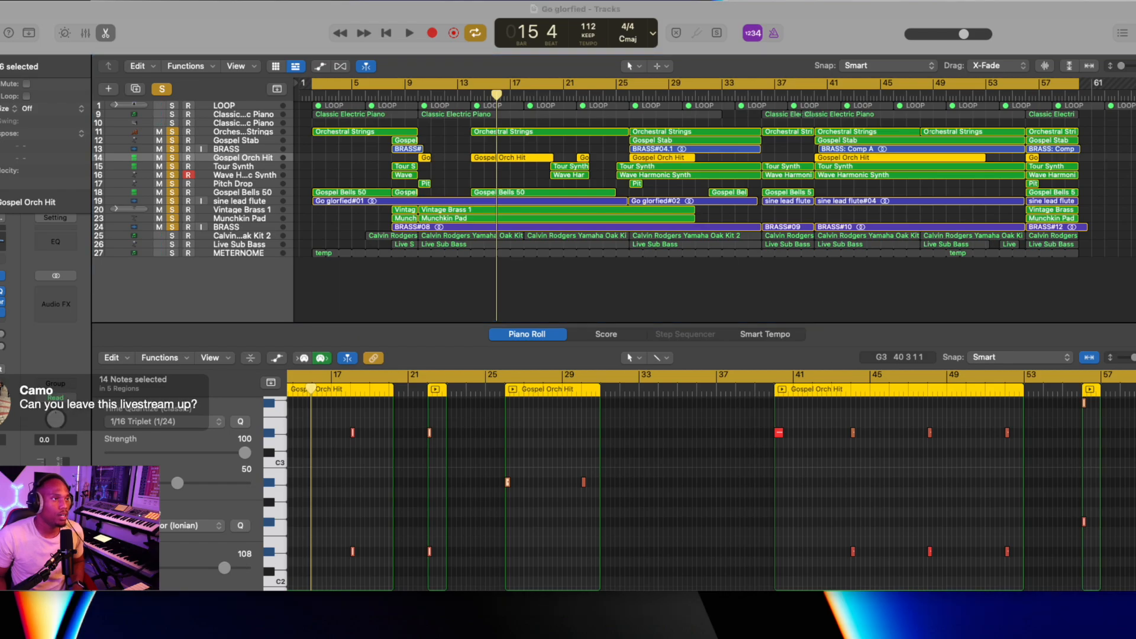
# Clear all solos and solo the METERNOME track.
pyautogui.click(162, 88)
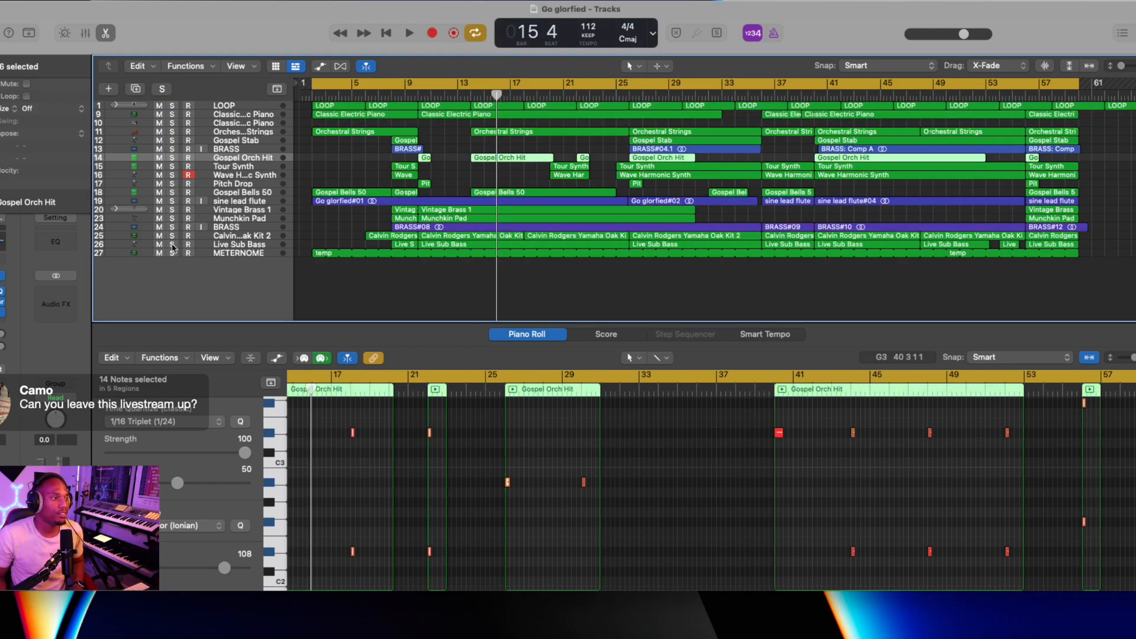
pyautogui.click(172, 252)
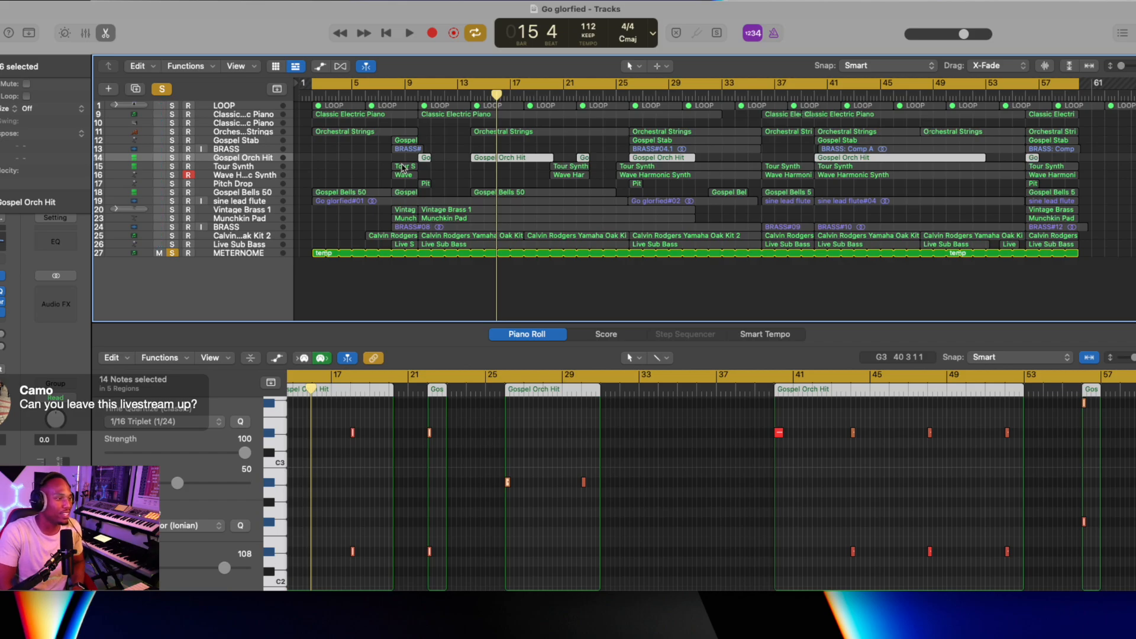
# Bounce the soloed METERNOME track as "Meternome" into the Be Glorified 112 Bpm stems folder and clear its solo.
pyautogui.press('Return')
pyautogui.press('space')
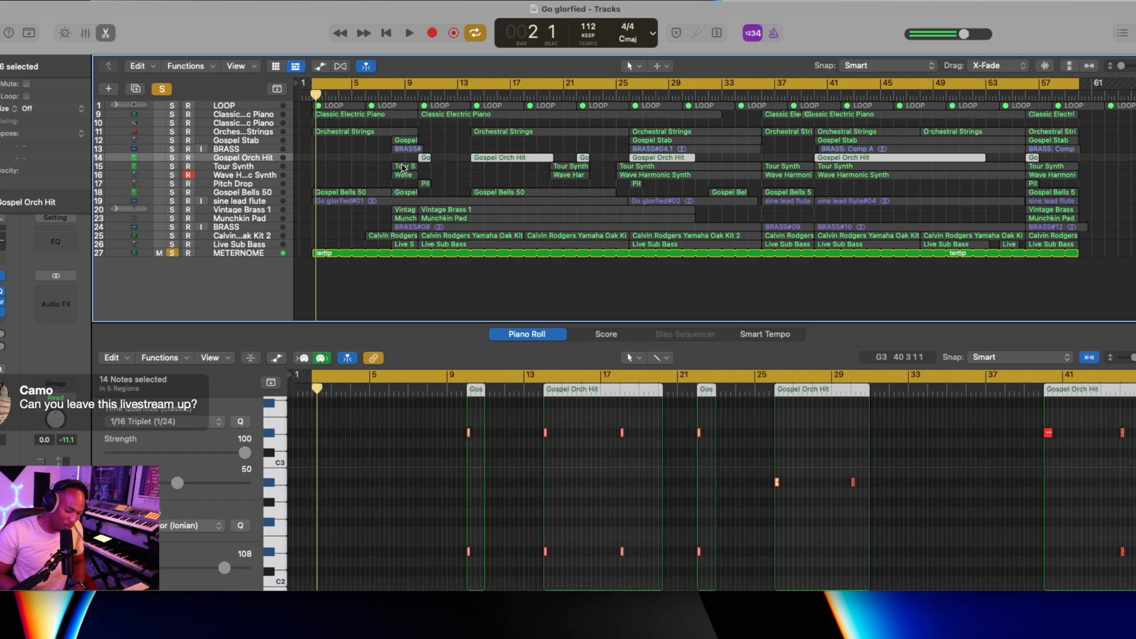
pyautogui.press('super+b')
pyautogui.press('Return')
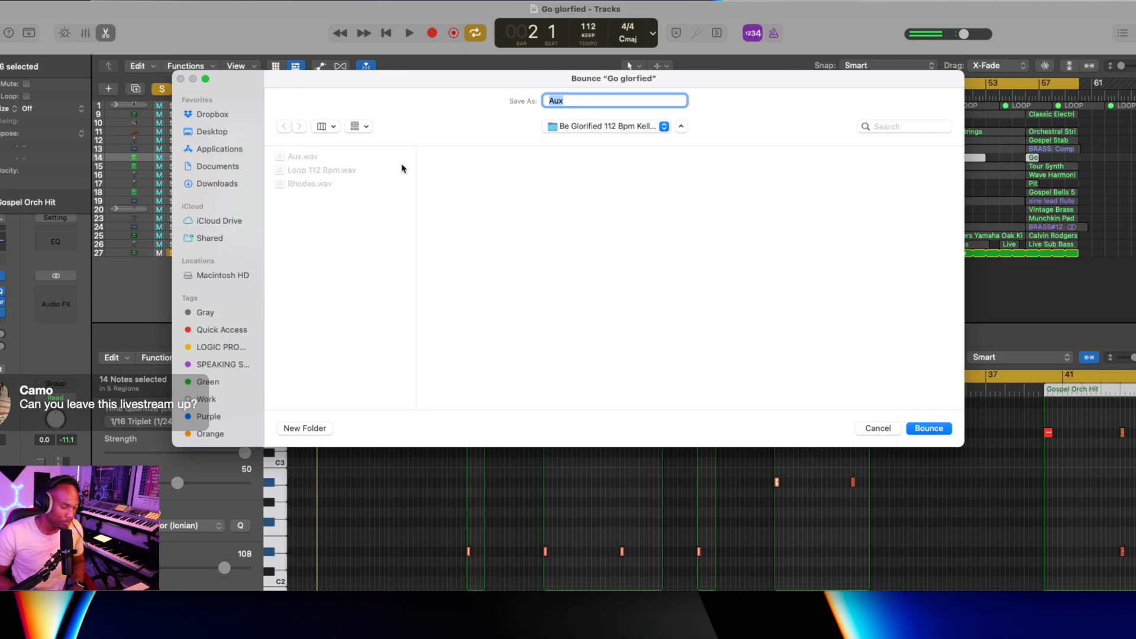
pyautogui.write('Meternome')
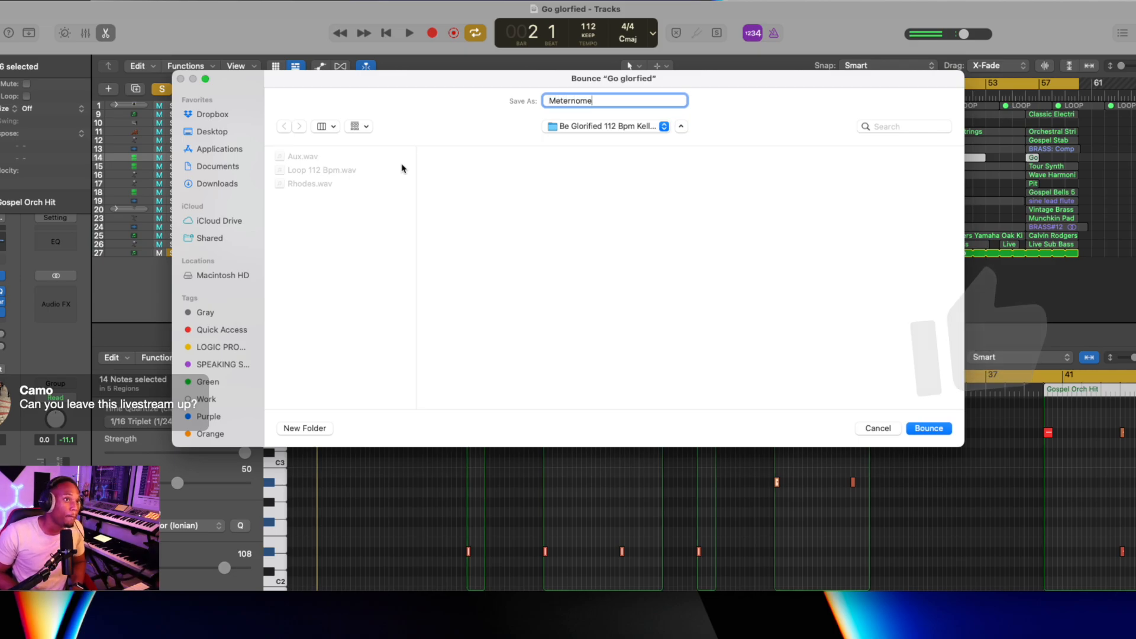
pyautogui.press('Return')
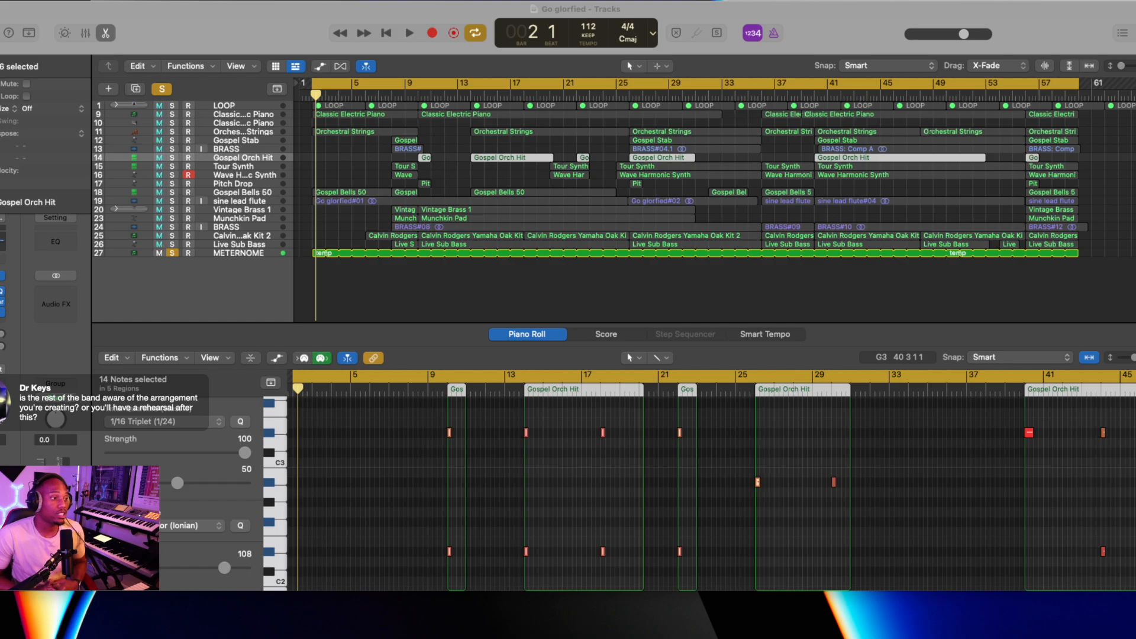
pyautogui.click(172, 252)
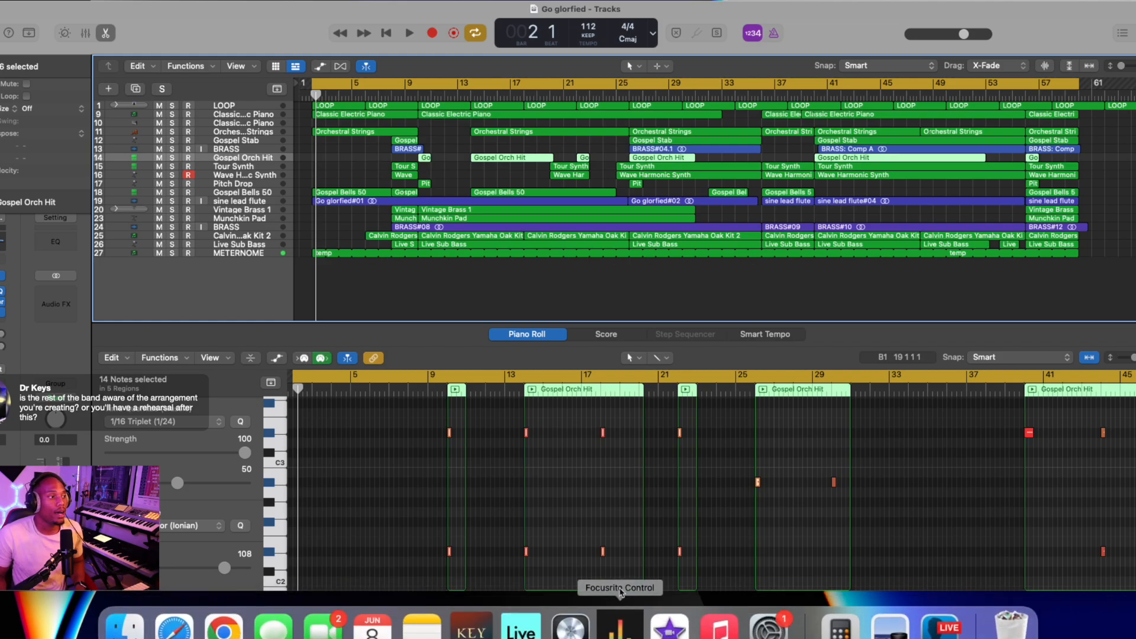
# Open Ableton Live and switch the untitled set to Arrangement View.
pyautogui.moveTo(594, 633)
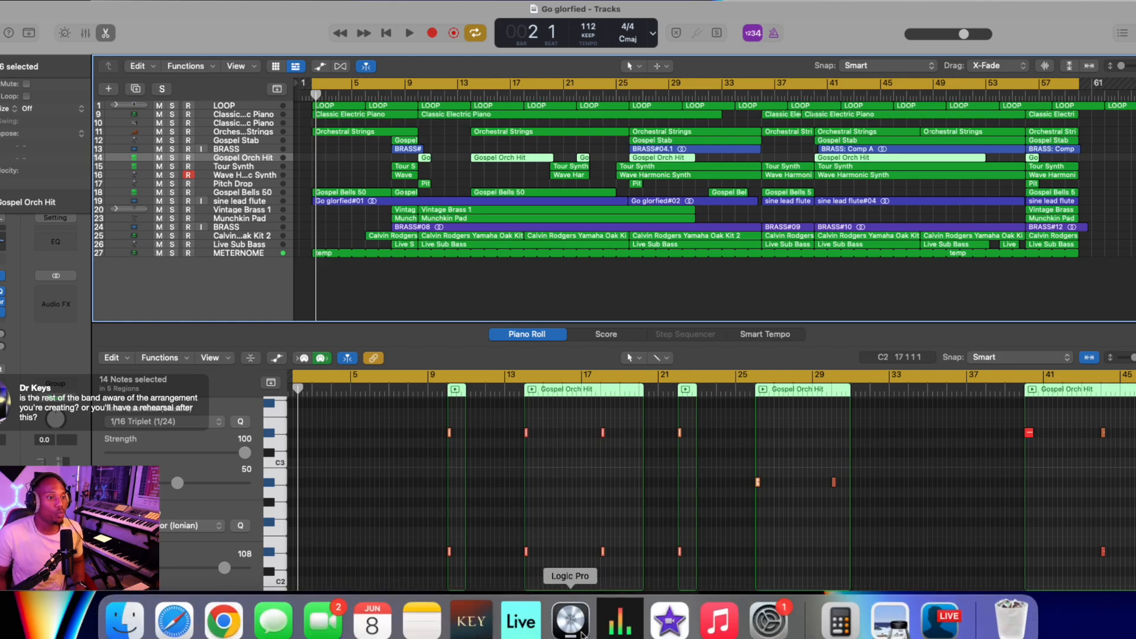
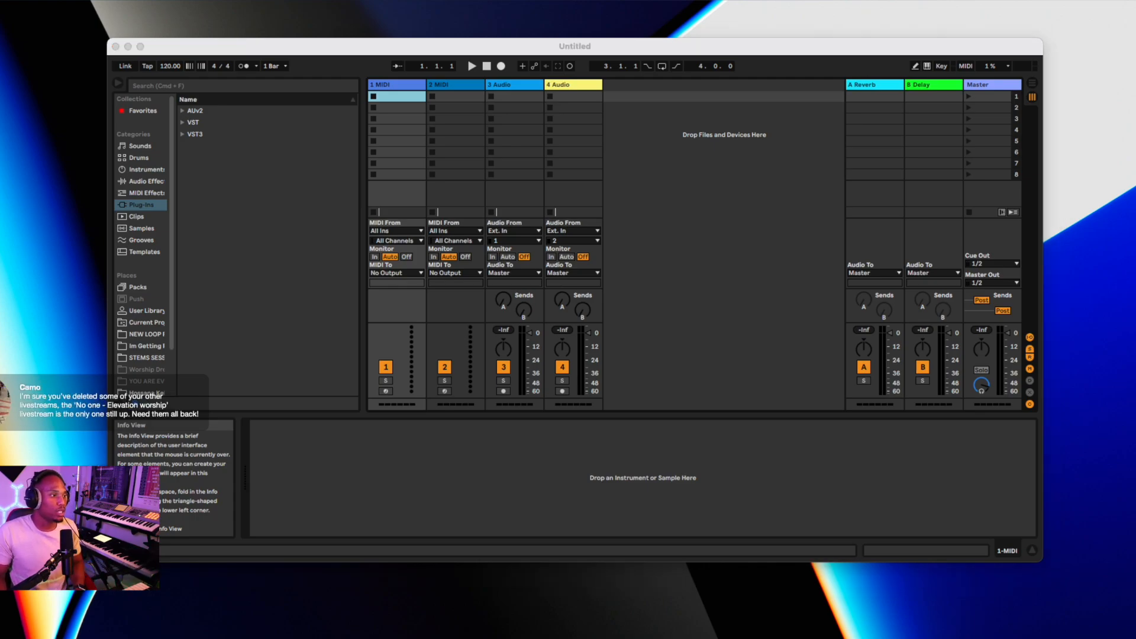
pyautogui.click(1028, 88)
pyautogui.click(1028, 89)
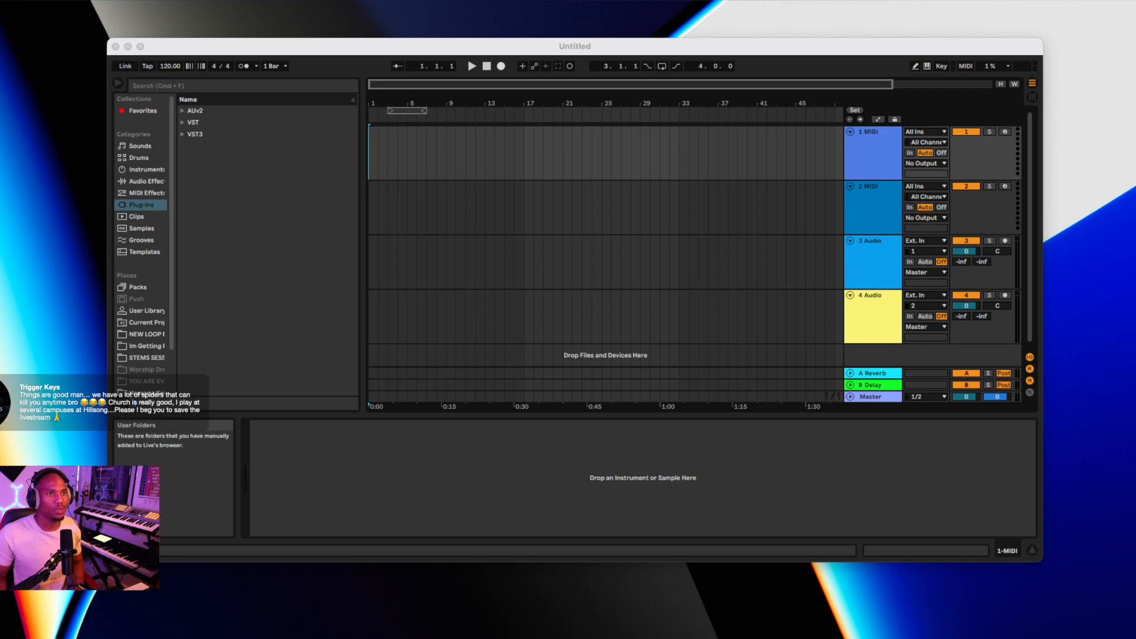
# Delete the two MIDI tracks from the set, keeping only the two audio tracks.
pyautogui.click(859, 157)
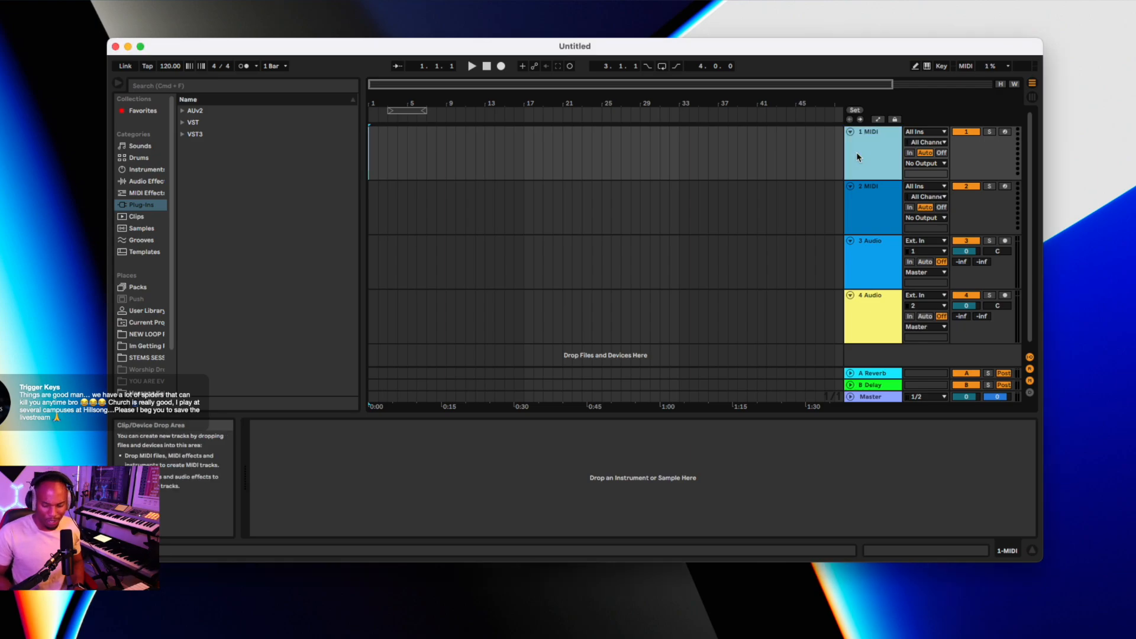
pyautogui.press('Delete')
pyautogui.press('Delete')
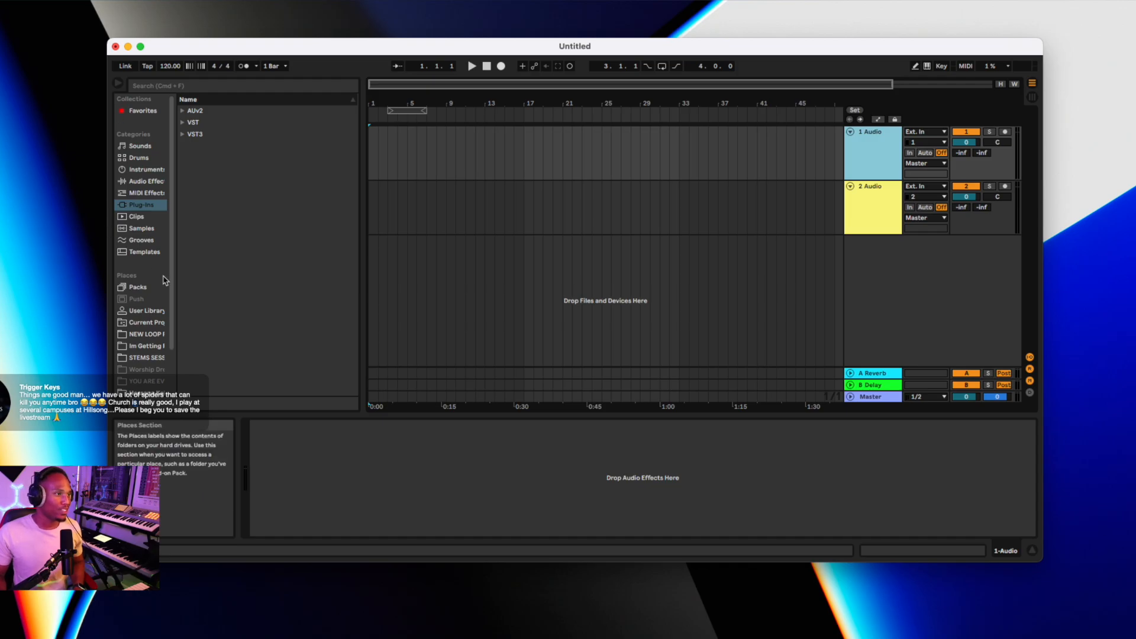
# Show the contents of the STEMS SESSION folder from the browser's Places.
pyautogui.scroll(-3, 140, 364)
pyautogui.scroll(-1, 140, 364)
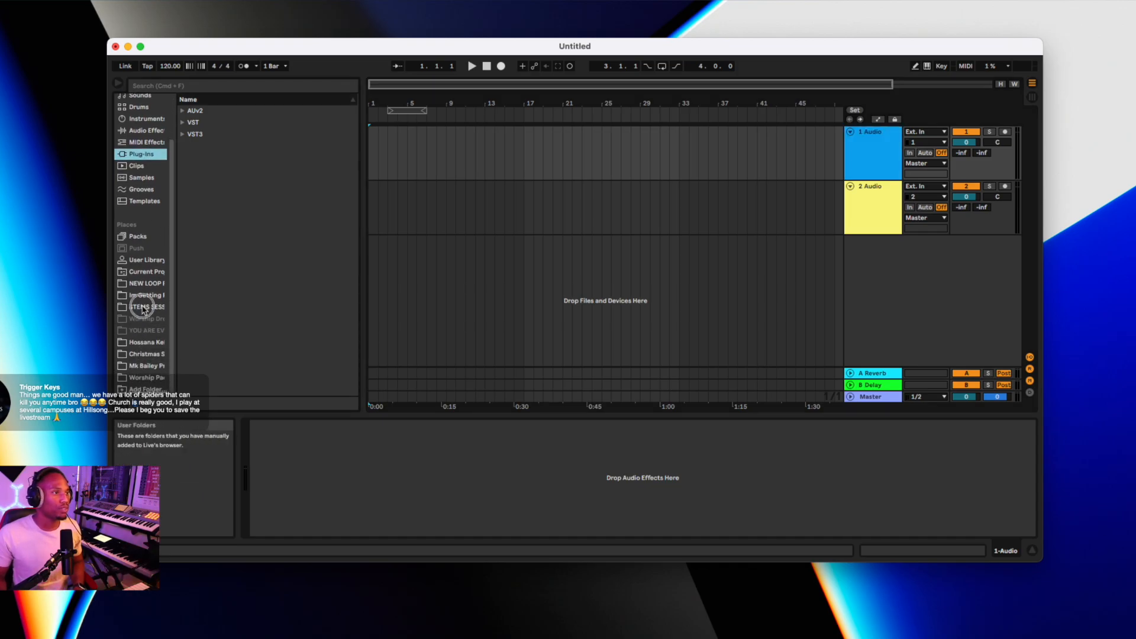
pyautogui.click(142, 306)
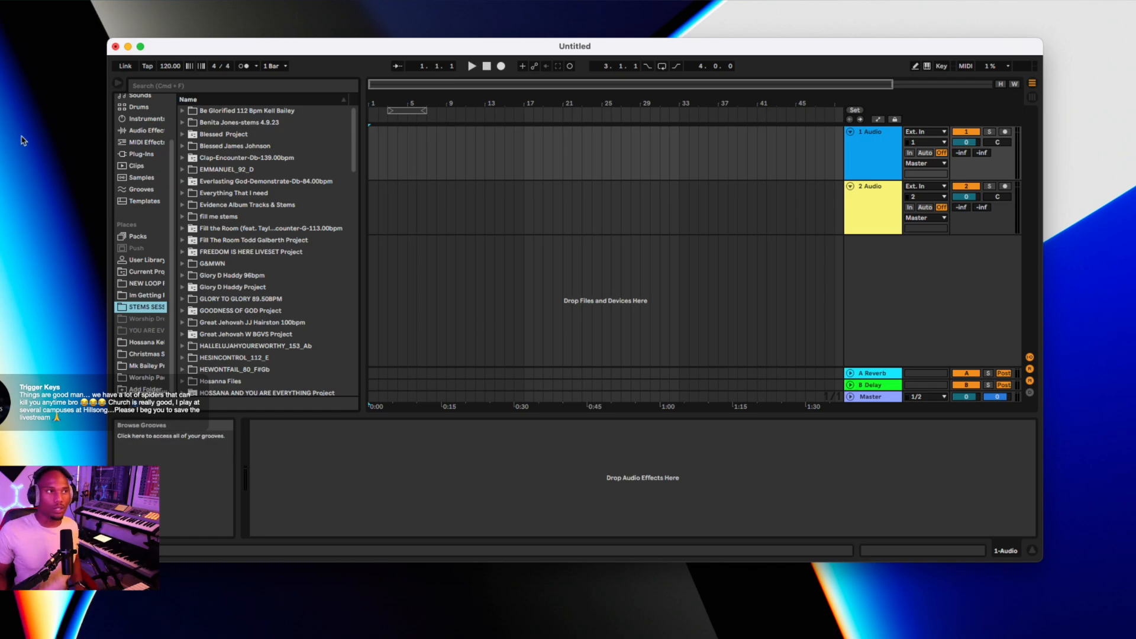
# Enlarge the Live window on all sides so that it fills the screen.
pyautogui.moveTo(107, 47); pyautogui.dragTo(2, 48)
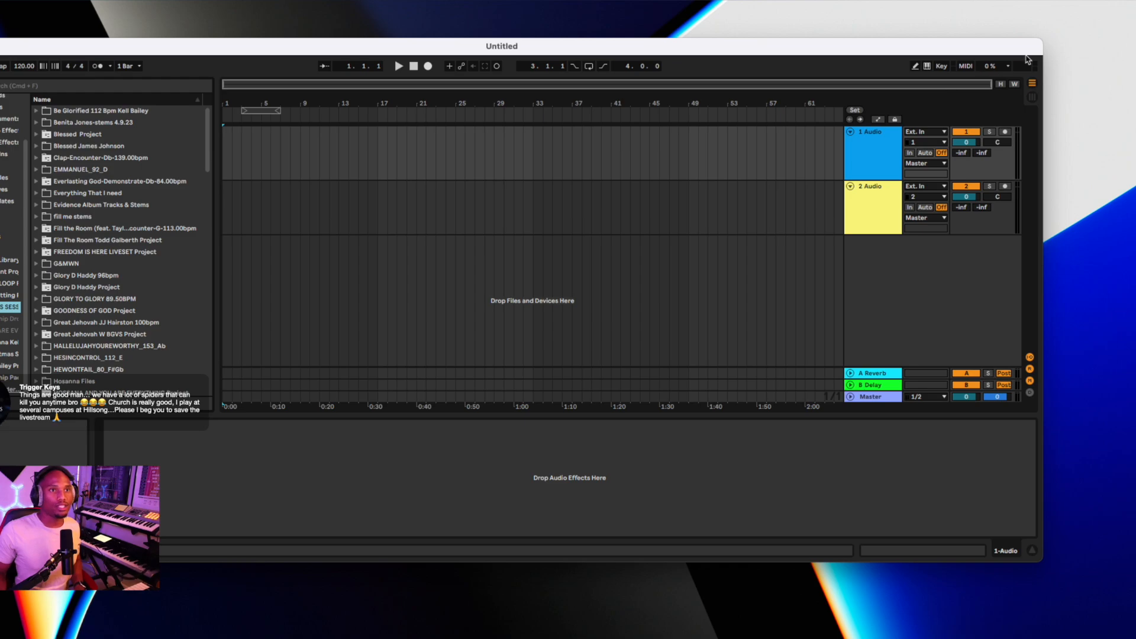
pyautogui.moveTo(1039, 40); pyautogui.dragTo(1135, 17)
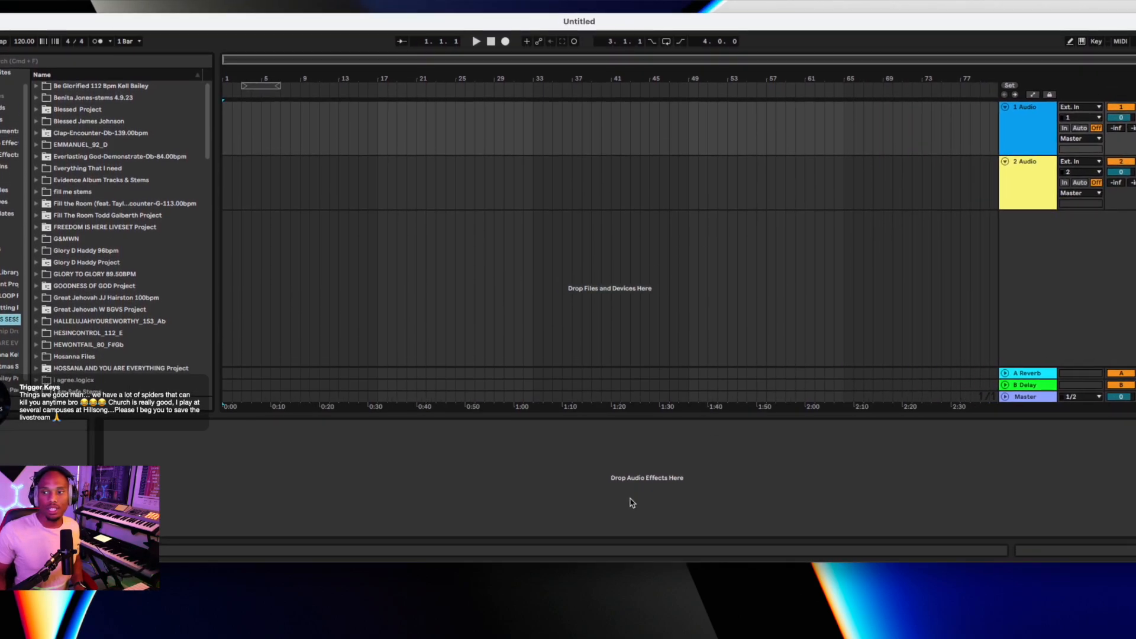
pyautogui.click(568, 569)
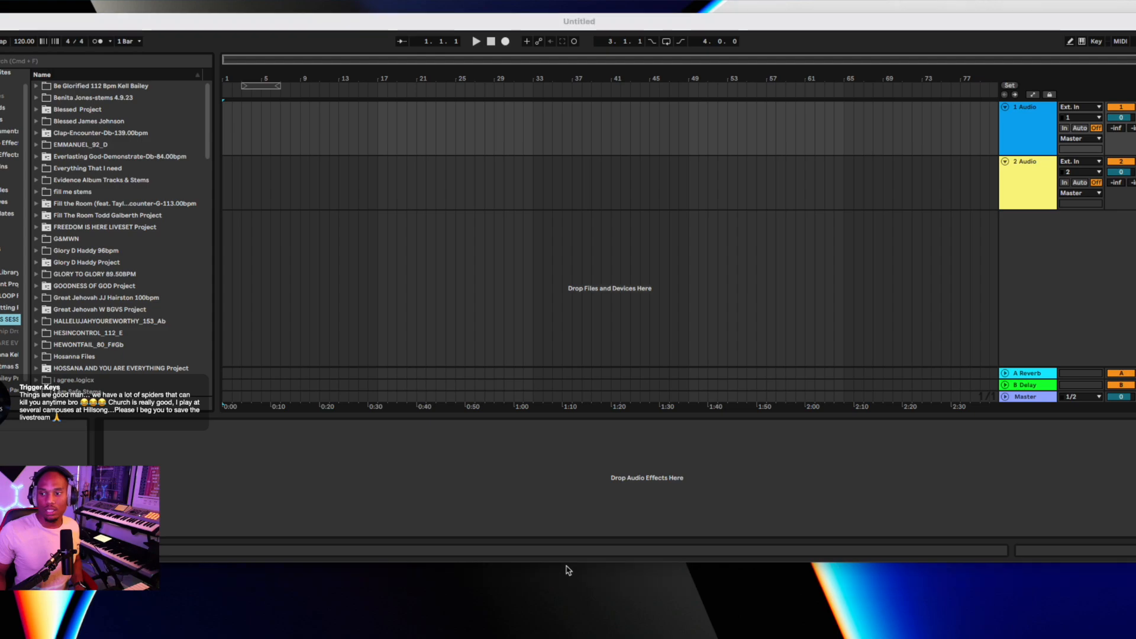
pyautogui.click(586, 562)
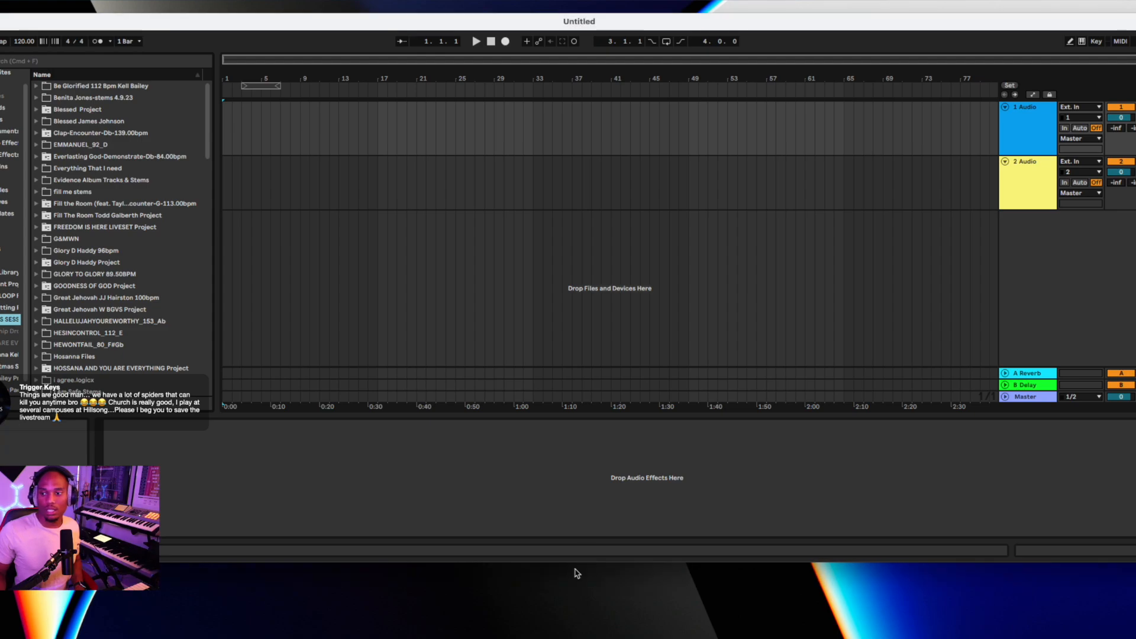
pyautogui.click(561, 559)
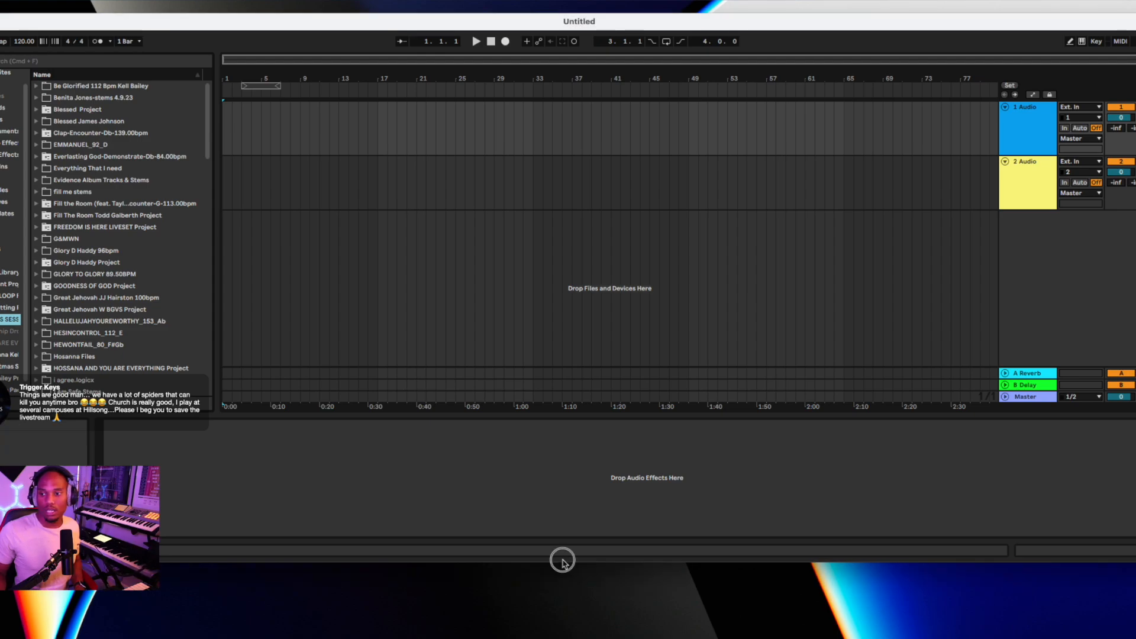
pyautogui.moveTo(561, 564); pyautogui.dragTo(558, 631)
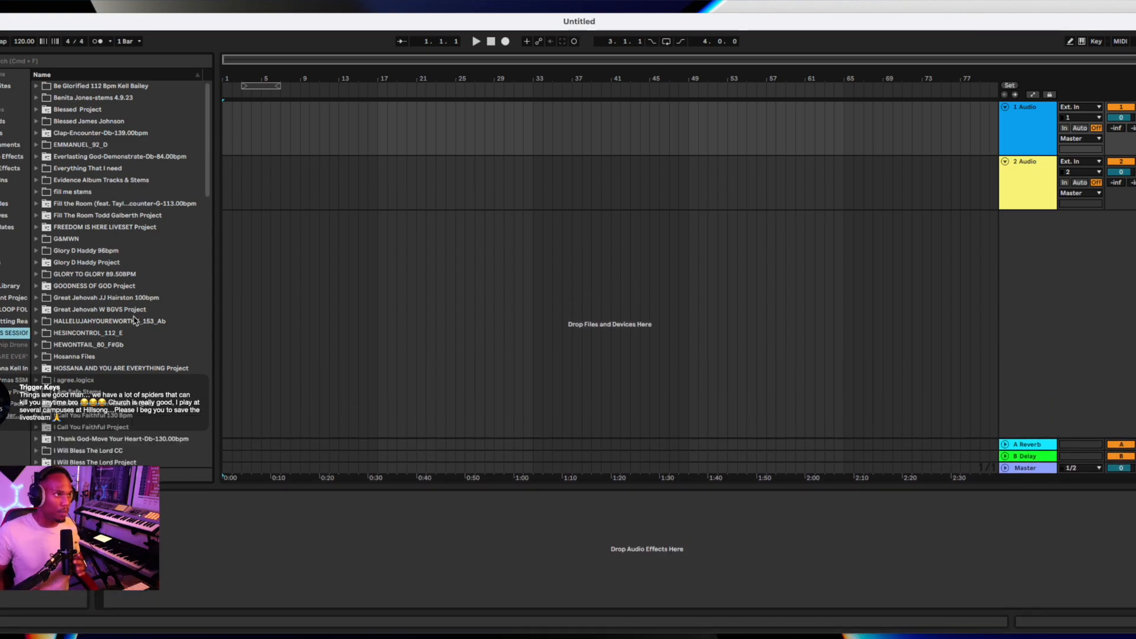
pyautogui.scroll(-1, 135, 321)
pyautogui.scroll(1, 115, 306)
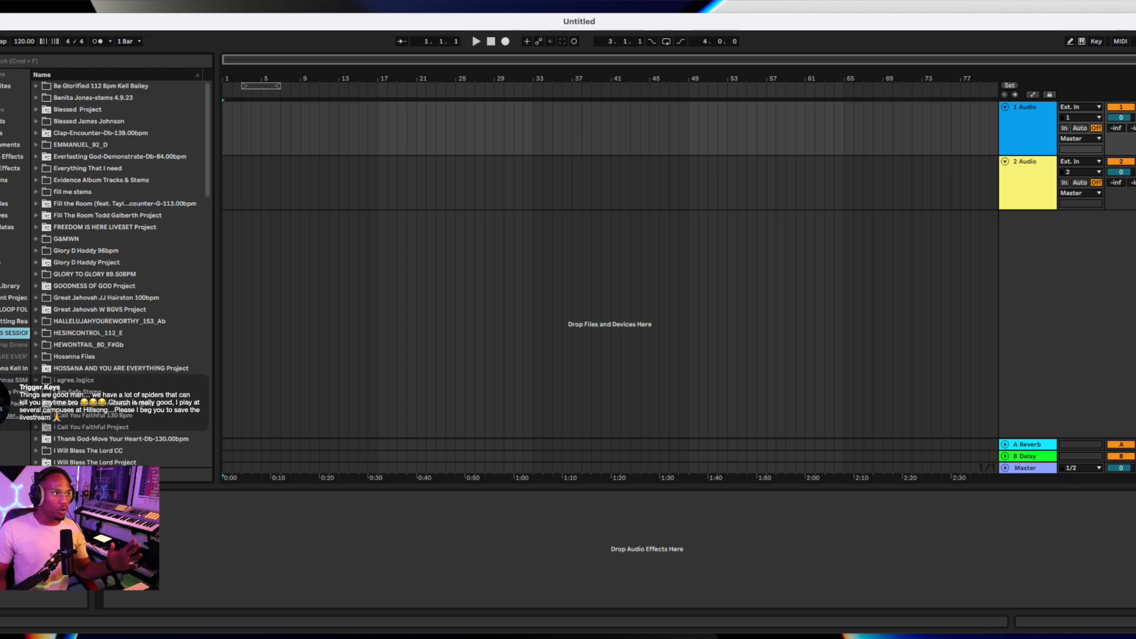
pyautogui.click(8, 415)
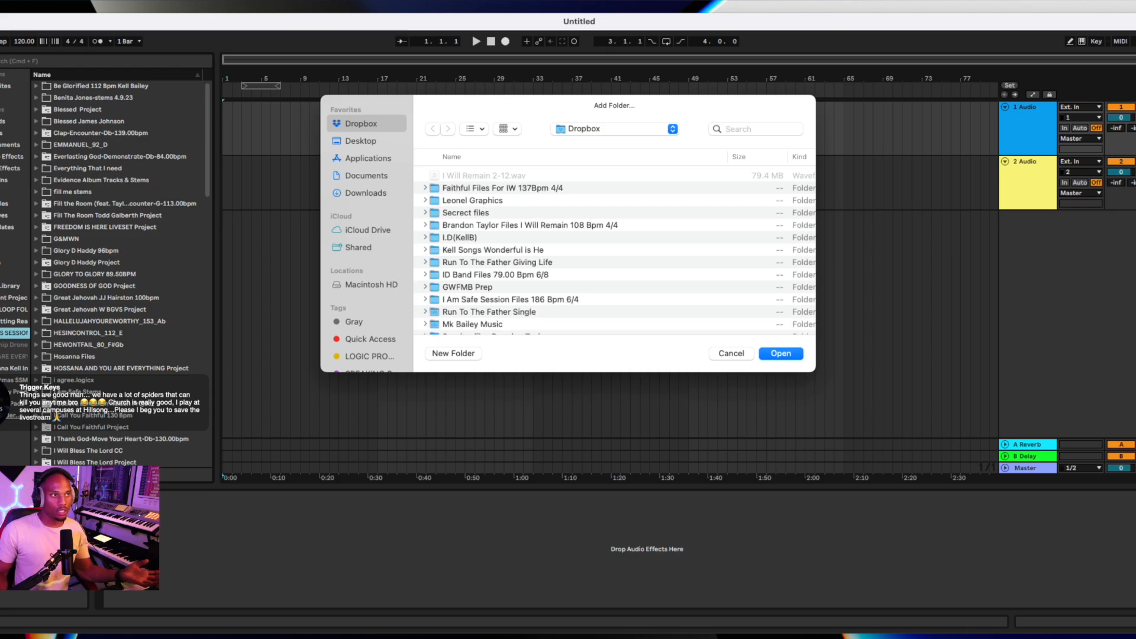
pyautogui.click(731, 353)
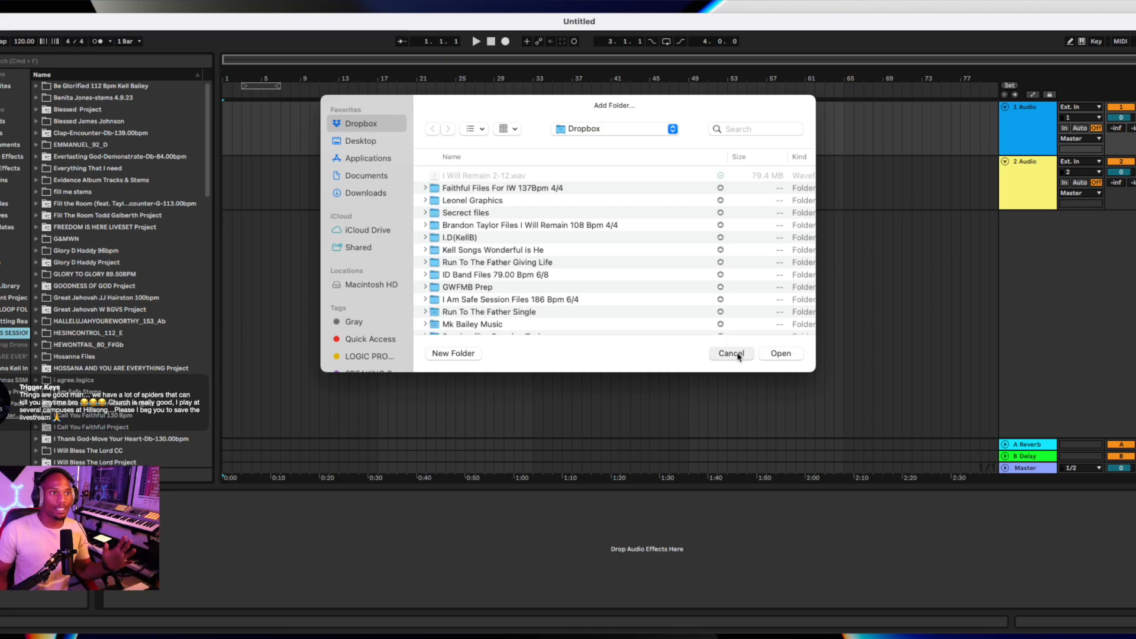
# Expand the Be Glorified 112 Bpm folder and select its four stems: Aux, Loop 112 Bpm, Meternome and Rhodes.
pyautogui.scroll(-10, 62, 216)
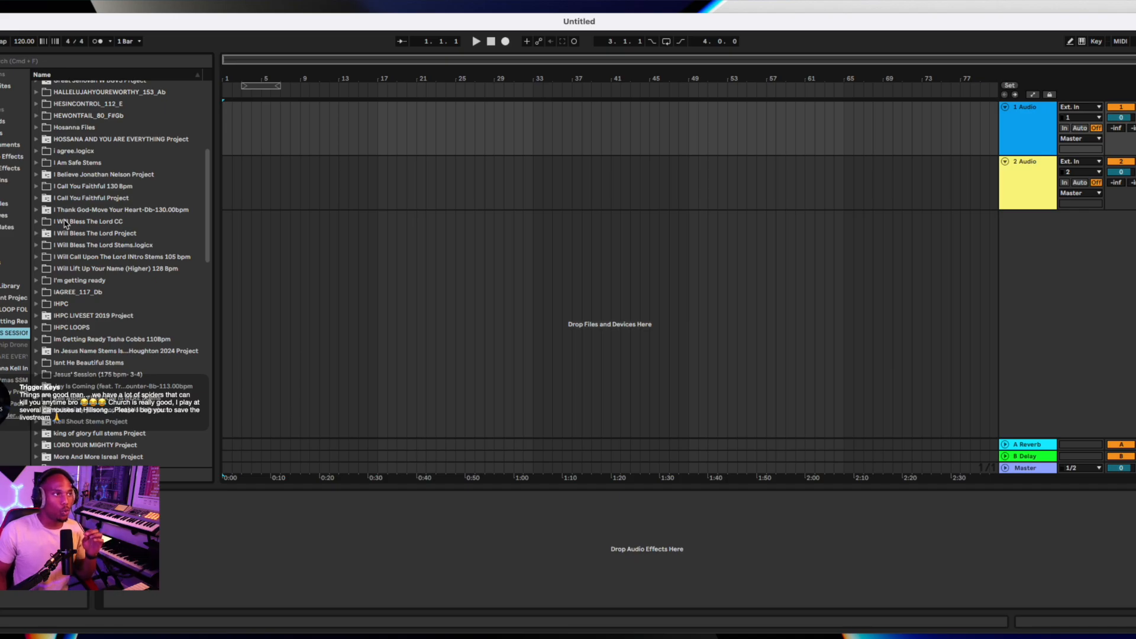
pyautogui.scroll(-4, 64, 223)
pyautogui.scroll(-6, 139, 195)
pyautogui.scroll(19, 139, 195)
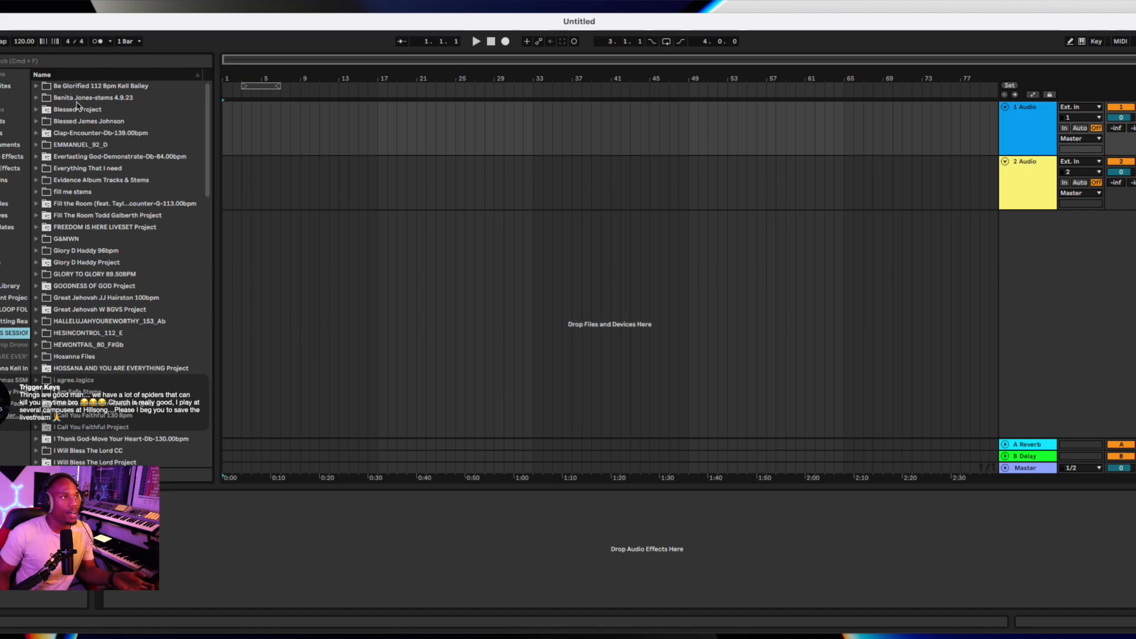
pyautogui.click(79, 86)
pyautogui.click(37, 86)
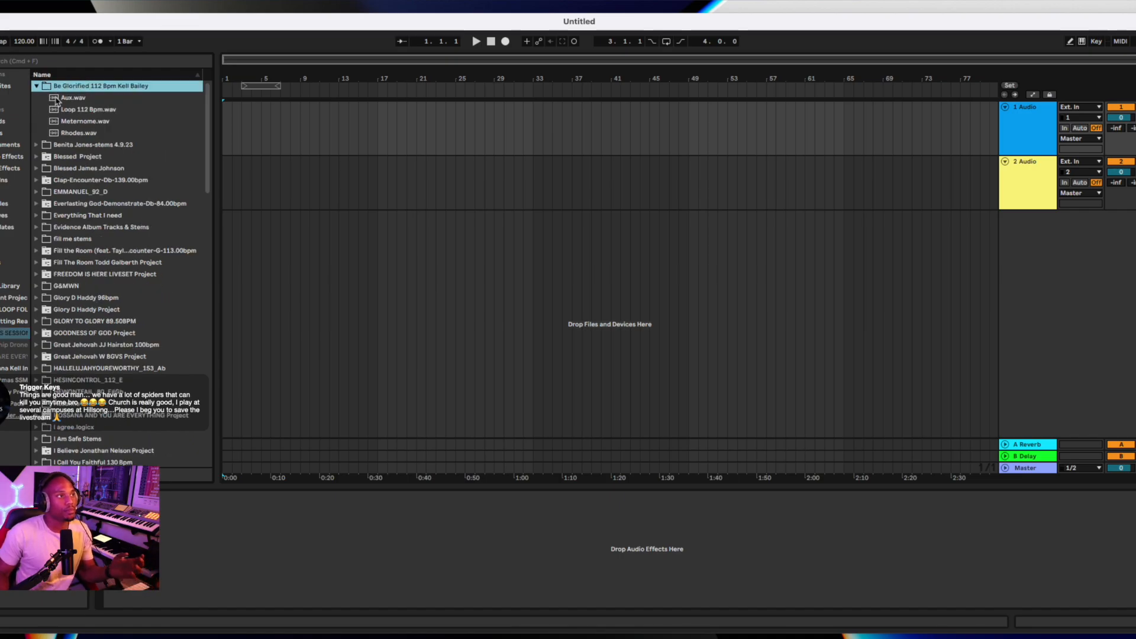
pyautogui.click(83, 134)
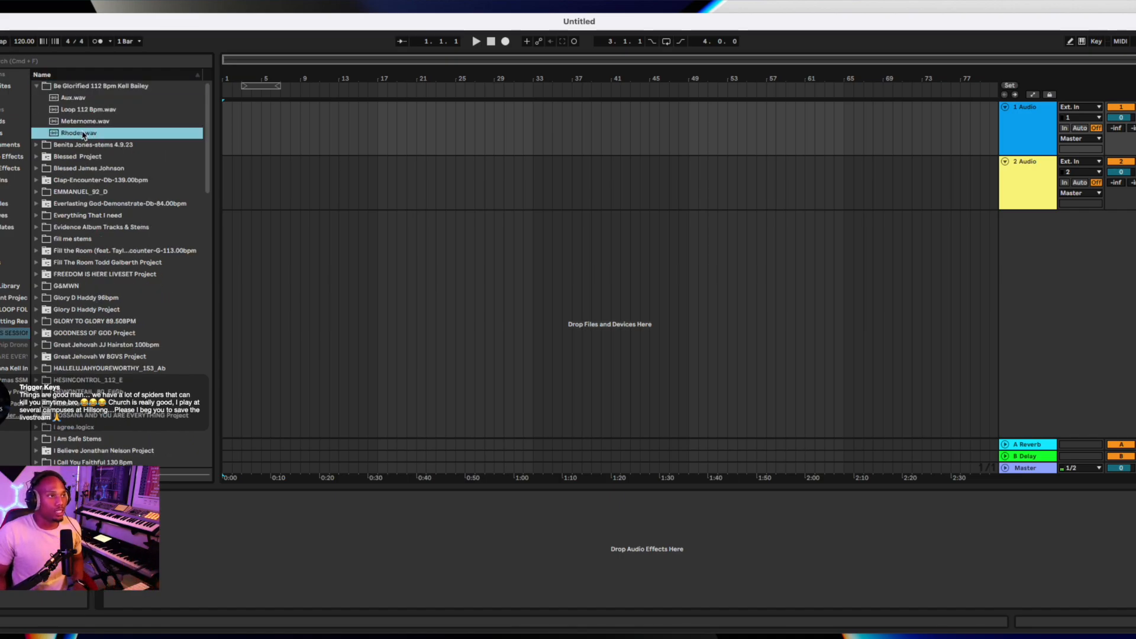
pyautogui.keyDown('shift'); pyautogui.click(73, 98); pyautogui.keyUp('shift')
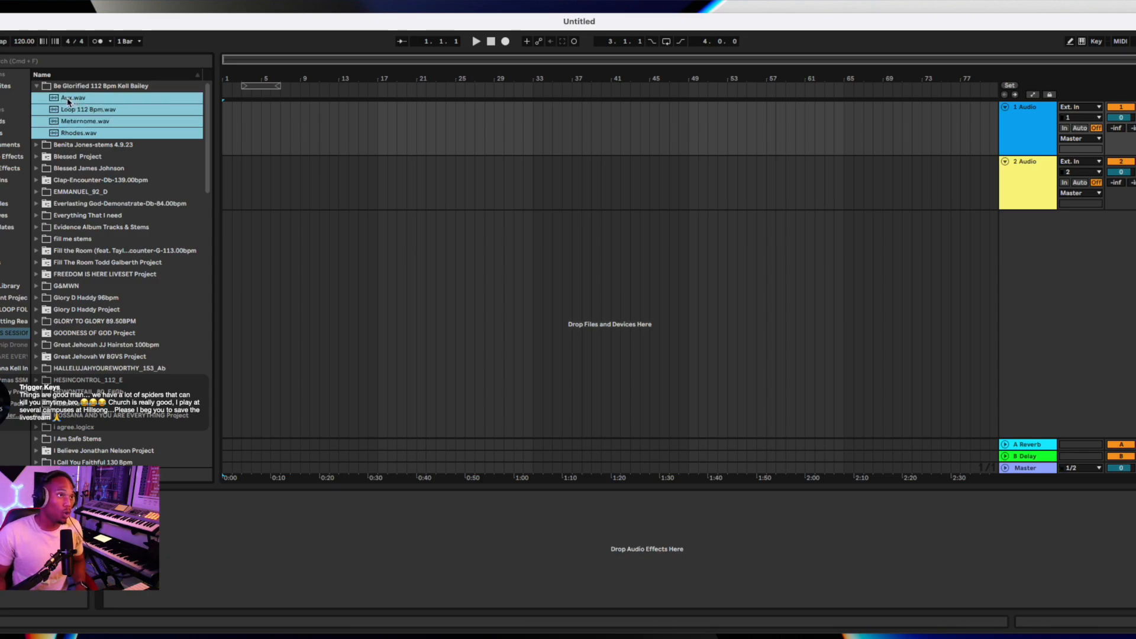
pyautogui.moveTo(69, 101); pyautogui.dragTo(221, 135)
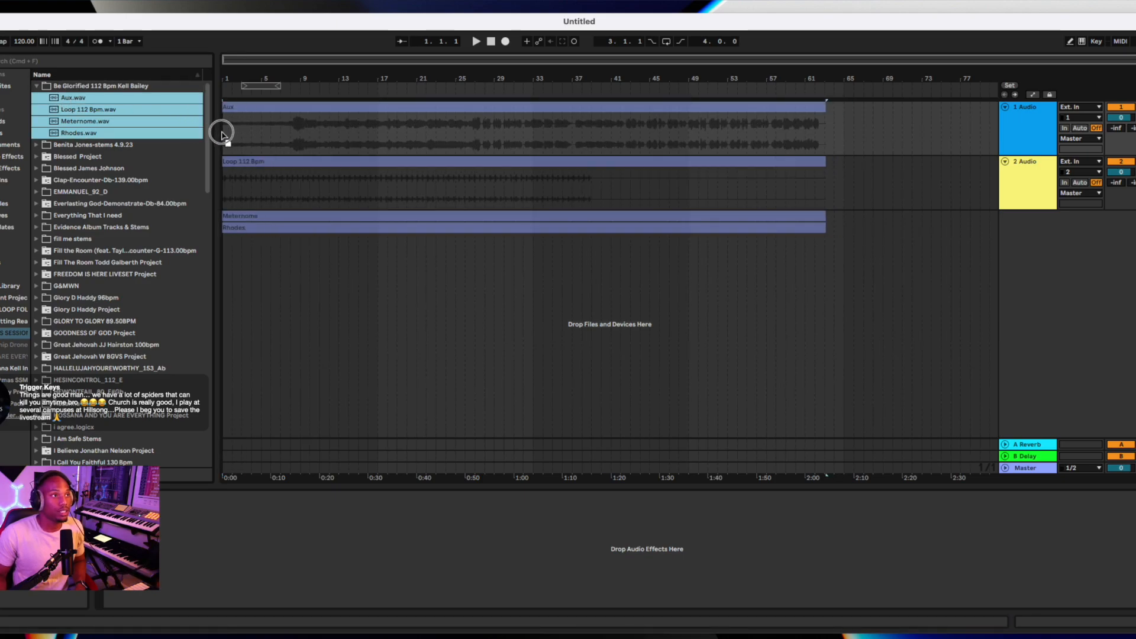
pyautogui.moveTo(221, 135); pyautogui.dragTo(223, 140)
pyautogui.press('super+z')
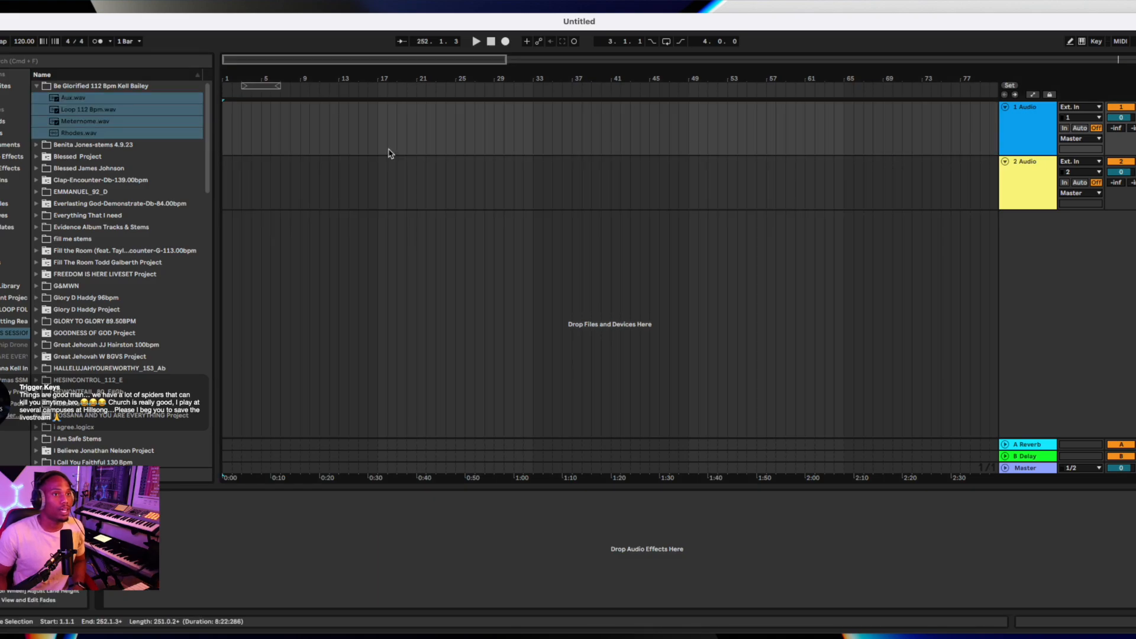
# Set the tempo to 112 BPM and place the four selected stems on separate audio tracks starting at bar 1.
pyautogui.moveTo(24, 39); pyautogui.dragTo(26, 46)
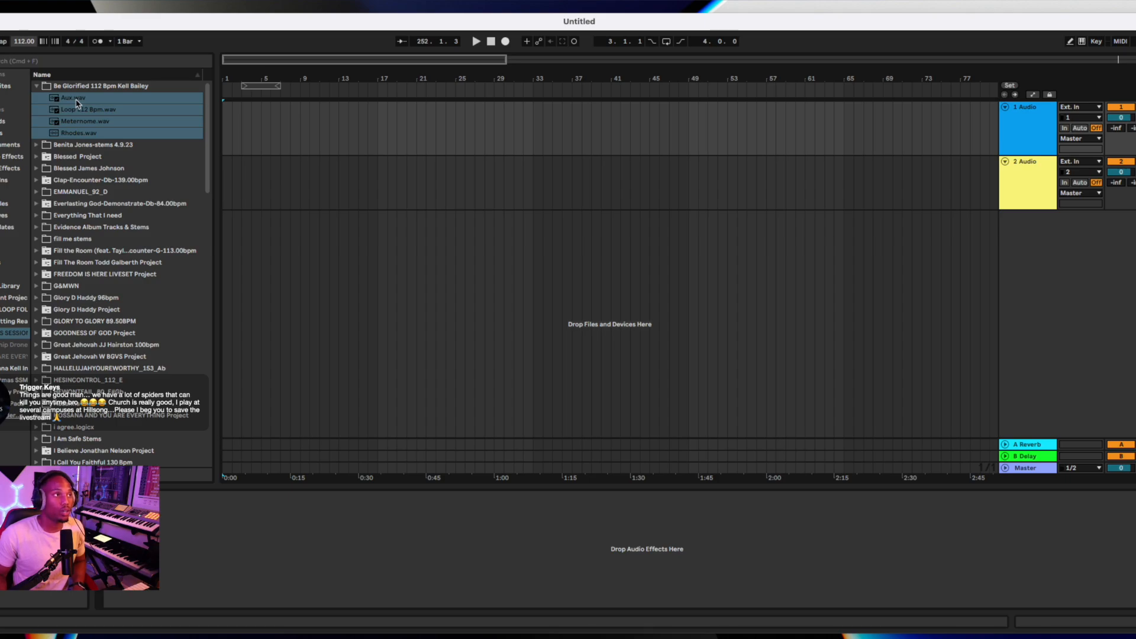
pyautogui.moveTo(76, 103); pyautogui.dragTo(225, 117)
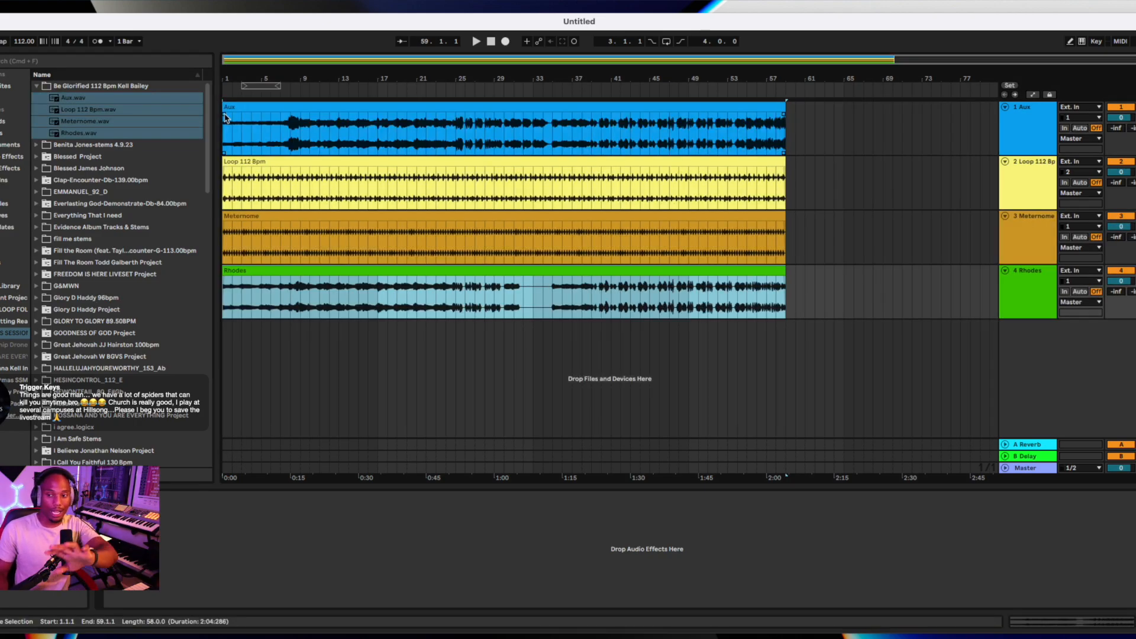
# Turn on warping for the Aux, Loop 112 Bpm, Meternome and Rhodes clips.
pyautogui.doubleClick(337, 104)
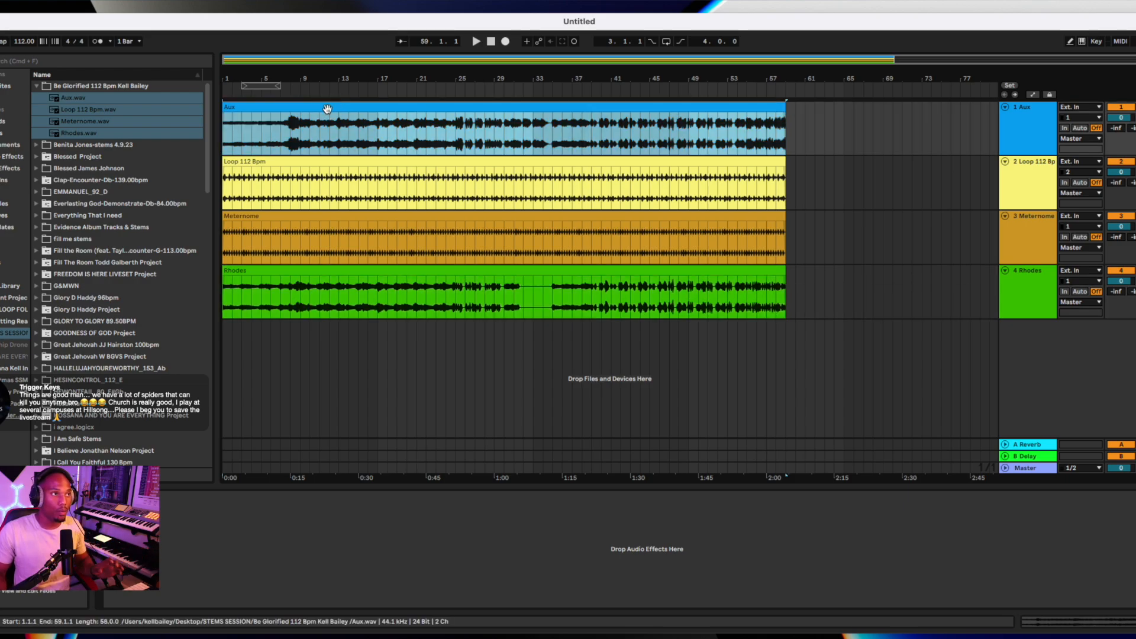
pyautogui.click(114, 459)
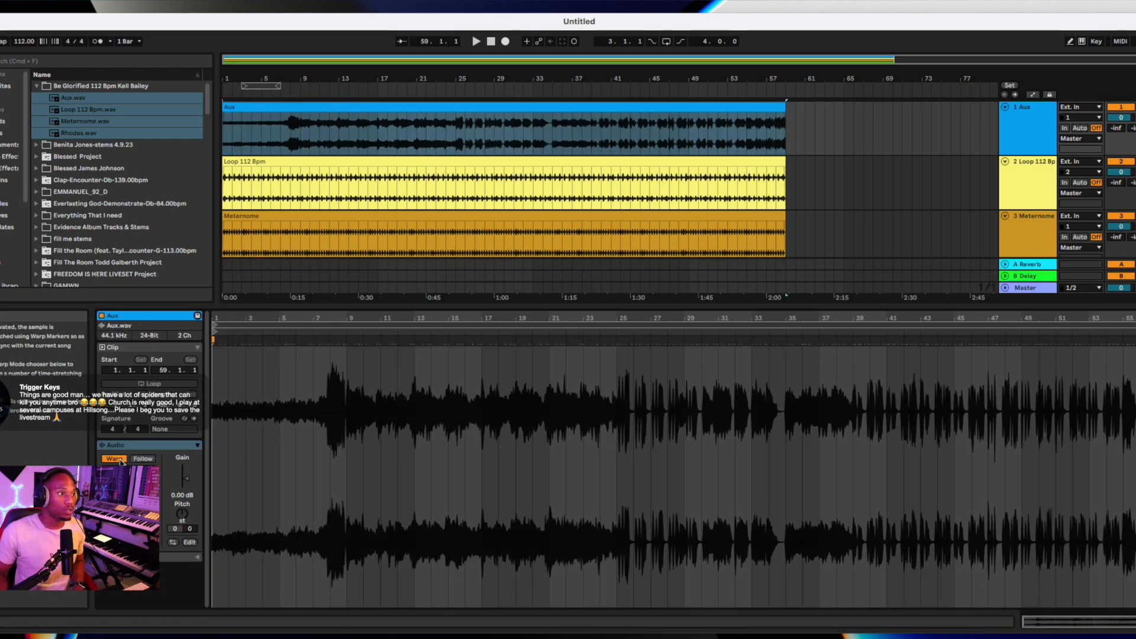
pyautogui.click(280, 171)
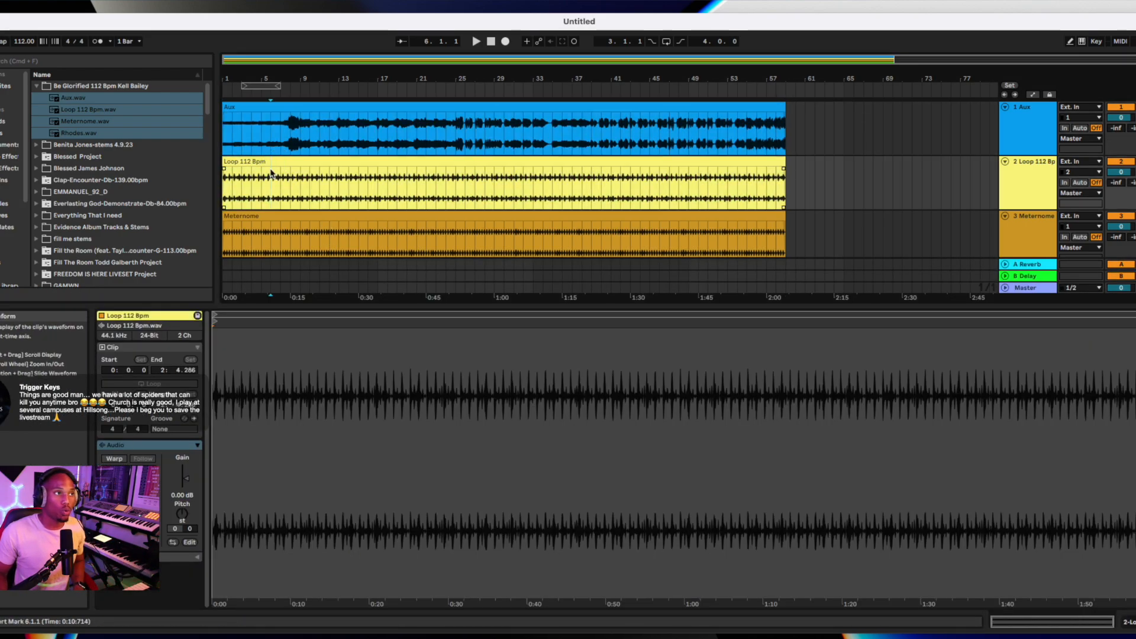
pyautogui.click(114, 459)
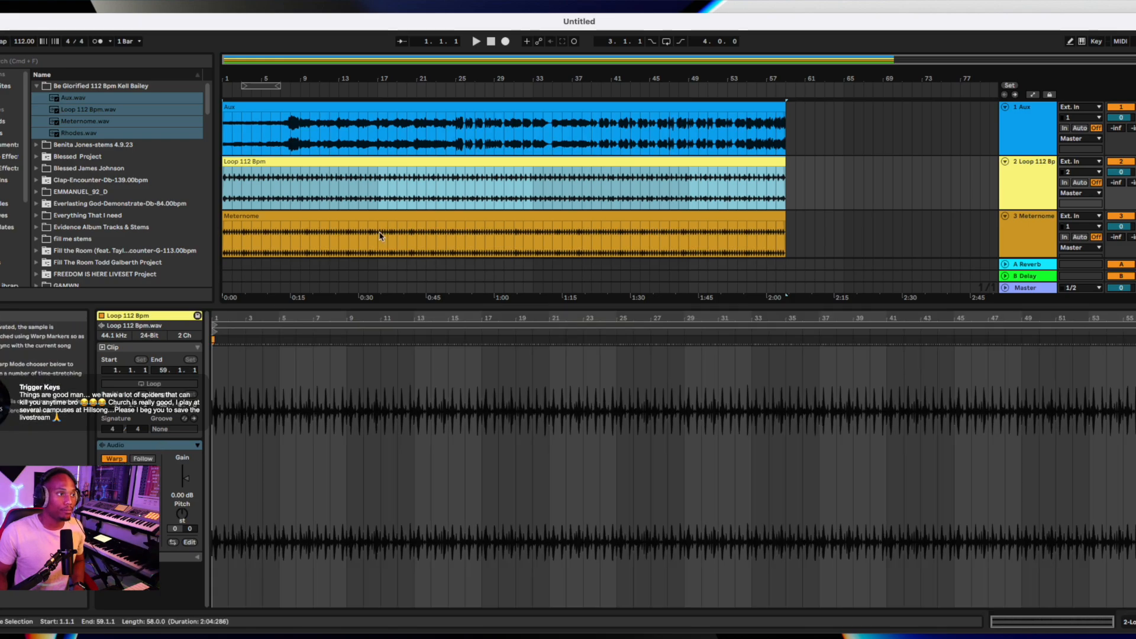
pyautogui.scroll(-2, 395, 167)
pyautogui.click(324, 186)
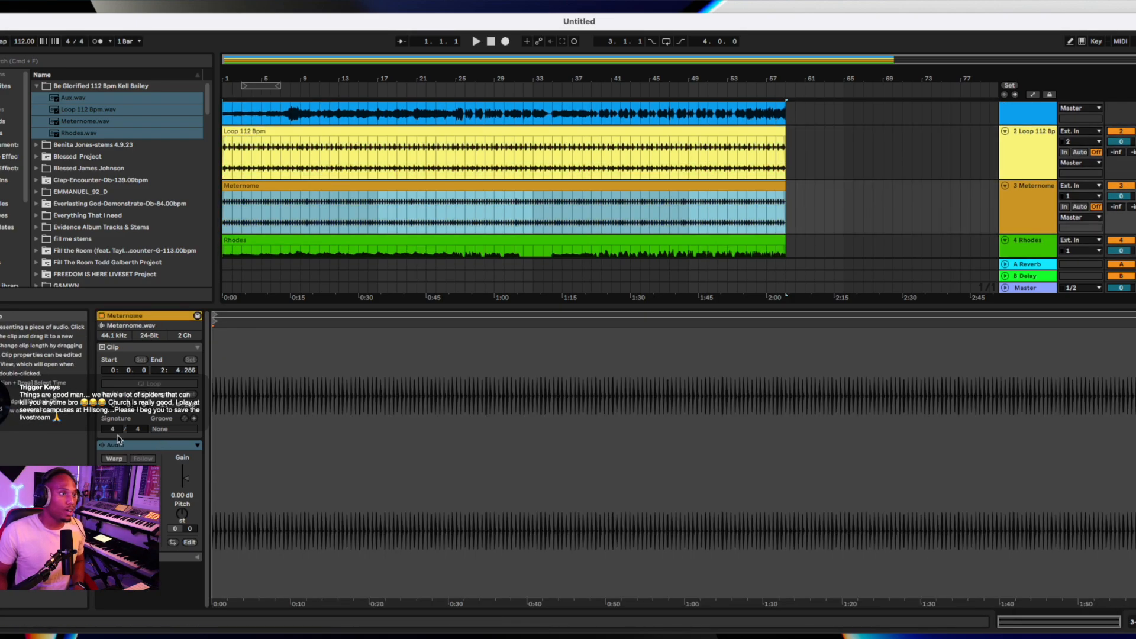
pyautogui.click(112, 459)
pyautogui.scroll(-1, 302, 219)
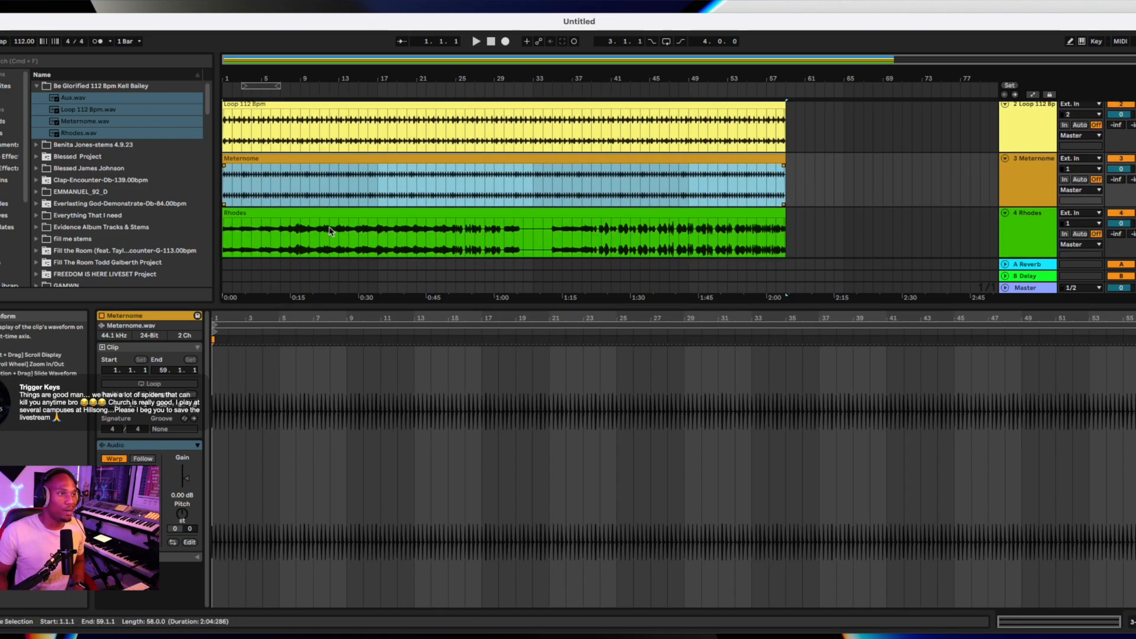
pyautogui.click(304, 214)
pyautogui.click(115, 458)
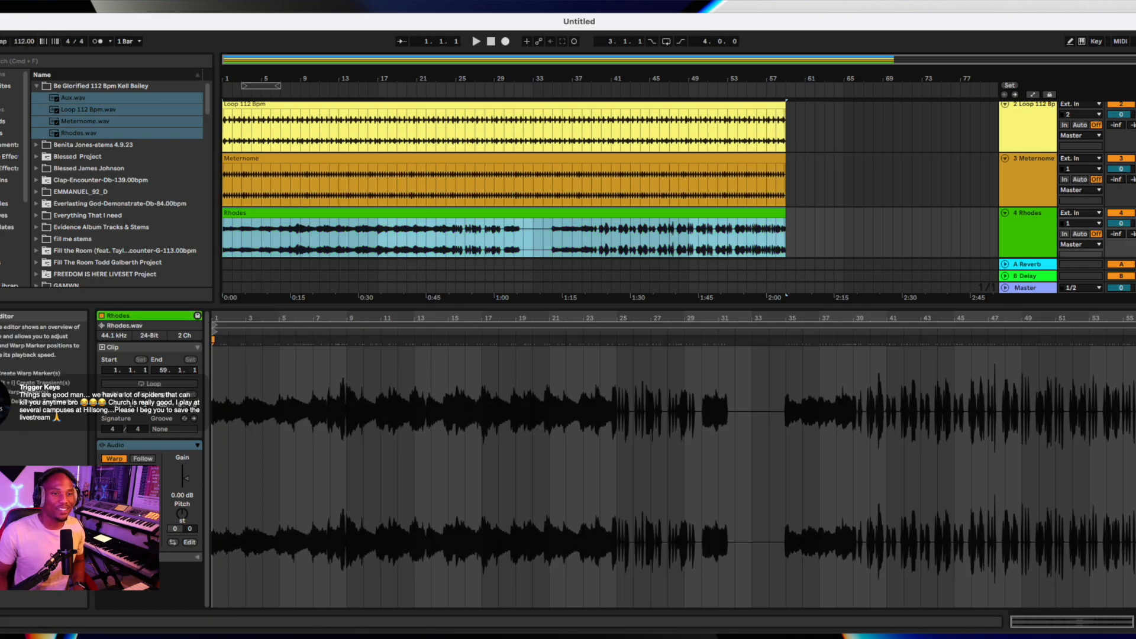
# Hide the clip detail view and the browser to give the arrangement more room.
pyautogui.press('super+alt+l')
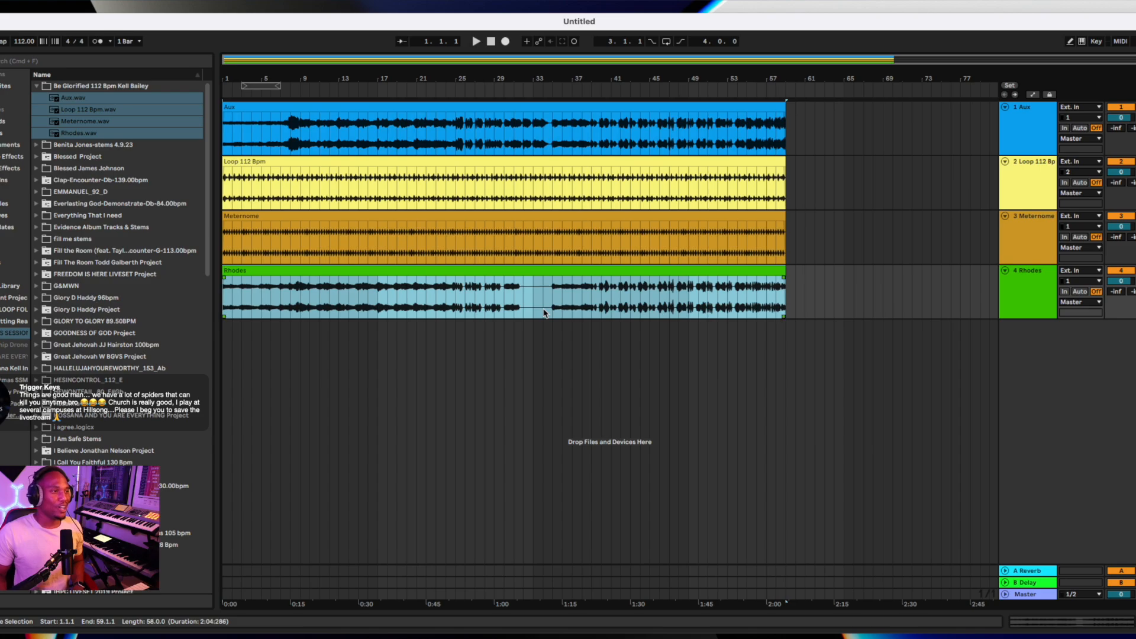
pyautogui.moveTo(786, 638)
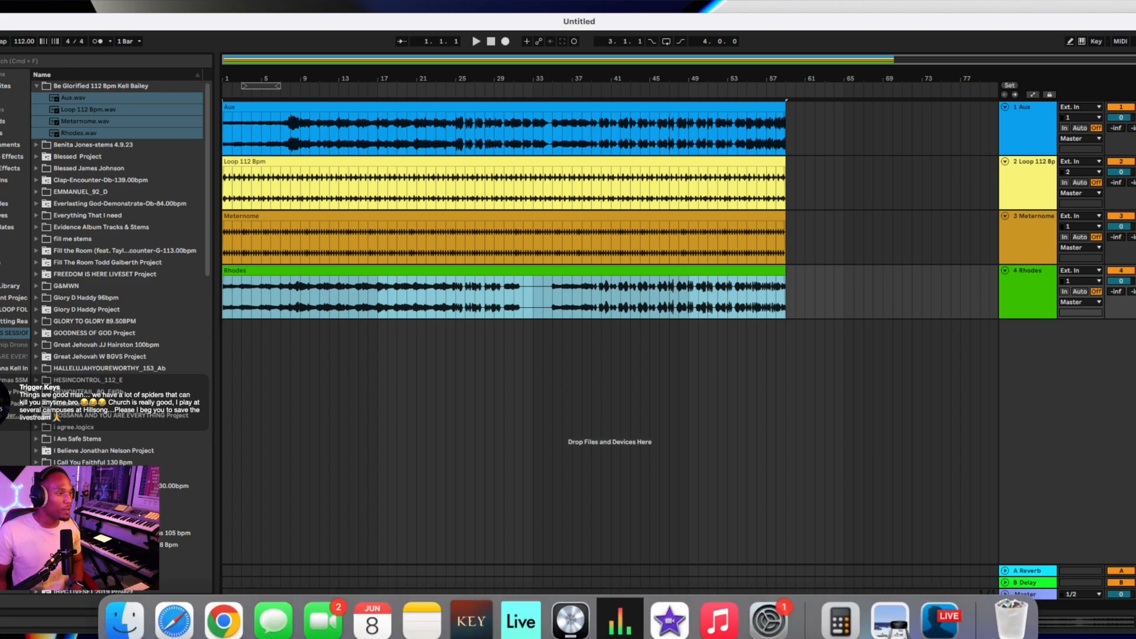
pyautogui.press('super+alt+l')
pyautogui.press('super+alt+b')
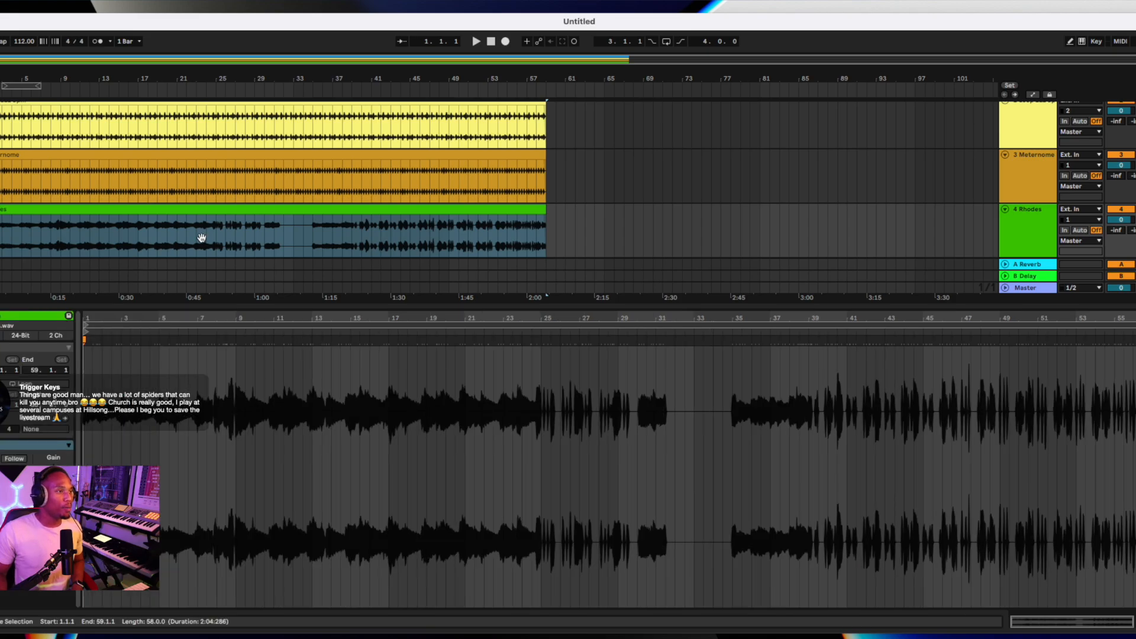
pyautogui.press('super+alt+l')
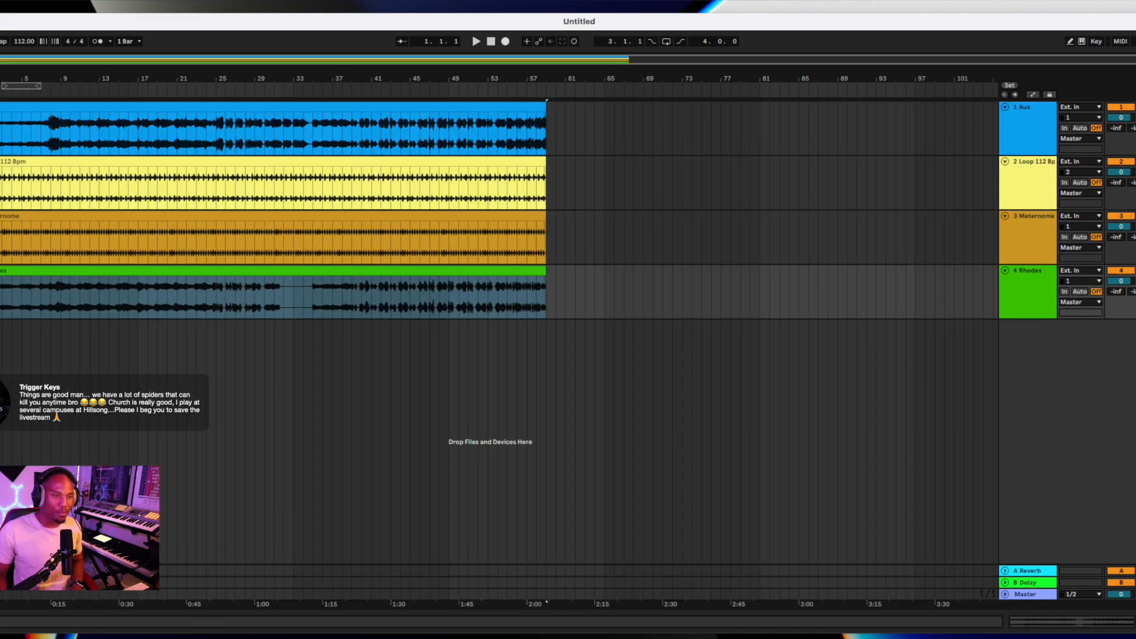
# Set the arrangement loop to start at bar 1 and end at bar 9, 8 bars long.
pyautogui.scroll(5, 376, 296)
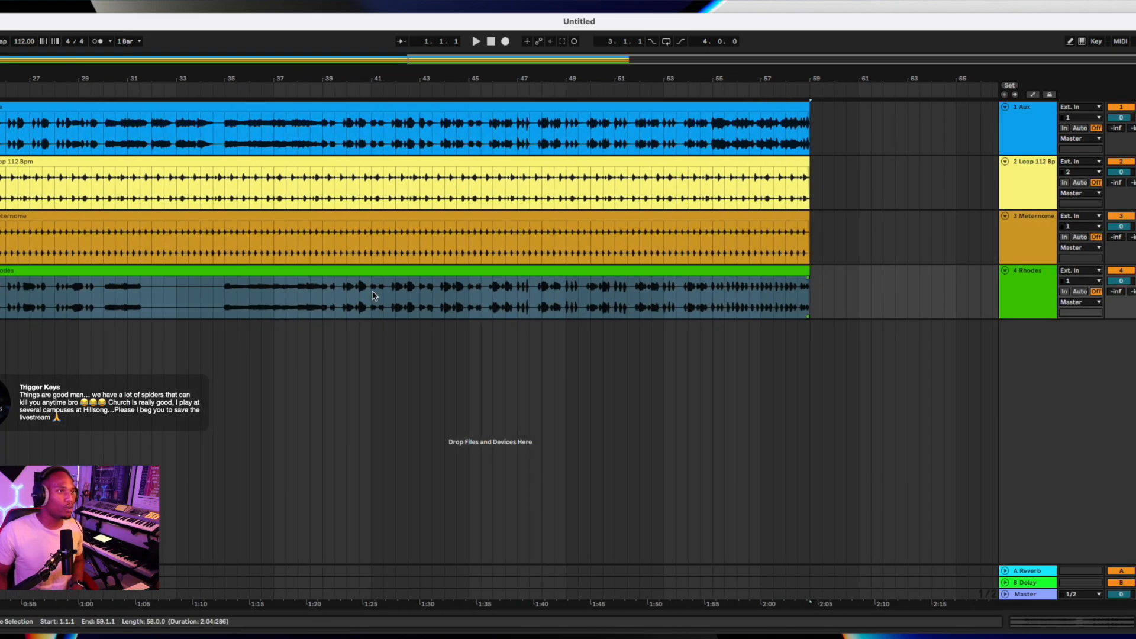
pyautogui.hscroll(-10, 375, 294)
pyautogui.moveTo(68, 86); pyautogui.dragTo(19, 86)
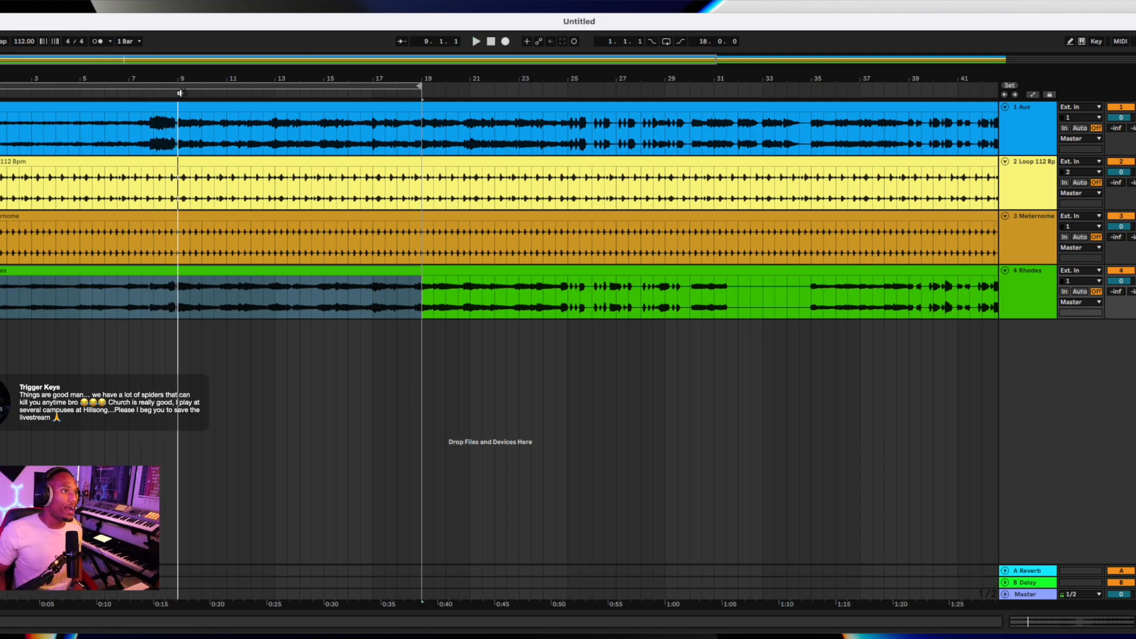
pyautogui.moveTo(418, 87)
pyautogui.mouseDown()
pyautogui.moveTo(165, 87)
pyautogui.moveTo(177, 89)
pyautogui.mouseUp()
pyautogui.click(137, 86)
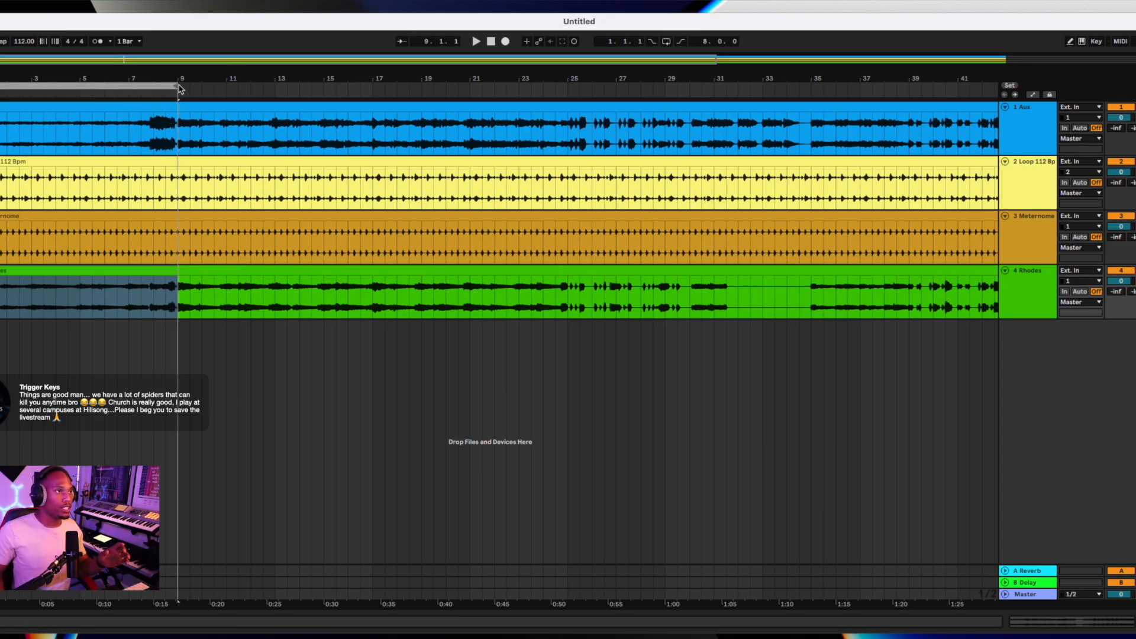
pyautogui.moveTo(175, 87)
pyautogui.mouseDown()
pyautogui.moveTo(383, 88)
pyautogui.moveTo(231, 89)
pyautogui.moveTo(176, 107)
pyautogui.mouseUp()
# Add a locator at bar 1 and name it INTRO.
pyautogui.click(142, 87)
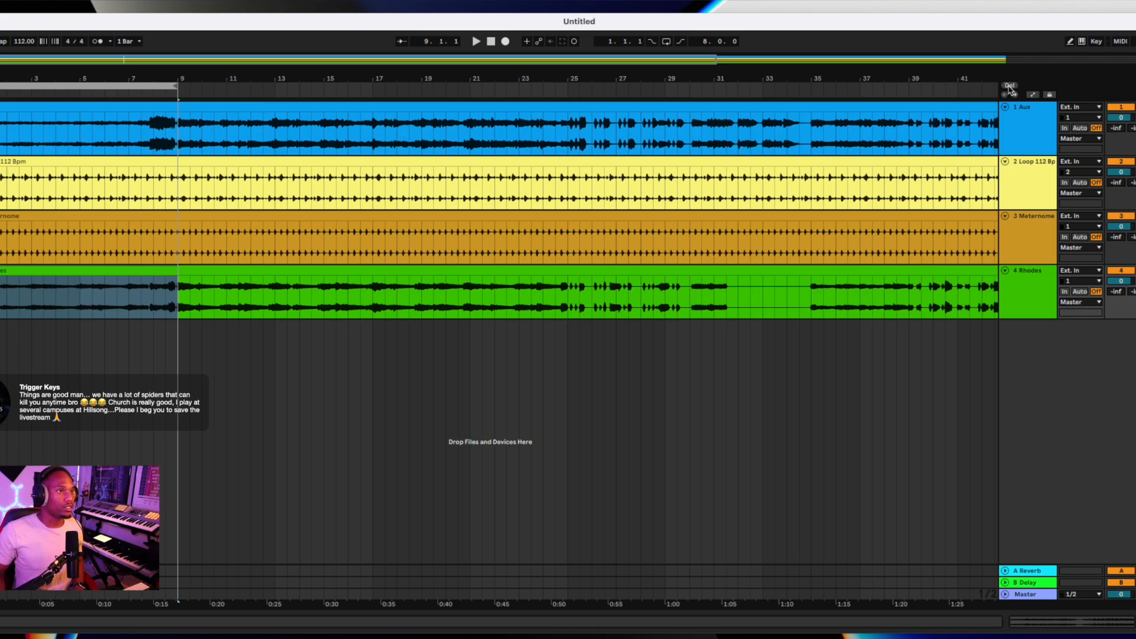
pyautogui.rightClick(0, 96)
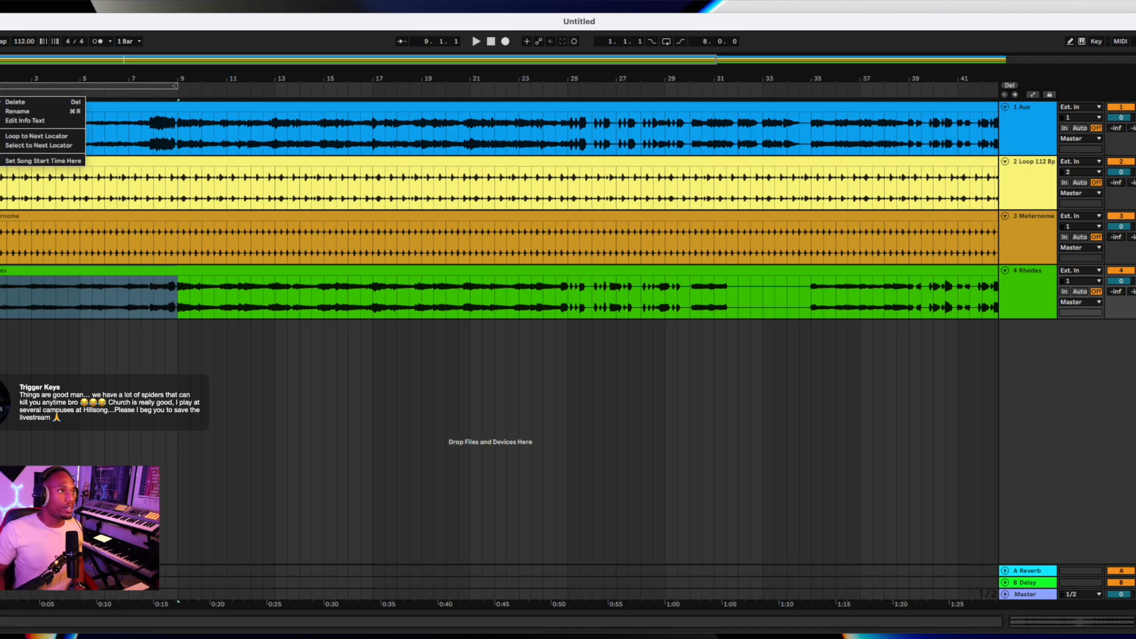
pyautogui.click(8, 111)
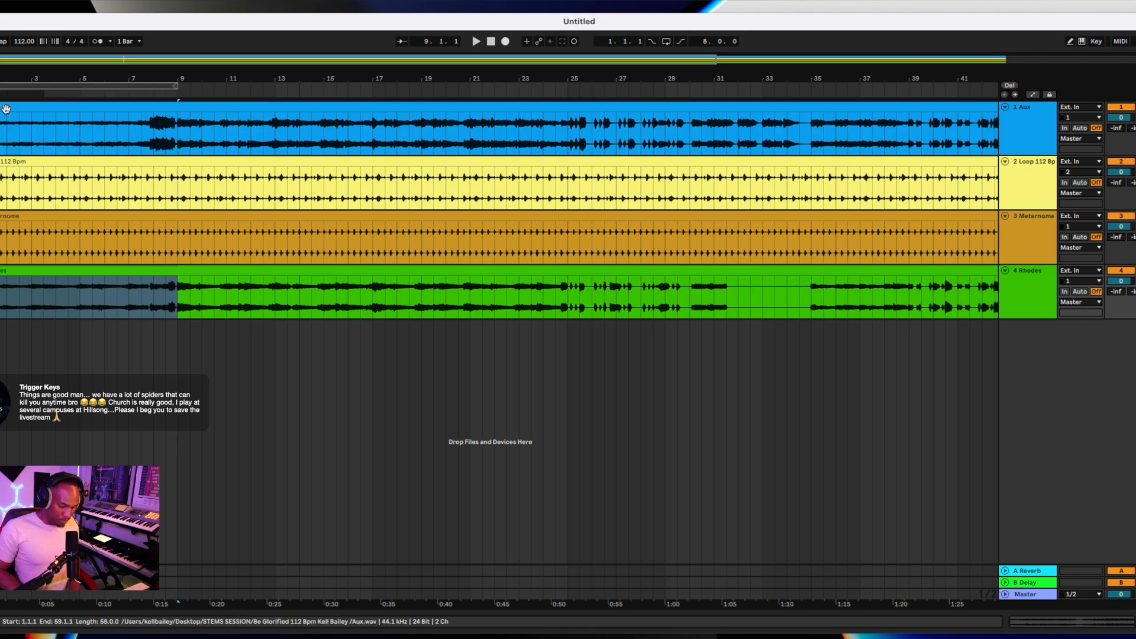
pyautogui.click(34, 84)
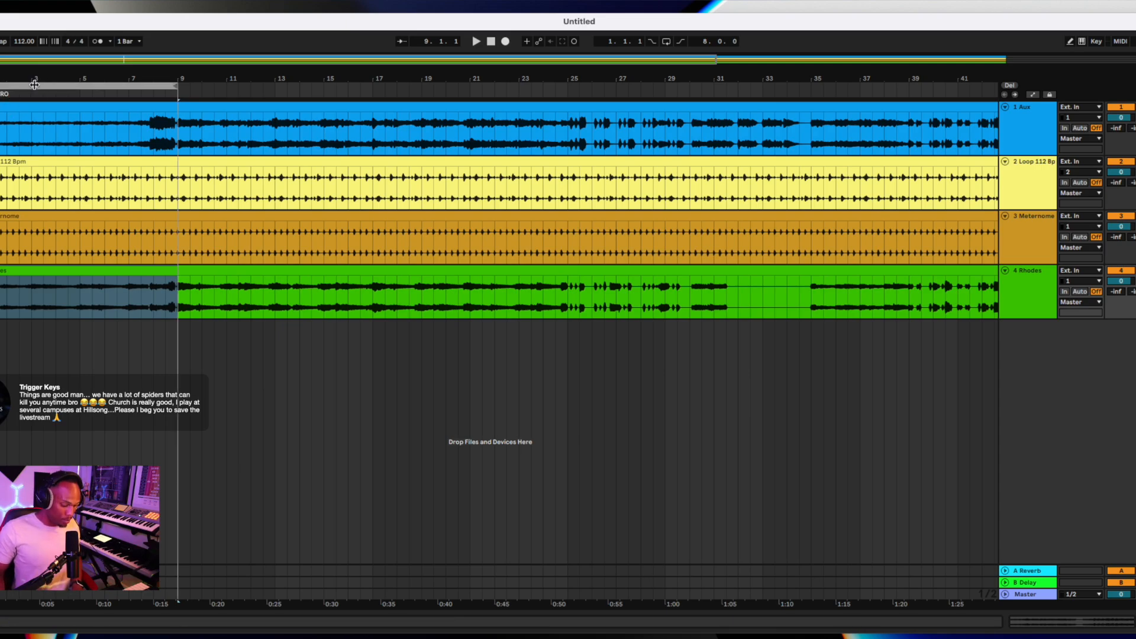
# Split the clips on all four stem tracks at bar 9.
pyautogui.hotkey('ctrl', 'a')
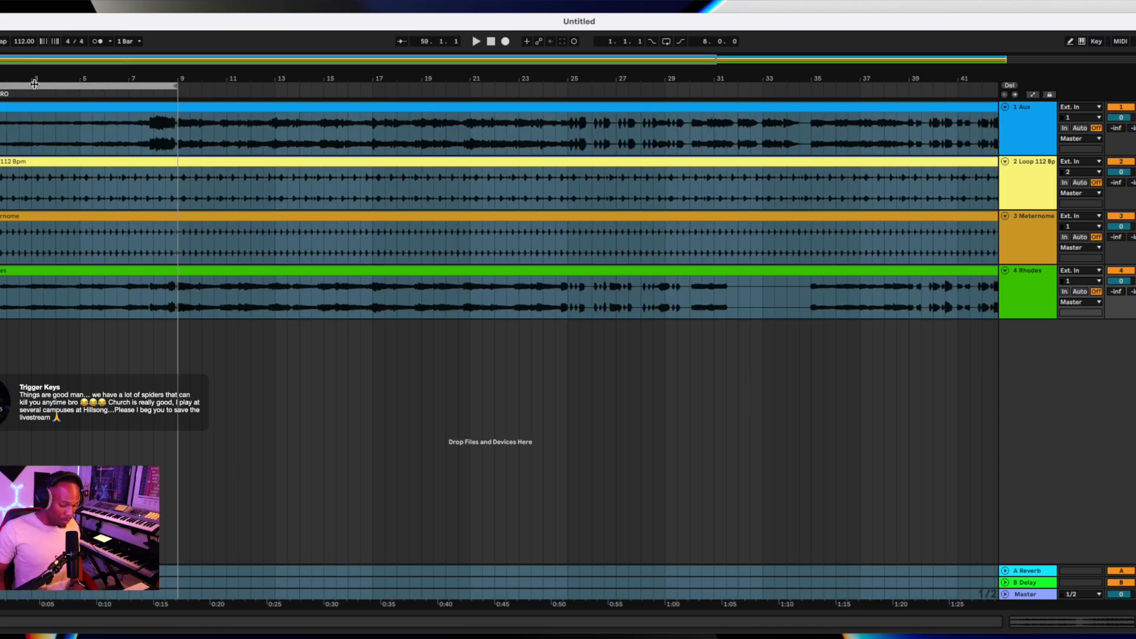
pyautogui.click(164, 121)
pyautogui.hotkey('ctrl', 'a')
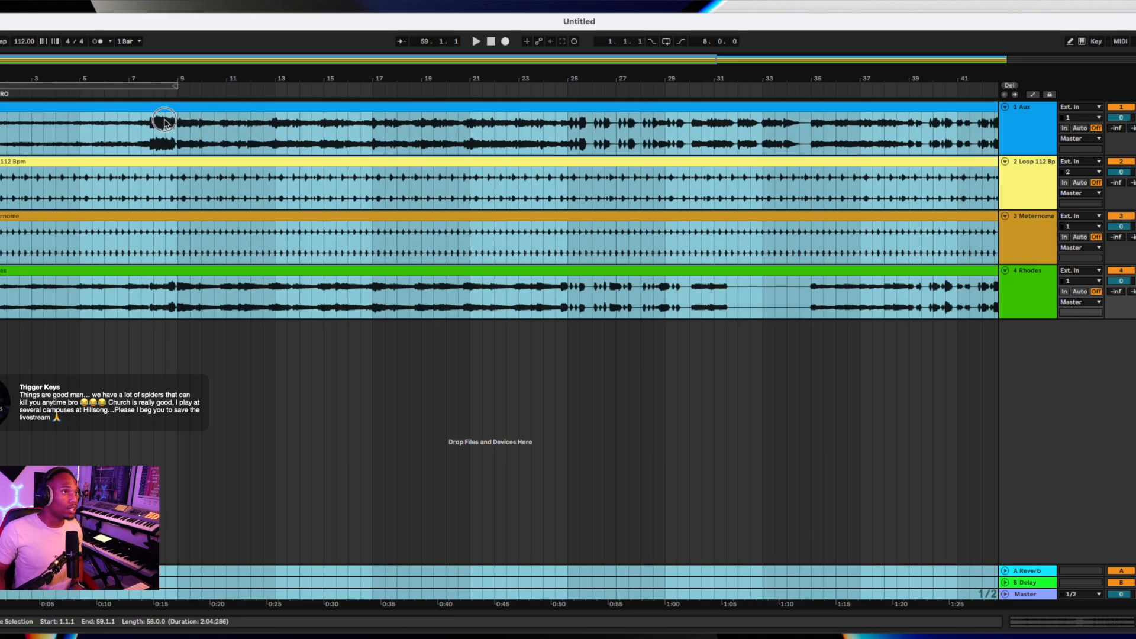
pyautogui.click(180, 132)
pyautogui.moveTo(175, 205); pyautogui.dragTo(175, 294)
pyautogui.hotkey('ctrl', 'e')
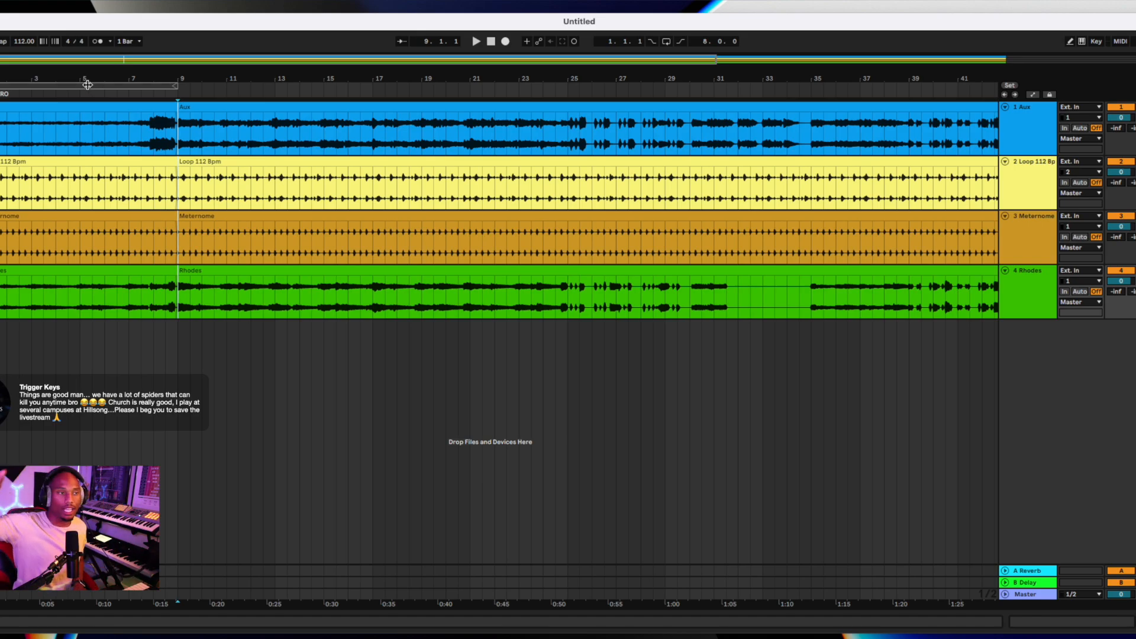
# Move the 8-bar loop to start at bar 9 and extend its end to bar 23 during playback.
pyautogui.moveTo(87, 85); pyautogui.dragTo(288, 60)
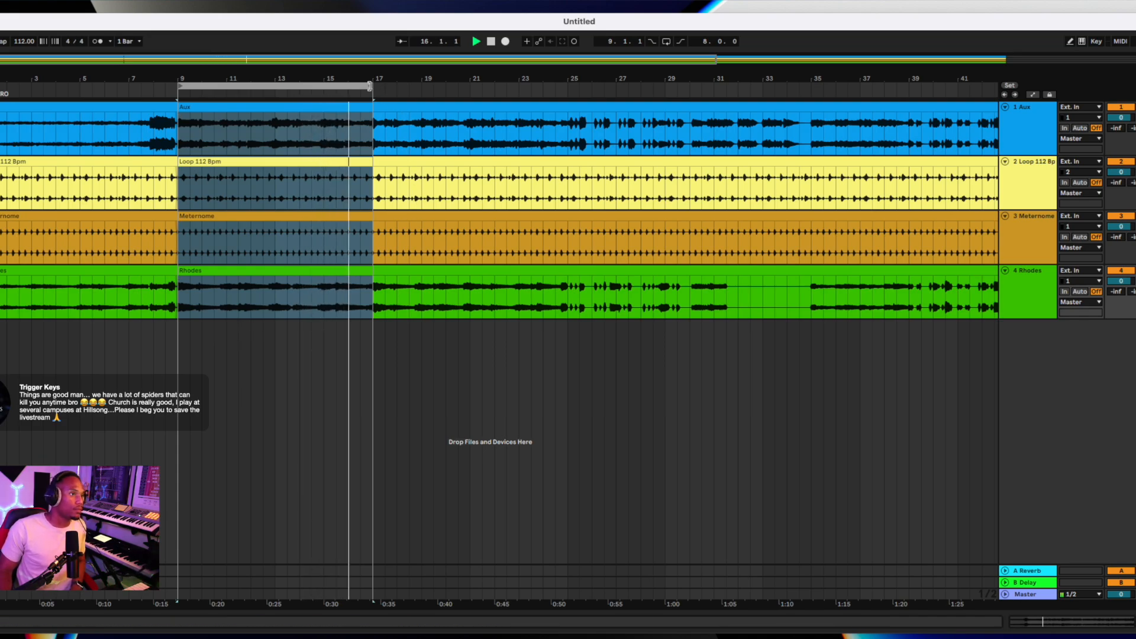
pyautogui.moveTo(371, 89); pyautogui.dragTo(517, 71)
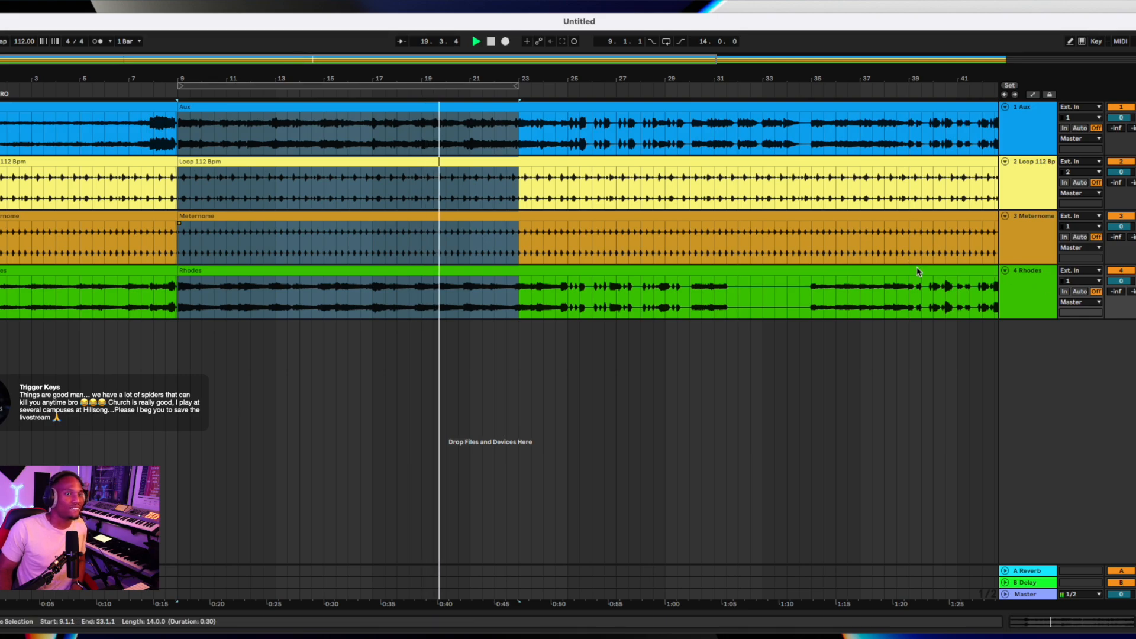
# Lower the Rhodes track's volume to -19.0 dB in the Session View mixer and return to the arrangement.
pyautogui.click(1046, 284)
pyautogui.press('Tab')
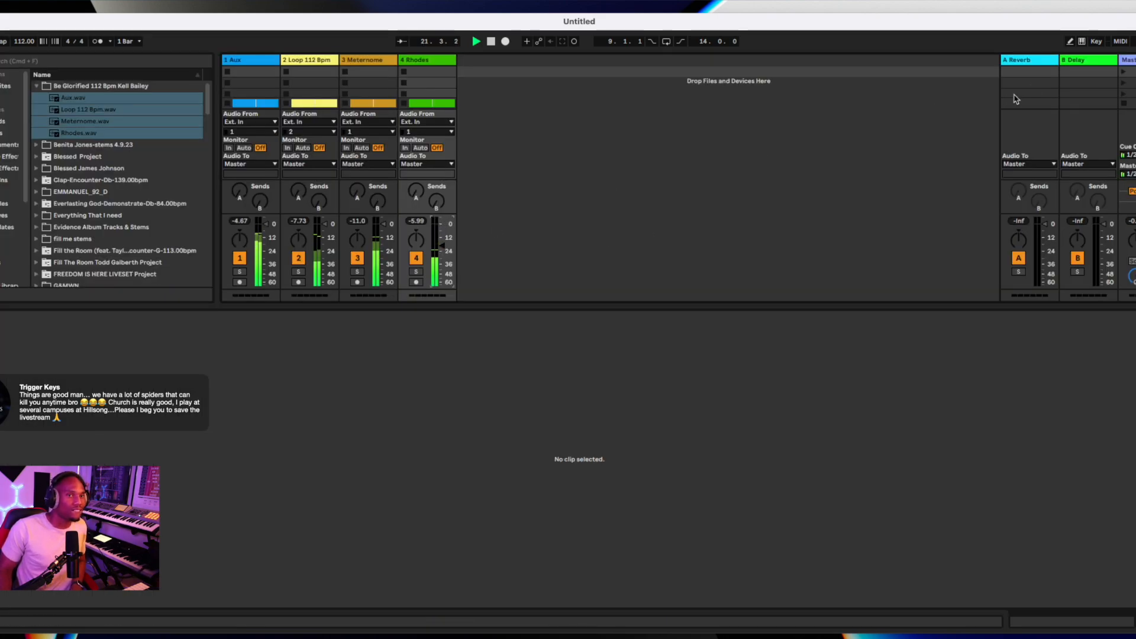
pyautogui.press('Tab')
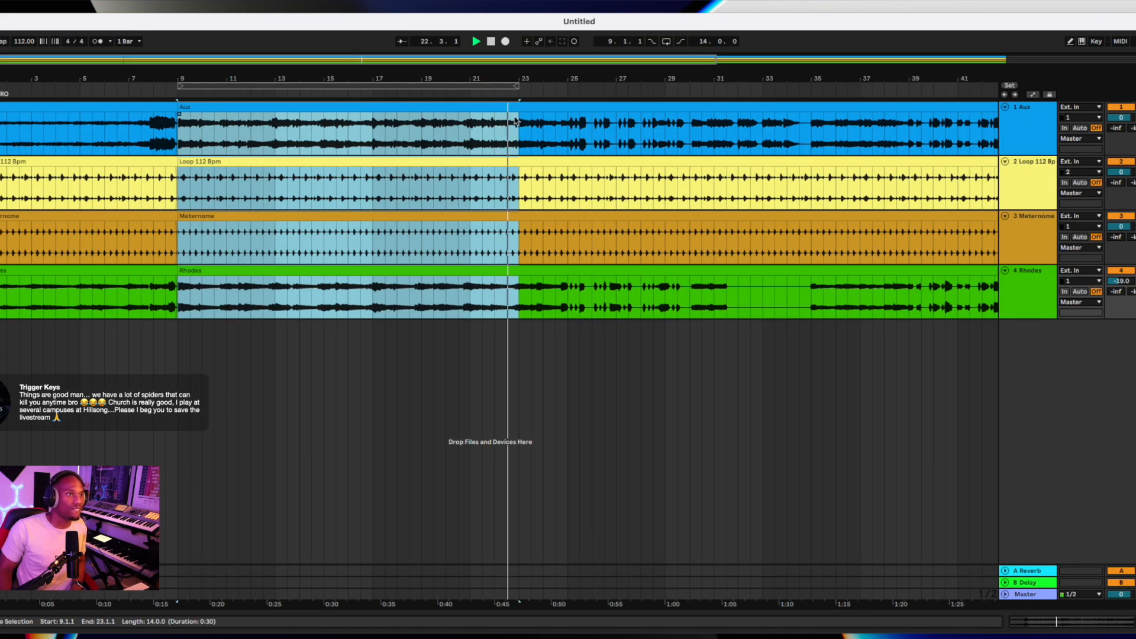
# Extend the loop's end to bar 25, split all four stem clips there and stop playback.
pyautogui.moveTo(518, 87); pyautogui.dragTo(568, 90)
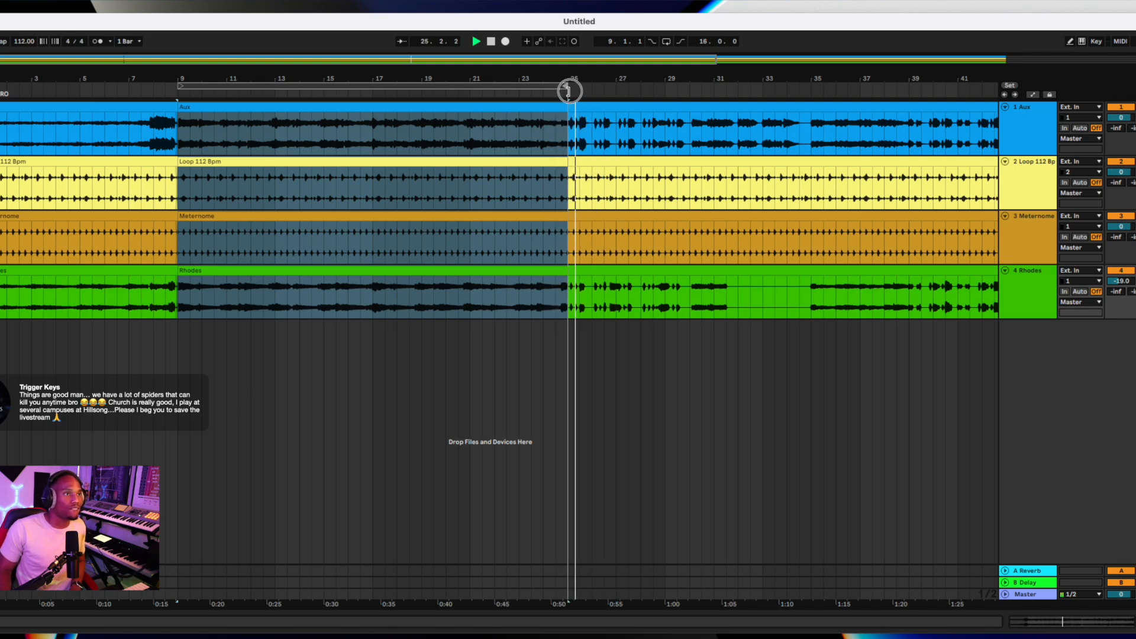
pyautogui.click(520, 84)
pyautogui.press('space')
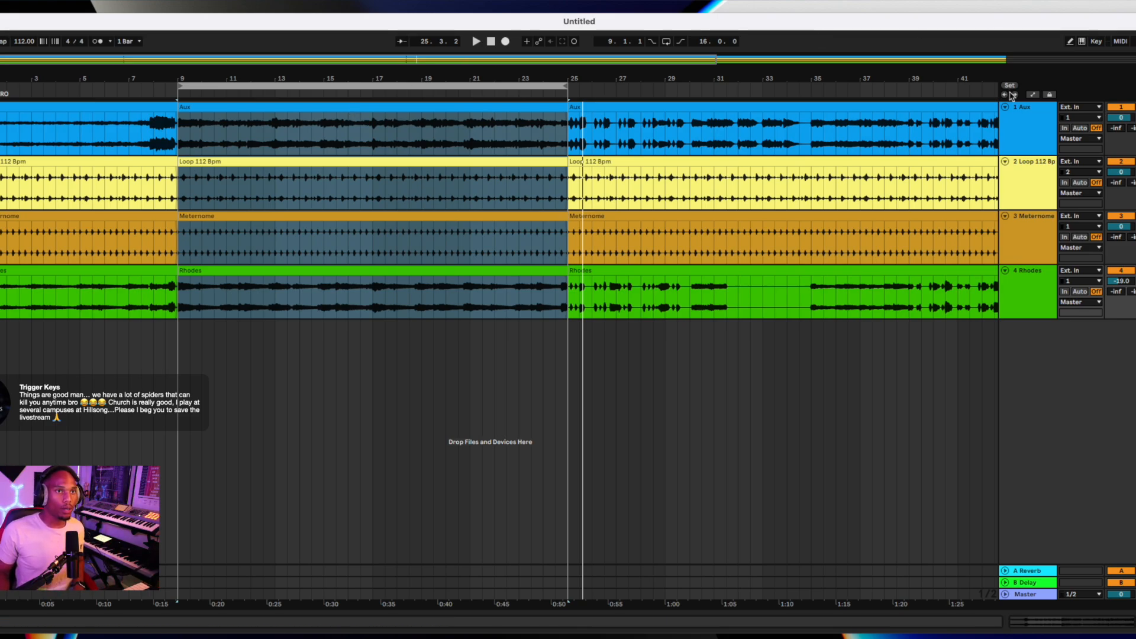
# Add a locator at bar 9 and name it VERSE.
pyautogui.rightClick(186, 99)
pyautogui.click(207, 112)
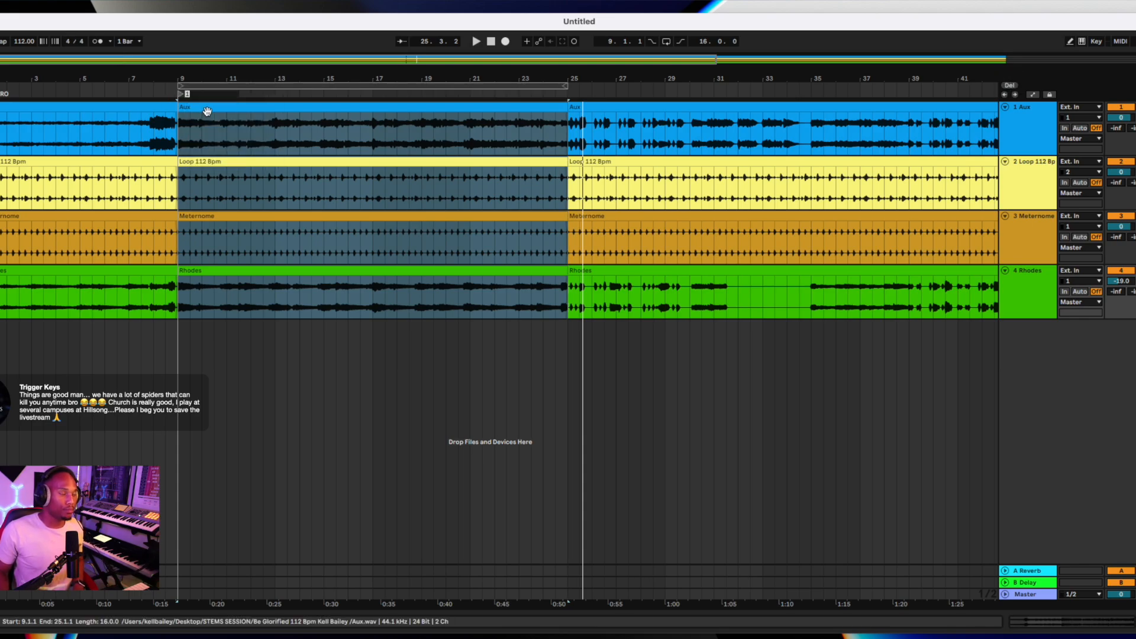
# Move the 16-bar loop to start at bar 25 and play the section.
pyautogui.moveTo(233, 84); pyautogui.dragTo(636, 88)
pyautogui.press('space')
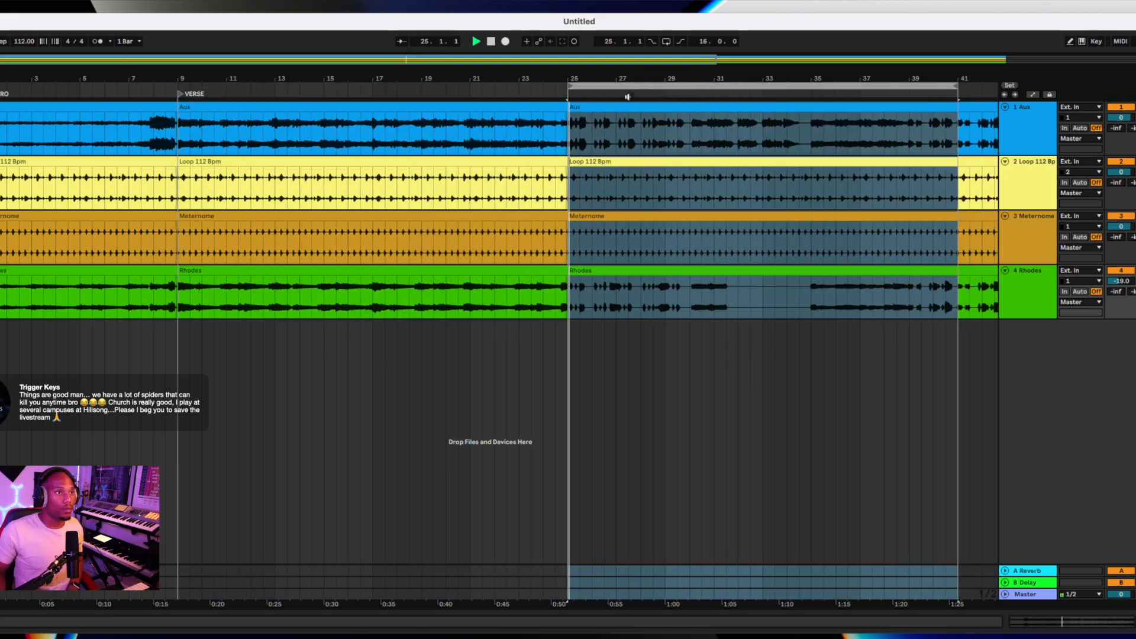
pyautogui.hscroll(5, 603, 190)
pyautogui.scroll(-4, 562, 211)
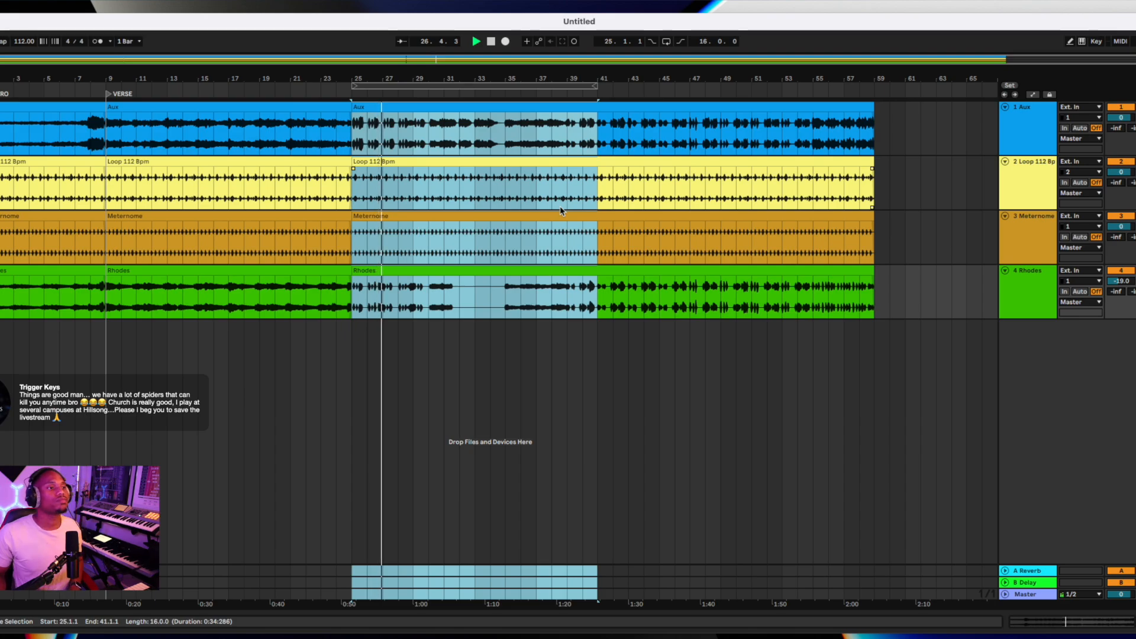
# Raise the Rhodes track's volume during playback.
pyautogui.click(1011, 291)
pyautogui.moveTo(1121, 281); pyautogui.dragTo(1120, 281)
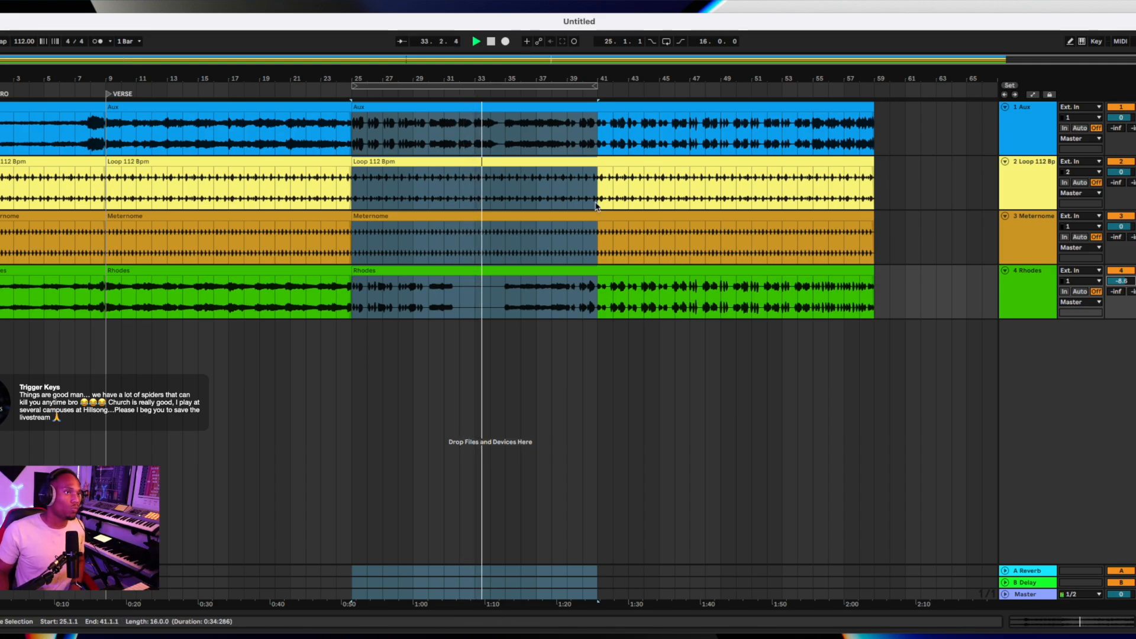
# Shorten the loop to end at bar 35 and split all four stem clips there.
pyautogui.moveTo(595, 86); pyautogui.dragTo(503, 99)
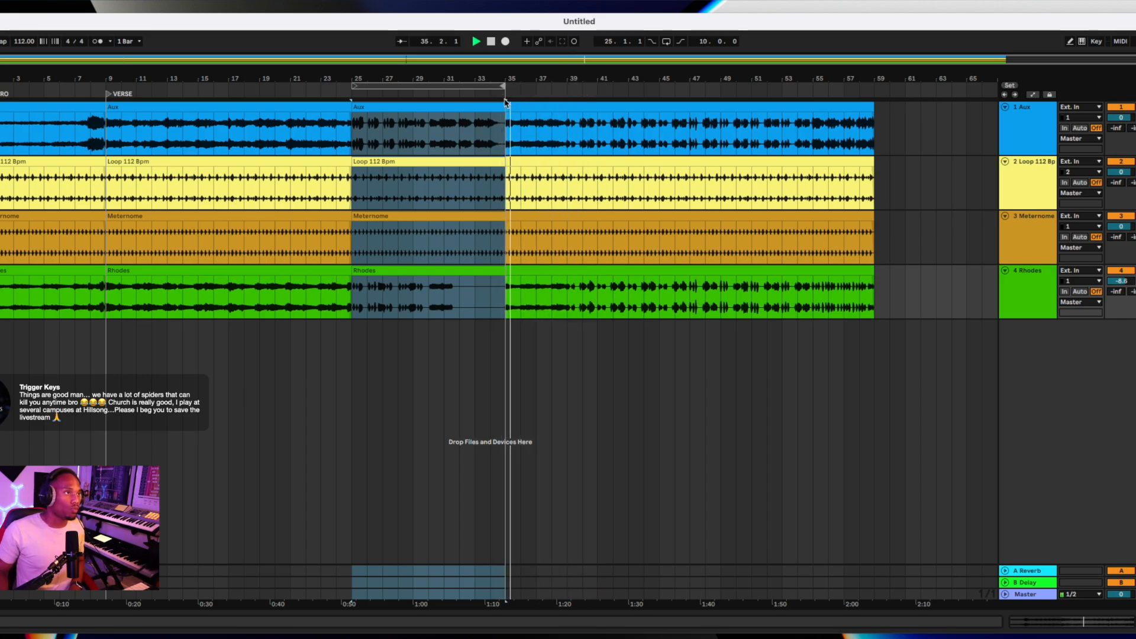
pyautogui.click(459, 86)
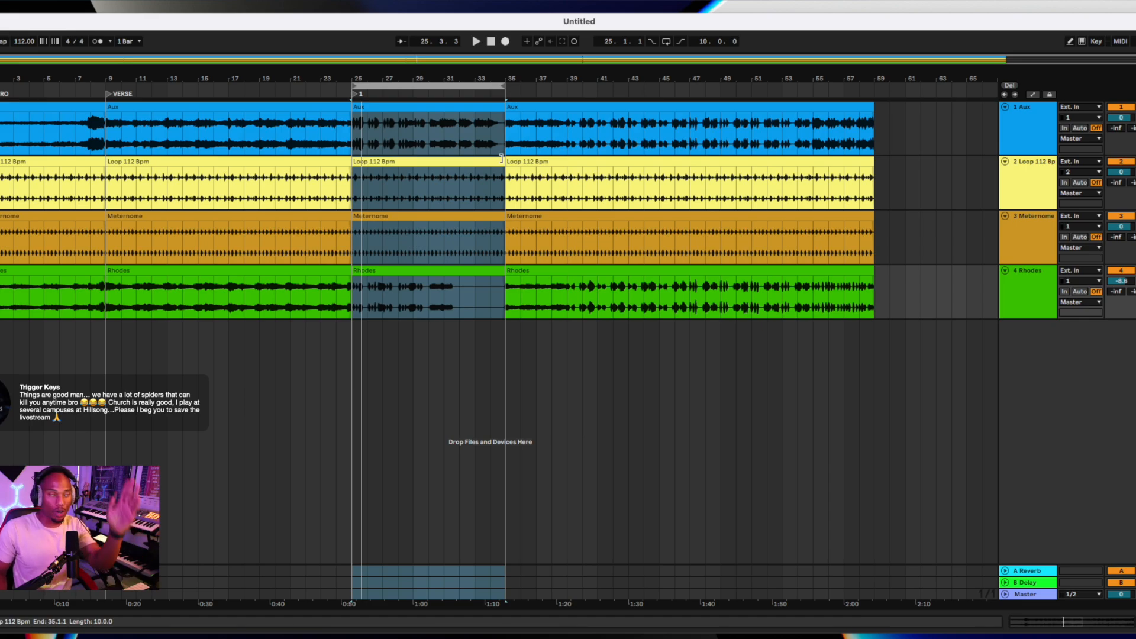
# Add a locator at bar 25 and name it CHORUS.
pyautogui.rightClick(360, 98)
pyautogui.click(384, 114)
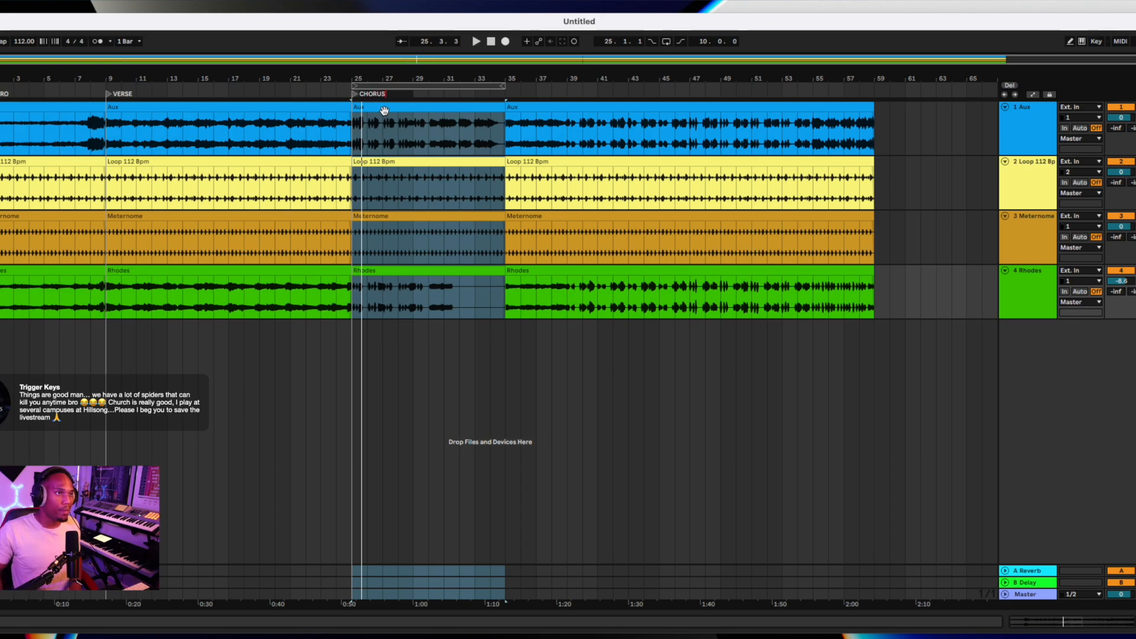
# Move the 10-bar loop so that it starts at bar 35 and ends at bar 45.
pyautogui.click(428, 87)
pyautogui.moveTo(417, 84); pyautogui.dragTo(577, 83)
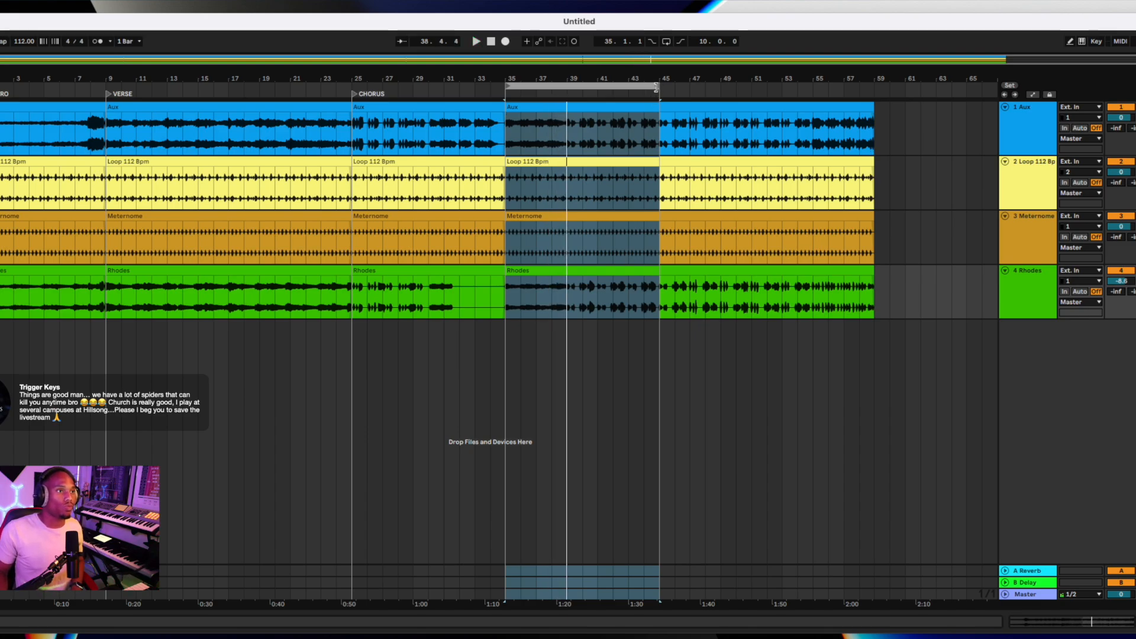
# Shorten the loop to span bars 35 to 39.
pyautogui.press('space')
pyautogui.moveTo(655, 87); pyautogui.dragTo(564, 103)
pyautogui.click(534, 87)
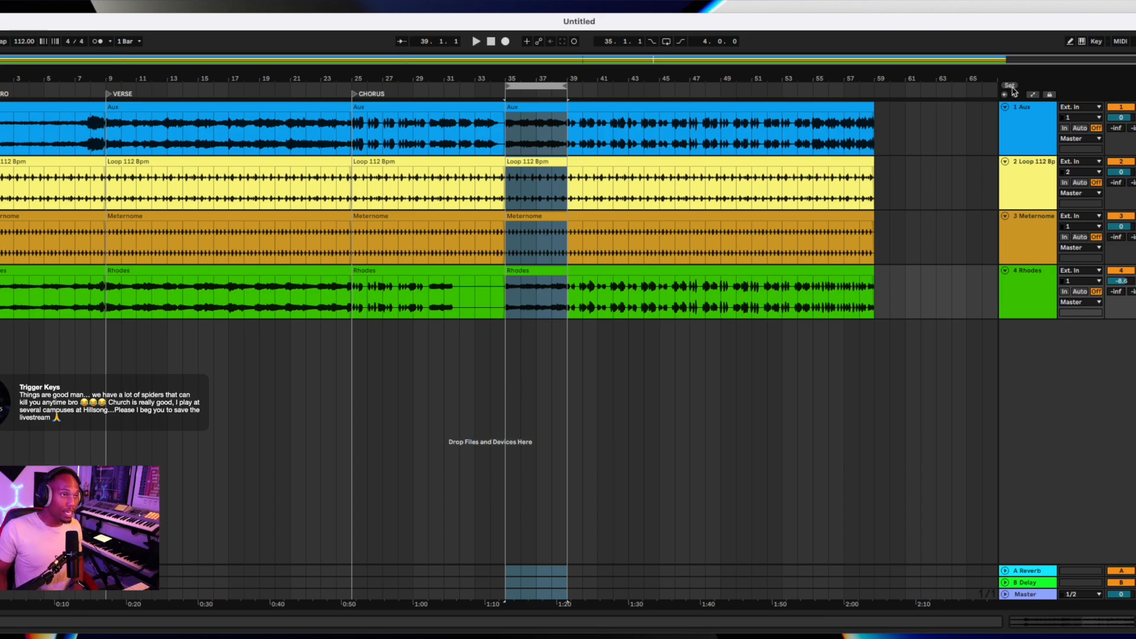
# Split all four stem clips at bar 39 and add a locator named JESUS LOOP at bar 35.
pyautogui.rightClick(515, 96)
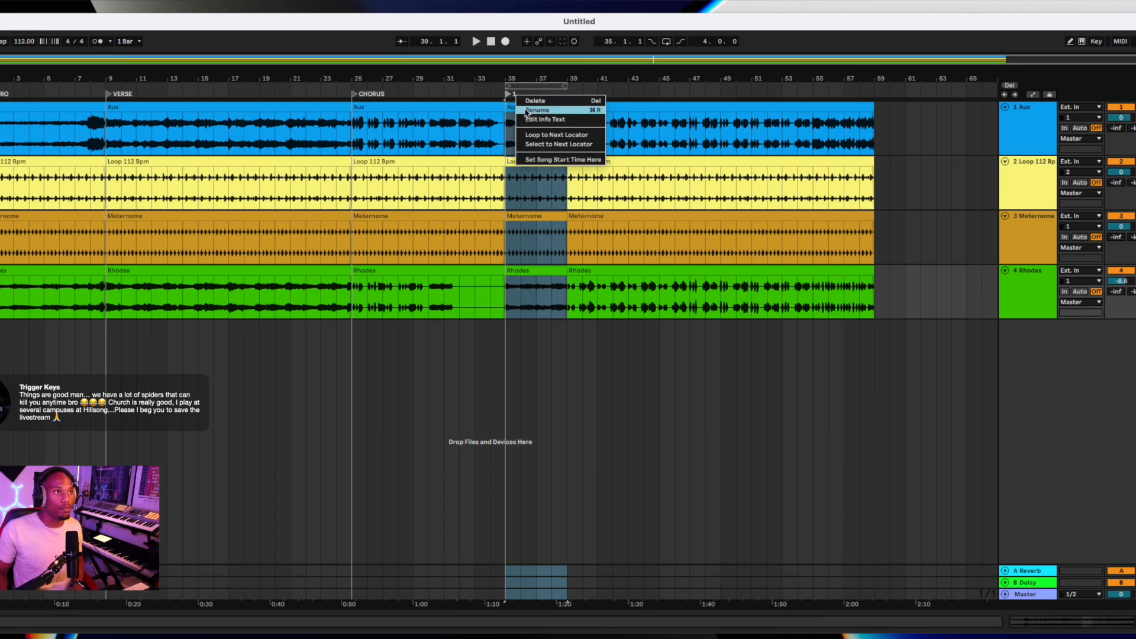
pyautogui.click(526, 111)
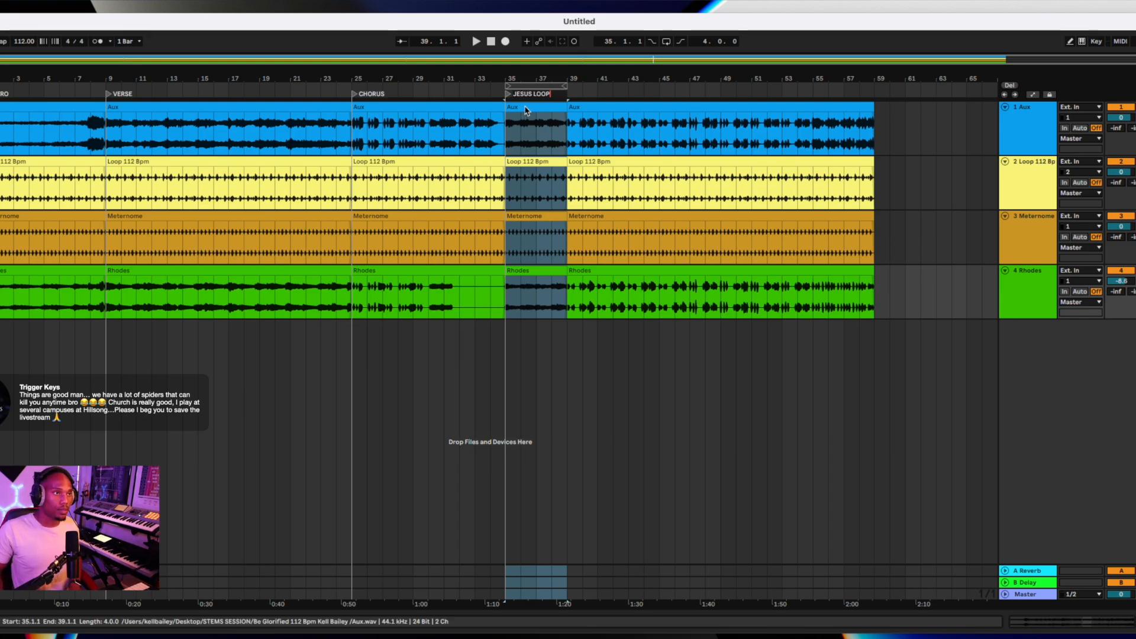
# Move the loop to start at bar 39 and extend it to end at bar 47 while playing the section.
pyautogui.moveTo(547, 86); pyautogui.dragTo(599, 87)
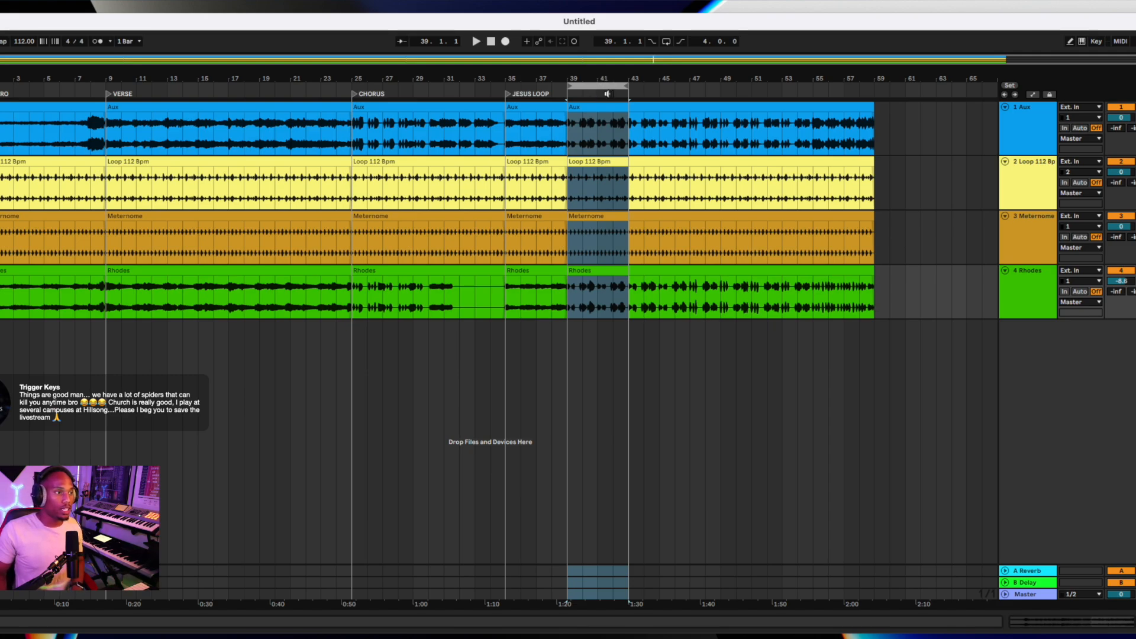
pyautogui.press('space')
pyautogui.moveTo(626, 85); pyautogui.dragTo(722, 85)
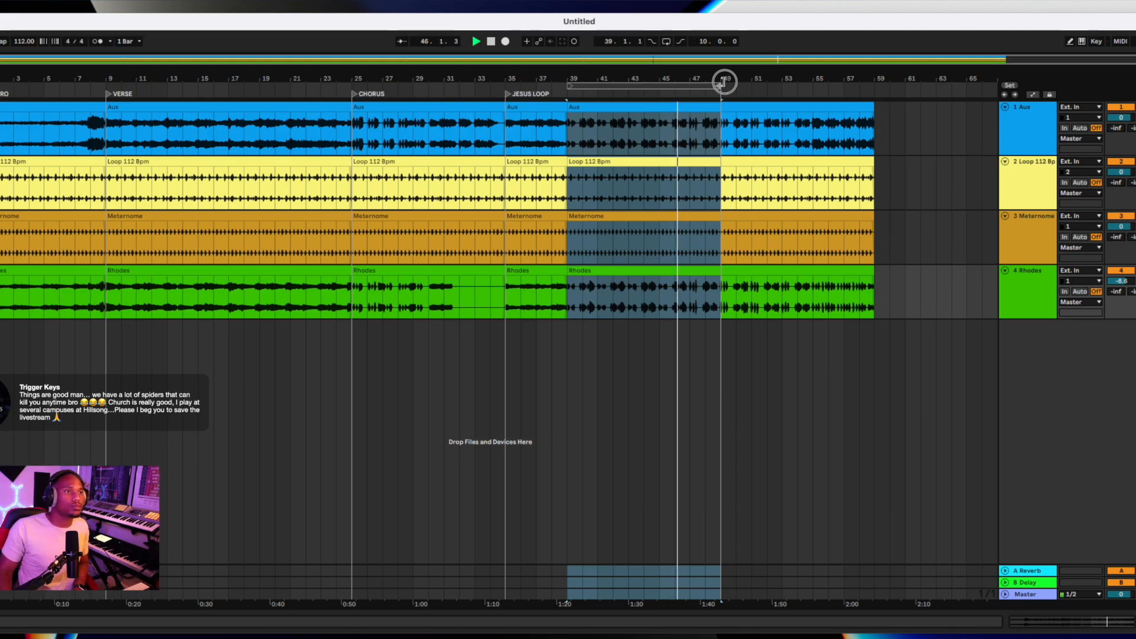
pyautogui.moveTo(717, 81); pyautogui.dragTo(601, 84)
pyautogui.press('space')
pyautogui.press('space')
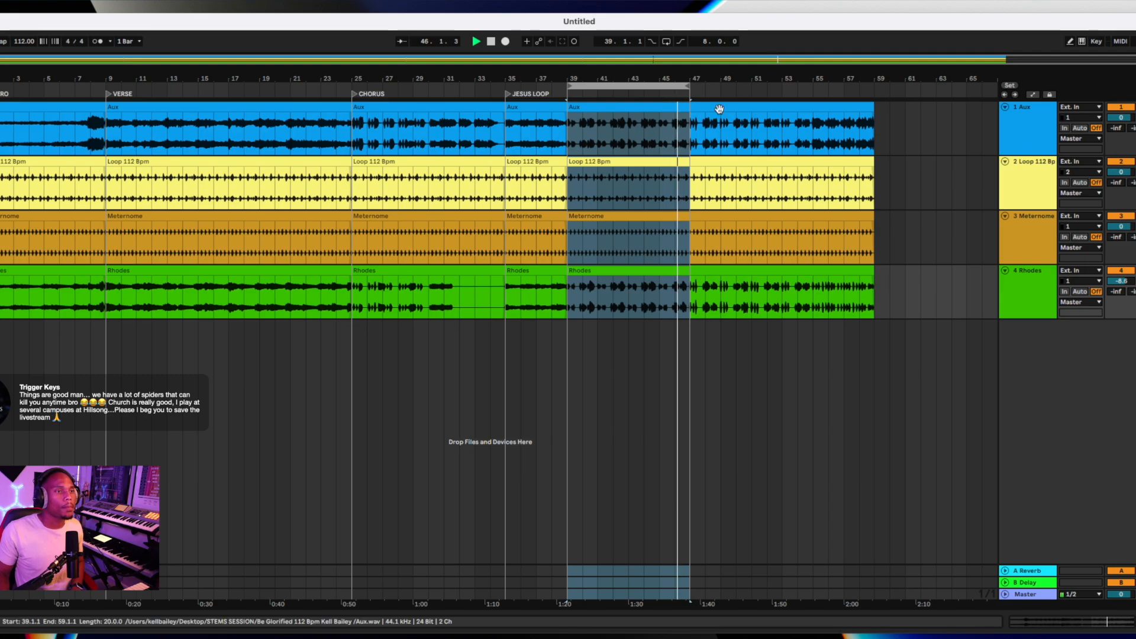
pyautogui.scroll(2, 719, 109)
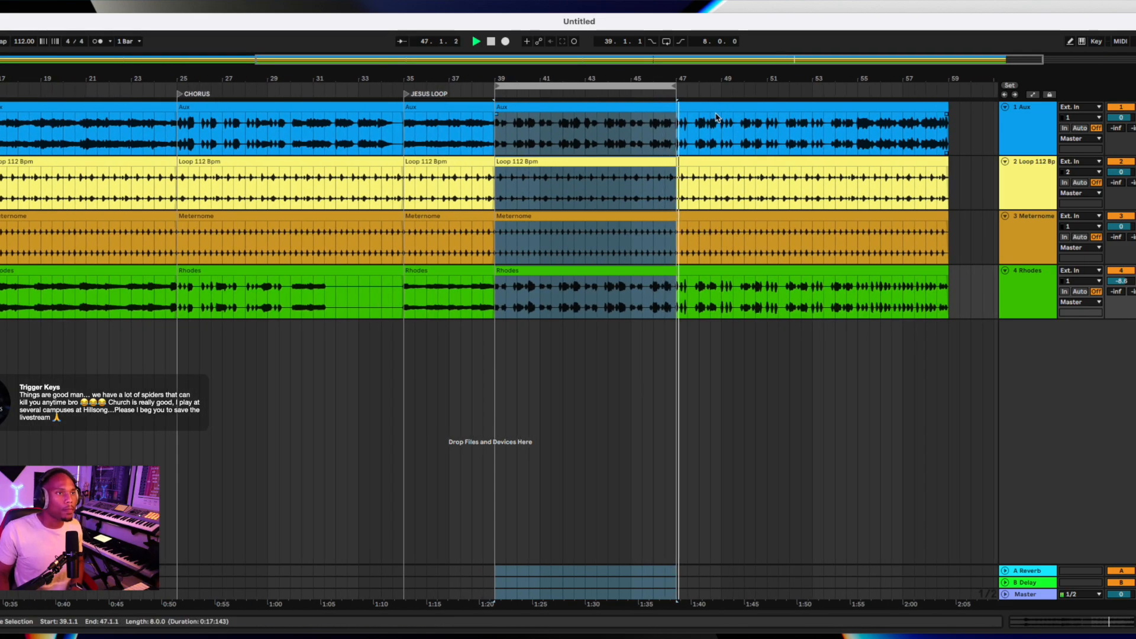
pyautogui.moveTo(590, 85); pyautogui.dragTo(585, 84)
pyautogui.press('space')
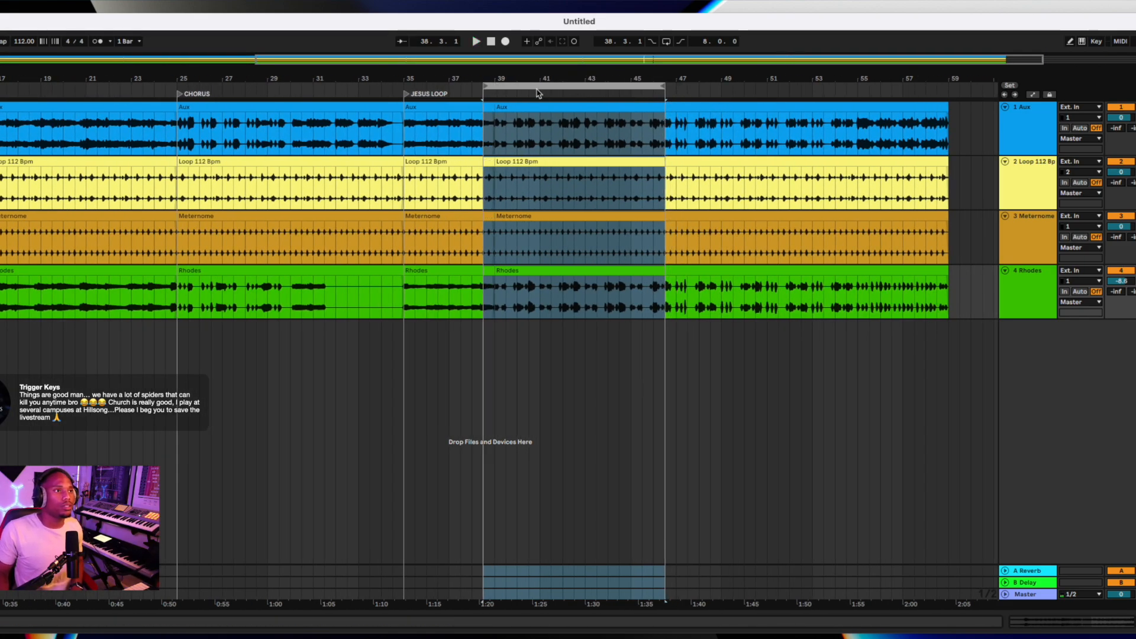
pyautogui.press('super+z')
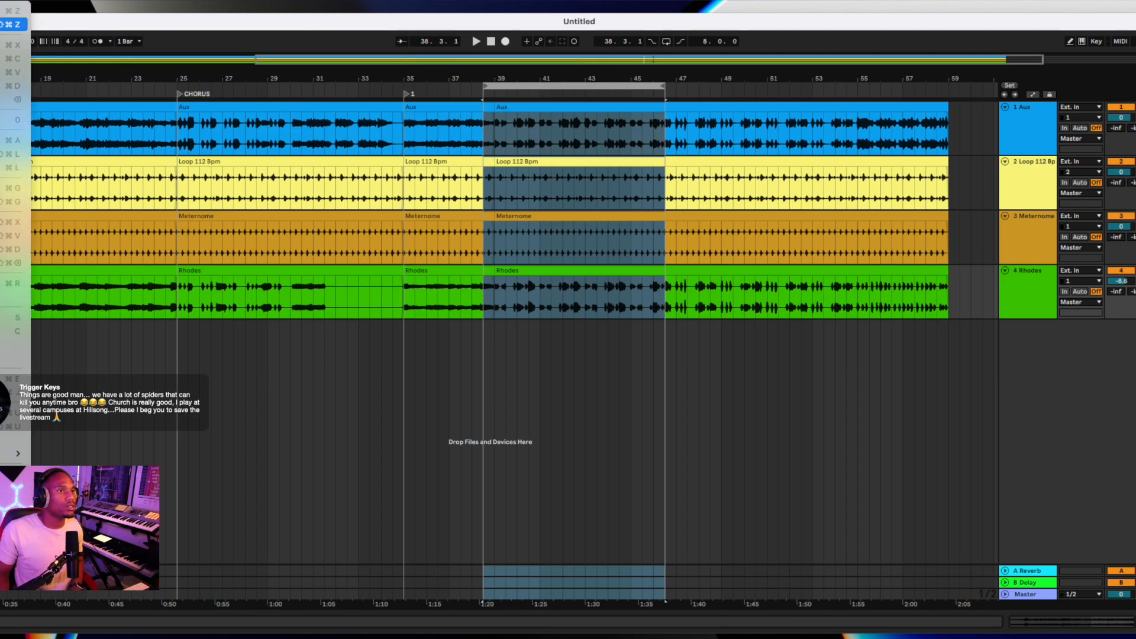
pyautogui.press('super+shift+z')
pyautogui.moveTo(504, 88); pyautogui.dragTo(523, 88)
pyautogui.click(524, 87)
# Play back the passage leading up to bar 47 to check where the section ends.
pyautogui.press('space')
pyautogui.click(653, 96)
pyautogui.press('space')
# Split all four stem clips at bar 47 and add a locator named BAND BREAK FUNK at bar 39.
pyautogui.click(590, 87)
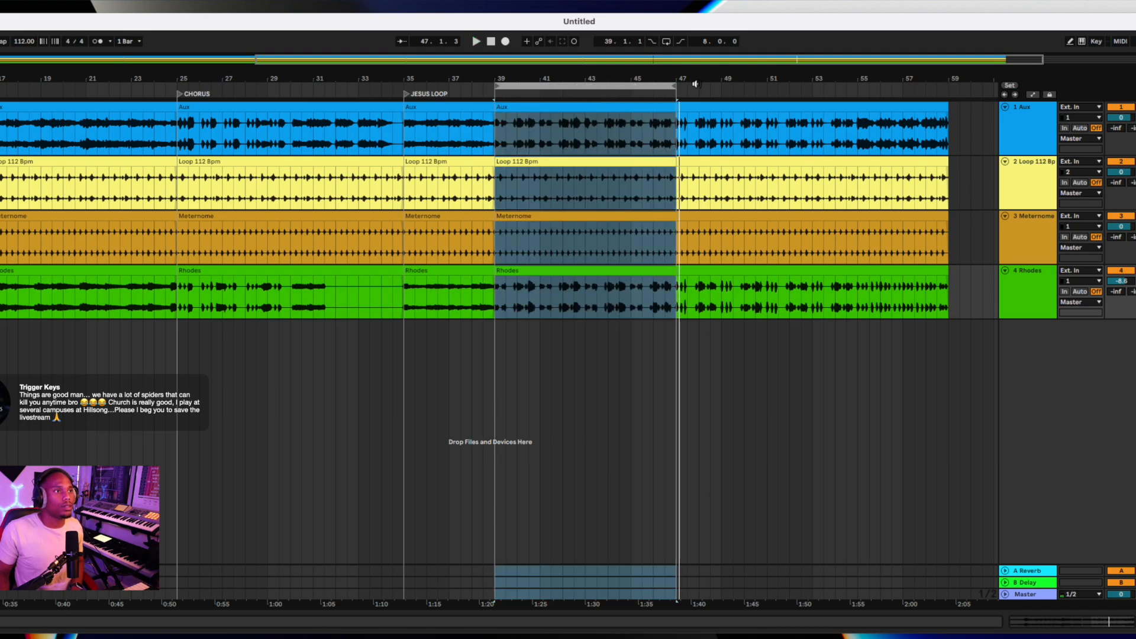
pyautogui.click(1011, 85)
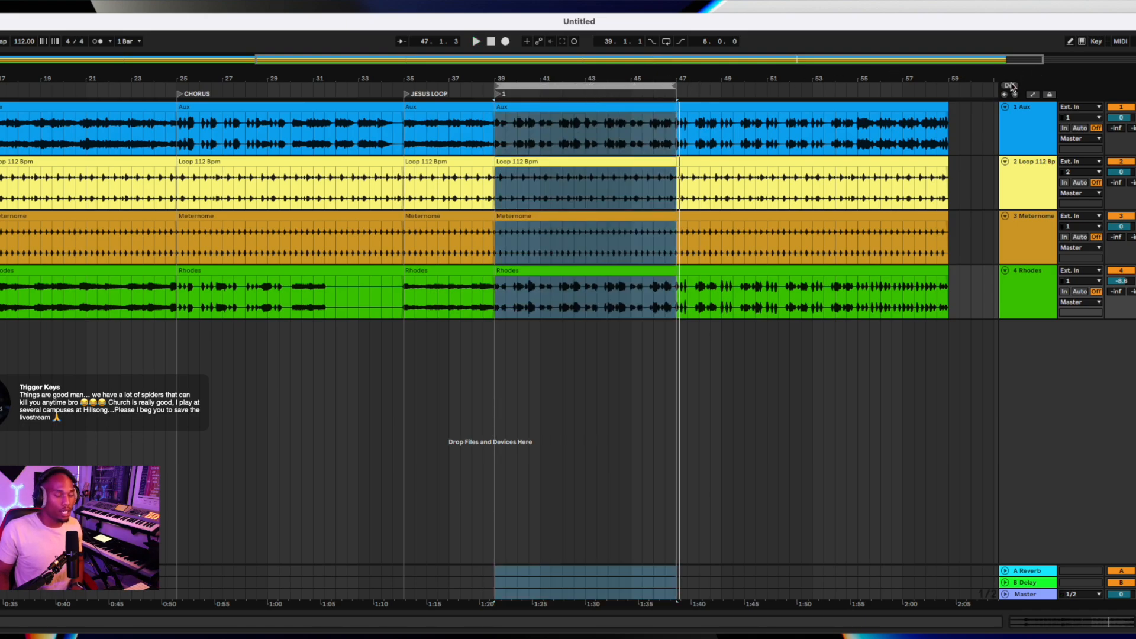
pyautogui.press('super+e')
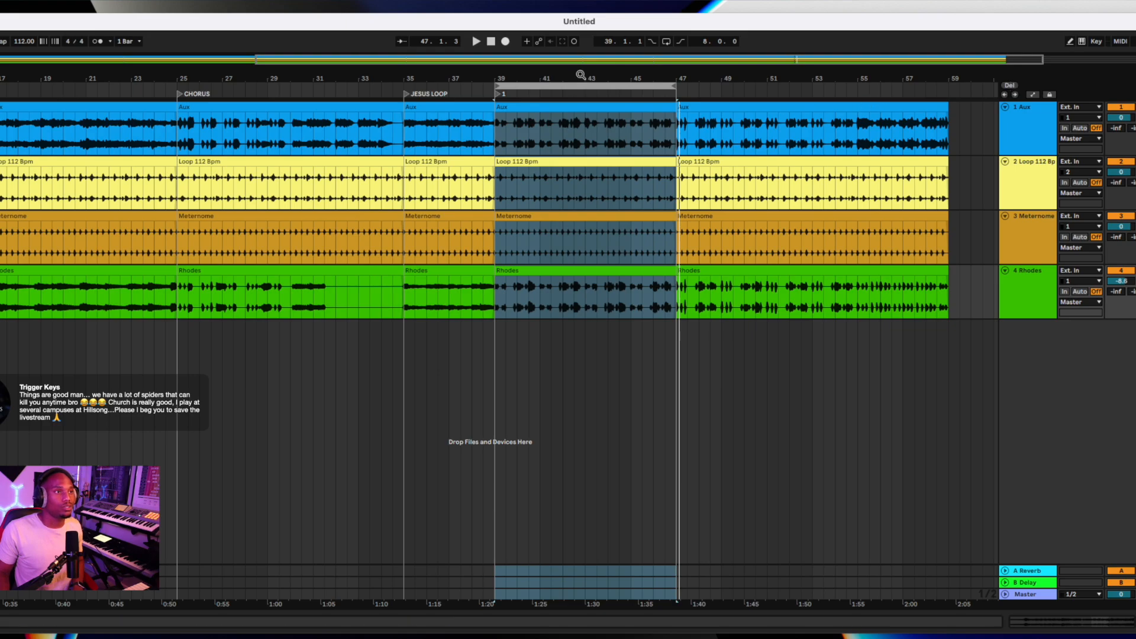
pyautogui.rightClick(502, 94)
pyautogui.click(518, 112)
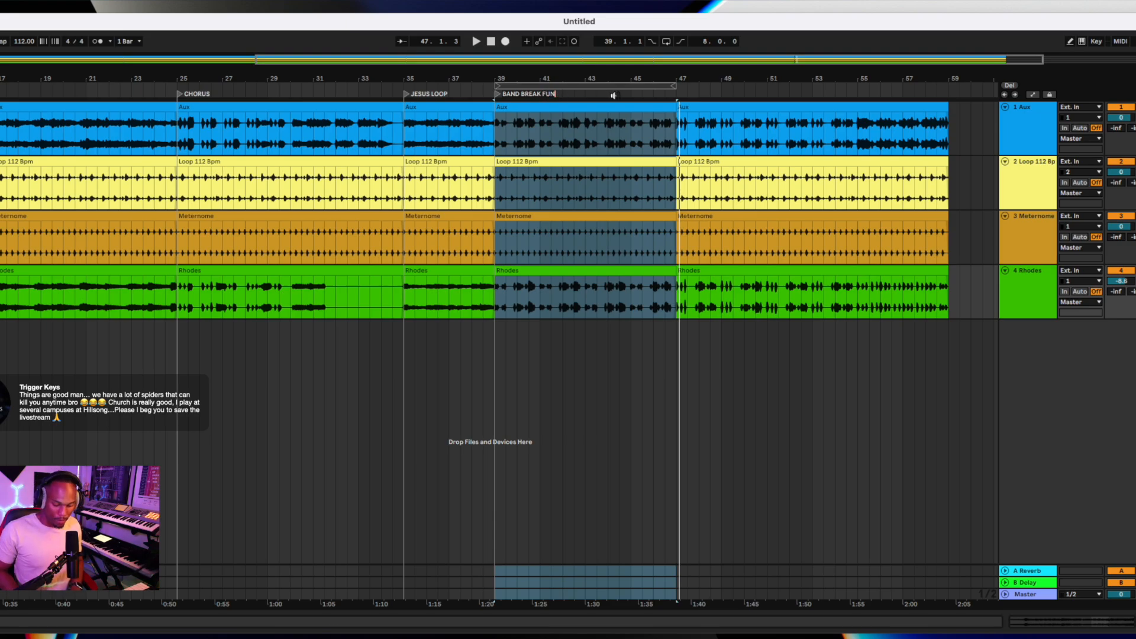
# Move the 8-bar loop to span bars 47 to 55 and play that section back.
pyautogui.click(586, 86)
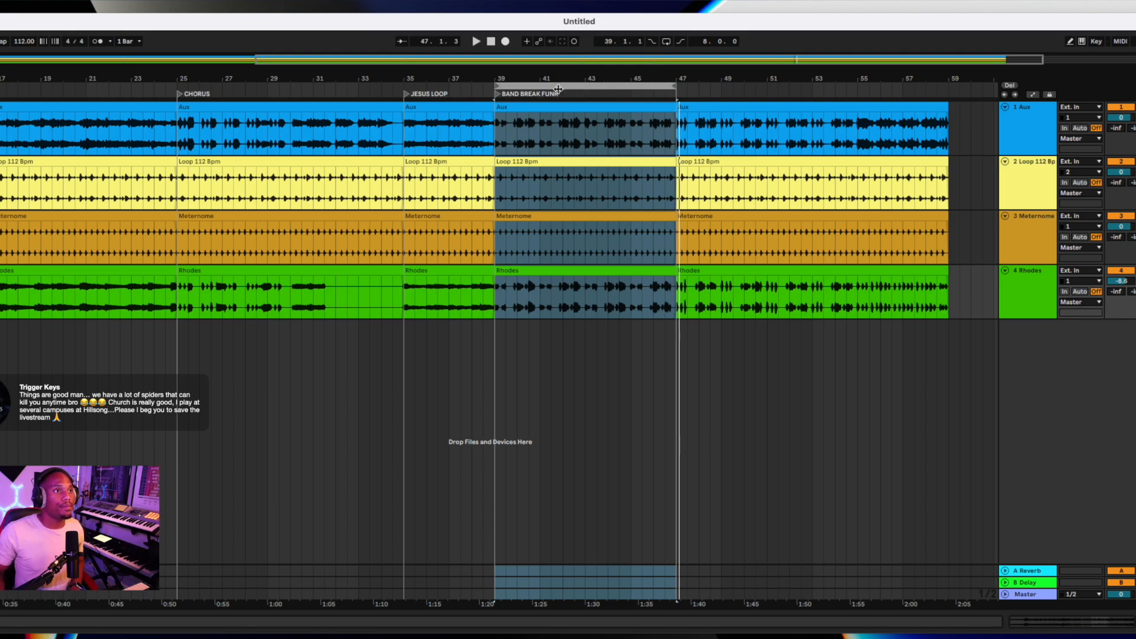
pyautogui.moveTo(555, 86); pyautogui.dragTo(735, 92)
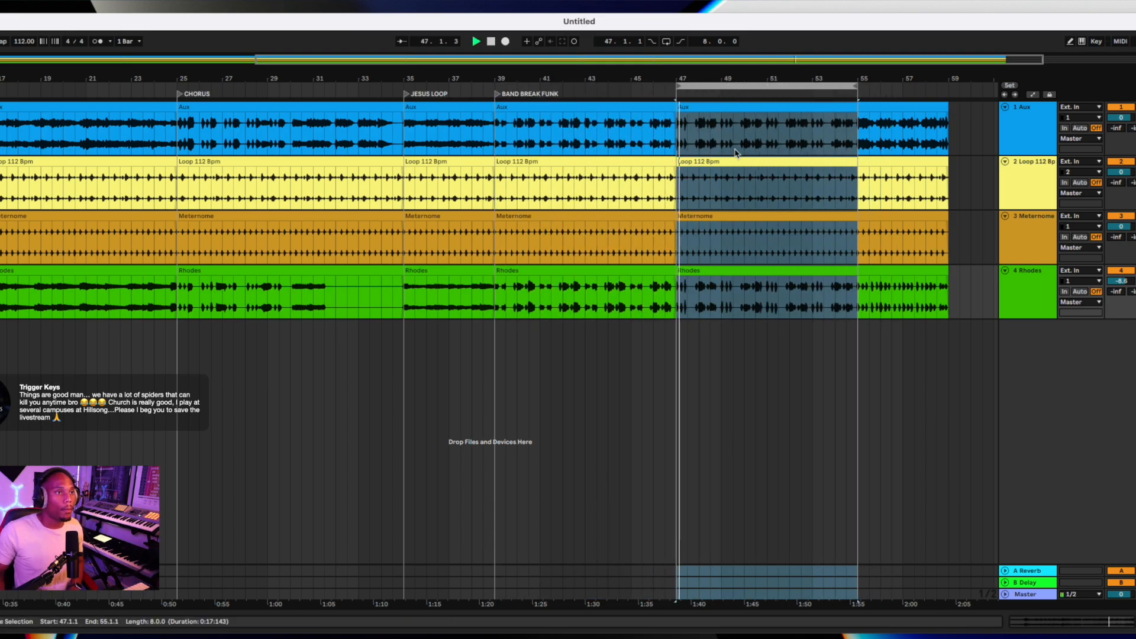
pyautogui.press('space')
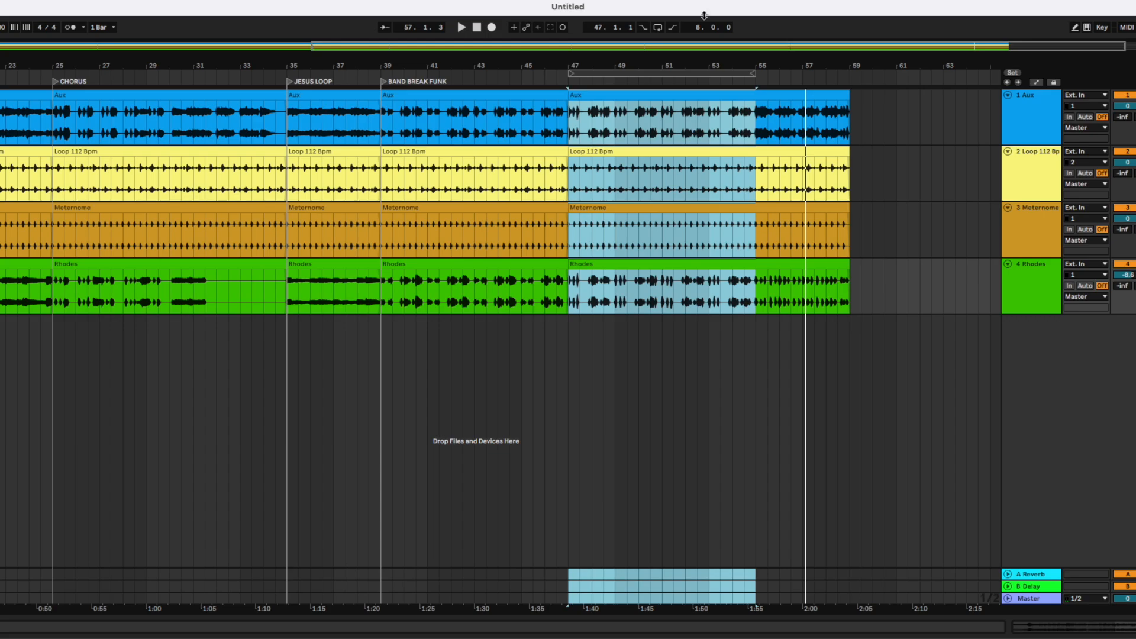
pyautogui.click(636, 74)
pyautogui.press('space')
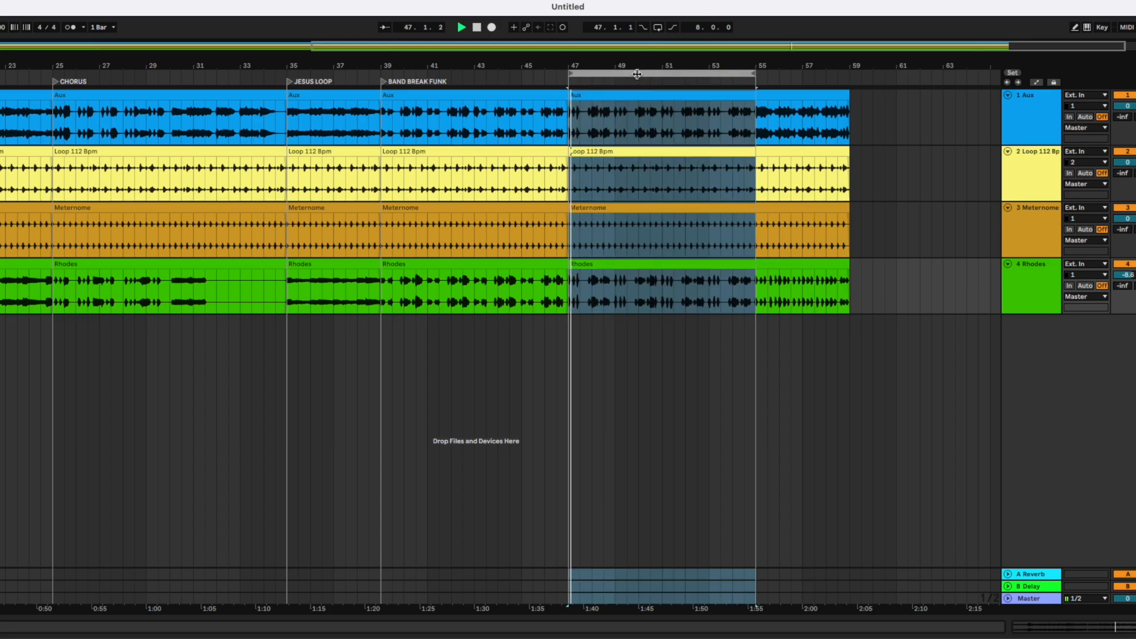
# Split all four stem clips at bar 55 and add a locator named 1 1 1 BREAK at bar 47.
pyautogui.press('super+e')
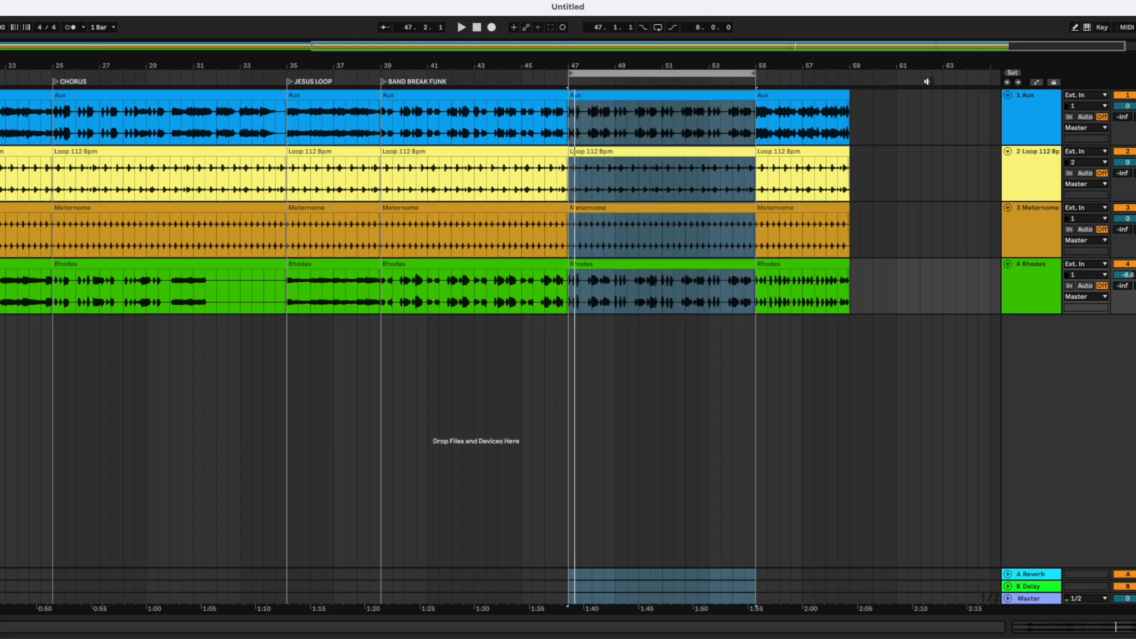
pyautogui.click(1013, 74)
pyautogui.rightClick(578, 83)
pyautogui.click(594, 100)
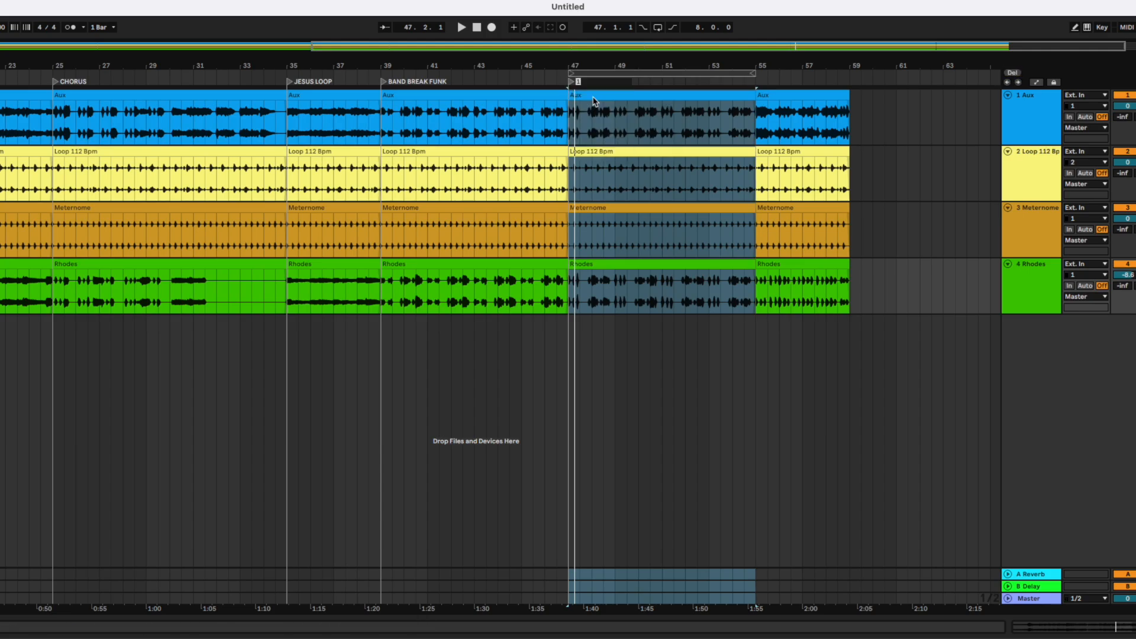
pyautogui.write('111BREAK')
pyautogui.press('Return')
# Set the loop to span bars 55 to 59 and add a locator named WESTCOAST FUNK at bar 55.
pyautogui.moveTo(598, 73); pyautogui.dragTo(815, 69)
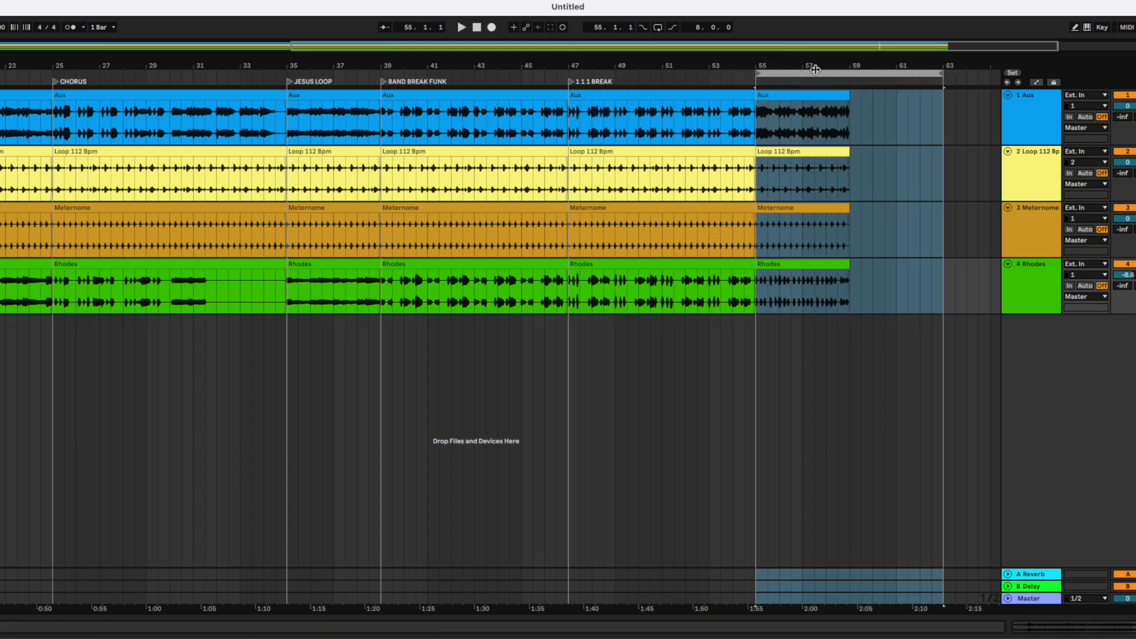
pyautogui.moveTo(944, 78); pyautogui.dragTo(846, 93)
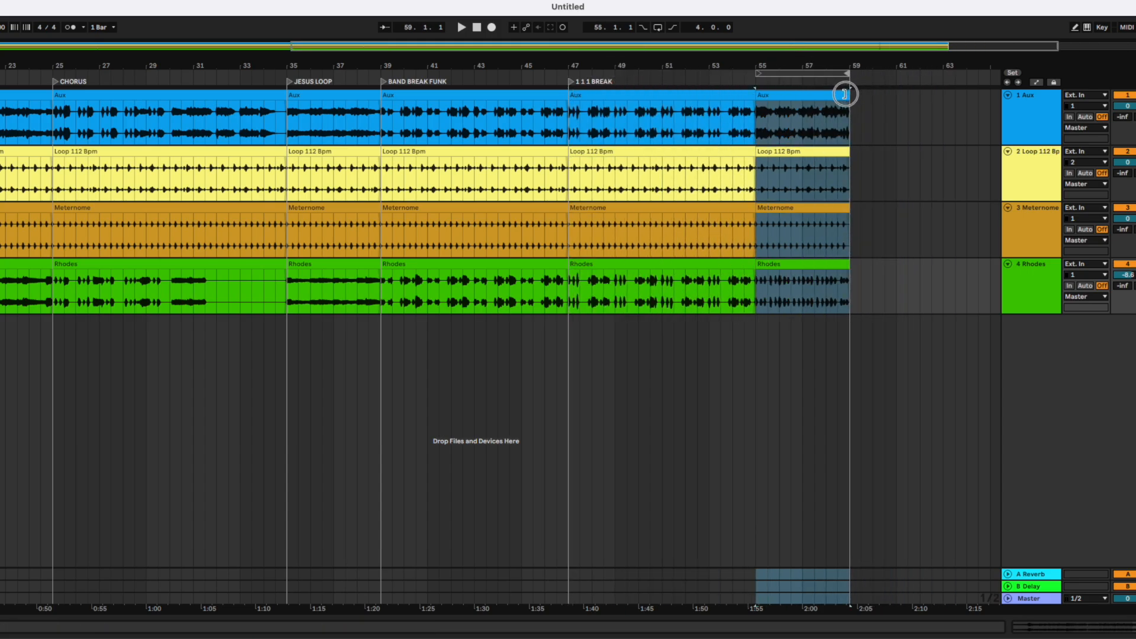
pyautogui.click(1012, 75)
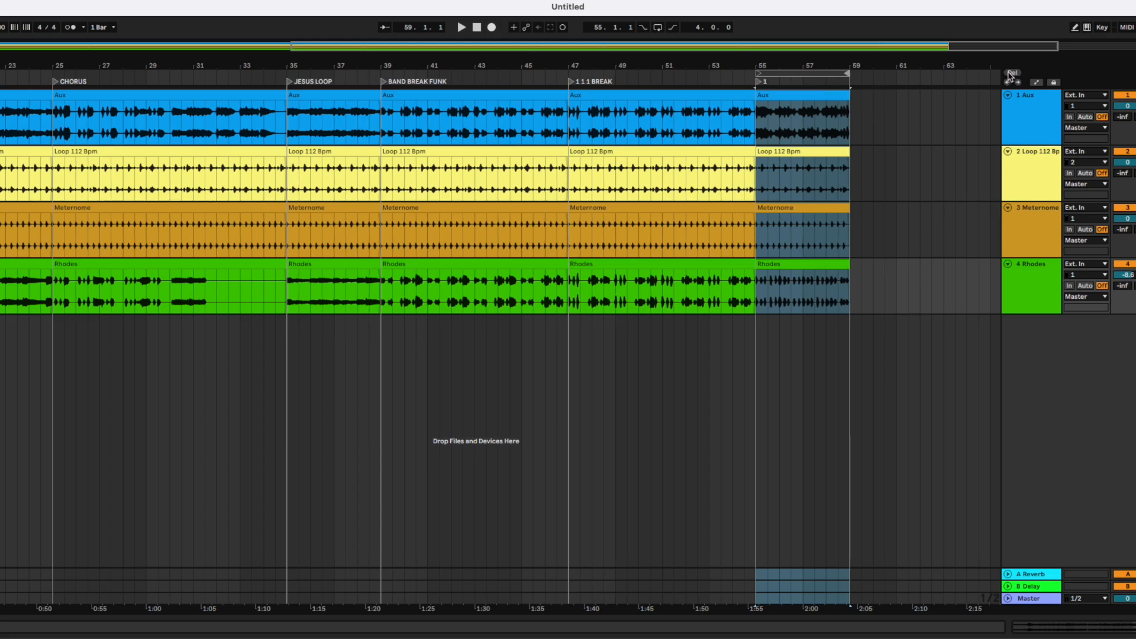
pyautogui.rightClick(766, 86)
pyautogui.click(778, 94)
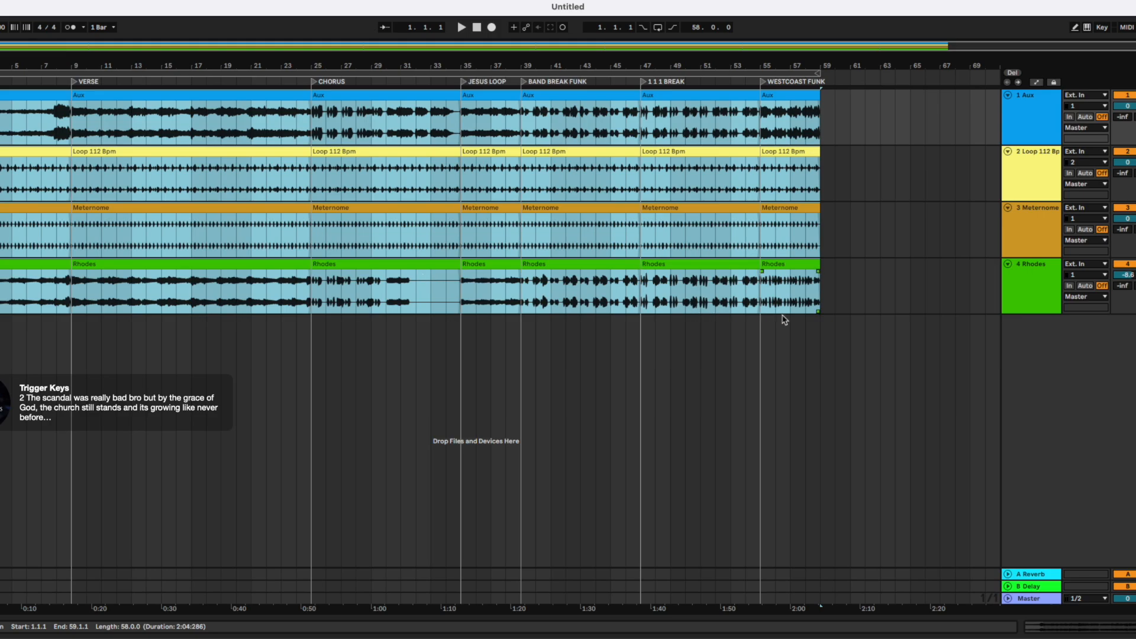
# Select all the sectioned stem clips in the arrangement and copy them into the Session View clip slots.
pyautogui.click(851, 299)
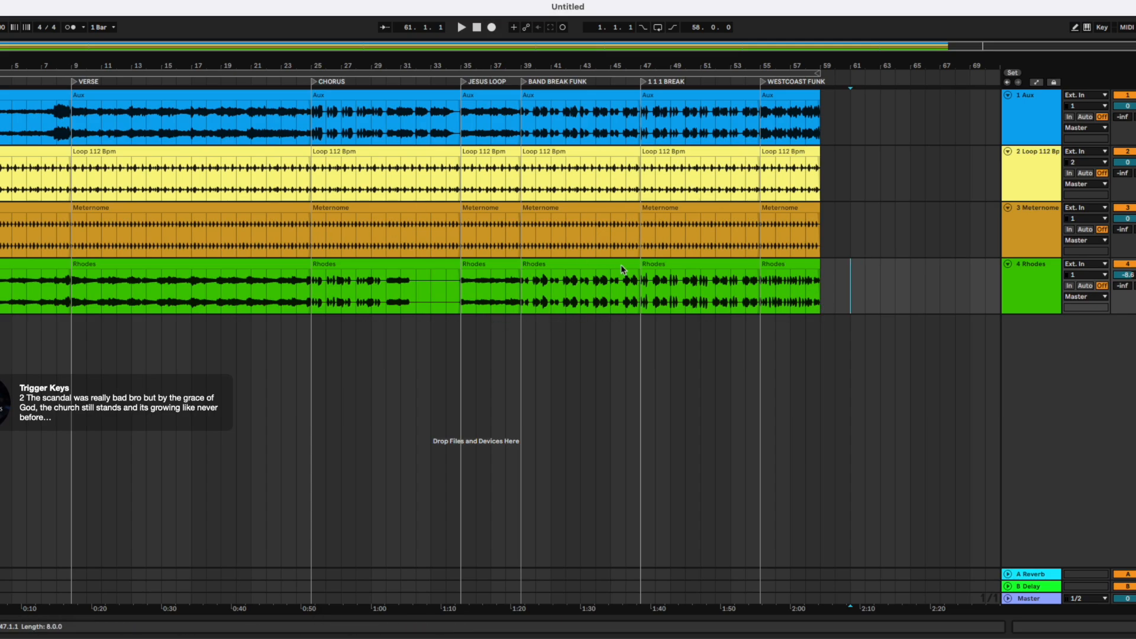
pyautogui.click(624, 437)
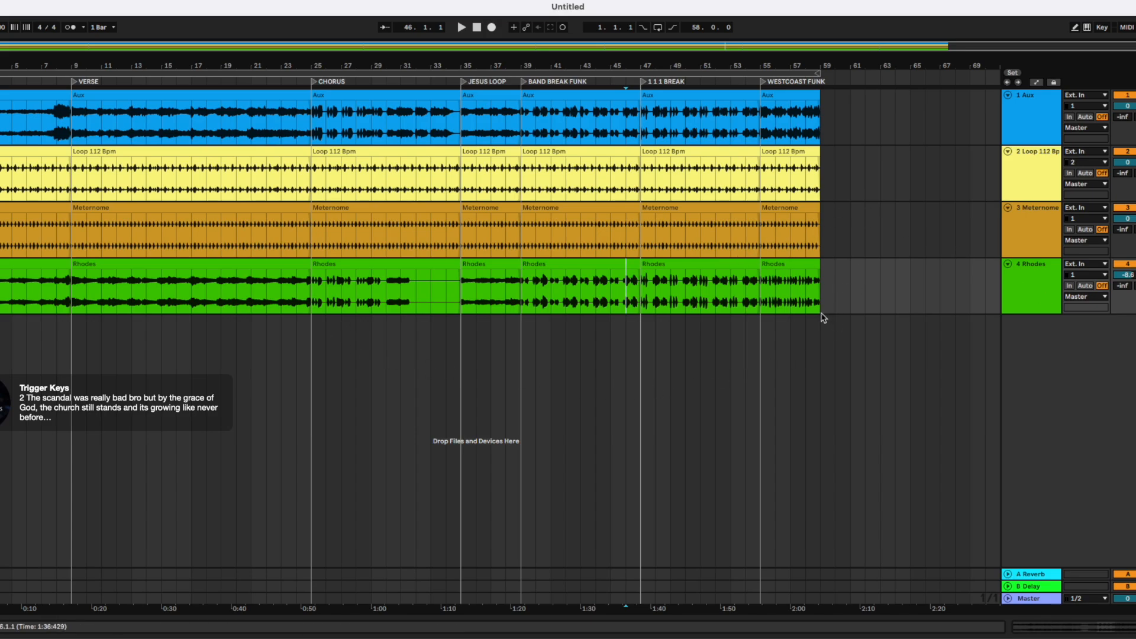
pyautogui.press('super+a')
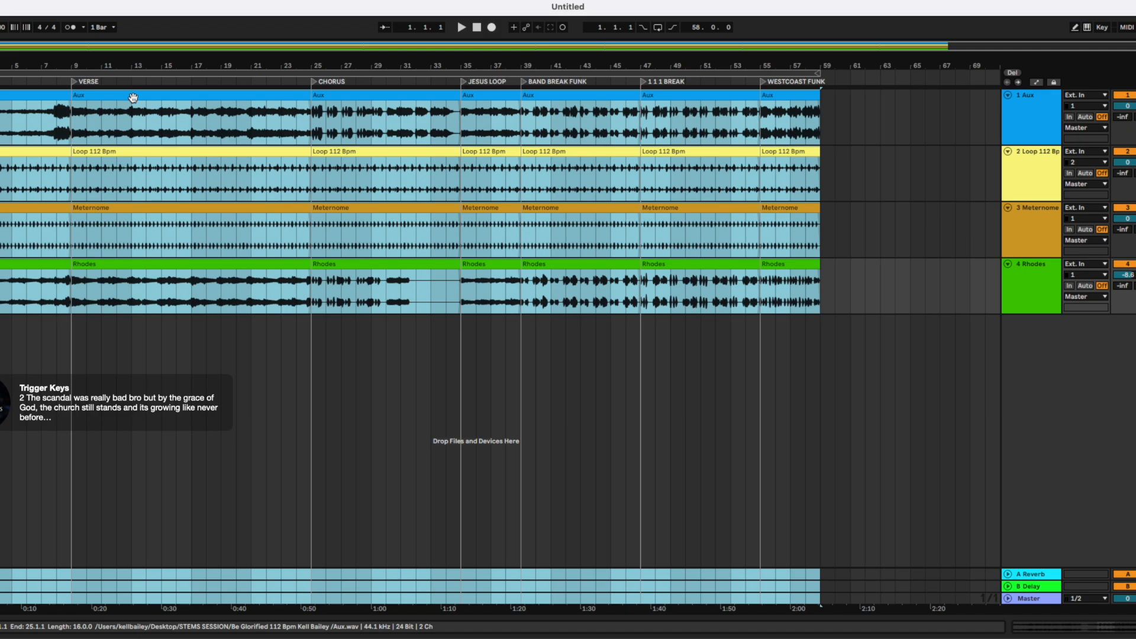
pyautogui.moveTo(133, 98); pyautogui.dragTo(243, 62)
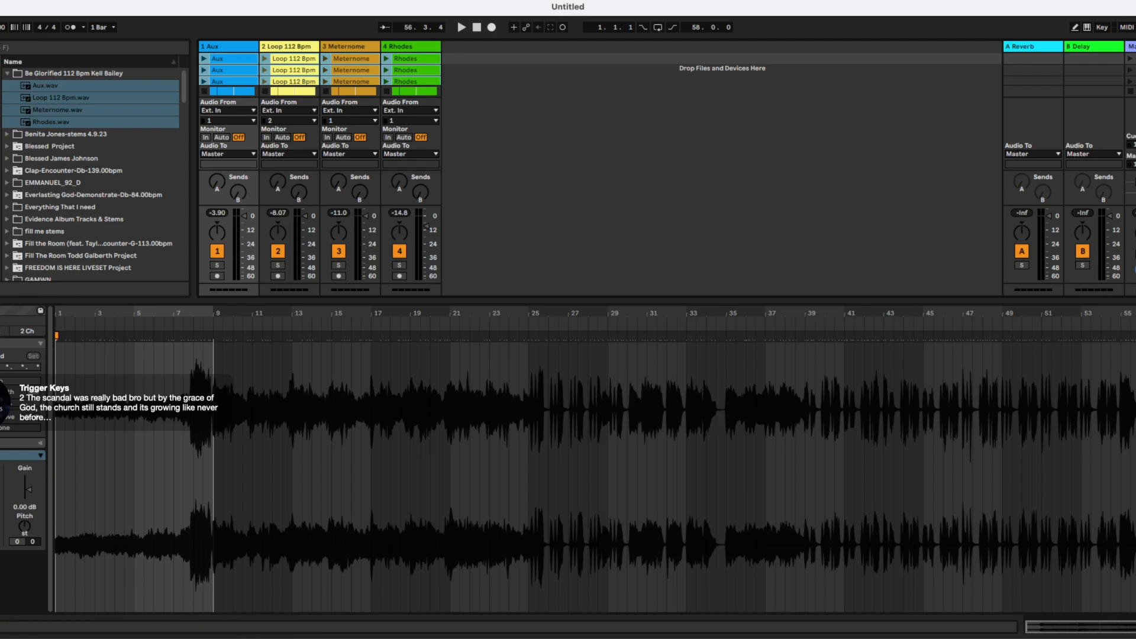
# Hide the clip detail view and move the Loop 112 Bpm track ahead of the Aux track.
pyautogui.press('alt+super+l')
pyautogui.click(707, 290)
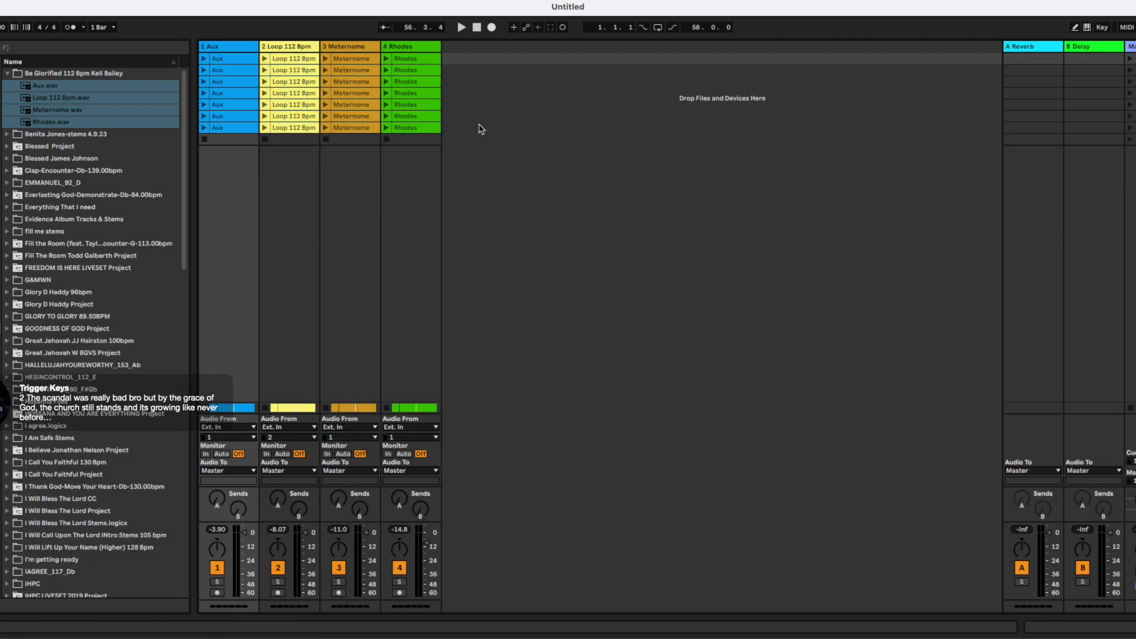
pyautogui.moveTo(291, 51); pyautogui.dragTo(214, 46)
# Review the reordered tracks and the full set of sectioned clips in Arrangement View, and return to Session View.
pyautogui.press('Tab')
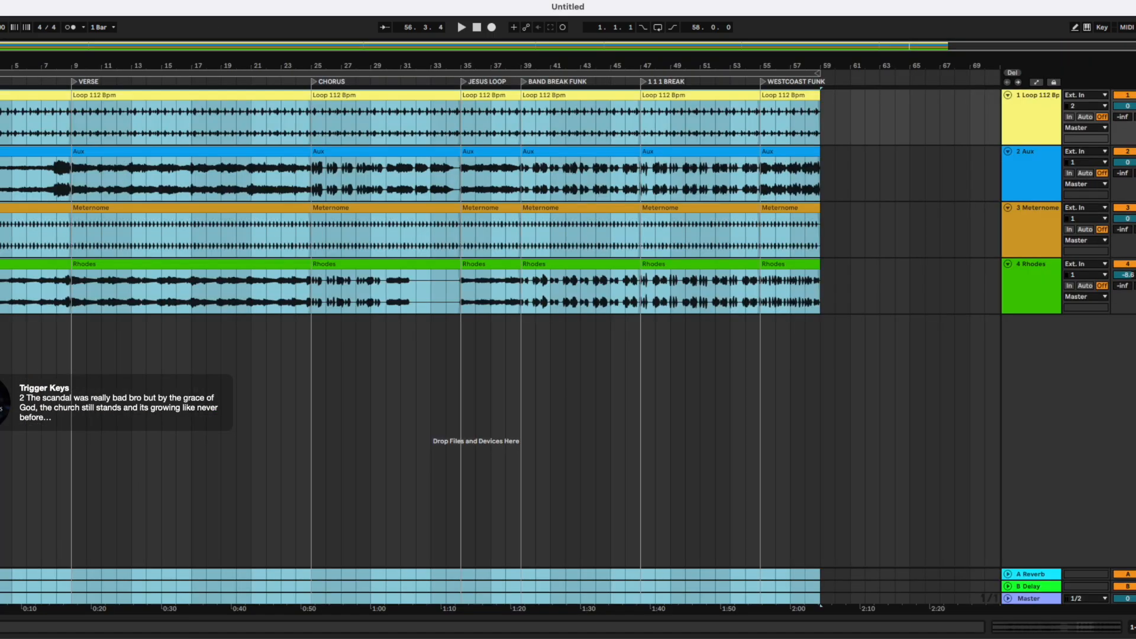
pyautogui.scroll(1, 433, 148)
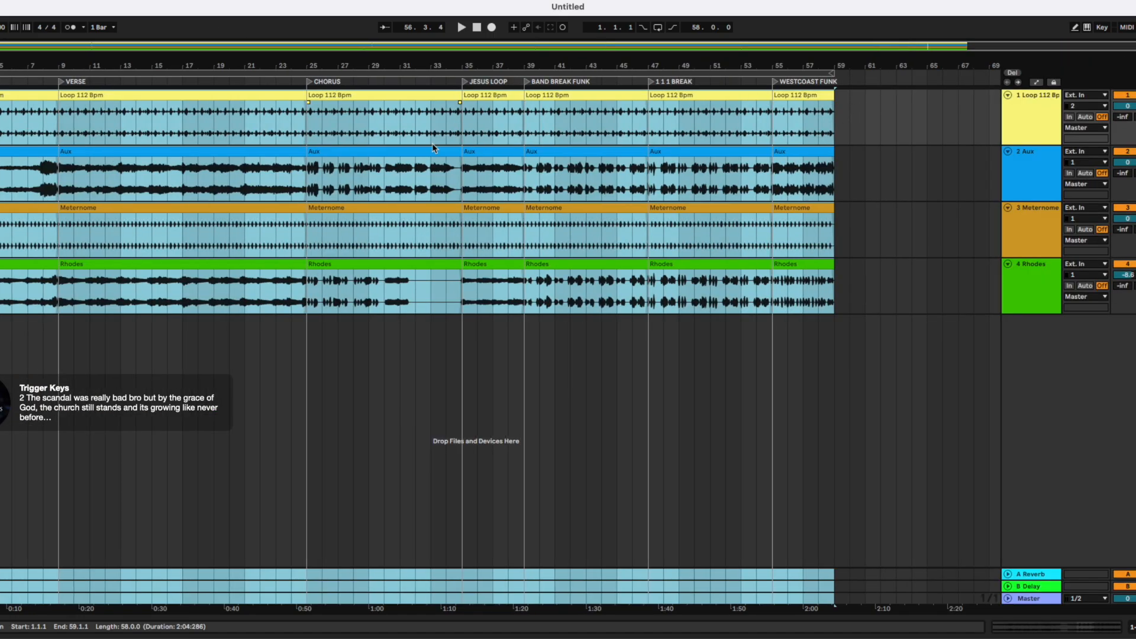
pyautogui.click(739, 187)
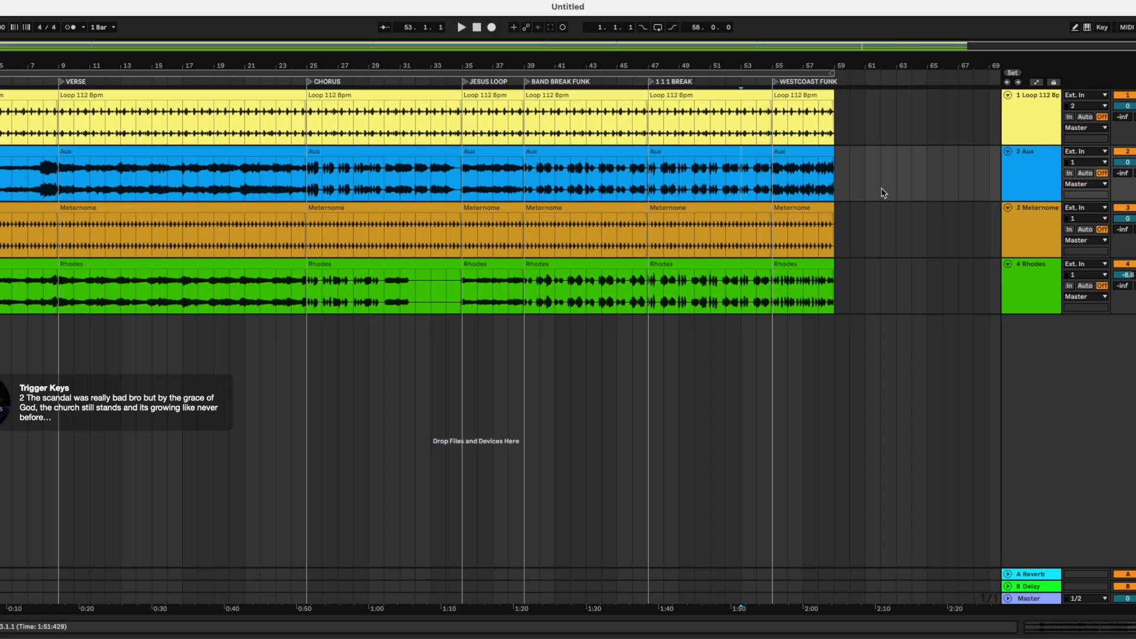
pyautogui.press('super+a')
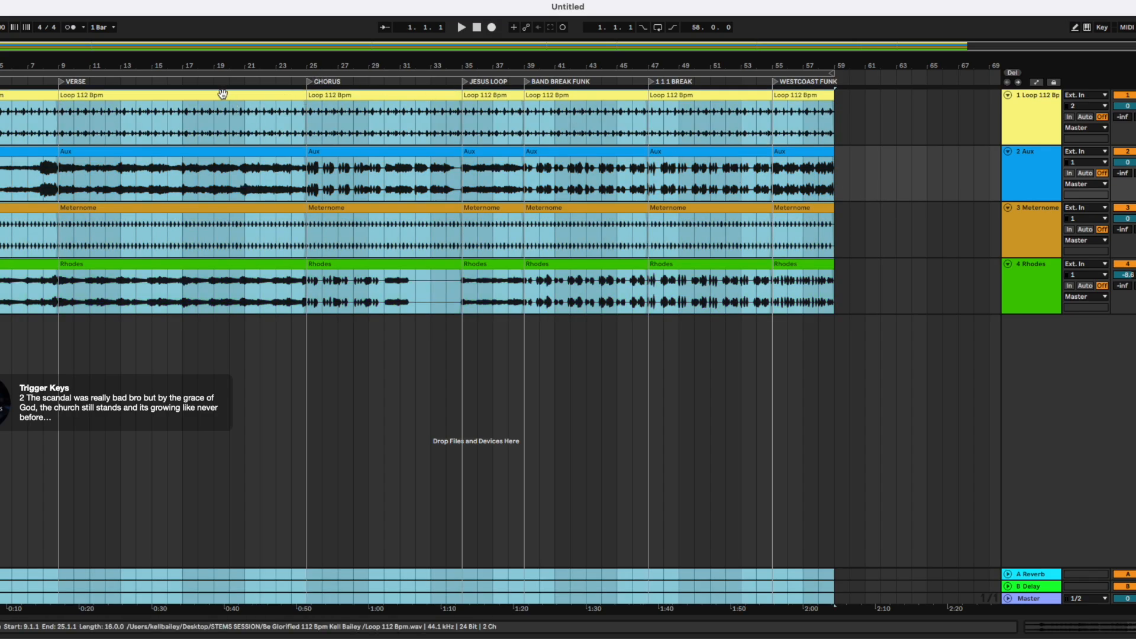
pyautogui.press('Tab')
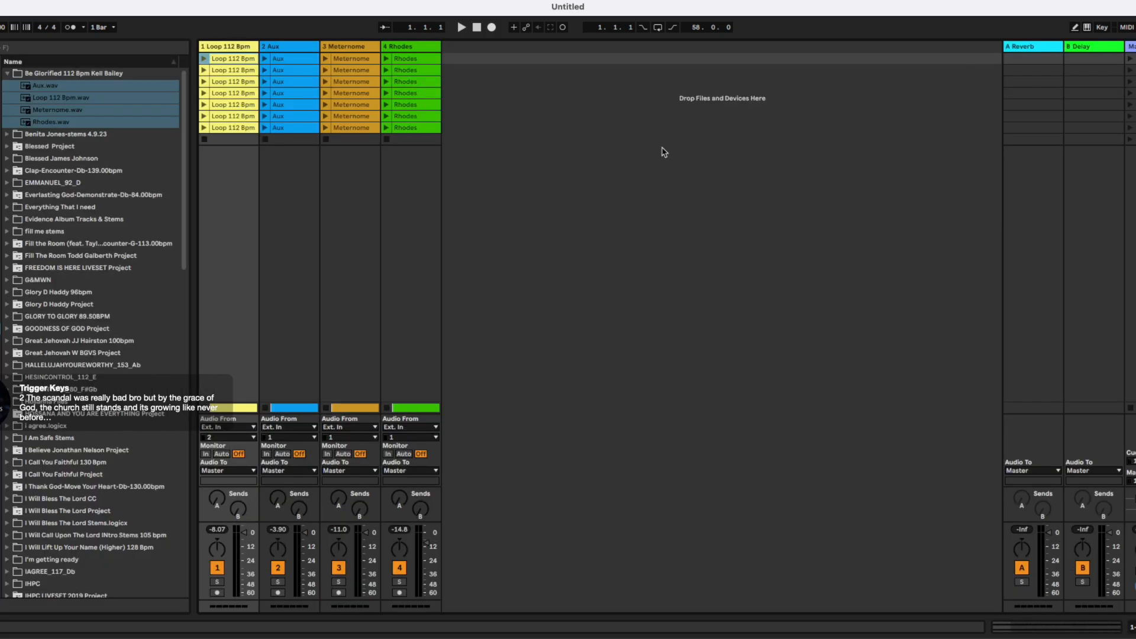
# Launch the first scene and hide the return tracks.
pyautogui.click(1129, 60)
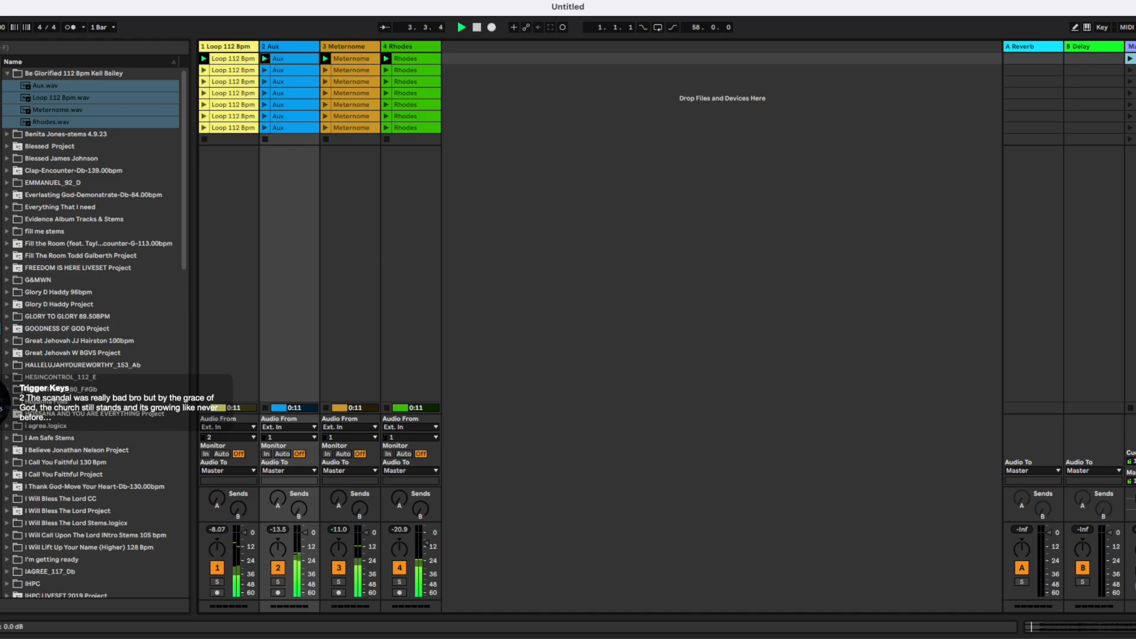
pyautogui.press('alt+super+r')
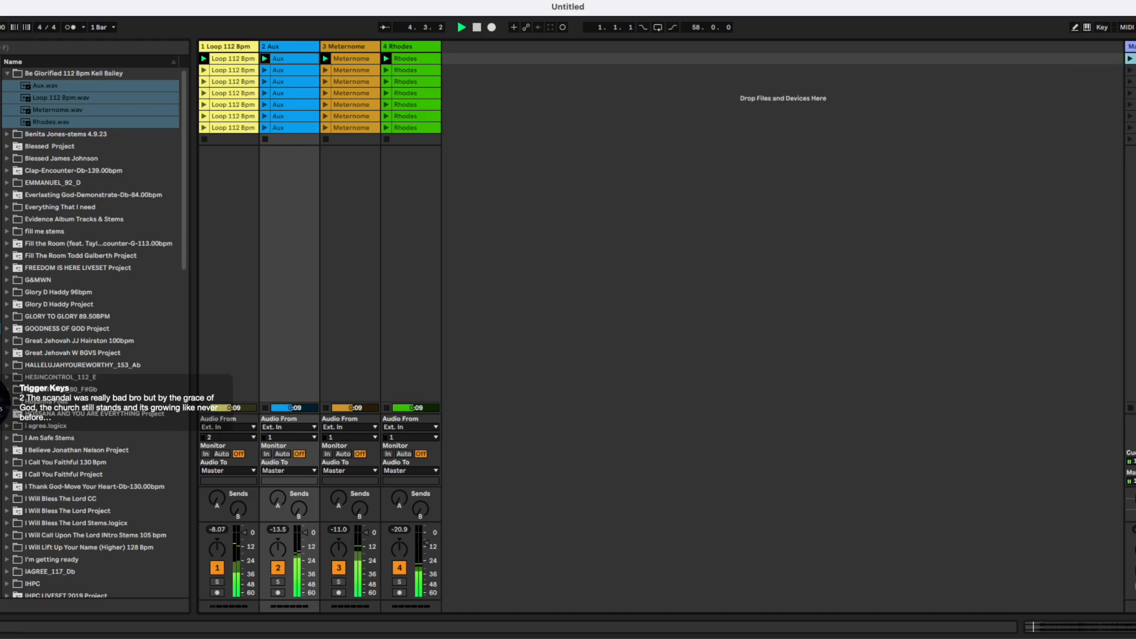
# Hide the browser and widen the Master, Rhodes, Meternome and Aux tracks in Session View.
pyautogui.moveTo(1125, 46); pyautogui.dragTo(460, 85)
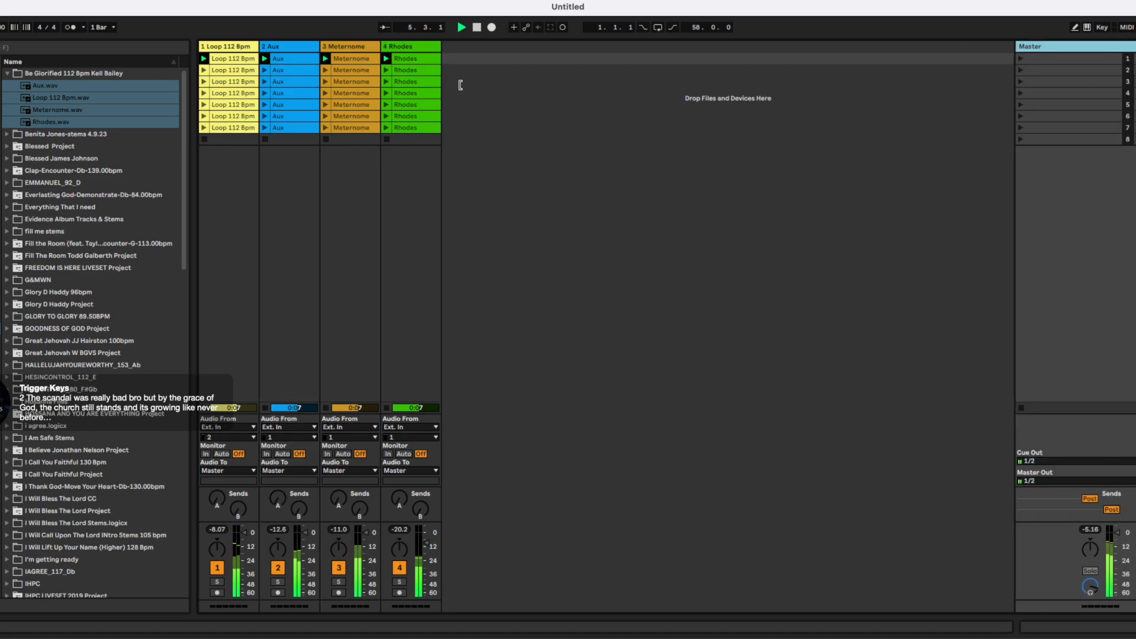
pyautogui.press('alt+super+b')
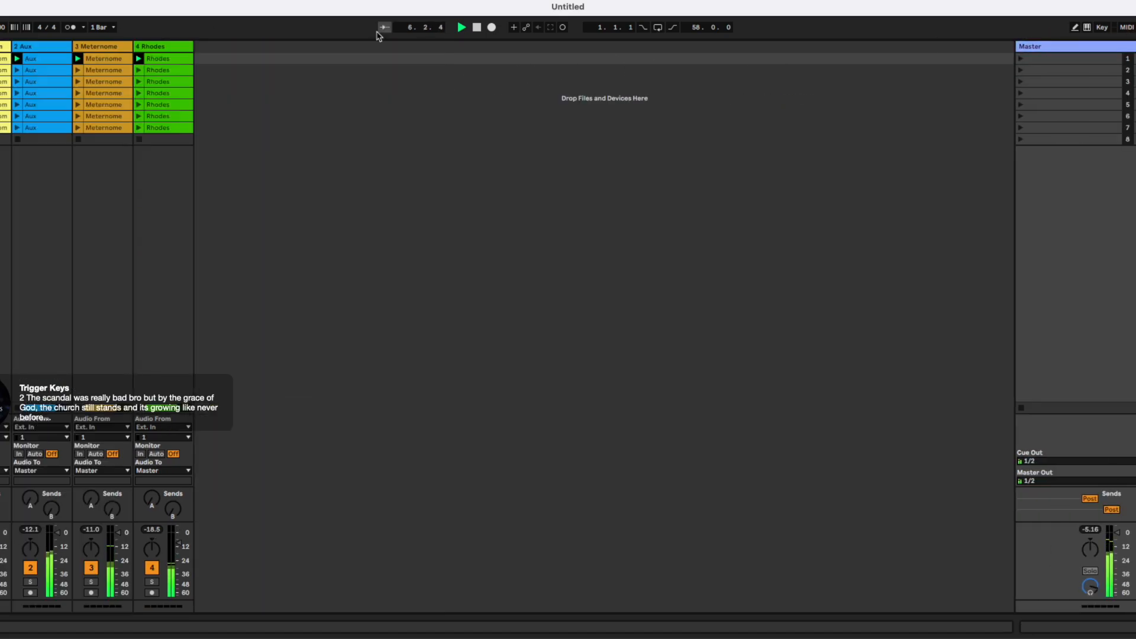
pyautogui.moveTo(193, 46); pyautogui.dragTo(230, 45)
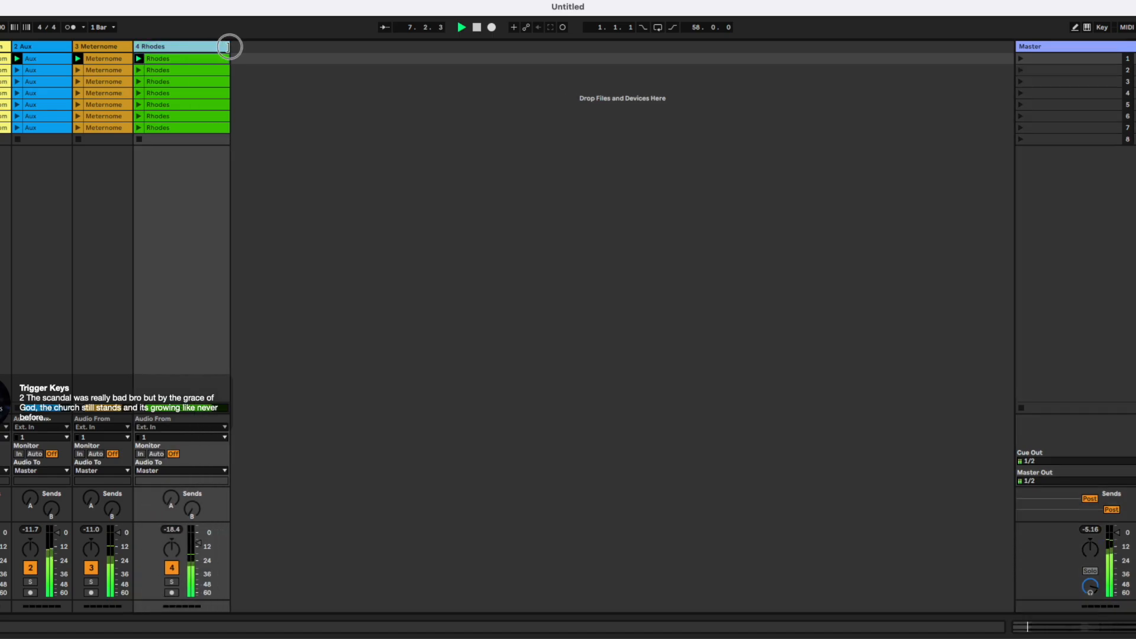
pyautogui.moveTo(128, 46); pyautogui.dragTo(228, 46)
pyautogui.moveTo(72, 45); pyautogui.dragTo(140, 46)
# Stop playback and move the first row of clips across all tracks down to the third scene's slots.
pyautogui.press('space')
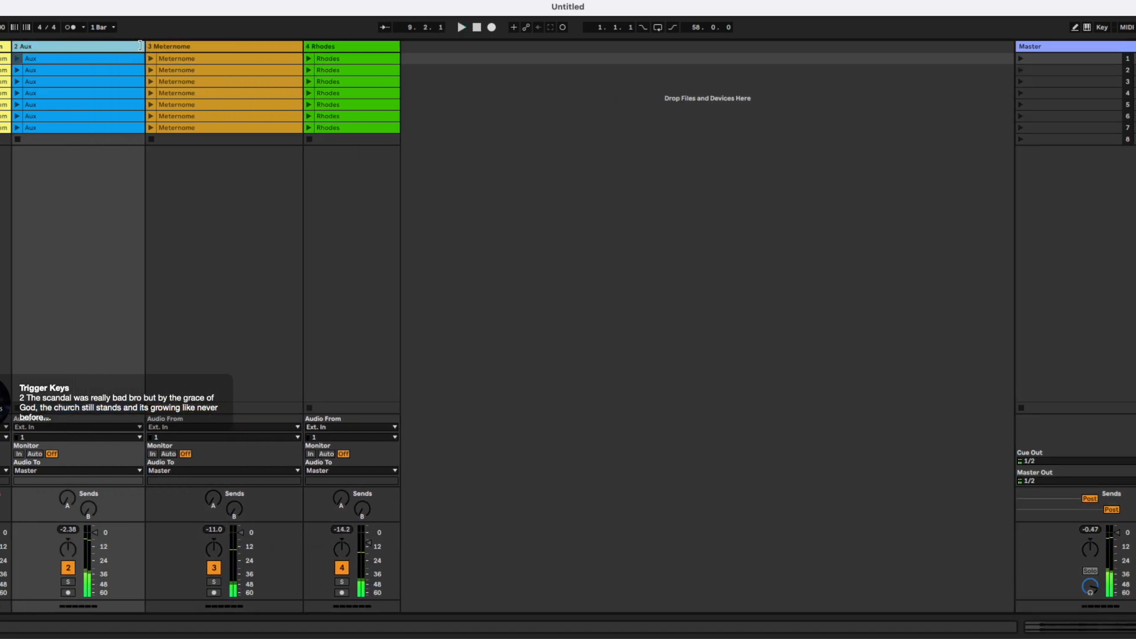
pyautogui.press('super+a')
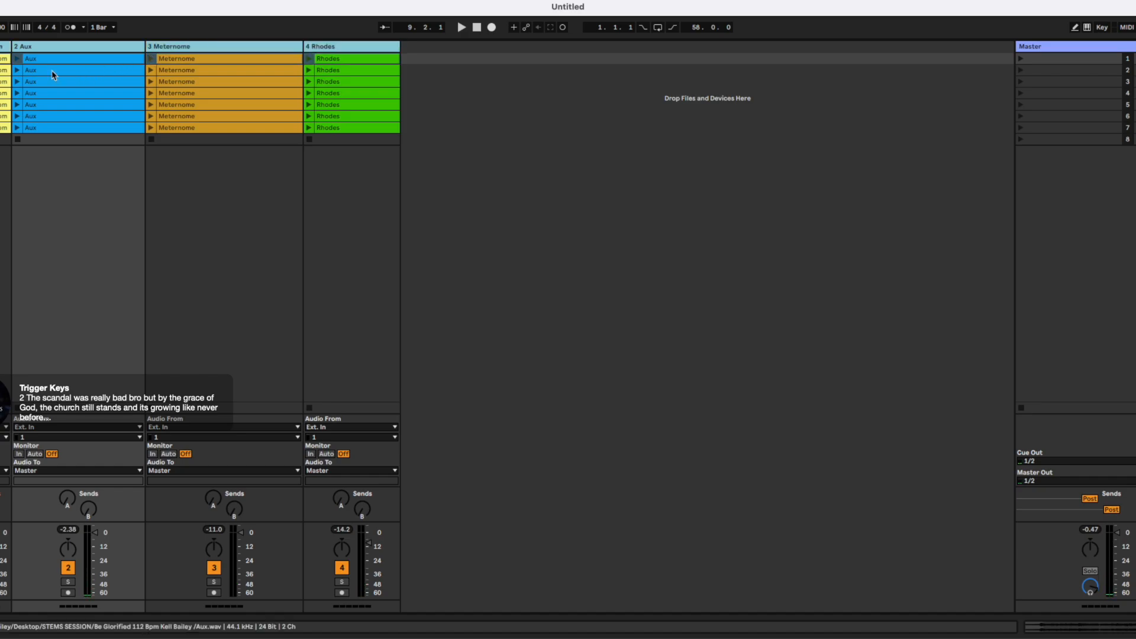
pyautogui.click(176, 63)
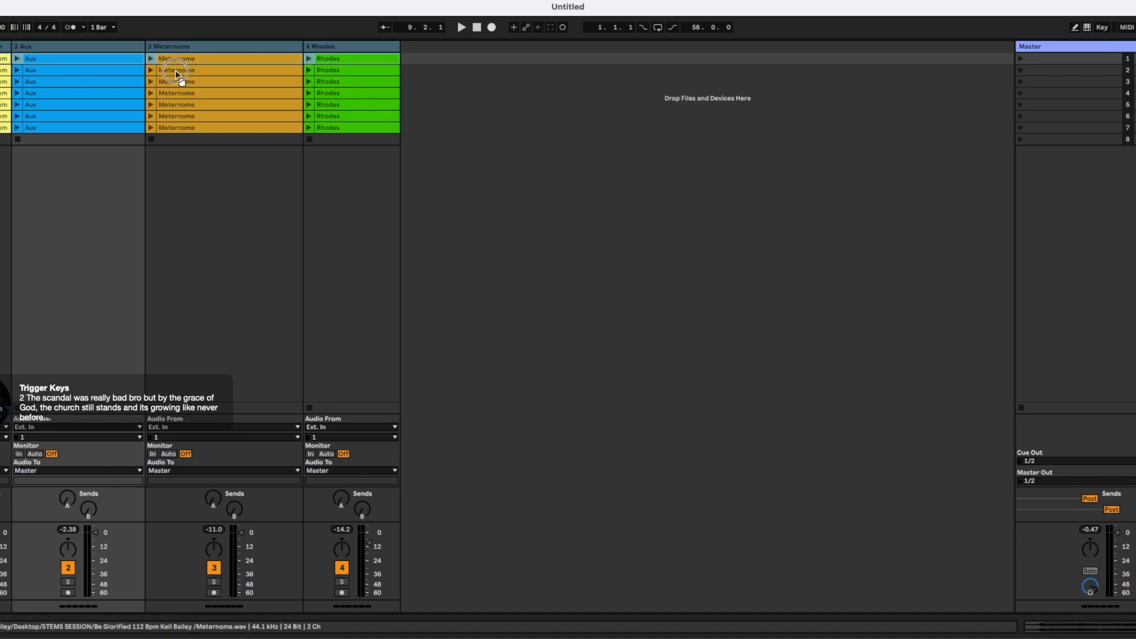
pyautogui.moveTo(176, 78); pyautogui.dragTo(176, 77)
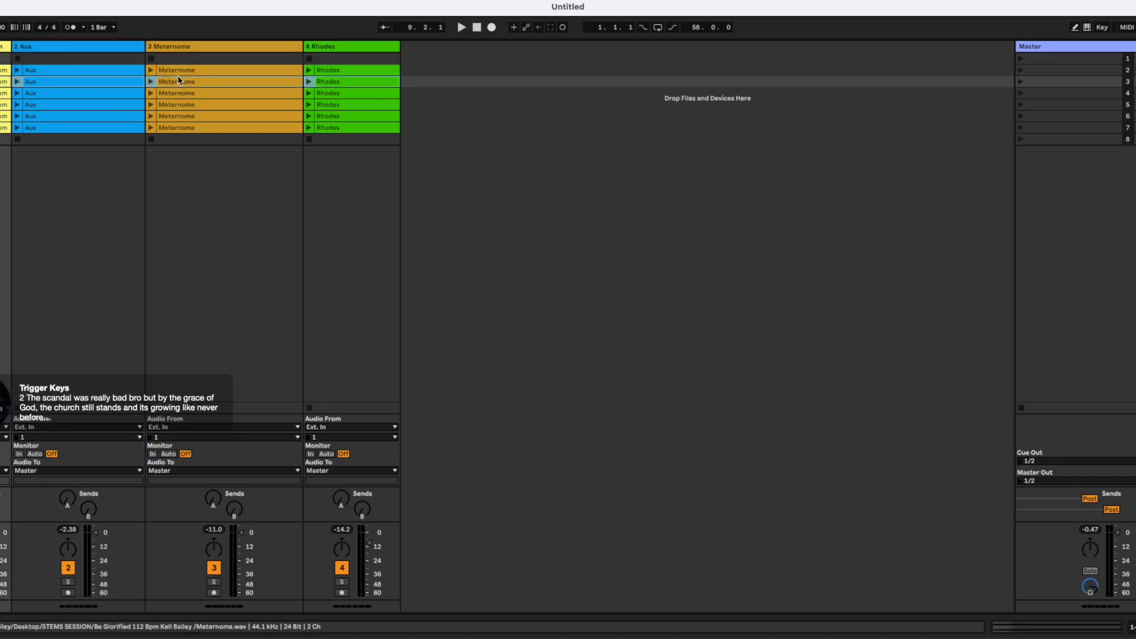